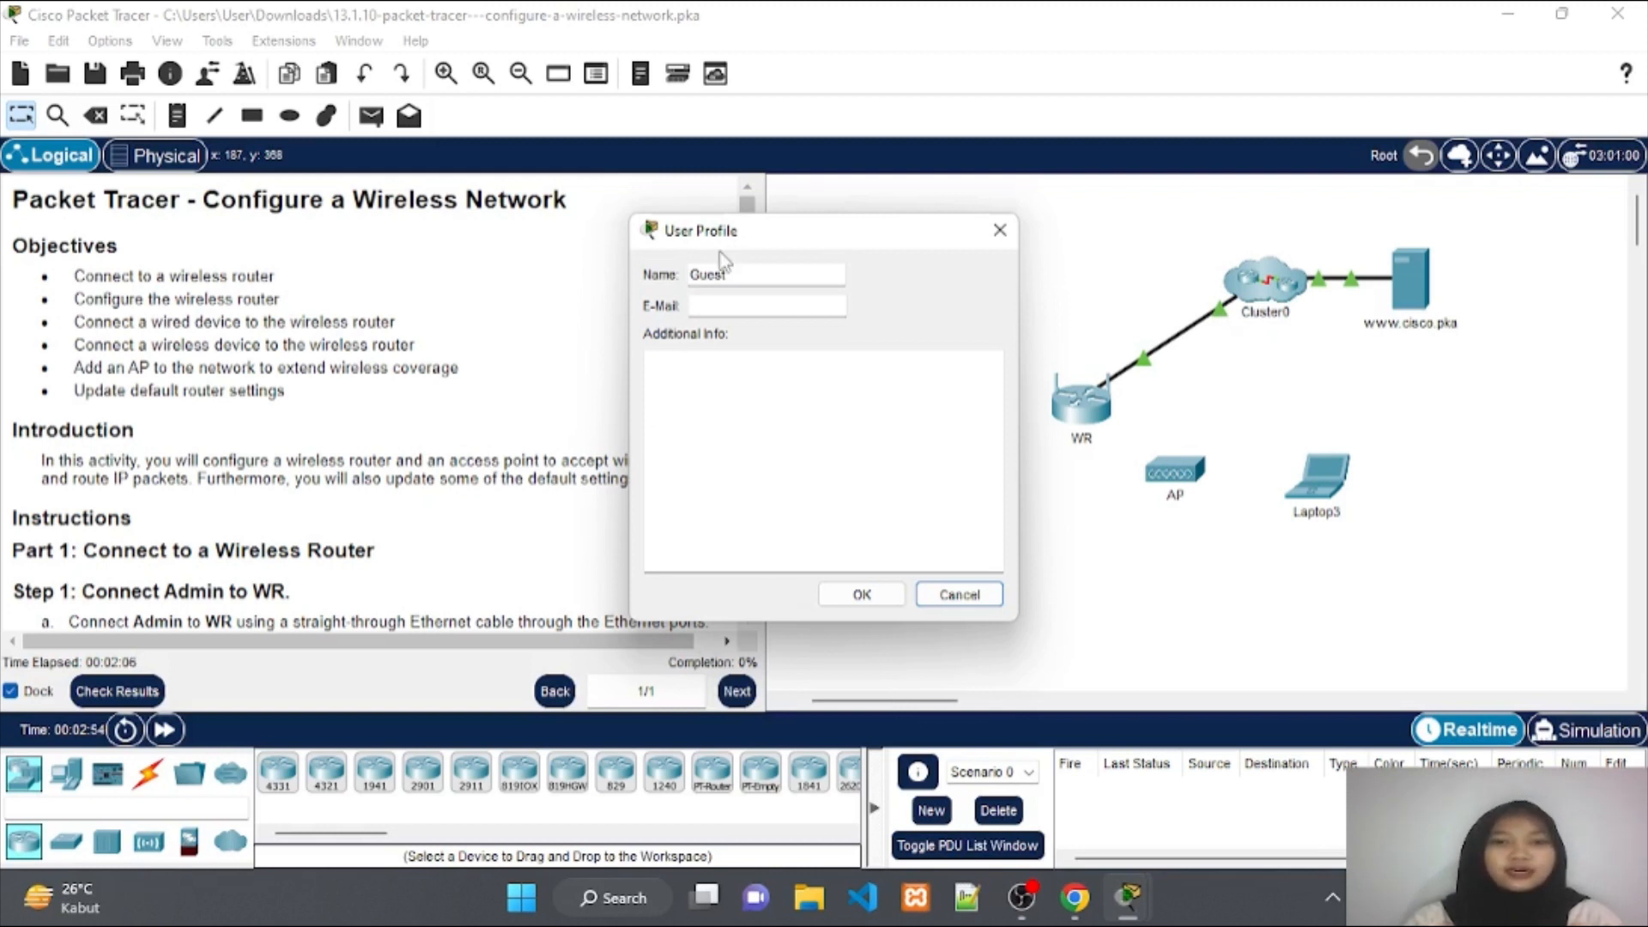
Replace the Guest profile with the student's name and e-mail address, accepting the activity reset.
double_click(709, 274)
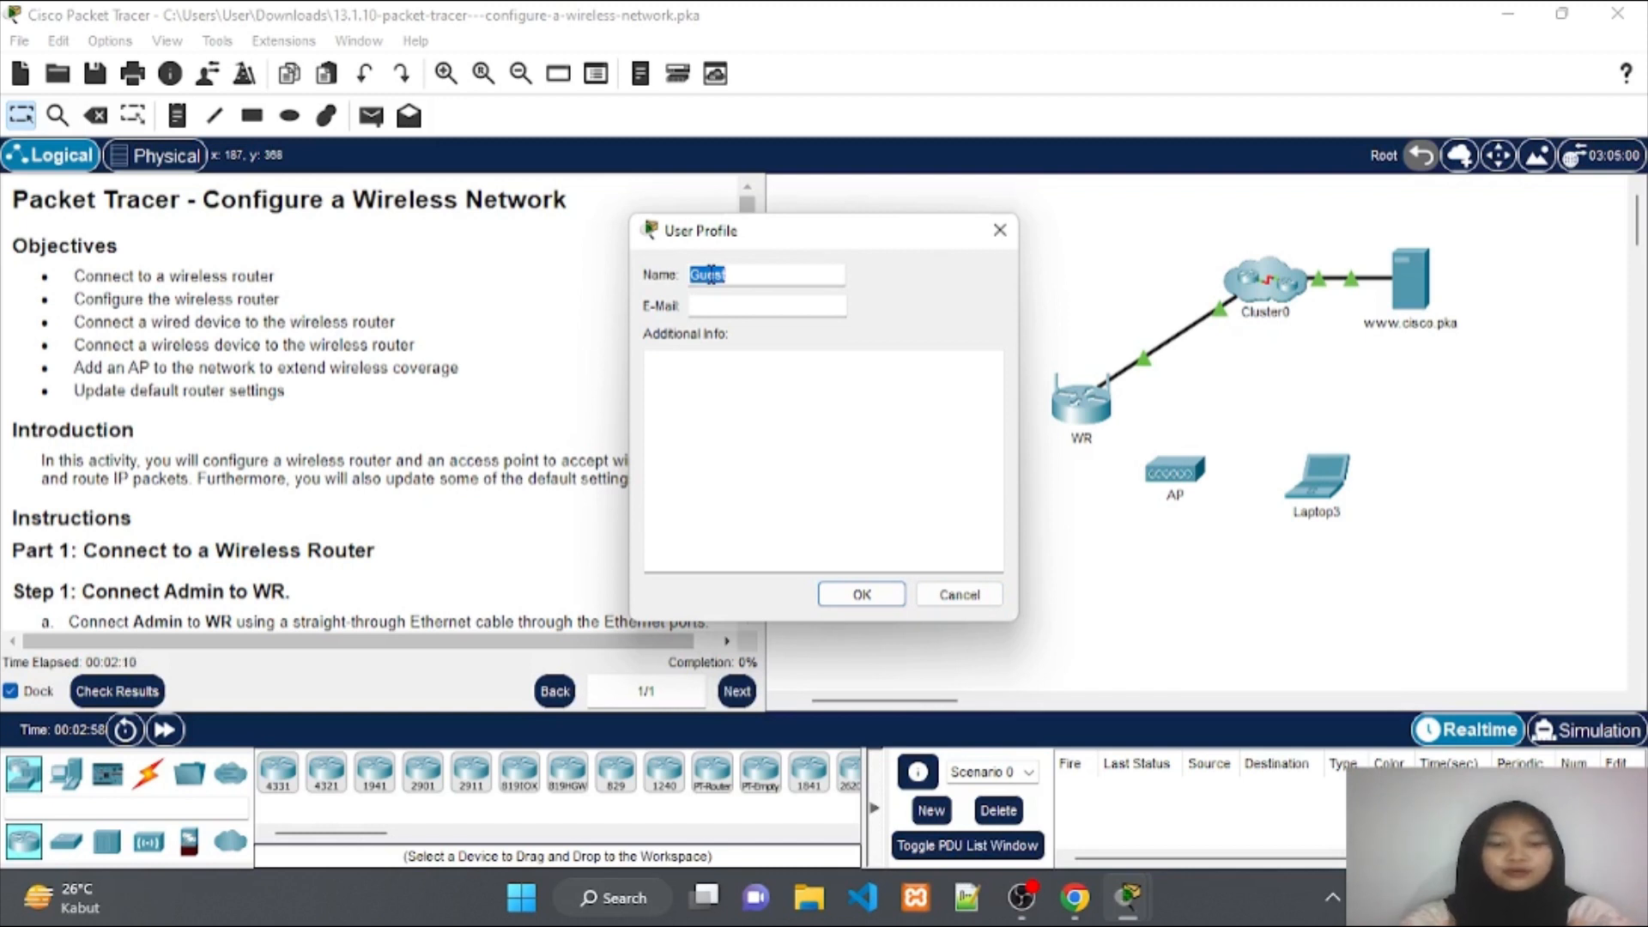
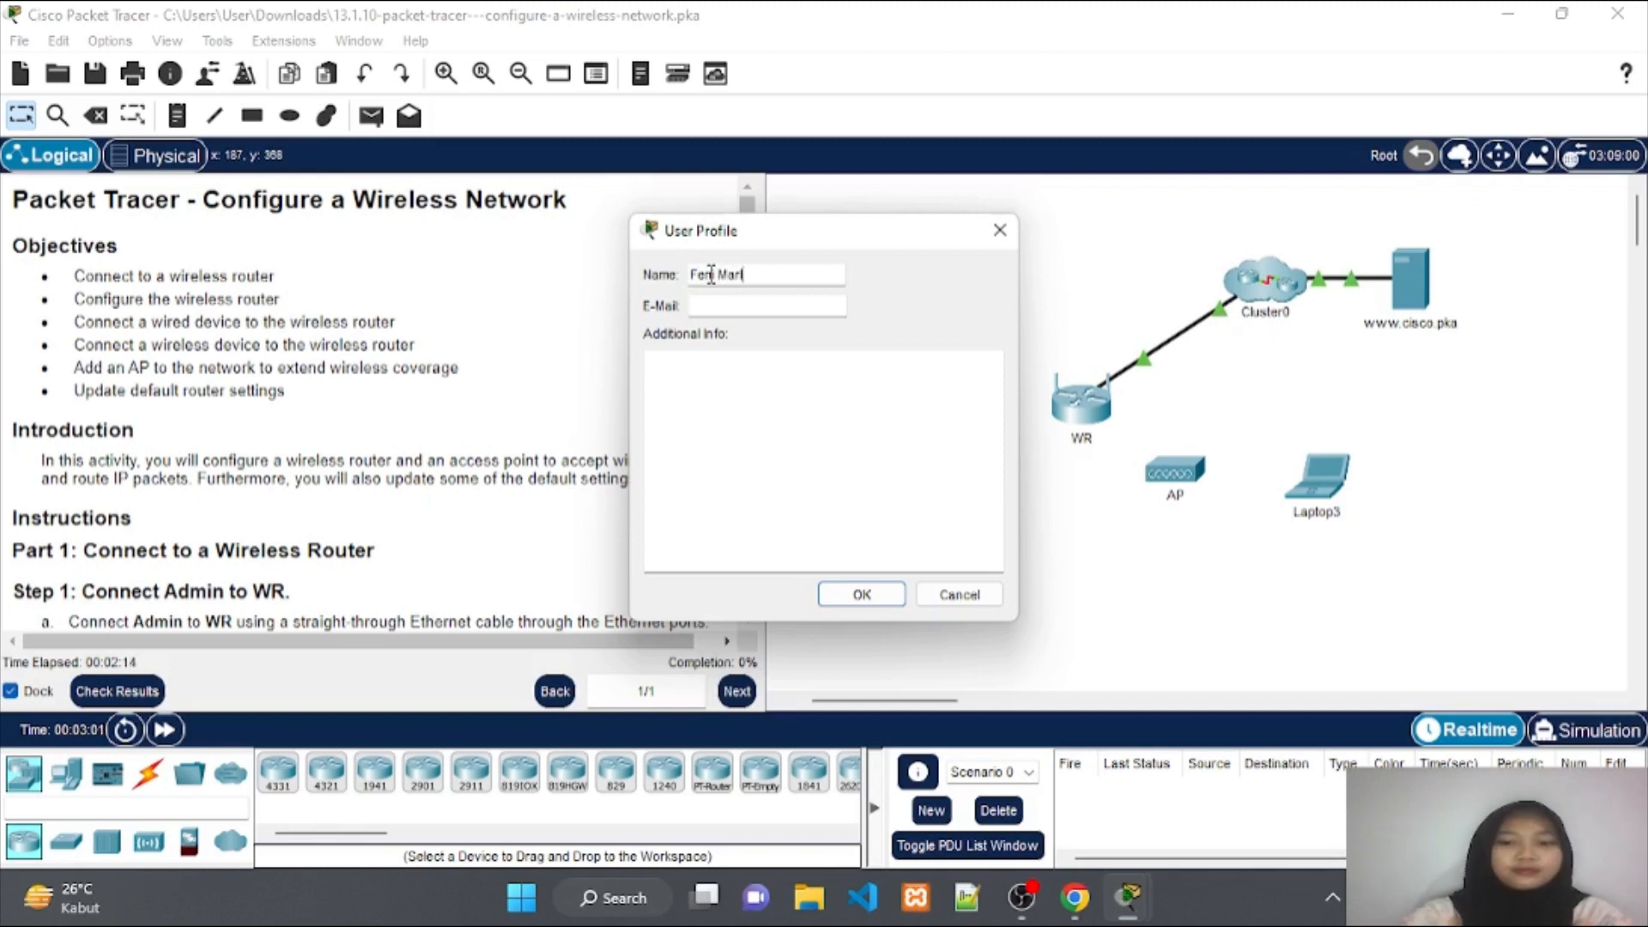
left_click(709, 275)
type("i")
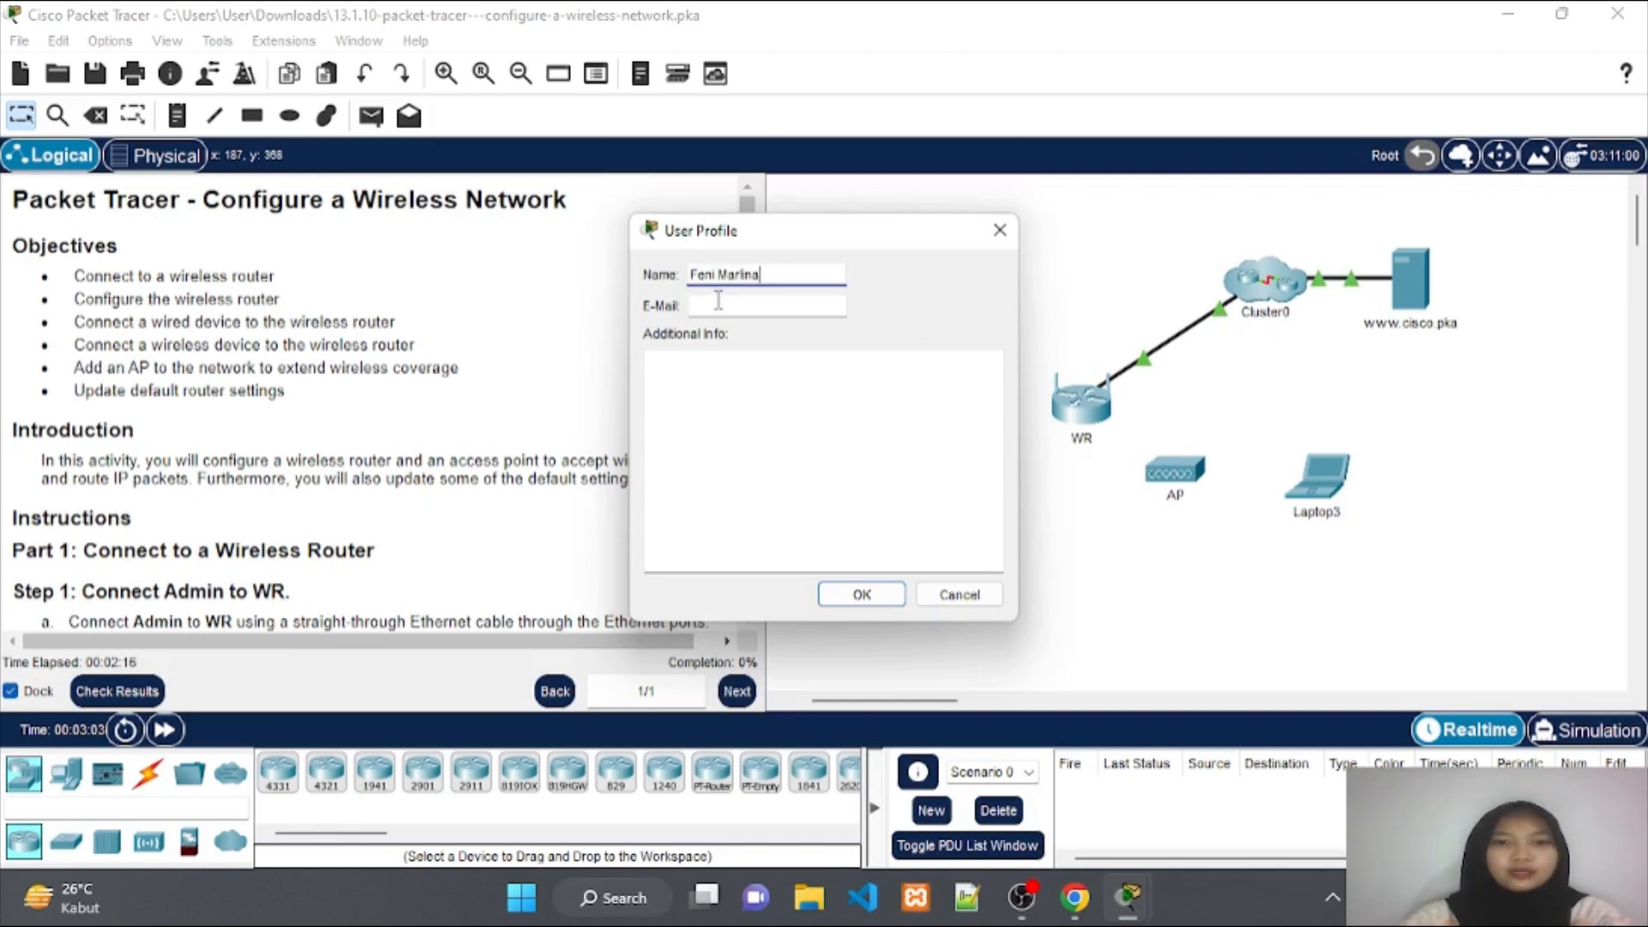
left_click(718, 305)
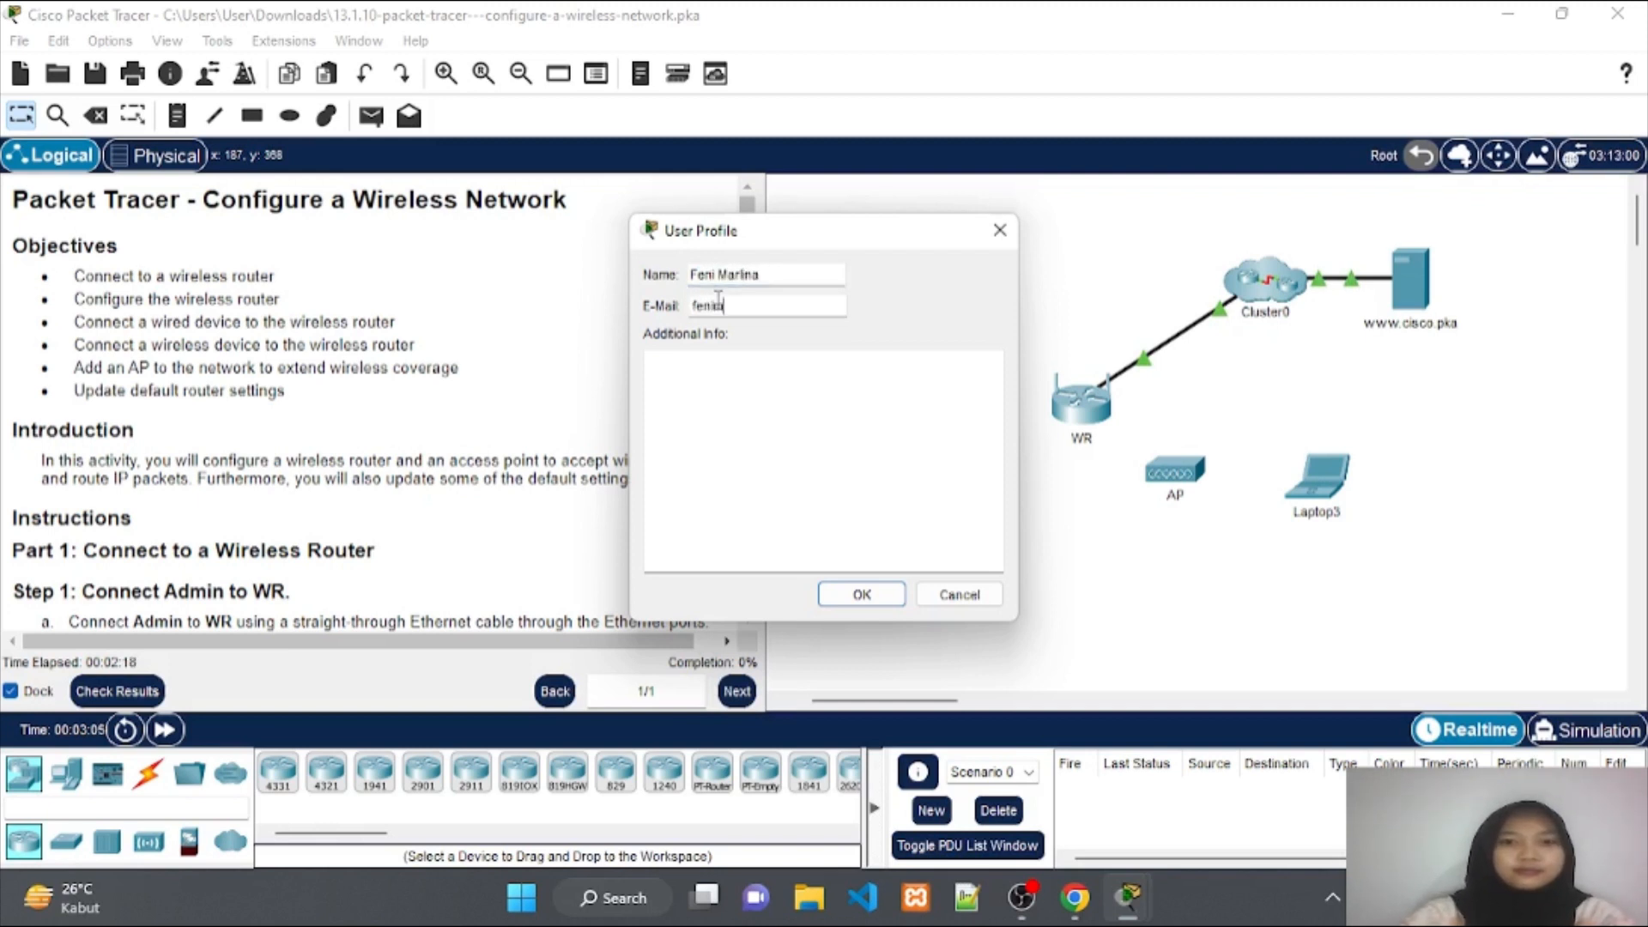
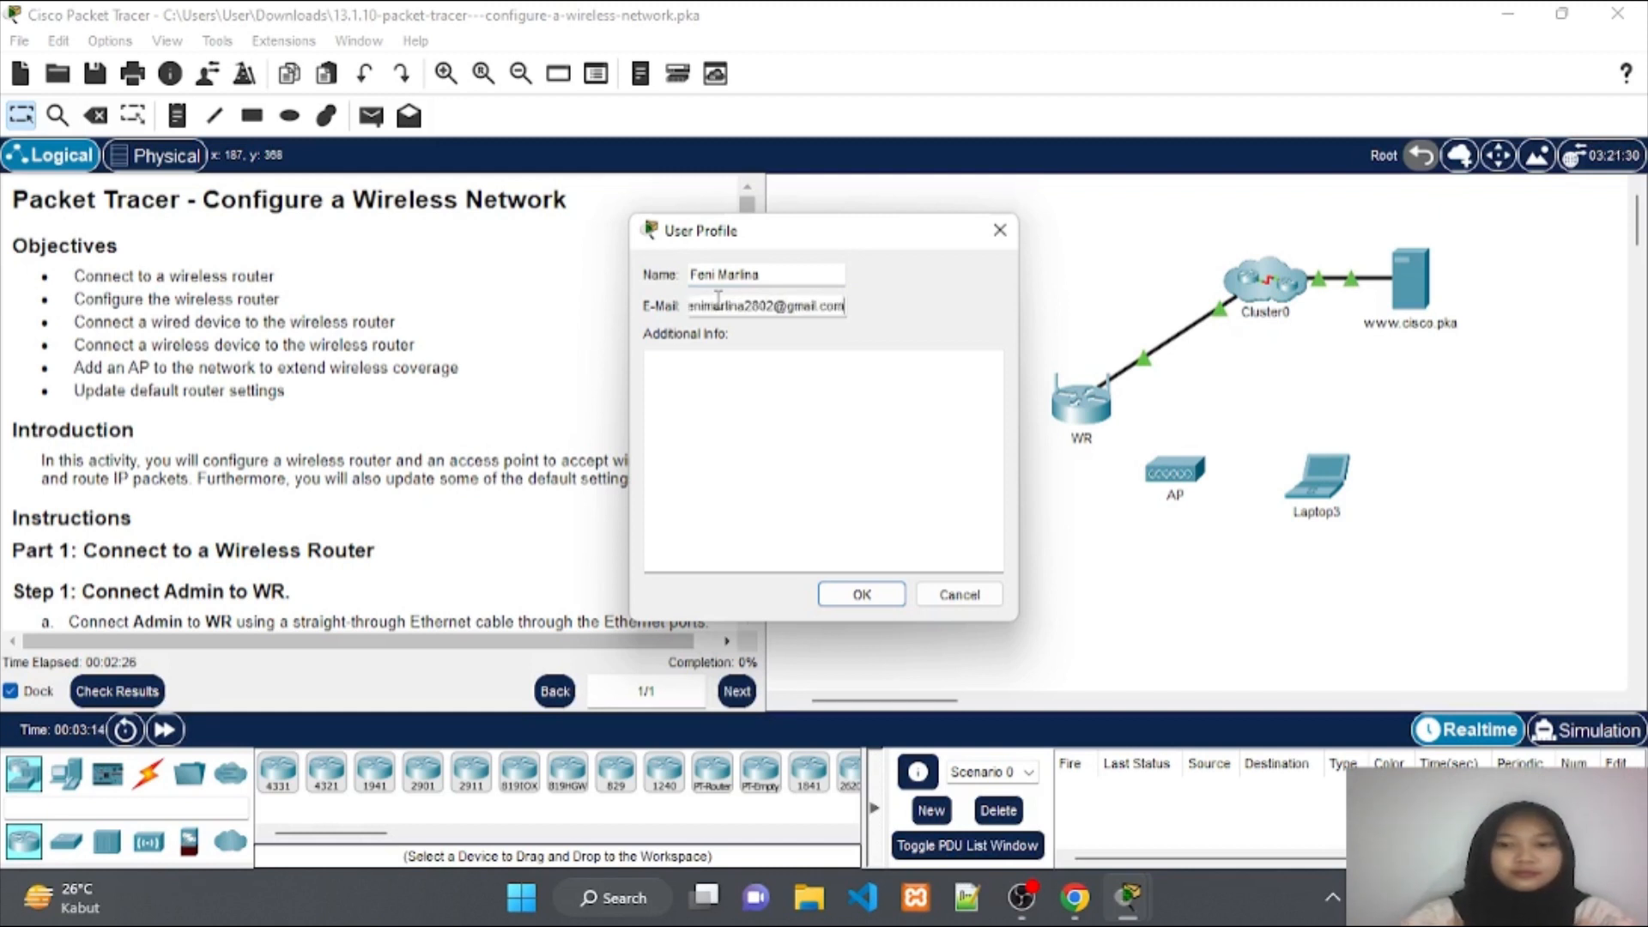
key("Return")
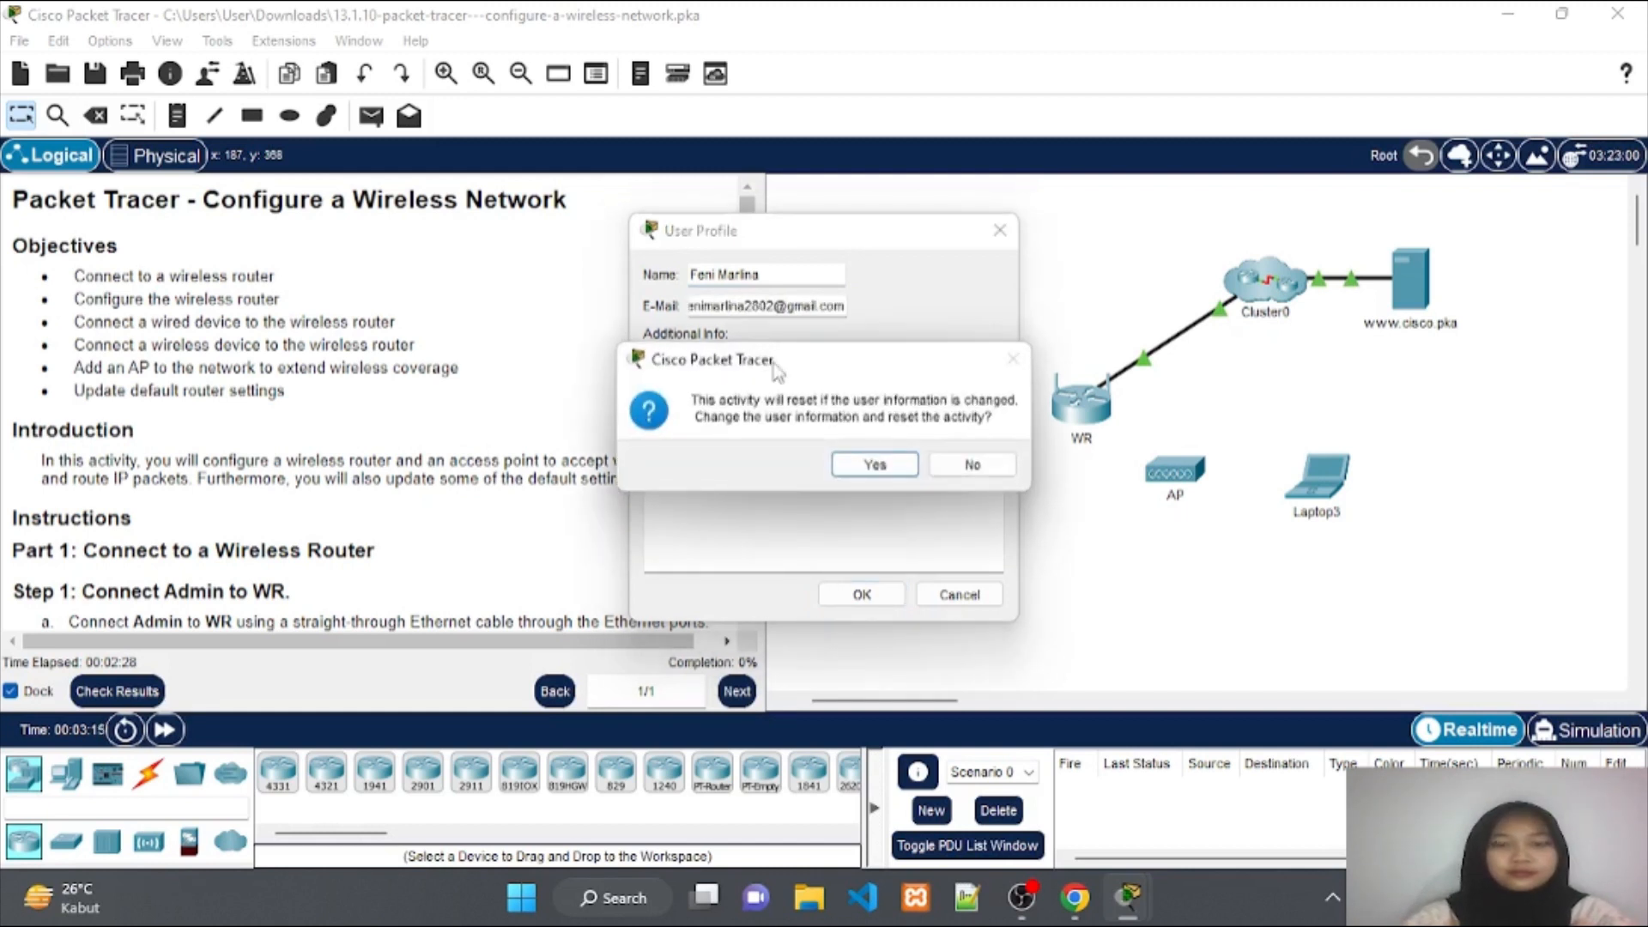
left_click(855, 466)
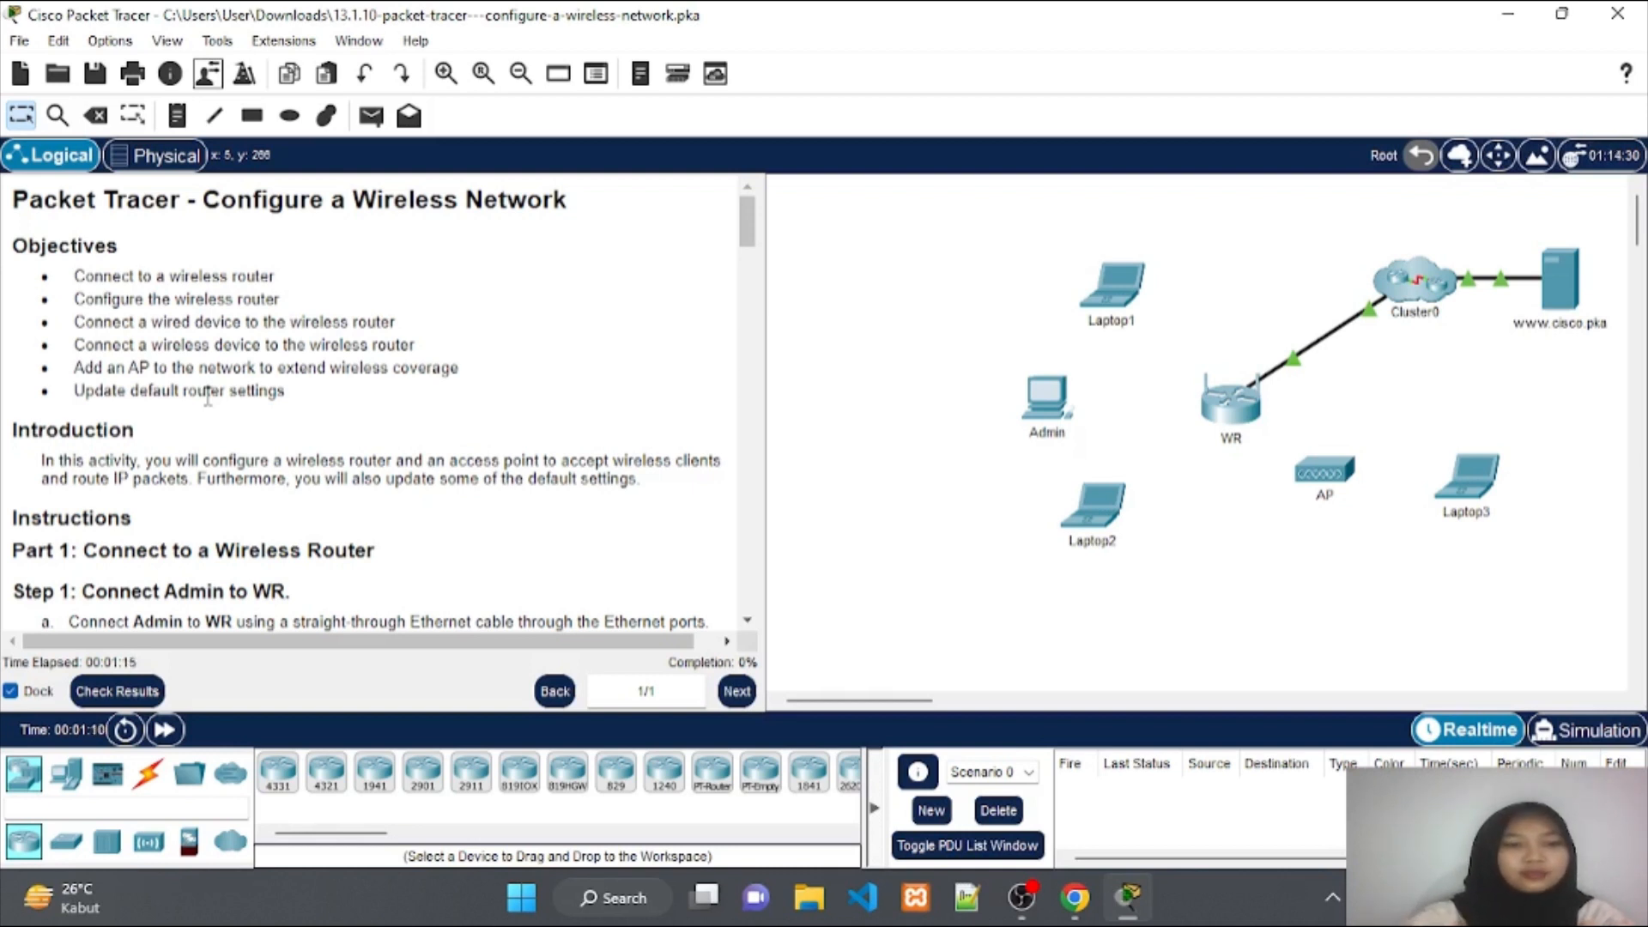
Scroll the instructions pane to Part 1, Step 1: Connect Admin to WR.
left_click_drag(210, 407, 237, 471)
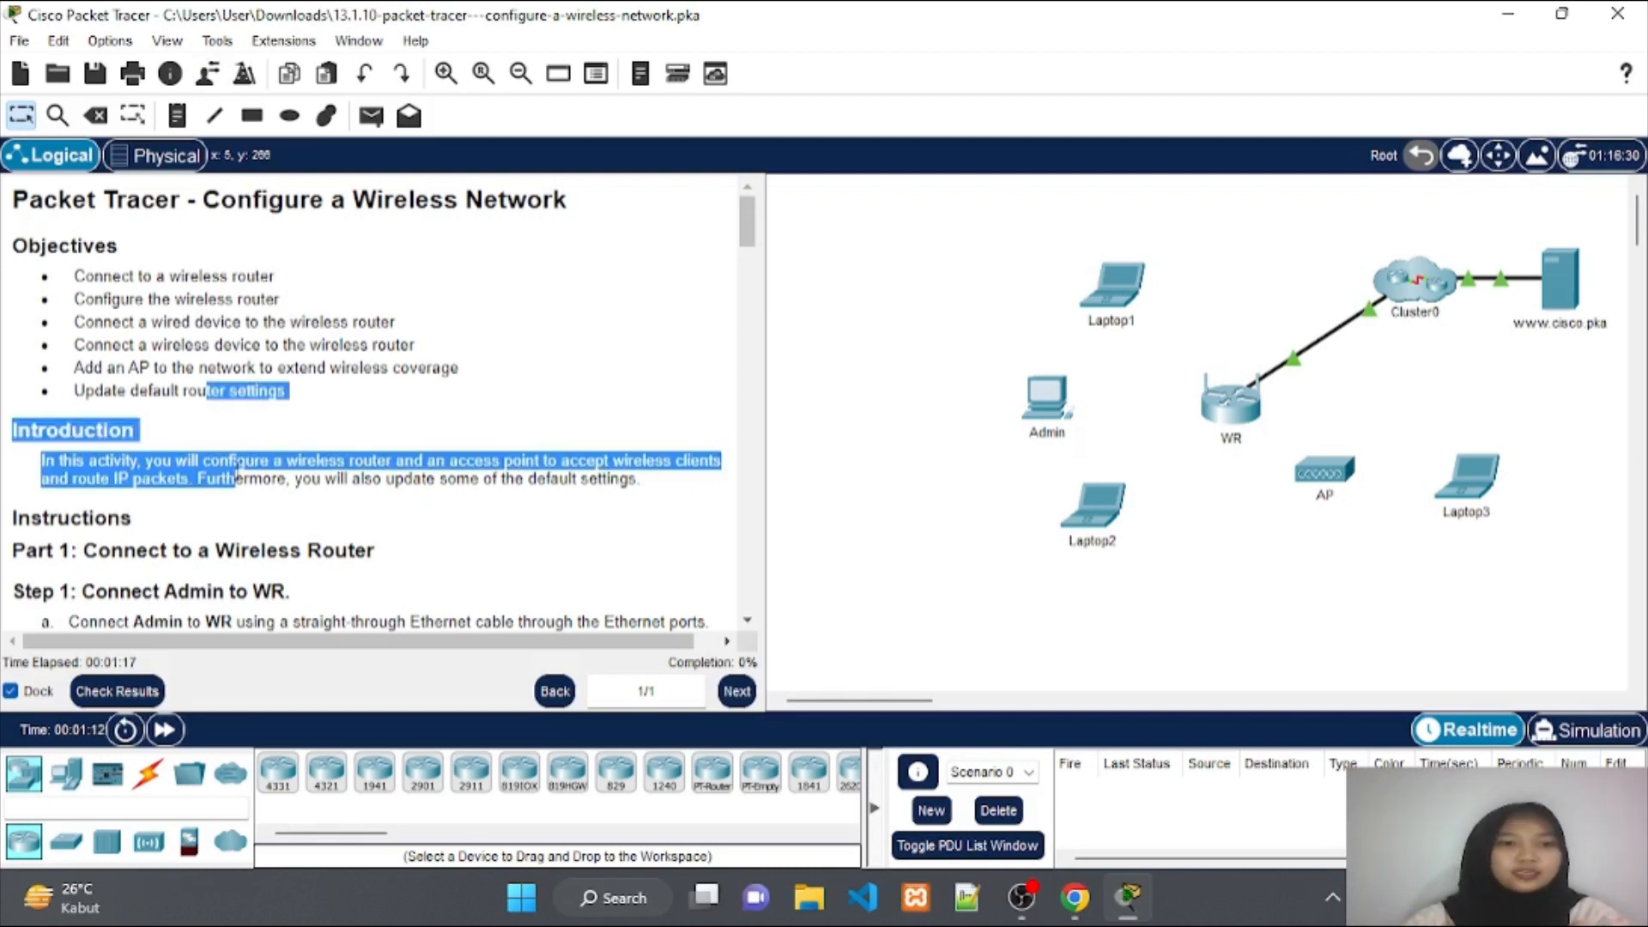
left_click(238, 471)
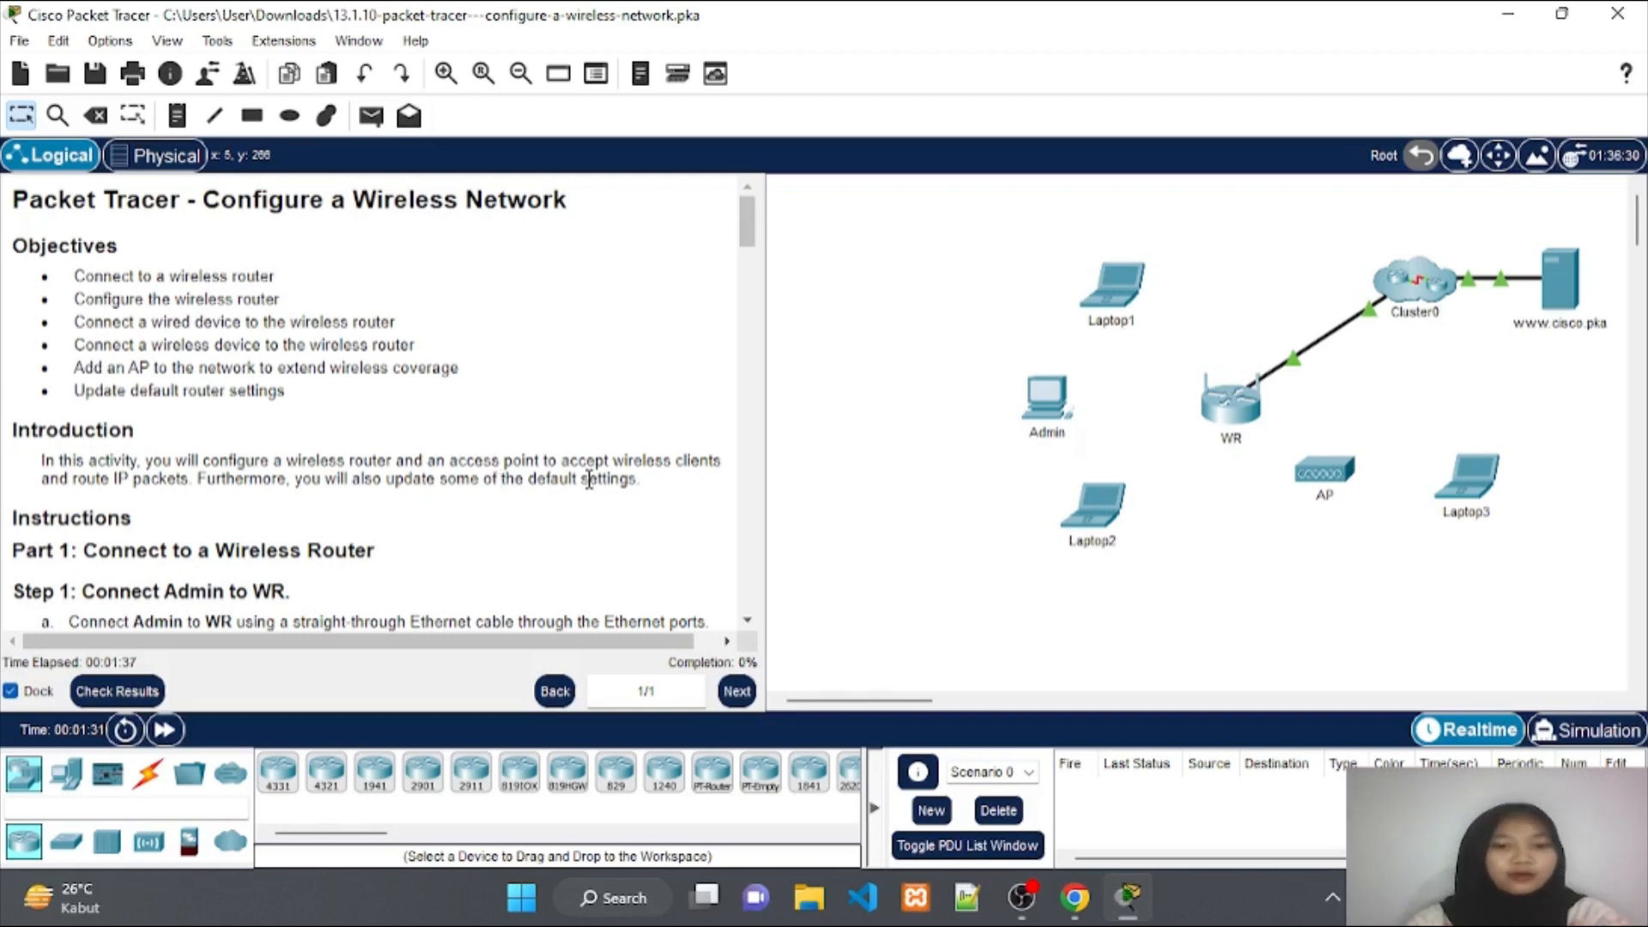
scroll(483, 461, "down", 5)
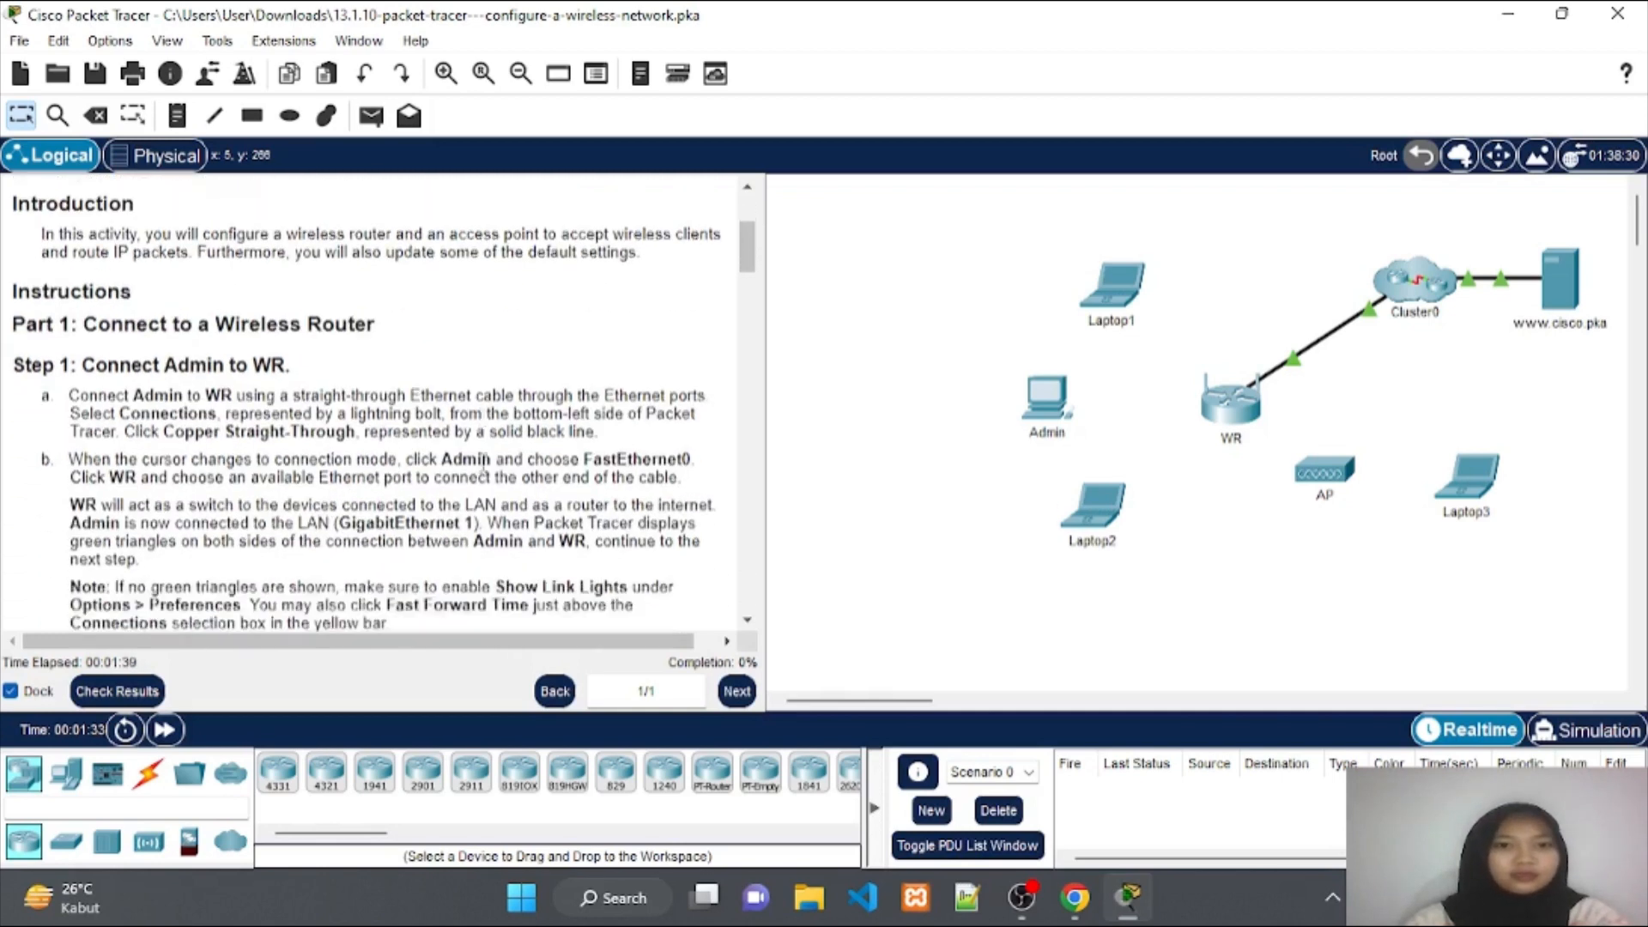
scroll(483, 461, "up", 2)
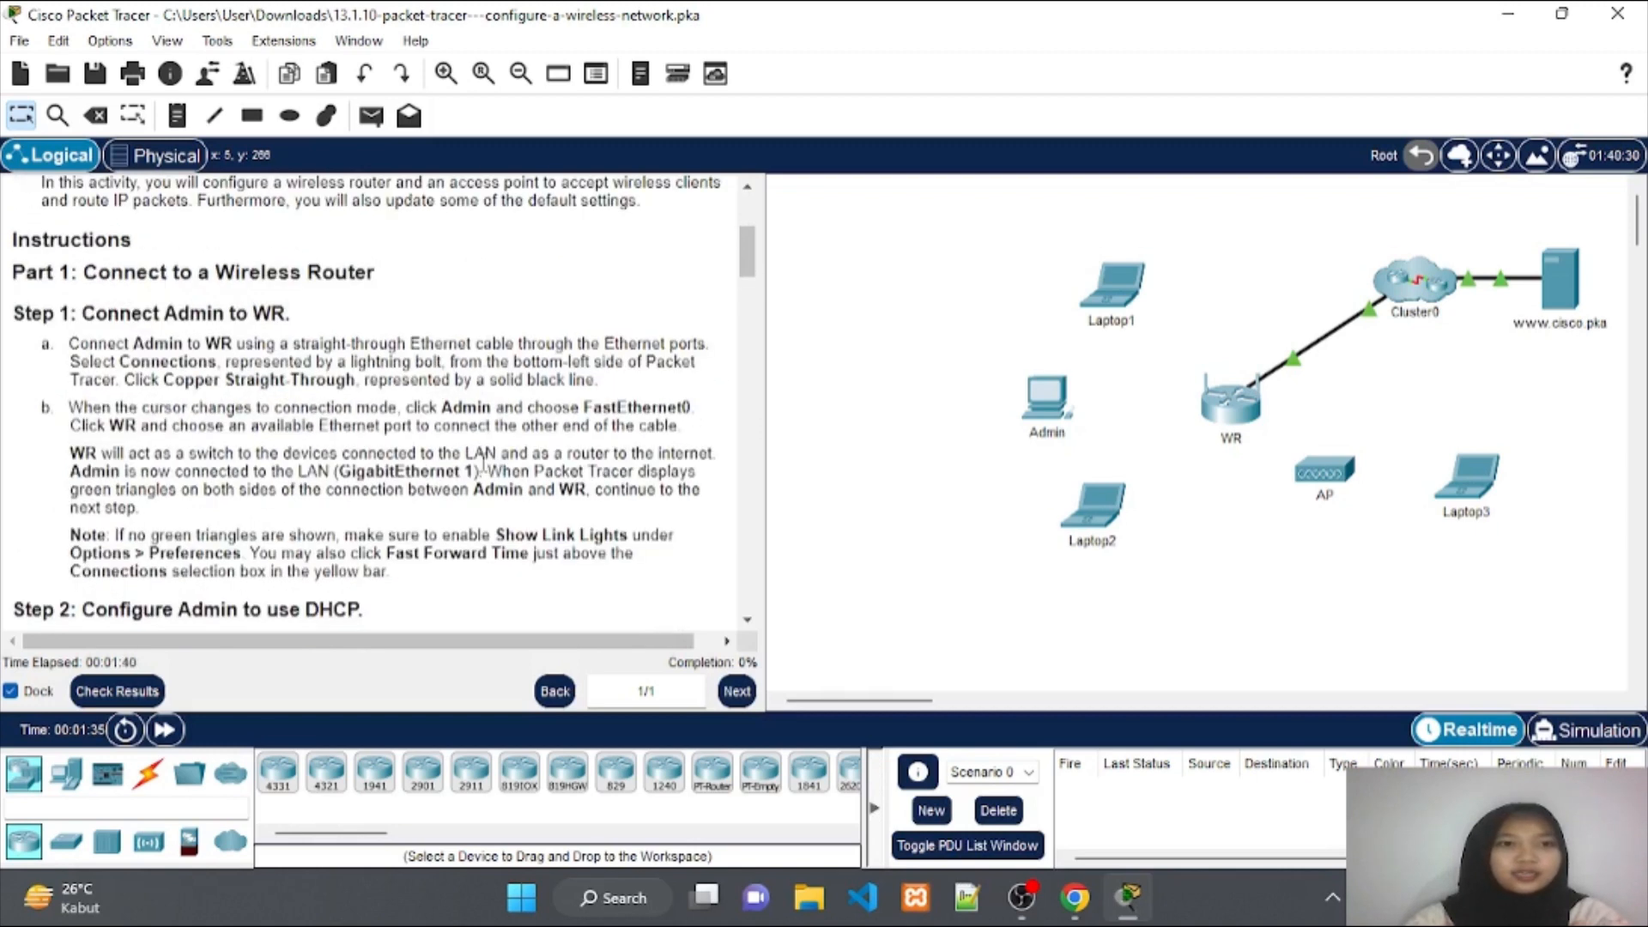
scroll(483, 464, "down", 1)
scroll(483, 465, "down", 1)
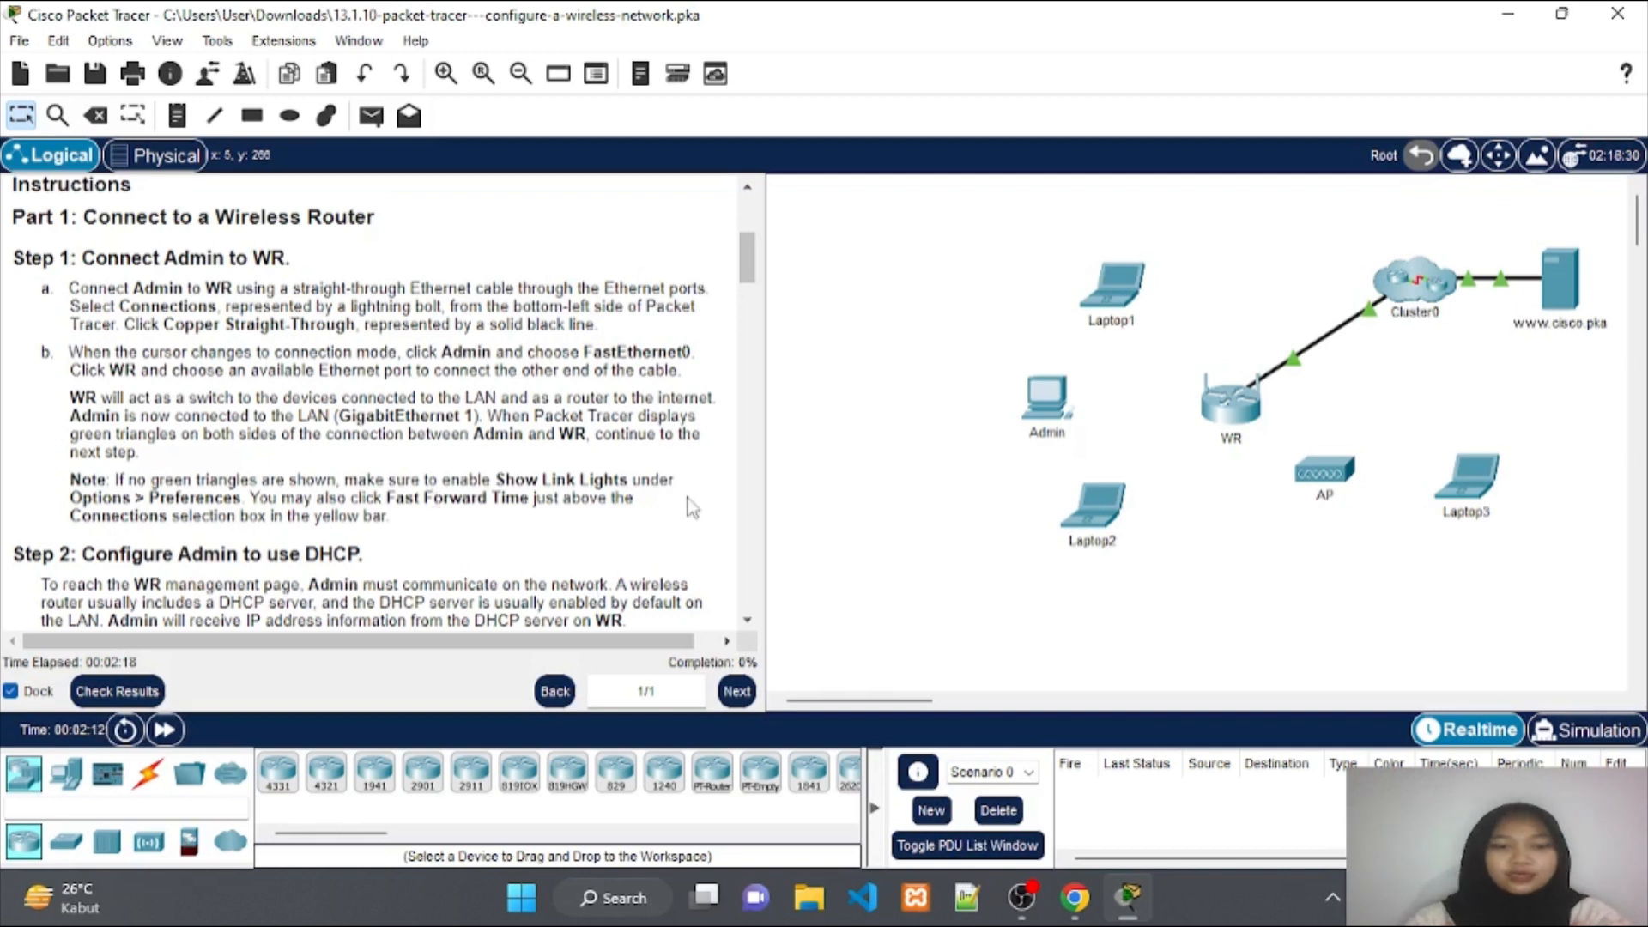
Link Admin FastEthernet0 to WR GigabitEthernet 1 with copper straight-through, then fast-forward time.
left_click(150, 780)
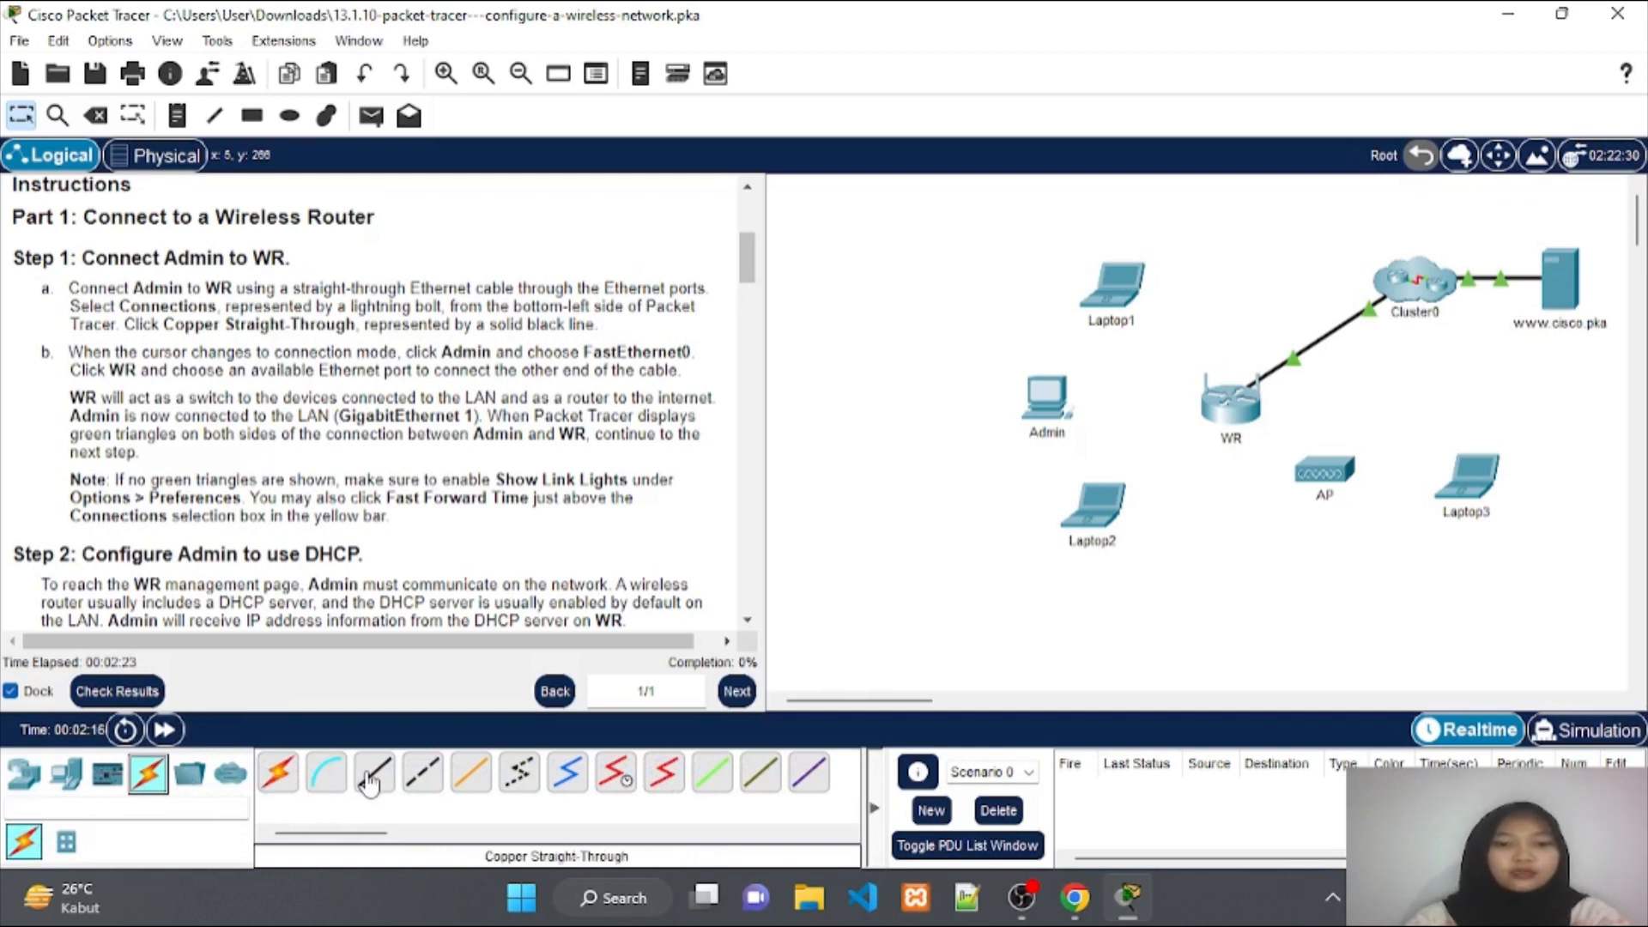
left_click(370, 779)
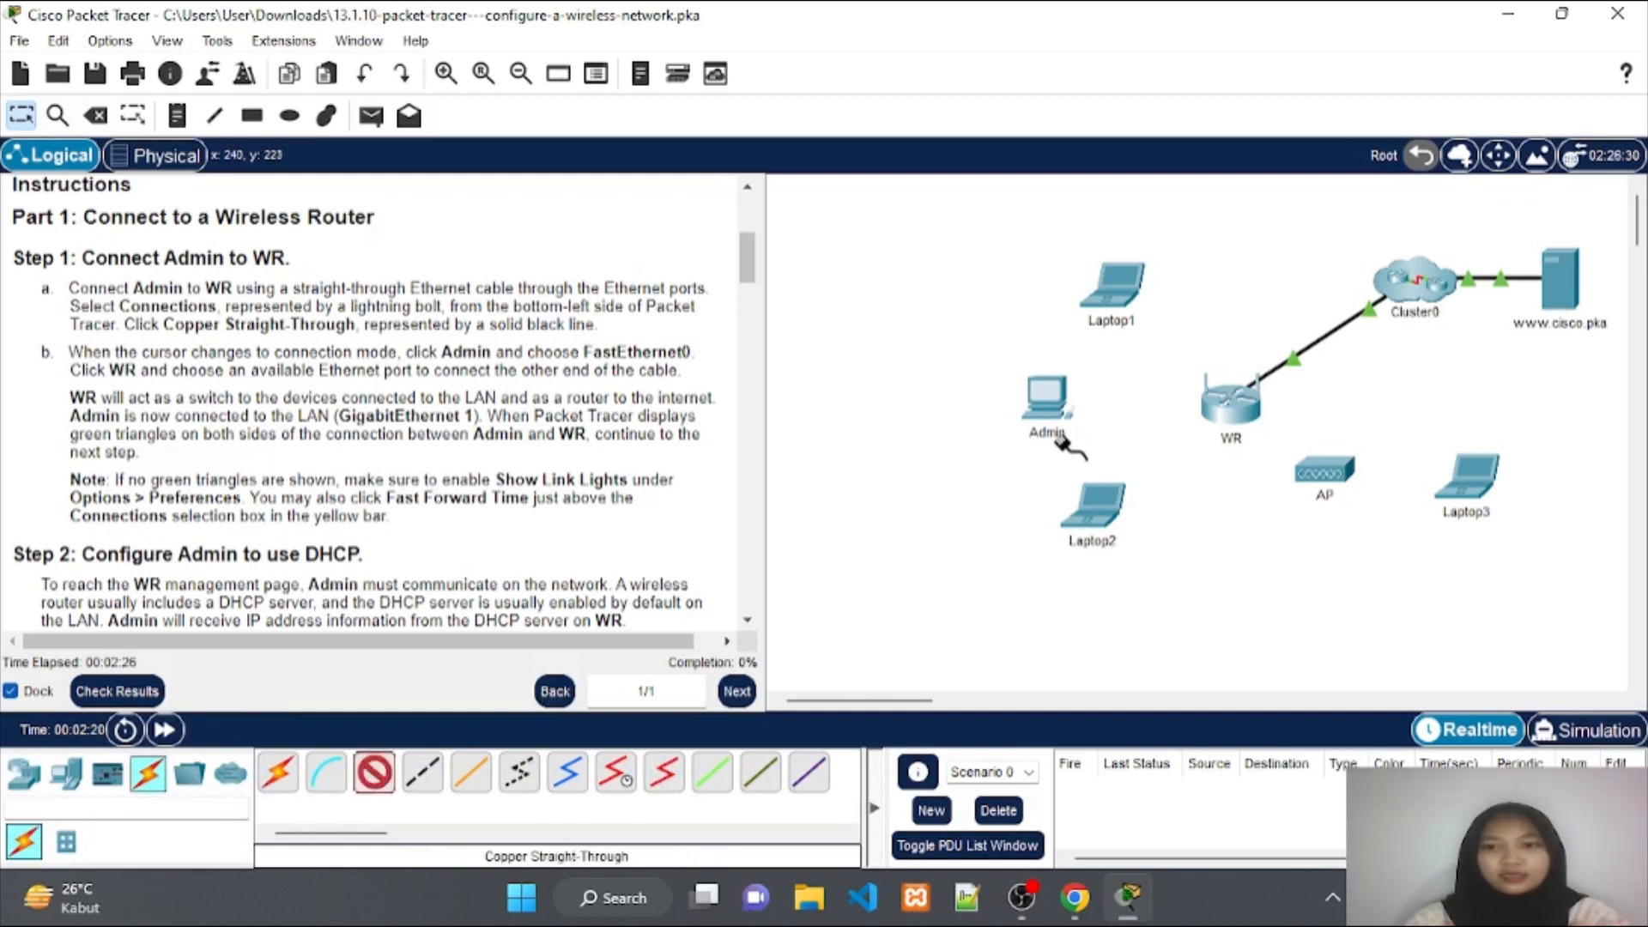
left_click(1044, 398)
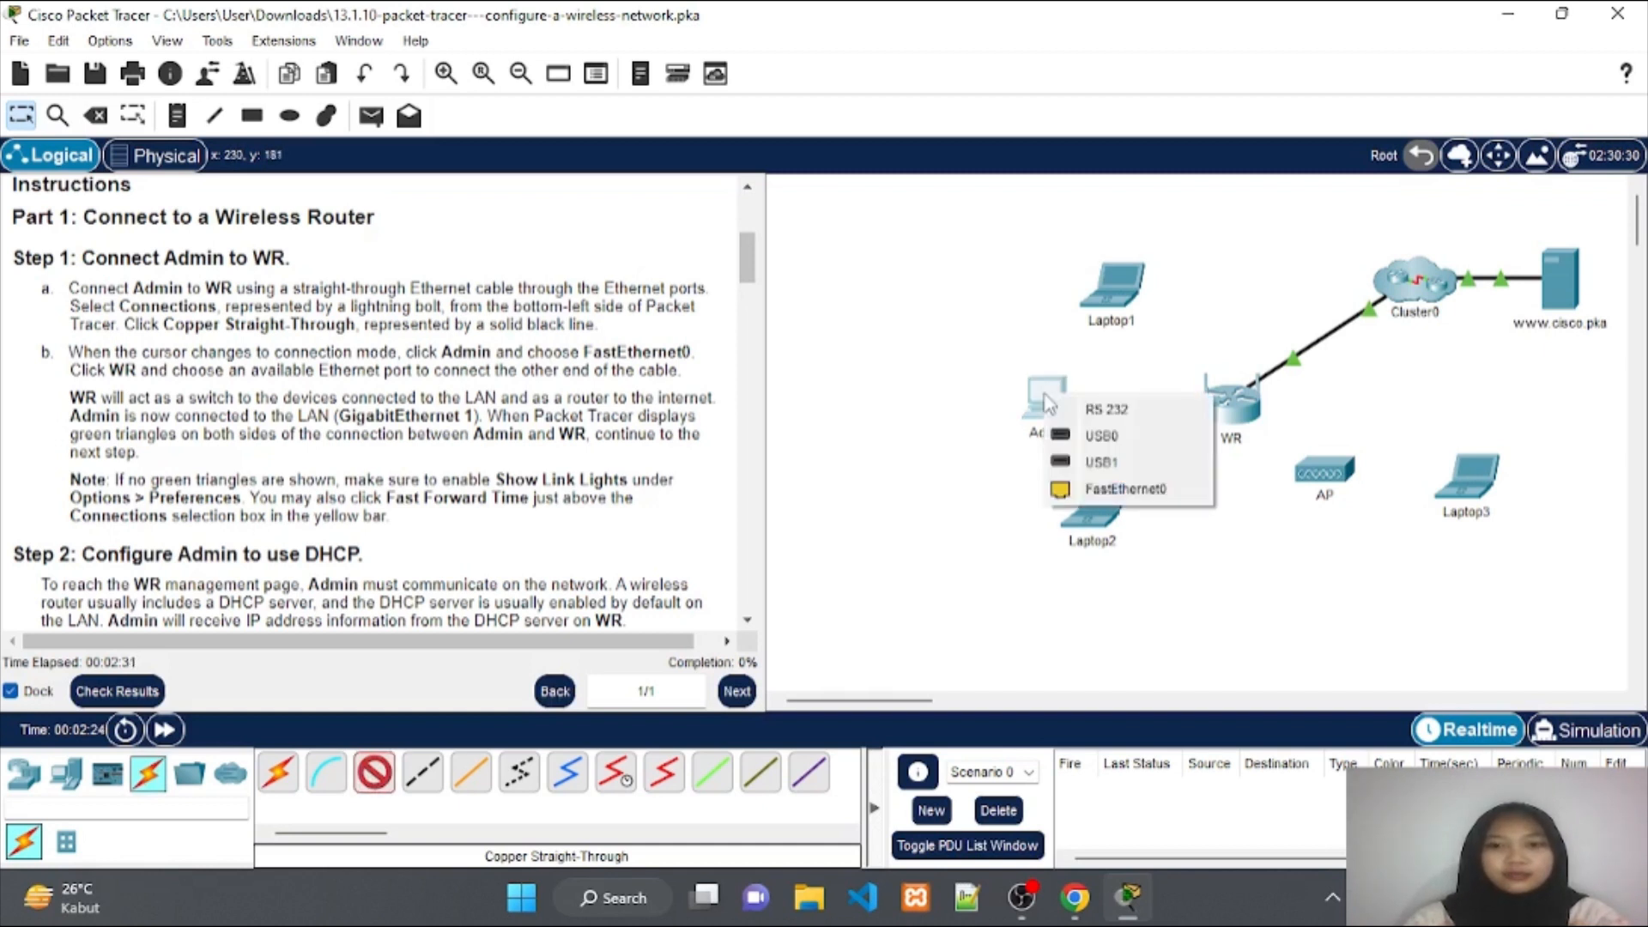
left_click(1120, 488)
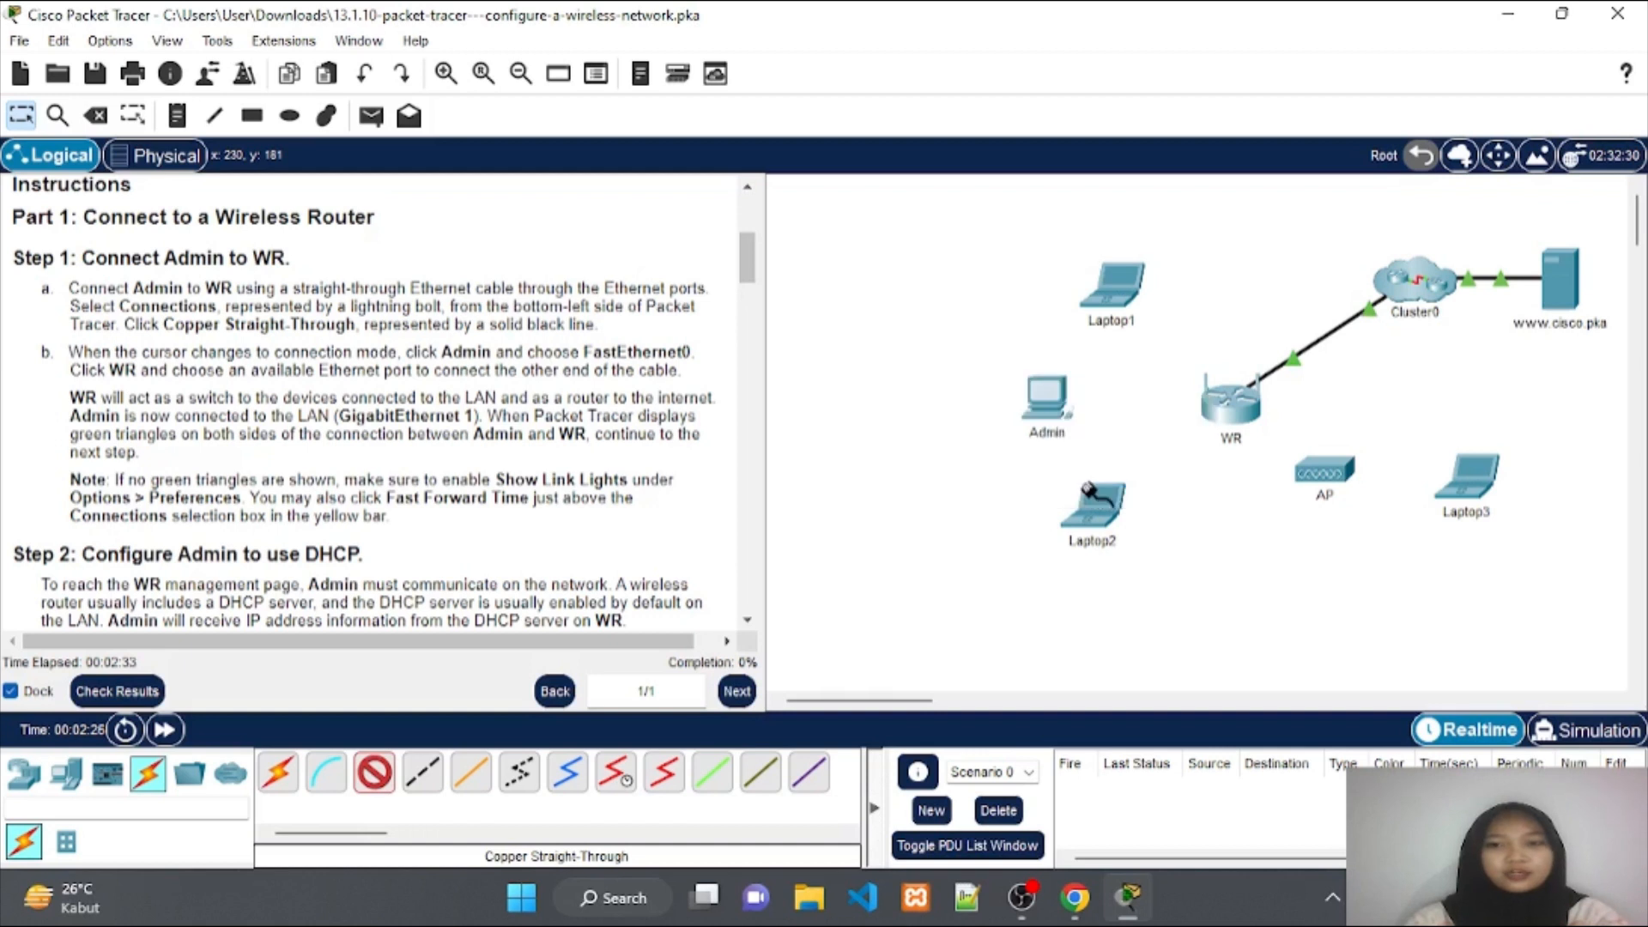
left_click(1225, 413)
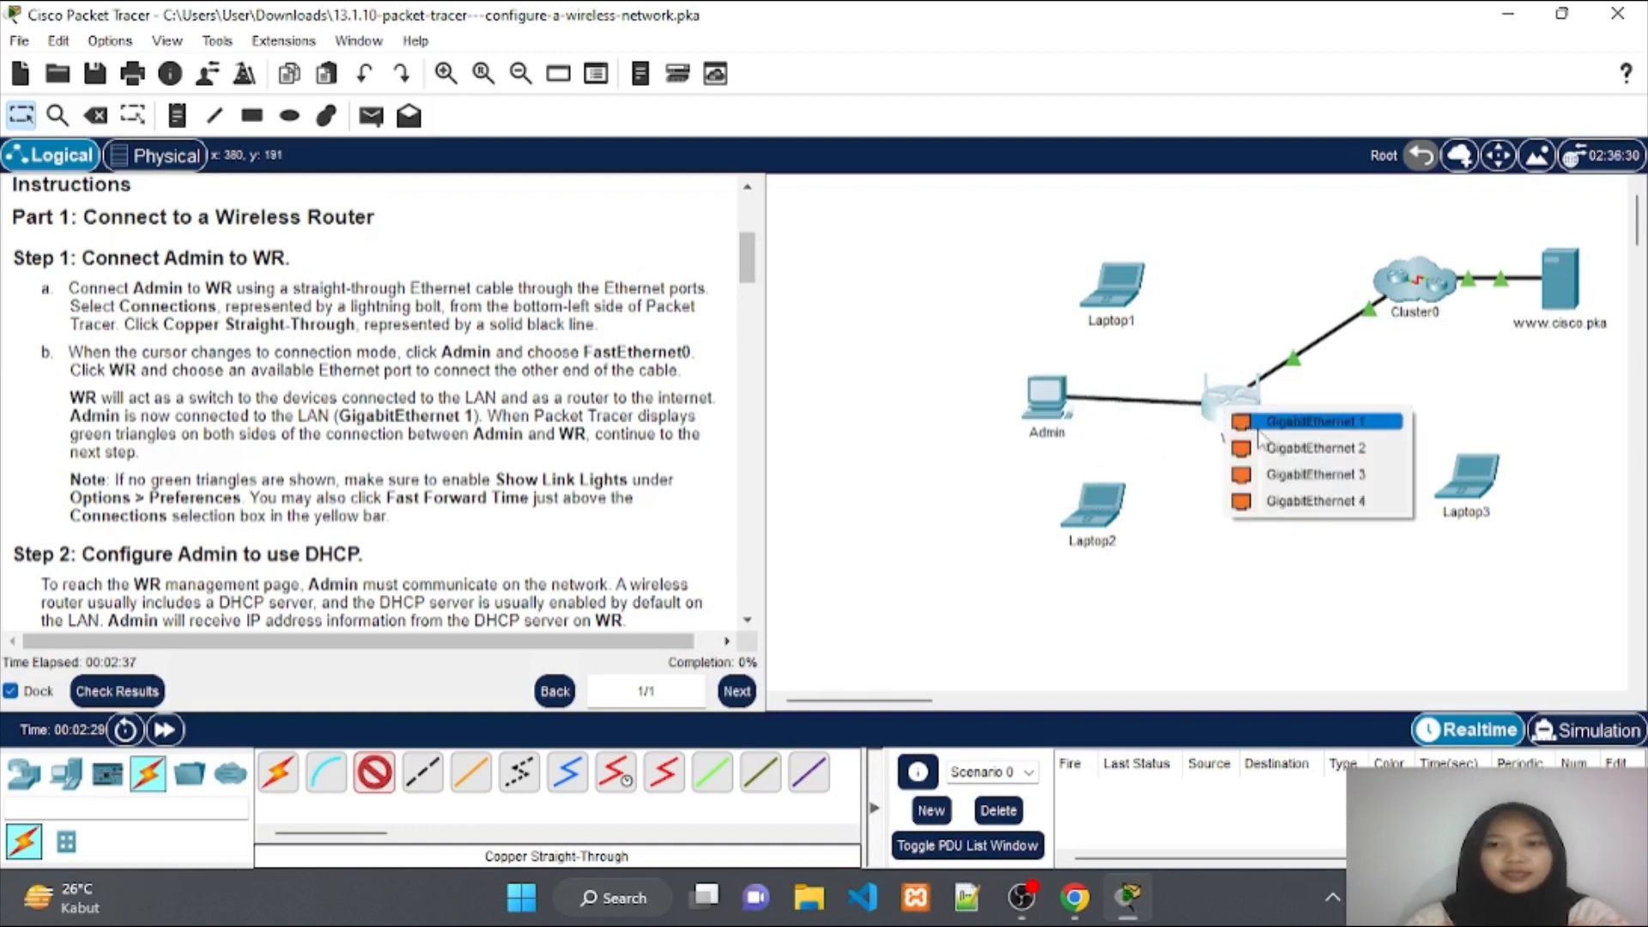
left_click(1259, 423)
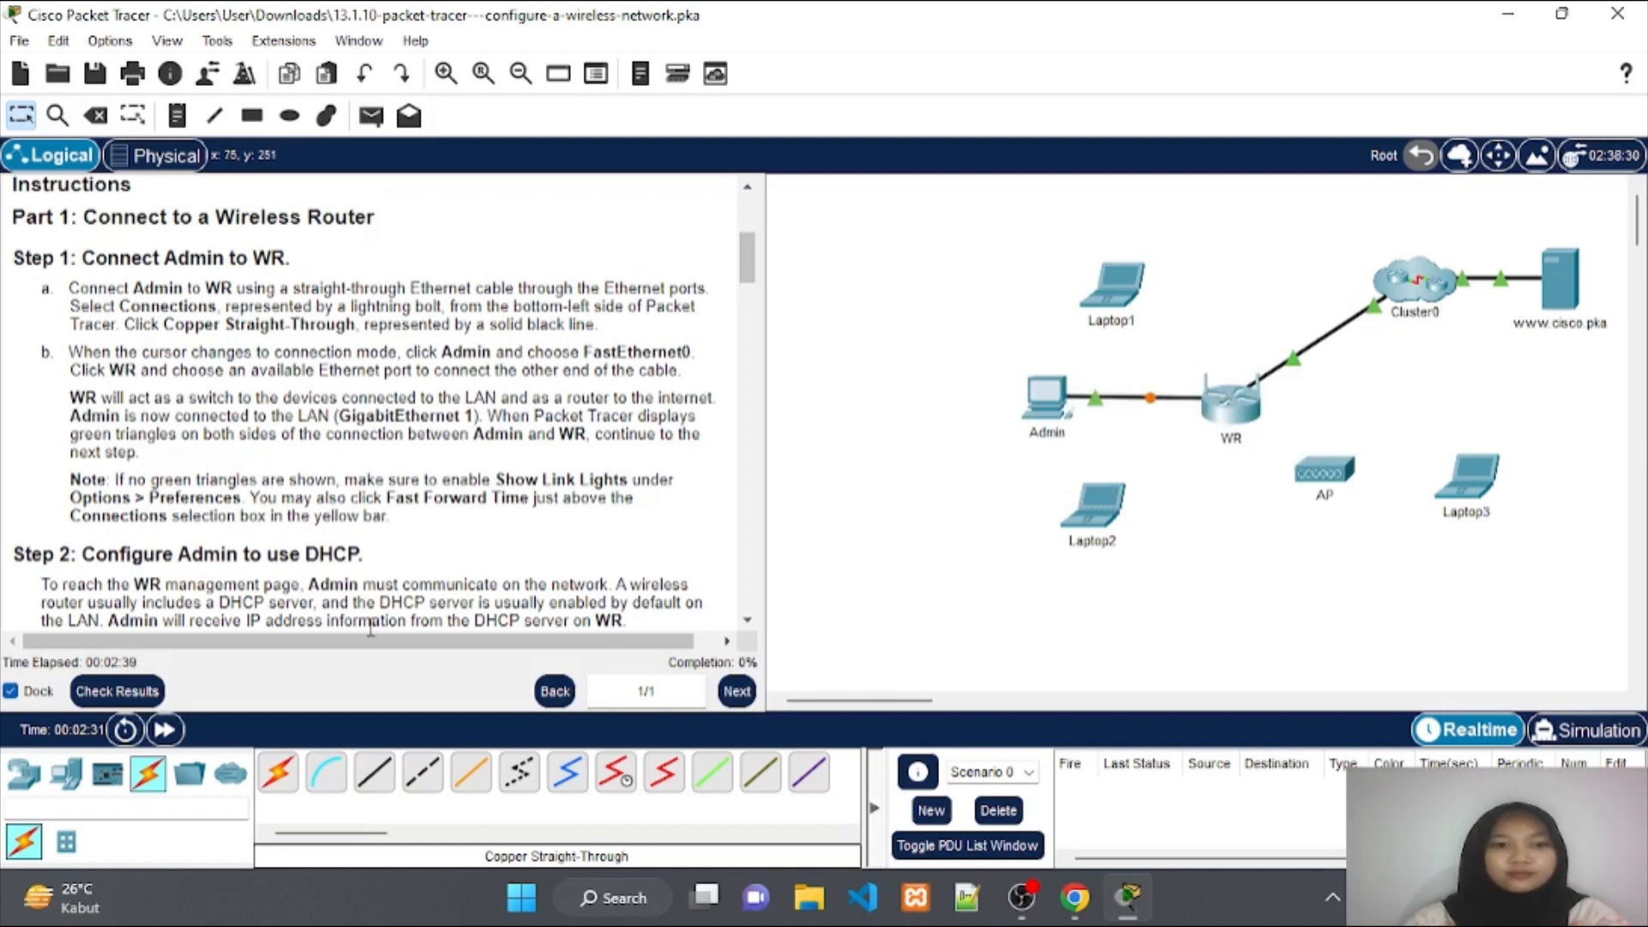
left_click(164, 730)
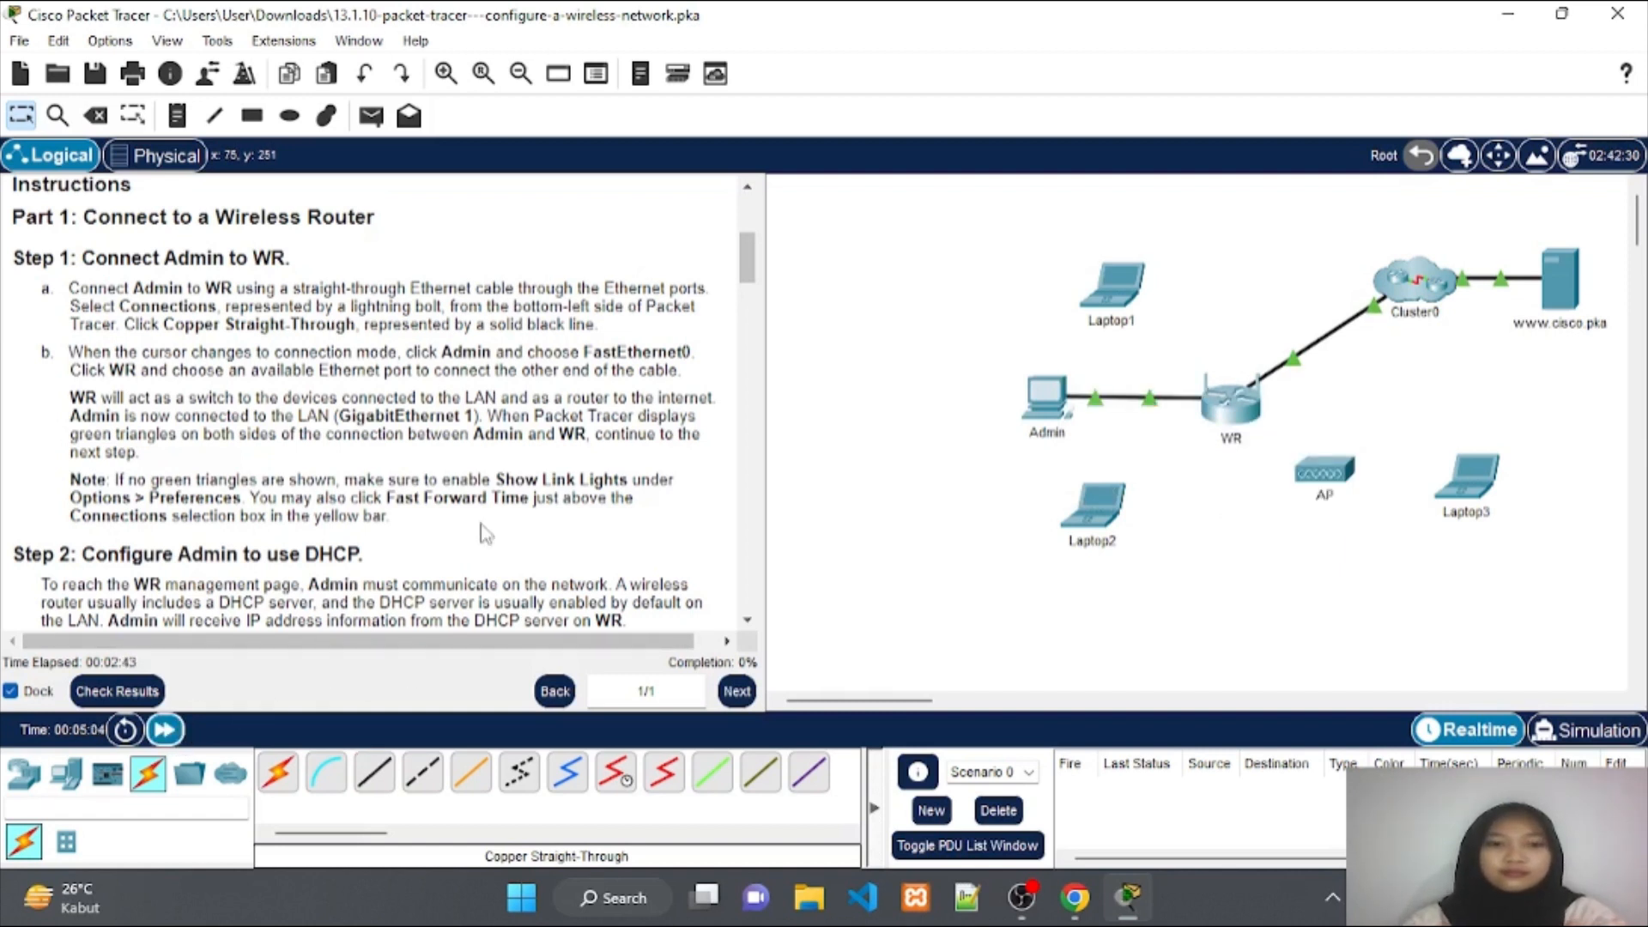
scroll(424, 499, "down", 3)
Scroll the instructions down to Step 2: Configure Admin to use DHCP.
scroll(424, 499, "down", 2)
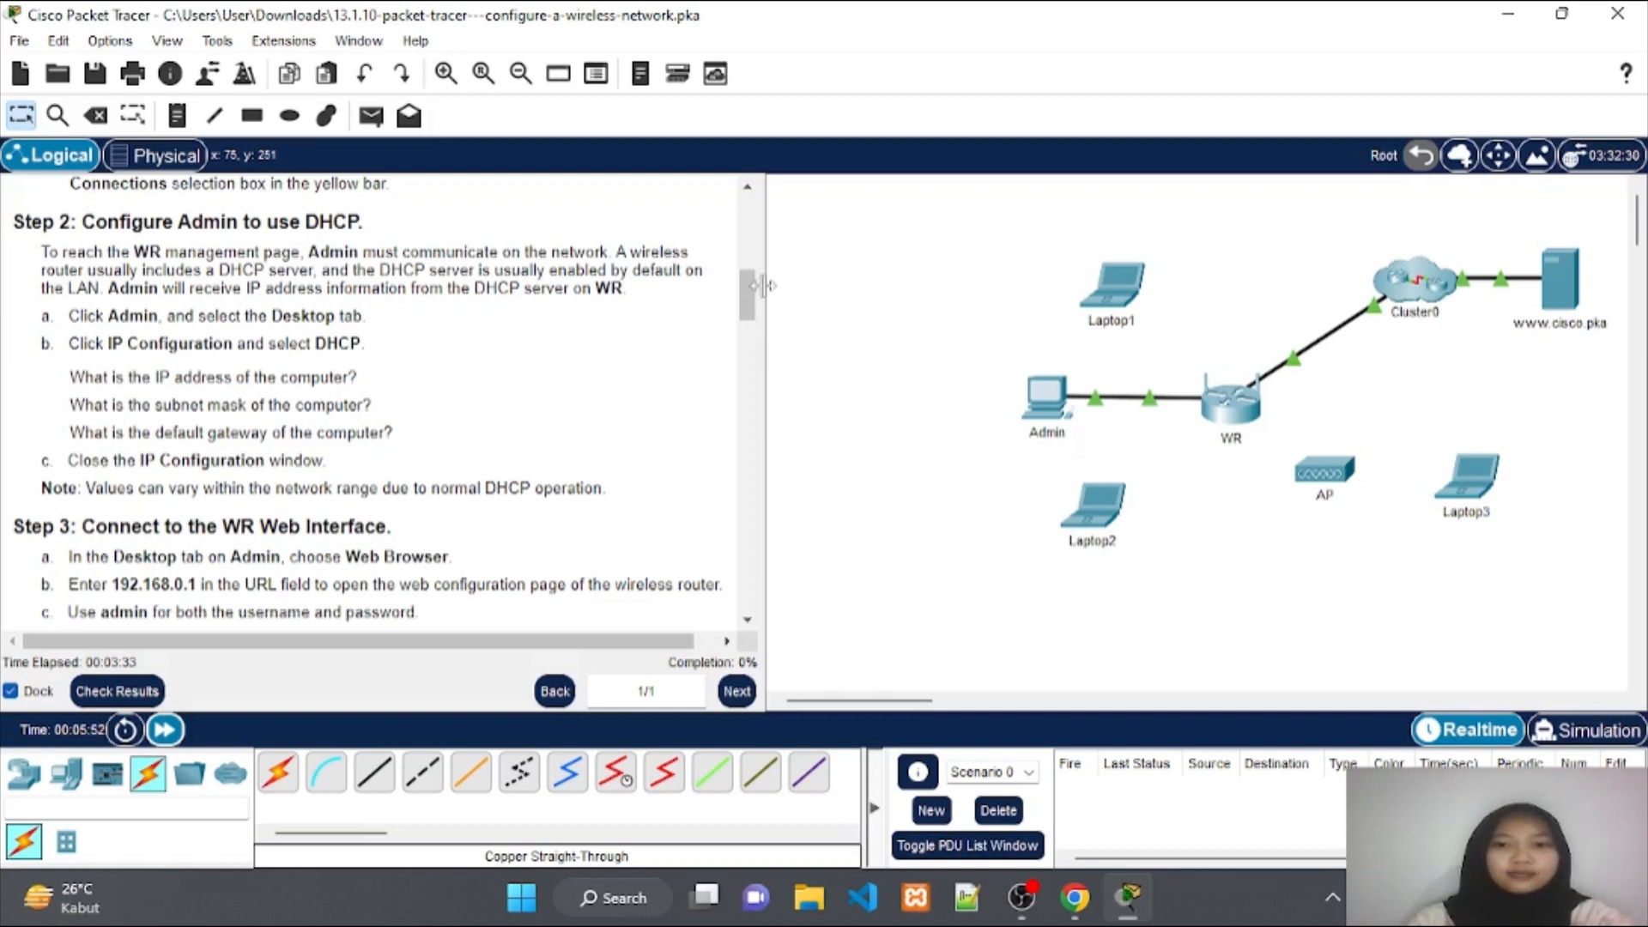
Switch Admin's IP Configuration to DHCP, obtaining 192.168.0.100, 255.255.255.0, gateway 192.168.0.1.
left_click(1051, 402)
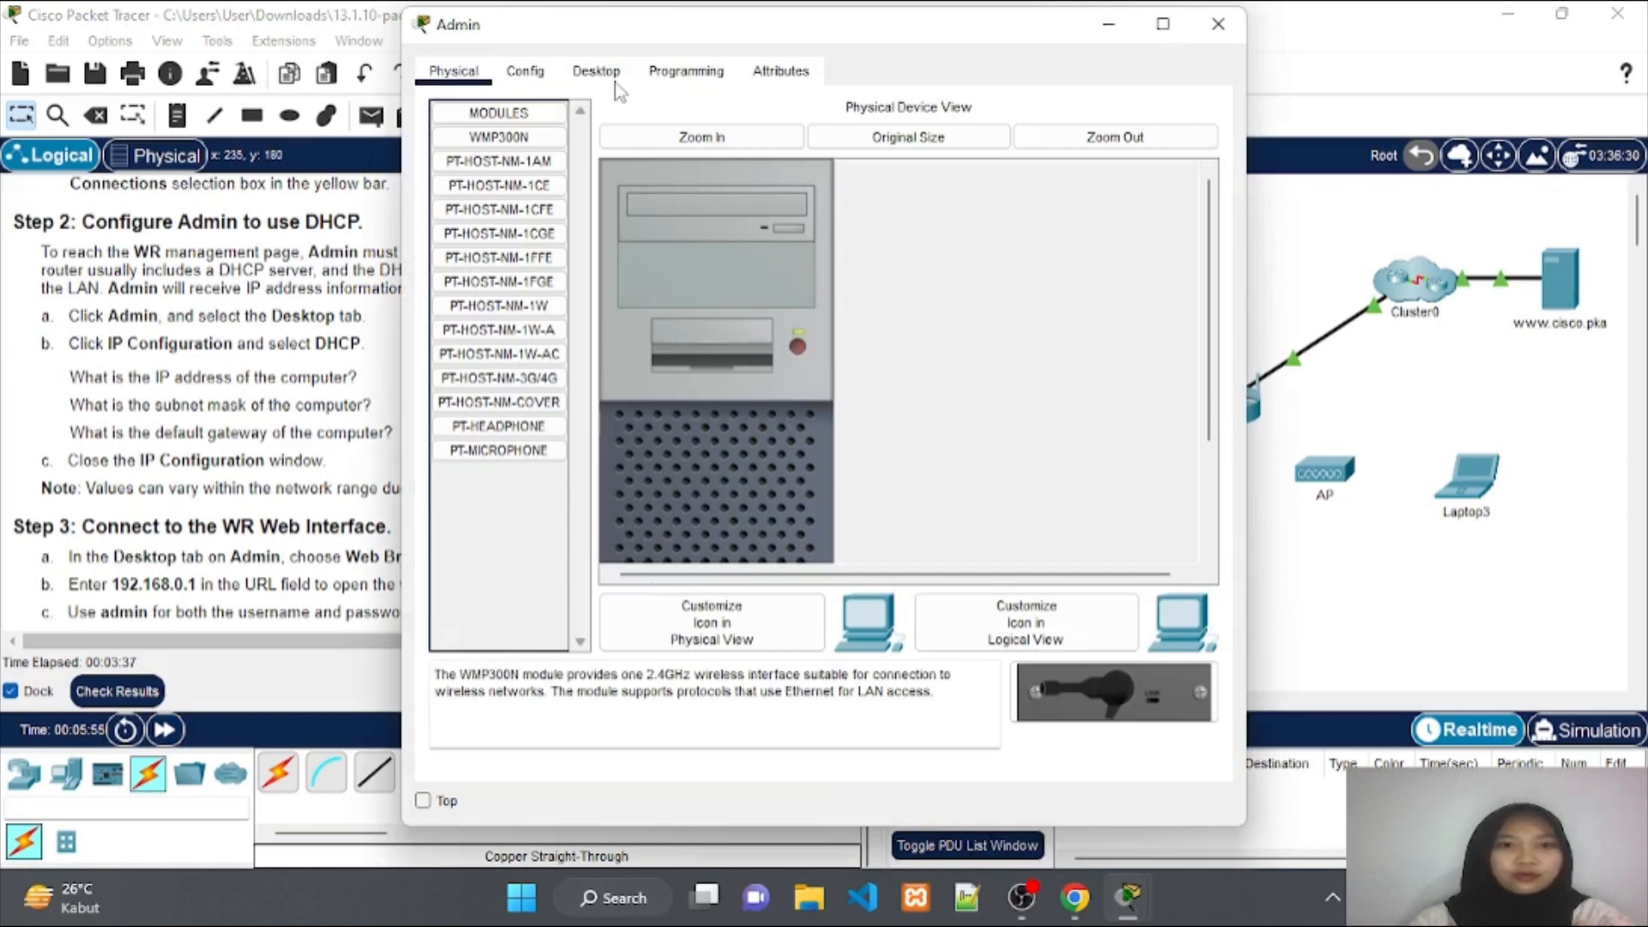
left_click(599, 72)
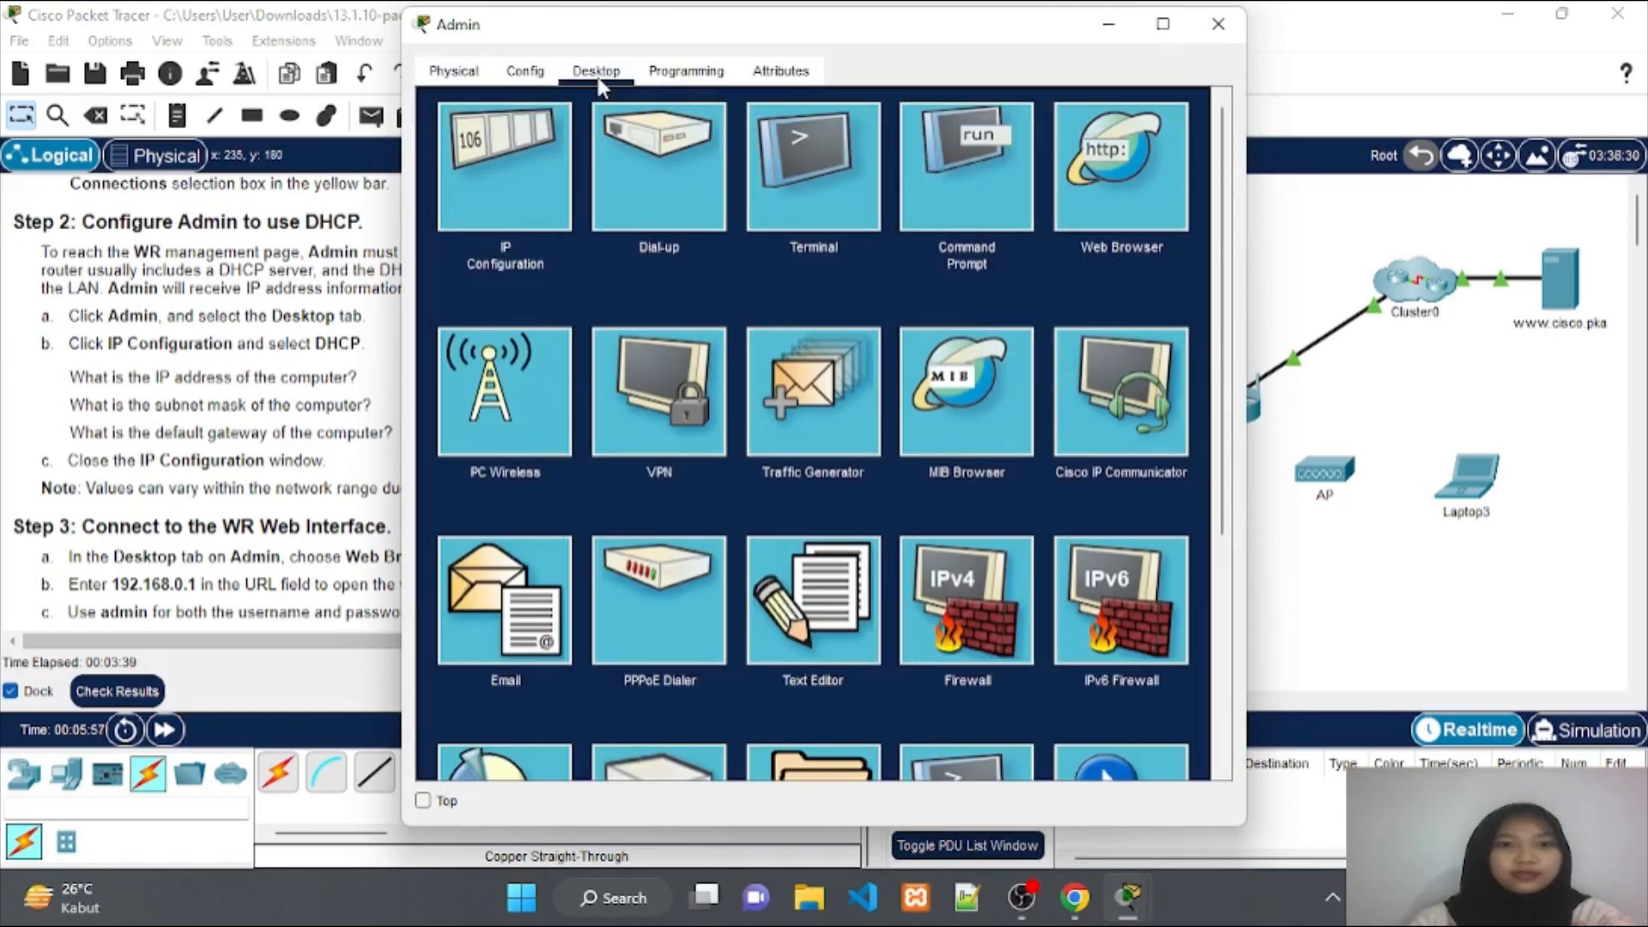
left_click(511, 183)
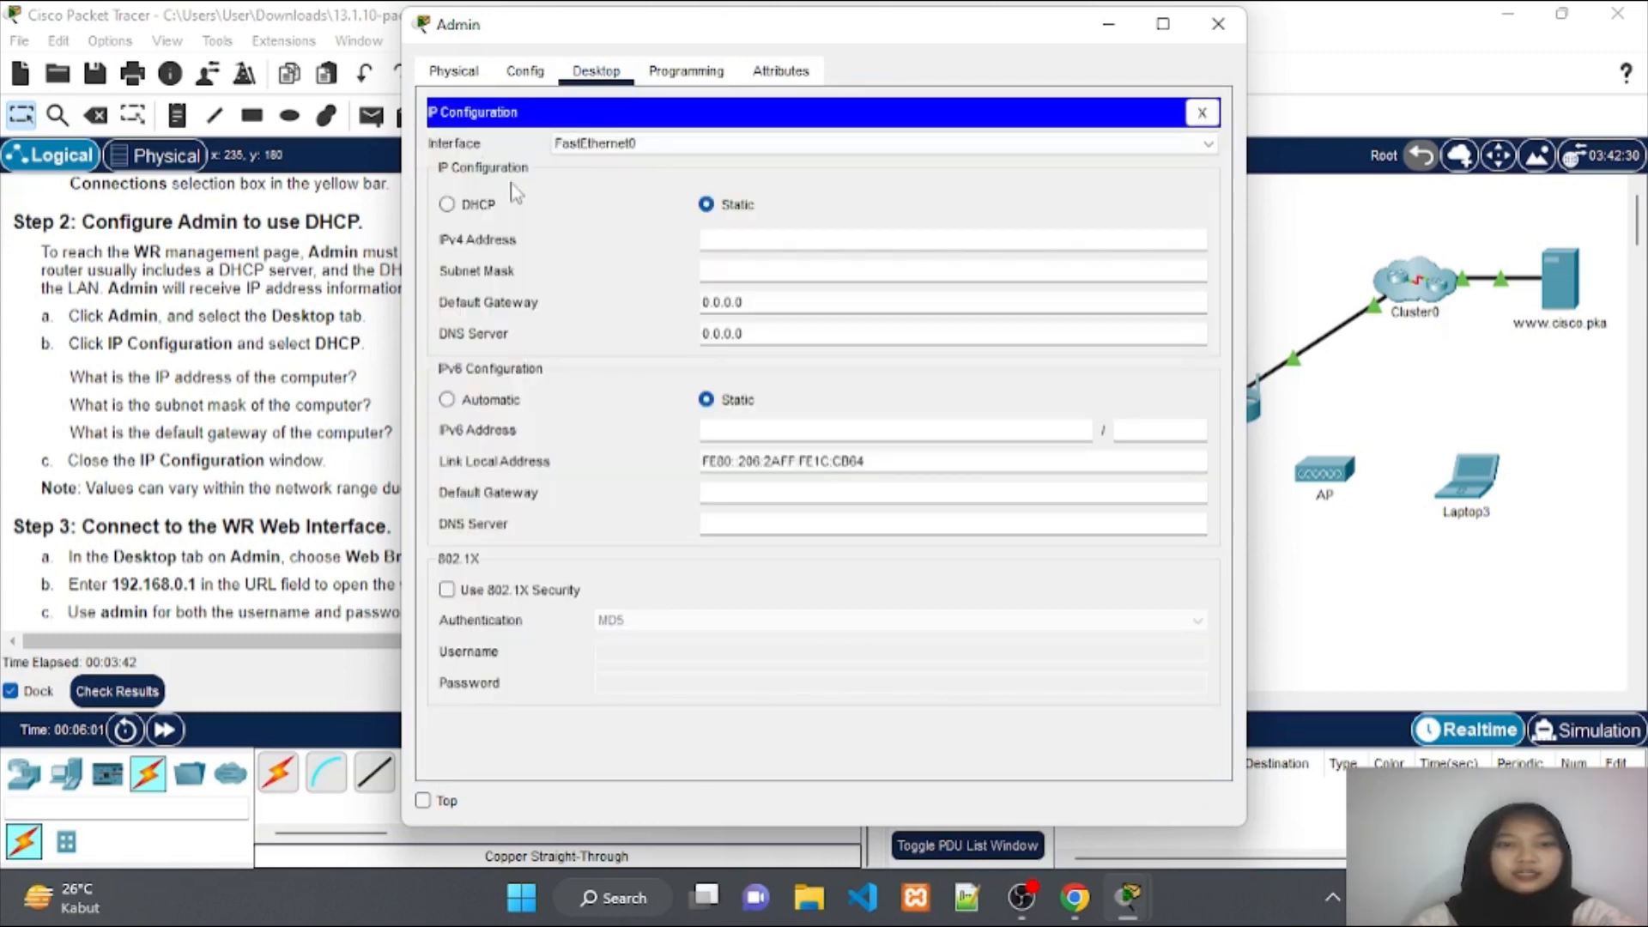
left_click(474, 211)
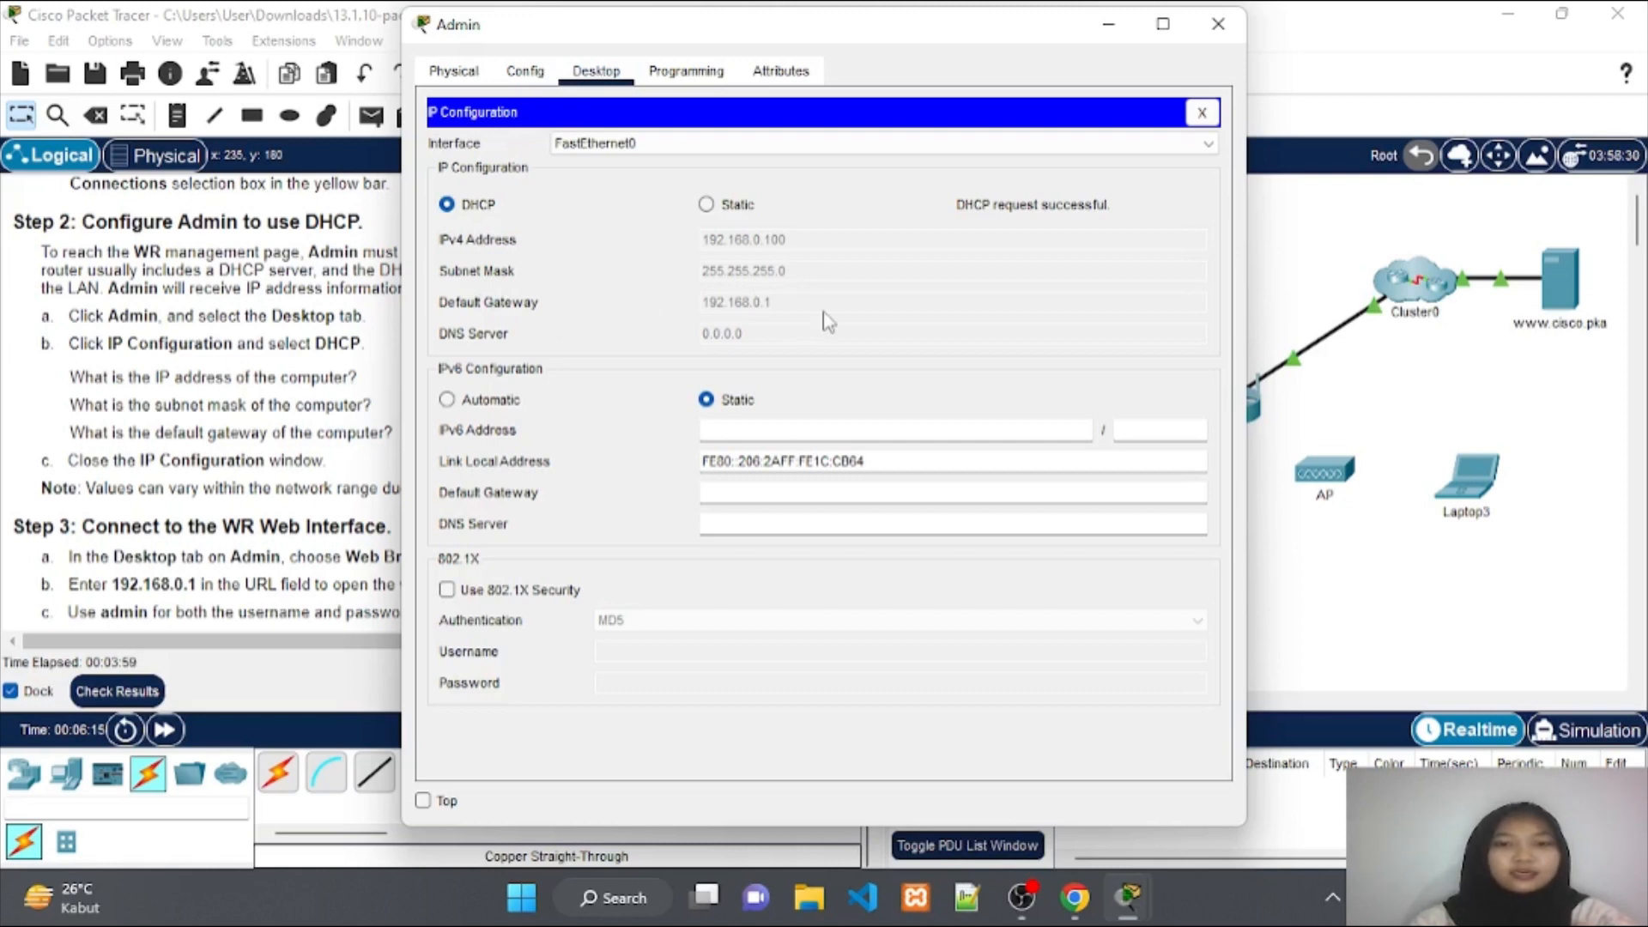
left_click_drag(934, 37, 1065, 40)
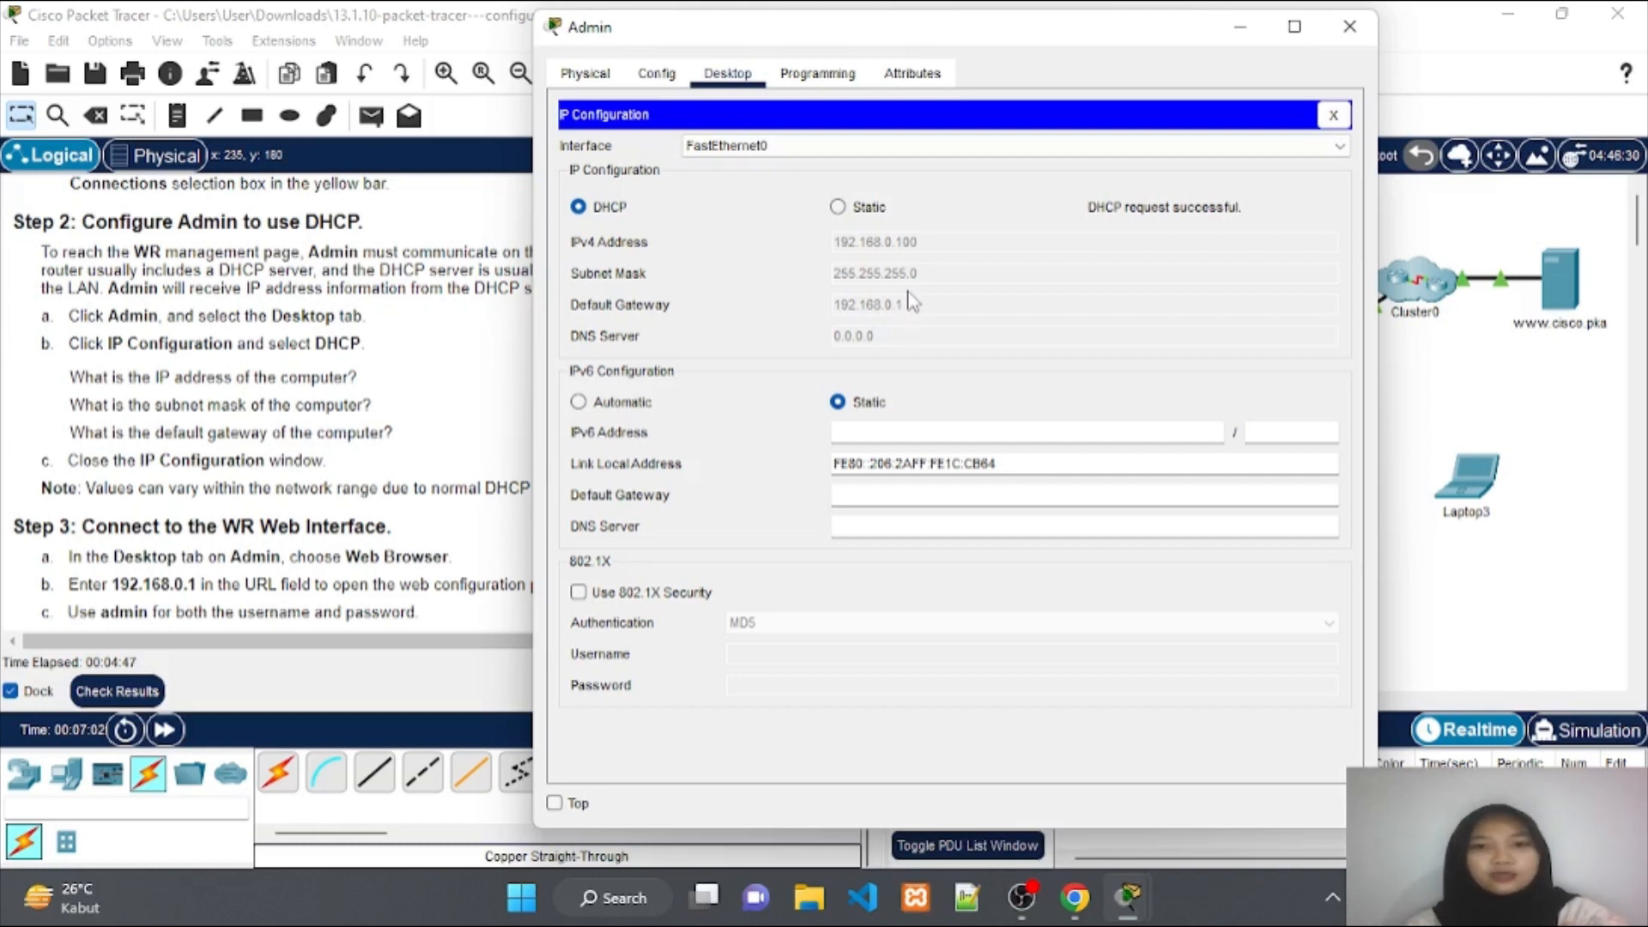
left_click(1237, 34)
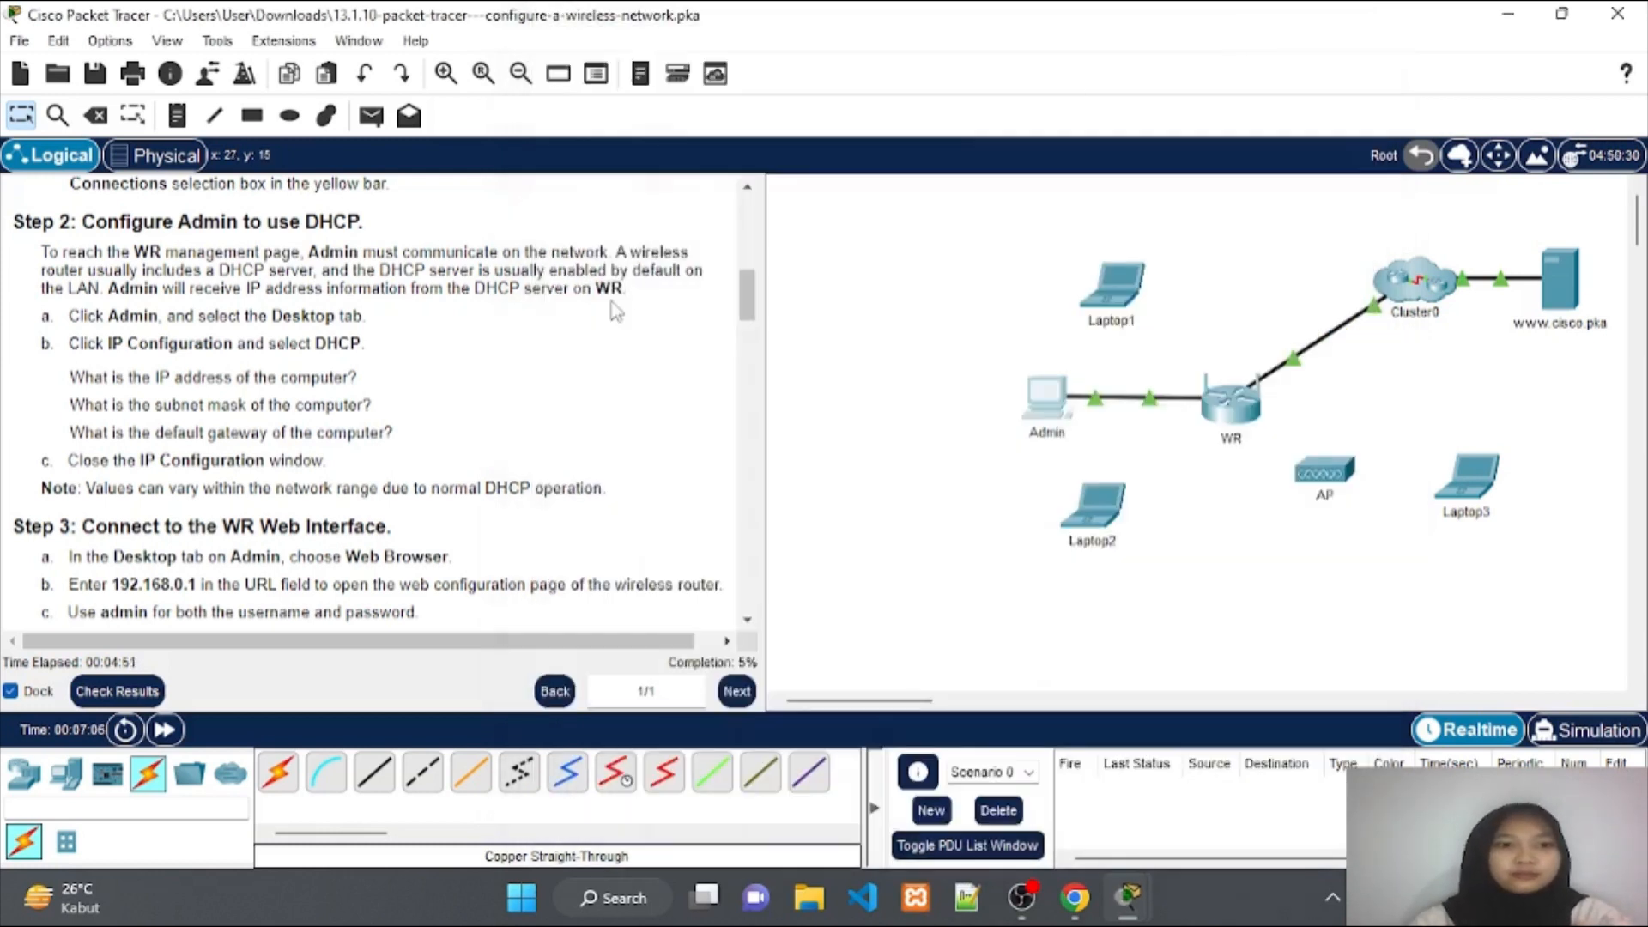
Scroll the instructions to Steps 3 and 4 and restore Admin's DHCP IP Configuration window.
scroll(496, 429, "down", 4)
scroll(496, 429, "down", 3)
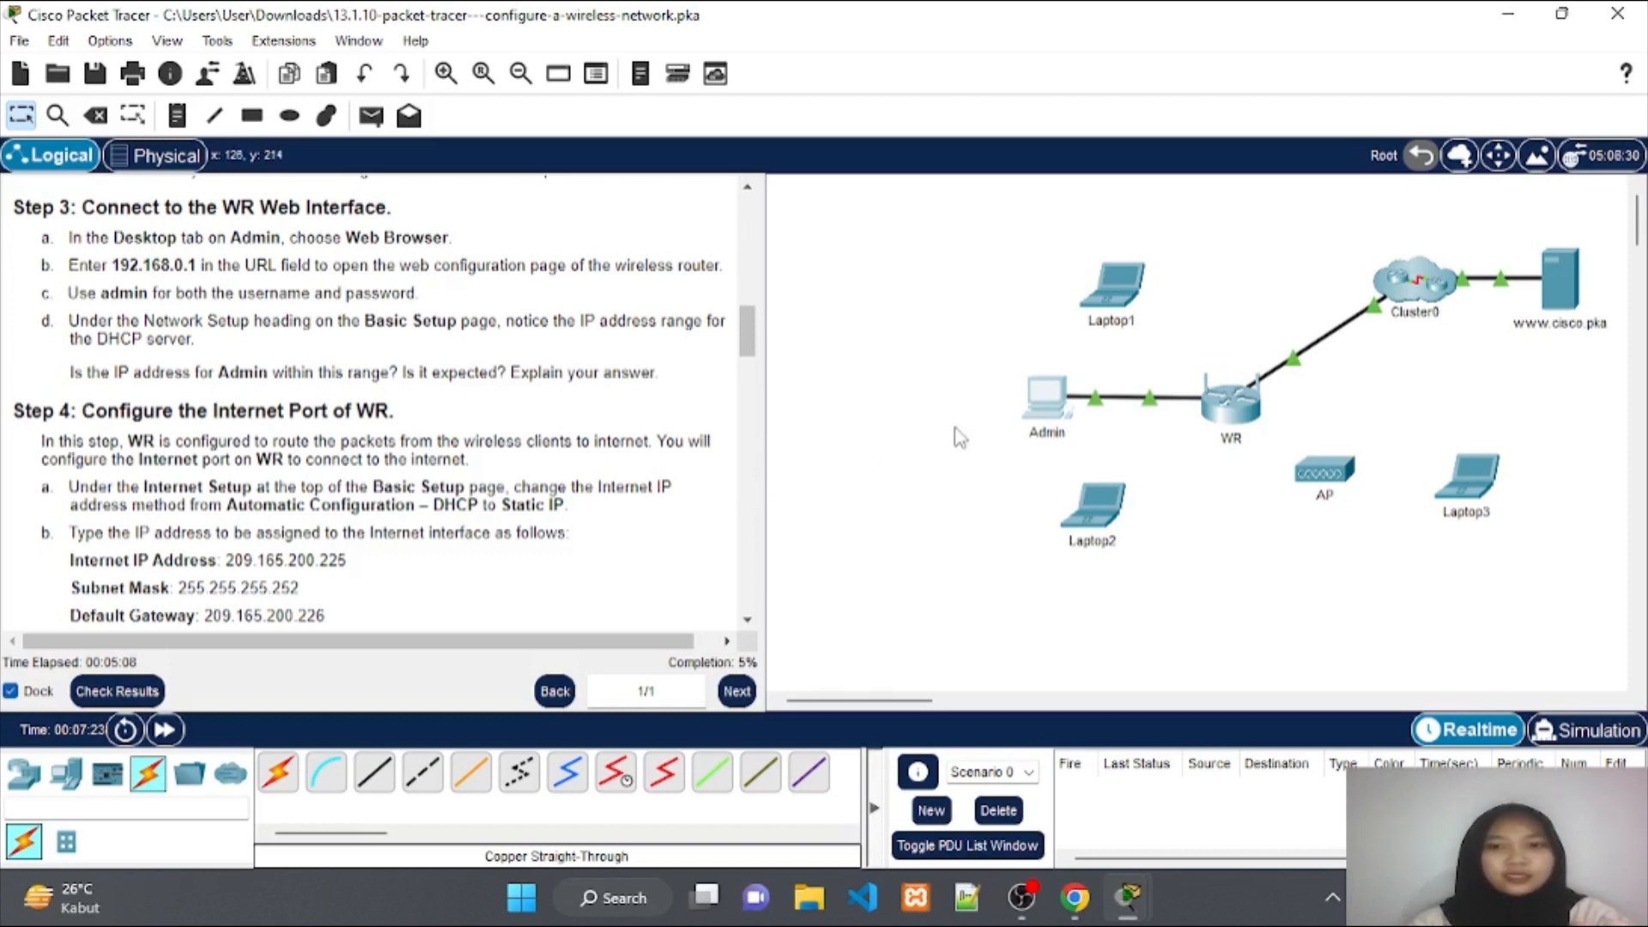
left_click(1038, 402)
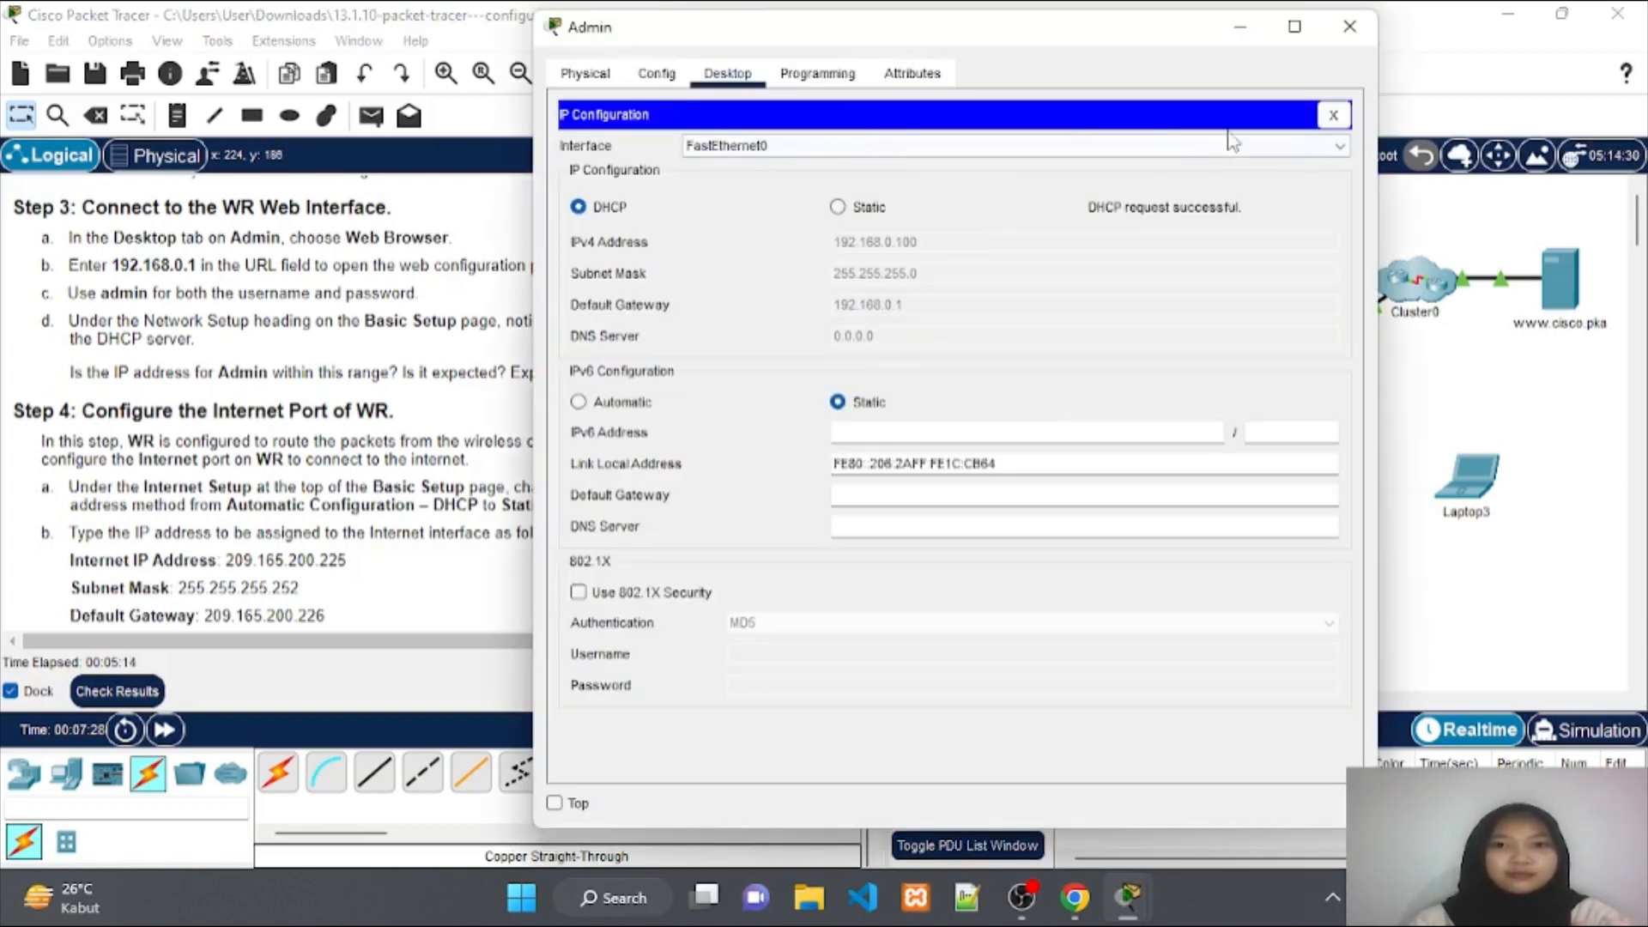
Load the router address 192.168.0.1 in Admin's web browser.
left_click(1333, 115)
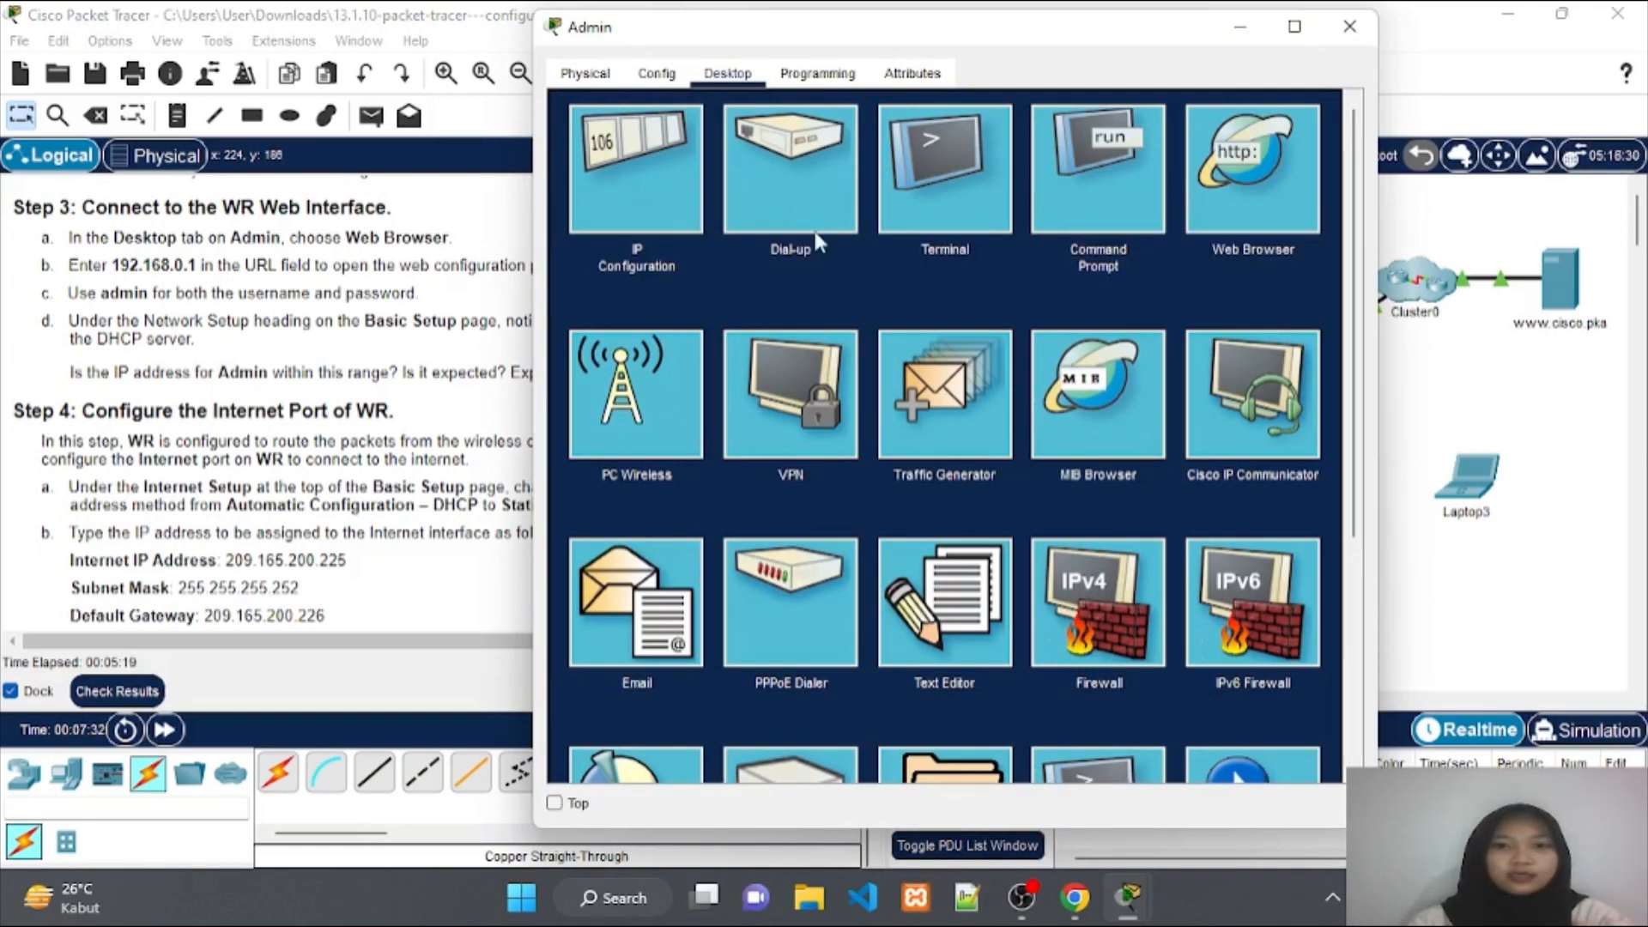
left_click(1247, 199)
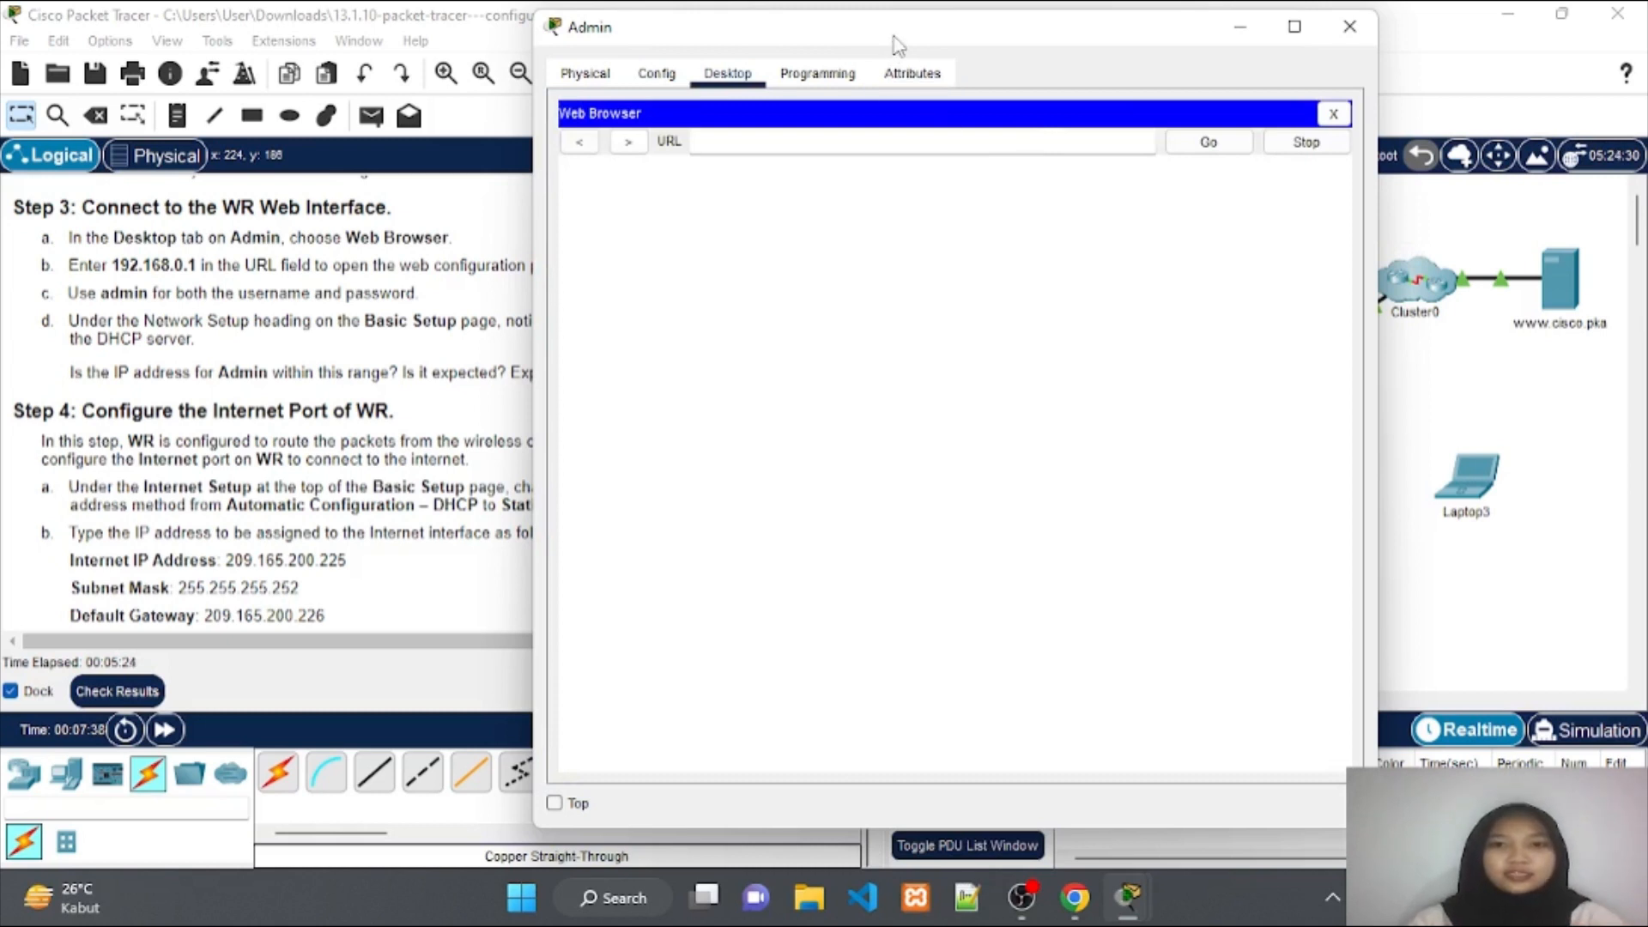
left_click_drag(890, 43, 1123, 45)
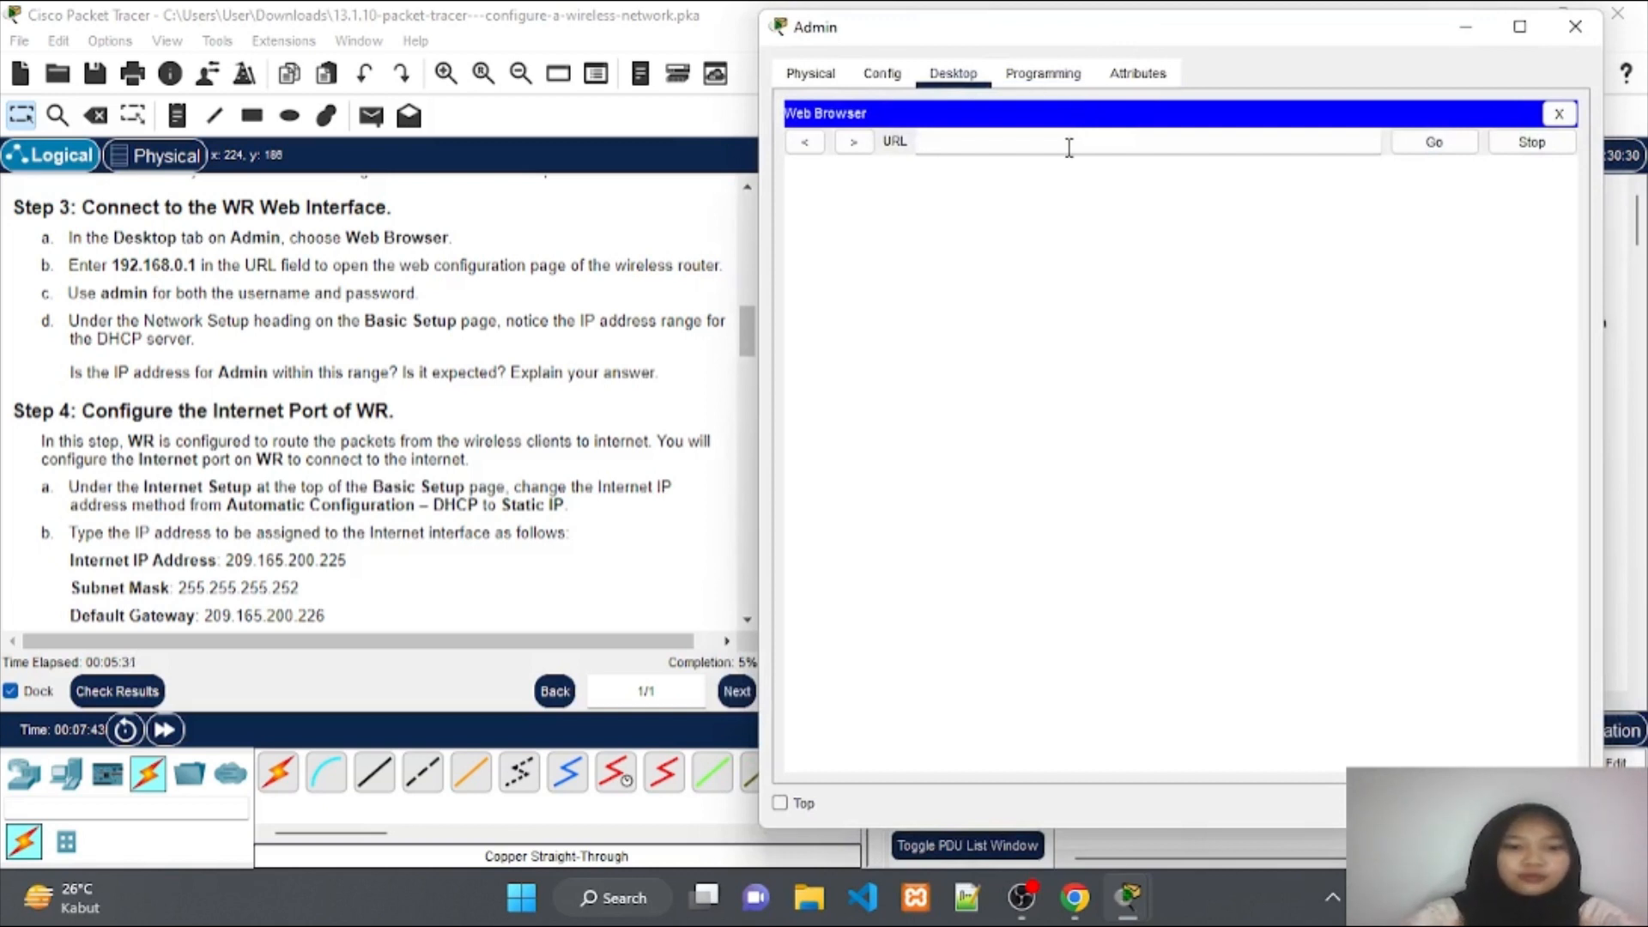
type("92.1")
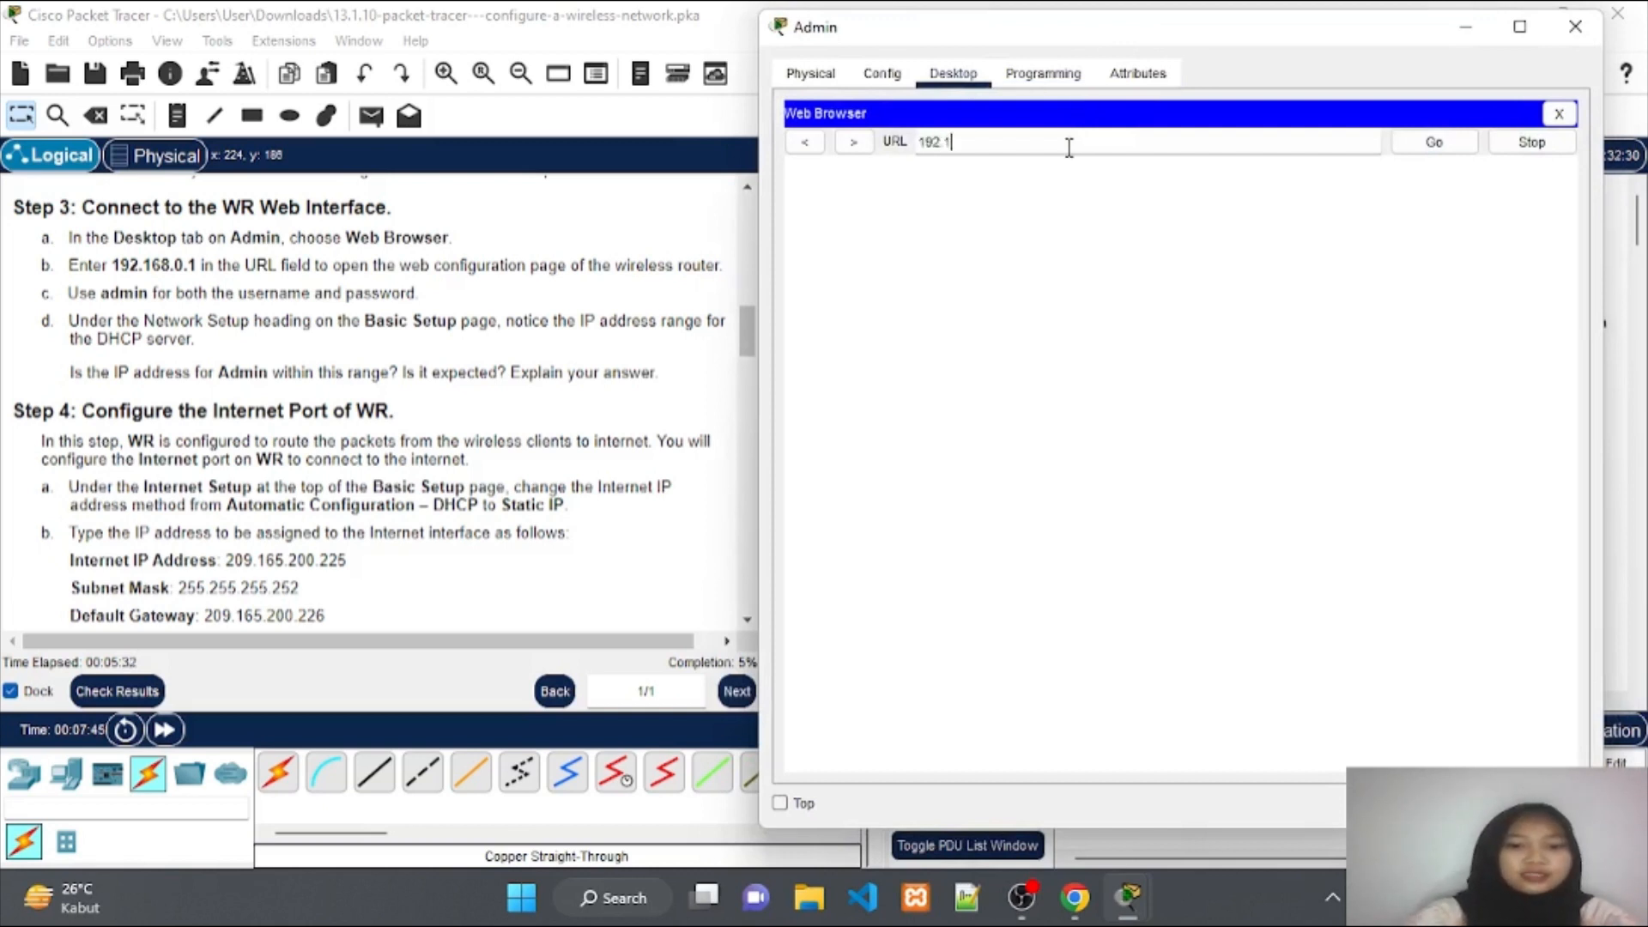
type("68.")
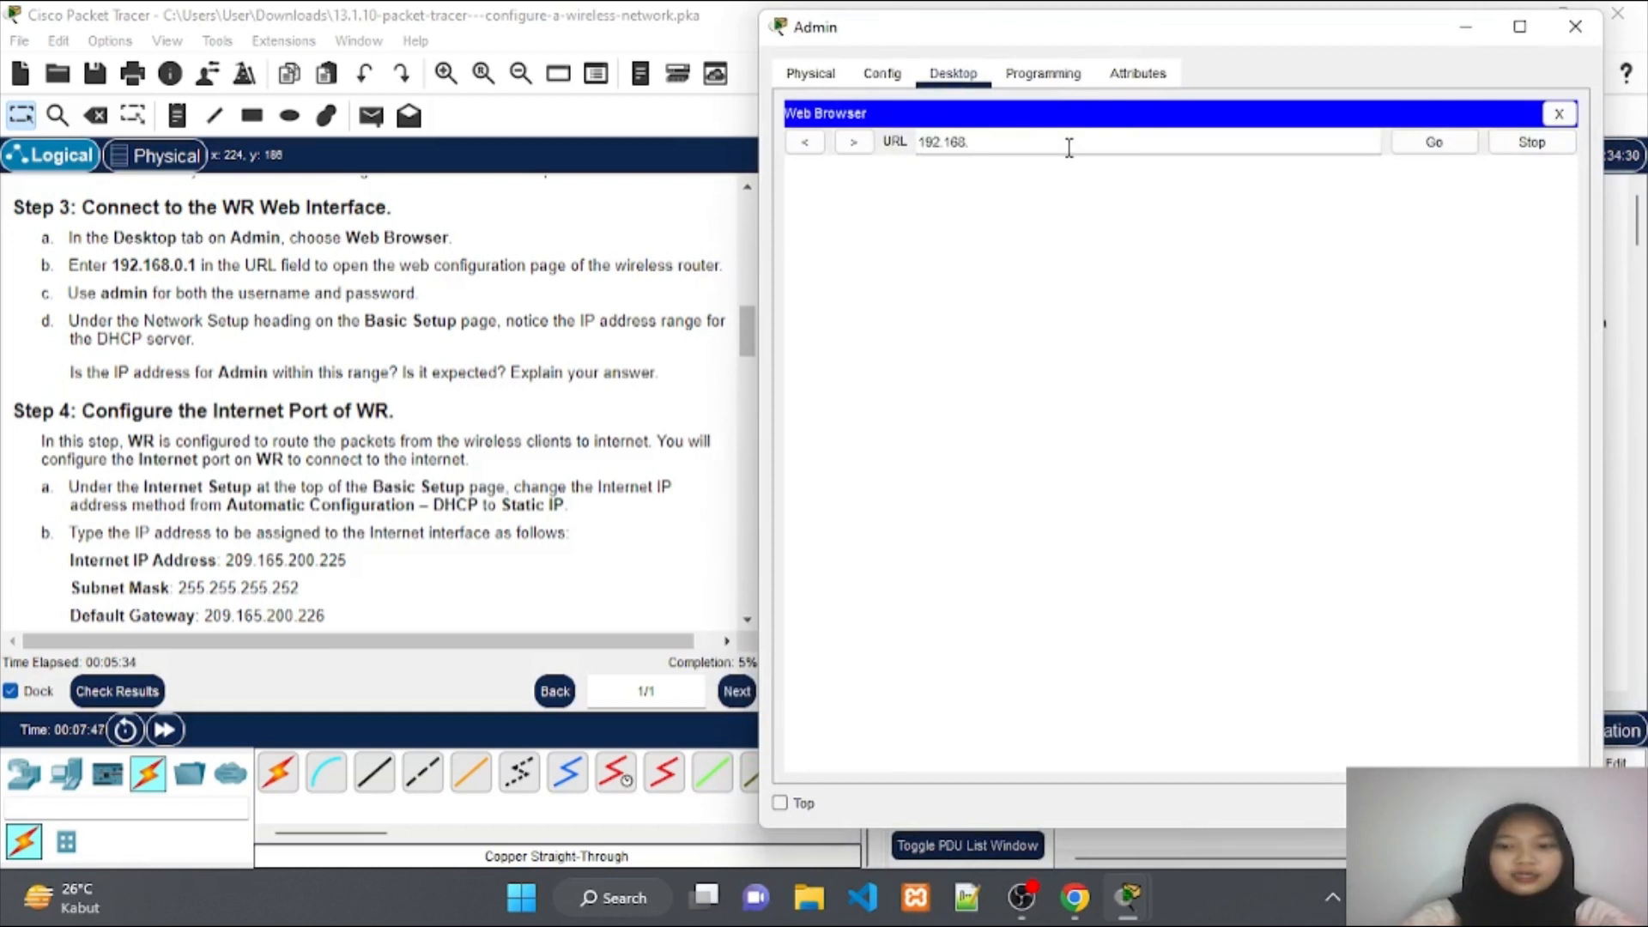
type("0")
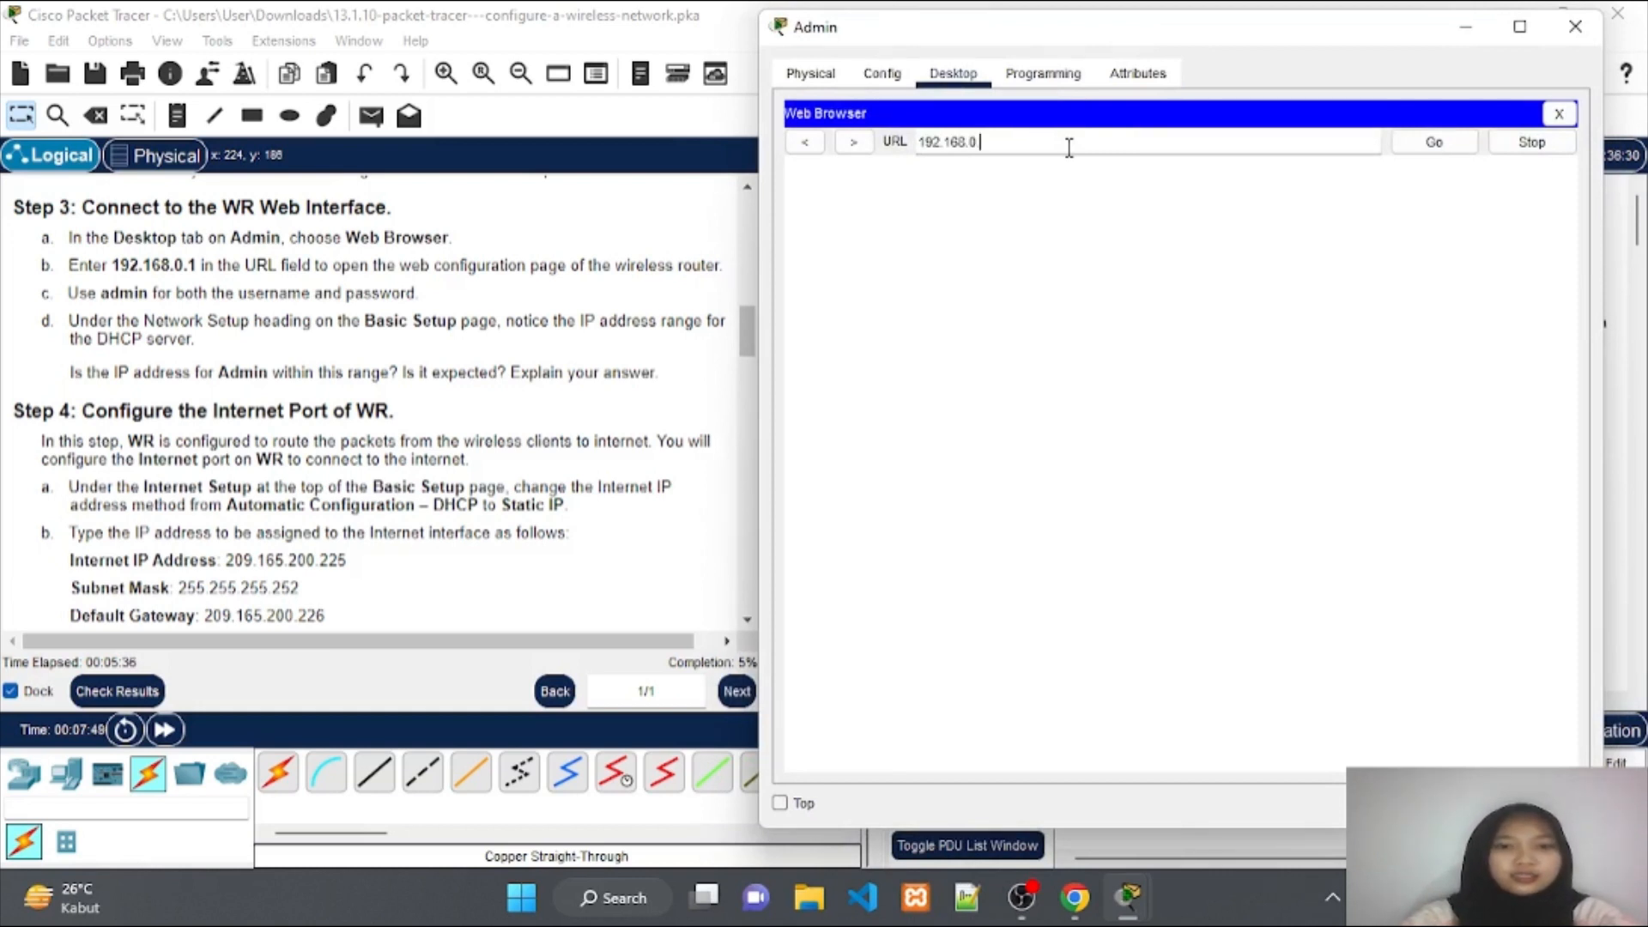
type(".1")
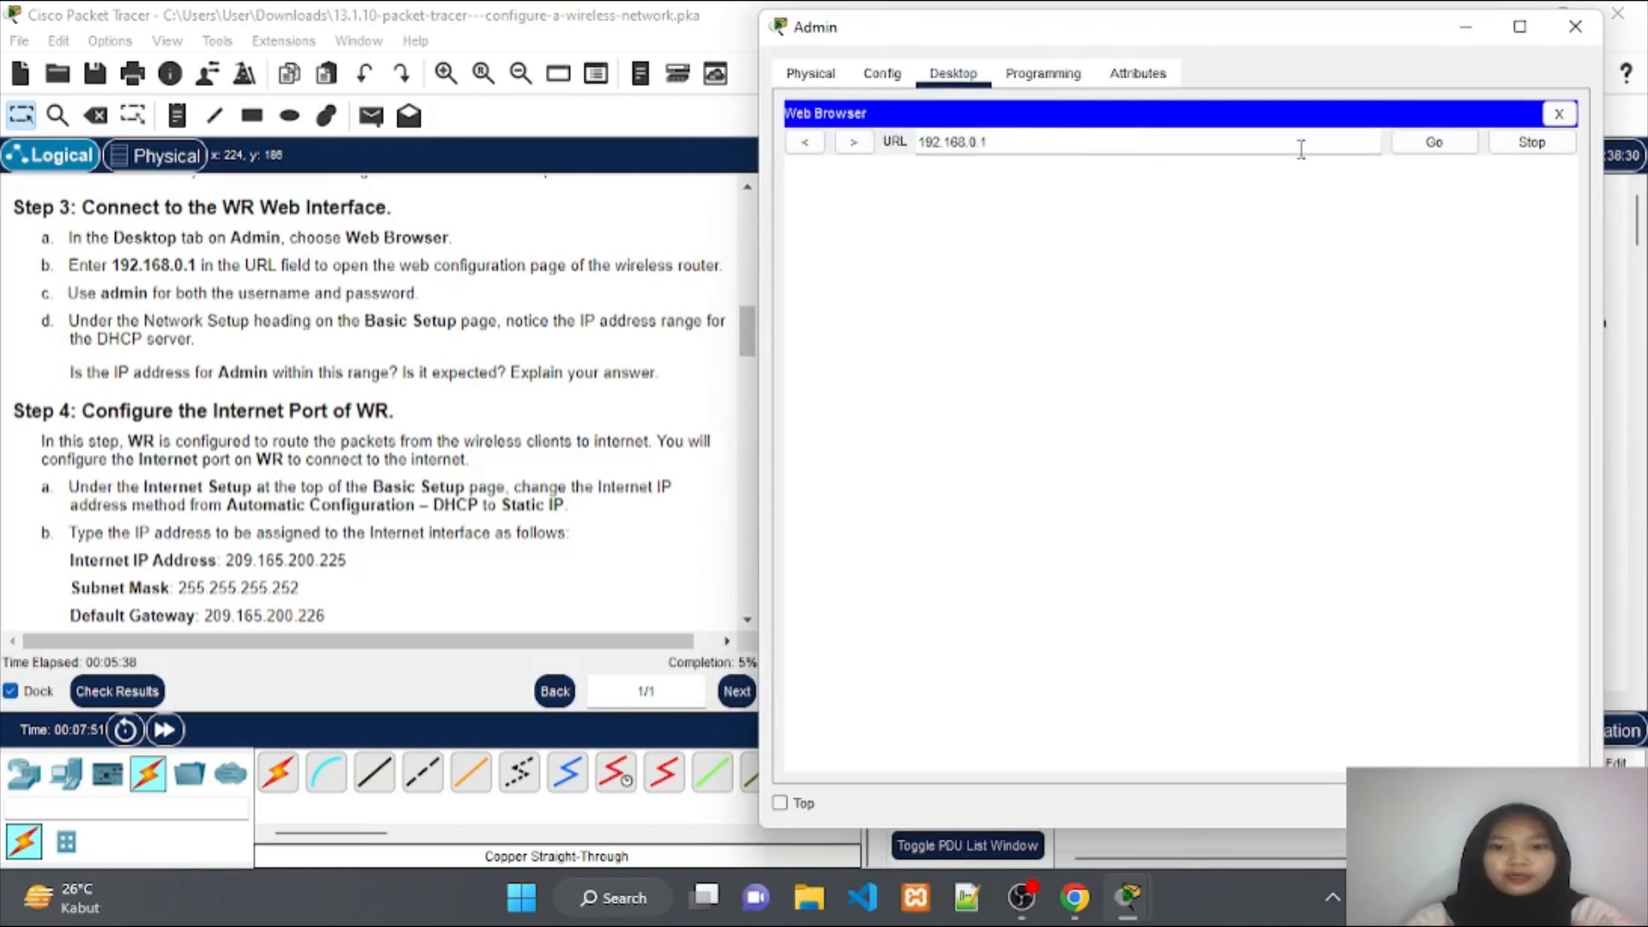
left_click(1422, 145)
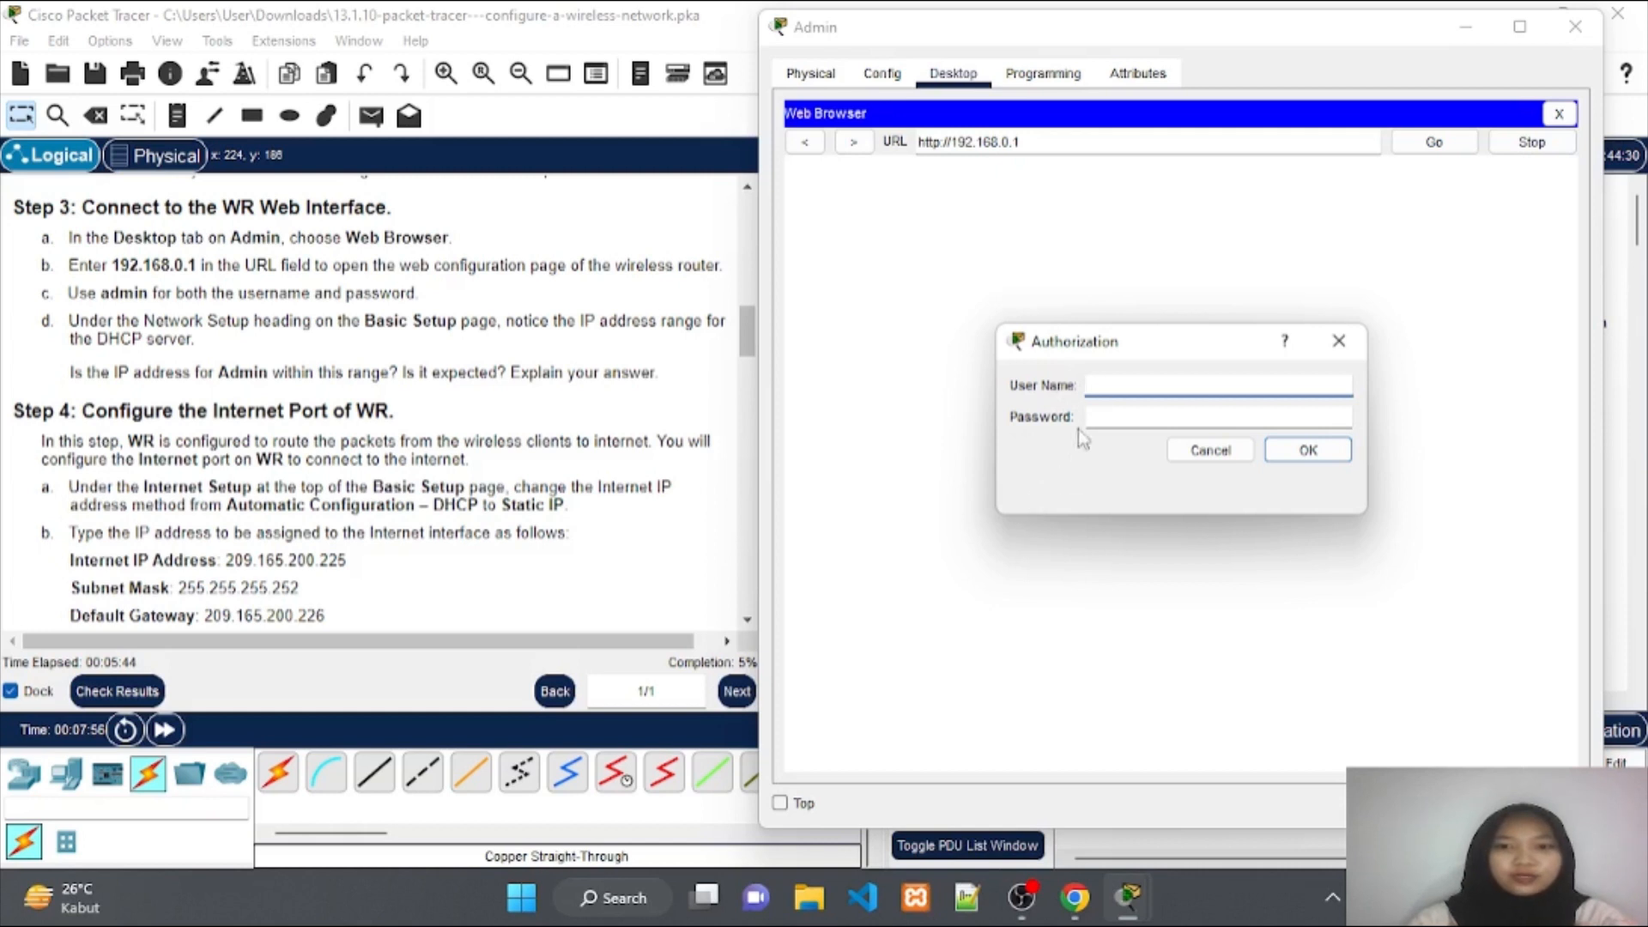
Sign in to WR's web setup with the router's login credentials.
left_click(1108, 393)
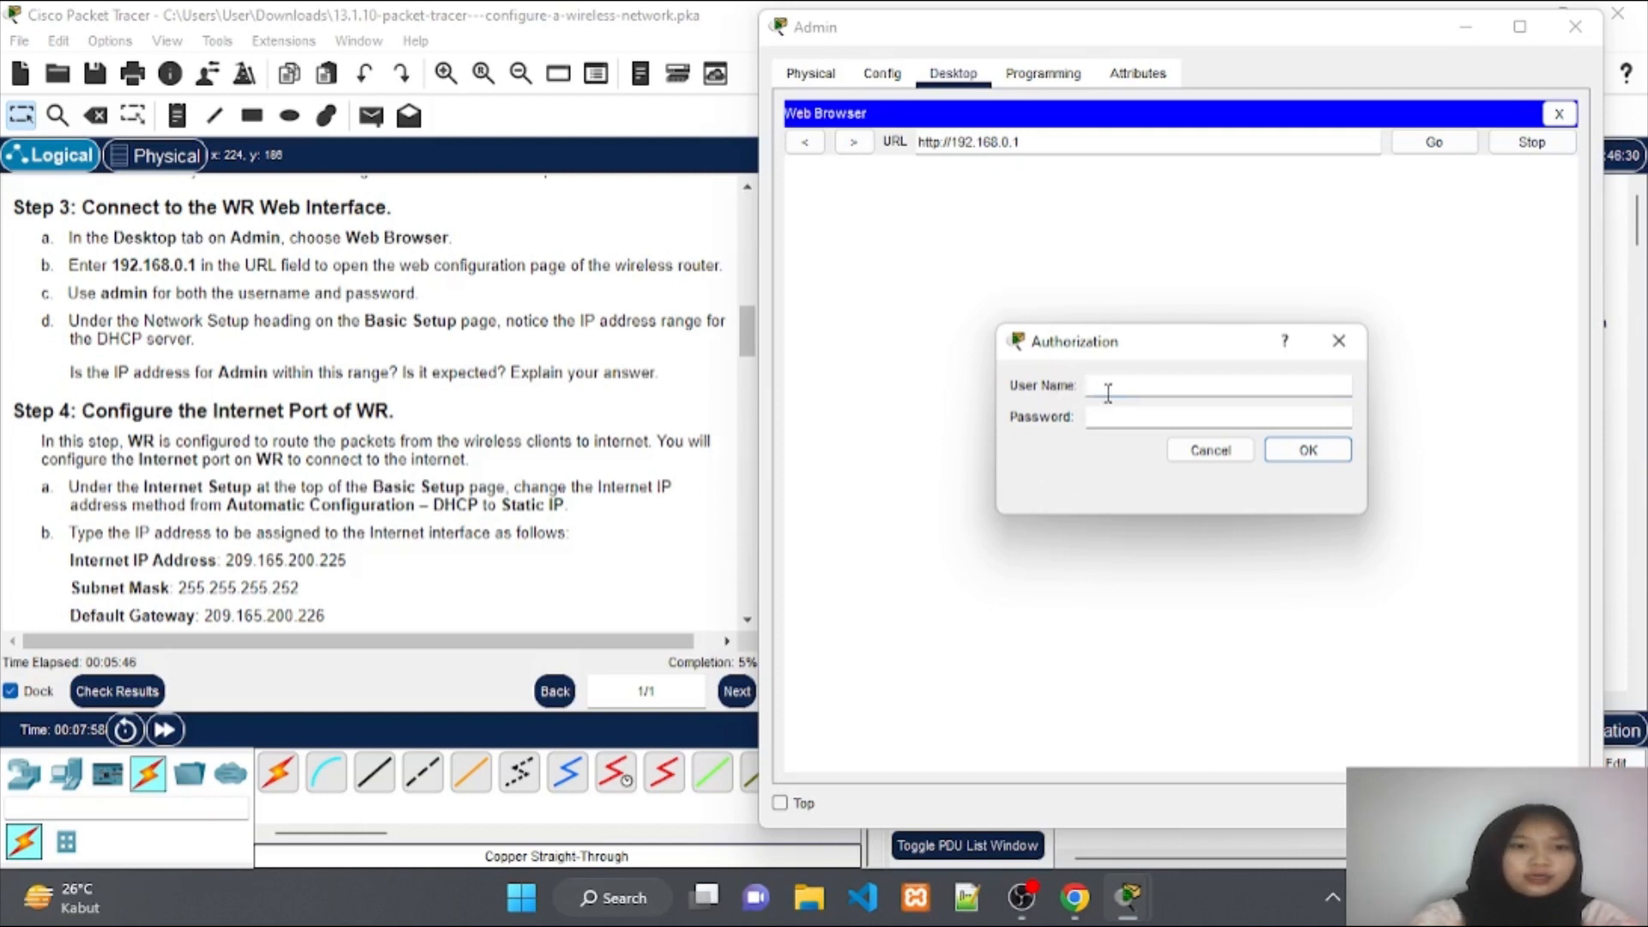
type("adm")
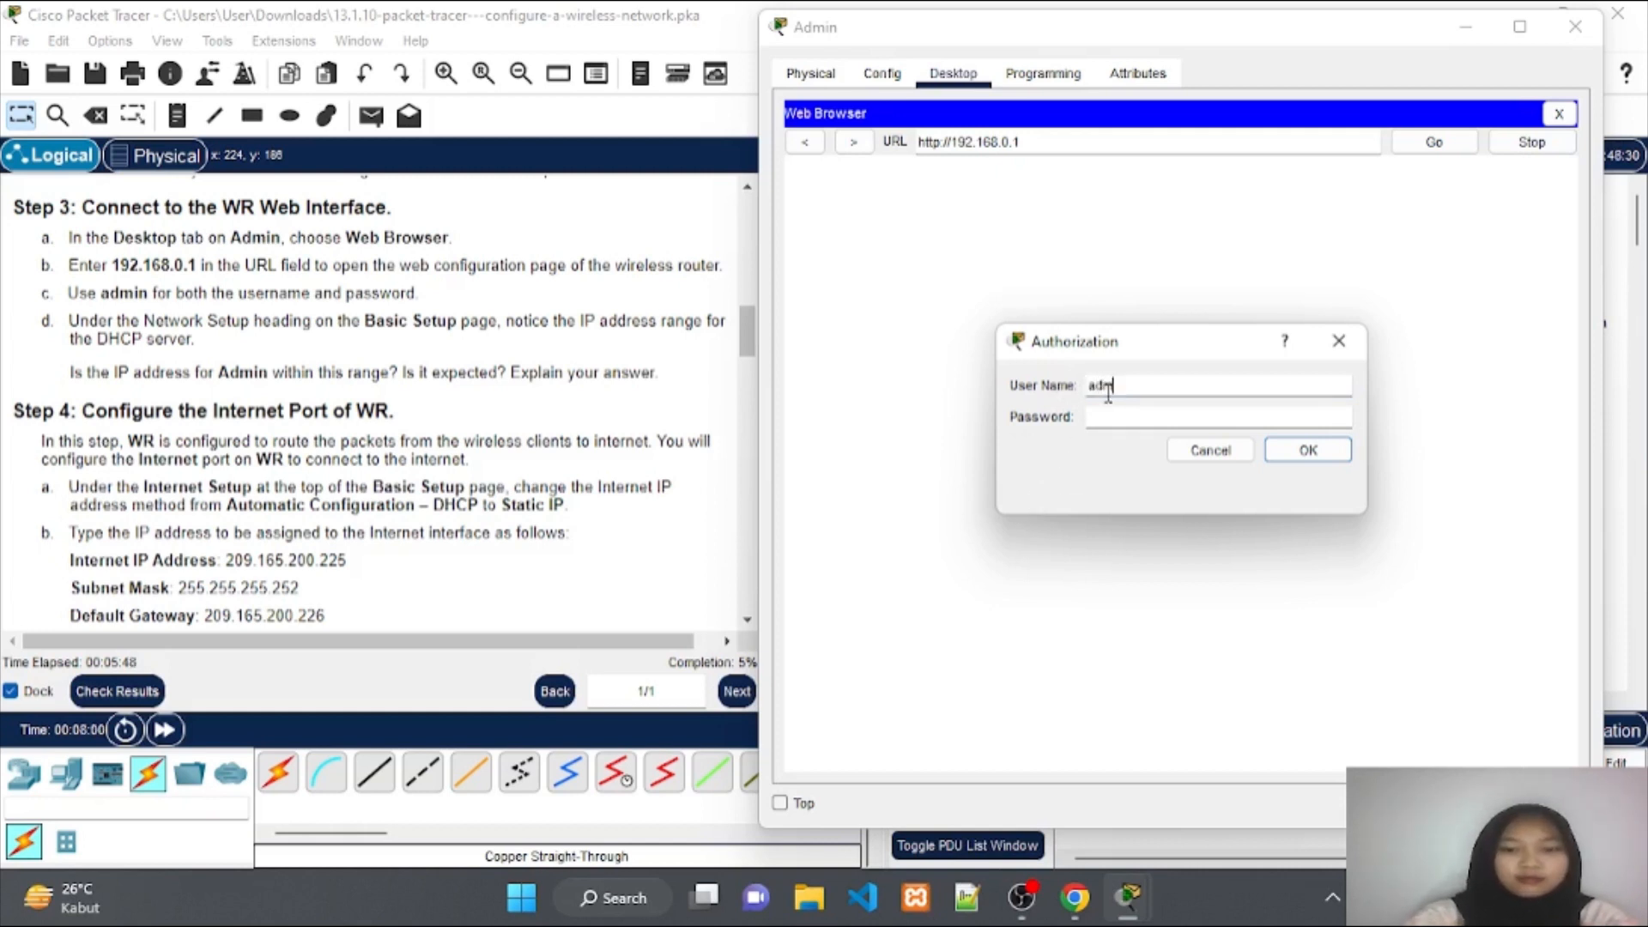
type("in")
left_click(1117, 420)
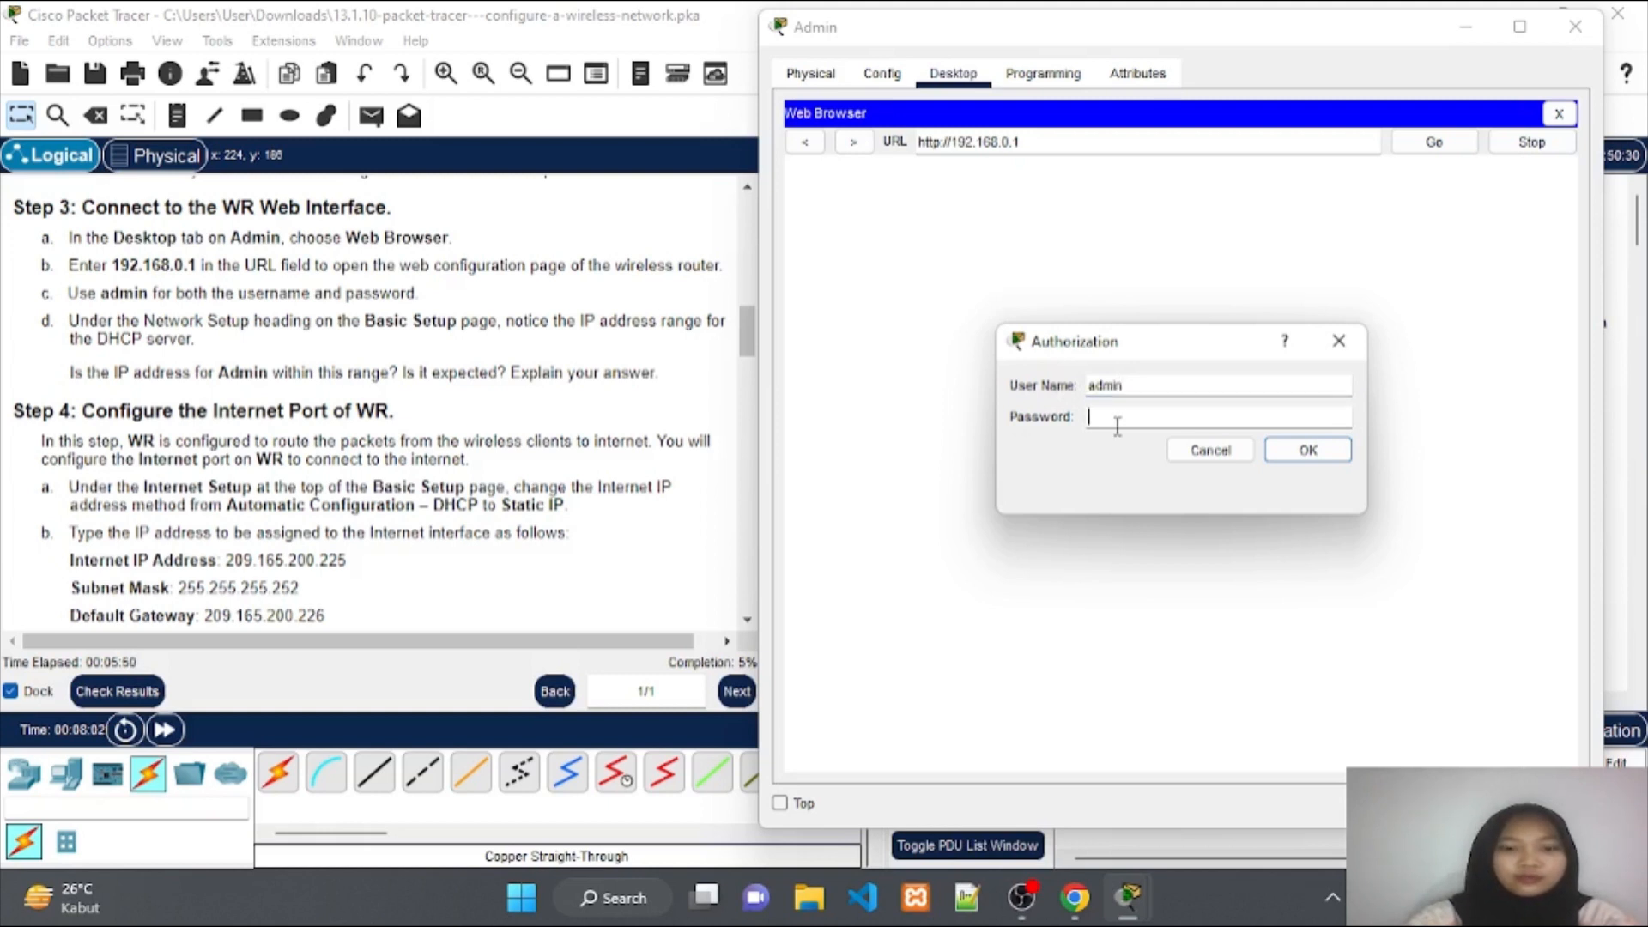
type("admin")
left_click(1292, 452)
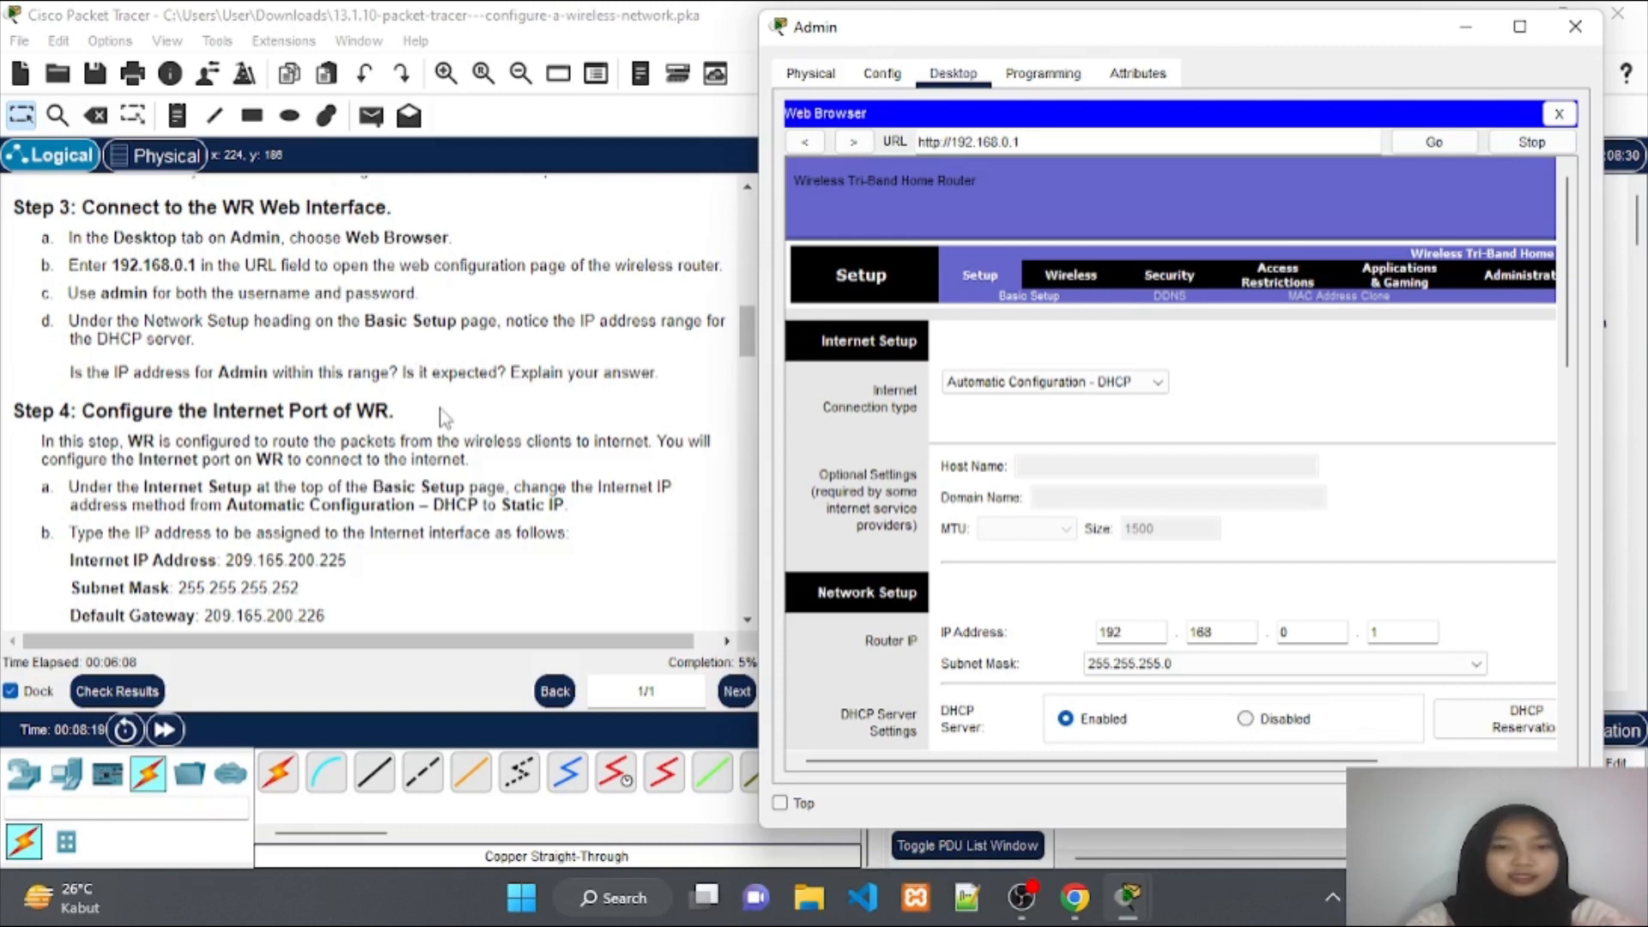
scroll(444, 418, "down", 1)
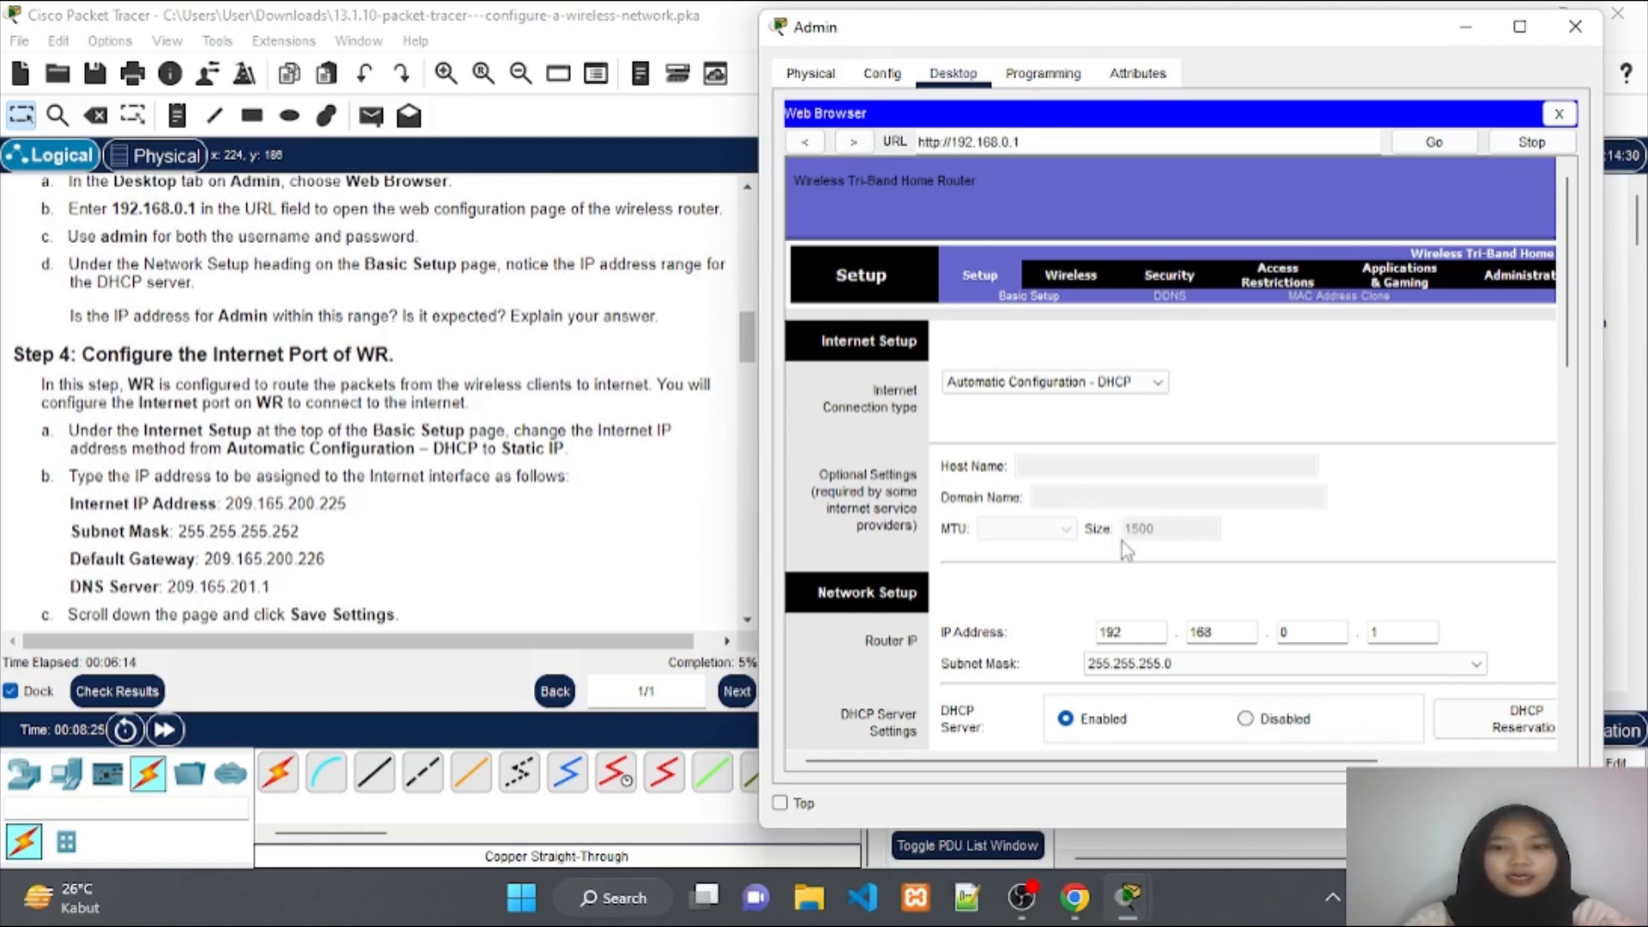
scroll(1121, 541, "down", 1)
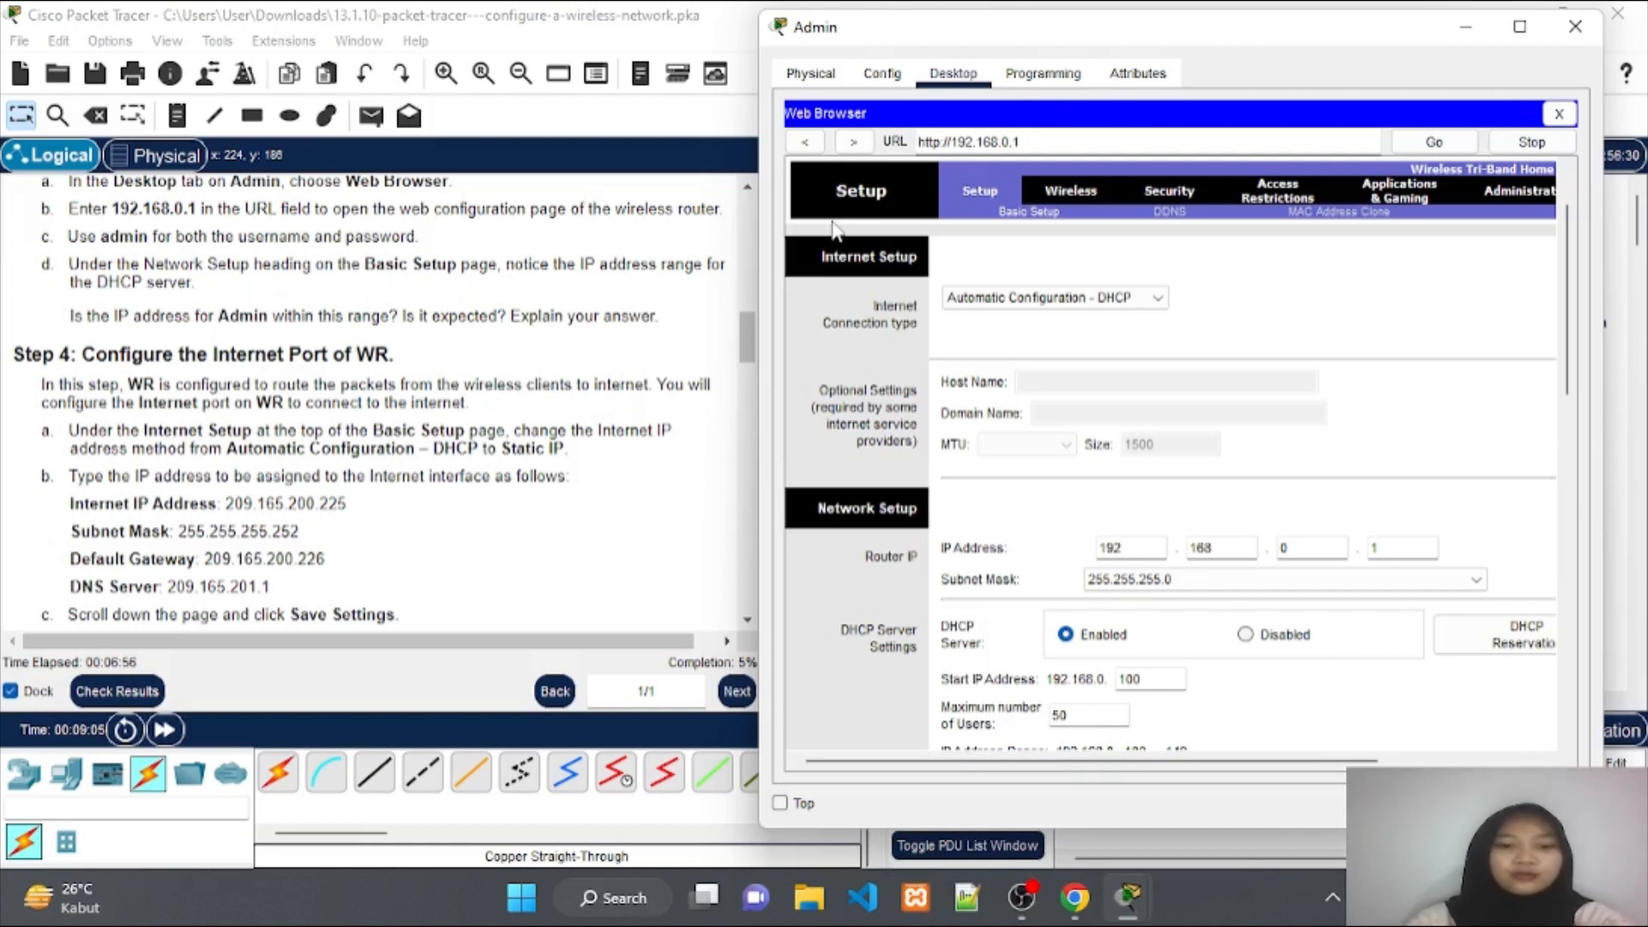
scroll(1021, 466, "down", 1)
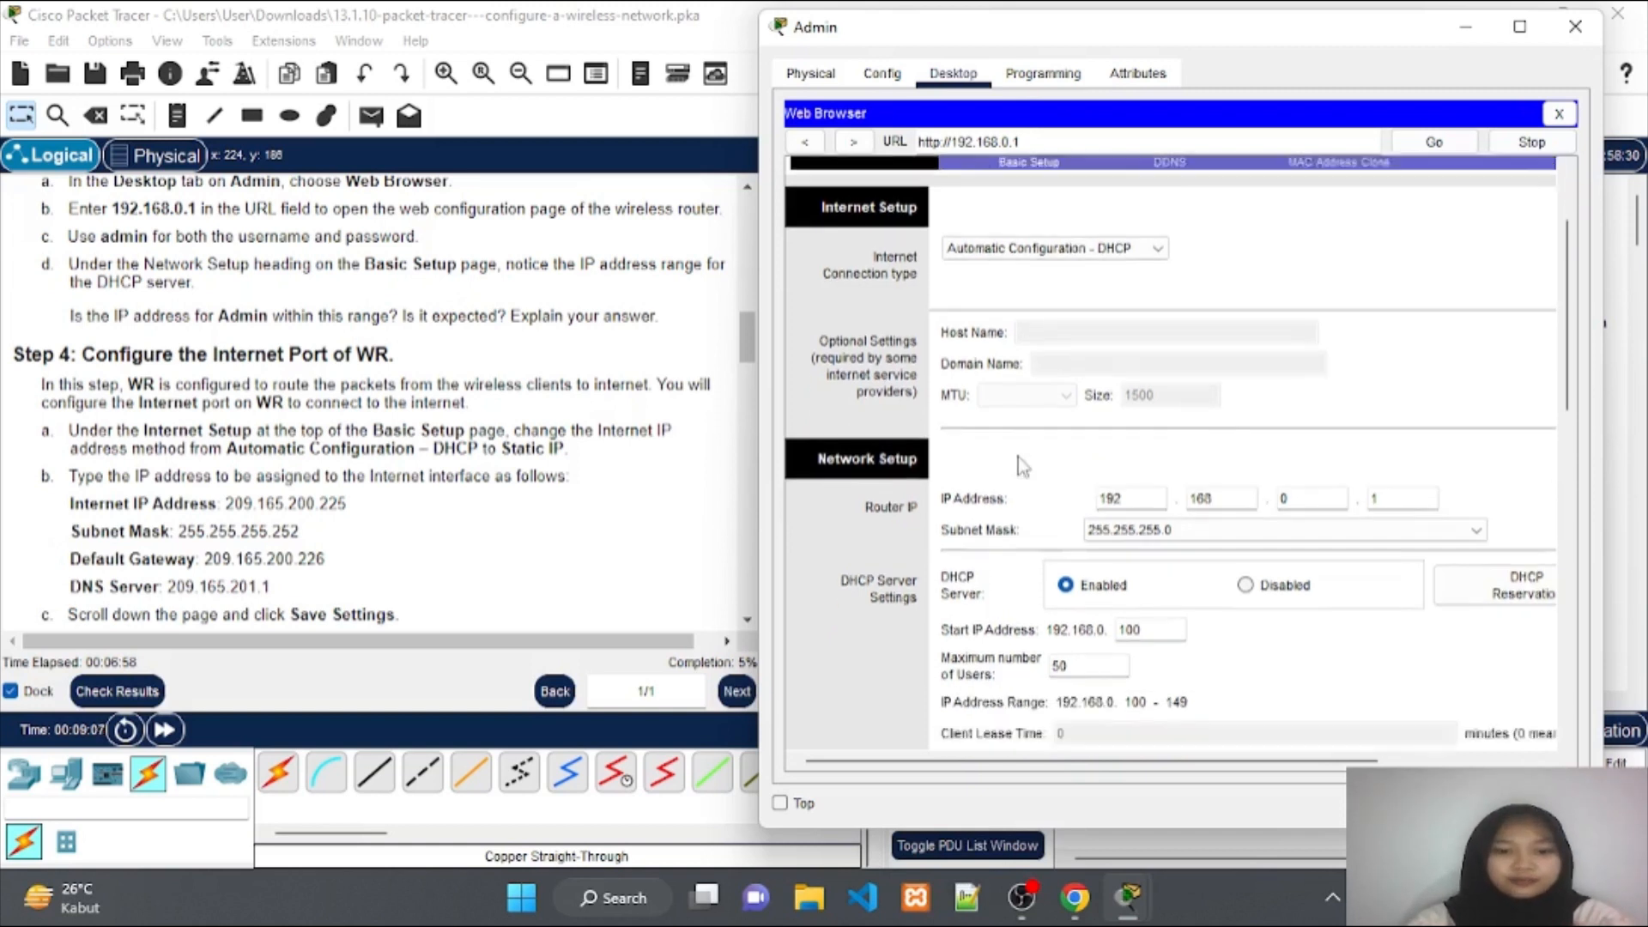
scroll(1021, 466, "down", 1)
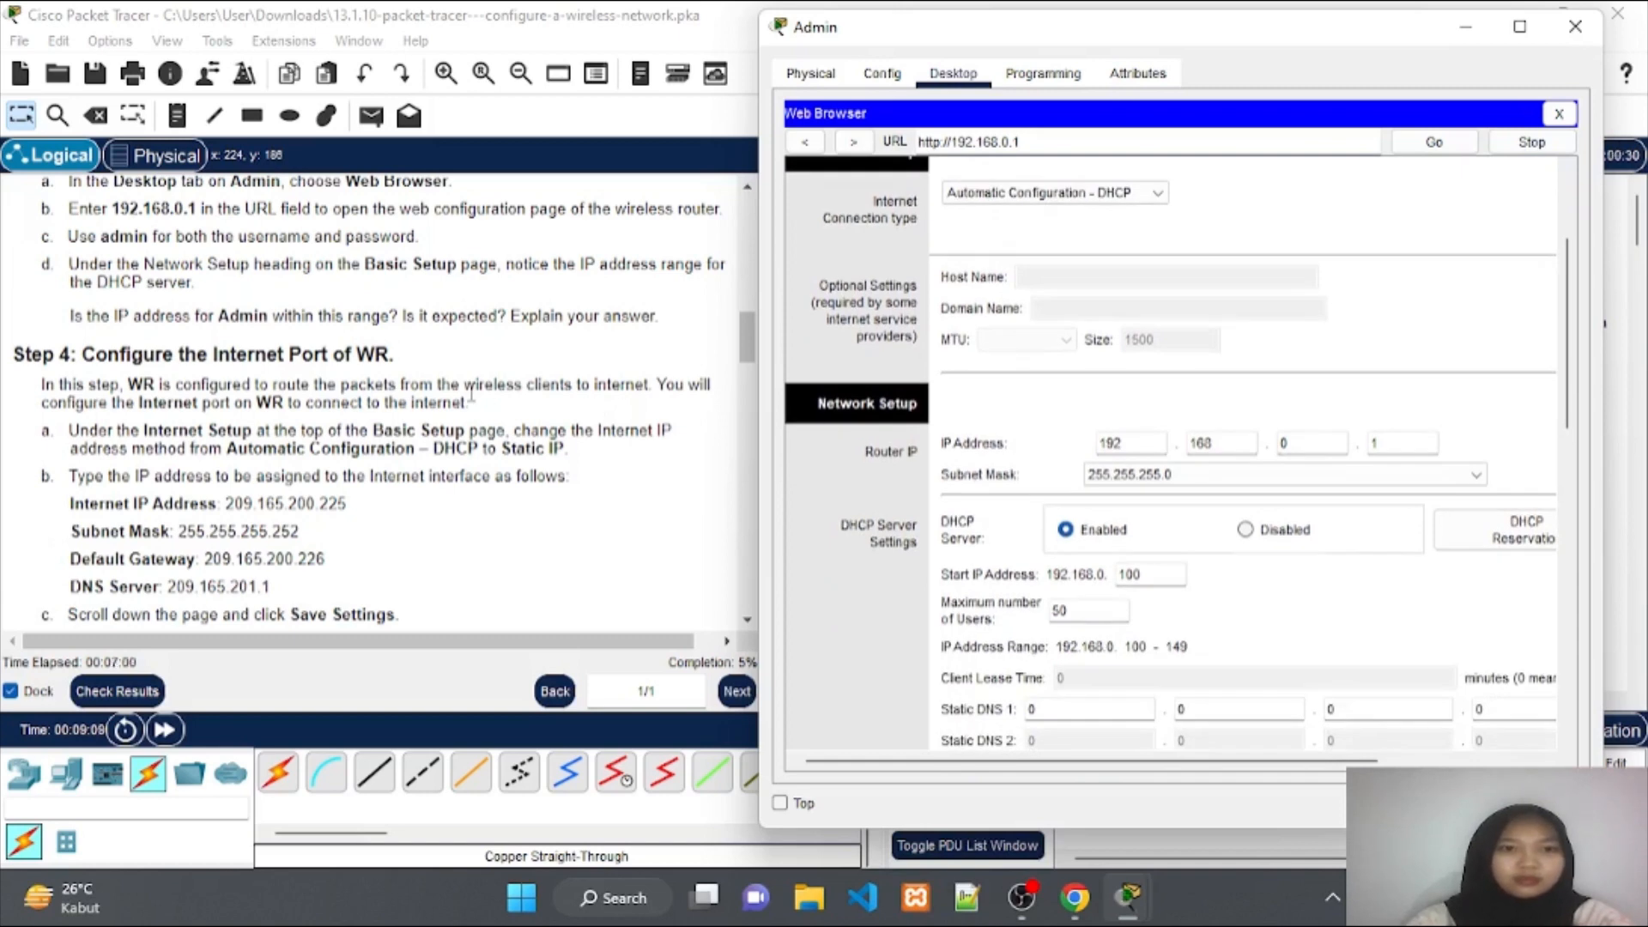
scroll(470, 395, "down", 3)
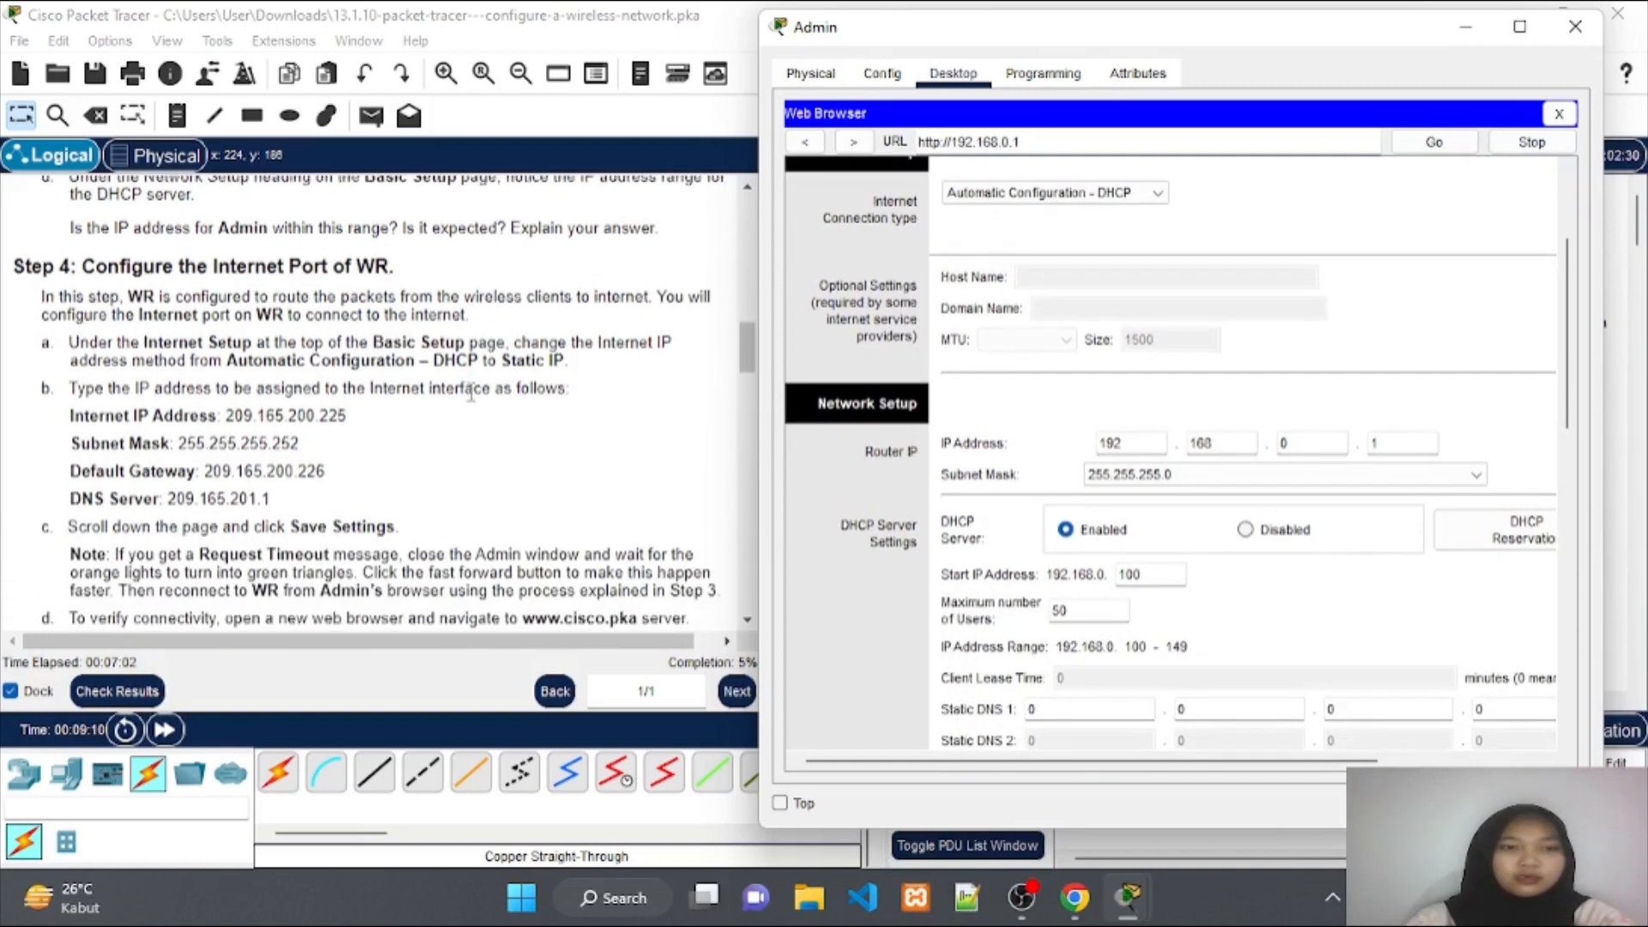
scroll(471, 395, "down", 2)
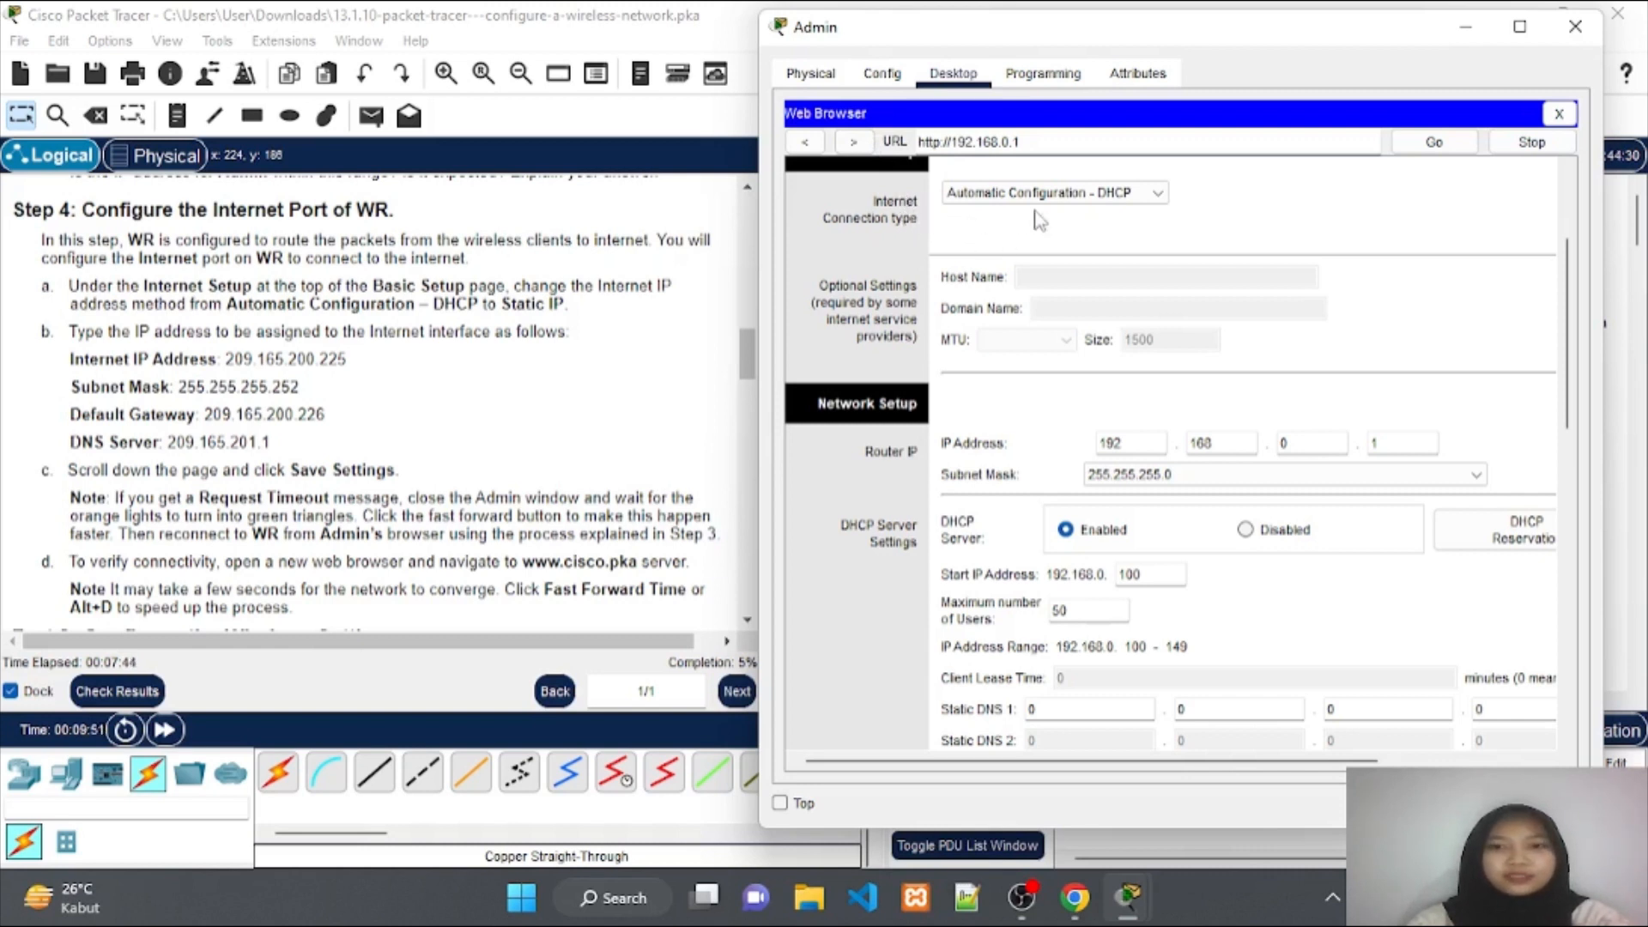
Select Static IP in WR's Internet Connection type dropdown.
left_click(1146, 199)
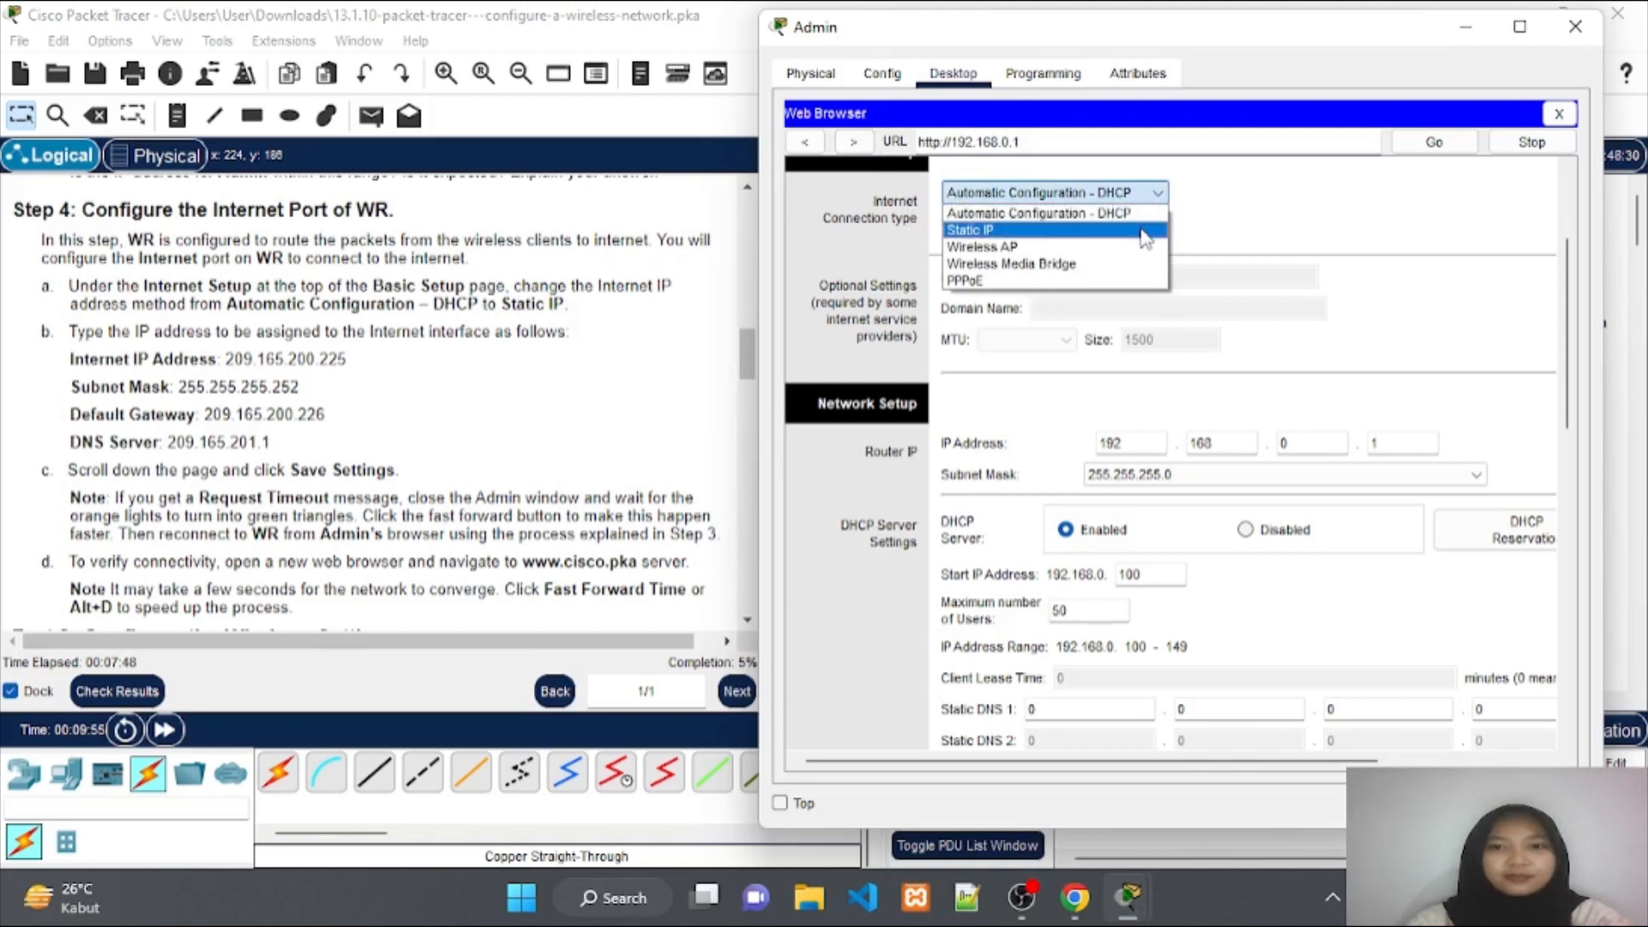
left_click(1145, 232)
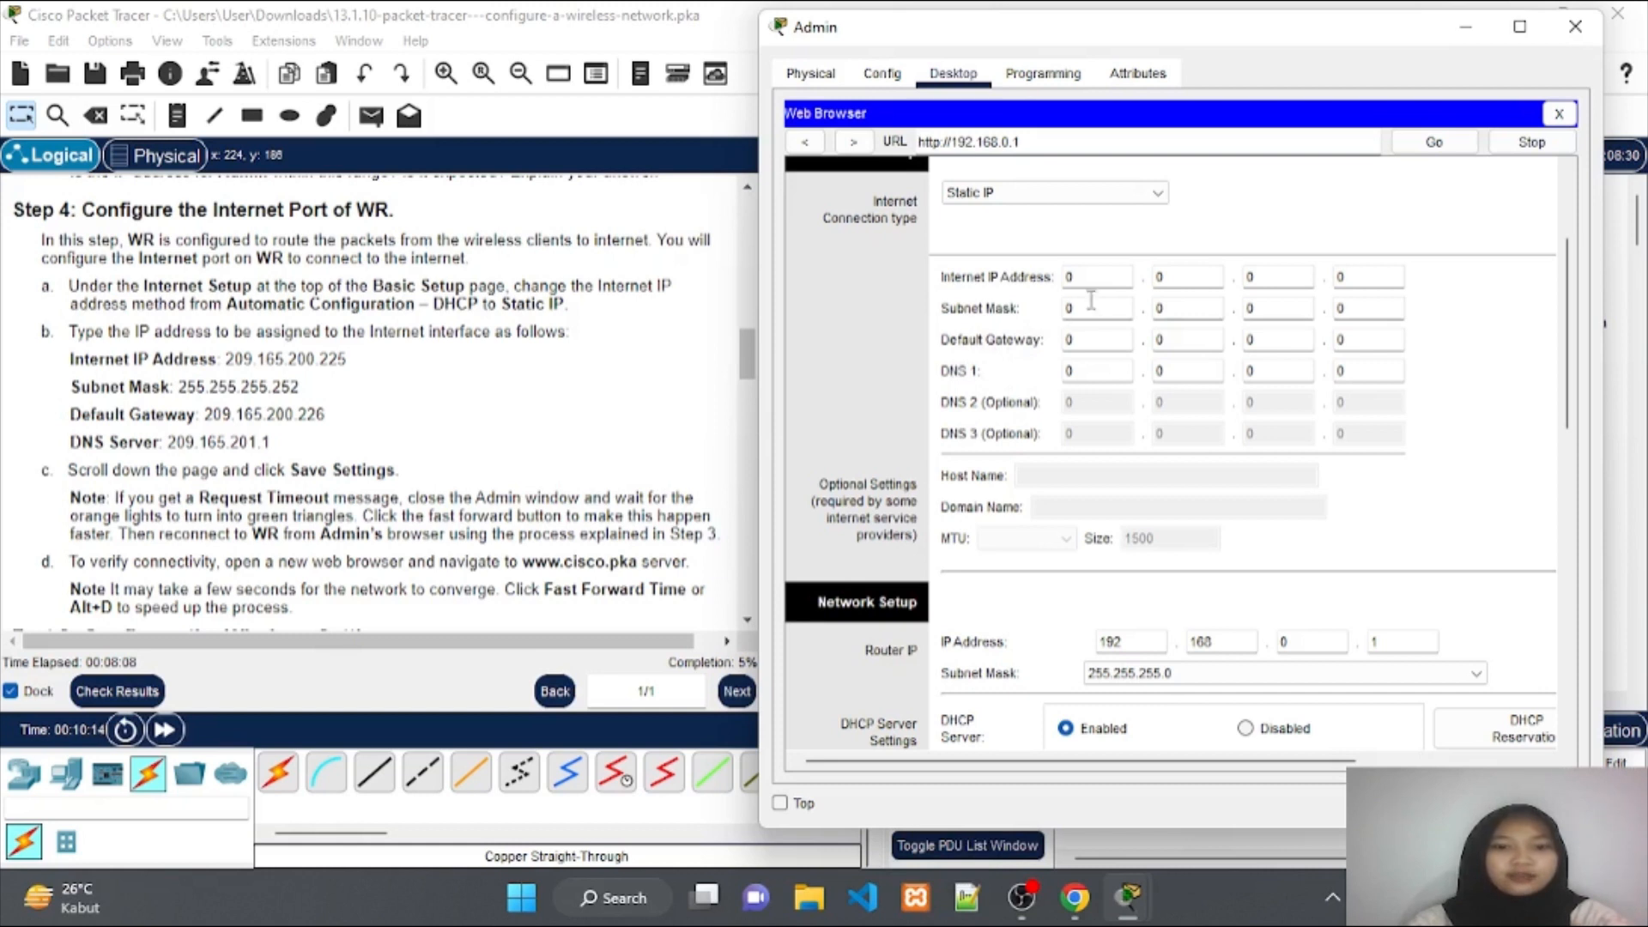
Enter 209.165.200.225 as WR's static Internet IP address.
left_click(1108, 279)
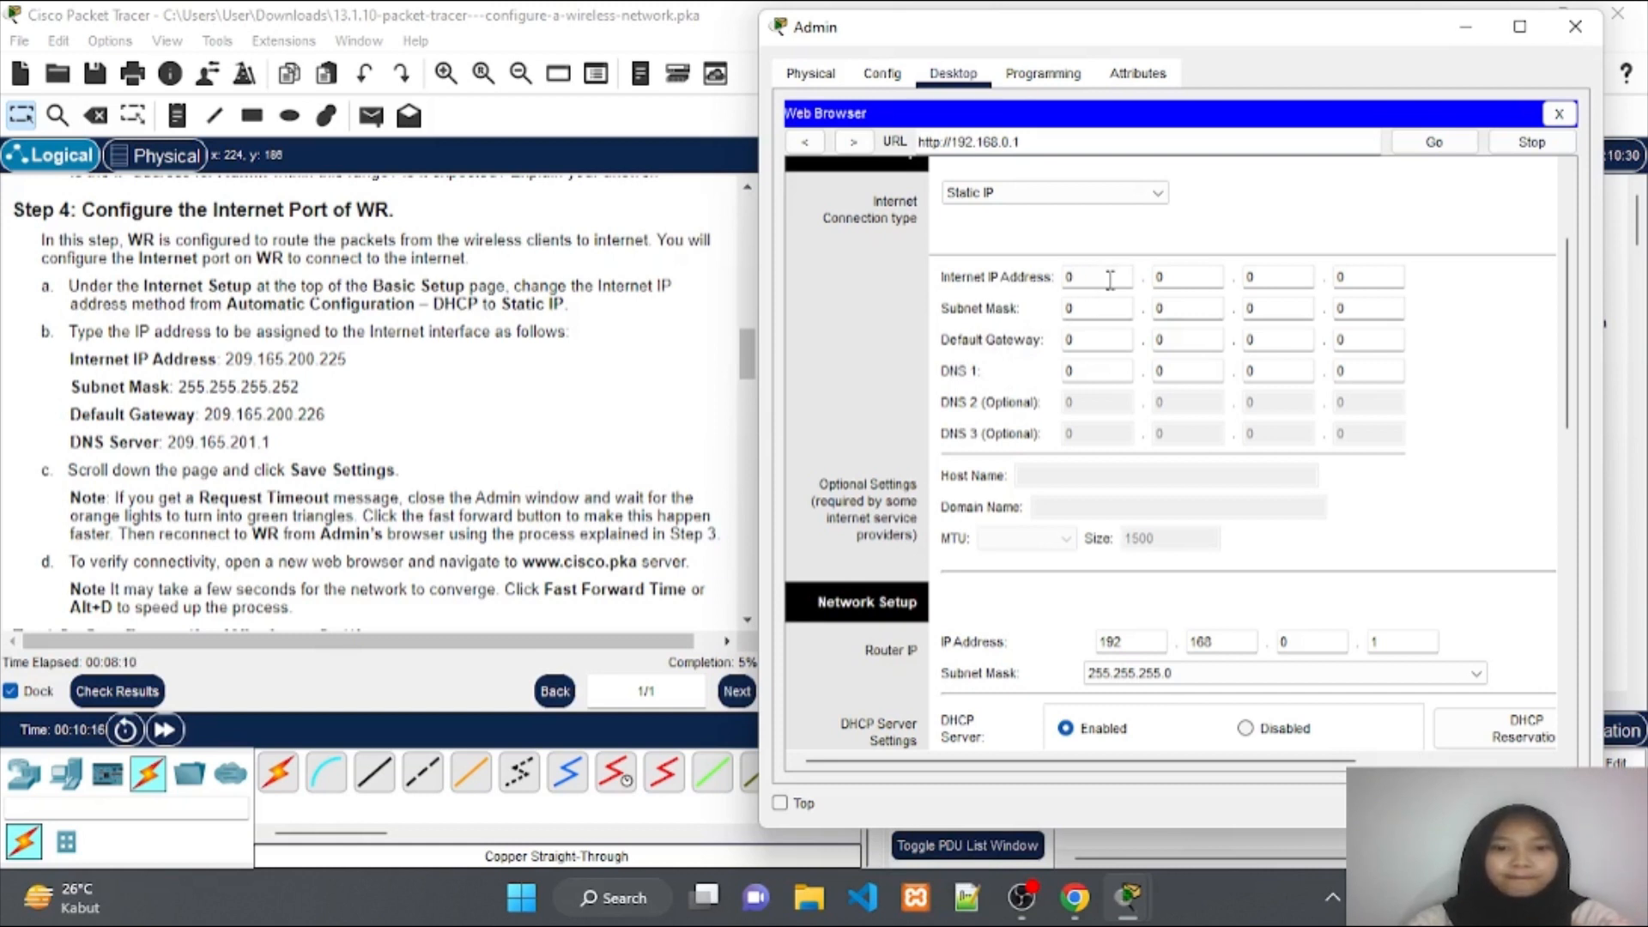
key("BackSpace")
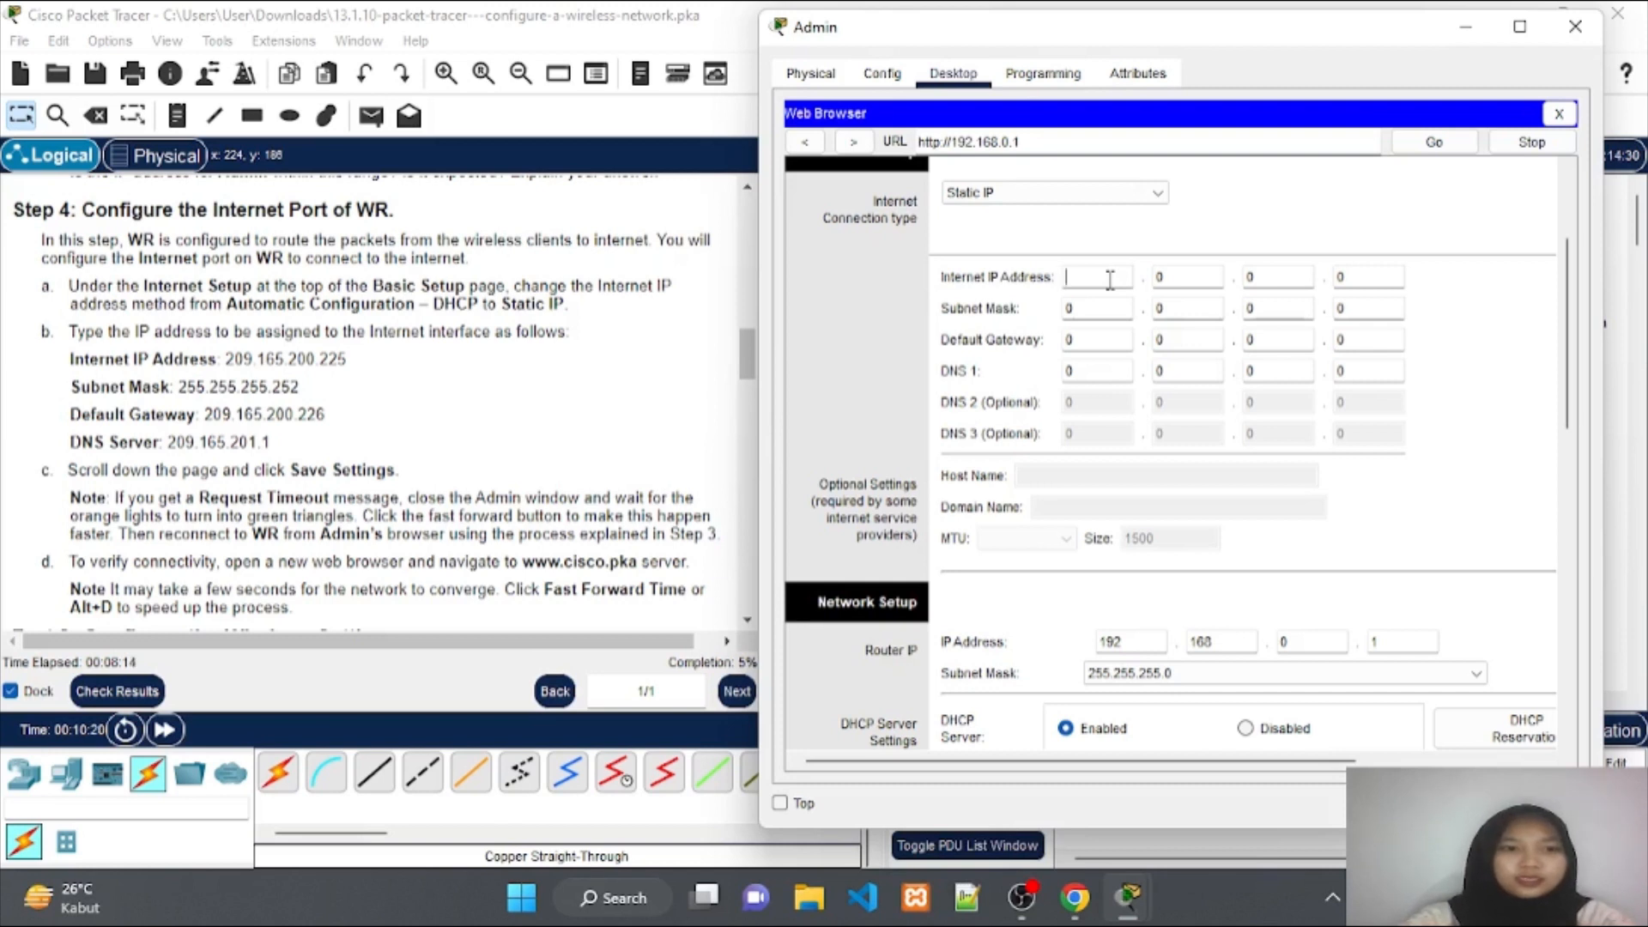
type("209")
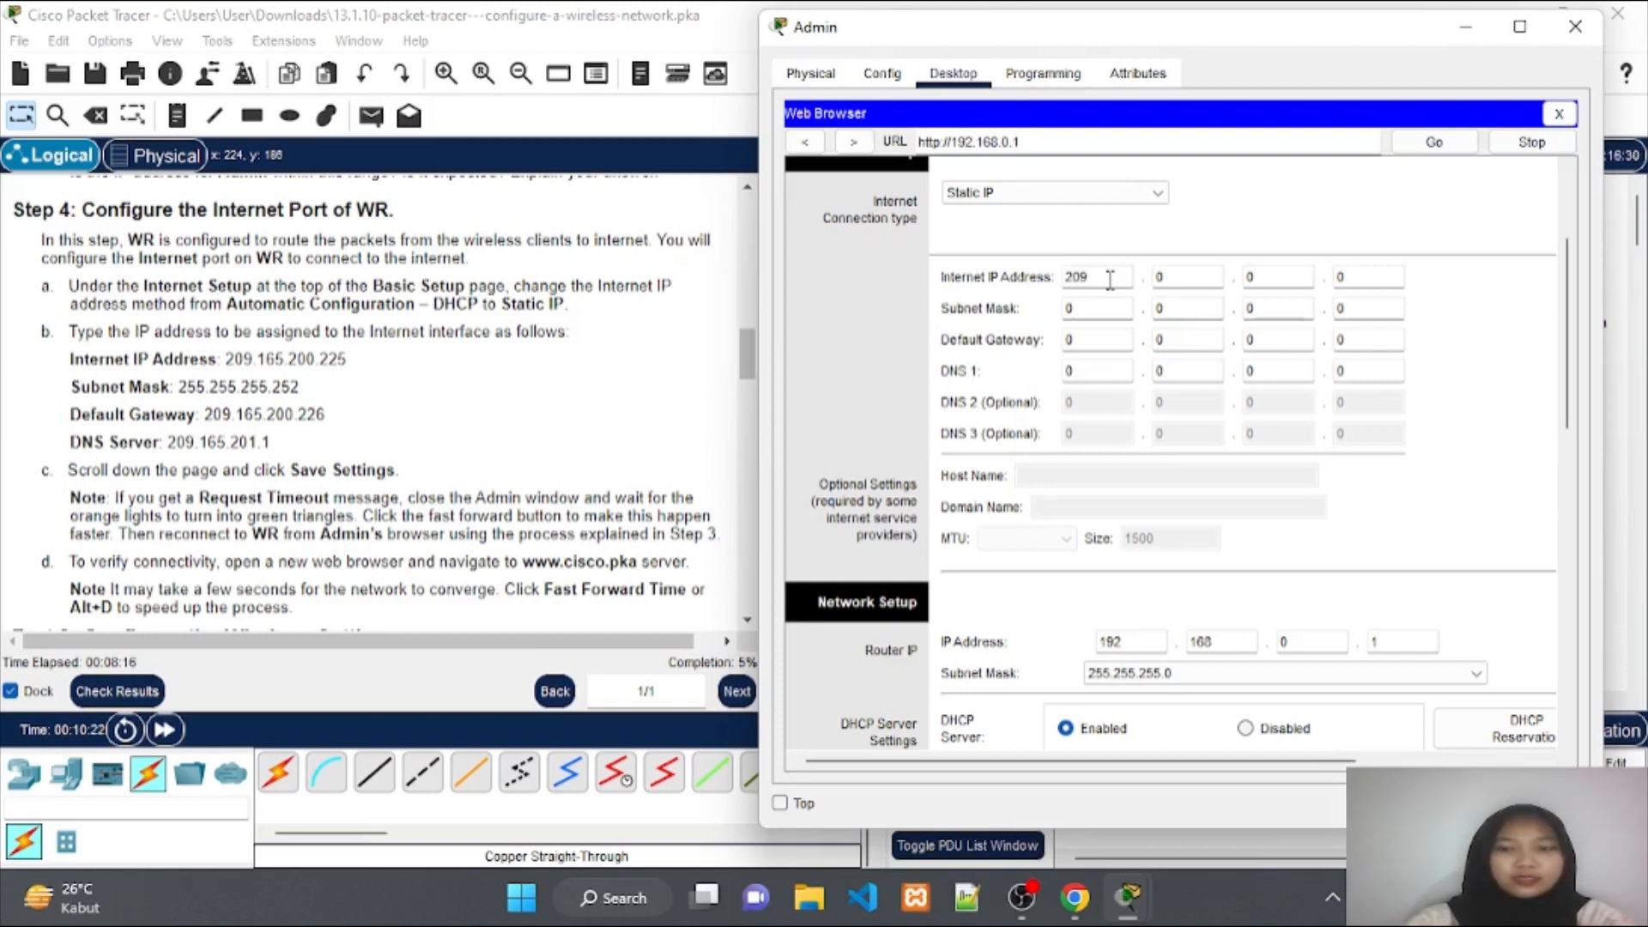
left_click(1181, 280)
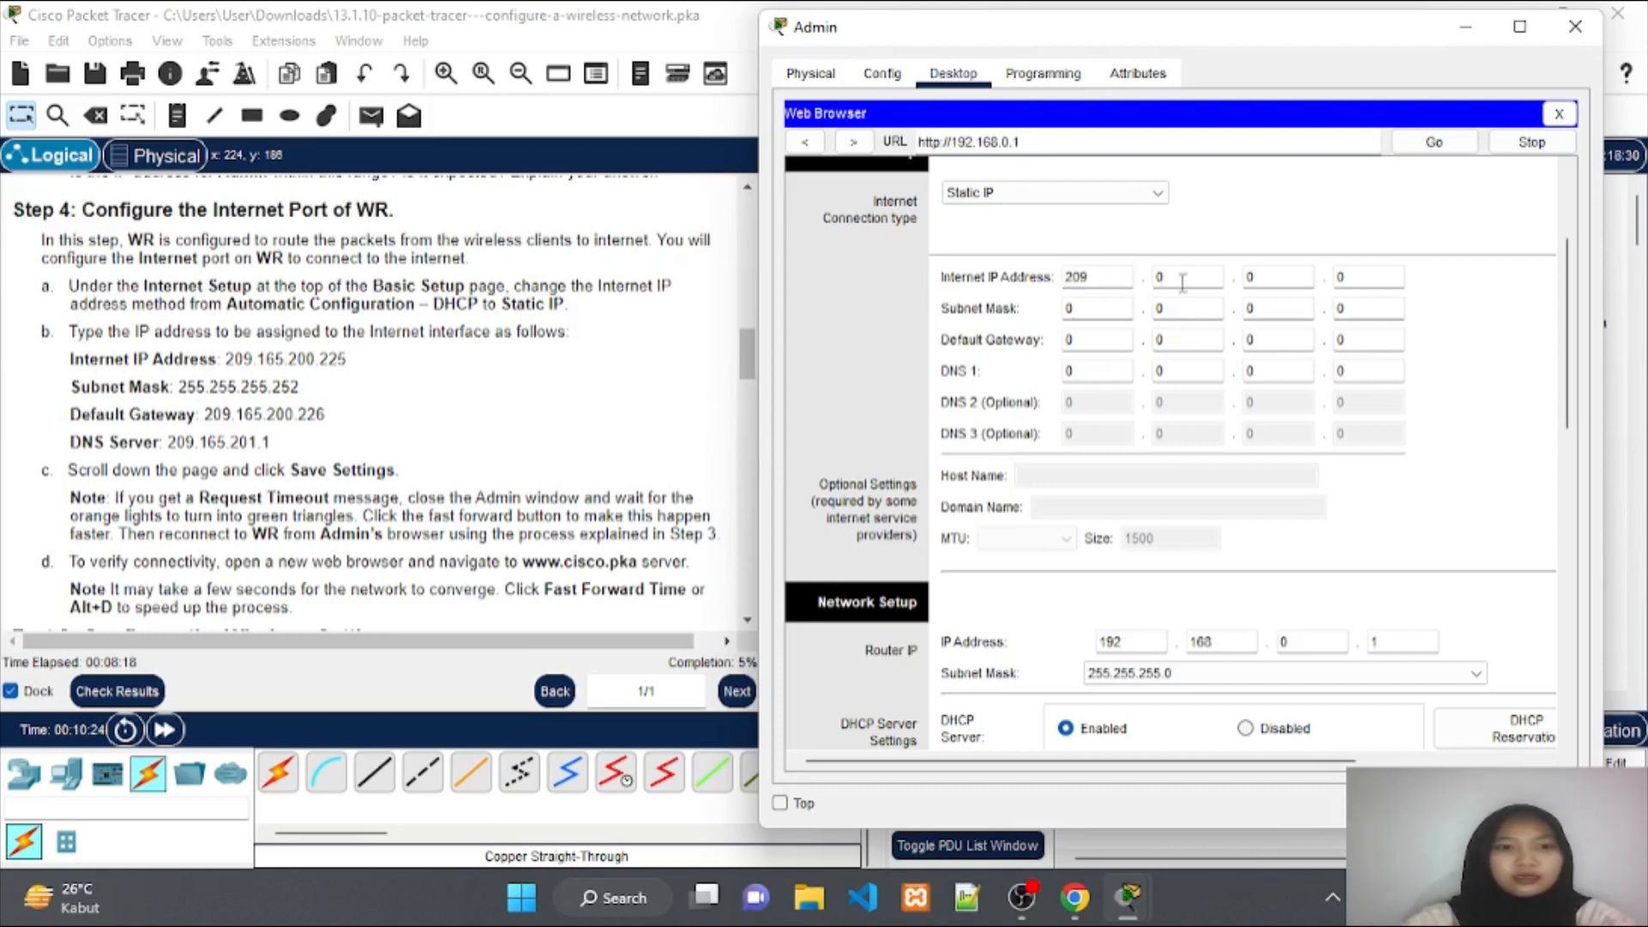
key("BackSpace")
type("165")
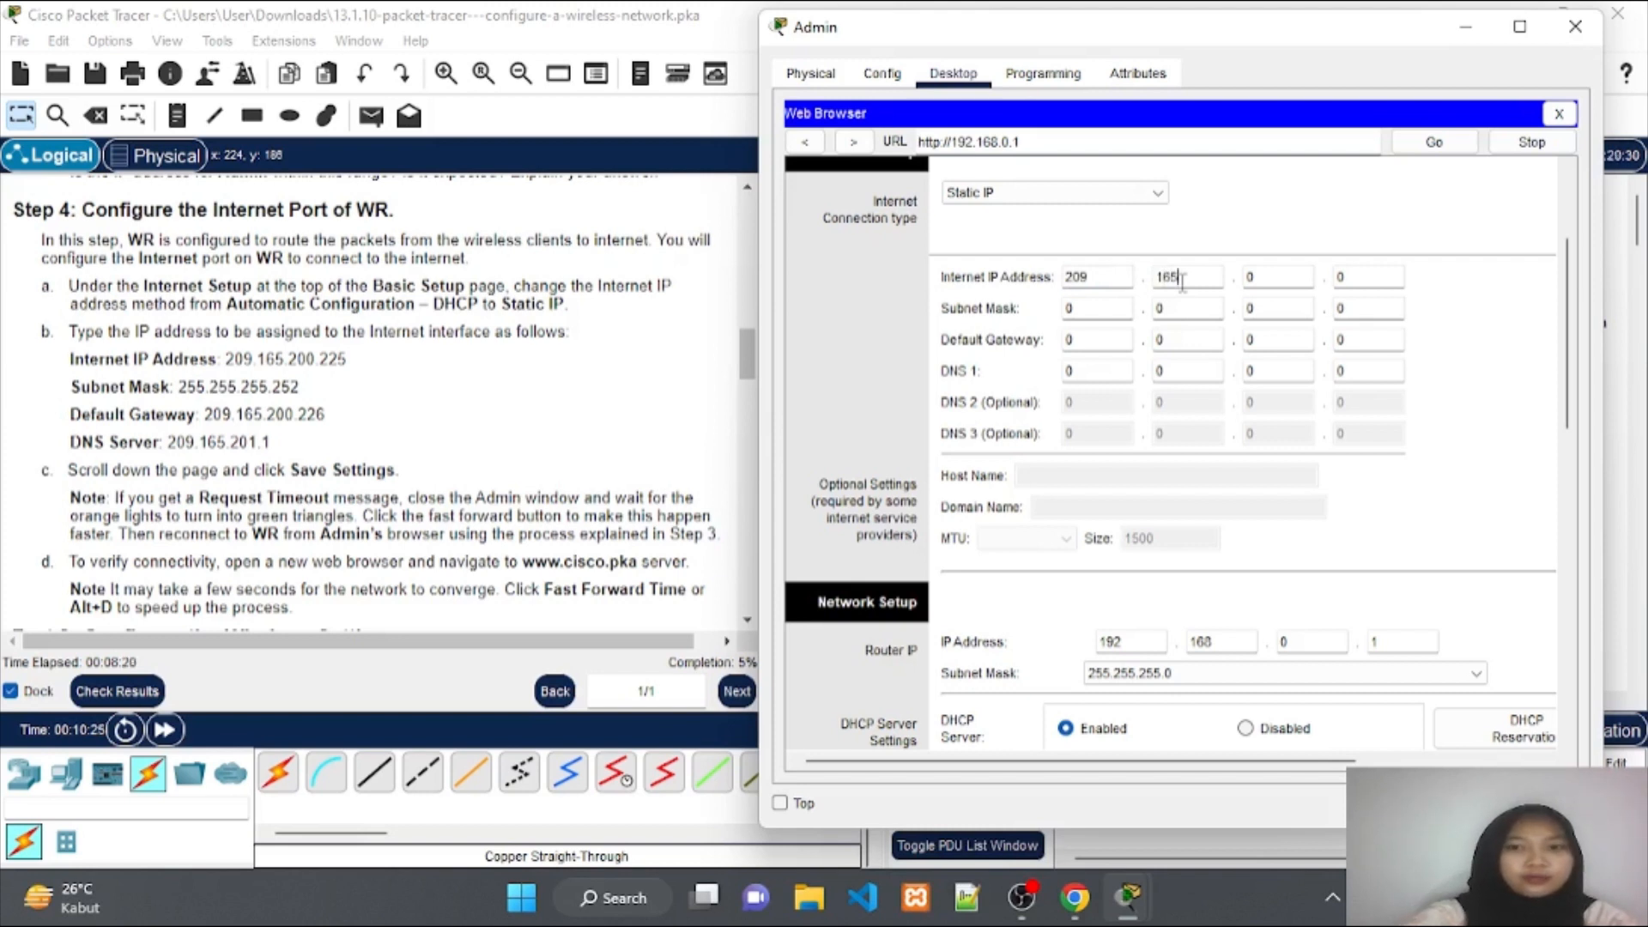
left_click(1261, 275)
key("BackSpace")
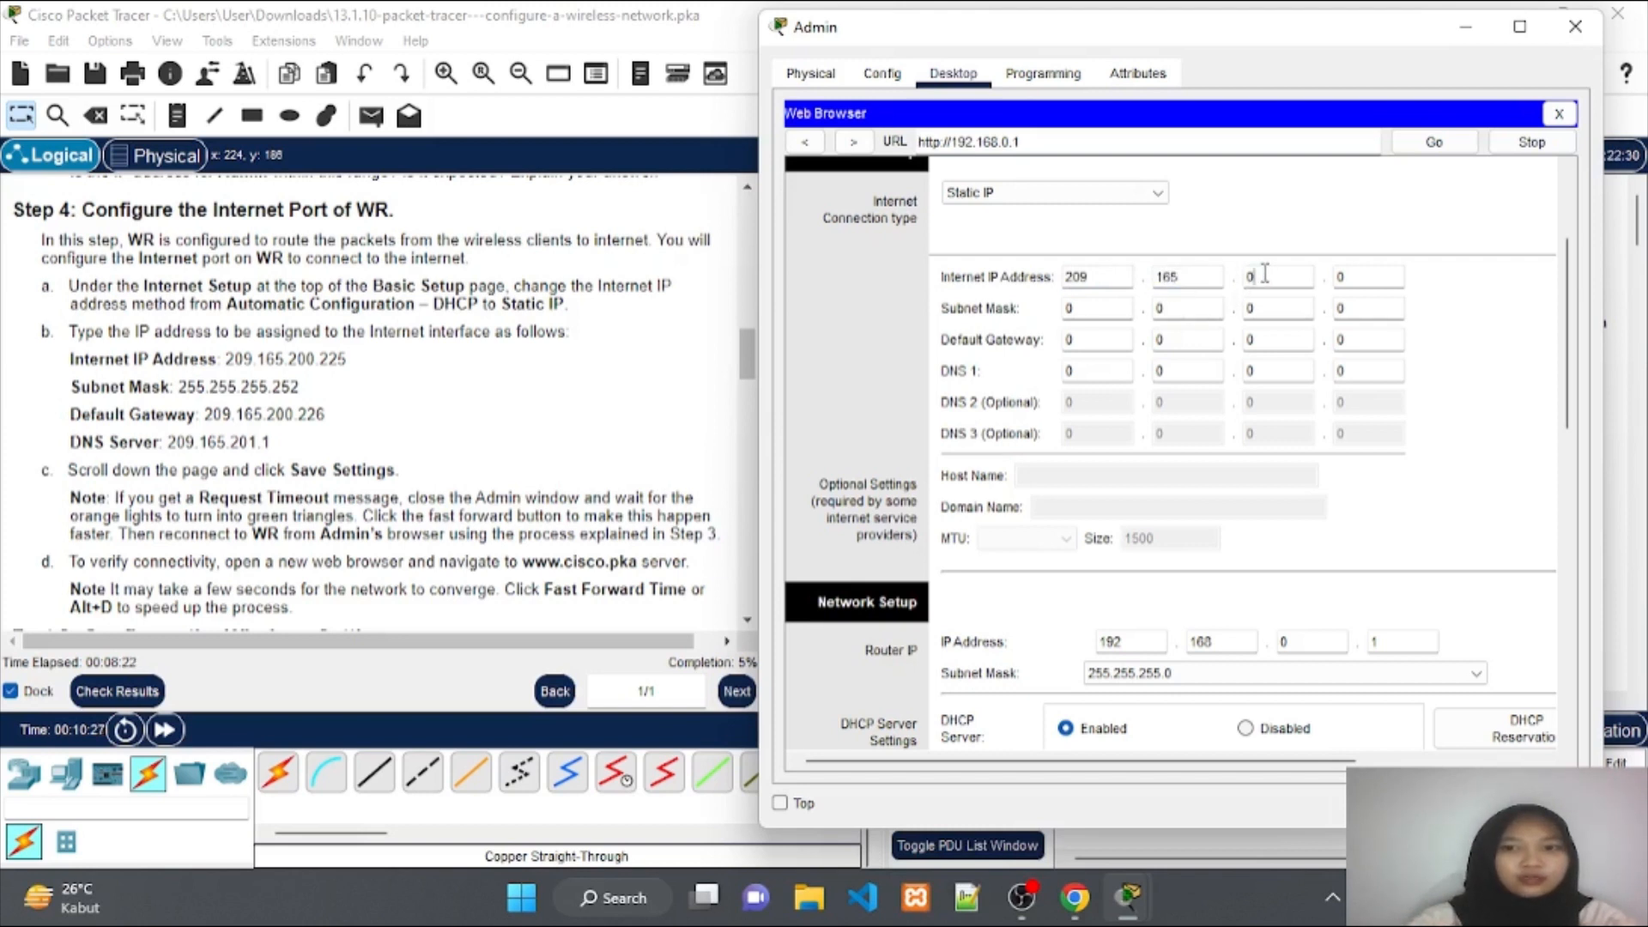
type("200")
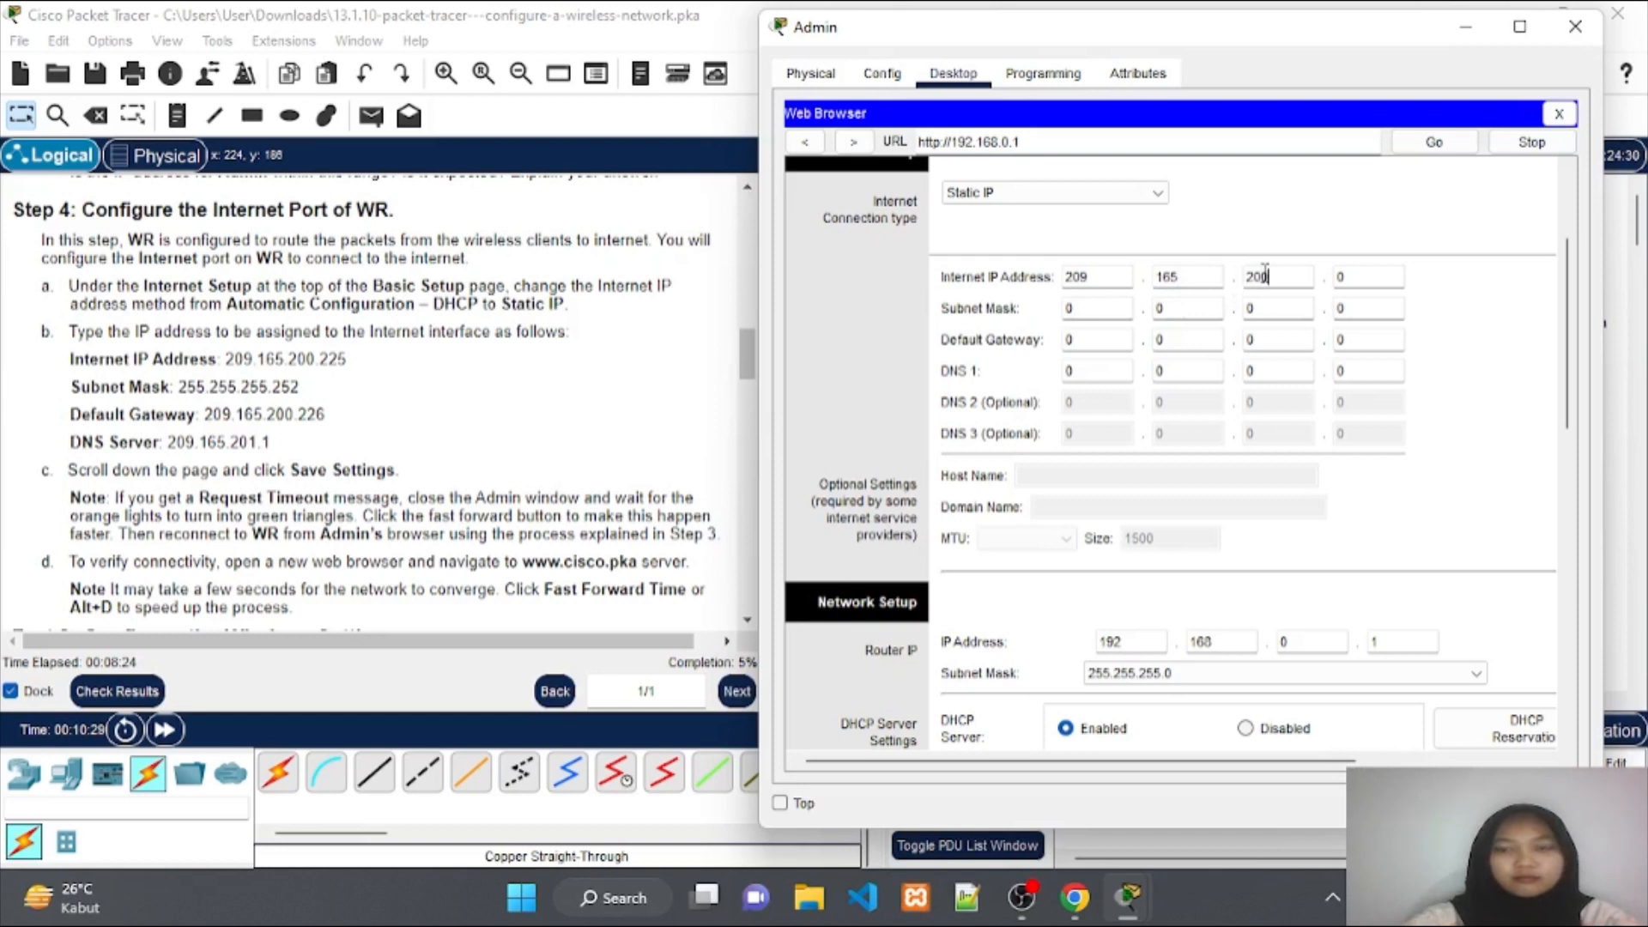
left_click(1345, 280)
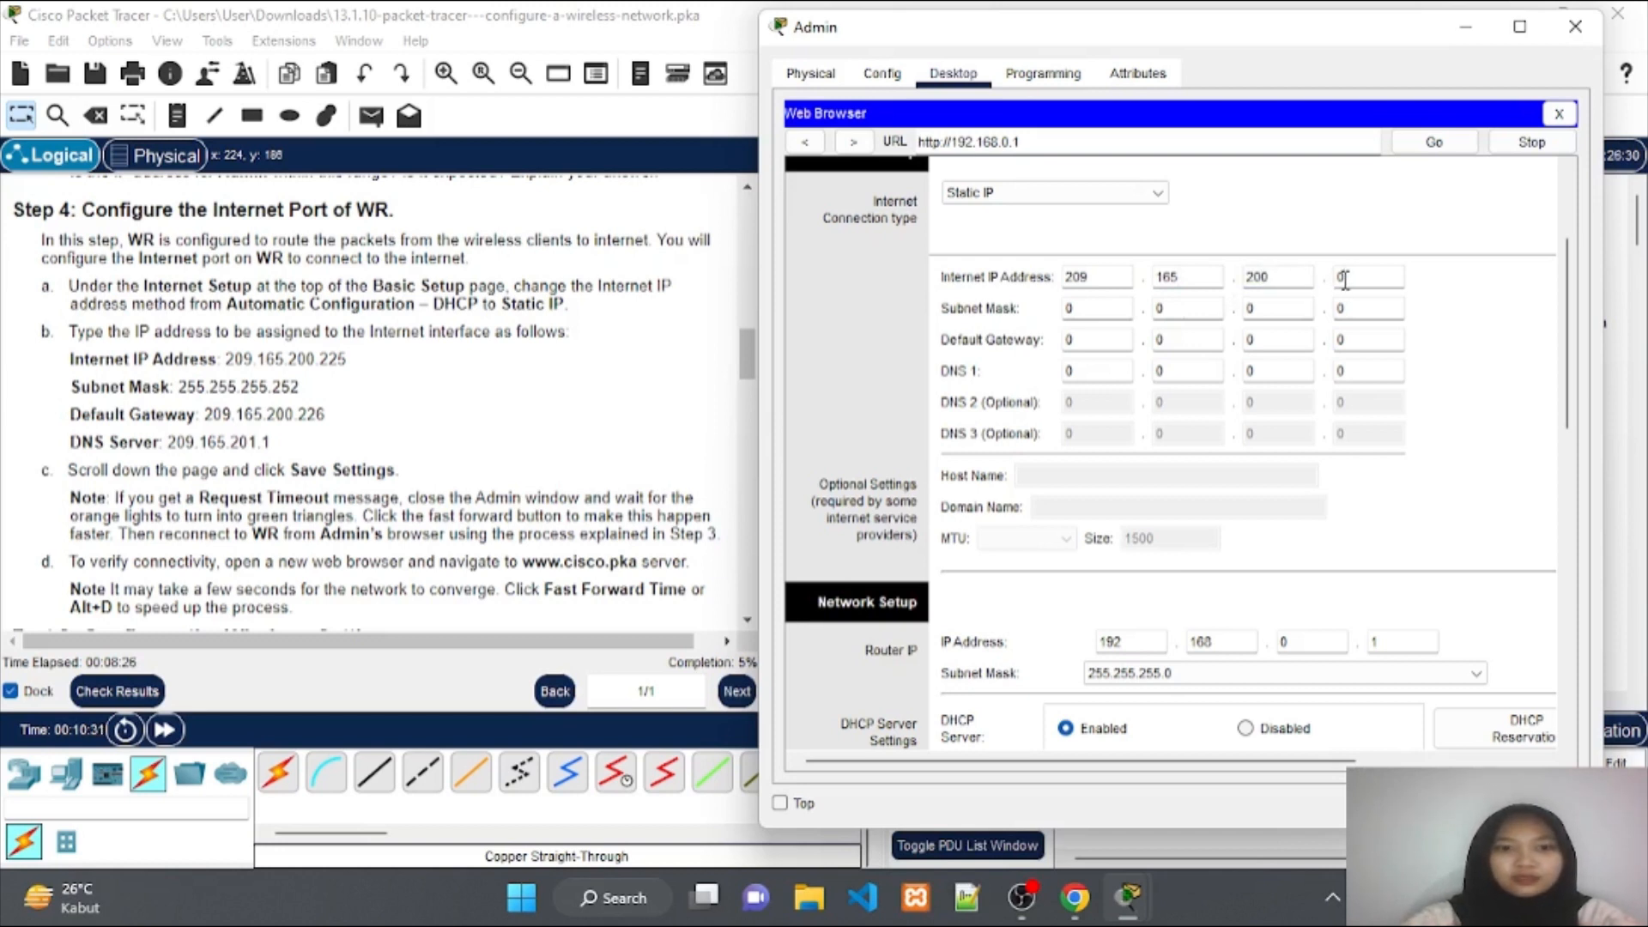
key("BackSpace")
type("225")
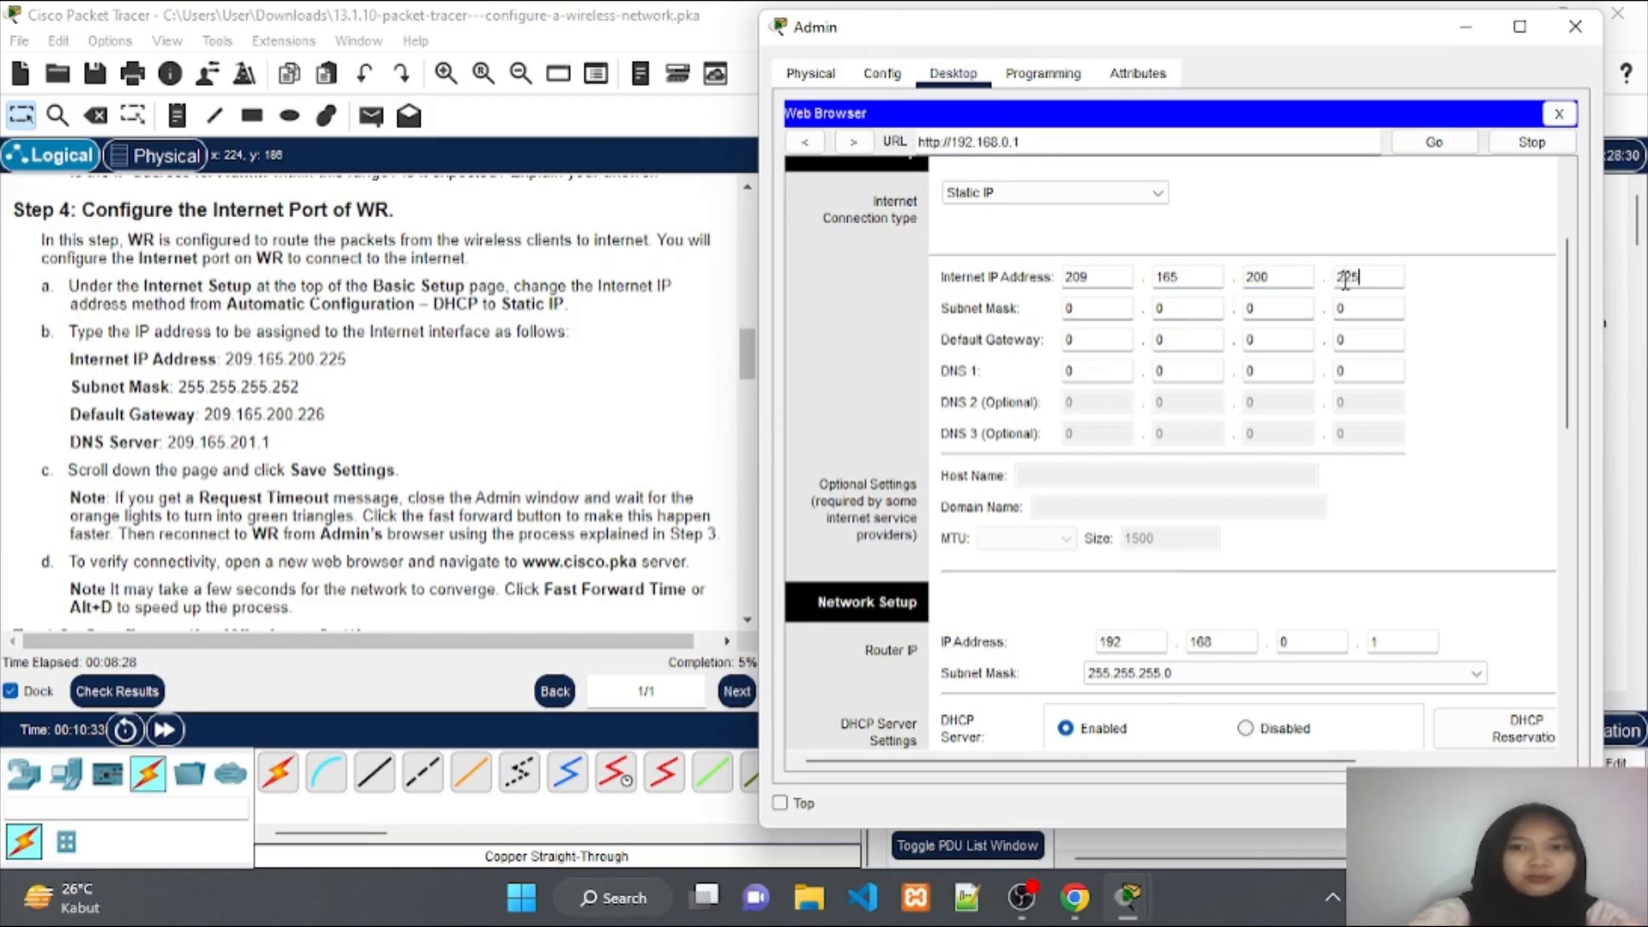
Fill in the Internet subnet mask octets as 255.255.255.252.
left_click(1118, 310)
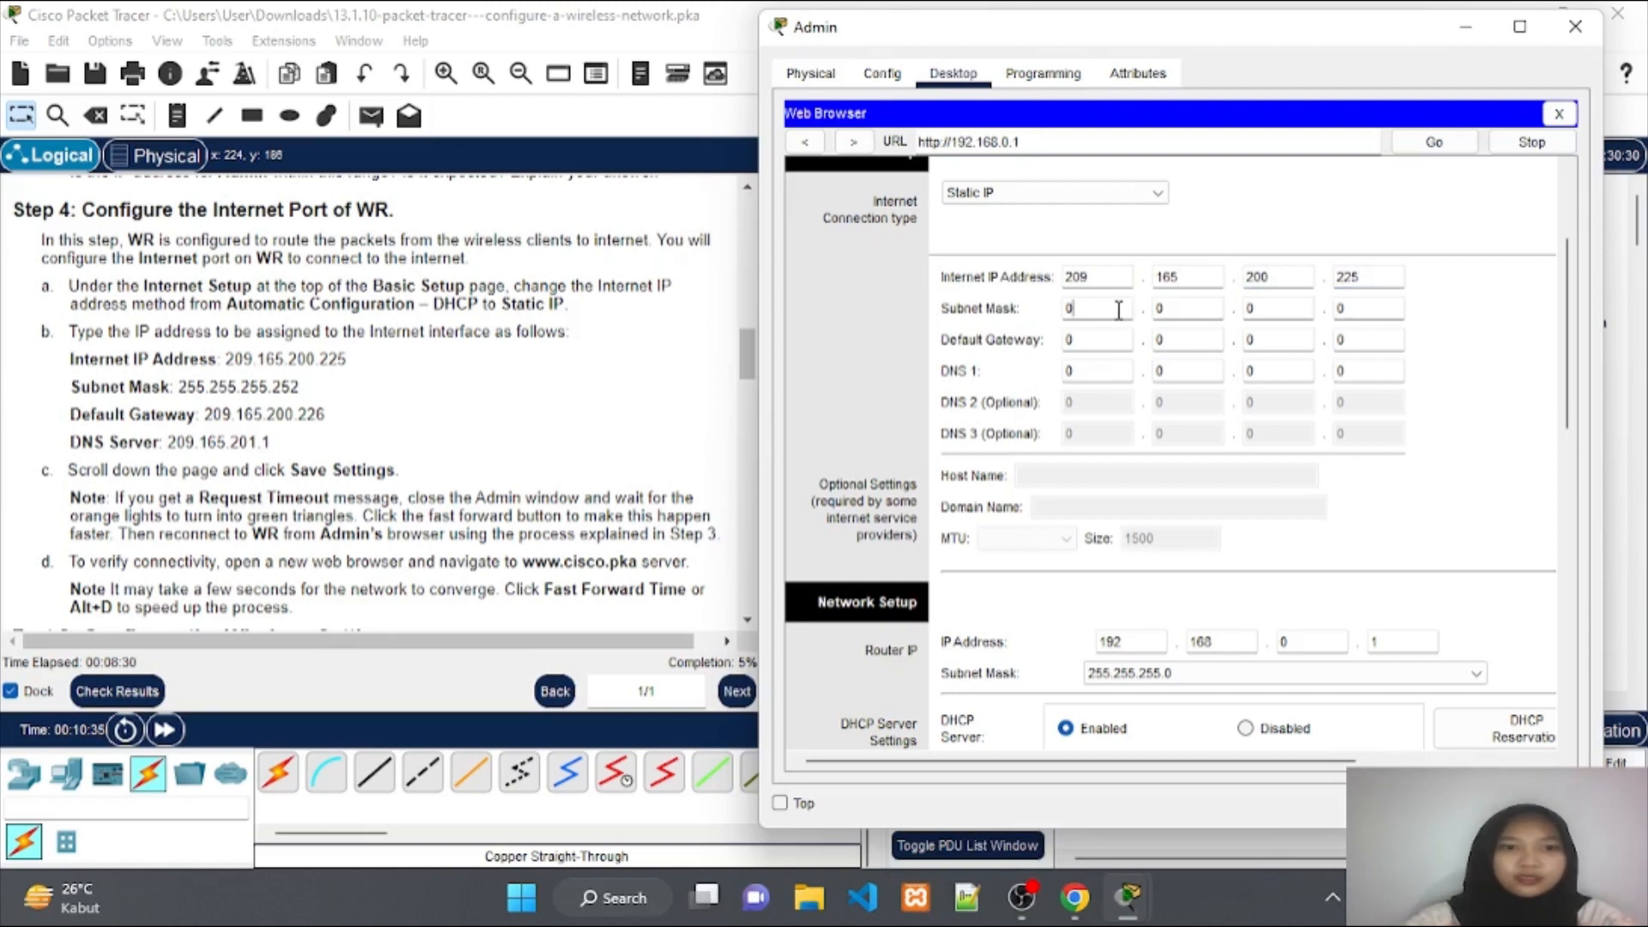
key("BackSpace")
type("2")
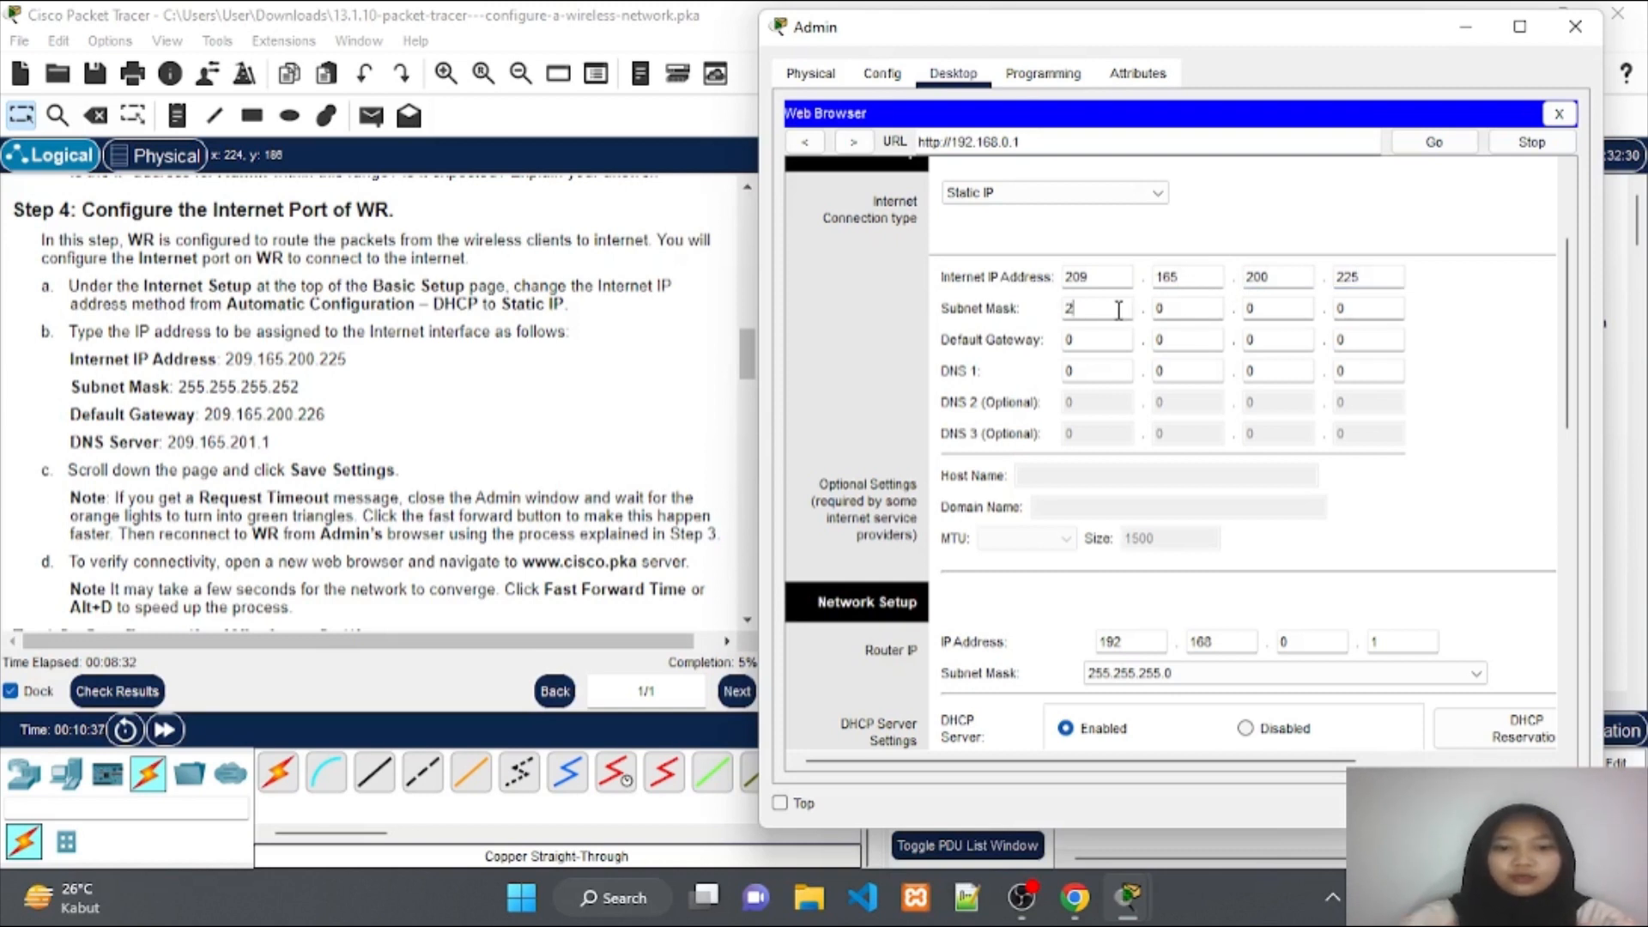
type("55")
left_click(1176, 307)
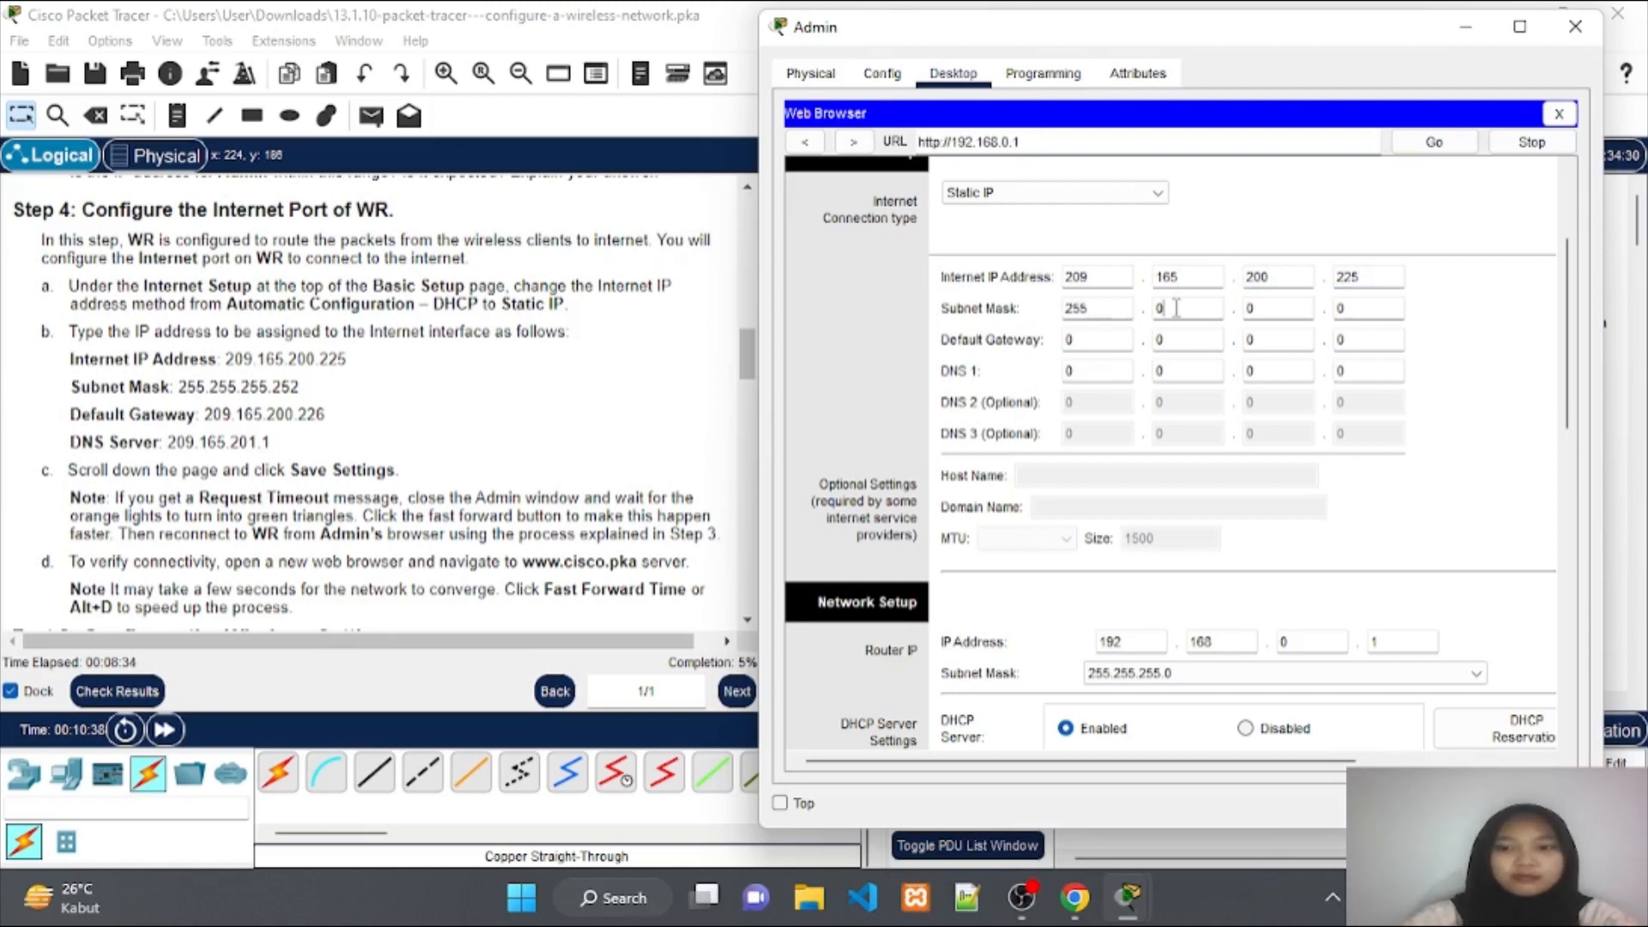
key("BackSpace")
type("255")
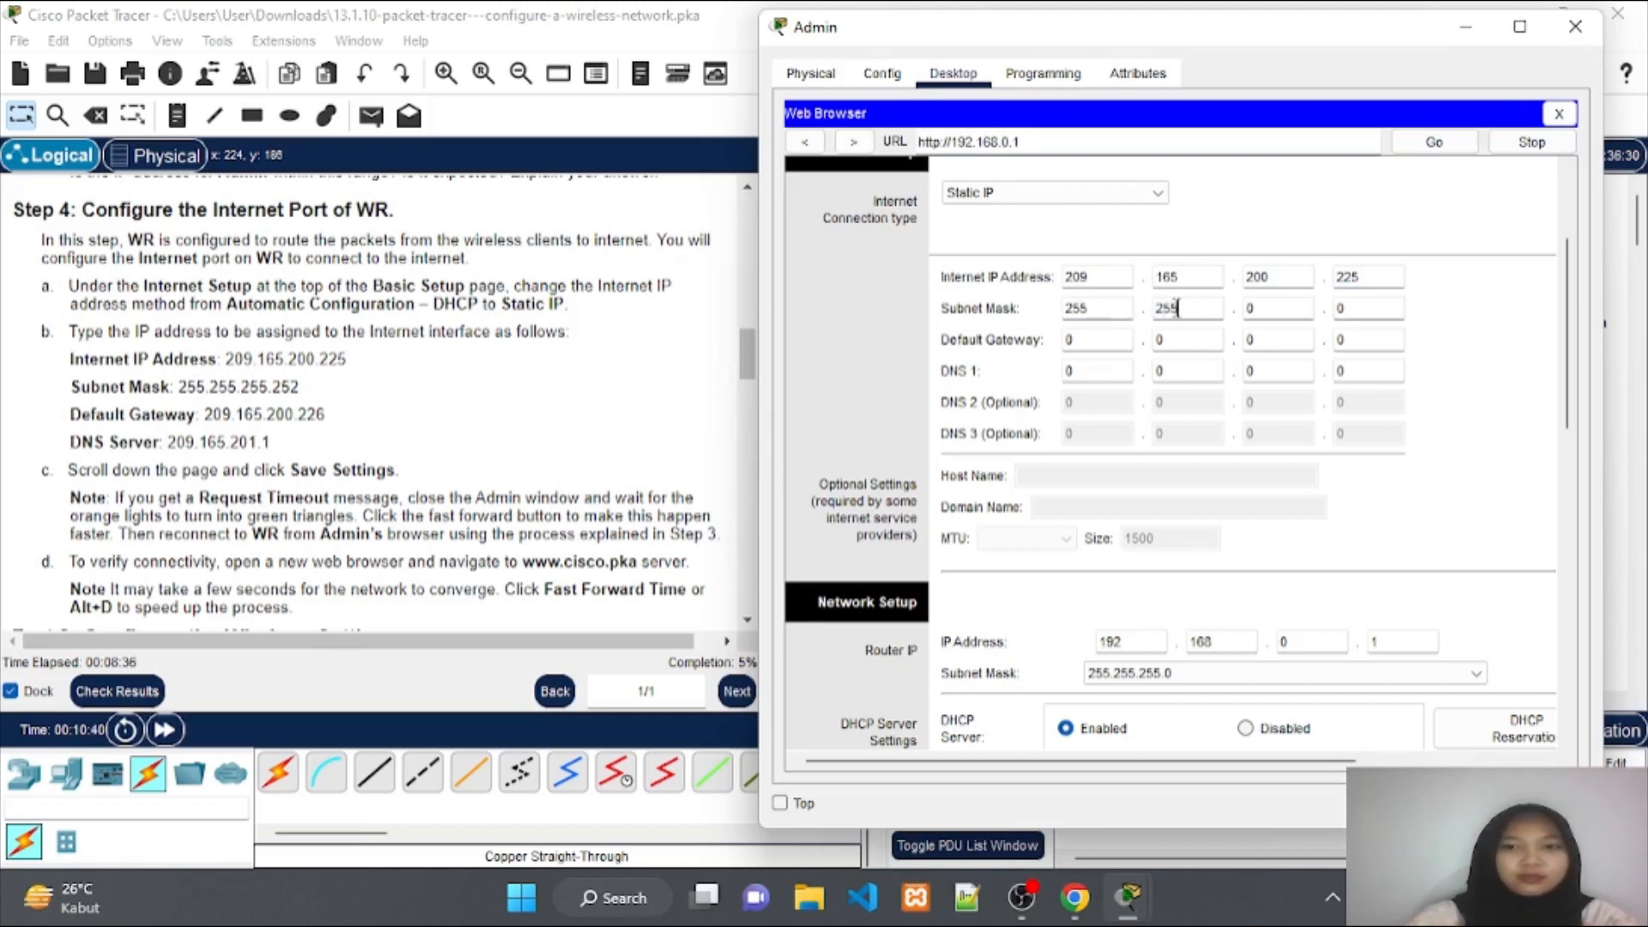
left_click(1278, 310)
key("BackSpace")
type("255")
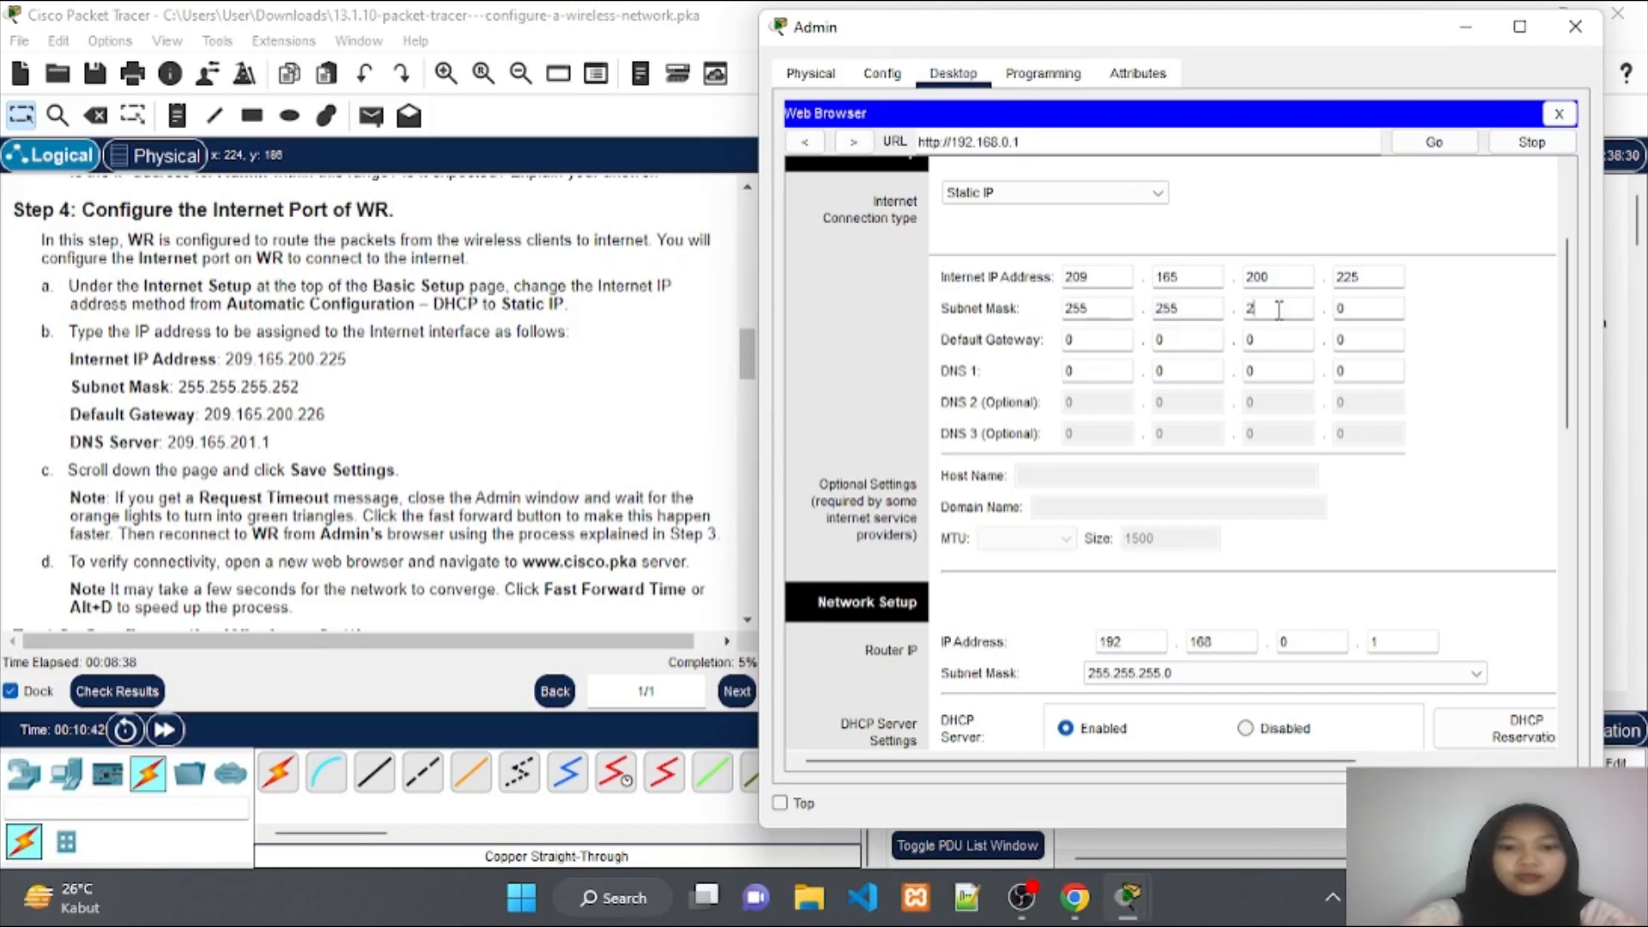
left_click(1361, 309)
key("BackSpace")
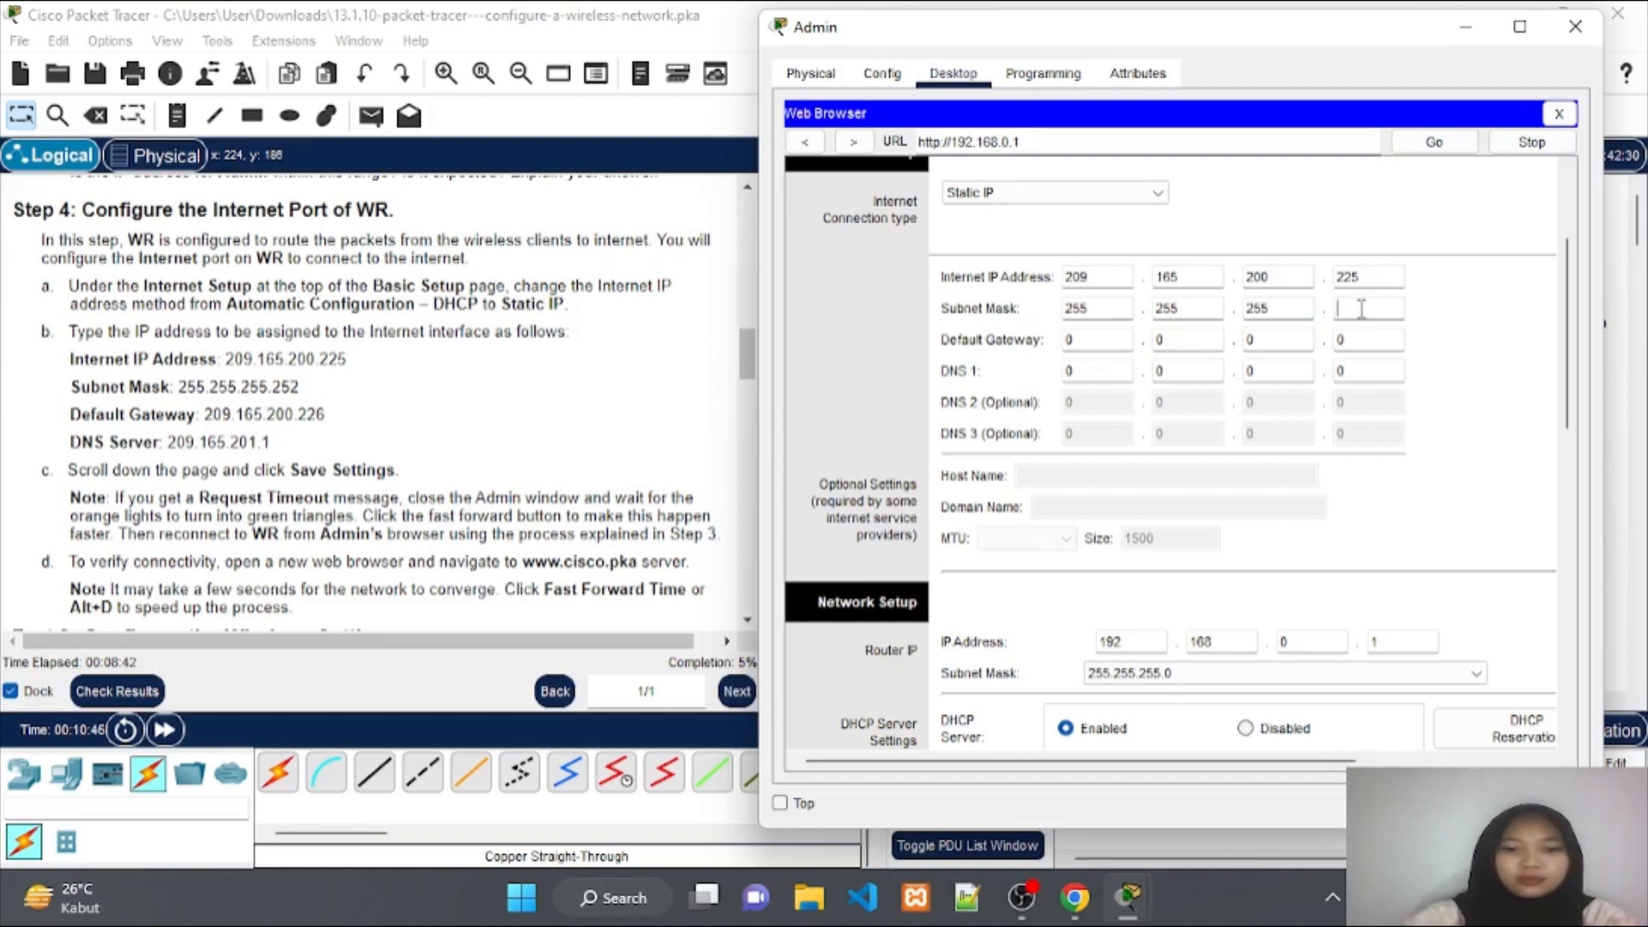
type("252")
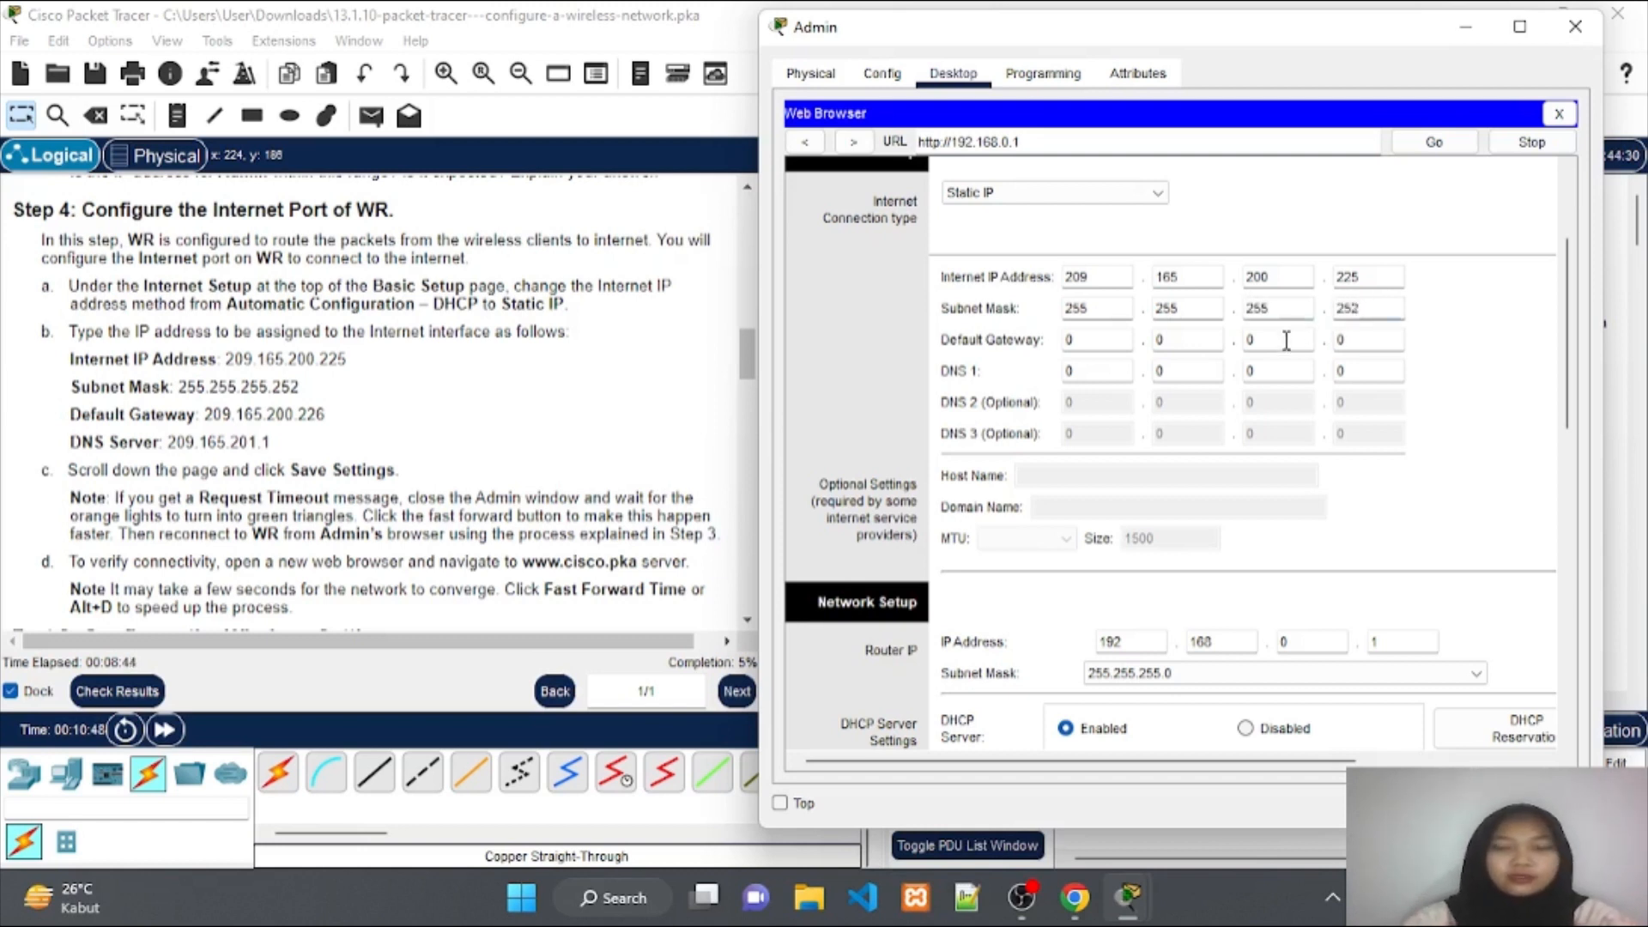
Enter 209.165.200.226 as WR's Internet default gateway.
left_click(1120, 338)
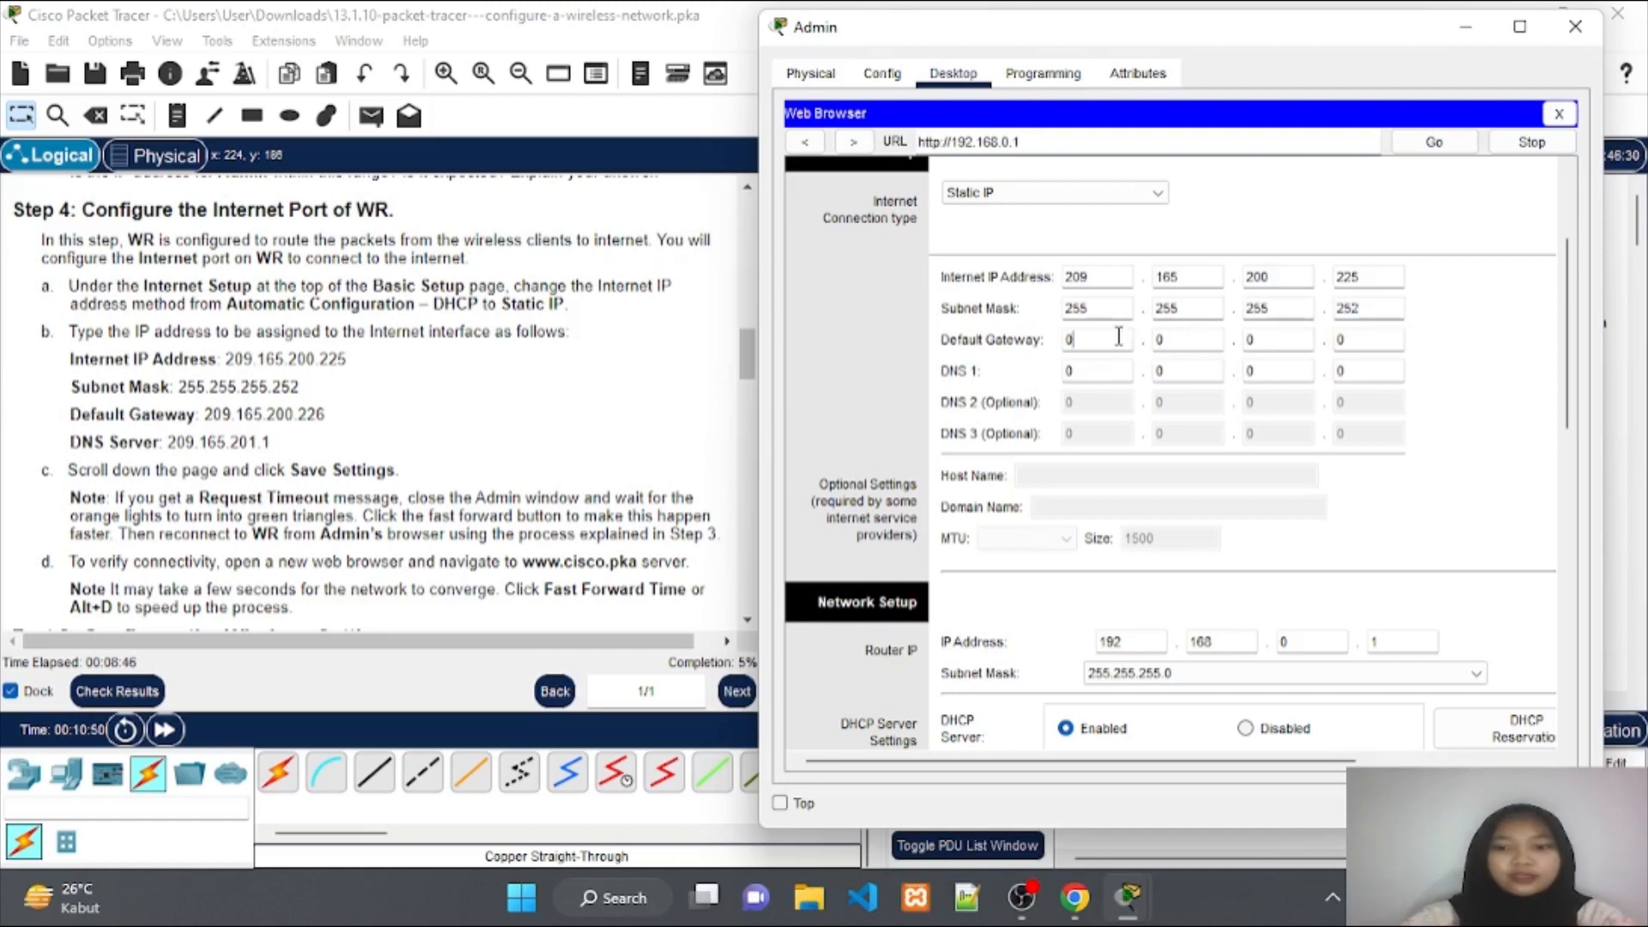
key("BackSpace")
type("209")
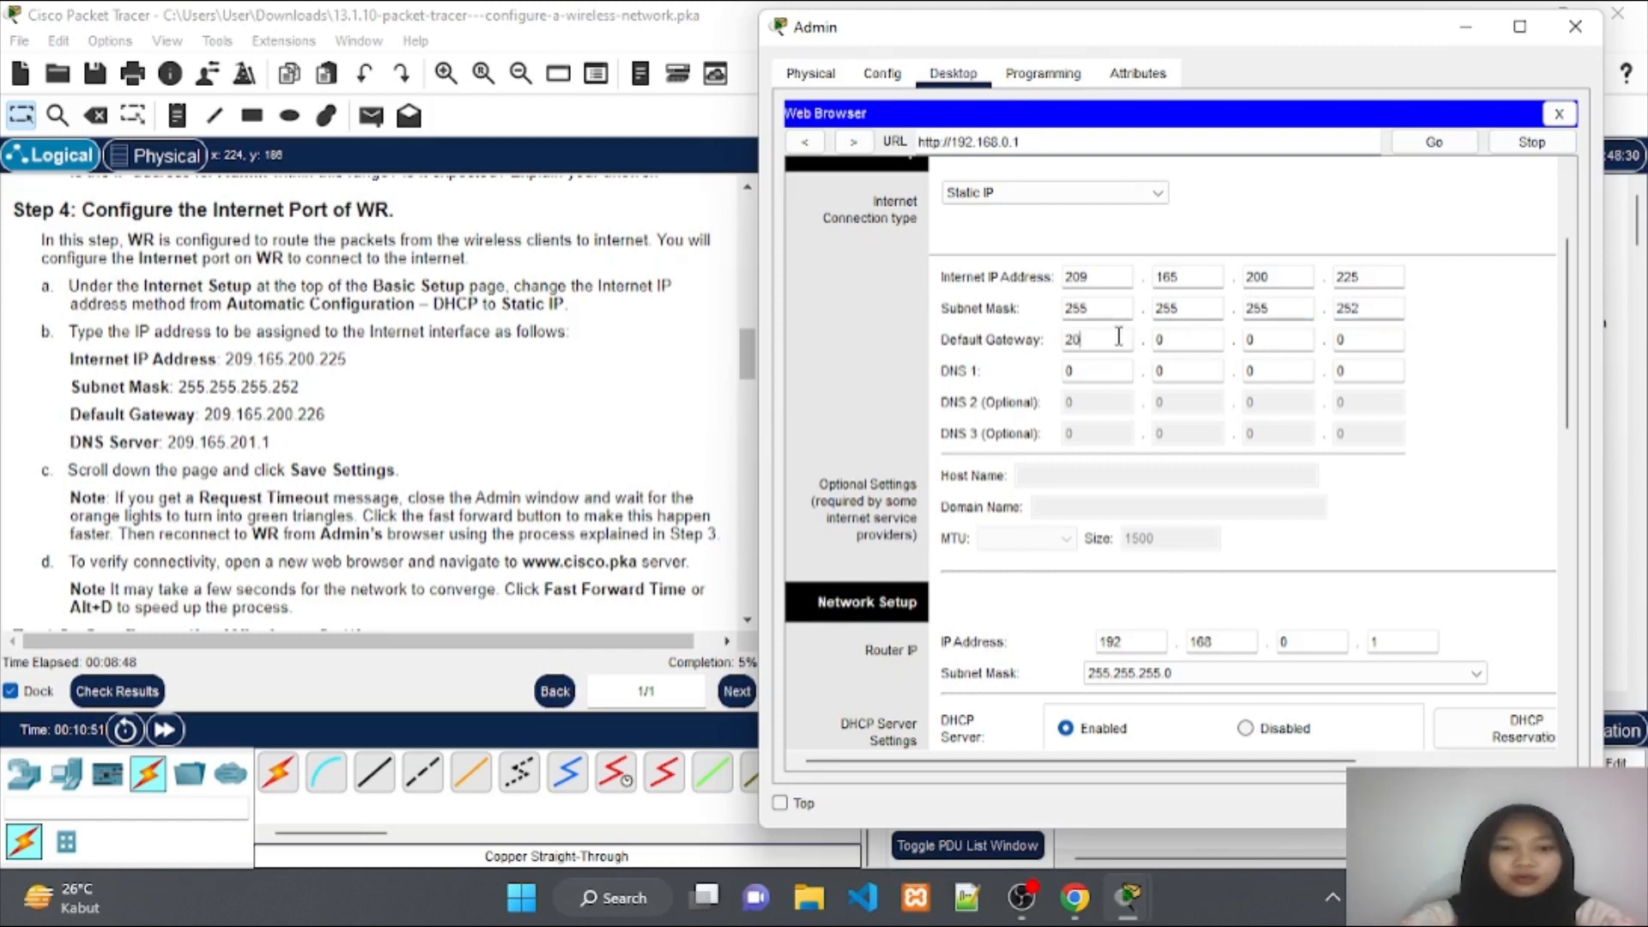
left_click(1167, 340)
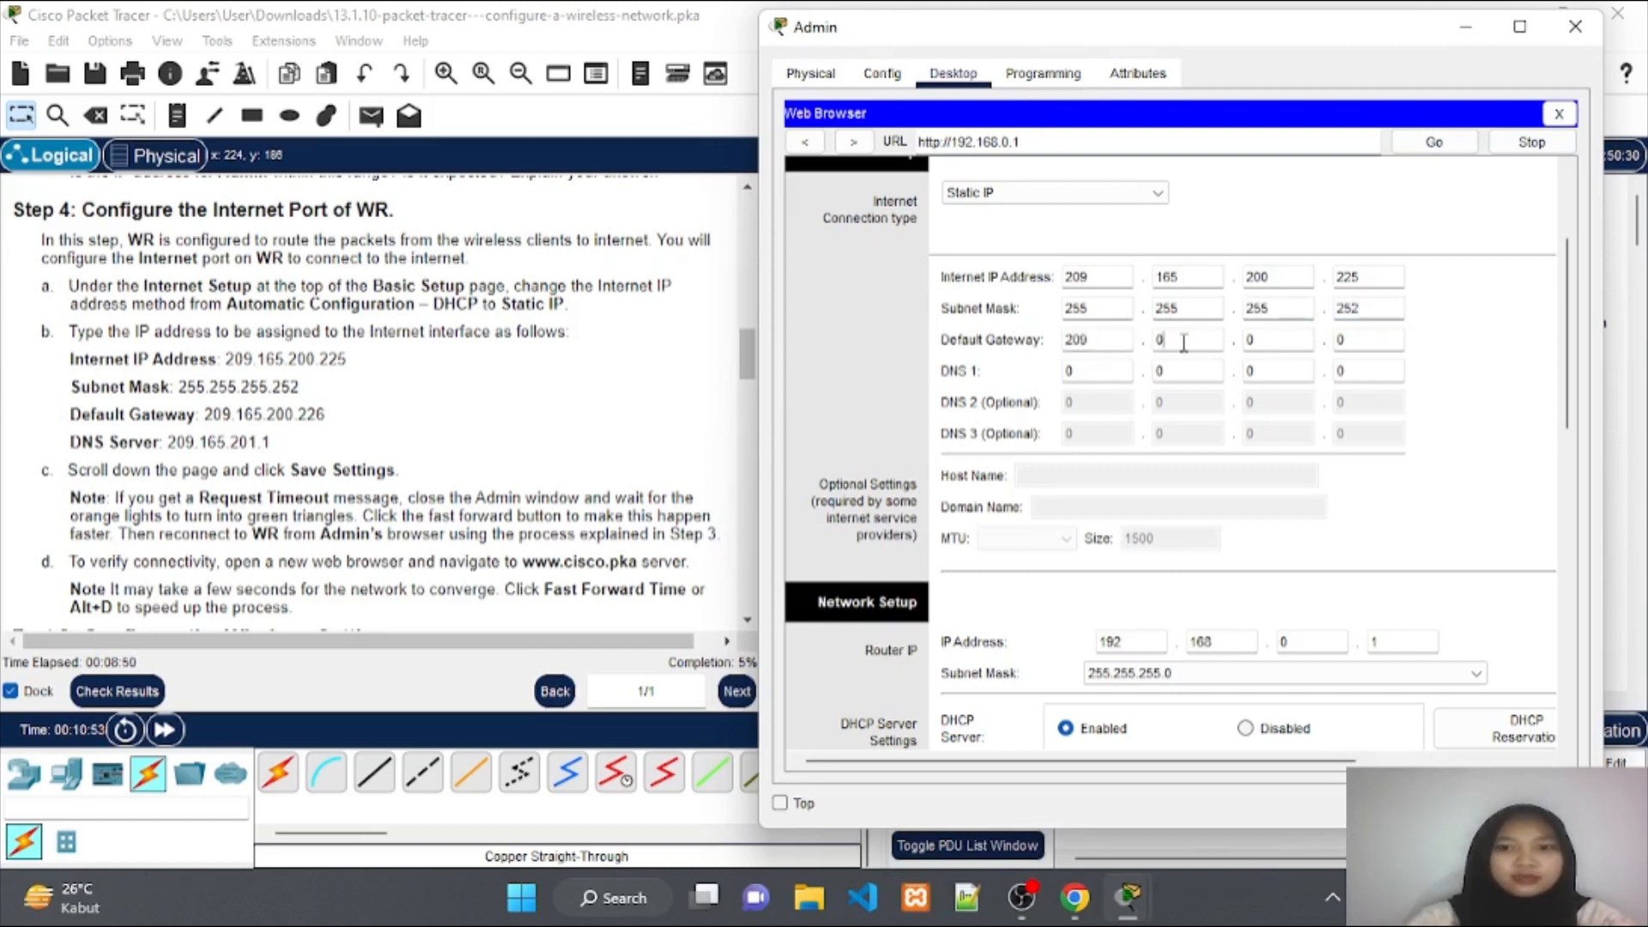
key("BackSpace")
type("165")
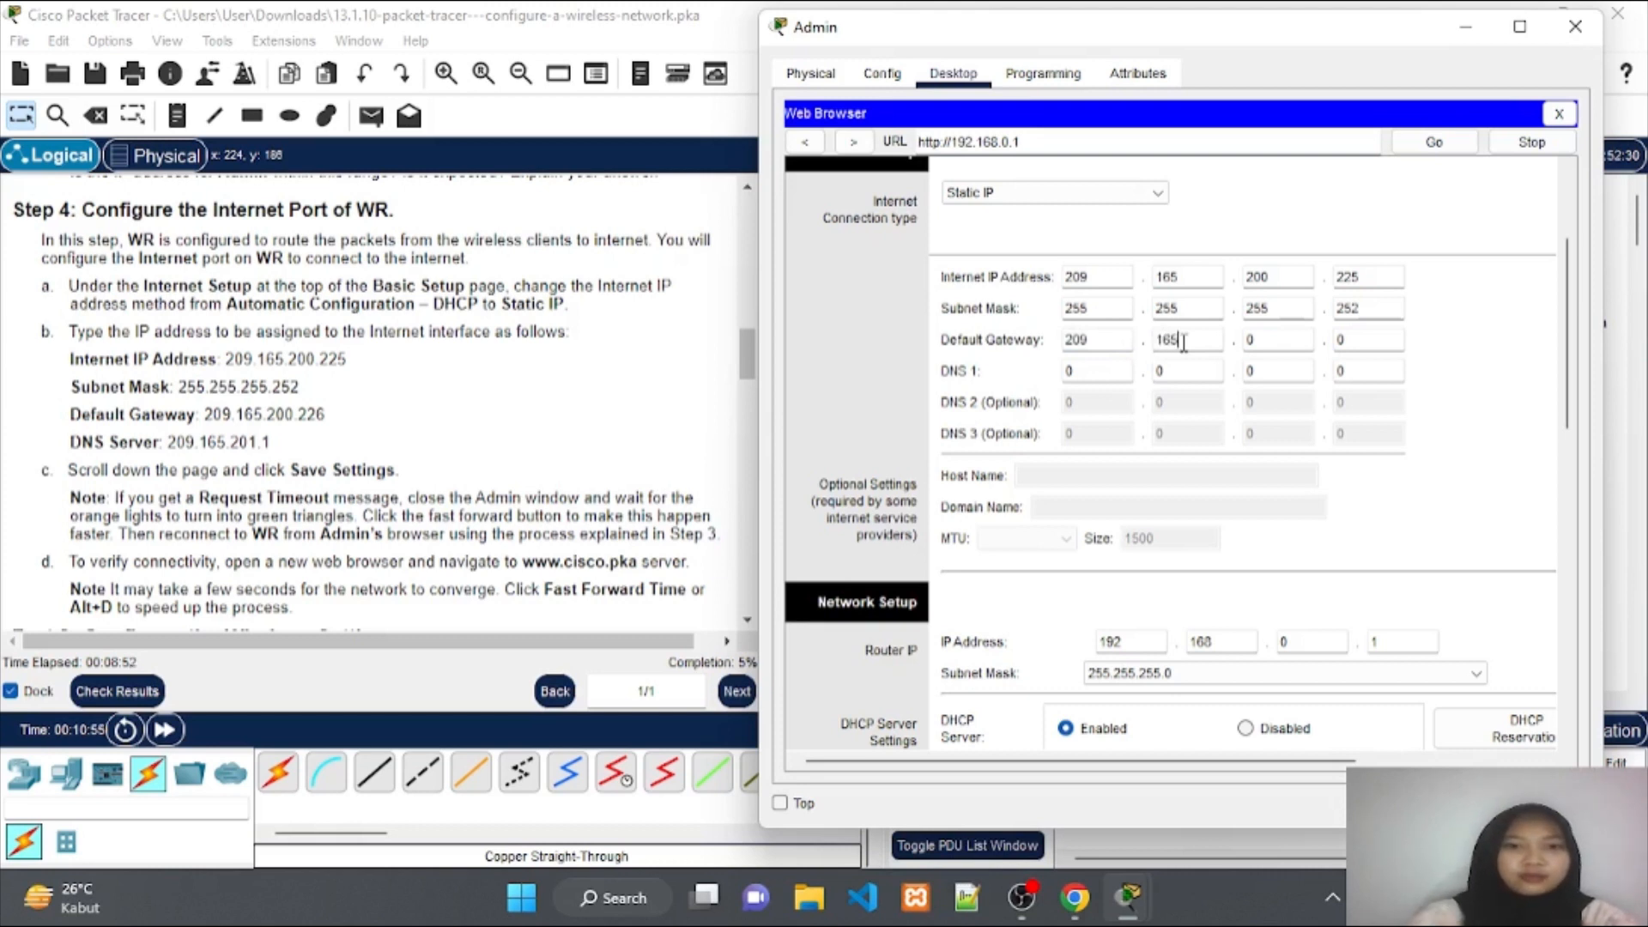
left_click(1267, 343)
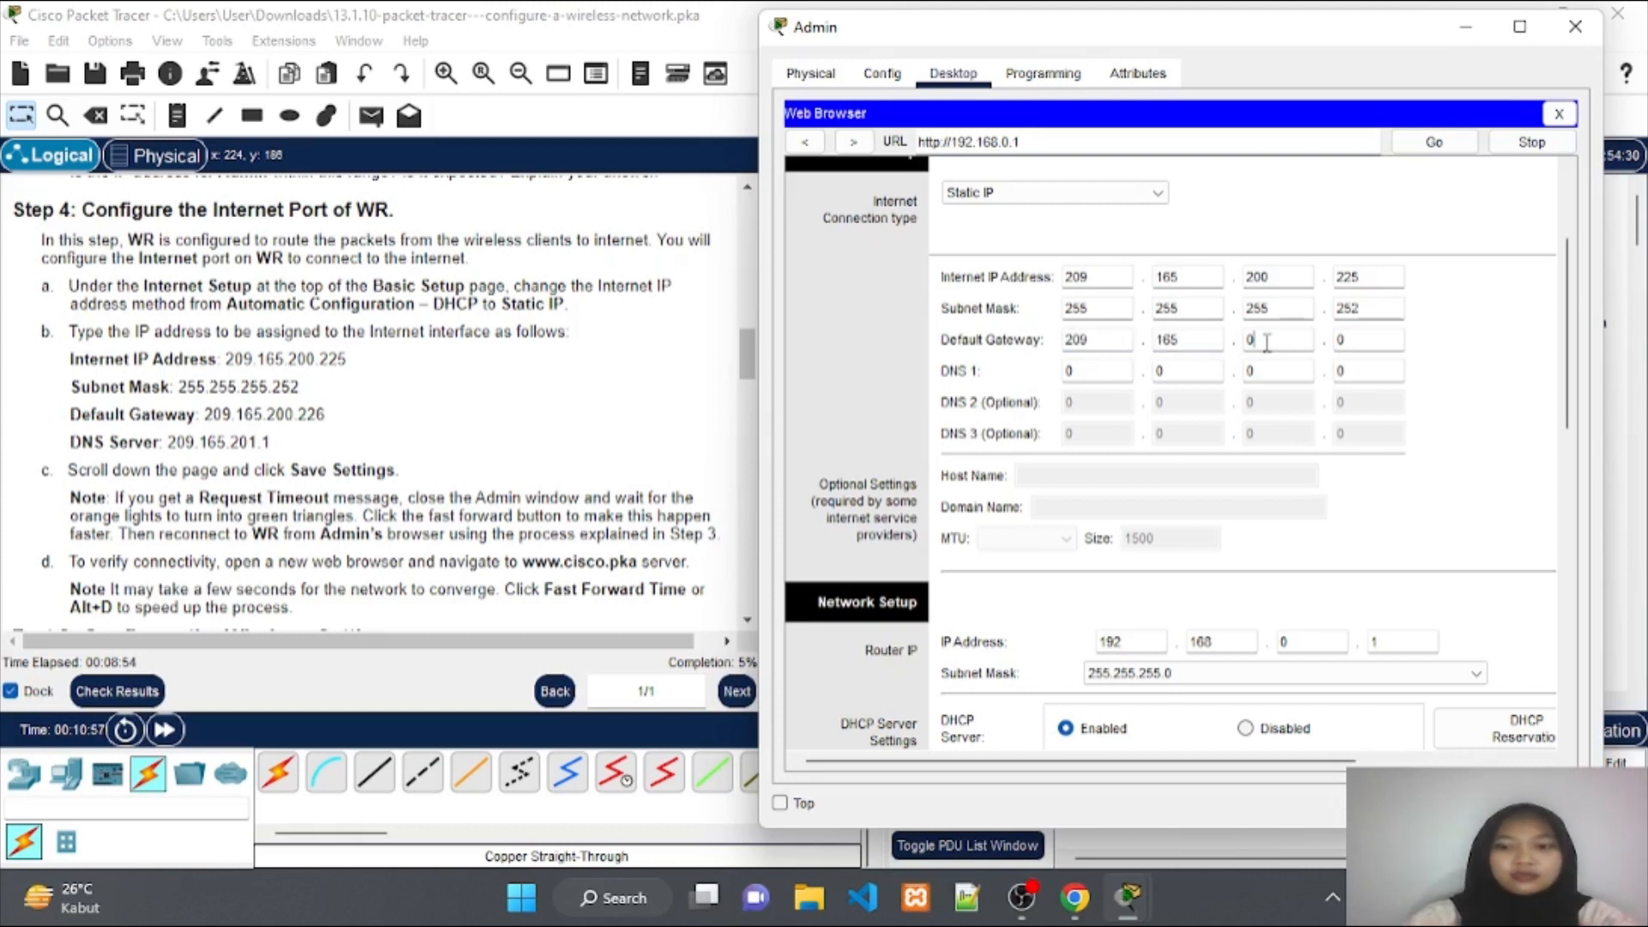
key("BackSpace")
type("200")
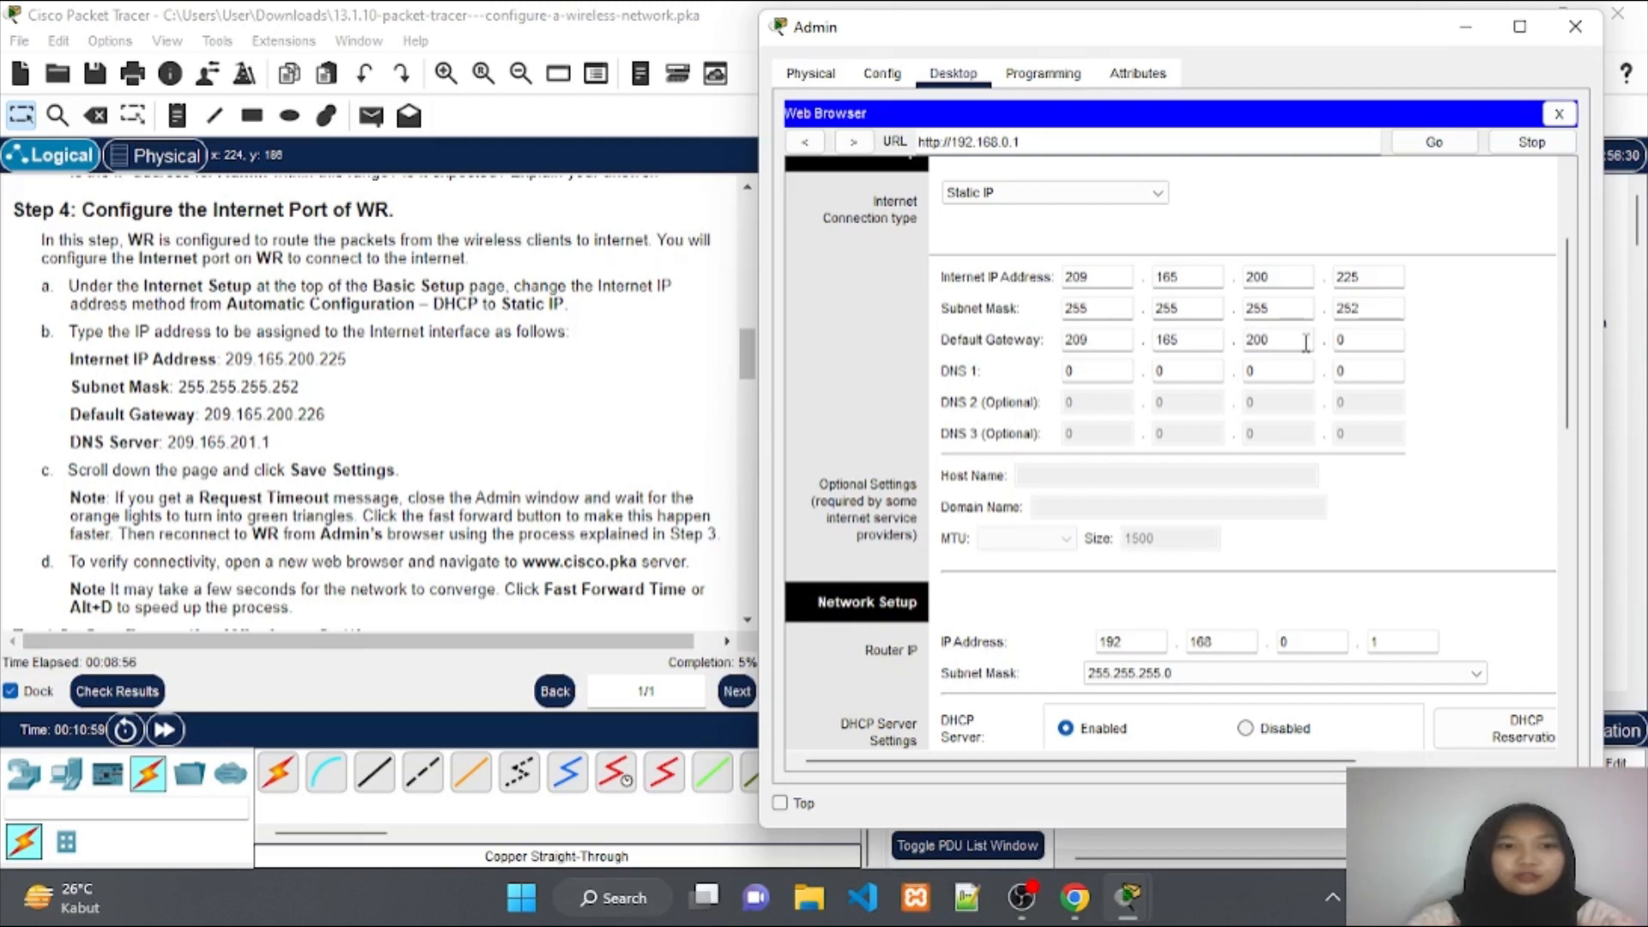
left_click(1345, 338)
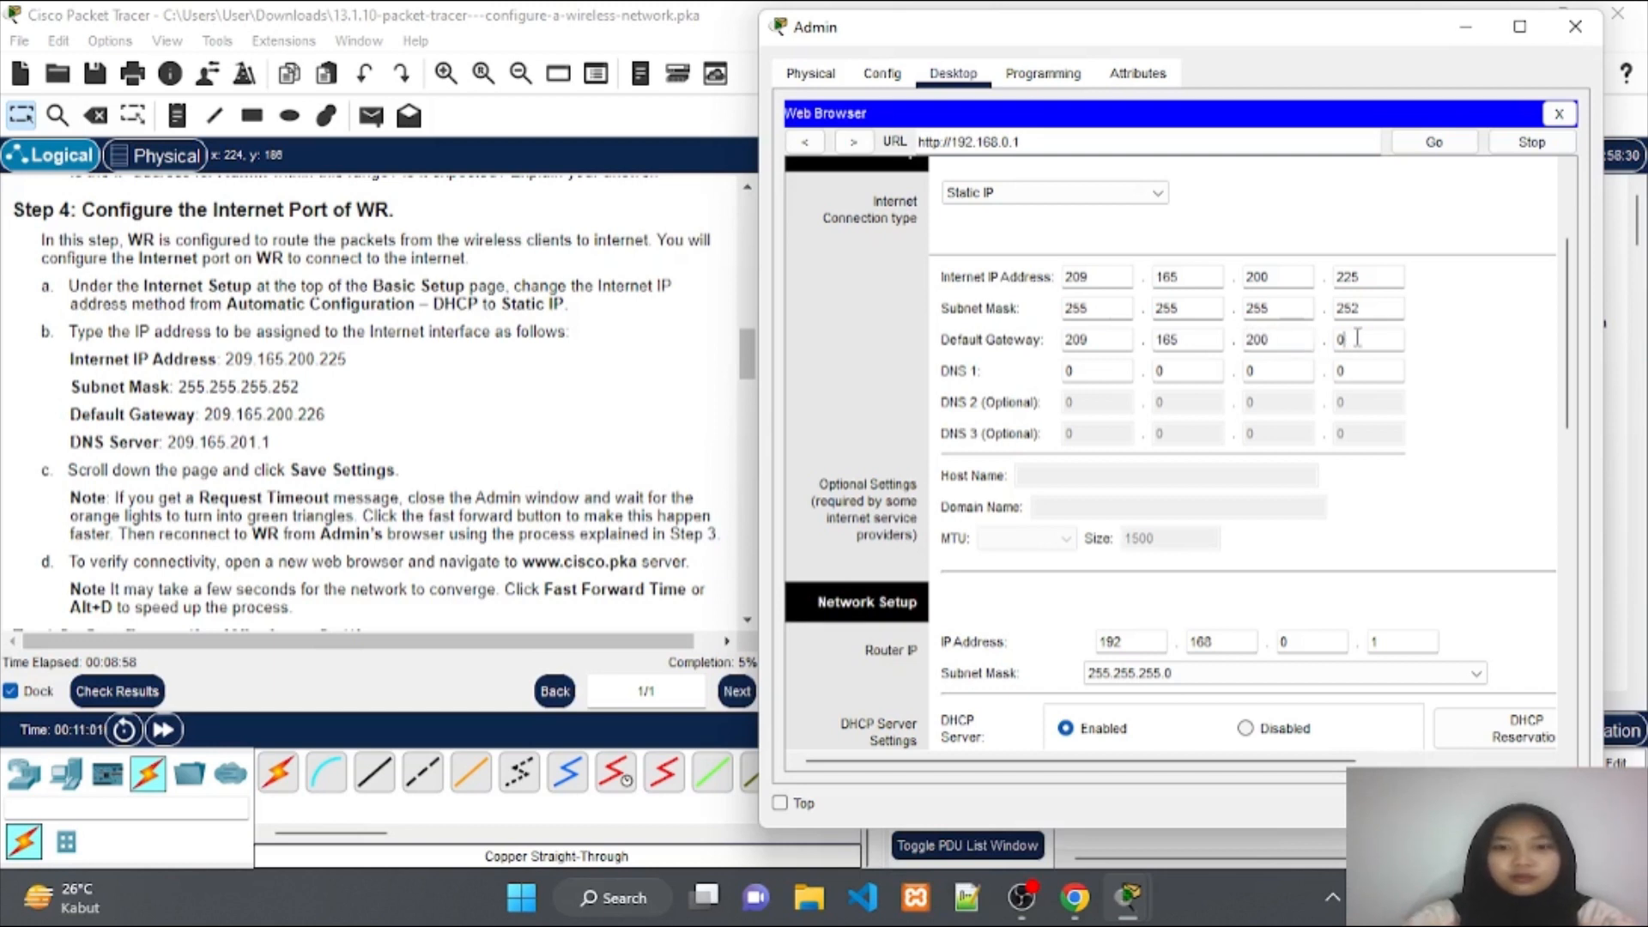
key("BackSpace")
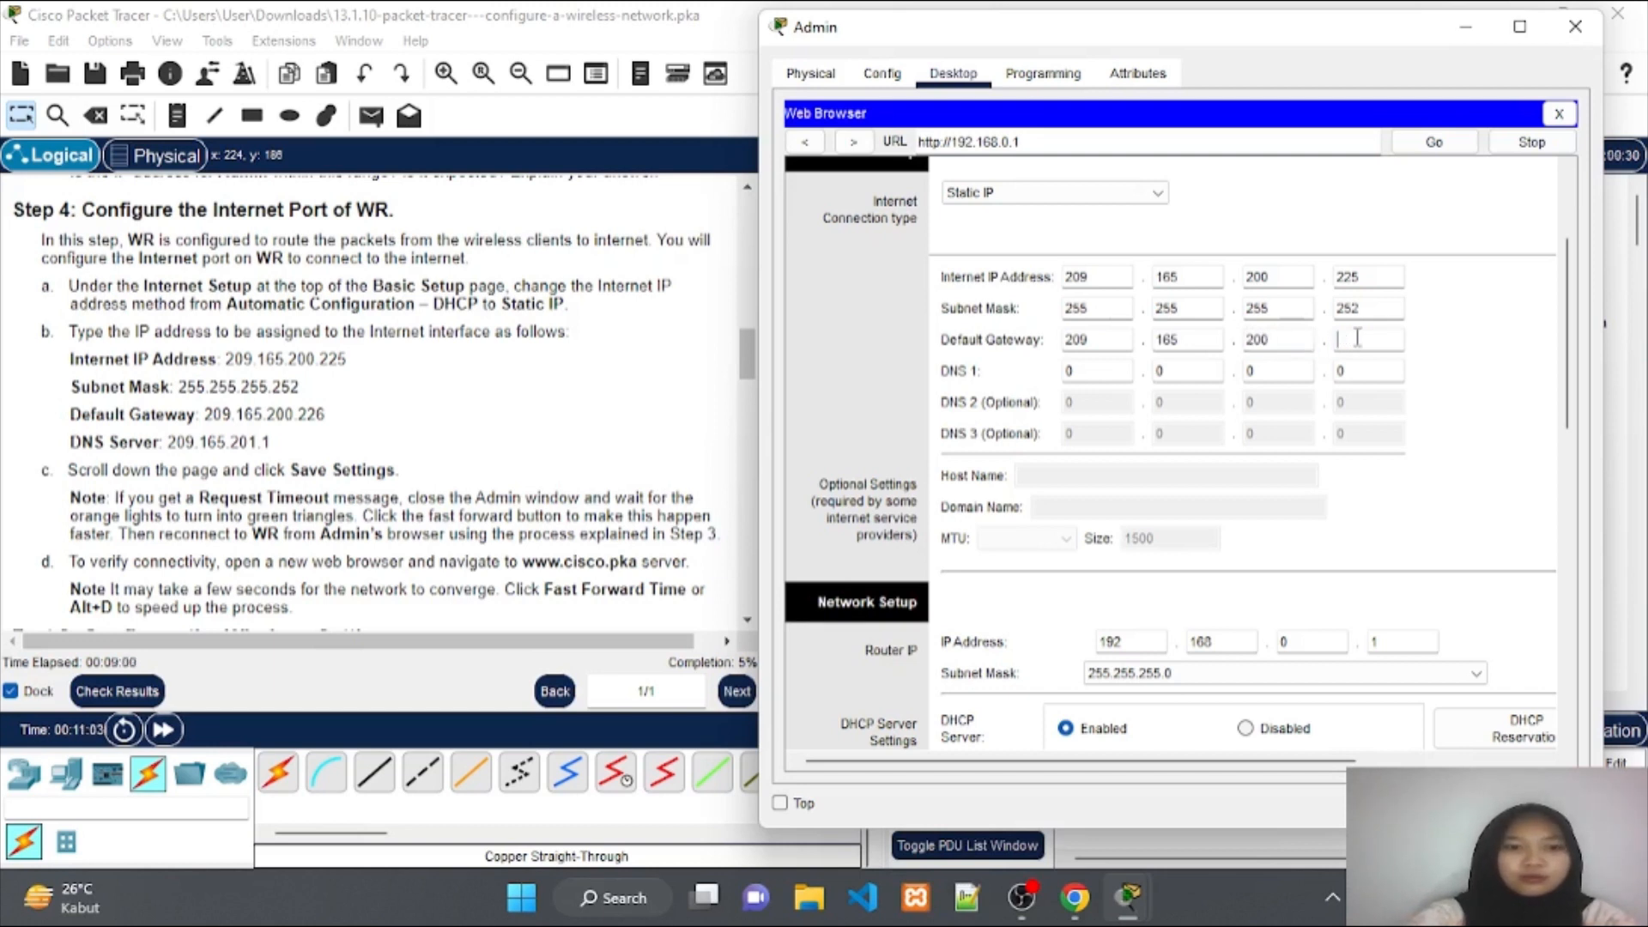
type("226")
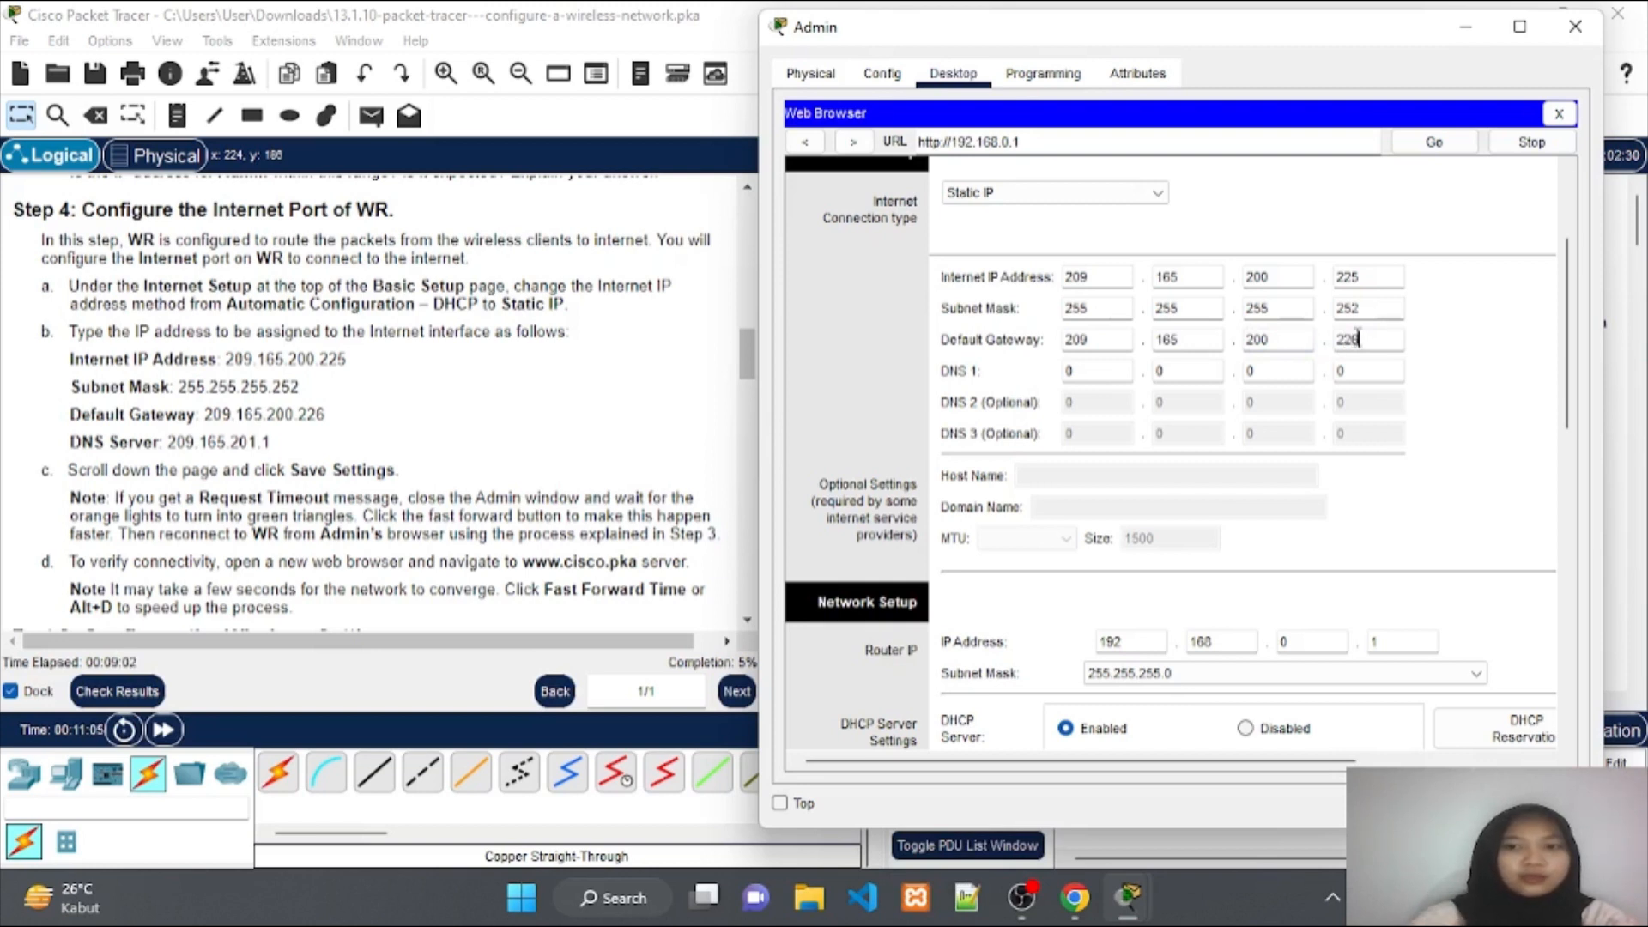
Enter 209.165.201.1 as the DNS 1 server.
left_click(1104, 368)
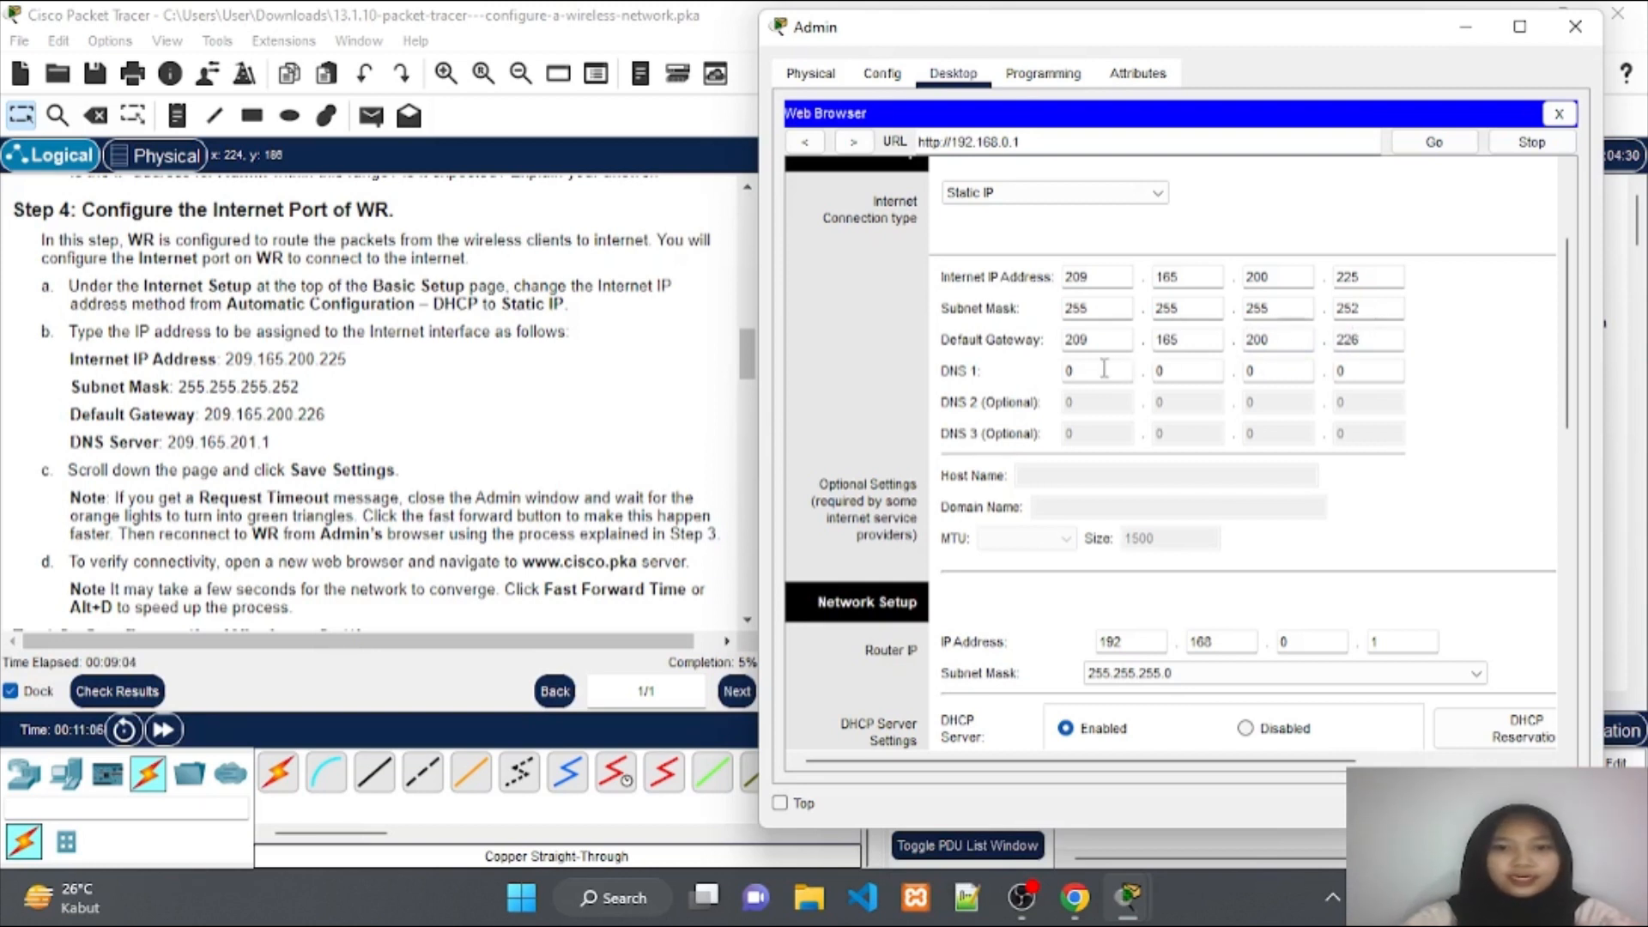
key("BackSpace")
type("2")
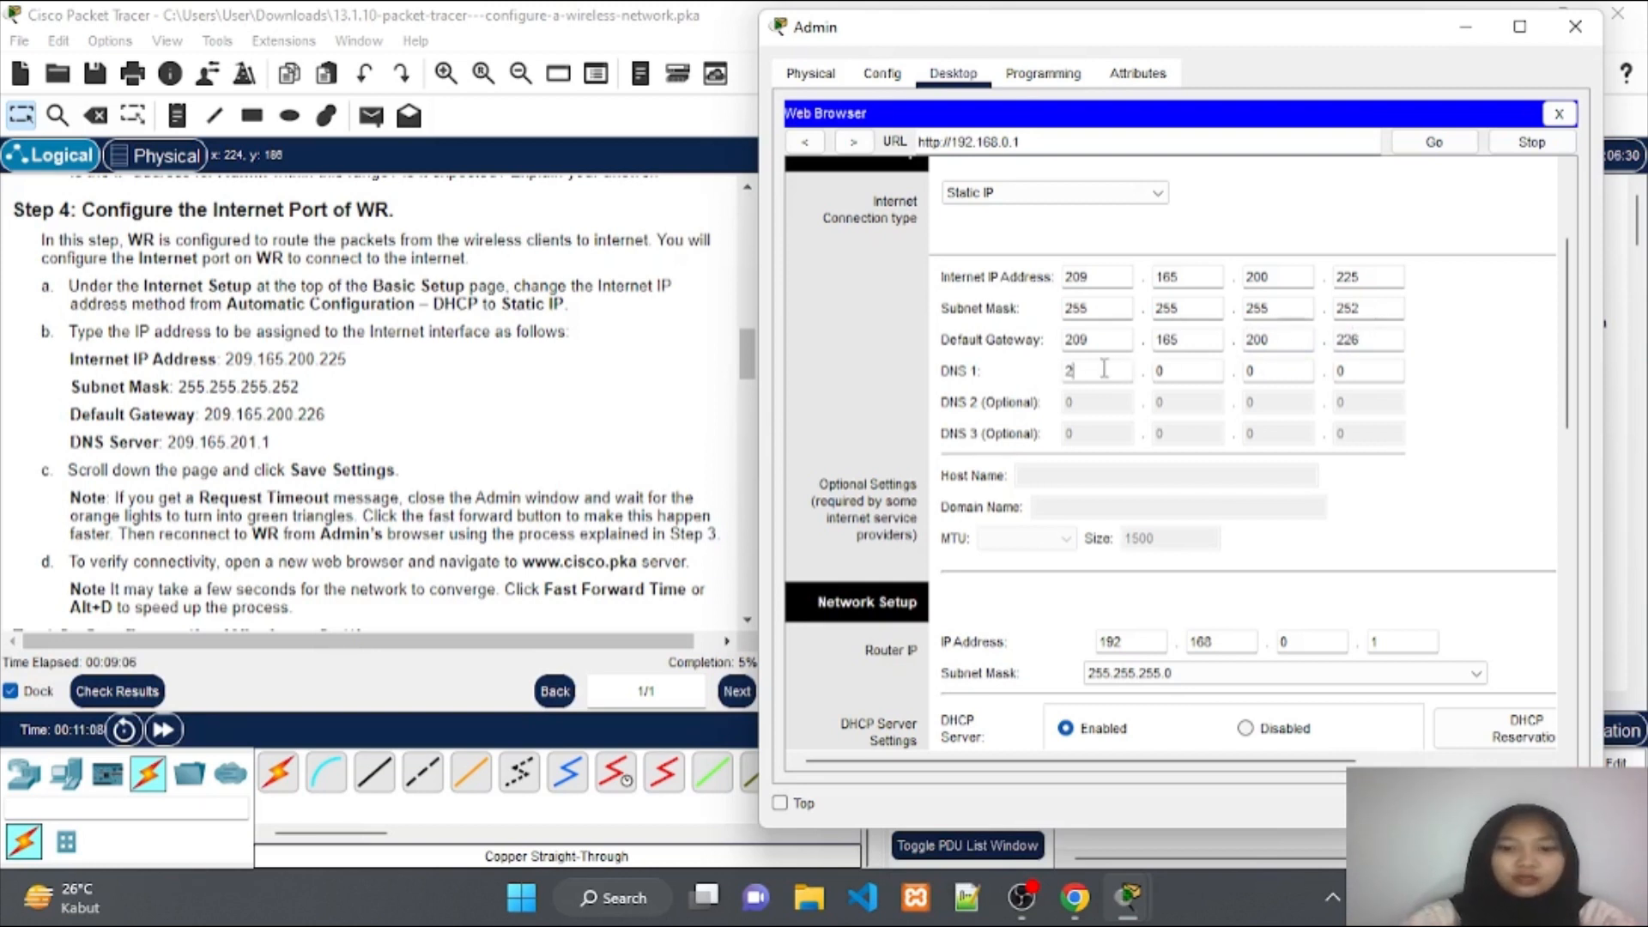
type("09")
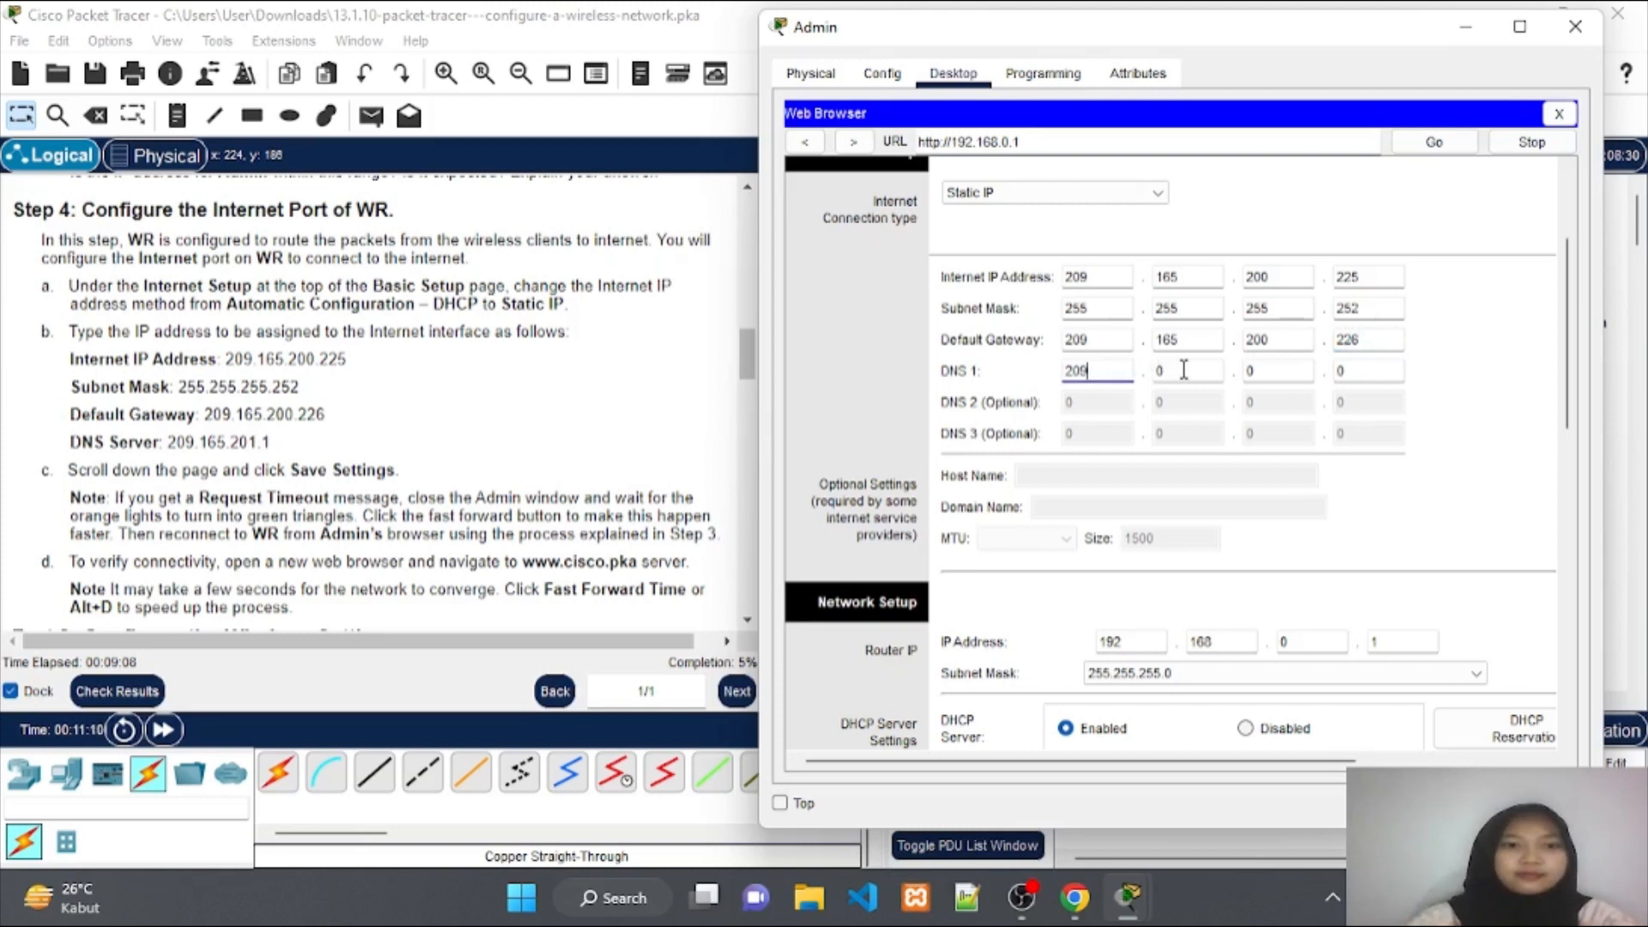
left_click(1183, 370)
key("BackSpace")
type("165")
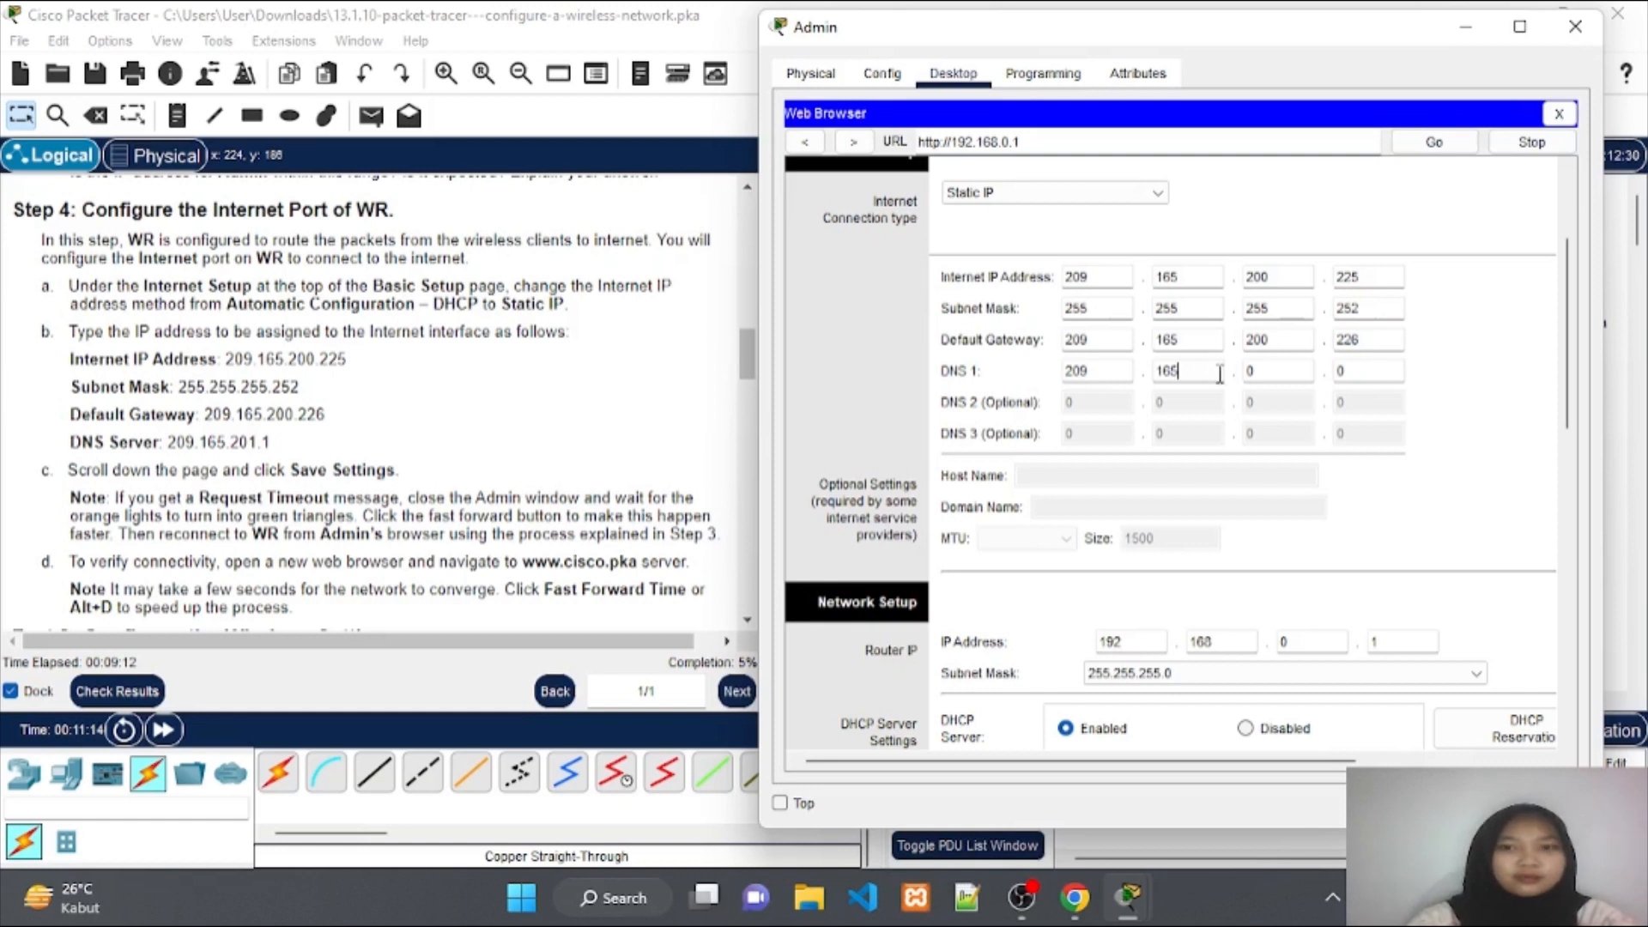
left_click(1255, 372)
key("BackSpace")
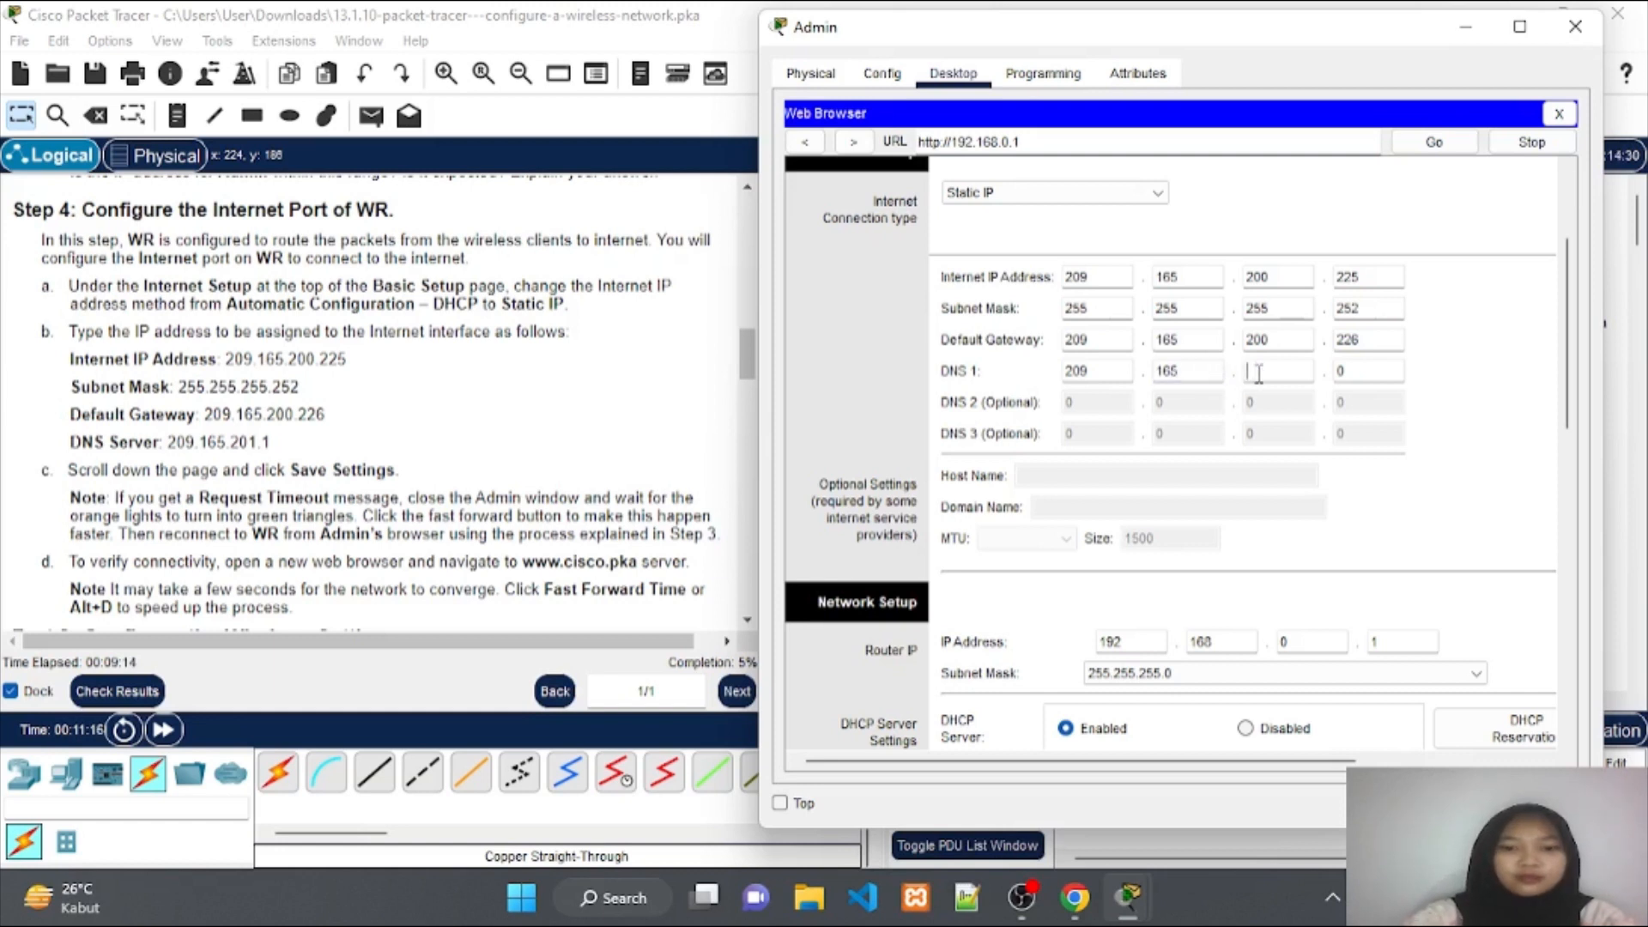
type("20")
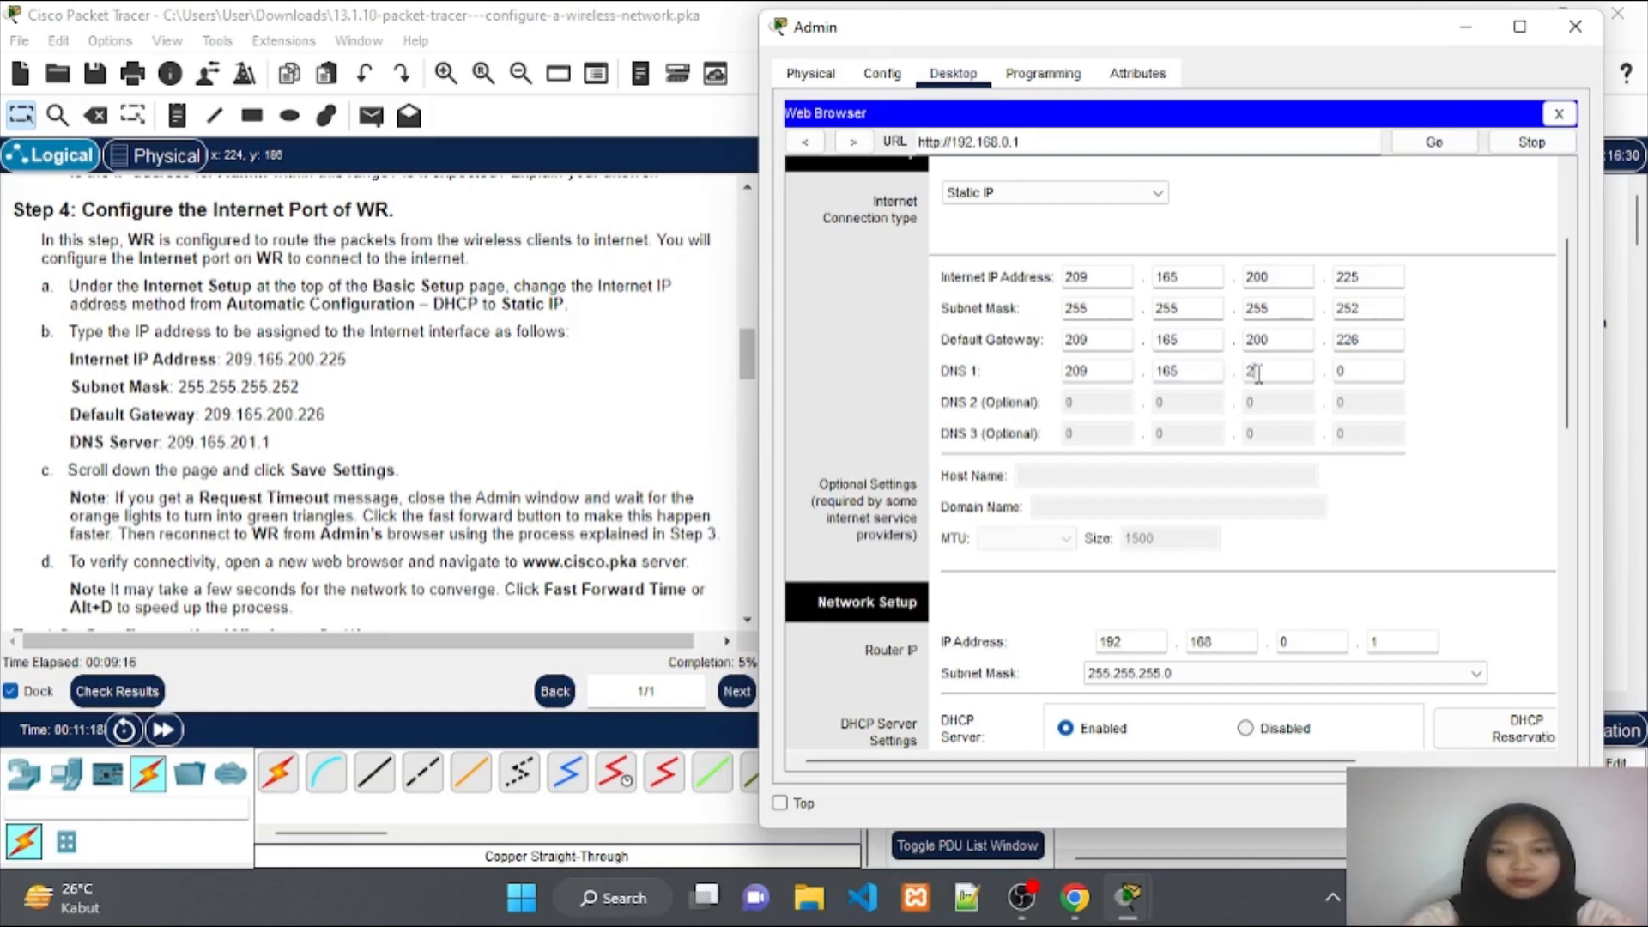
type("1")
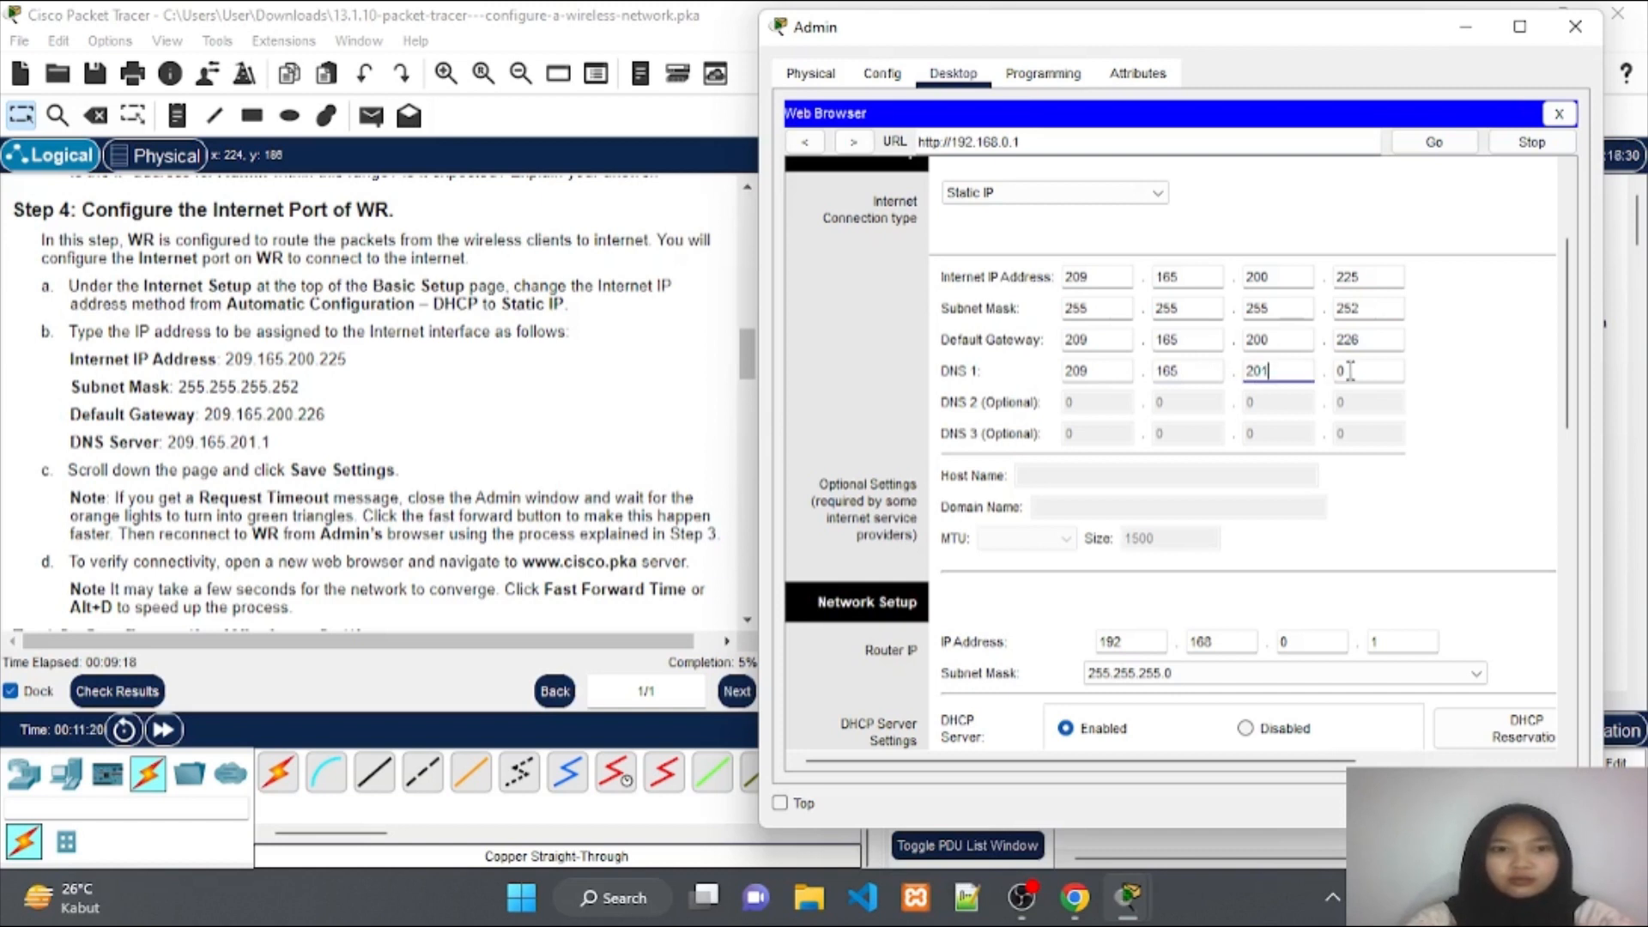
left_click(1356, 371)
type("1")
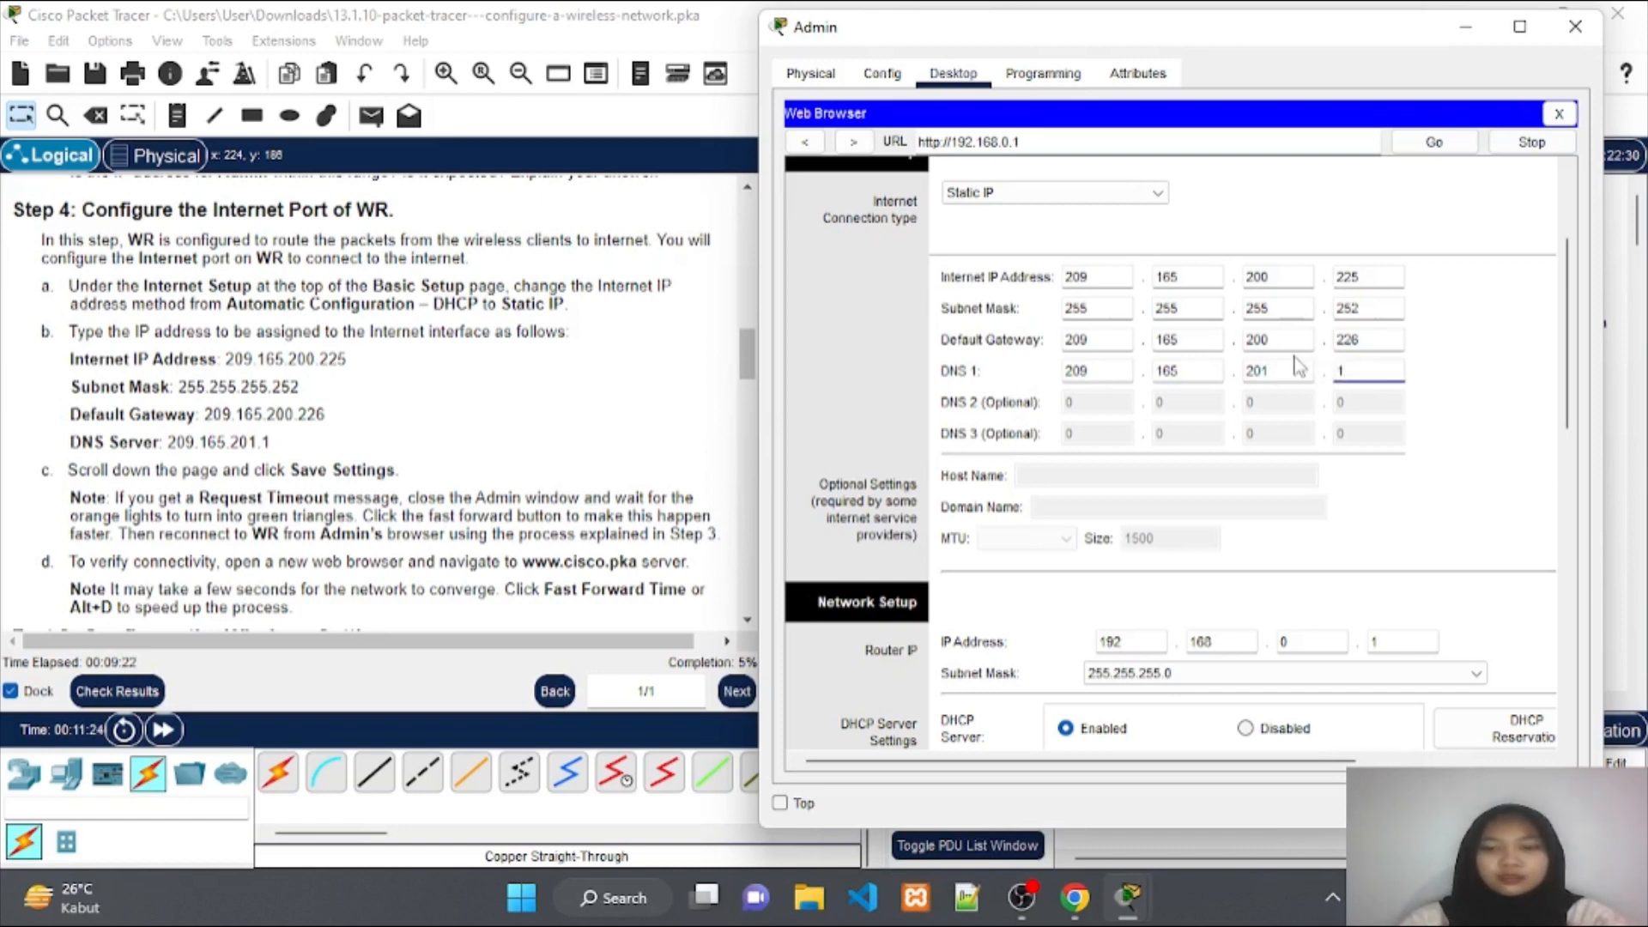
Save WR's Internet settings.
scroll(1297, 365, "down", 3)
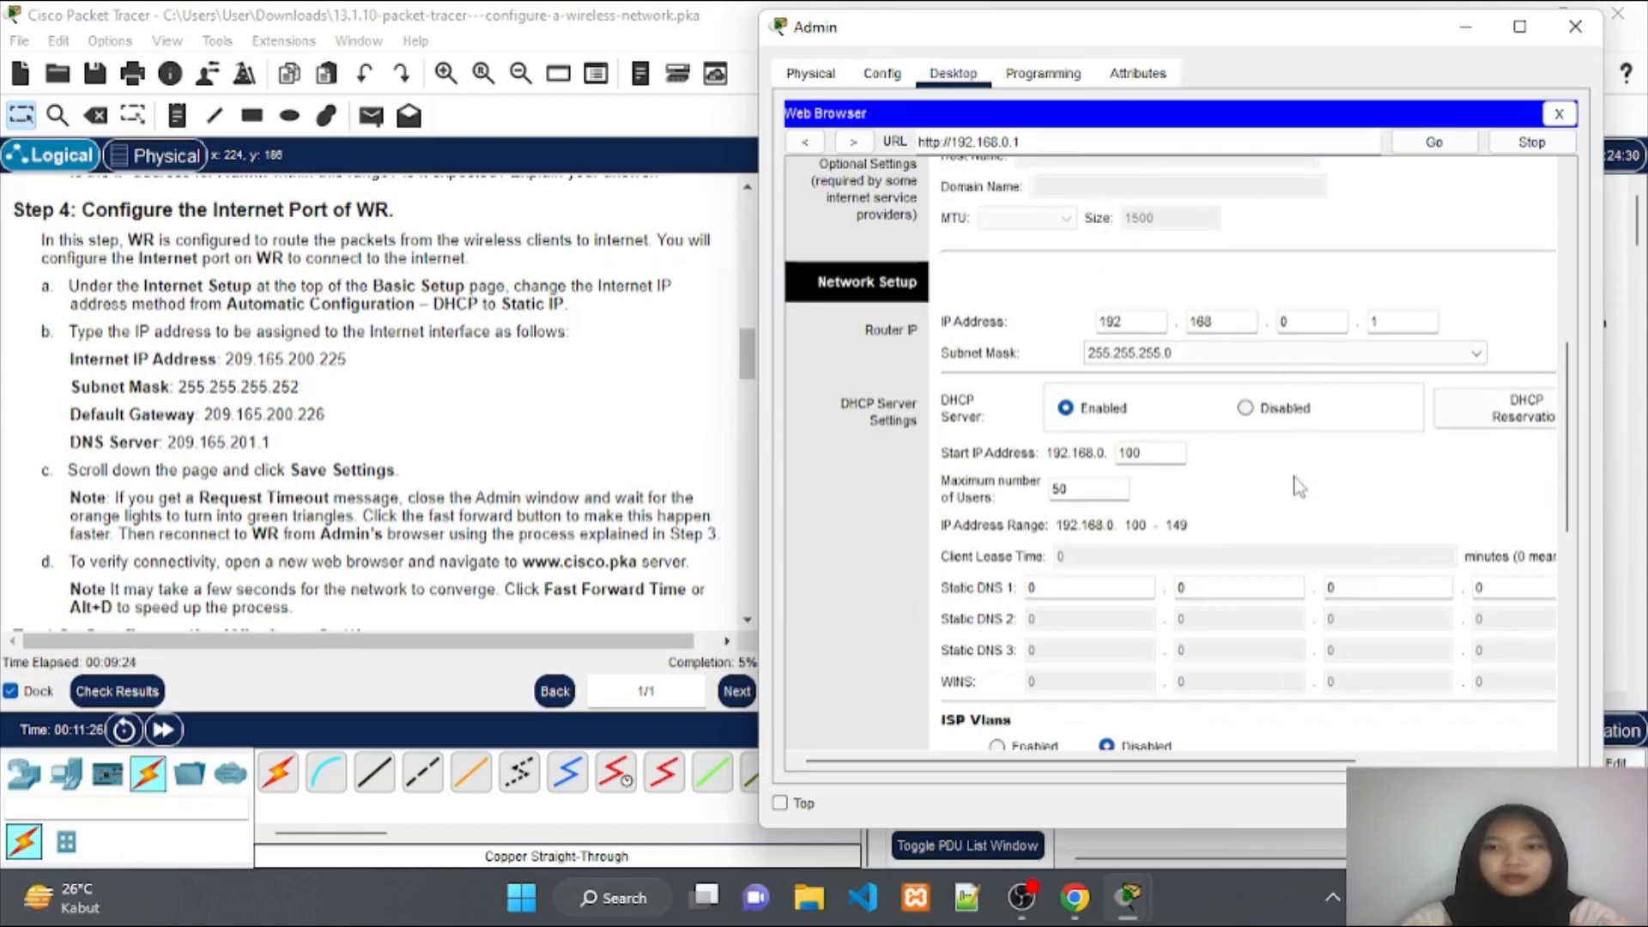
scroll(1300, 481, "down", 5)
left_click(1326, 711)
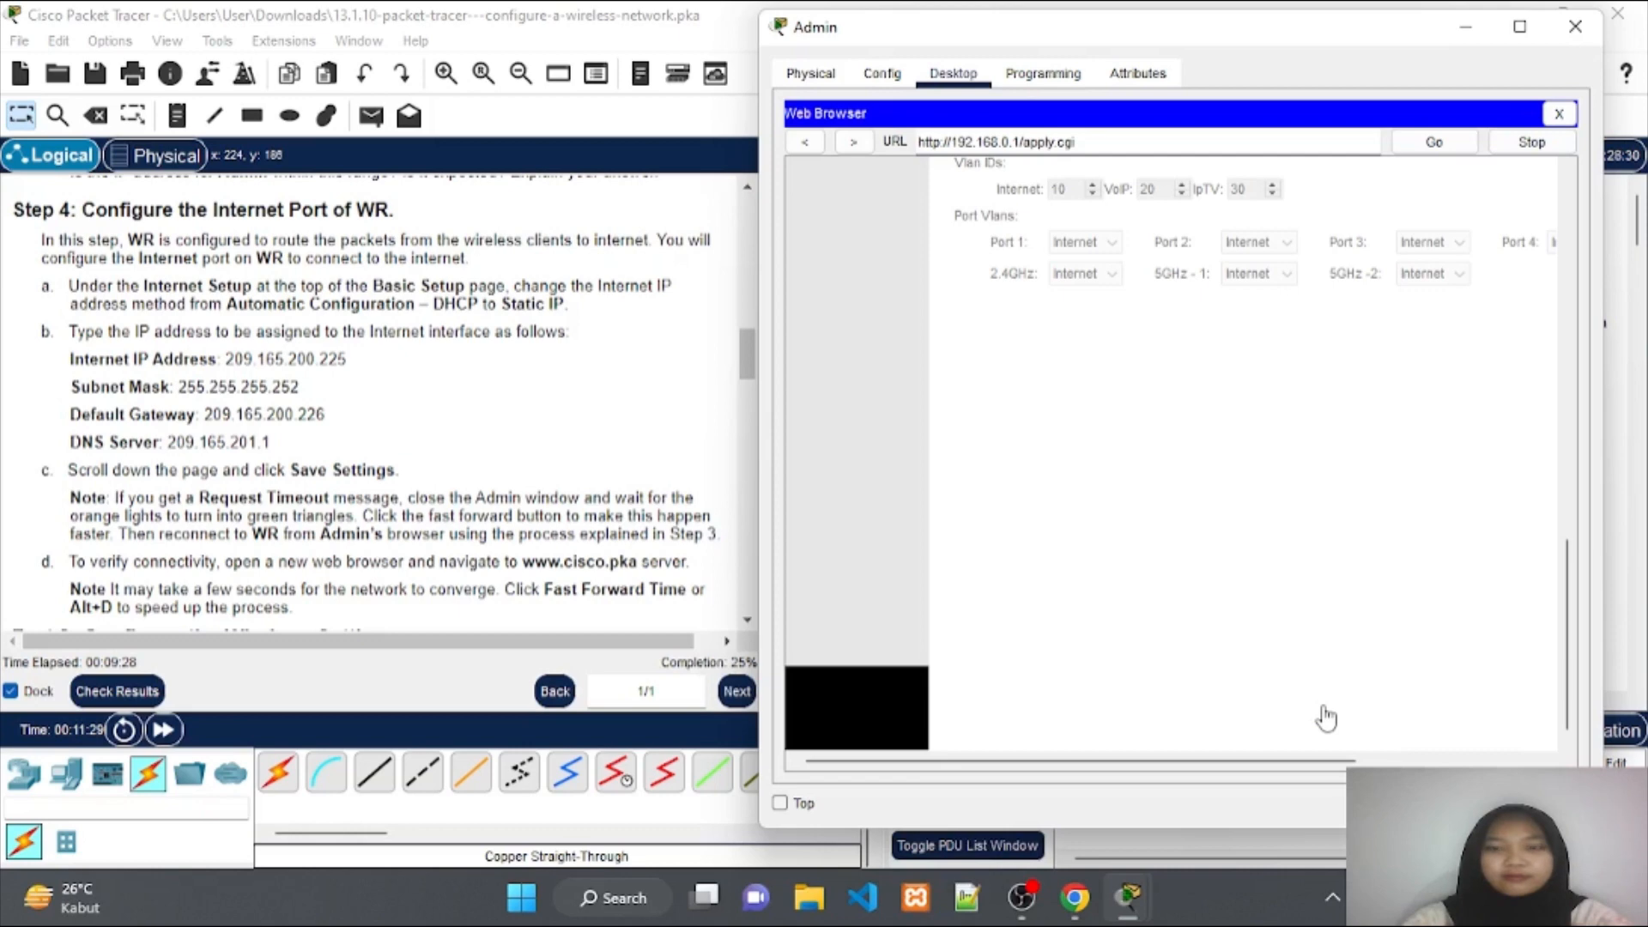
scroll(1281, 457, "up", 8)
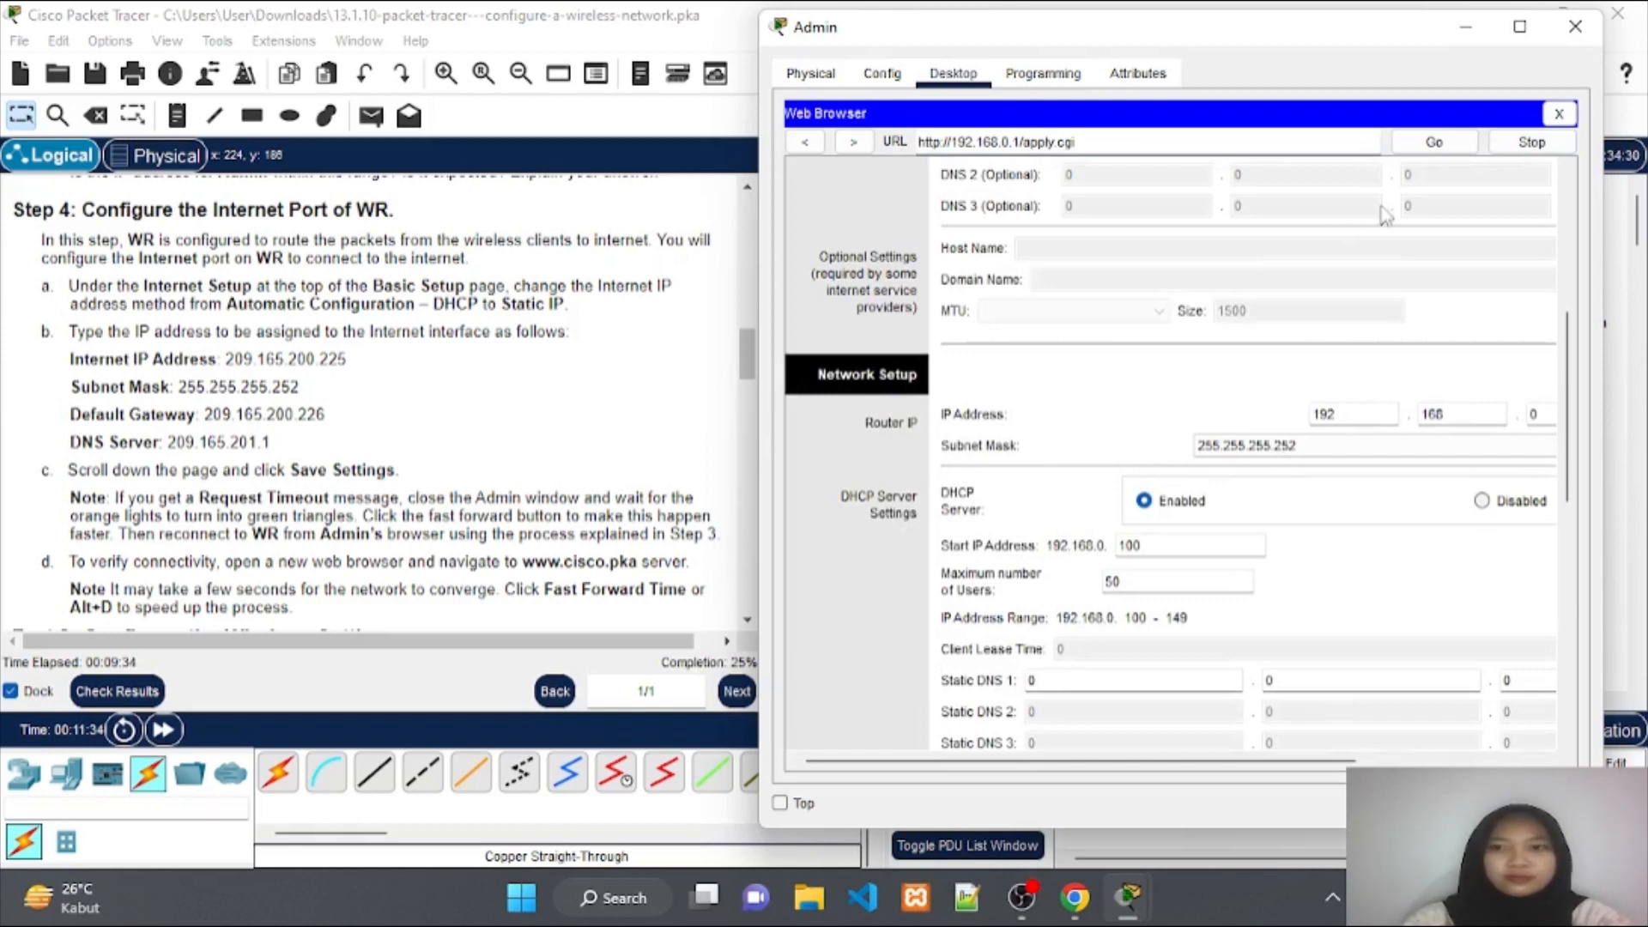
left_click(1320, 140)
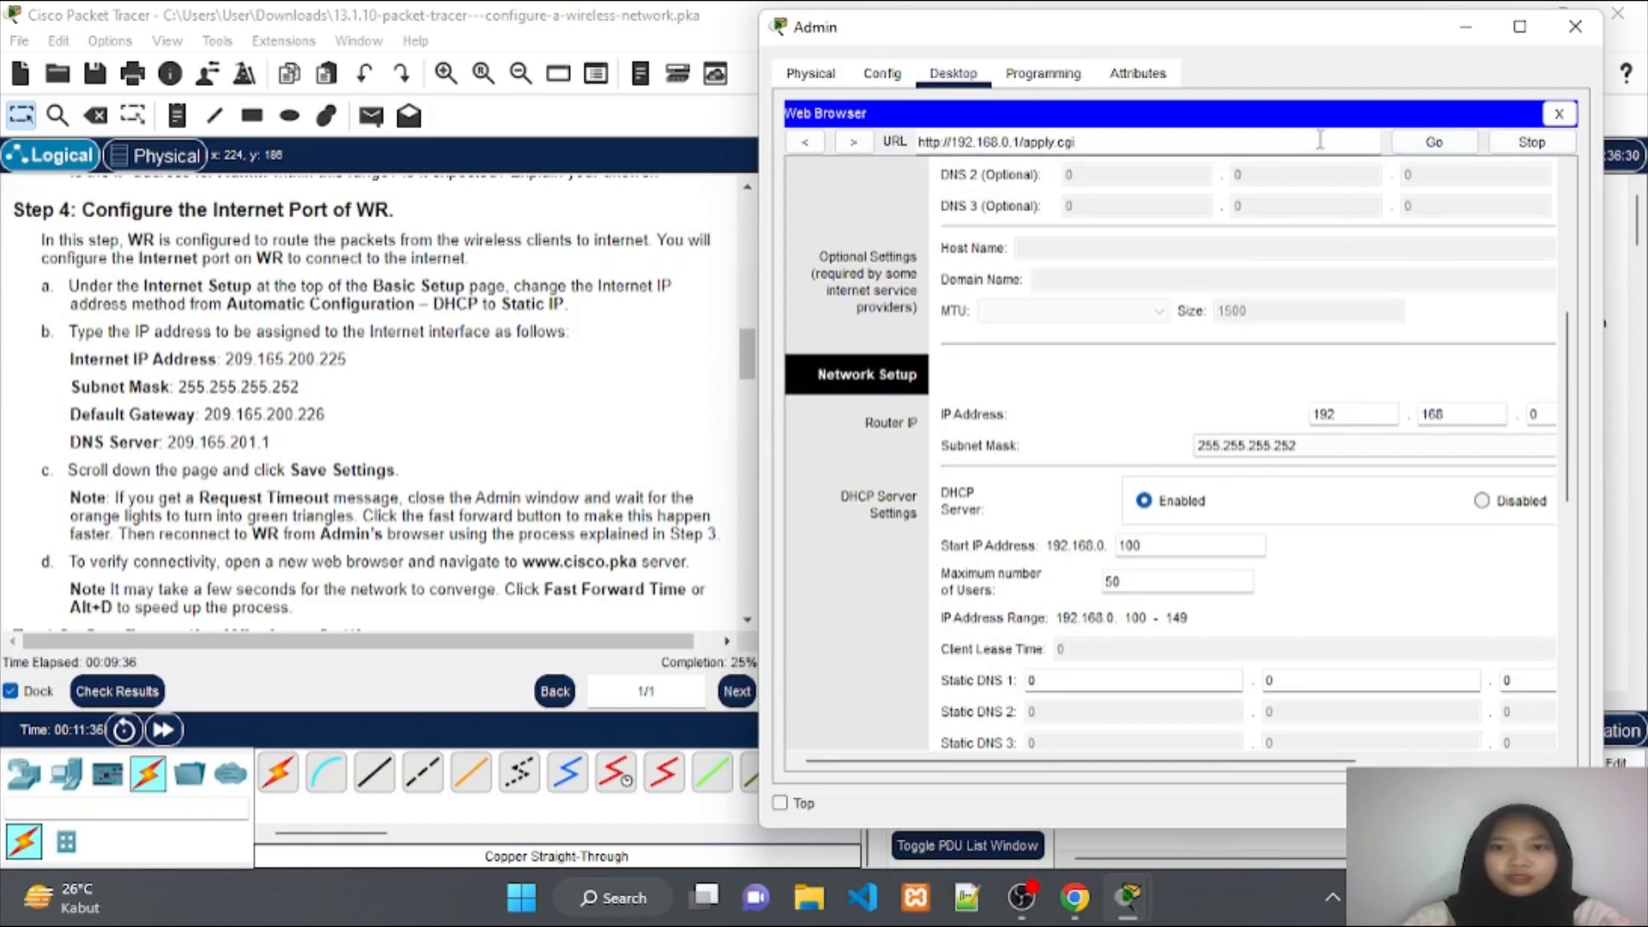
key("BackSpace")
key("BackSpace")
key("BackSpace")
key("BackSpace")
key("BackSpace")
key("BackSpace")
key("BackSpace")
key("BackSpace")
key("BackSpace")
key("BackSpace")
key("BackSpace")
key("BackSpace")
key("BackSpace")
key("BackSpace")
key("BackSpace")
key("BackSpace")
key("BackSpace")
key("BackSpace")
key("BackSpace")
key("BackSpace")
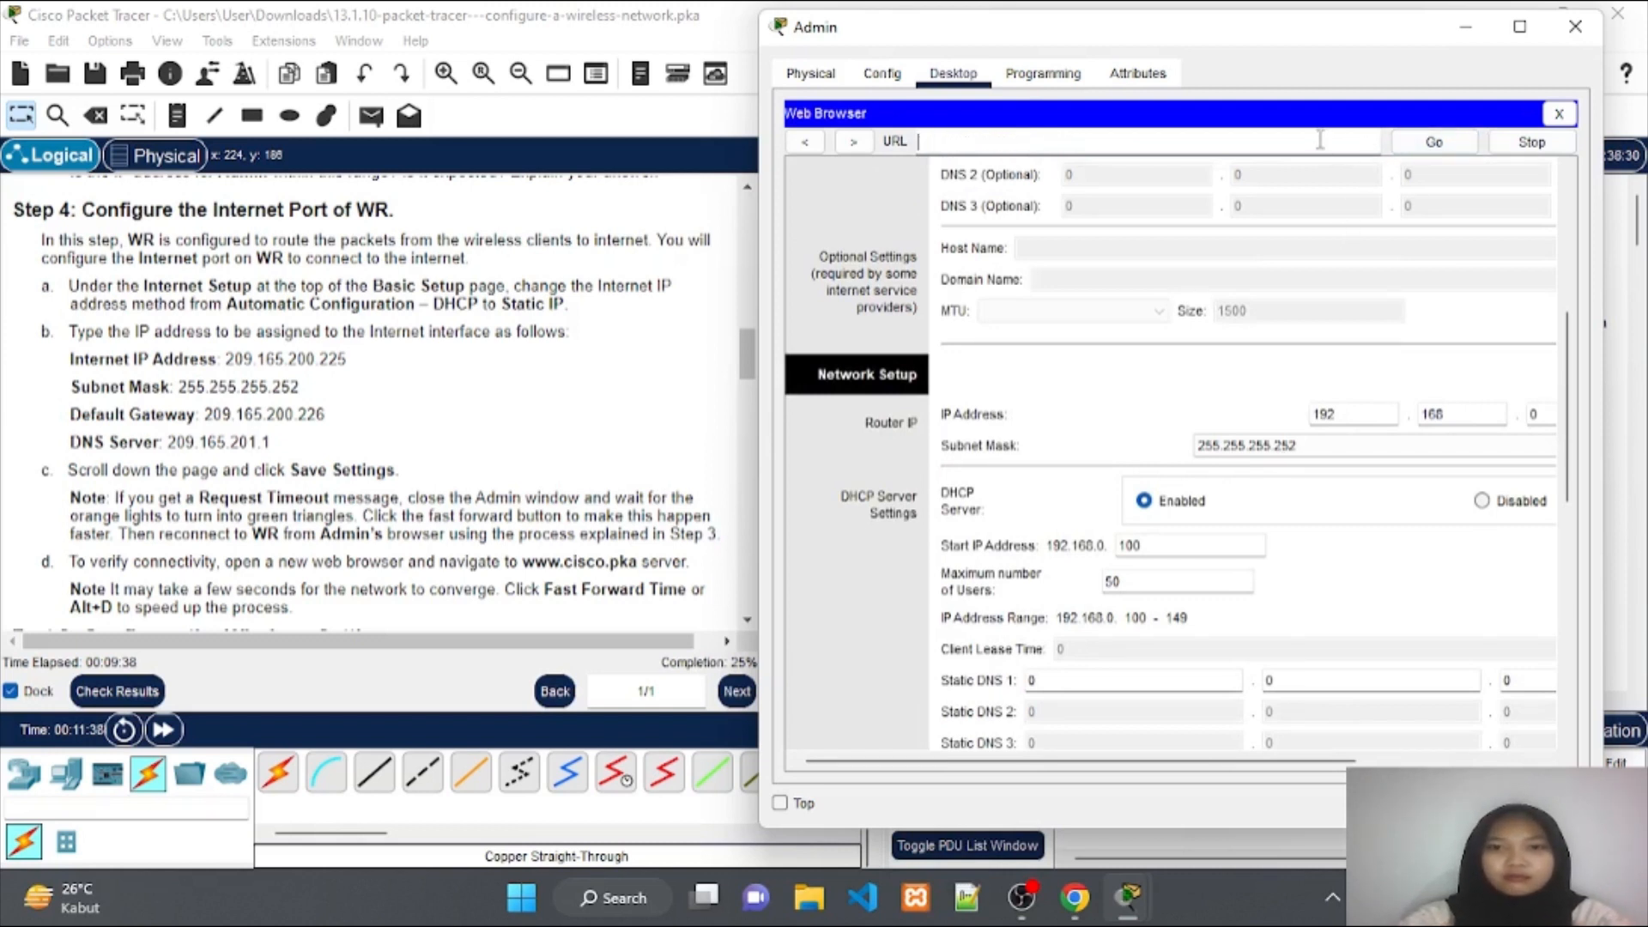
type("ww")
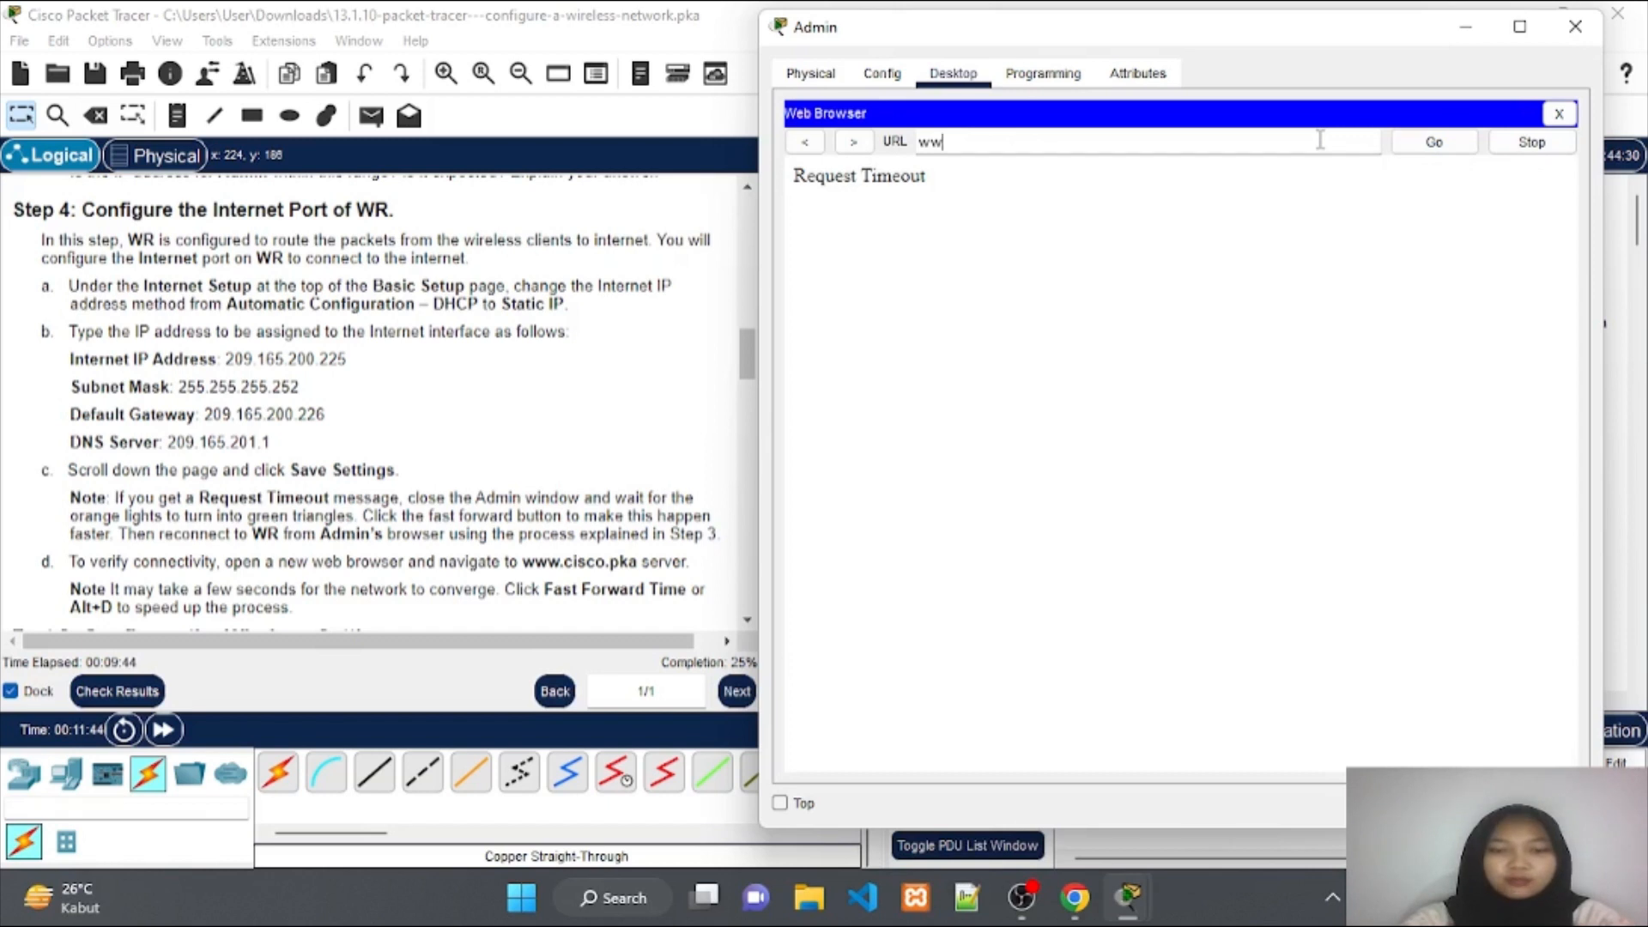
type("w.")
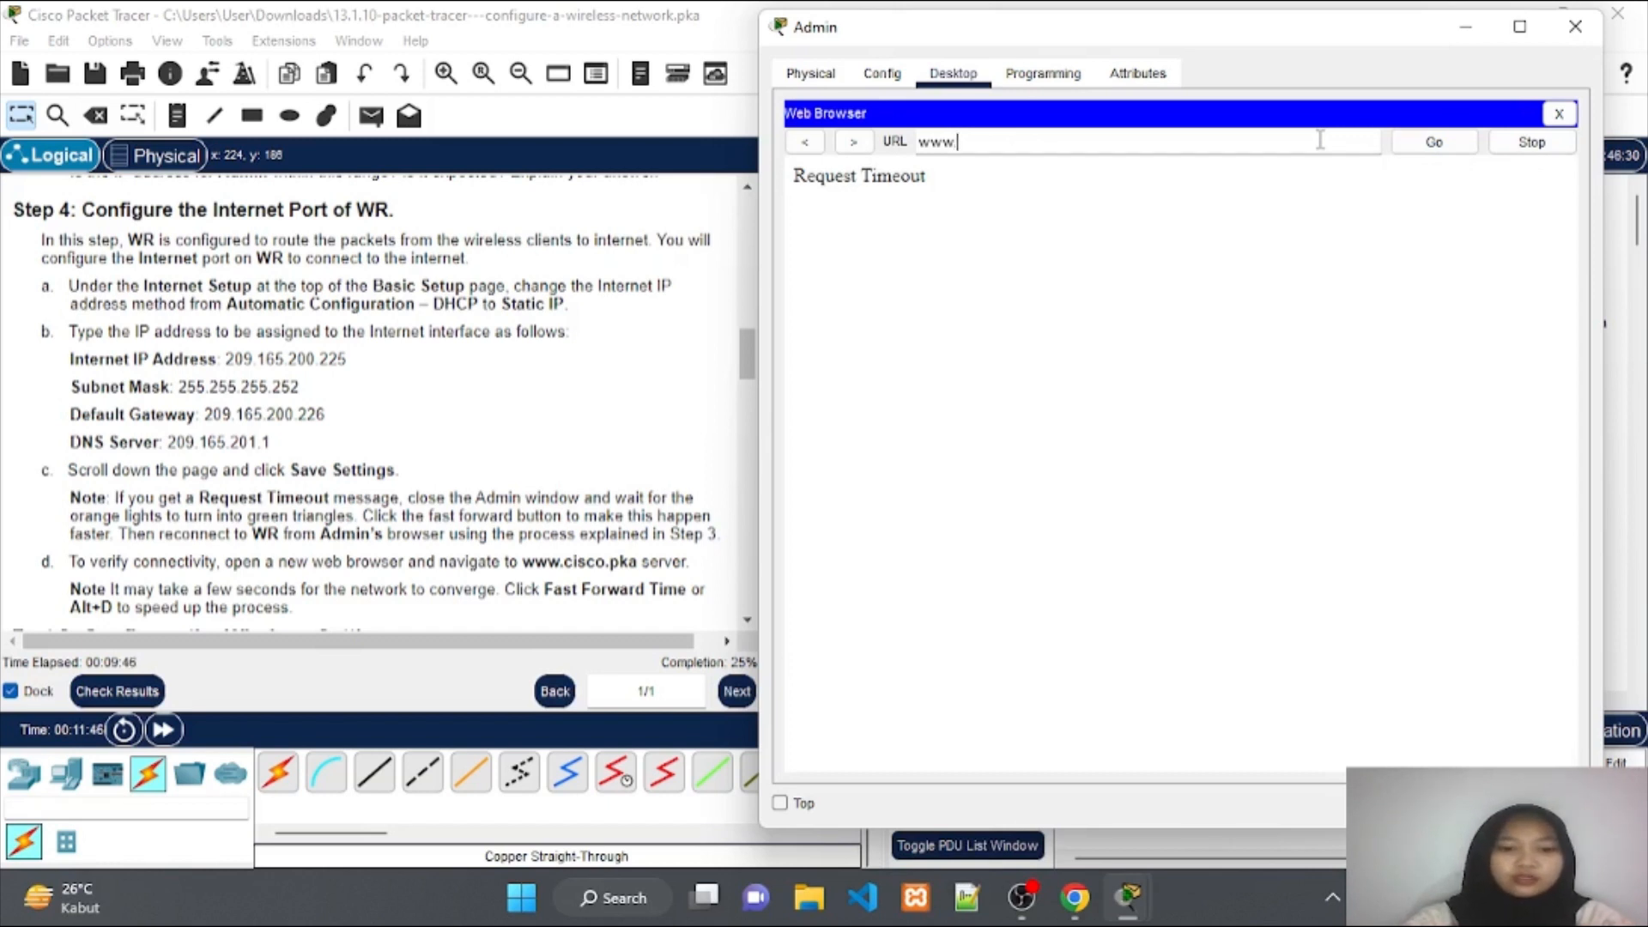
type("cisco")
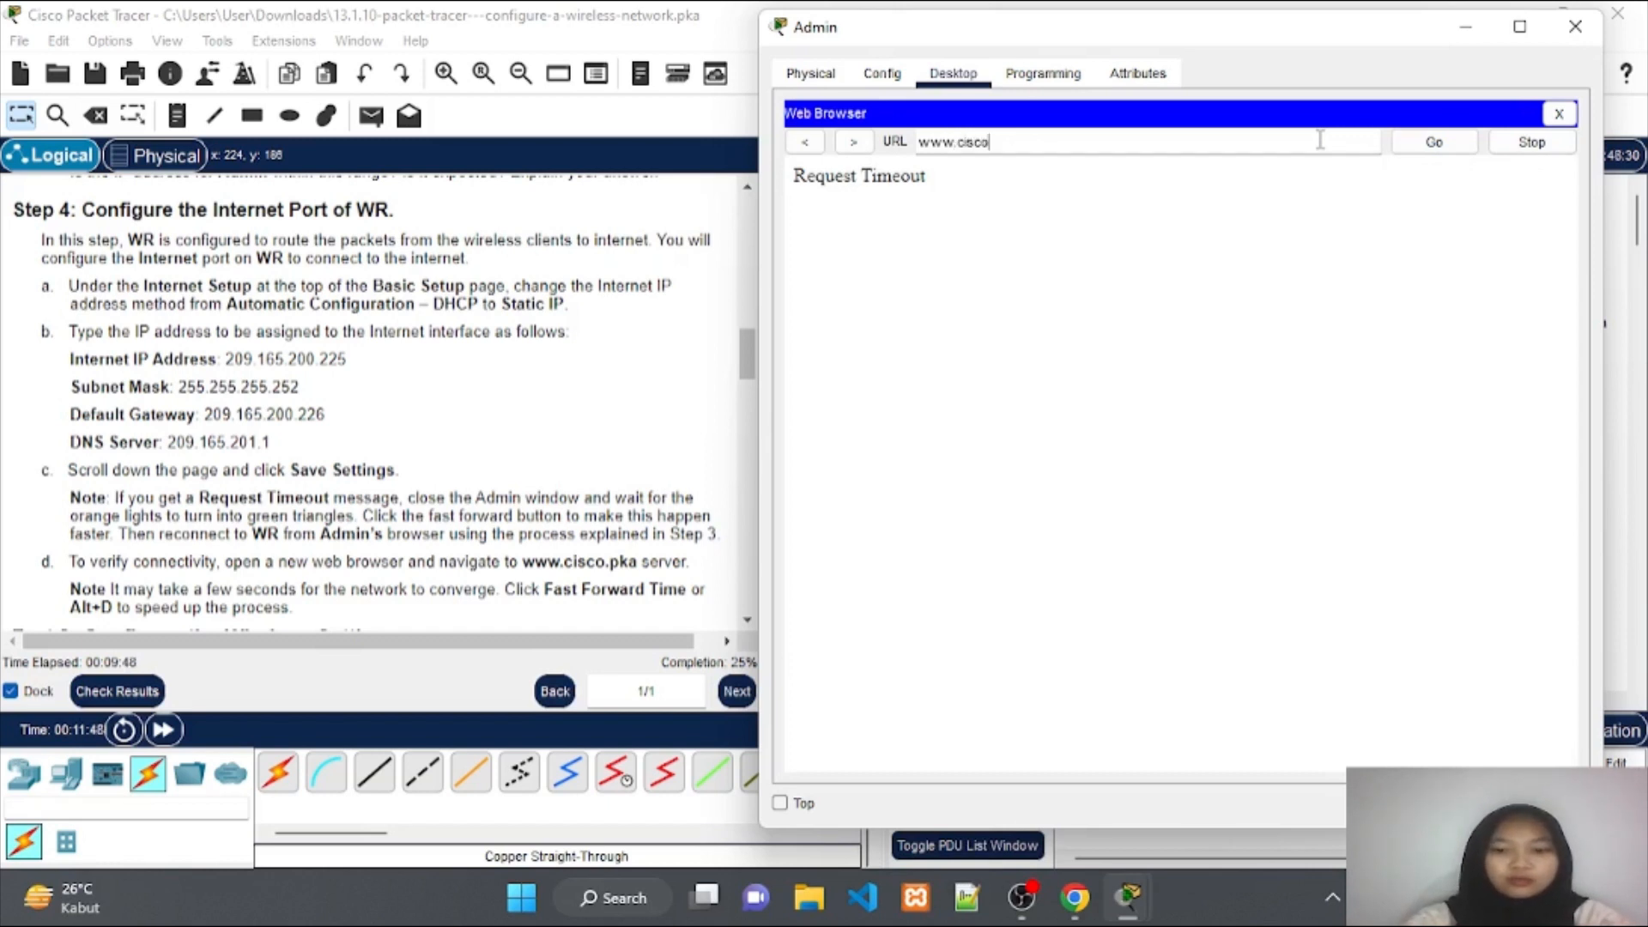
type(".pka")
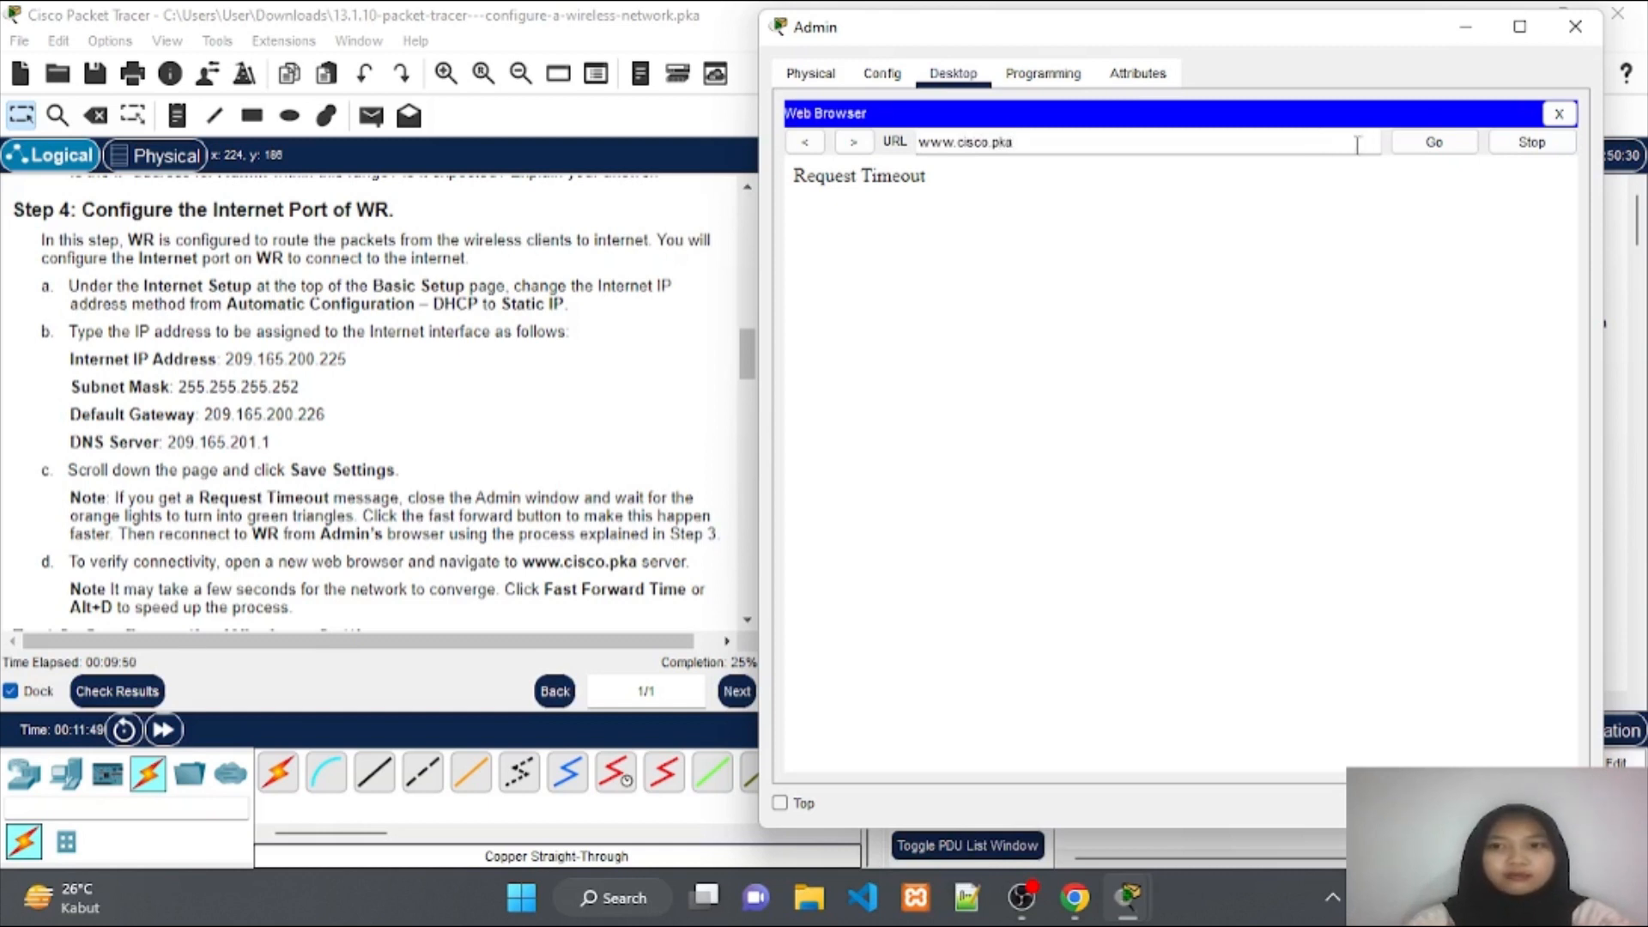
left_click(1428, 143)
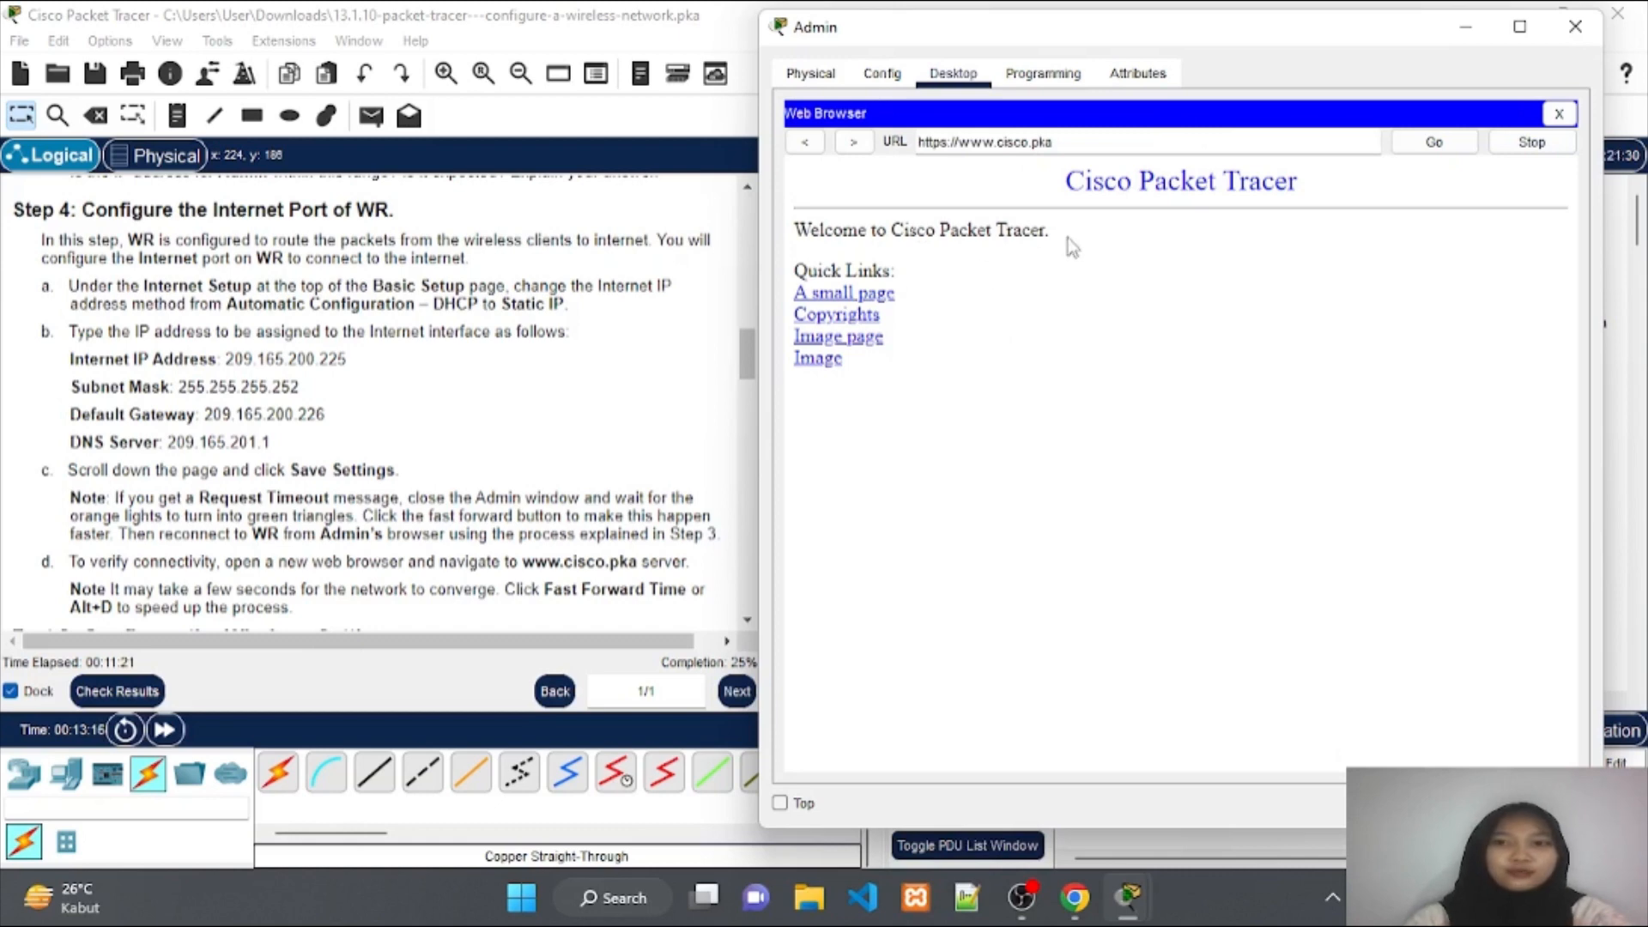
Scroll the instructions down to Part 2, Step 1: Configure the WR SSID.
scroll(331, 444, "down", 1)
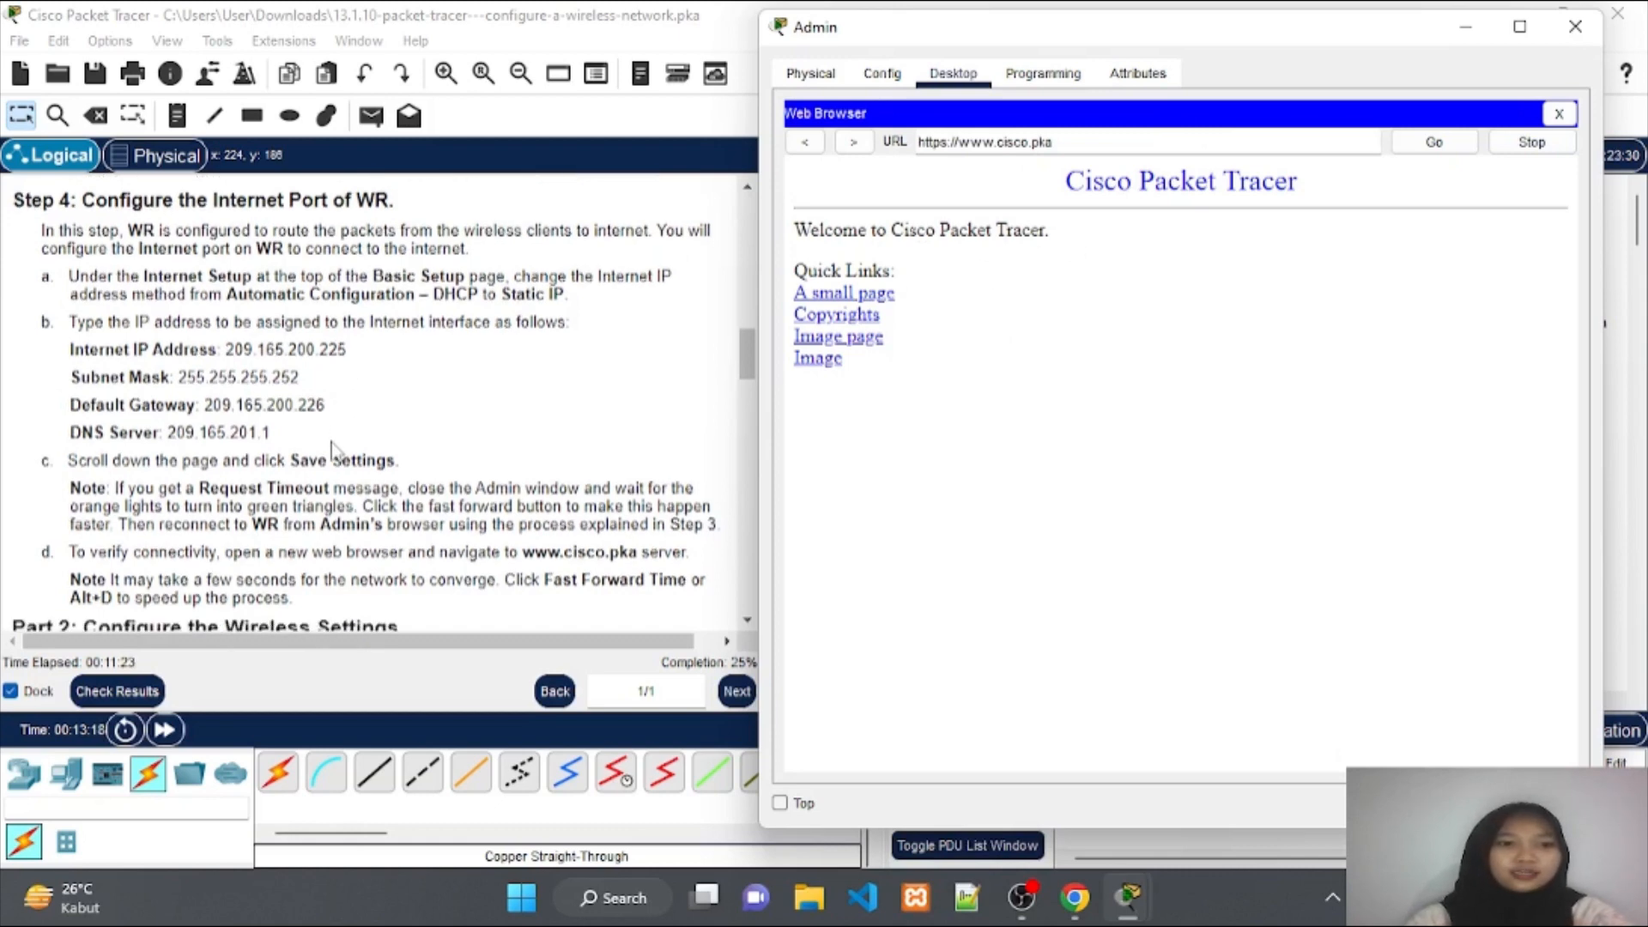
scroll(331, 445, "down", 5)
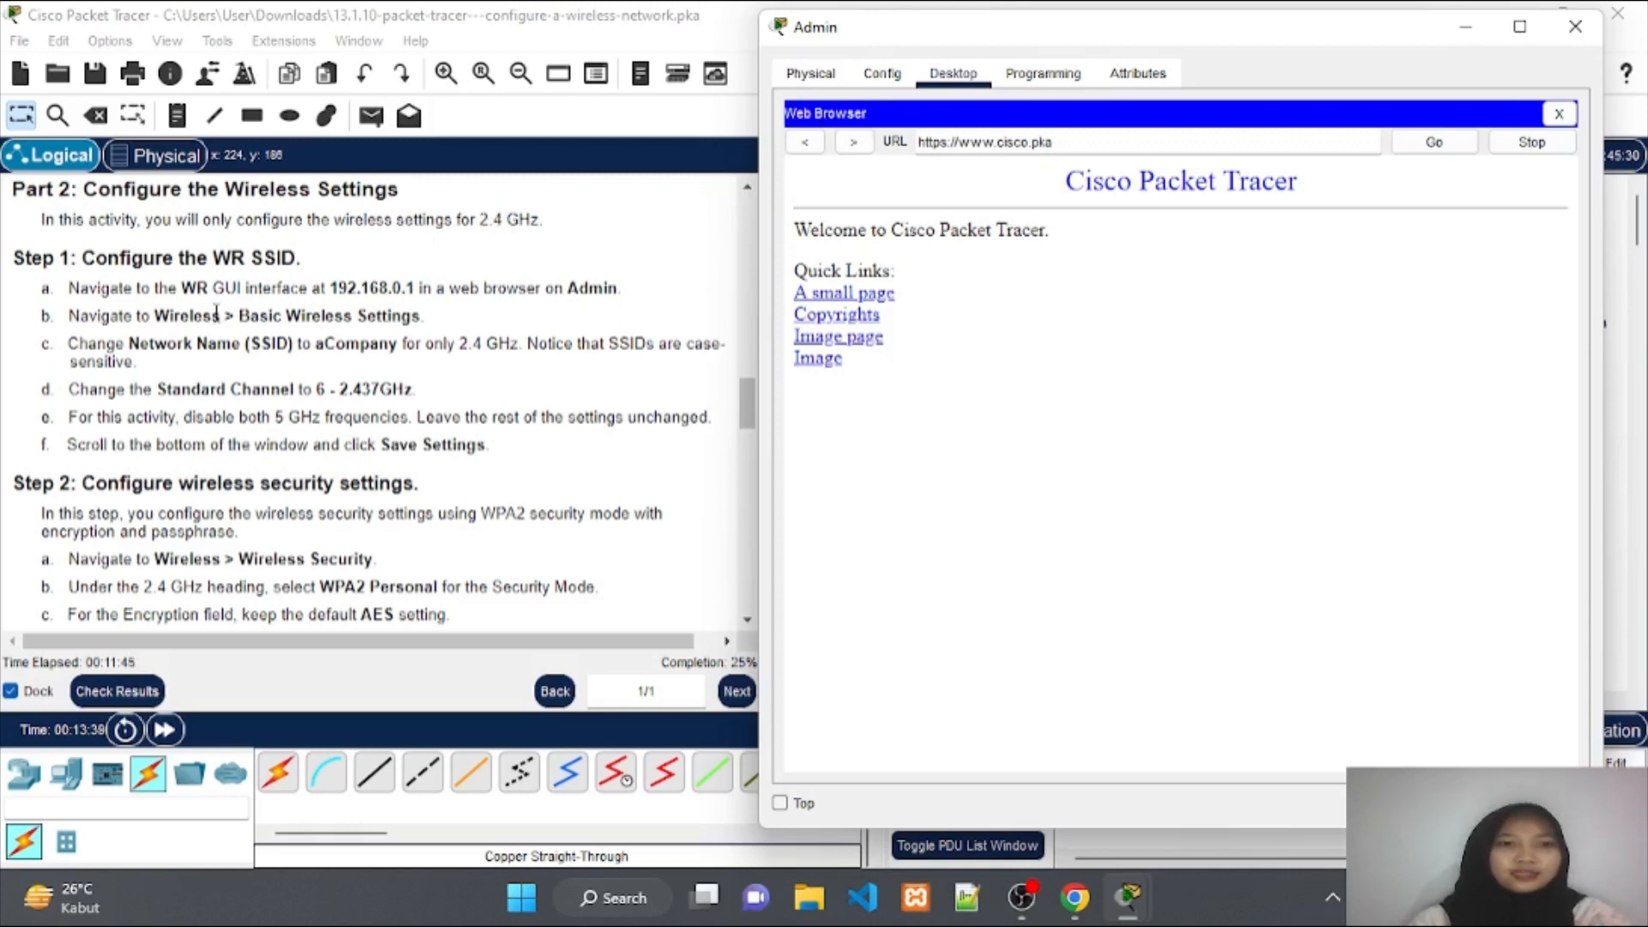
scroll(210, 313, "down", 3)
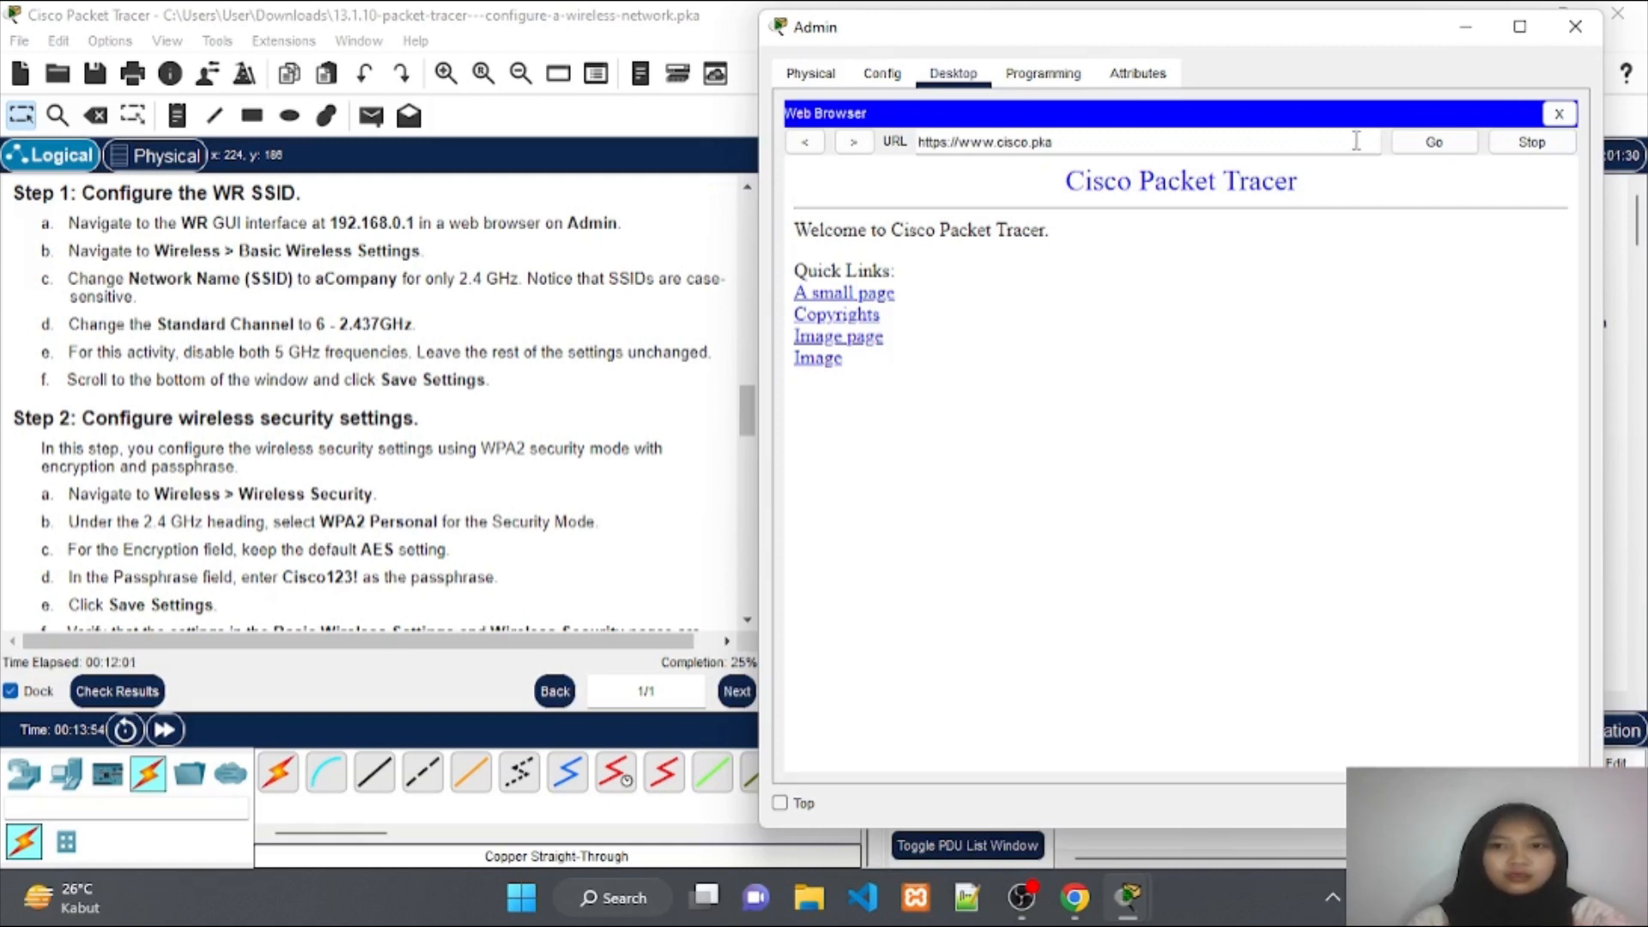
Enter 192.168.0.1 in Admin's browser to load WR's Basic Setup page.
left_click_drag(1308, 145, 917, 144)
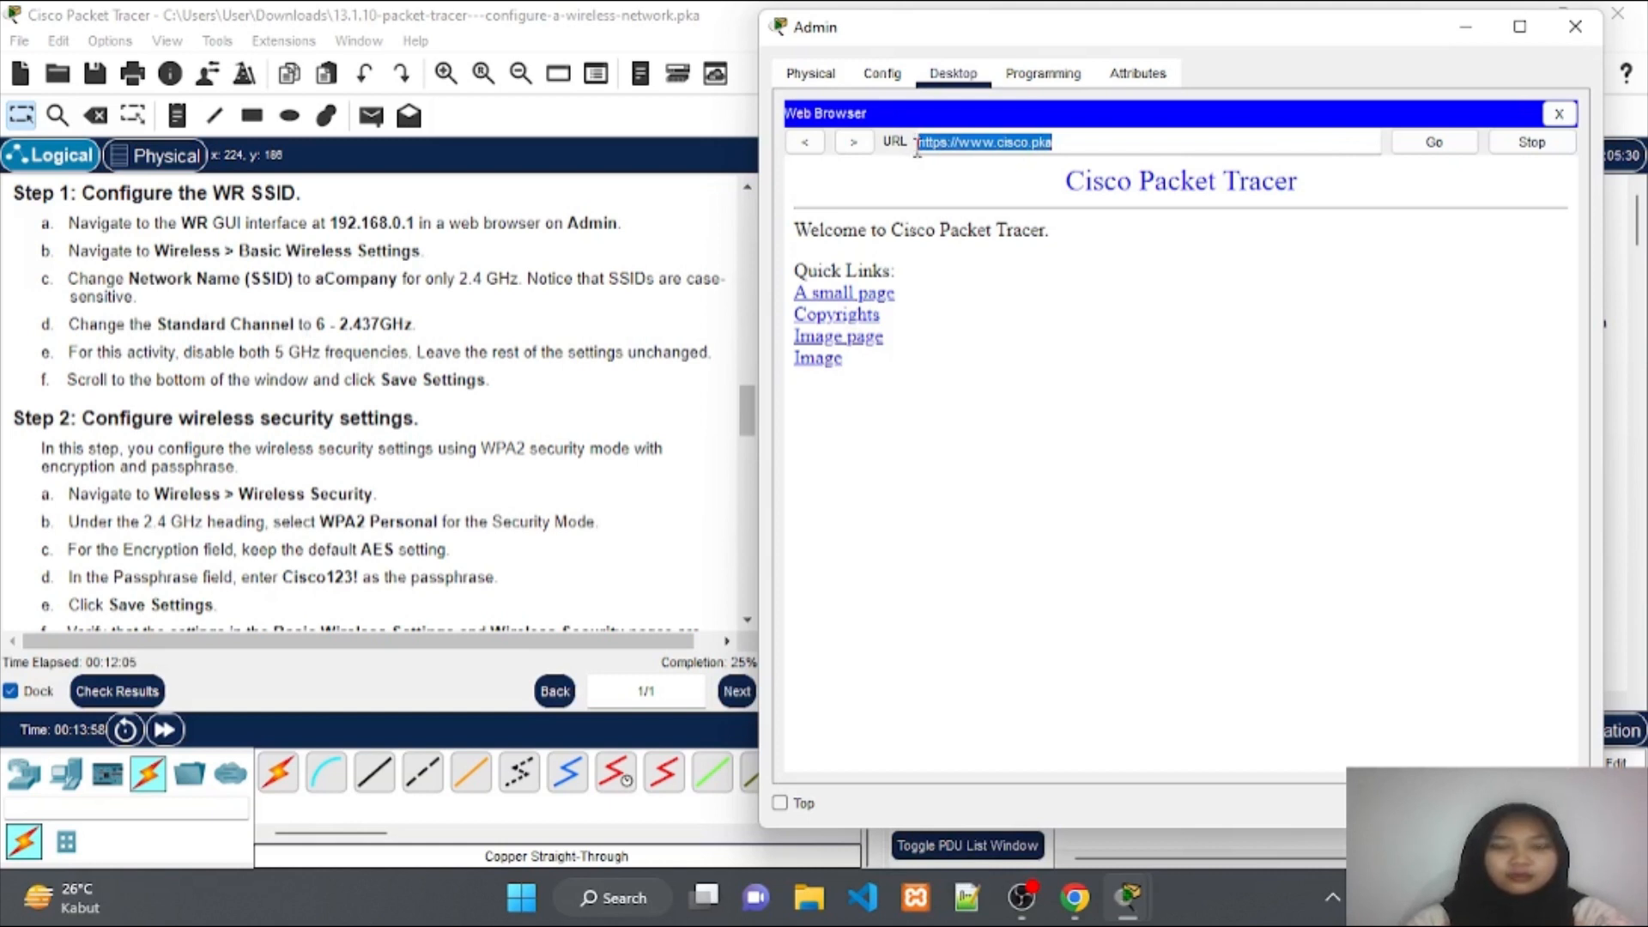
key("BackSpace")
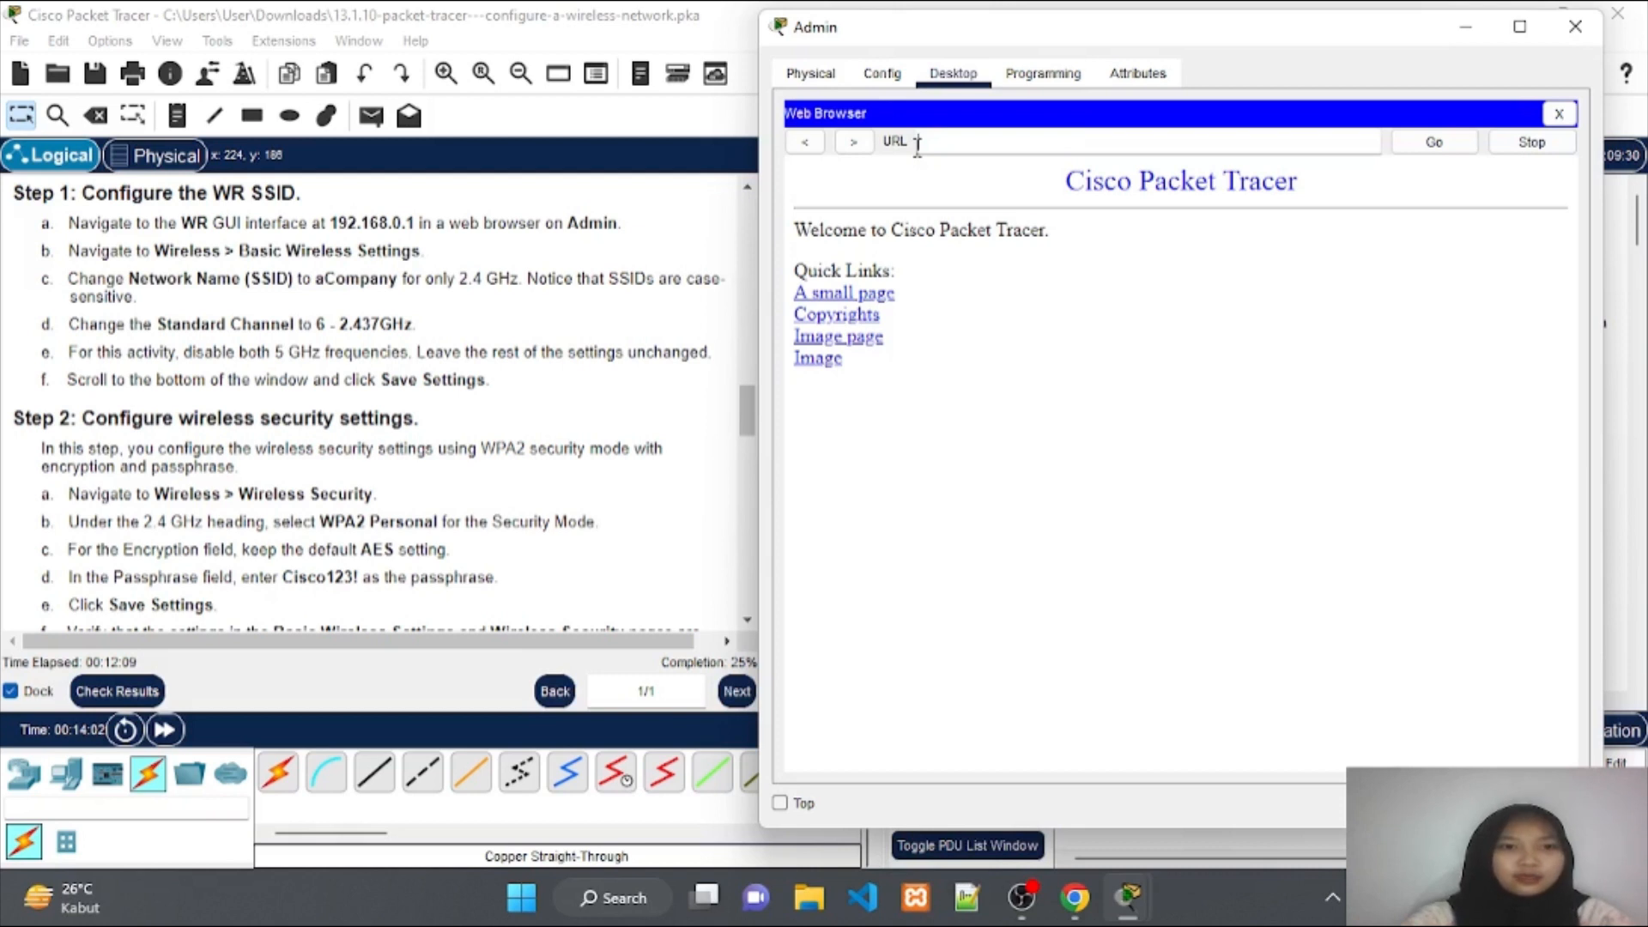
type("192")
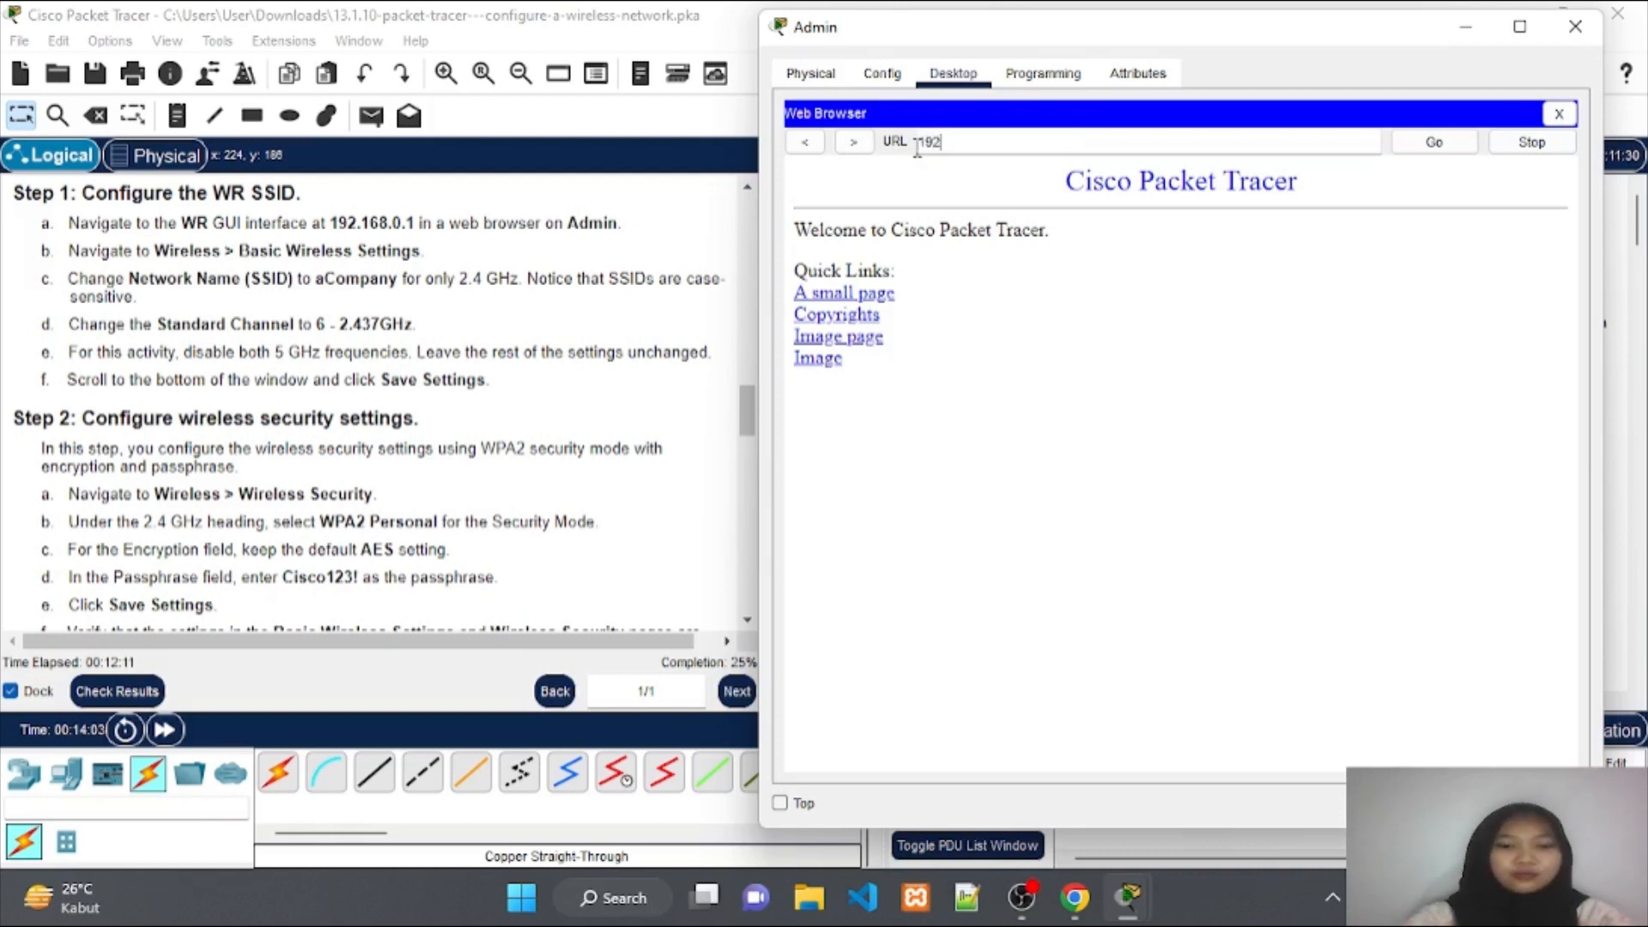
type(".16")
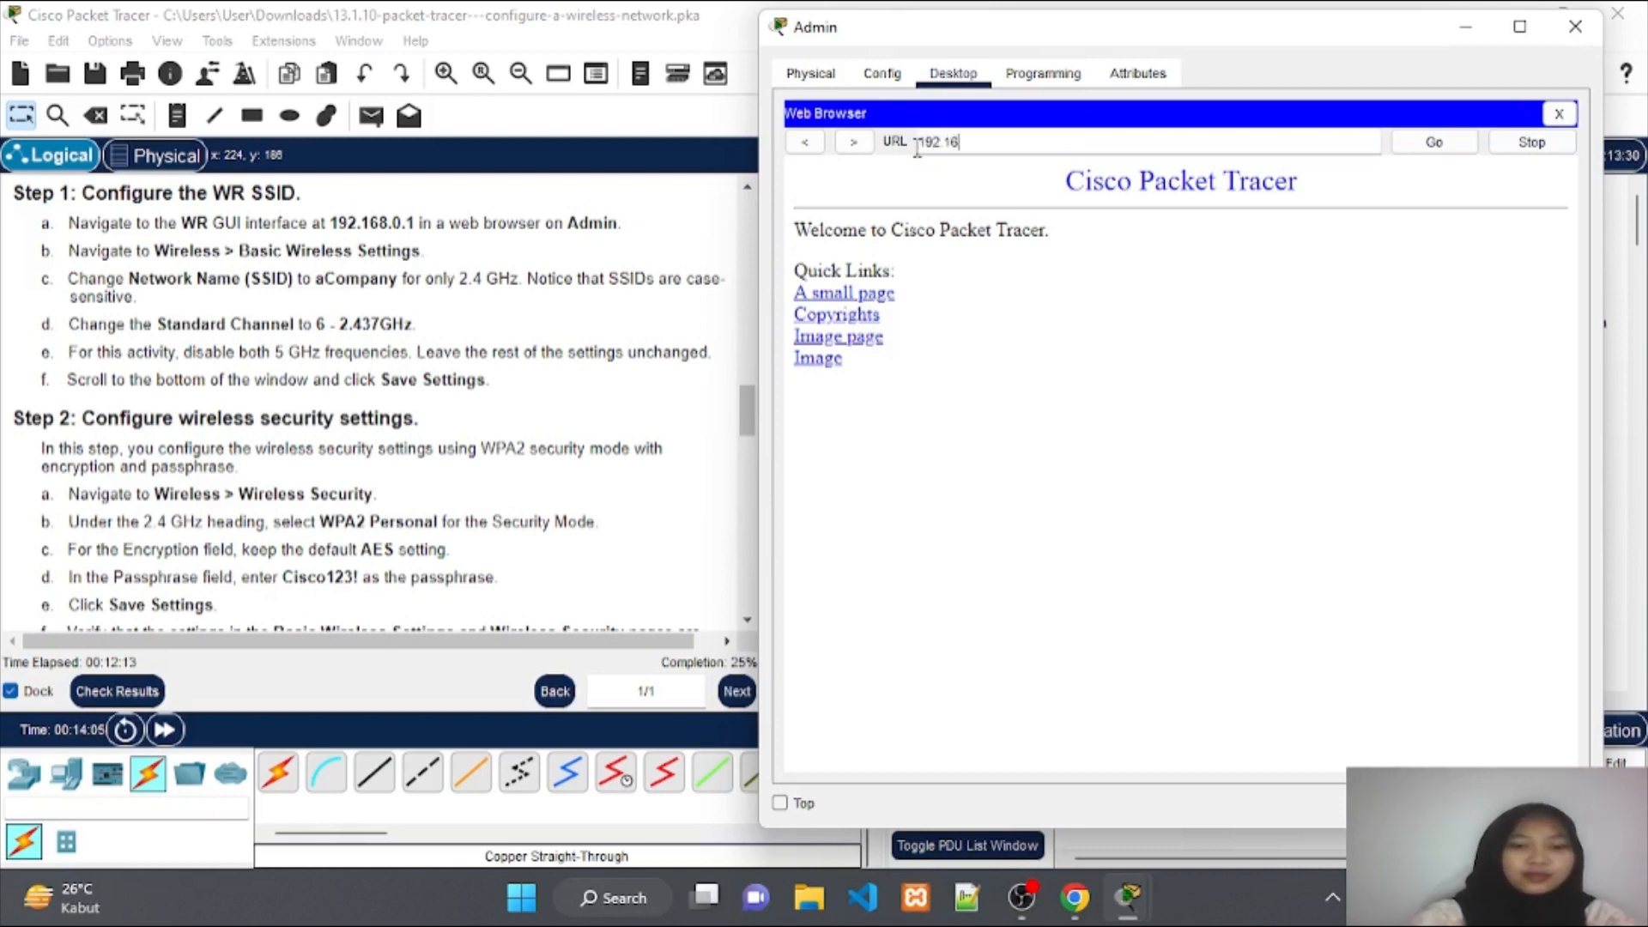
type("8.0.1")
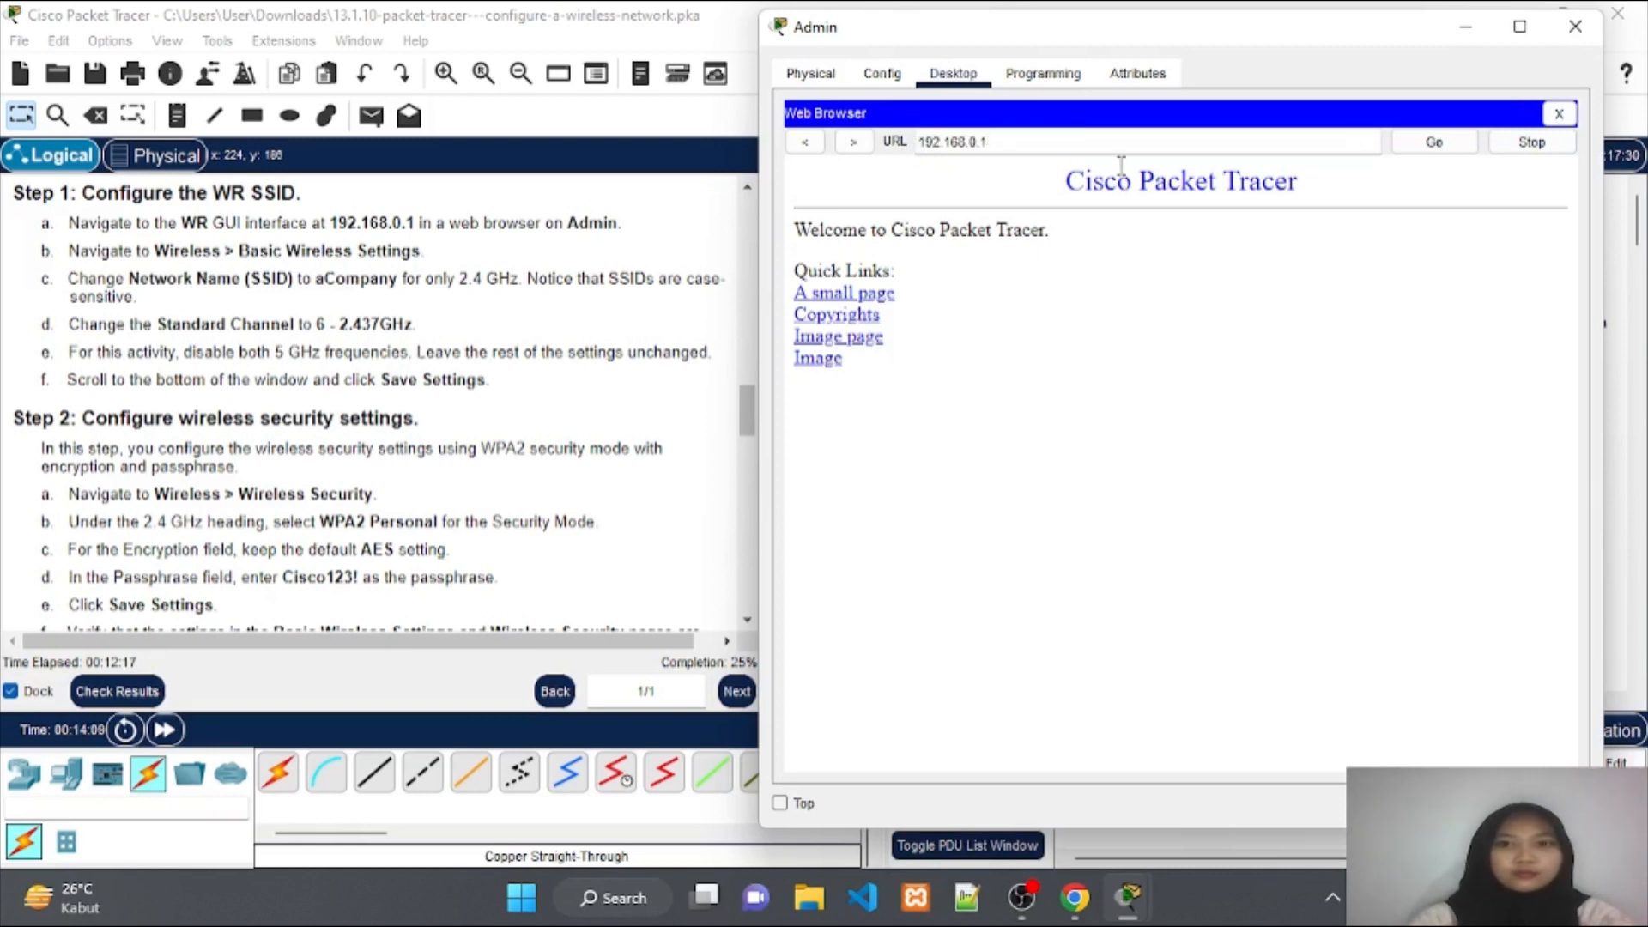
left_click(1418, 153)
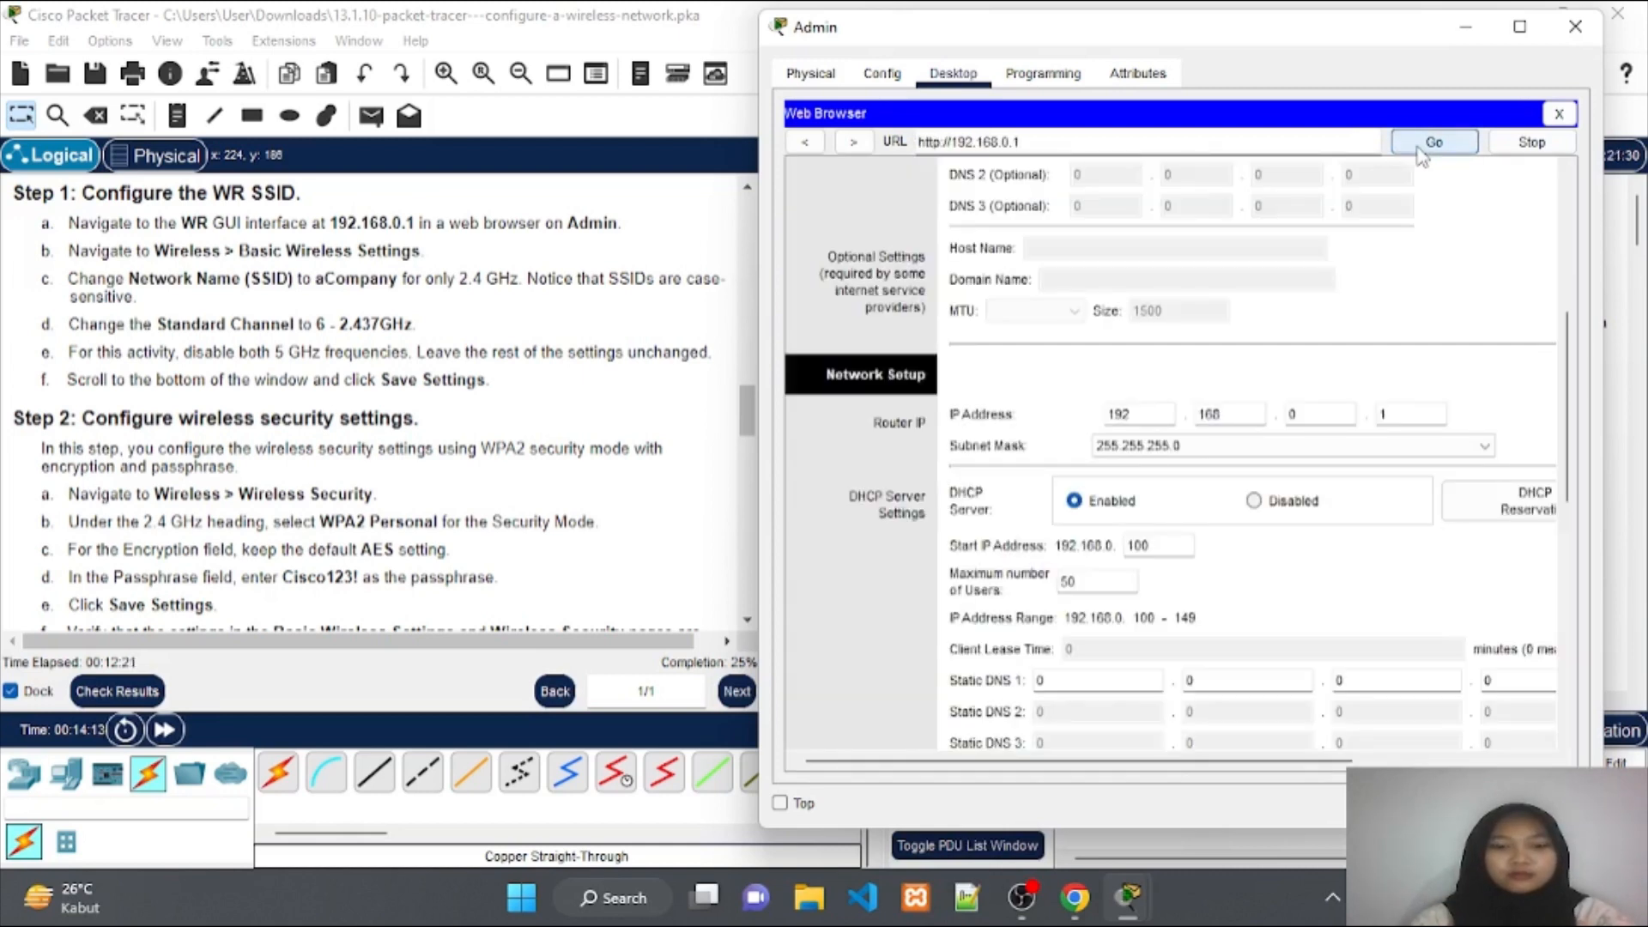
scroll(1176, 349, "up", 5)
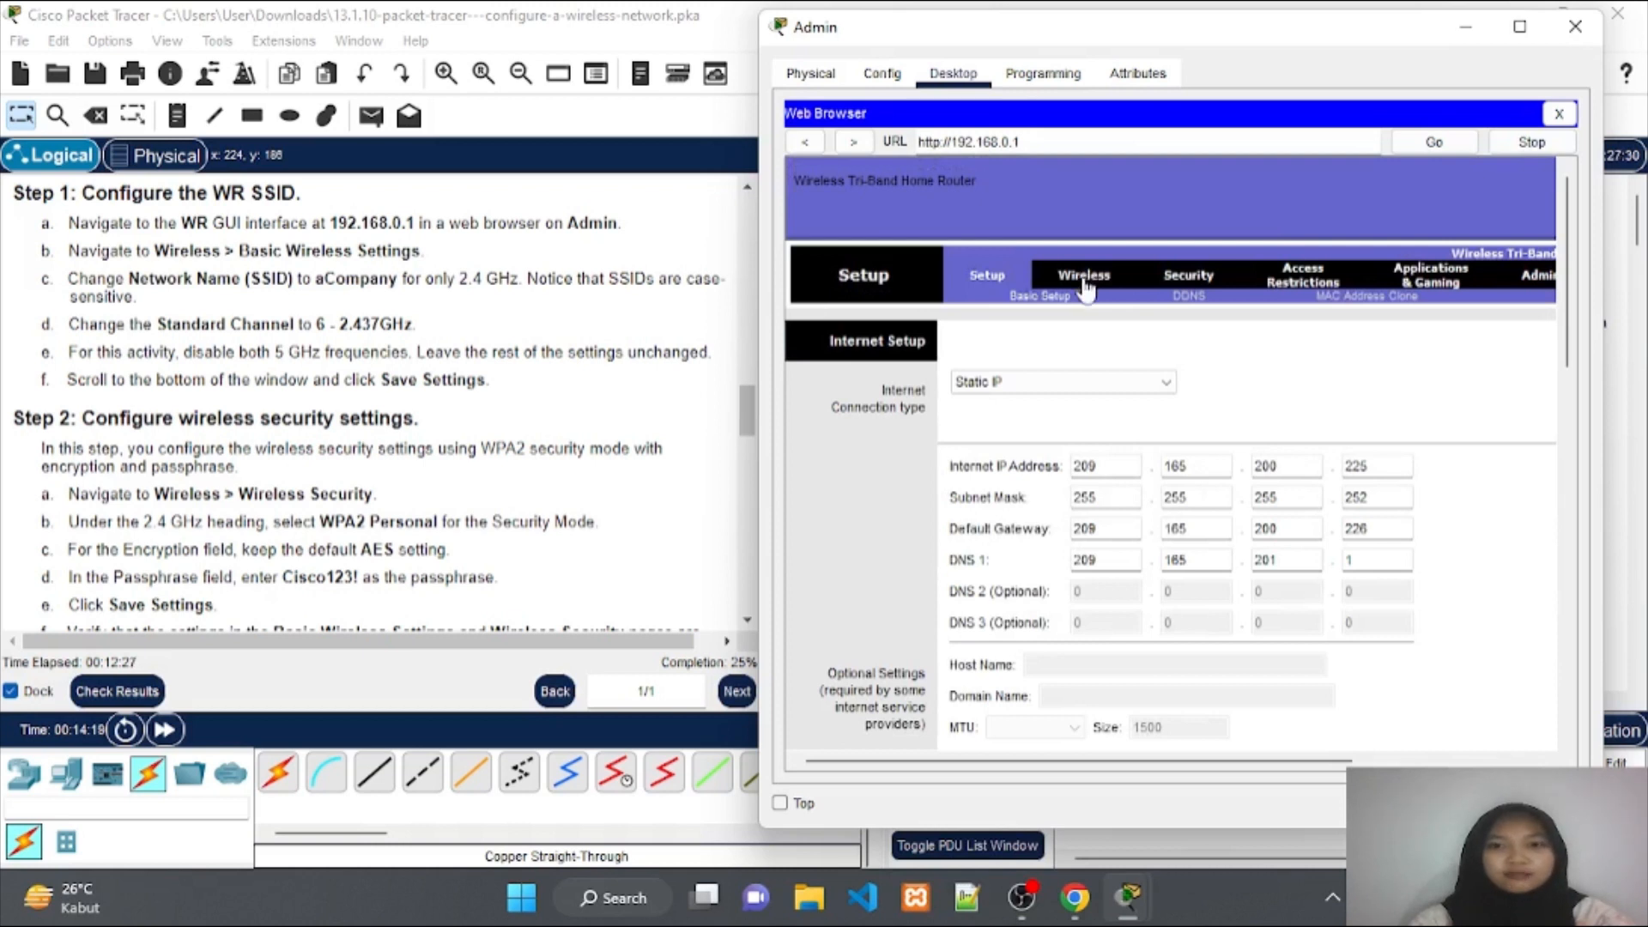
Go to WR's Basic Wireless Settings and review the 2.4 GHz network mode options.
left_click(1083, 276)
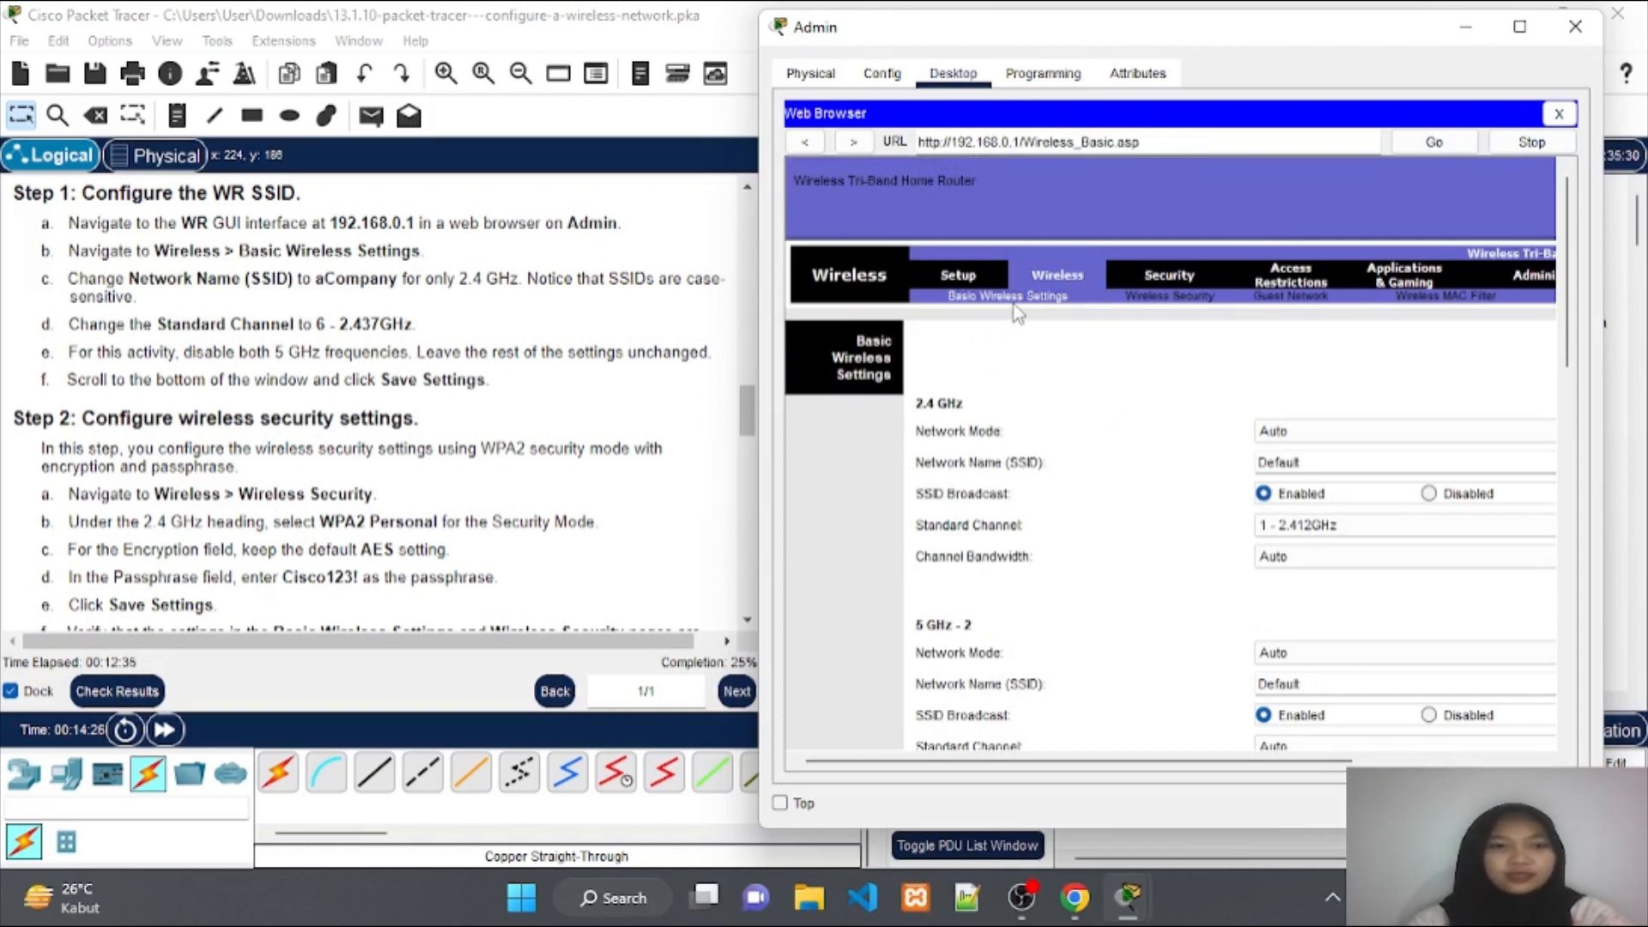
scroll(1029, 412, "down", 1)
scroll(1033, 419, "down", 2)
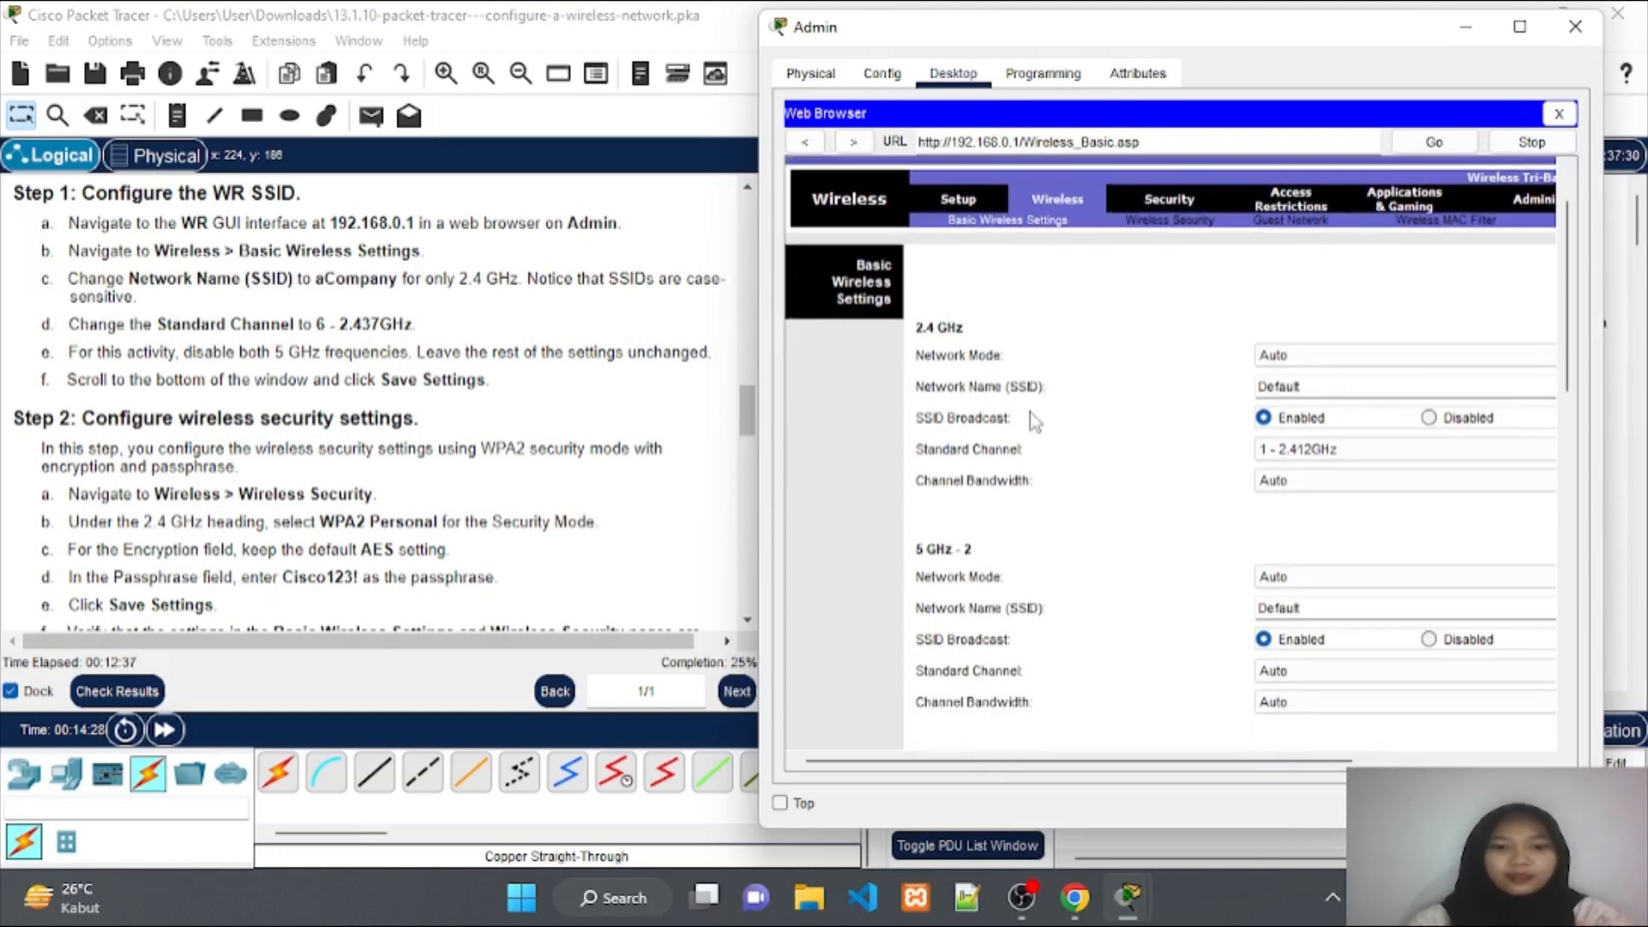
scroll(1029, 412, "down", 1)
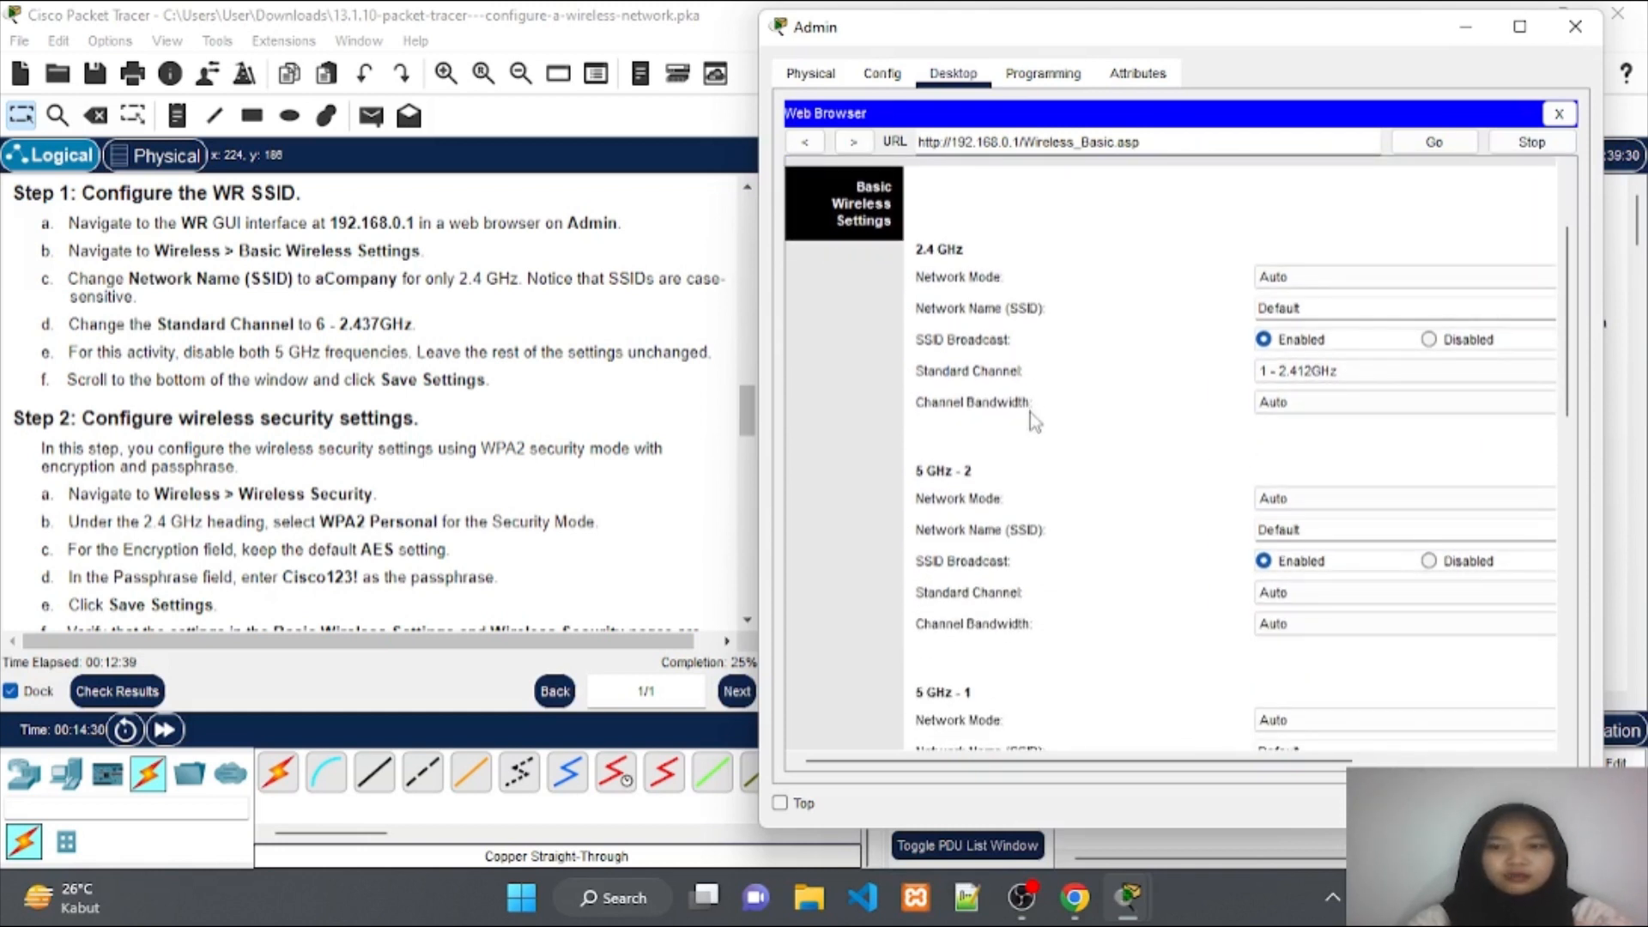
scroll(1029, 412, "up", 1)
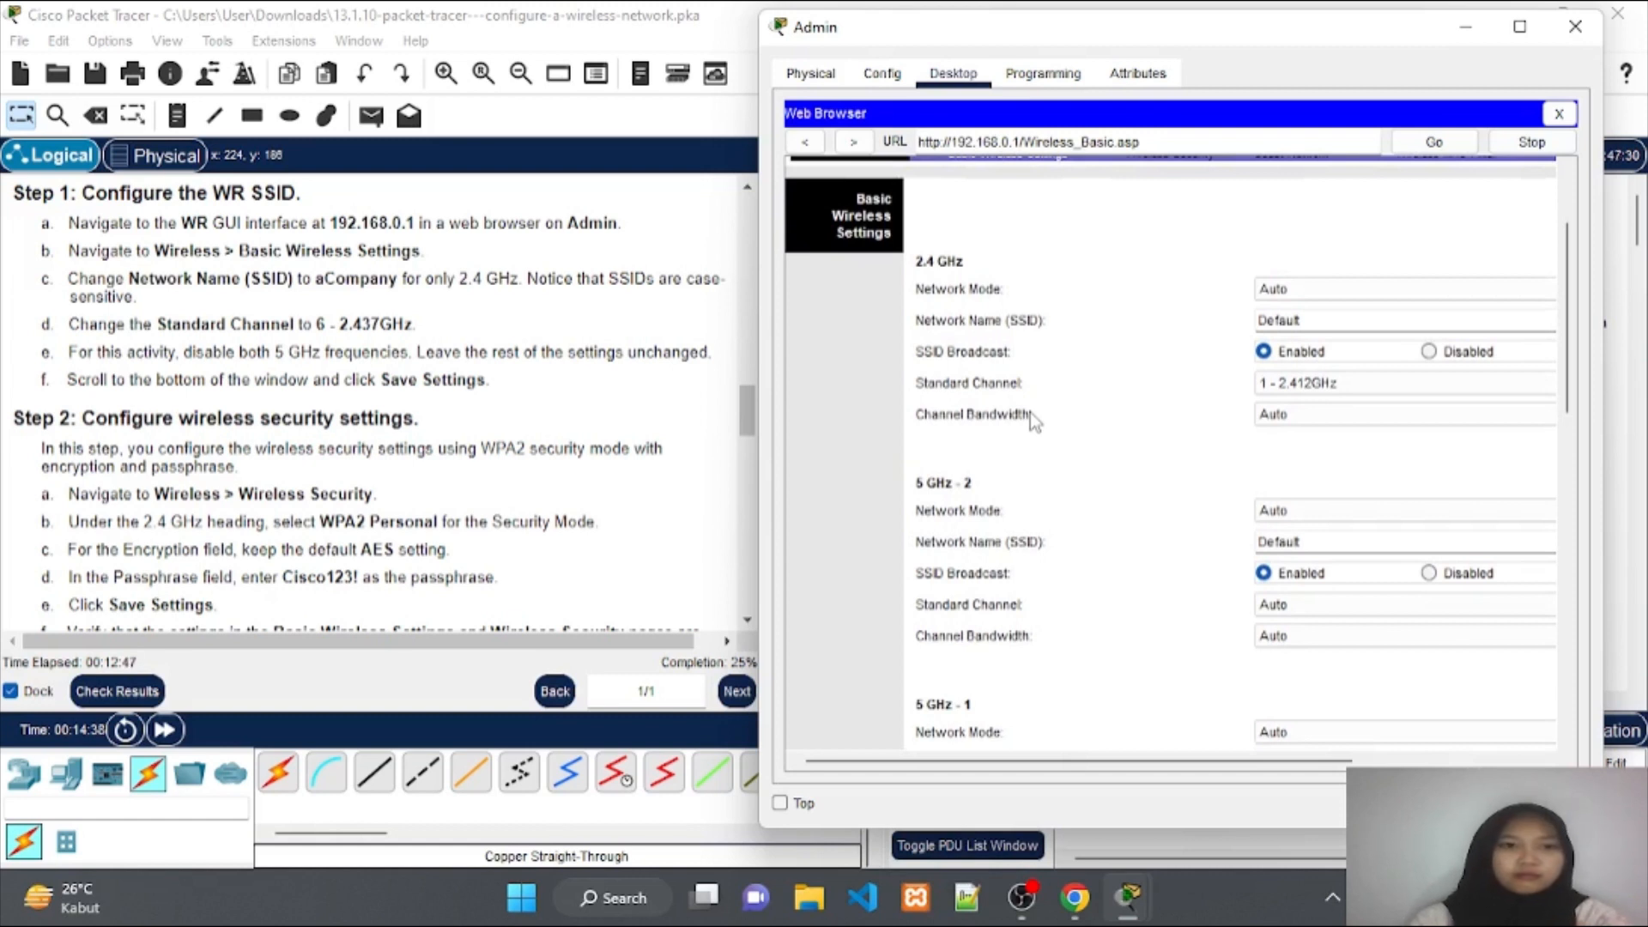
left_click(1329, 290)
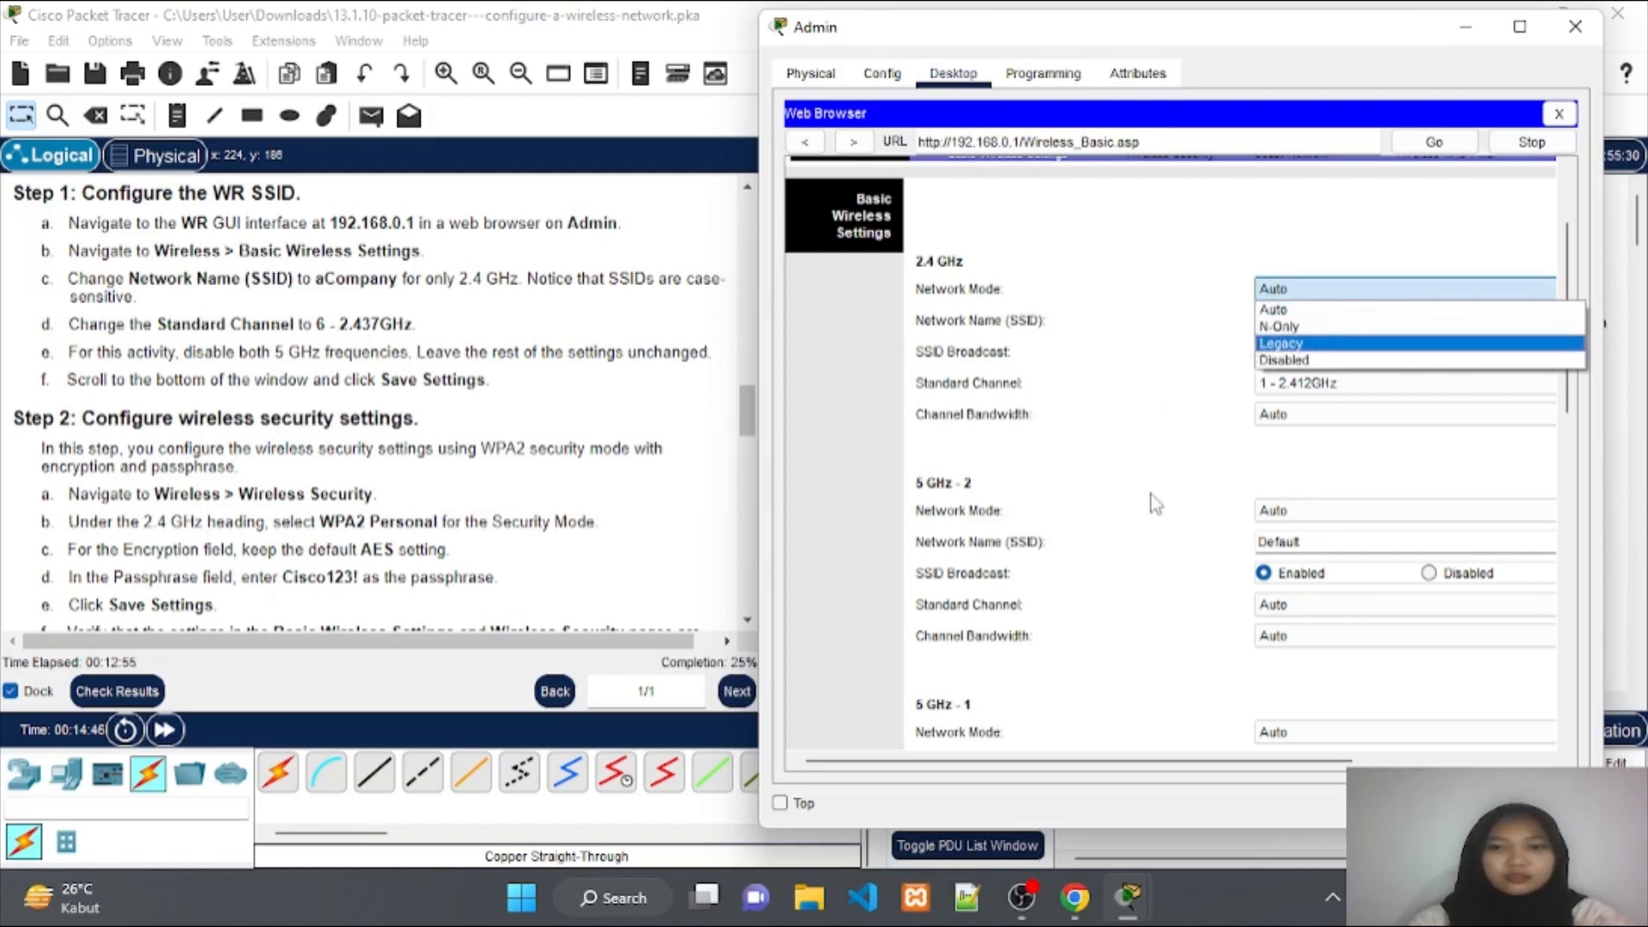
Keep 2.4 GHz mode Auto, rename SSID Default to aCompany, and choose channel 6 - 2.437GHz.
left_click(1156, 504)
left_click(1305, 323)
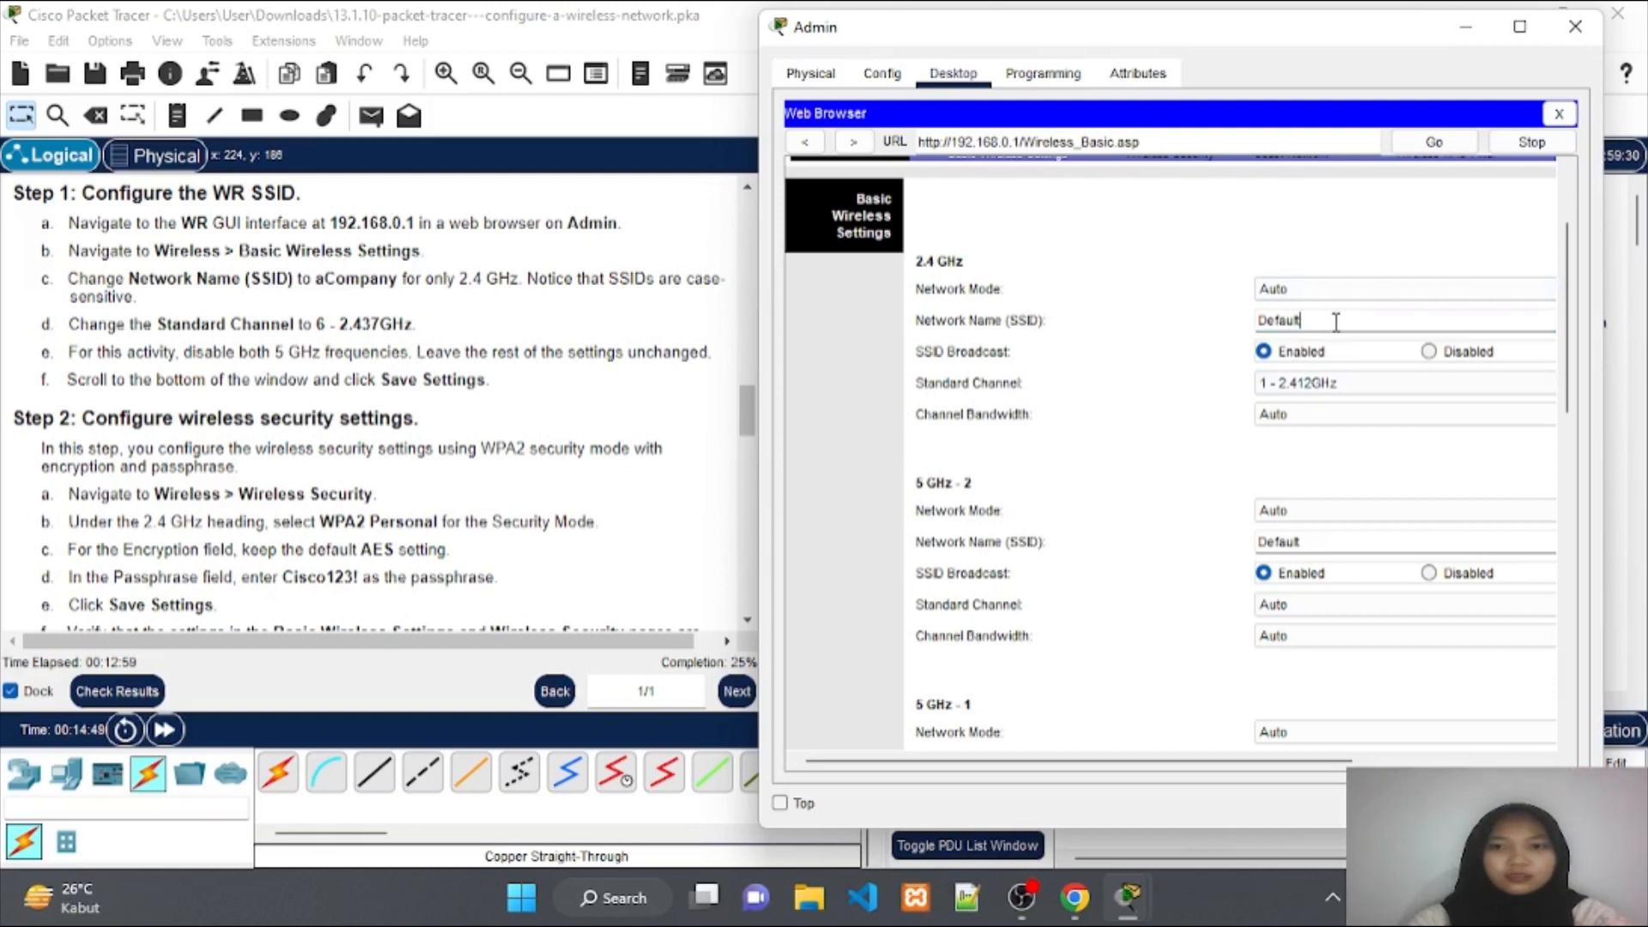
left_click_drag(1331, 321, 1246, 328)
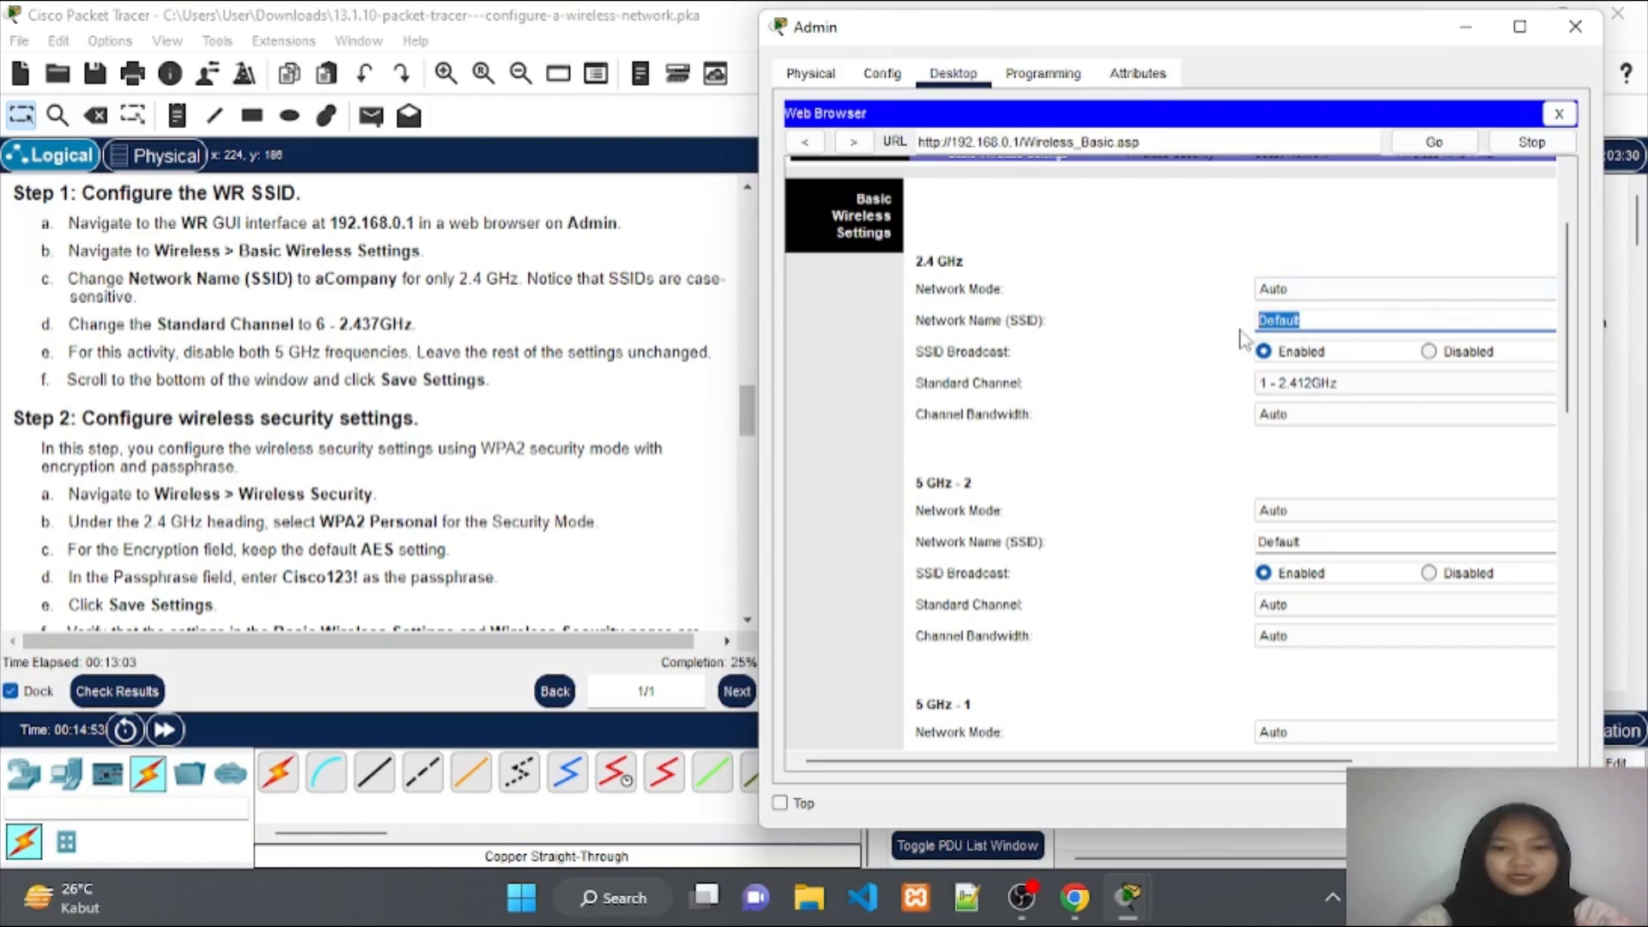
type("a")
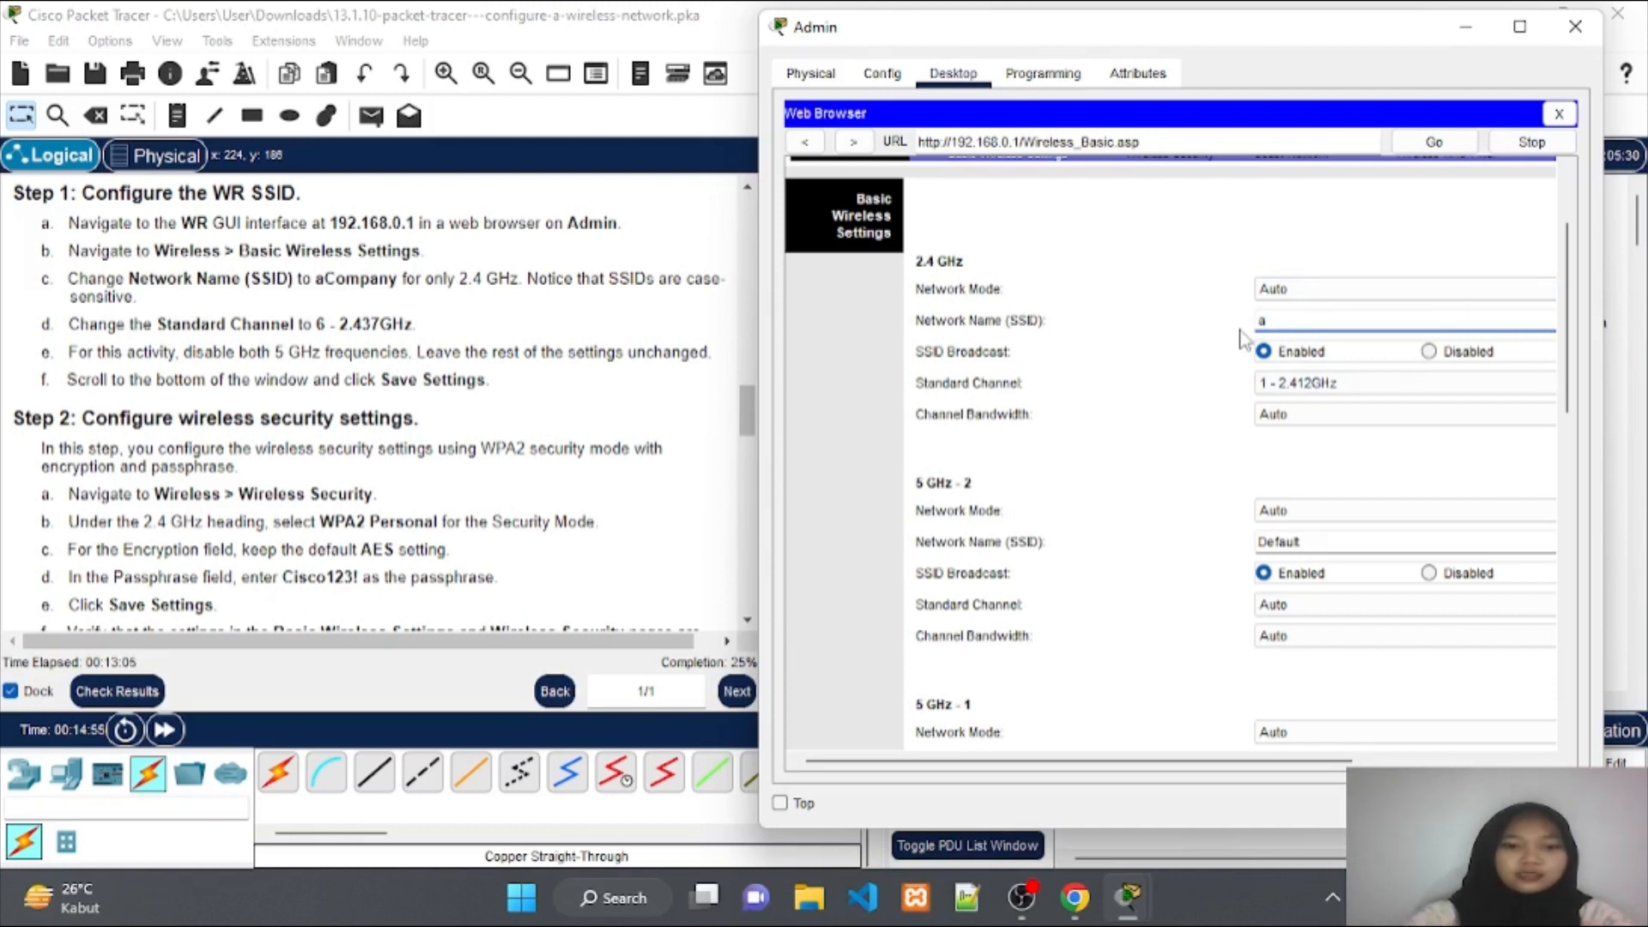
type("Com")
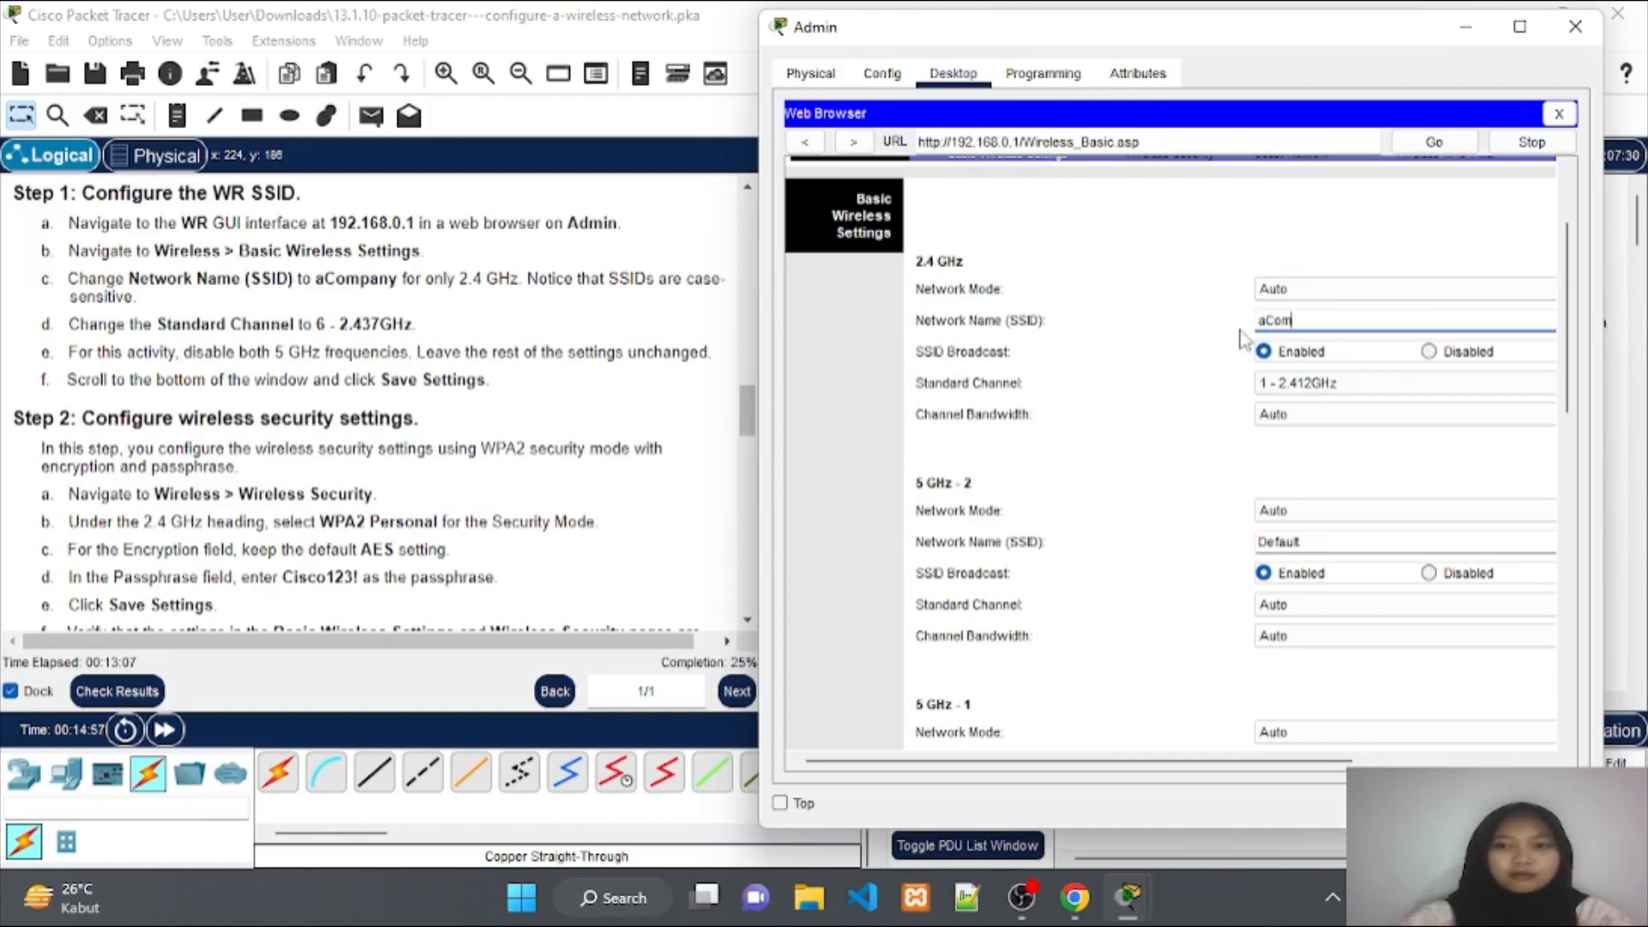
type("pany")
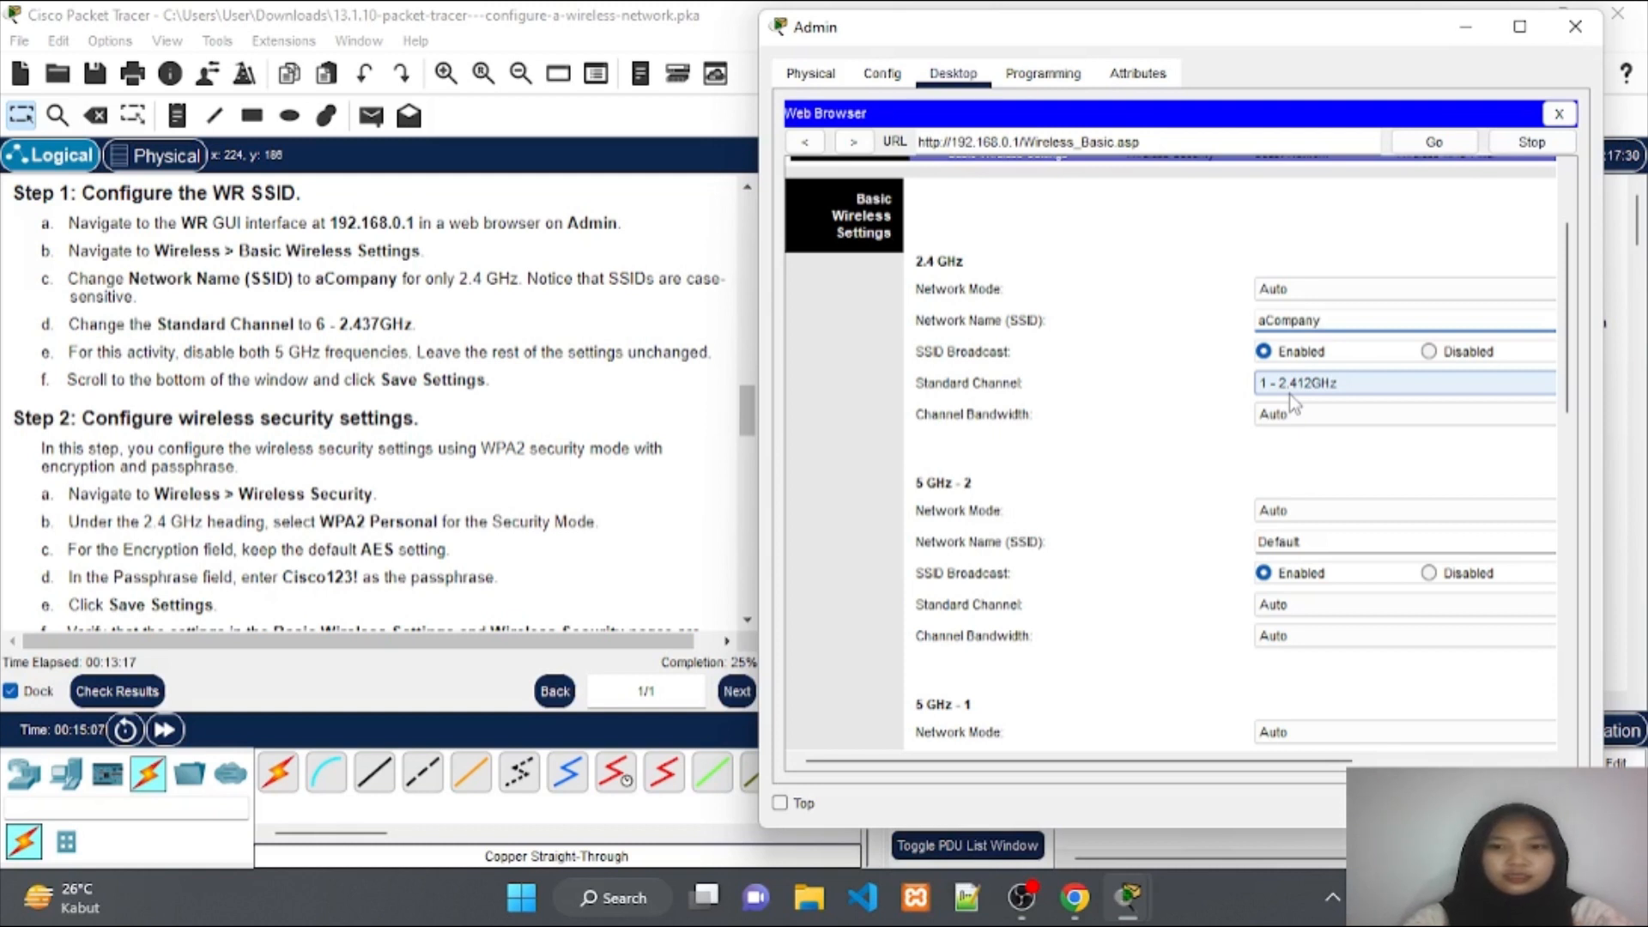
left_click(1289, 392)
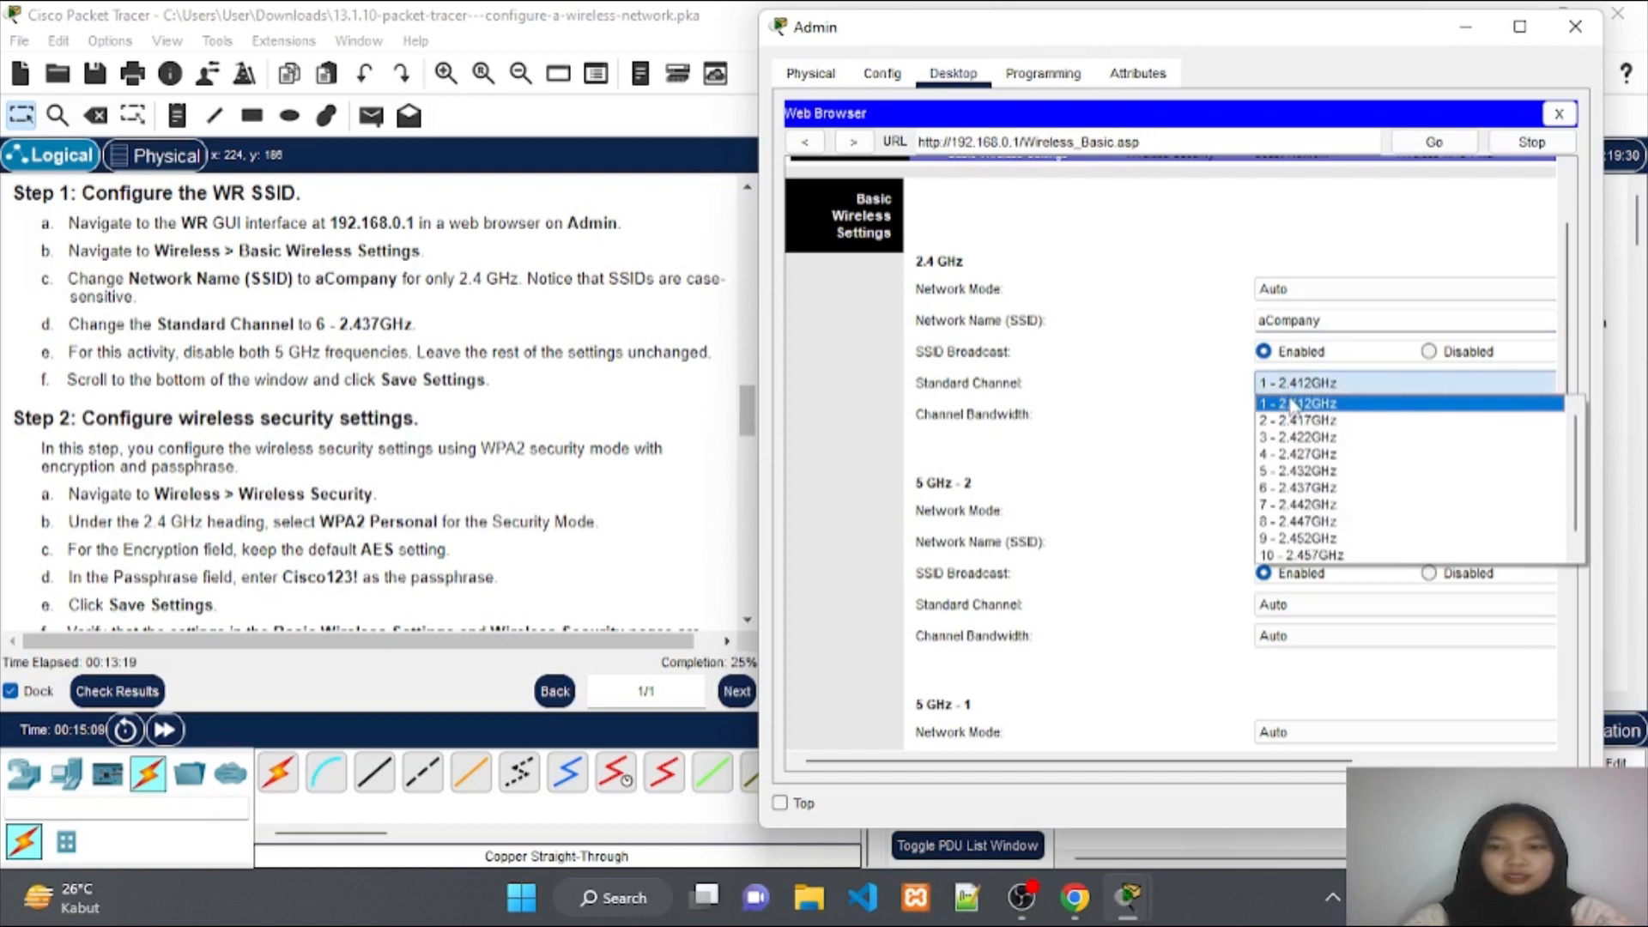
left_click(1302, 488)
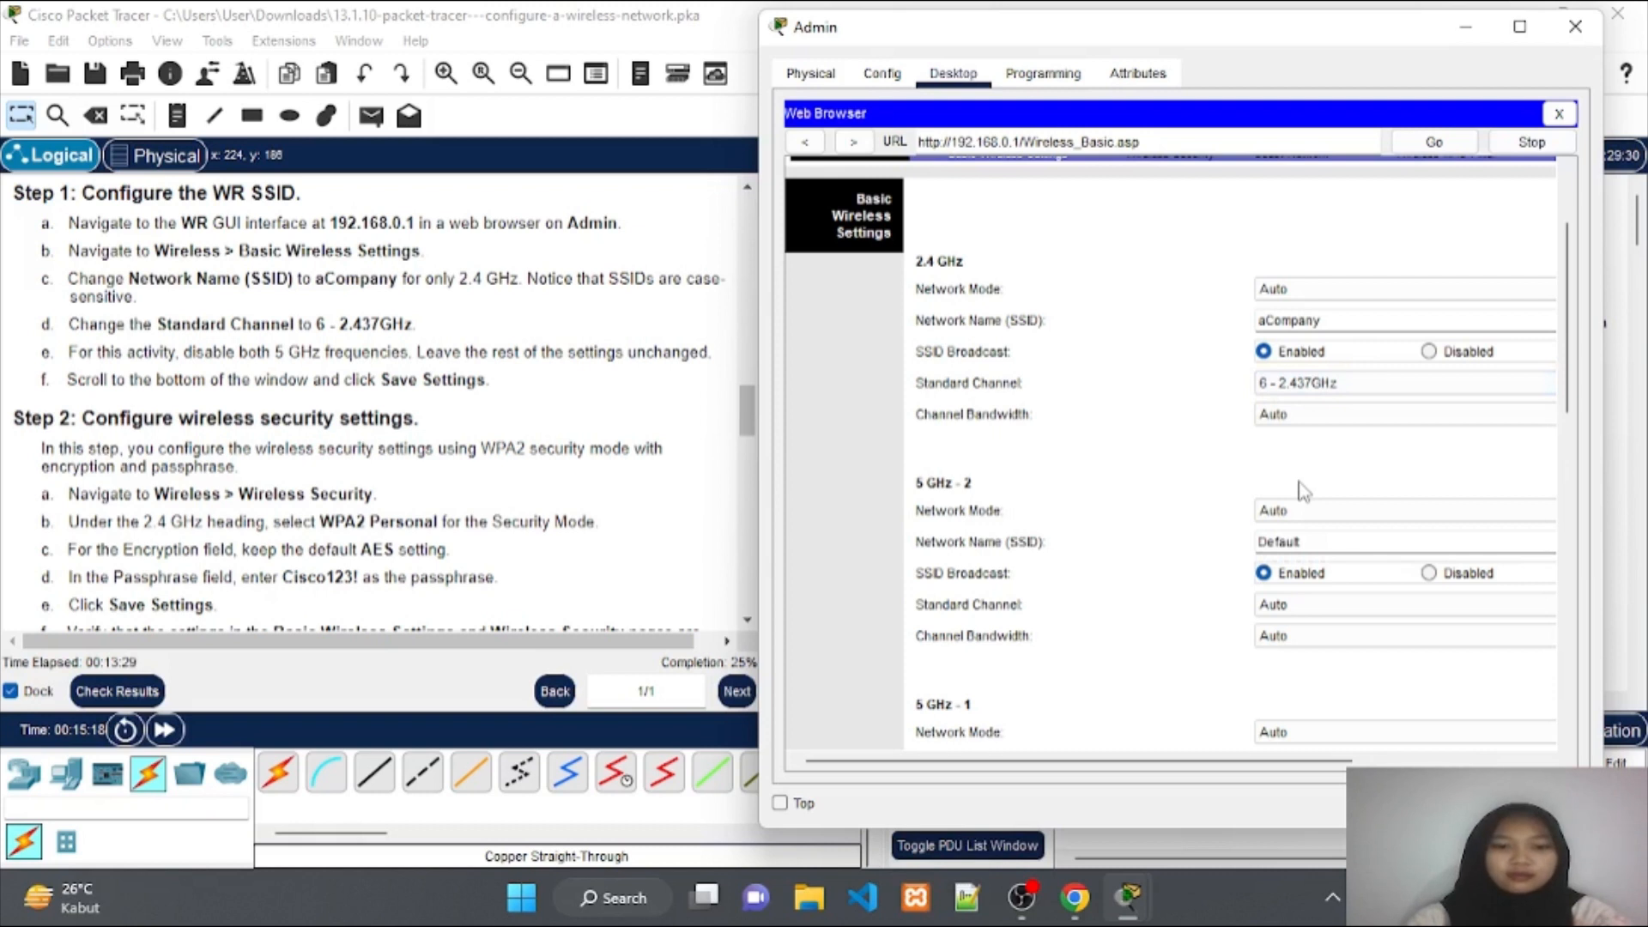
scroll(1319, 474, "down", 3)
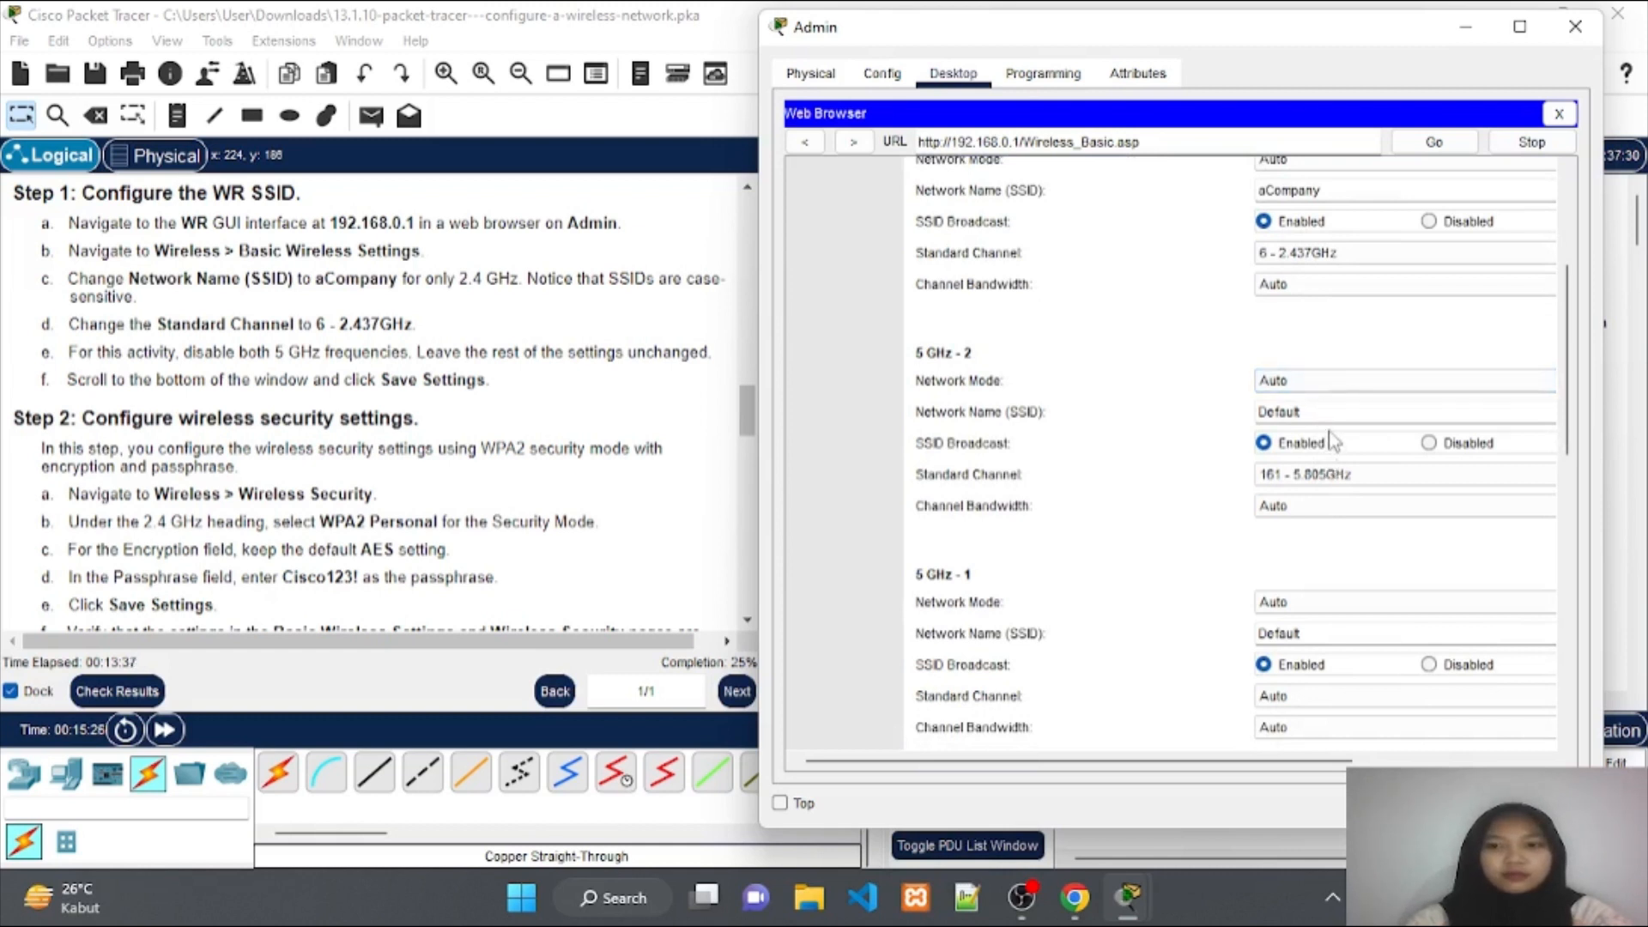
Set Network Mode to Disabled for both the 5 GHz - 2 and 5 GHz - 1 radios.
left_click(1332, 385)
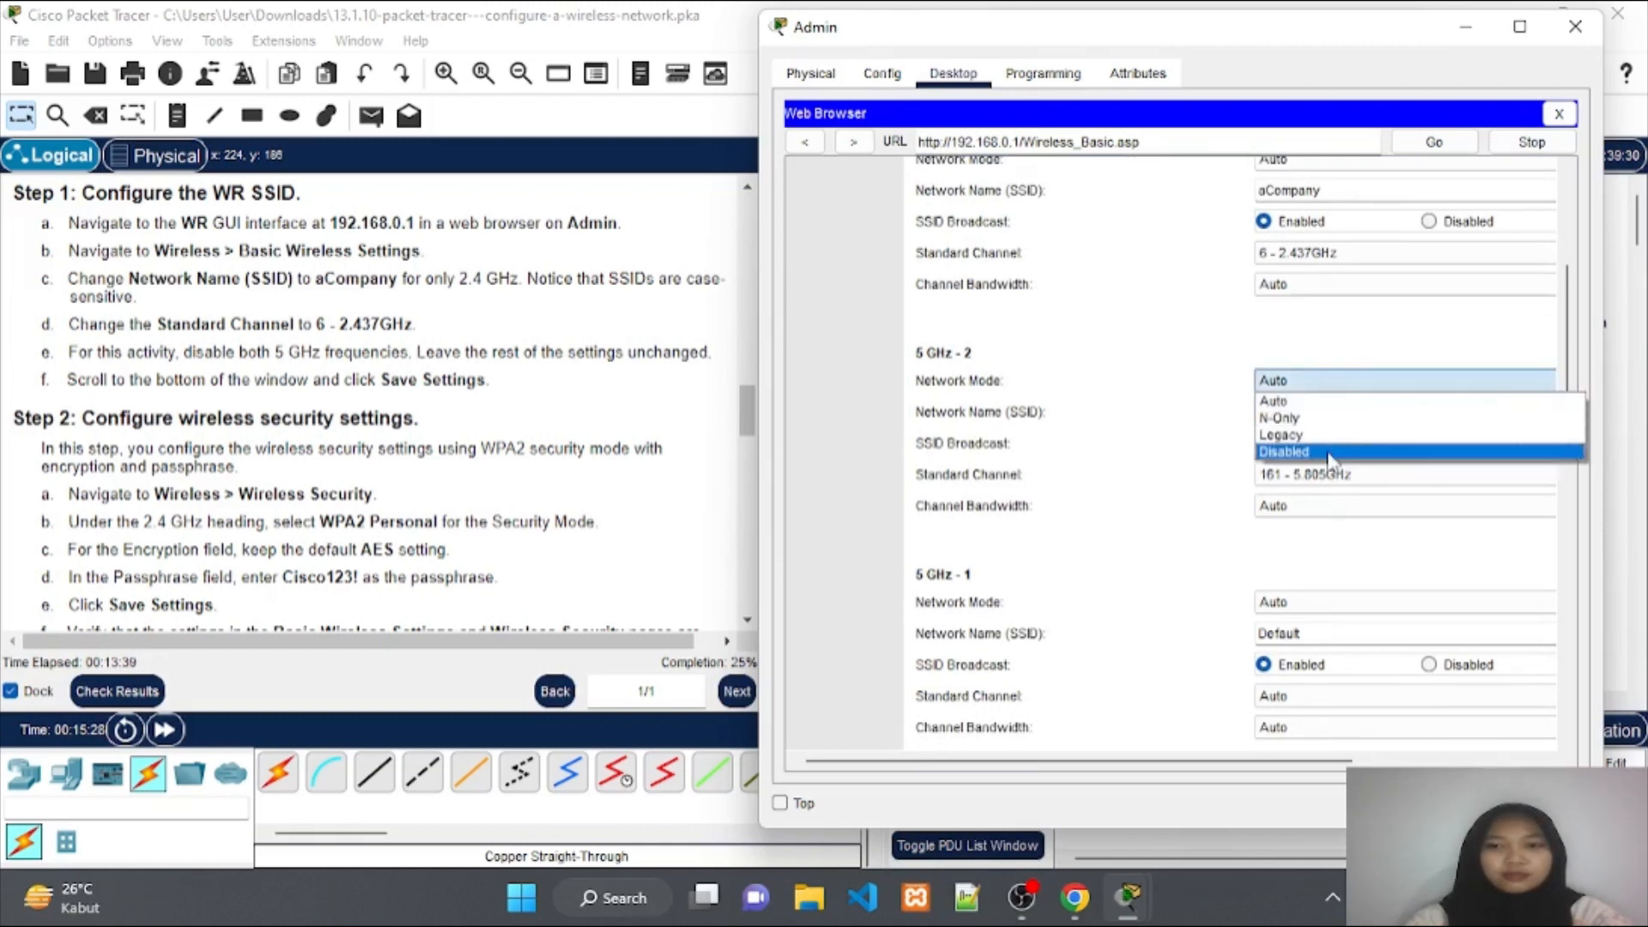
left_click(1328, 453)
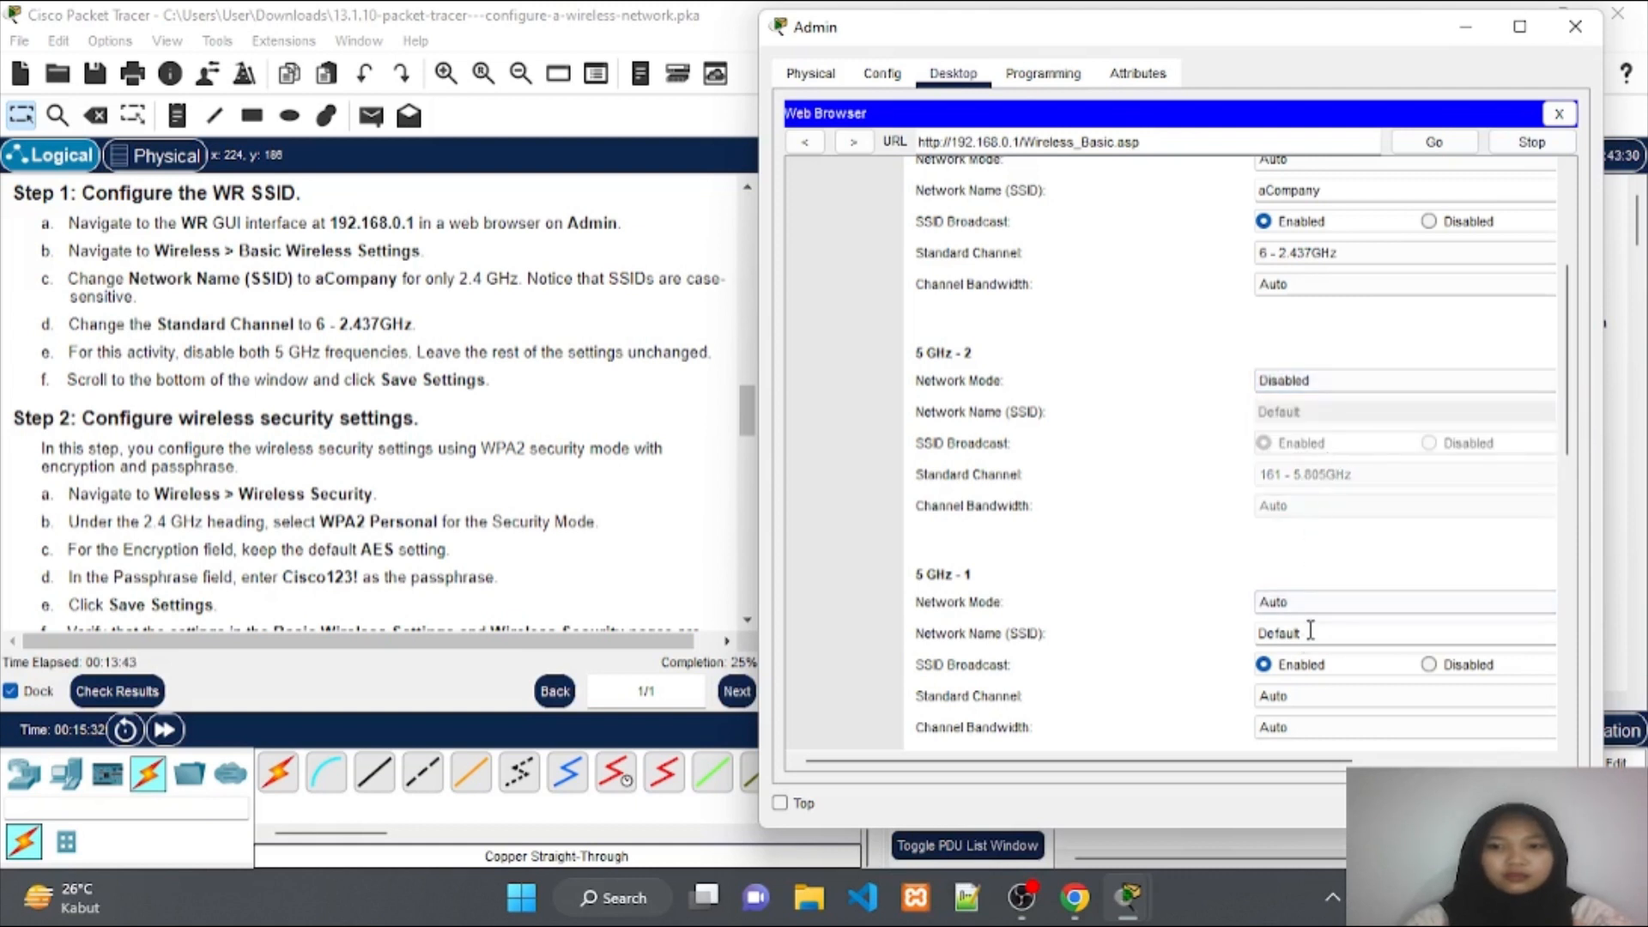
left_click(1317, 603)
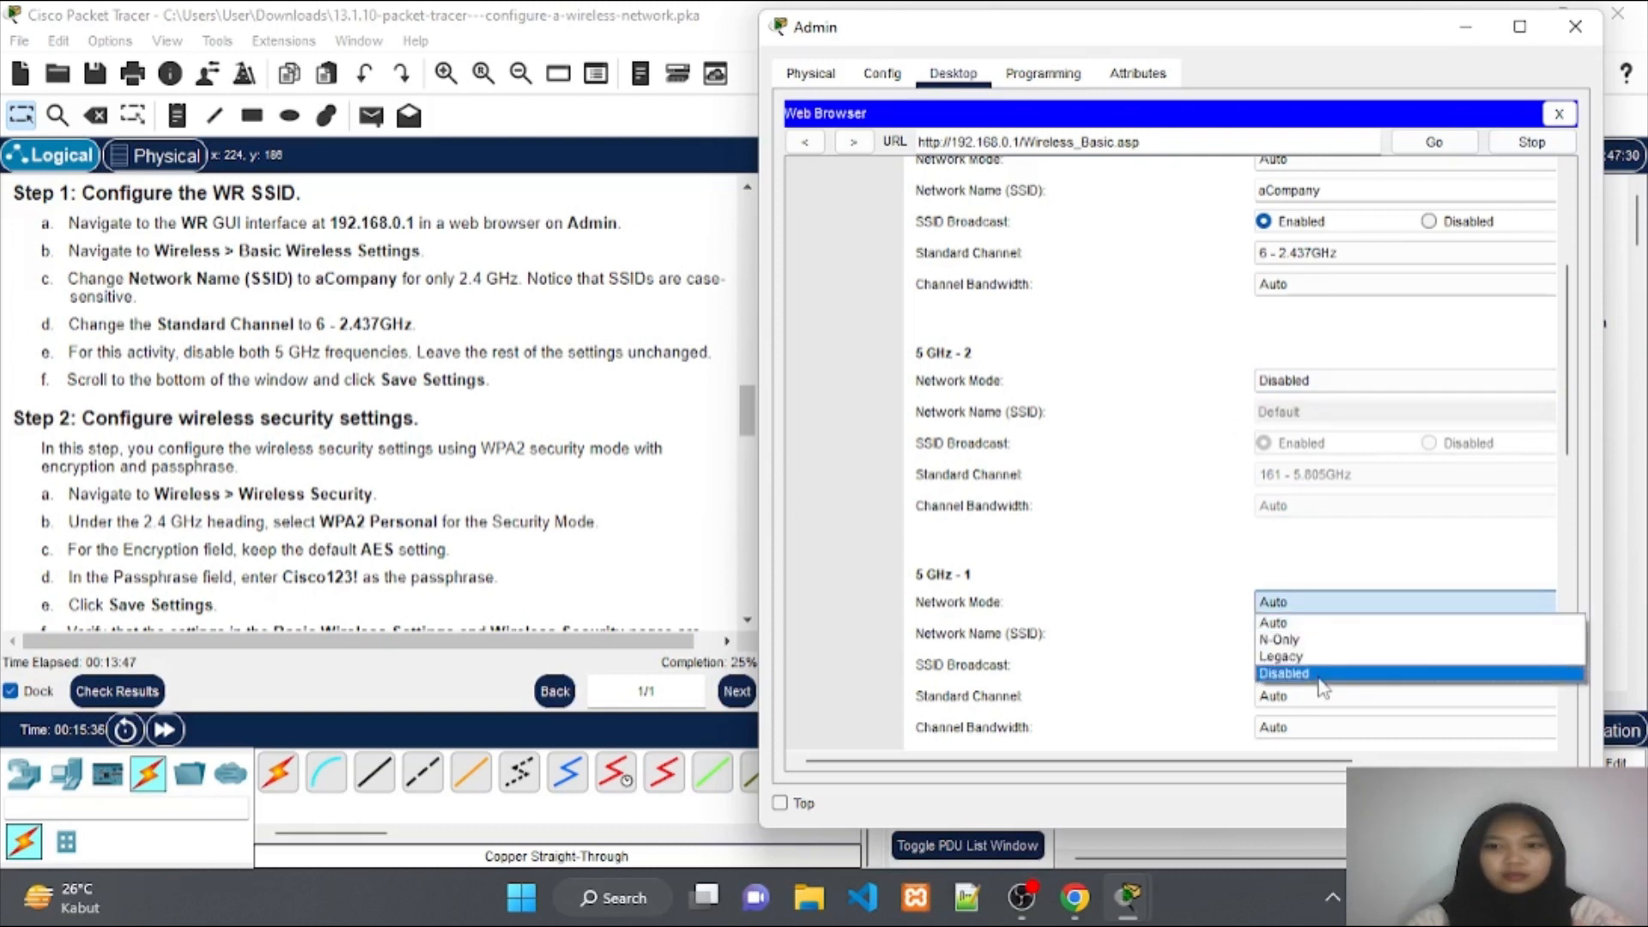
left_click(1321, 675)
scroll(1311, 635, "down", 3)
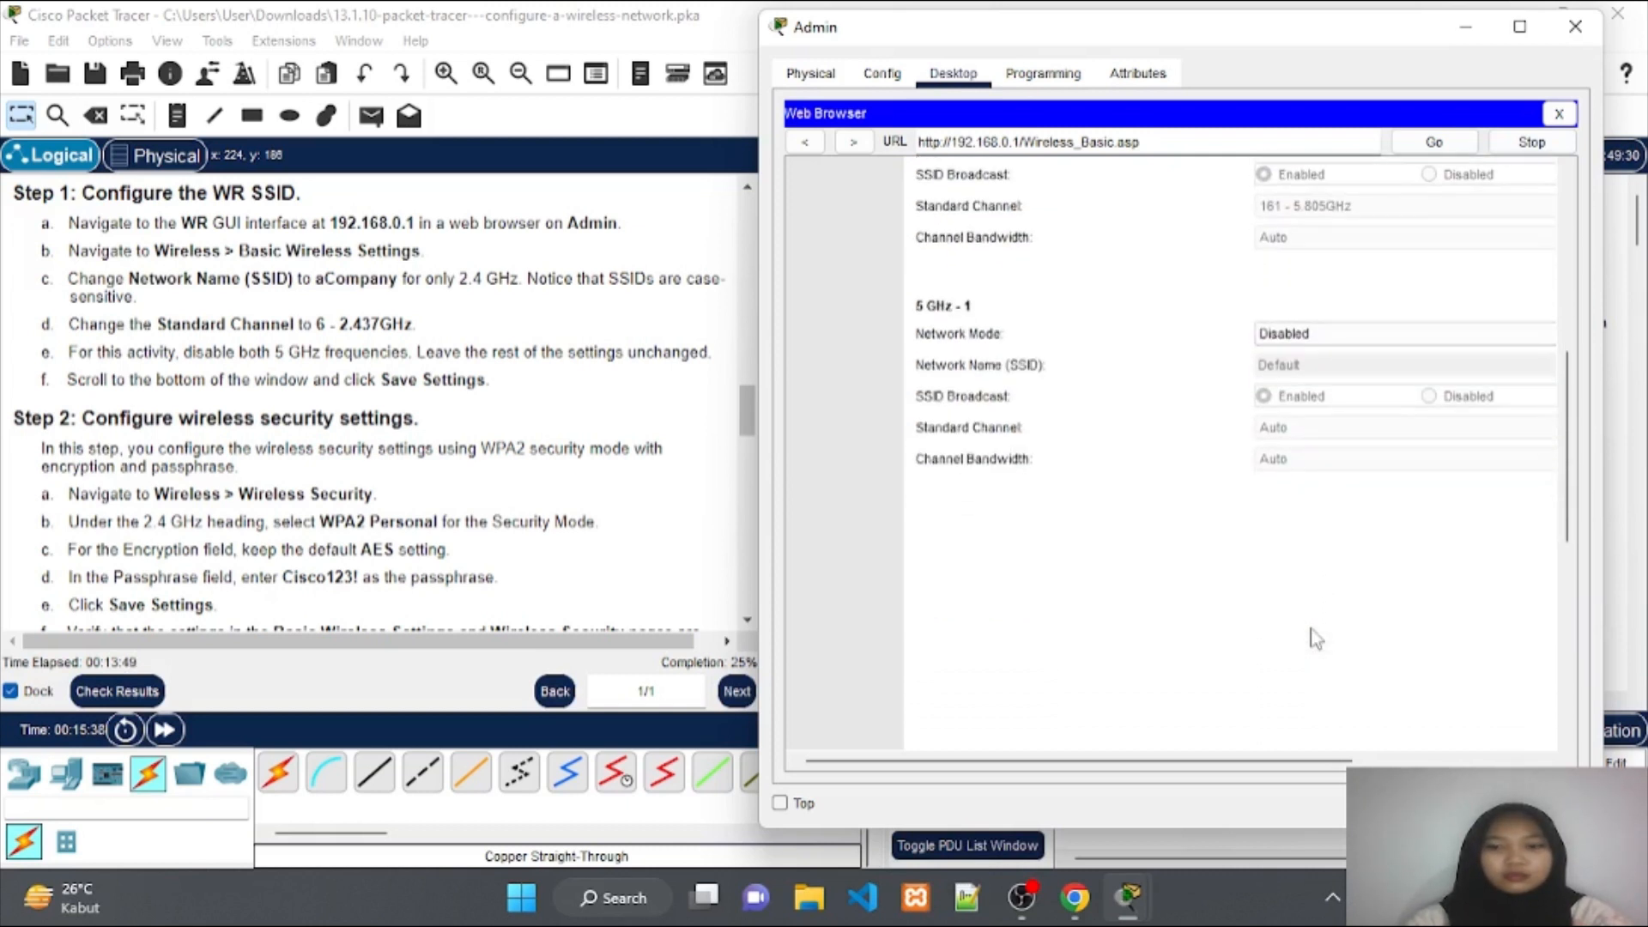
scroll(1315, 638, "down", 5)
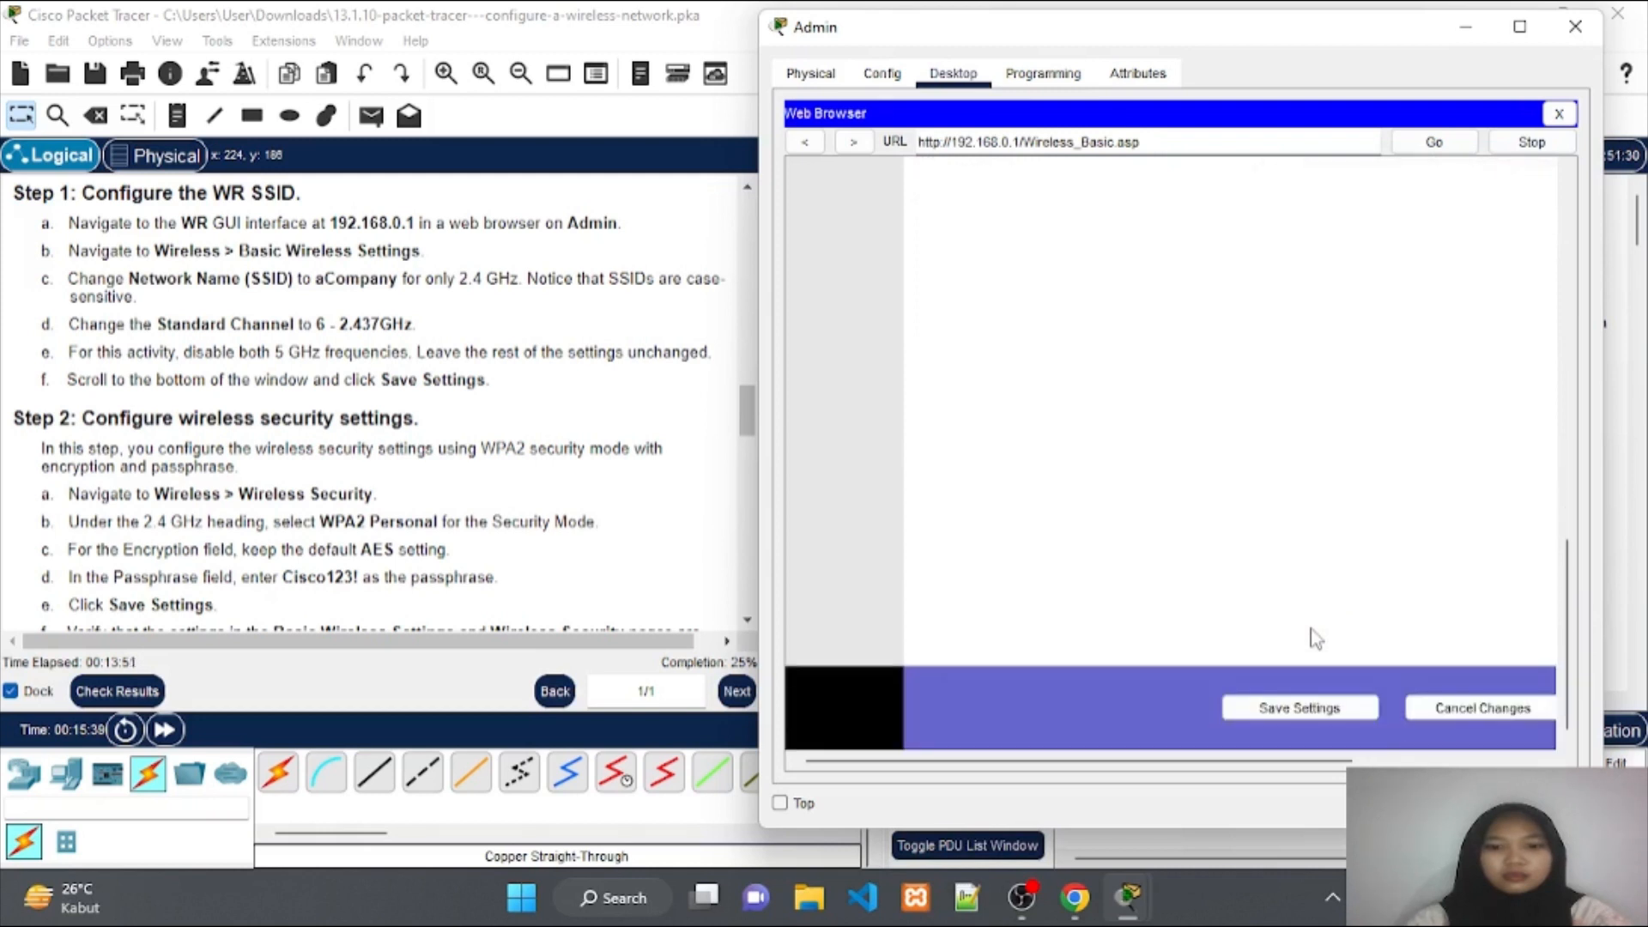
scroll(1316, 637, "up", 5)
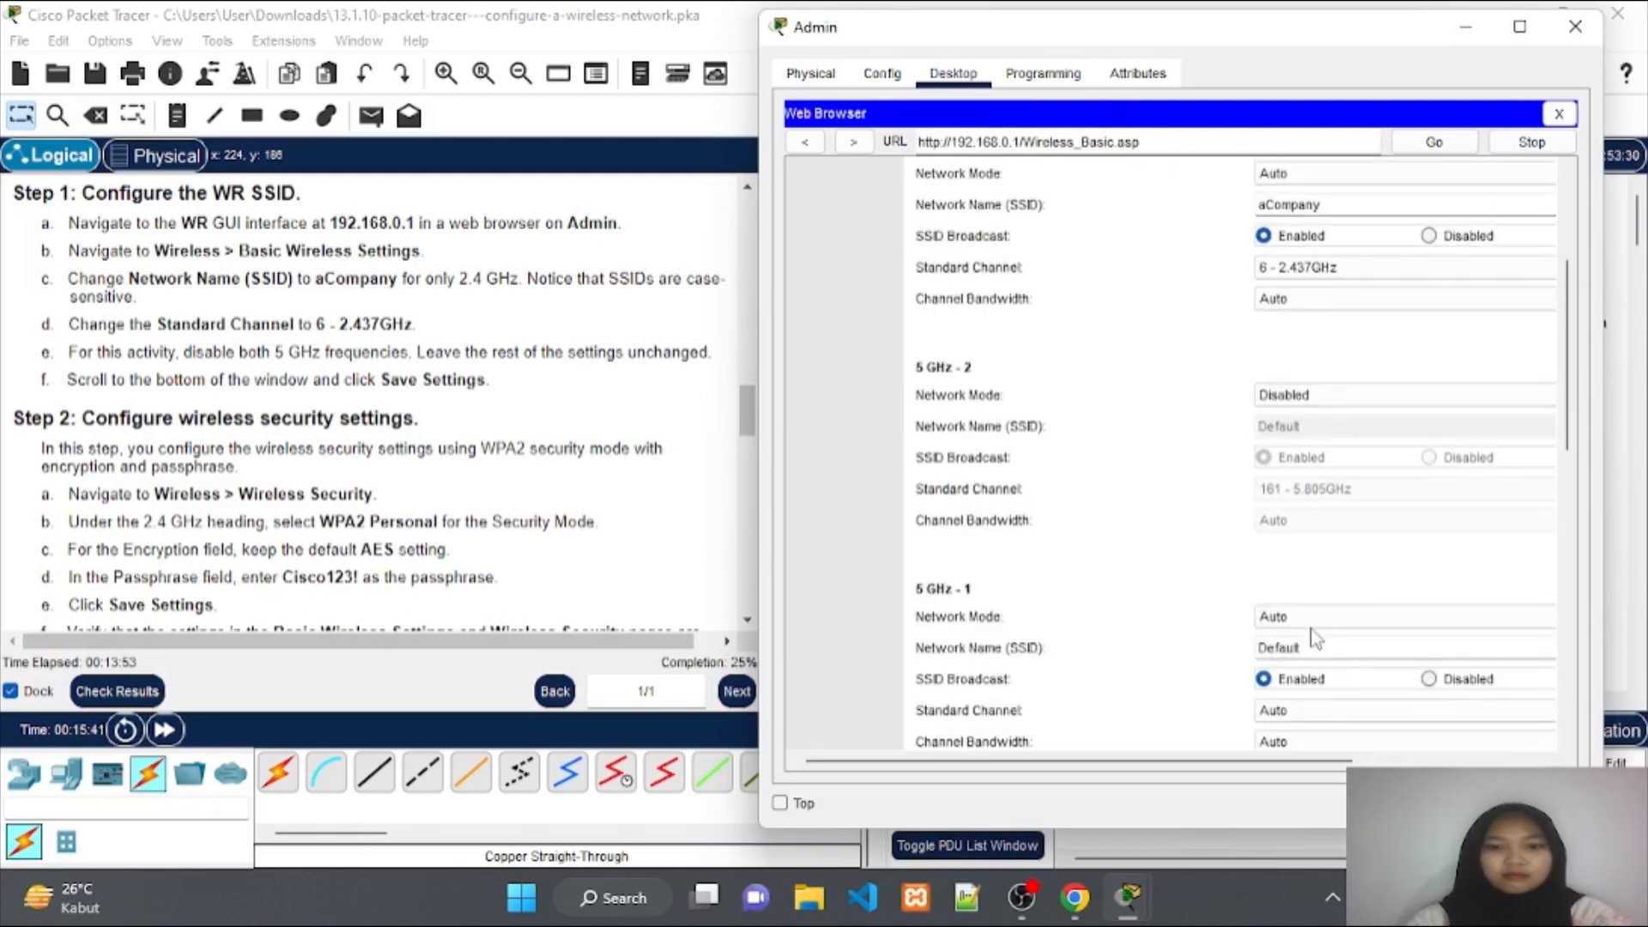
scroll(1311, 629, "down", 1)
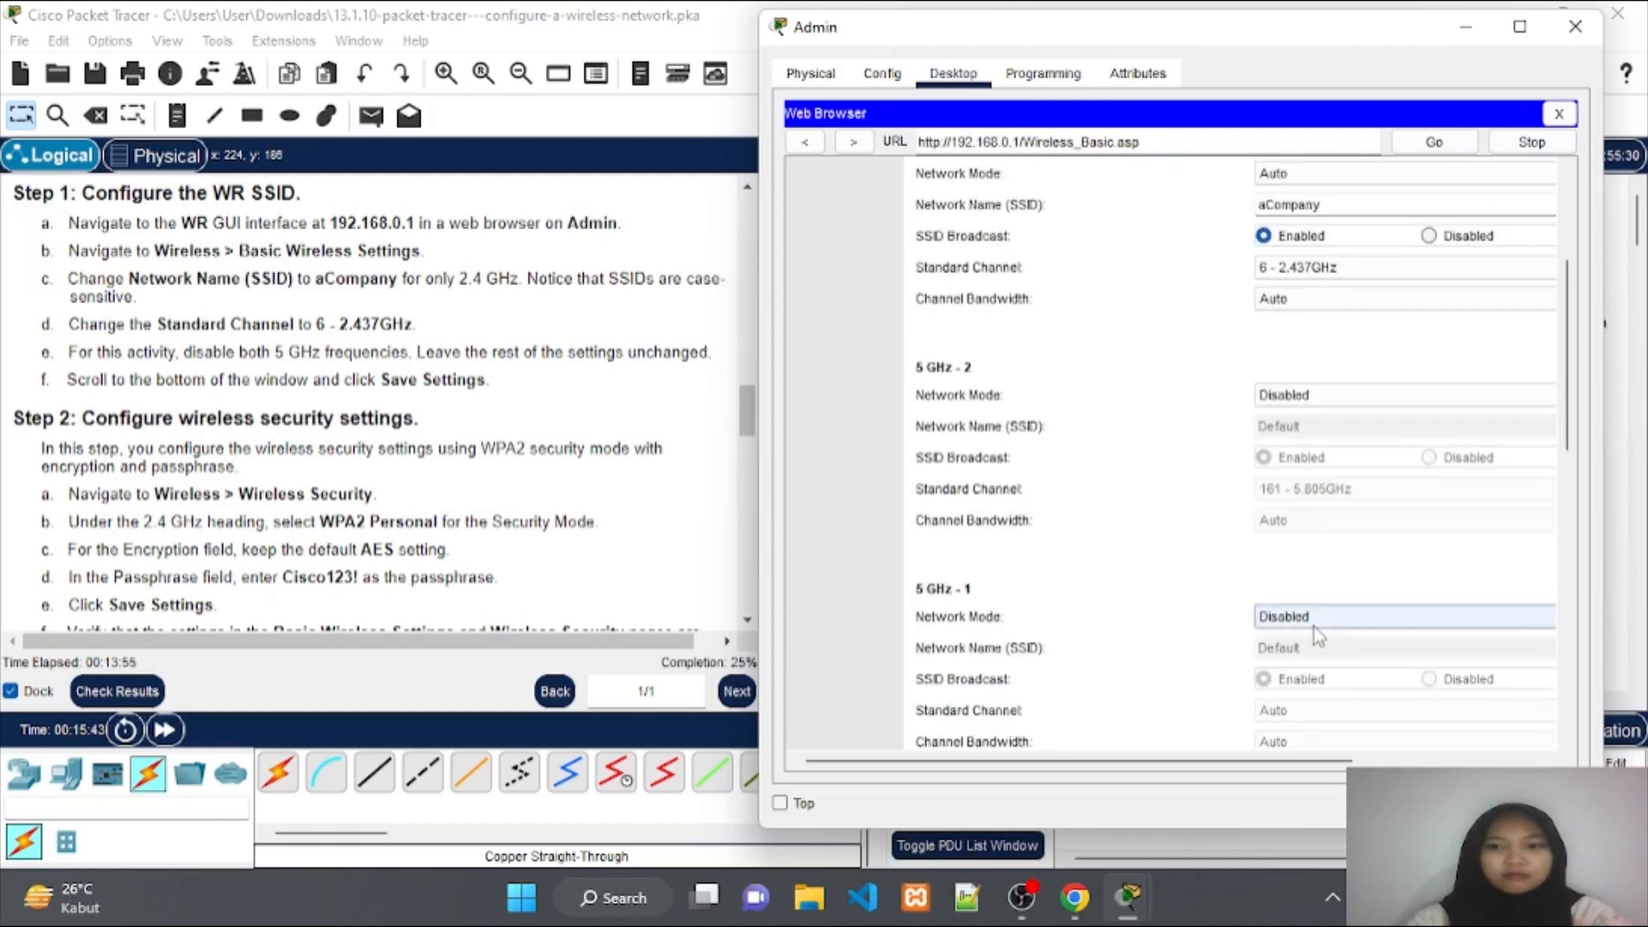
scroll(1264, 570, "down", 1)
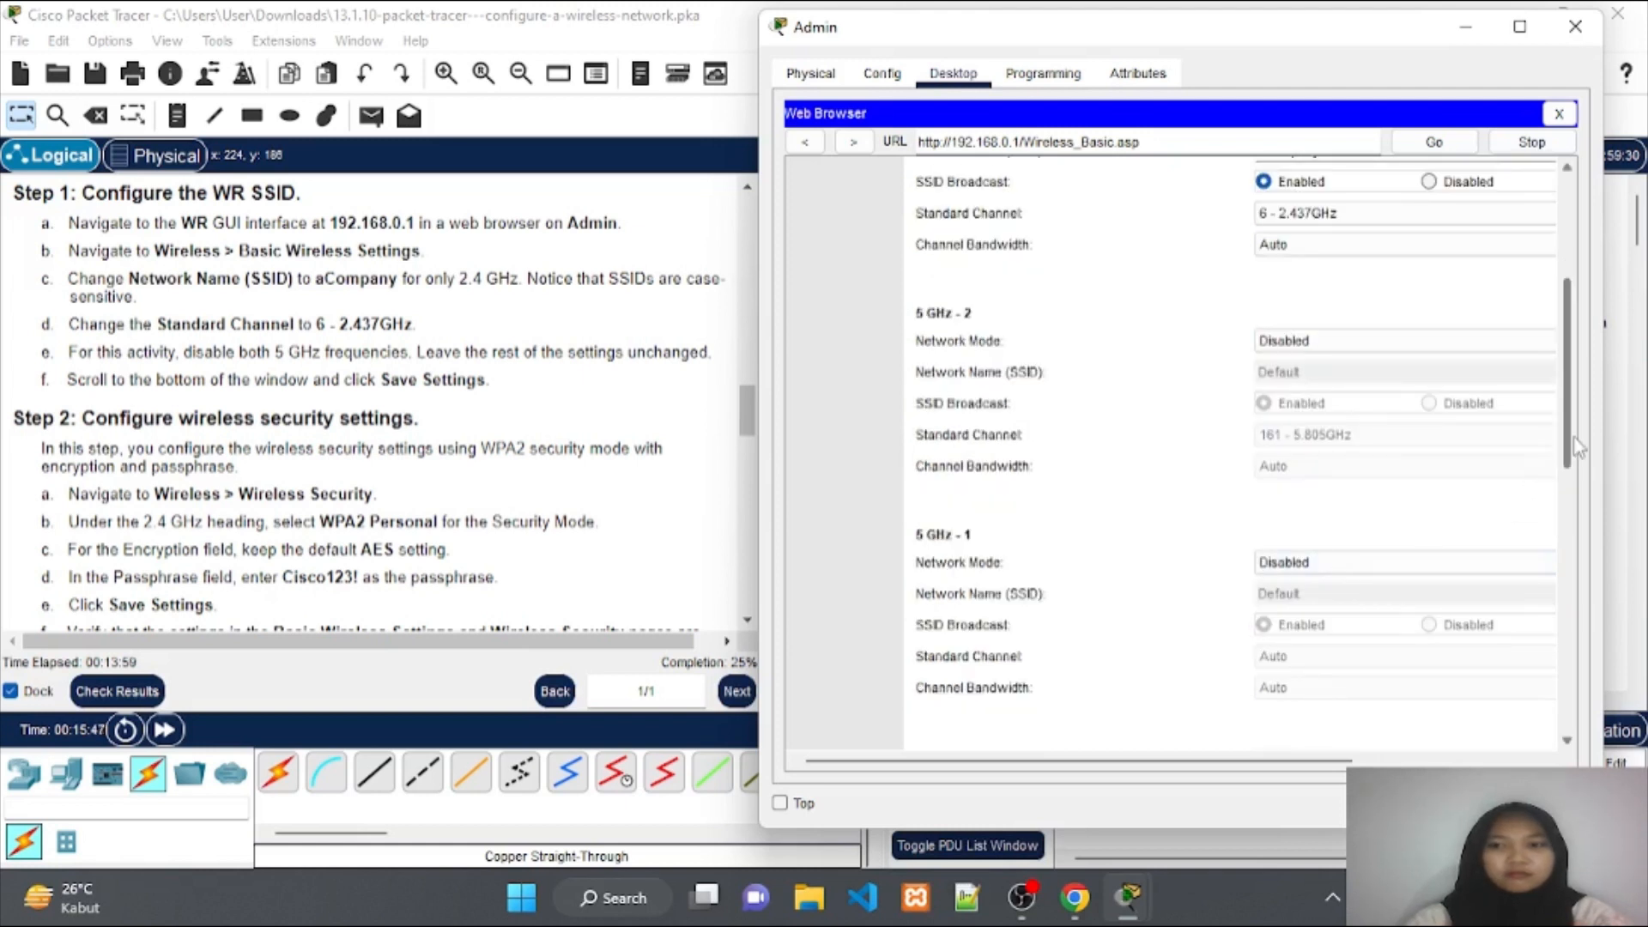
Save WR's Basic Wireless Settings and return to the network topology.
left_click(1564, 665)
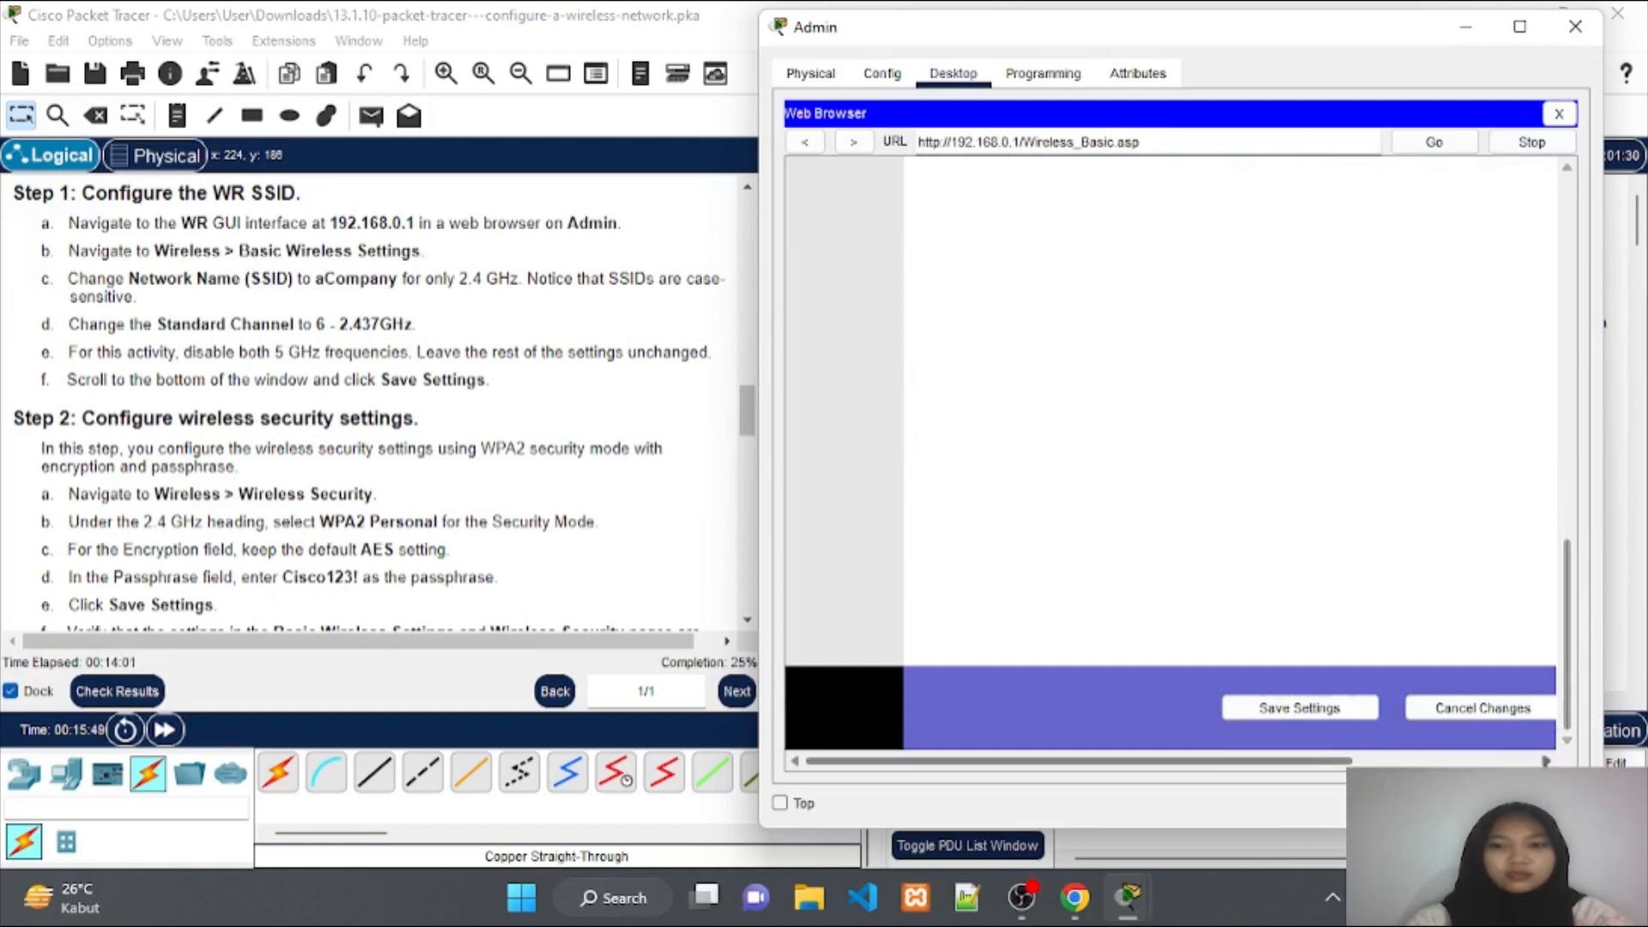
left_click(1347, 718)
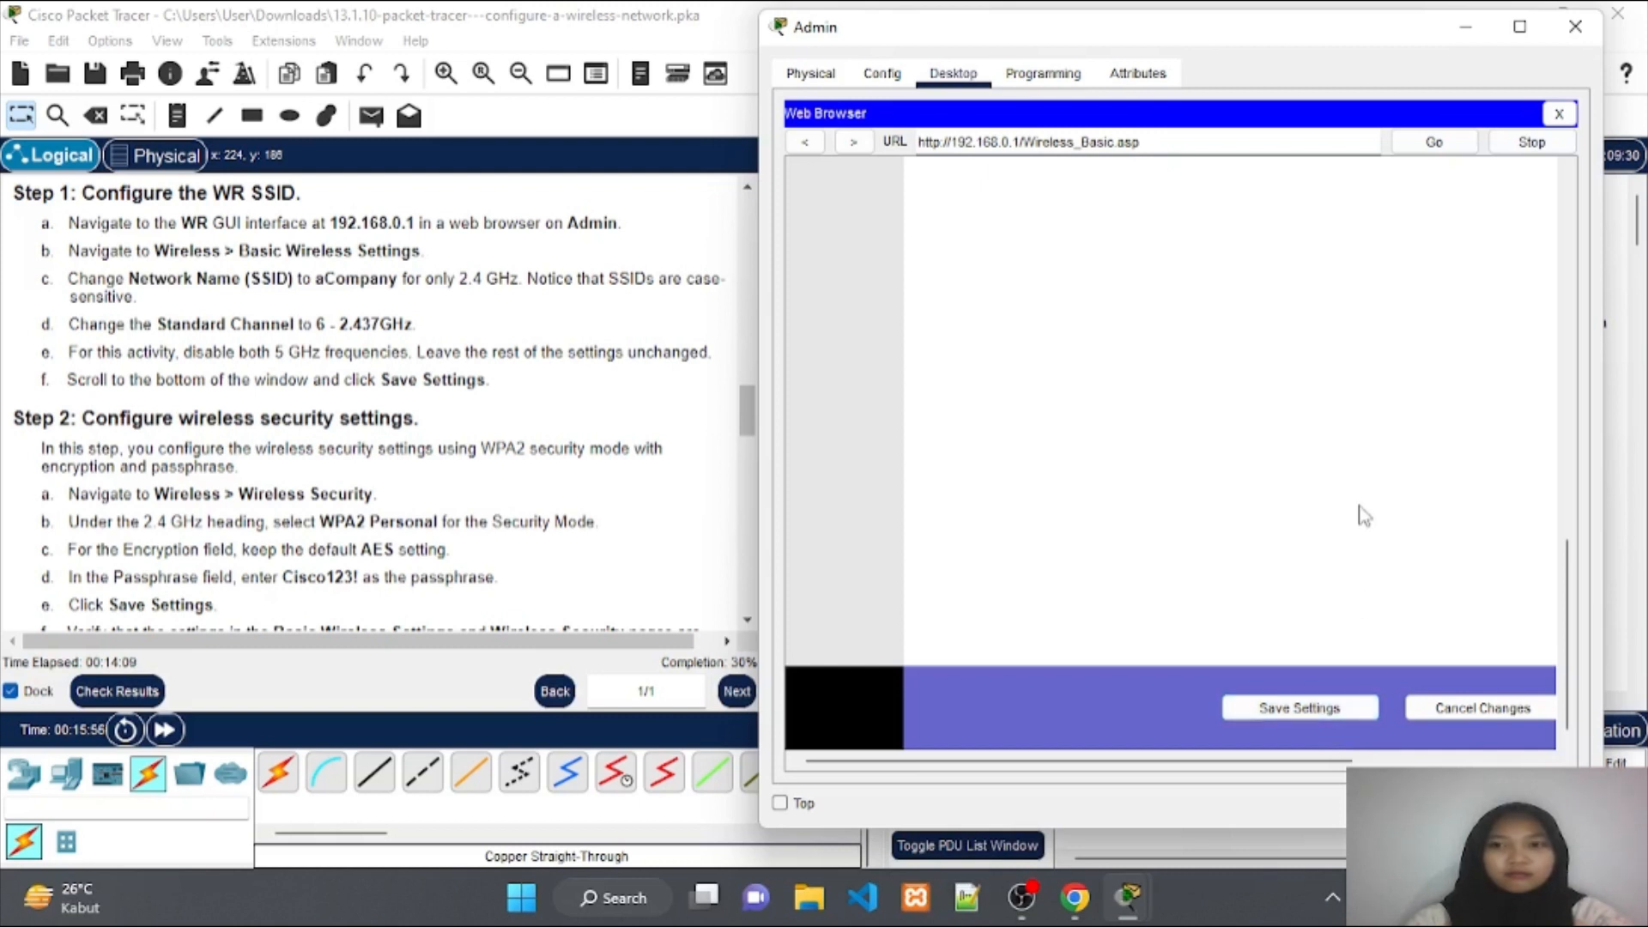
left_click(166, 731)
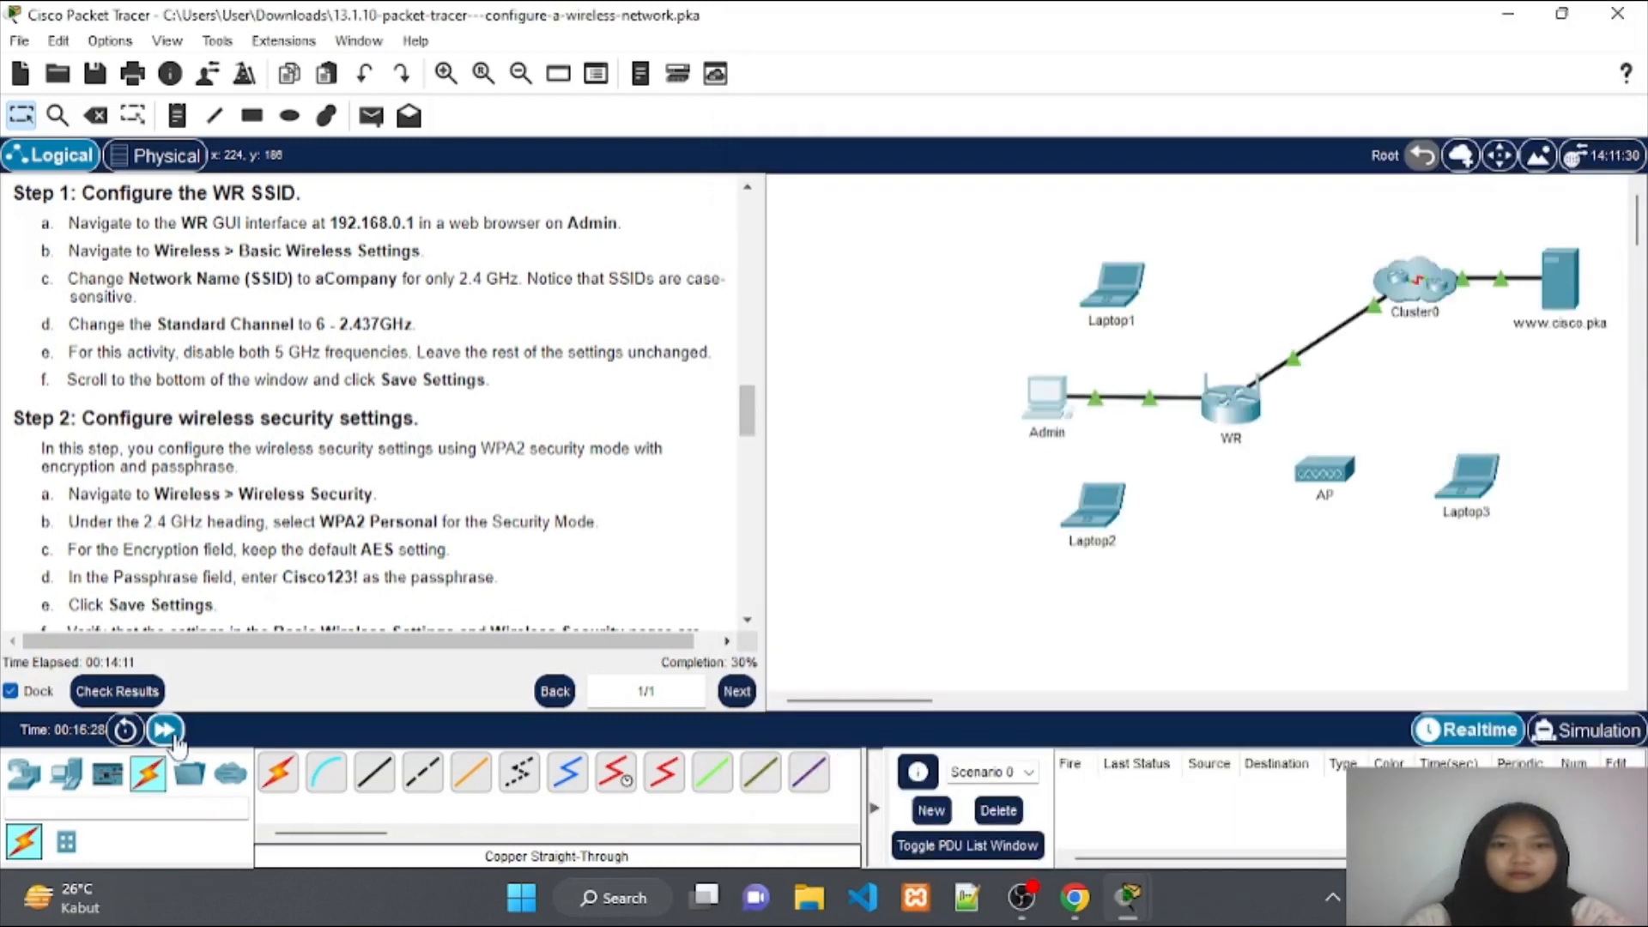
Reload the router page in Admin's browser and set 5 GHz - 1 to Disabled.
left_click(1045, 398)
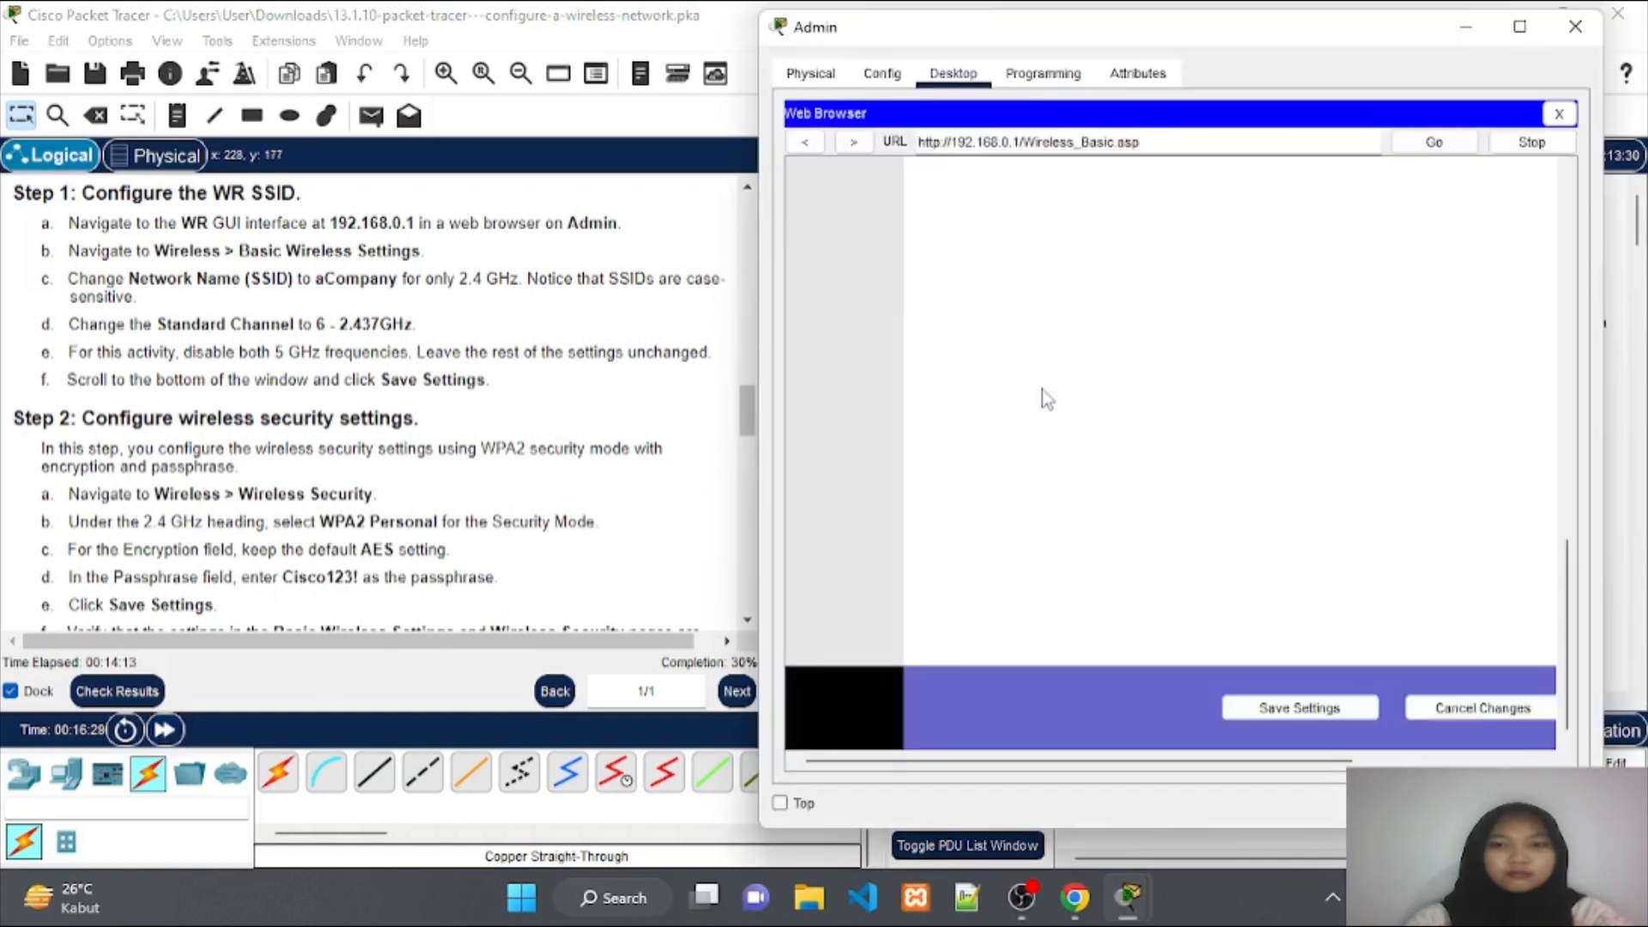
left_click(1450, 144)
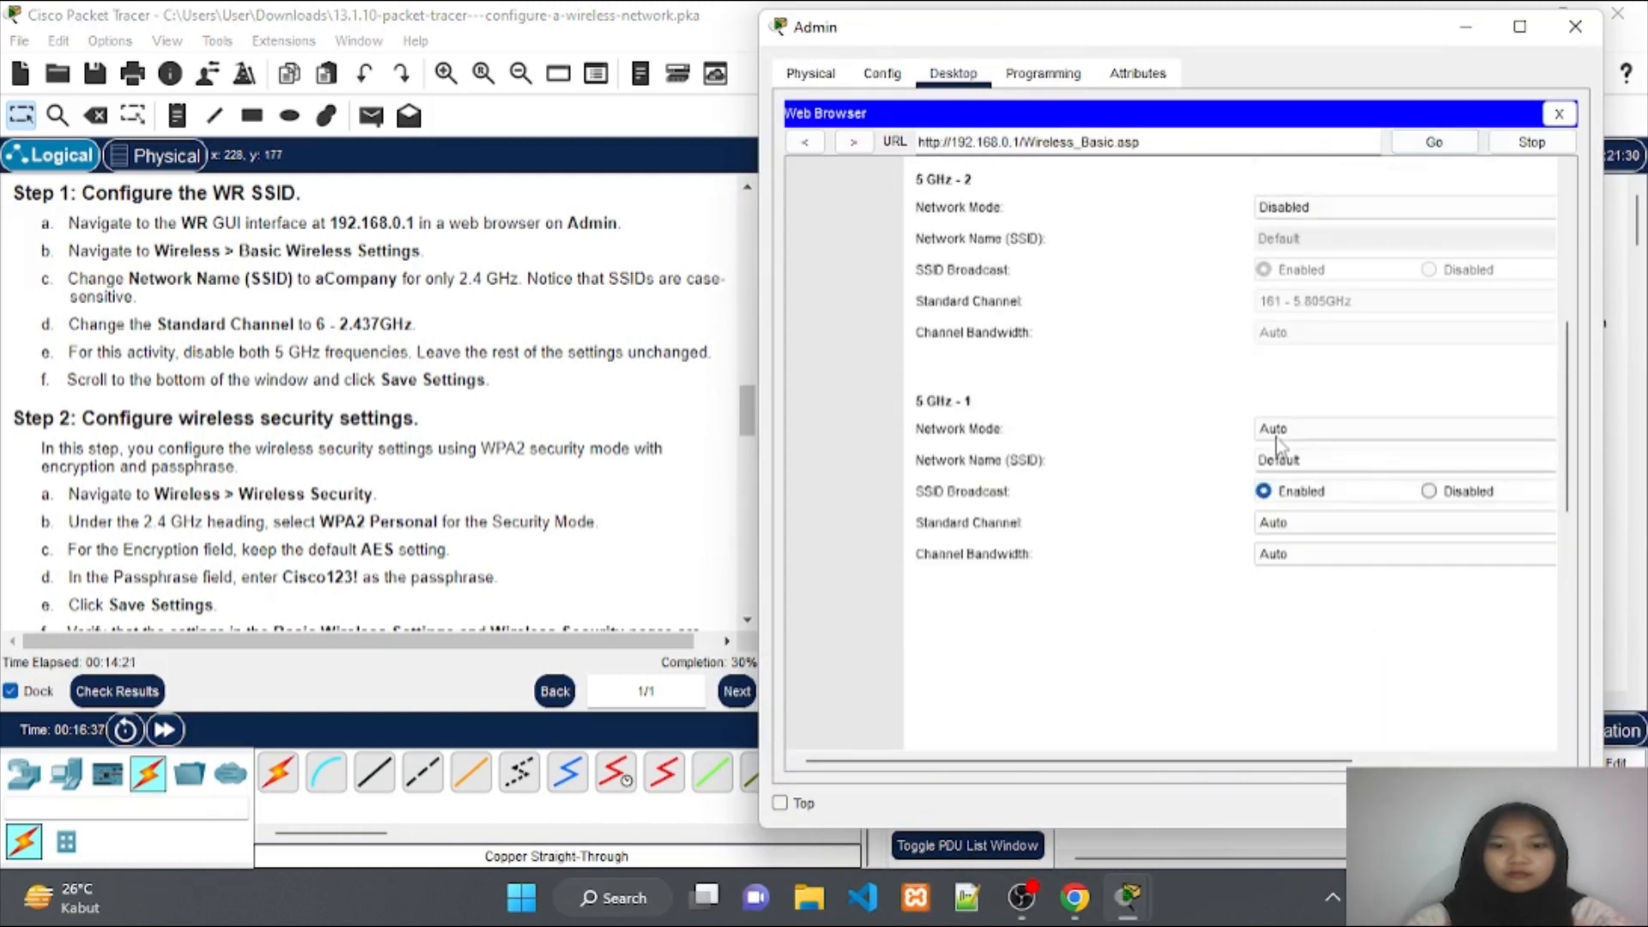
left_click(1276, 438)
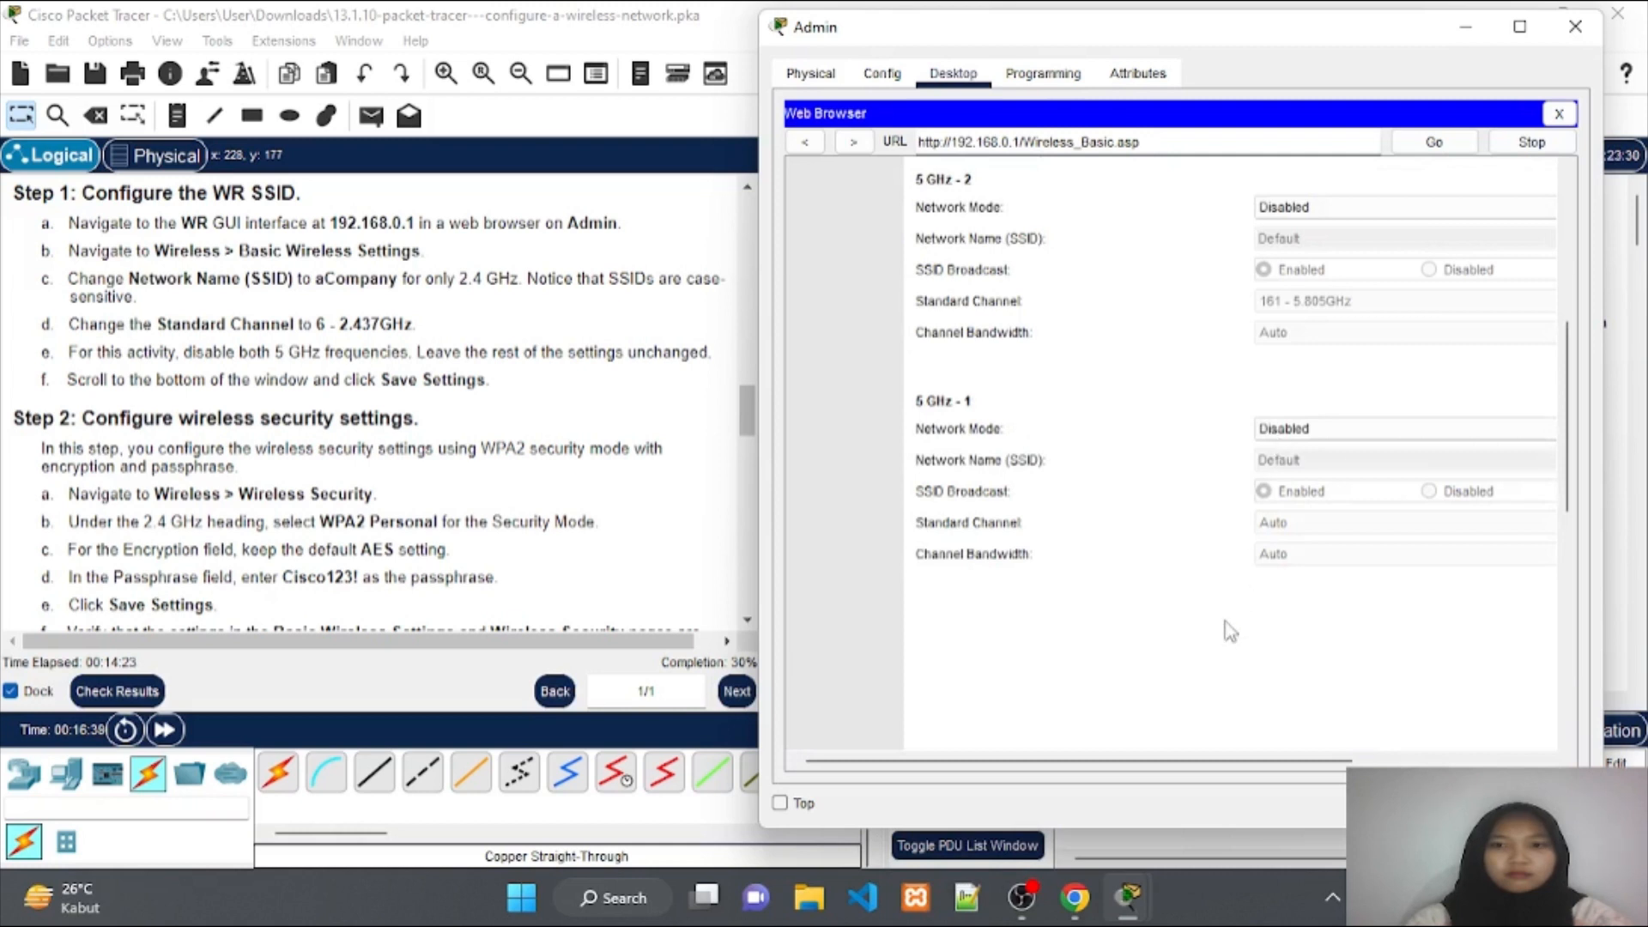
scroll(1224, 635, "down", 8)
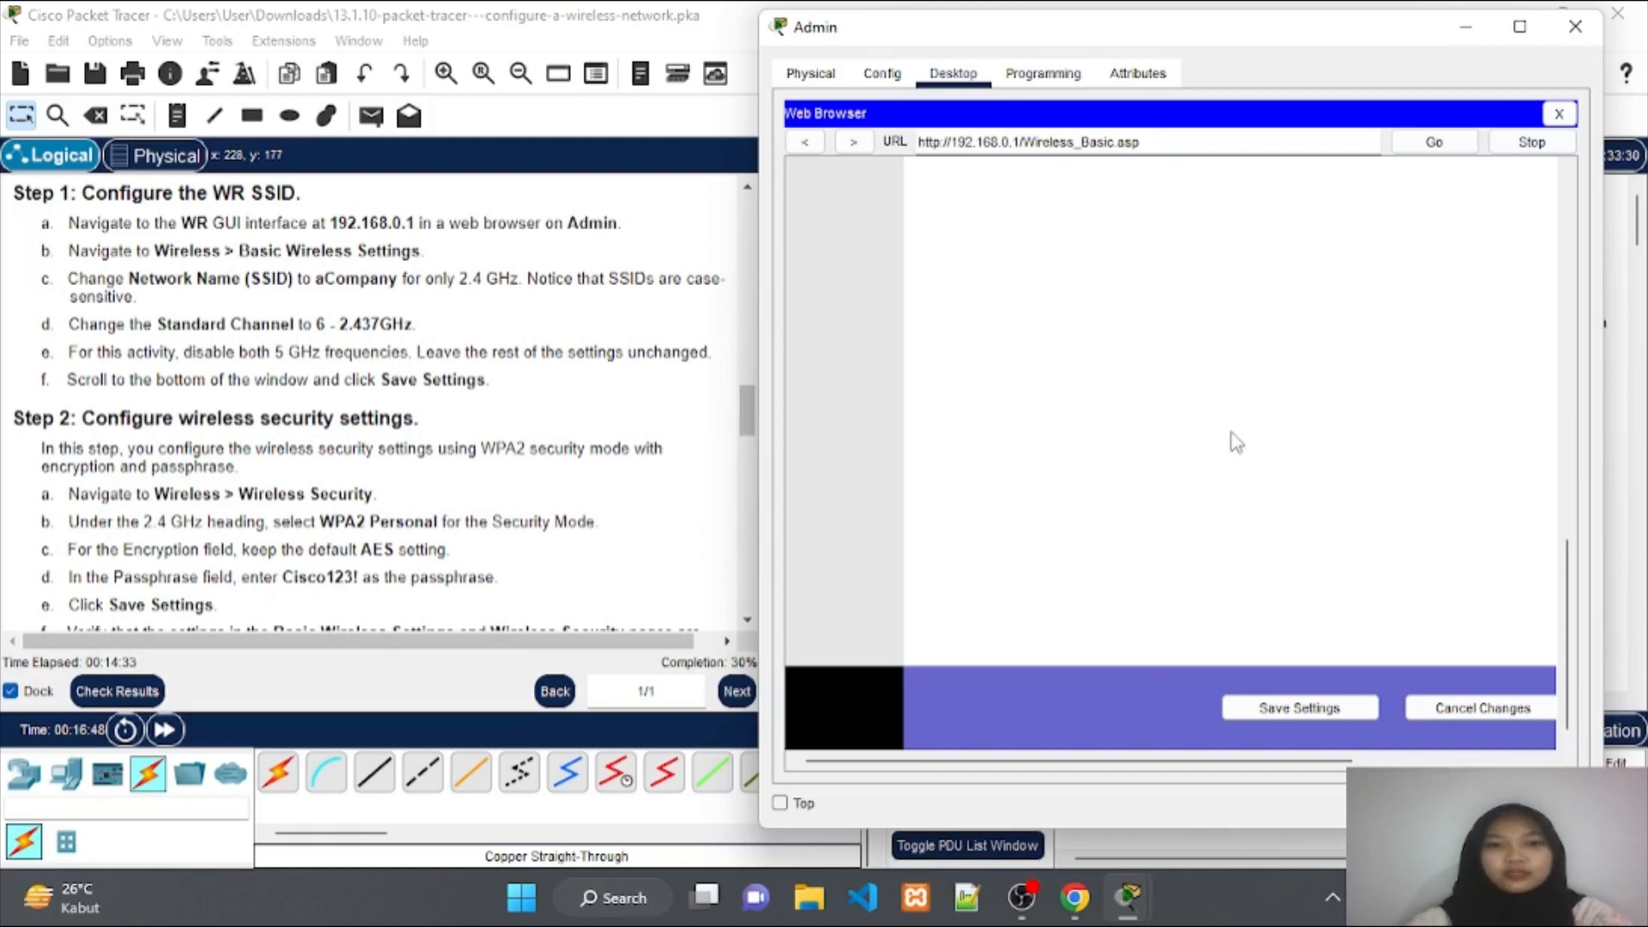
scroll(324, 438, "down", 1)
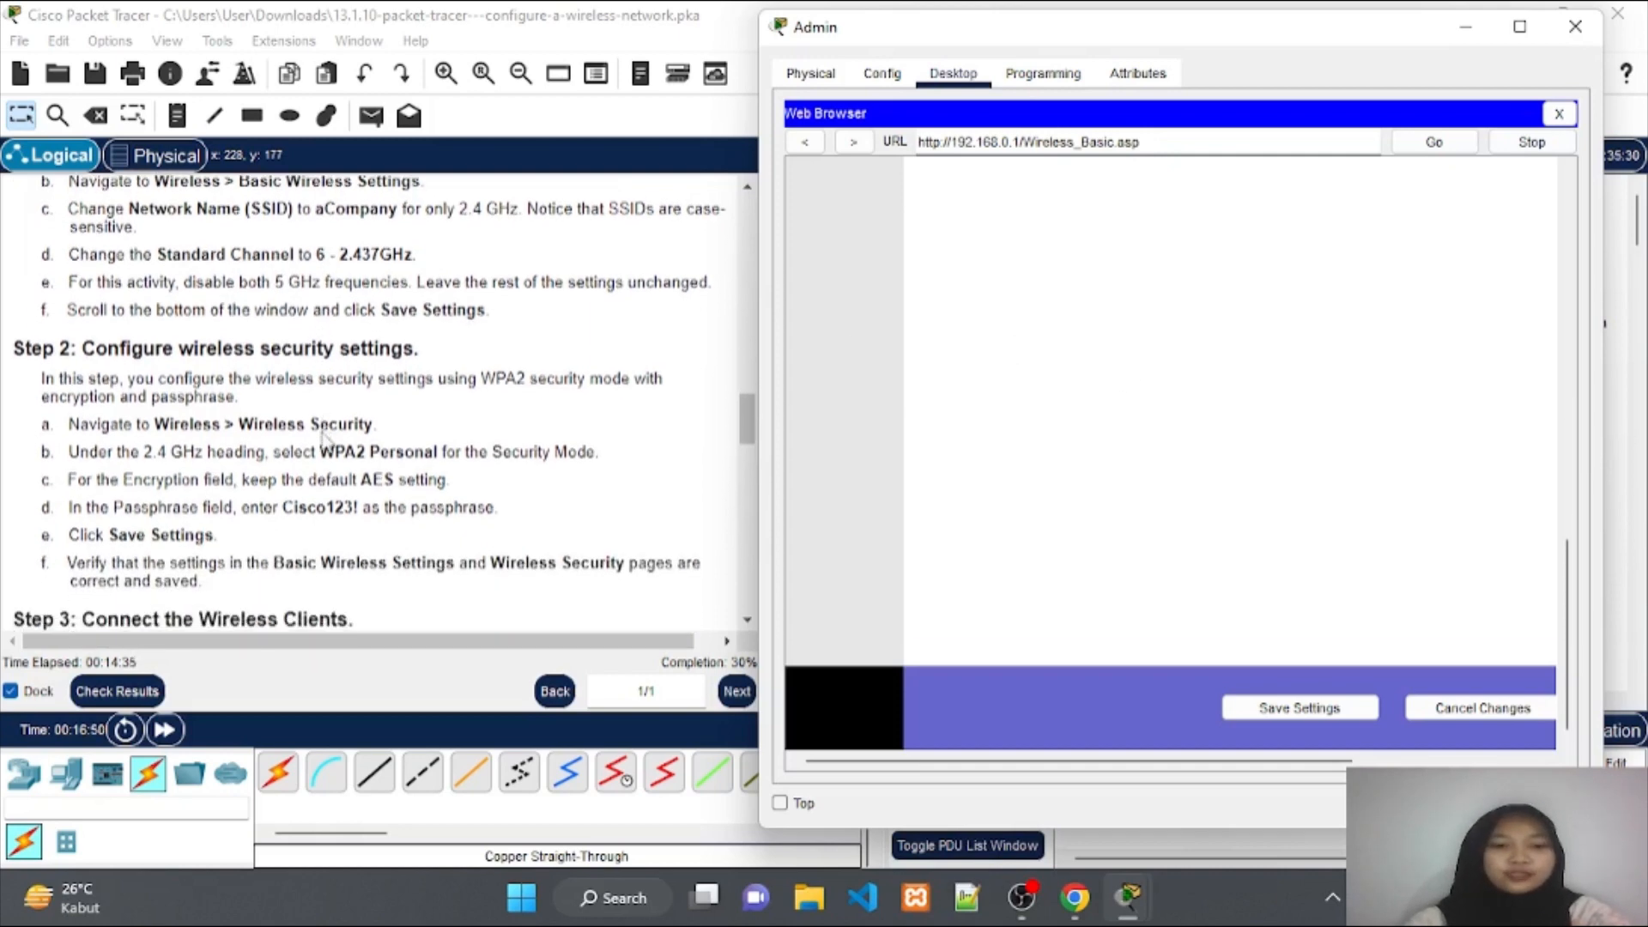
scroll(324, 437, "down", 3)
Navigate from WR's Wireless menu to the Wireless Security sub-page.
scroll(326, 442, "up", 1)
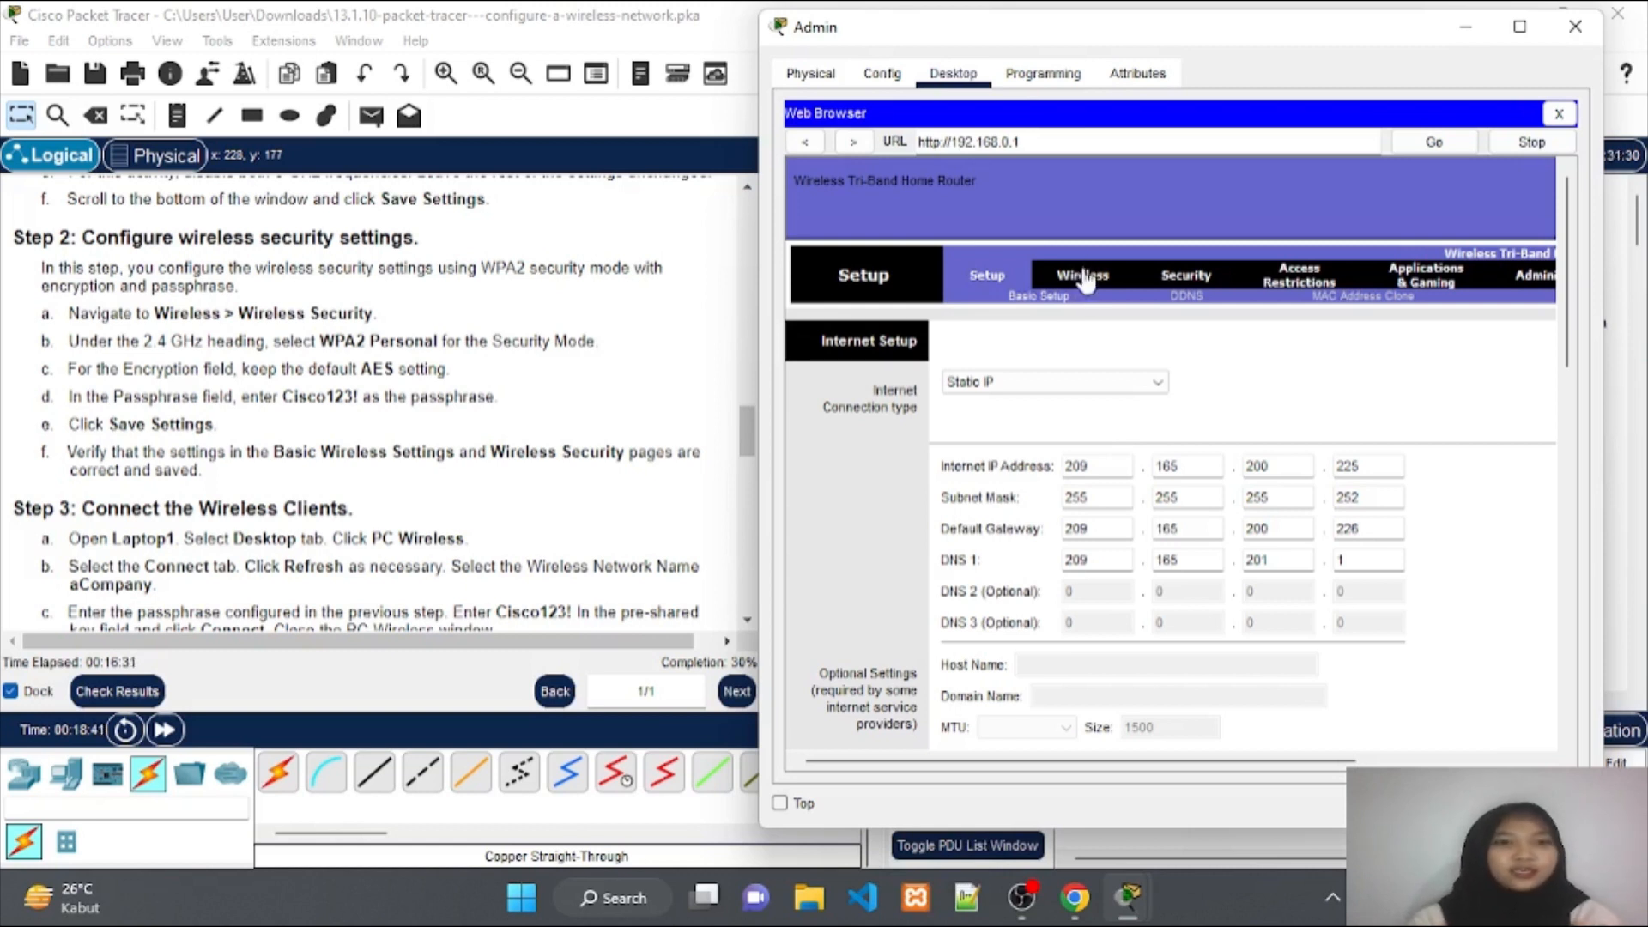
left_click(1076, 280)
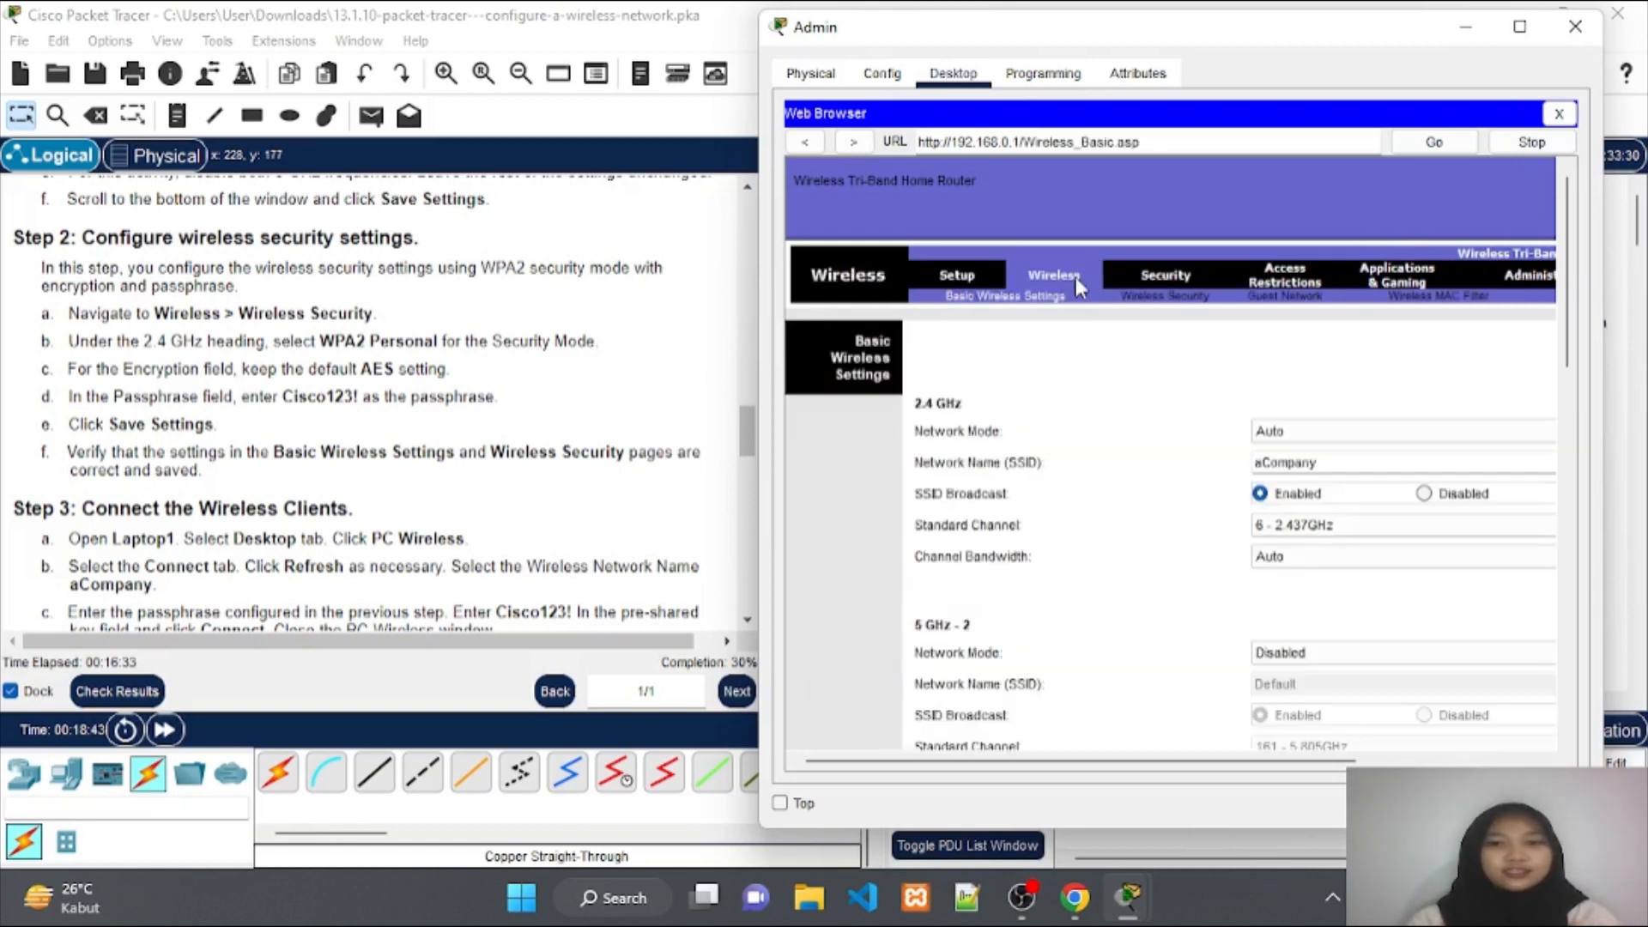
left_click(1139, 305)
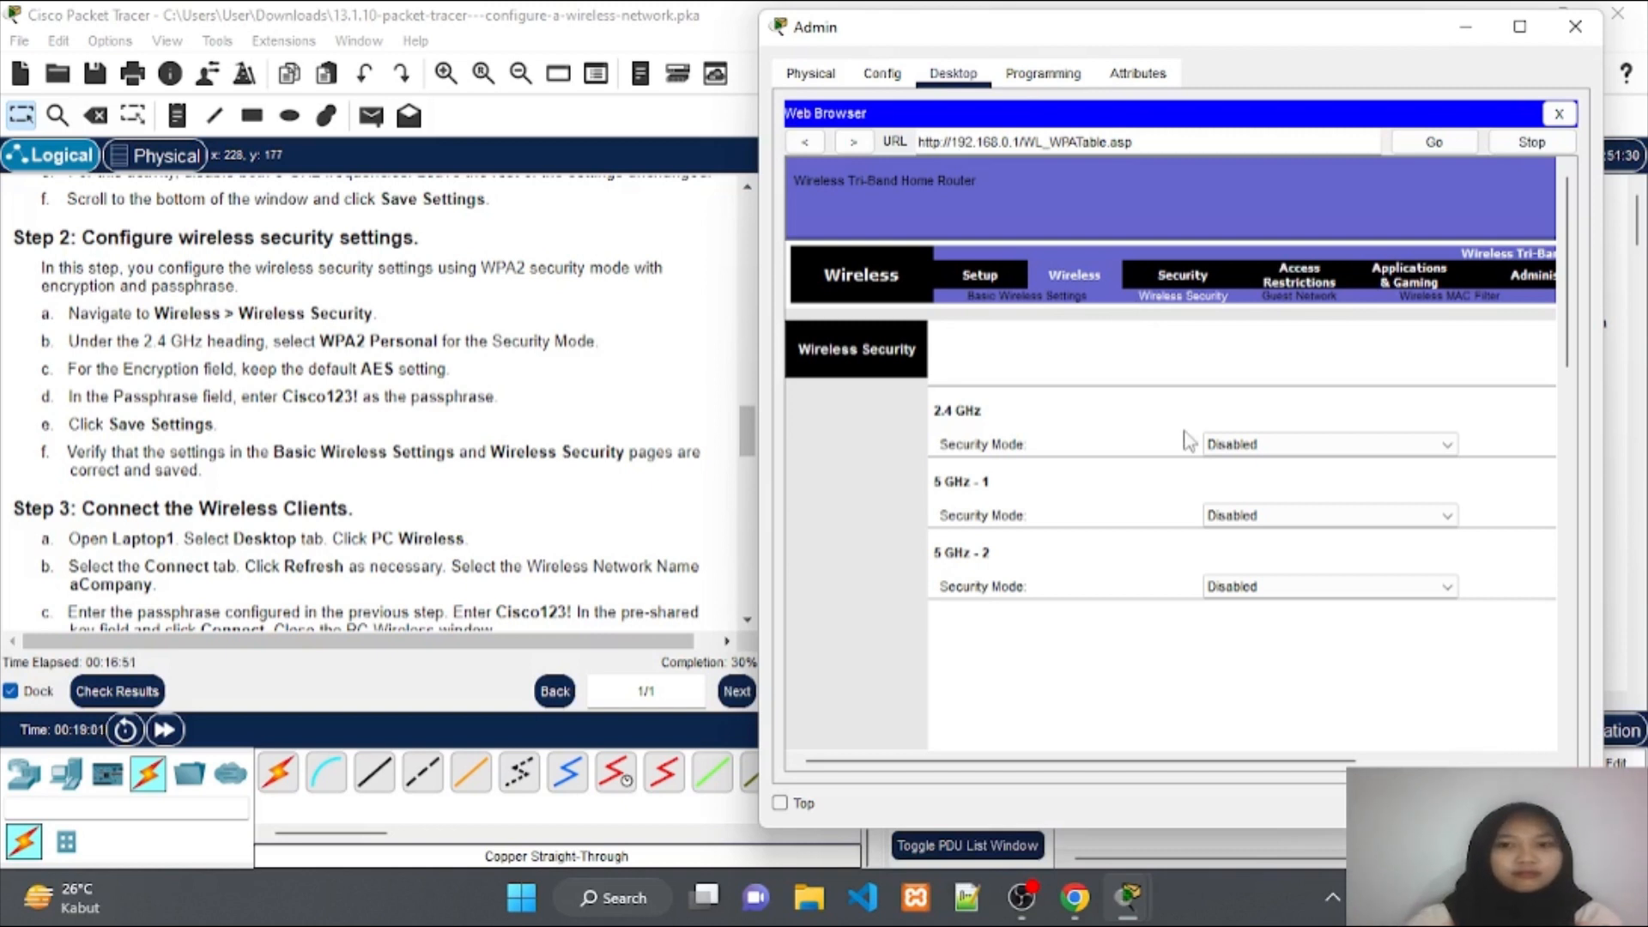
Set 2.4 GHz security to WPA2 Personal with the lab passphrase and save the settings.
left_click(1225, 445)
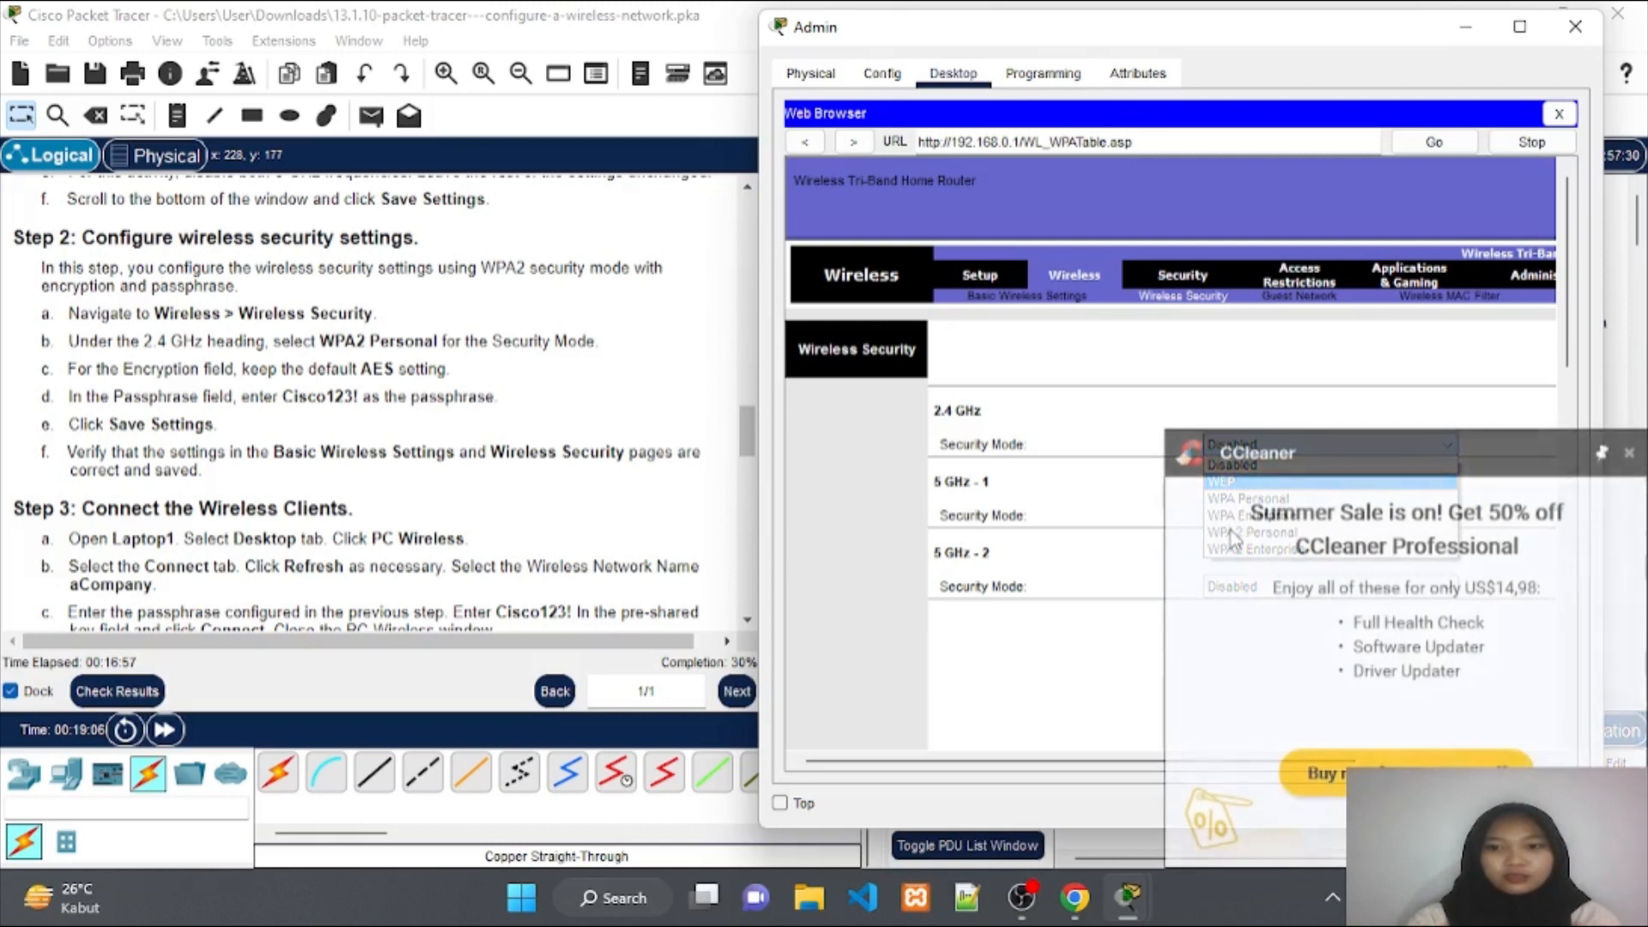
left_click(1630, 452)
left_click(1440, 446)
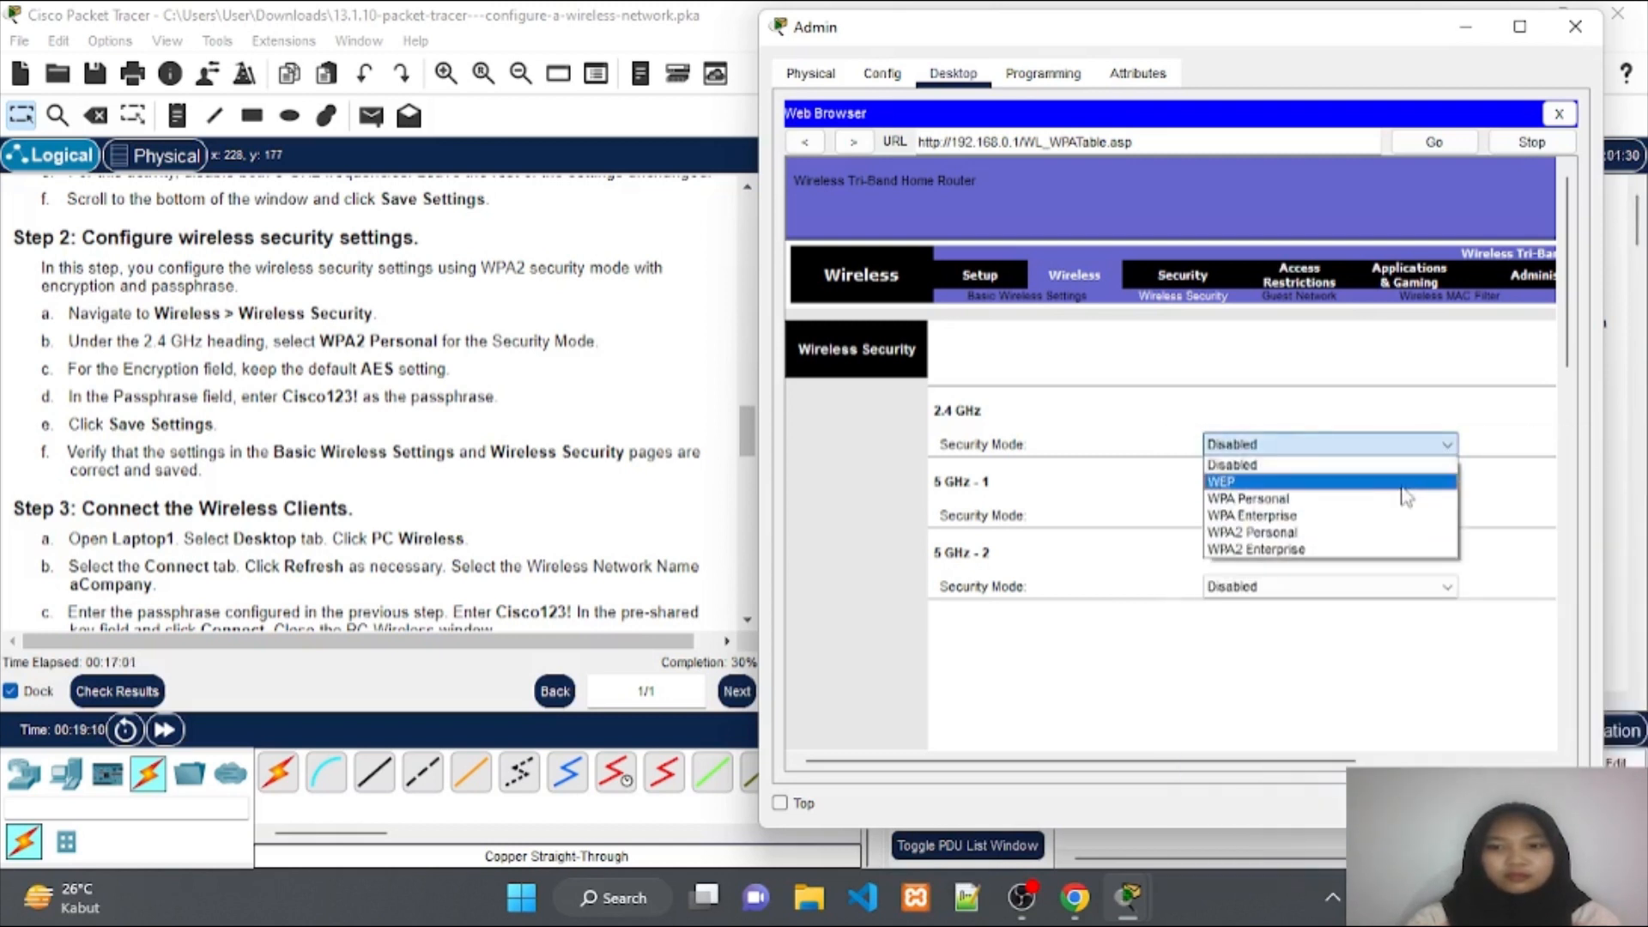
left_click(1385, 534)
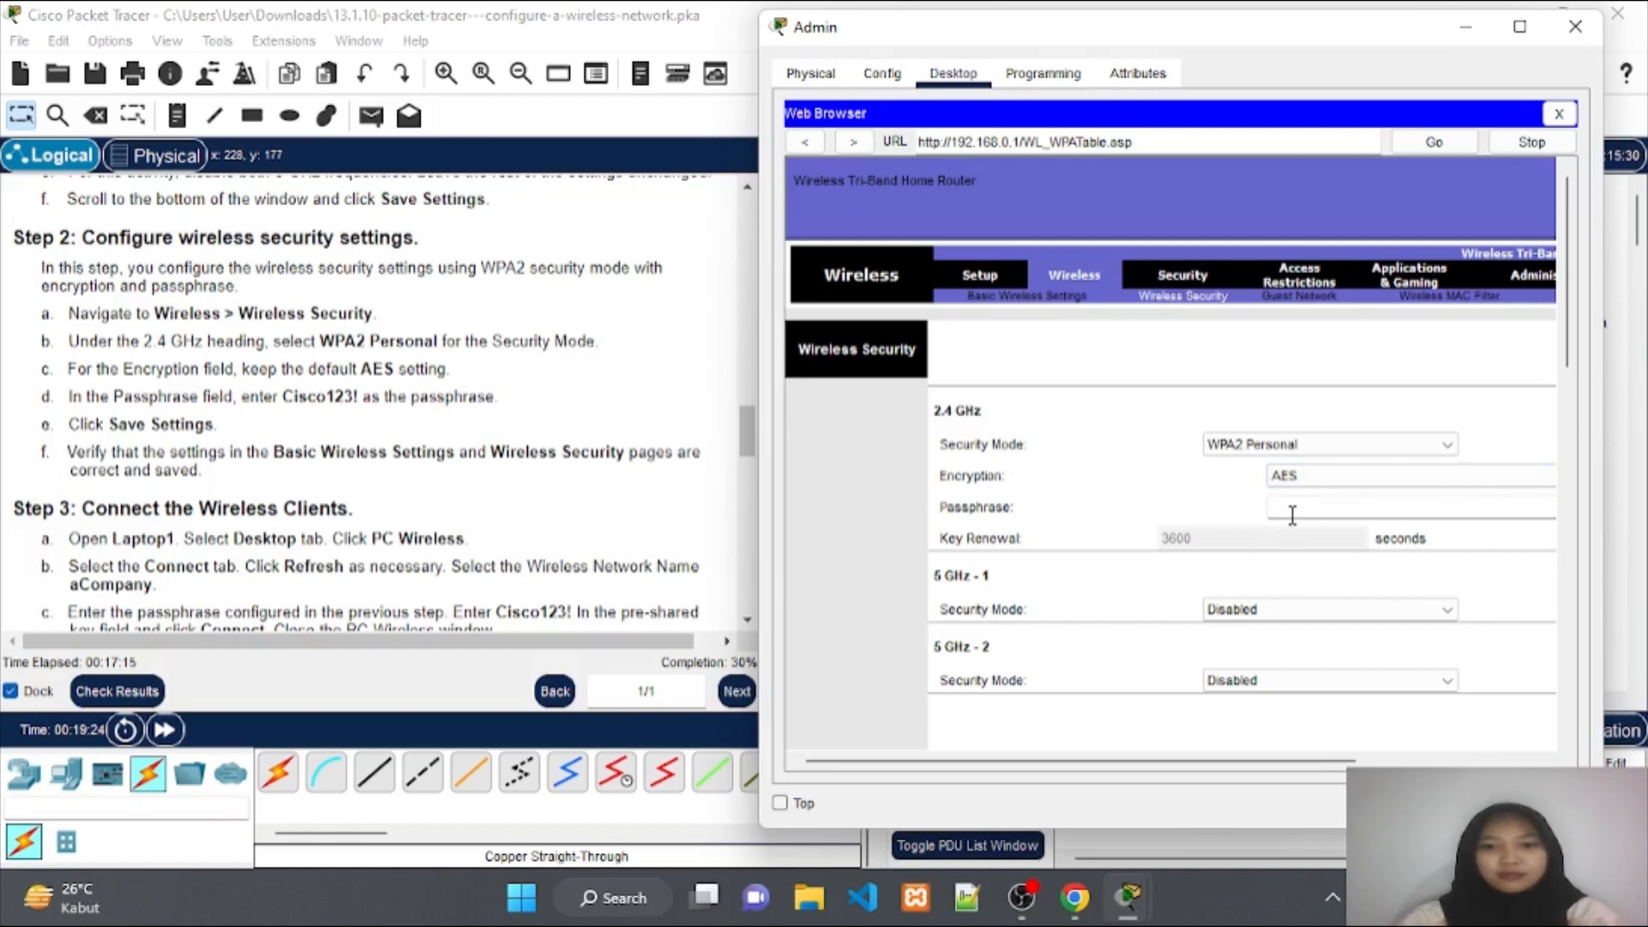
type("C")
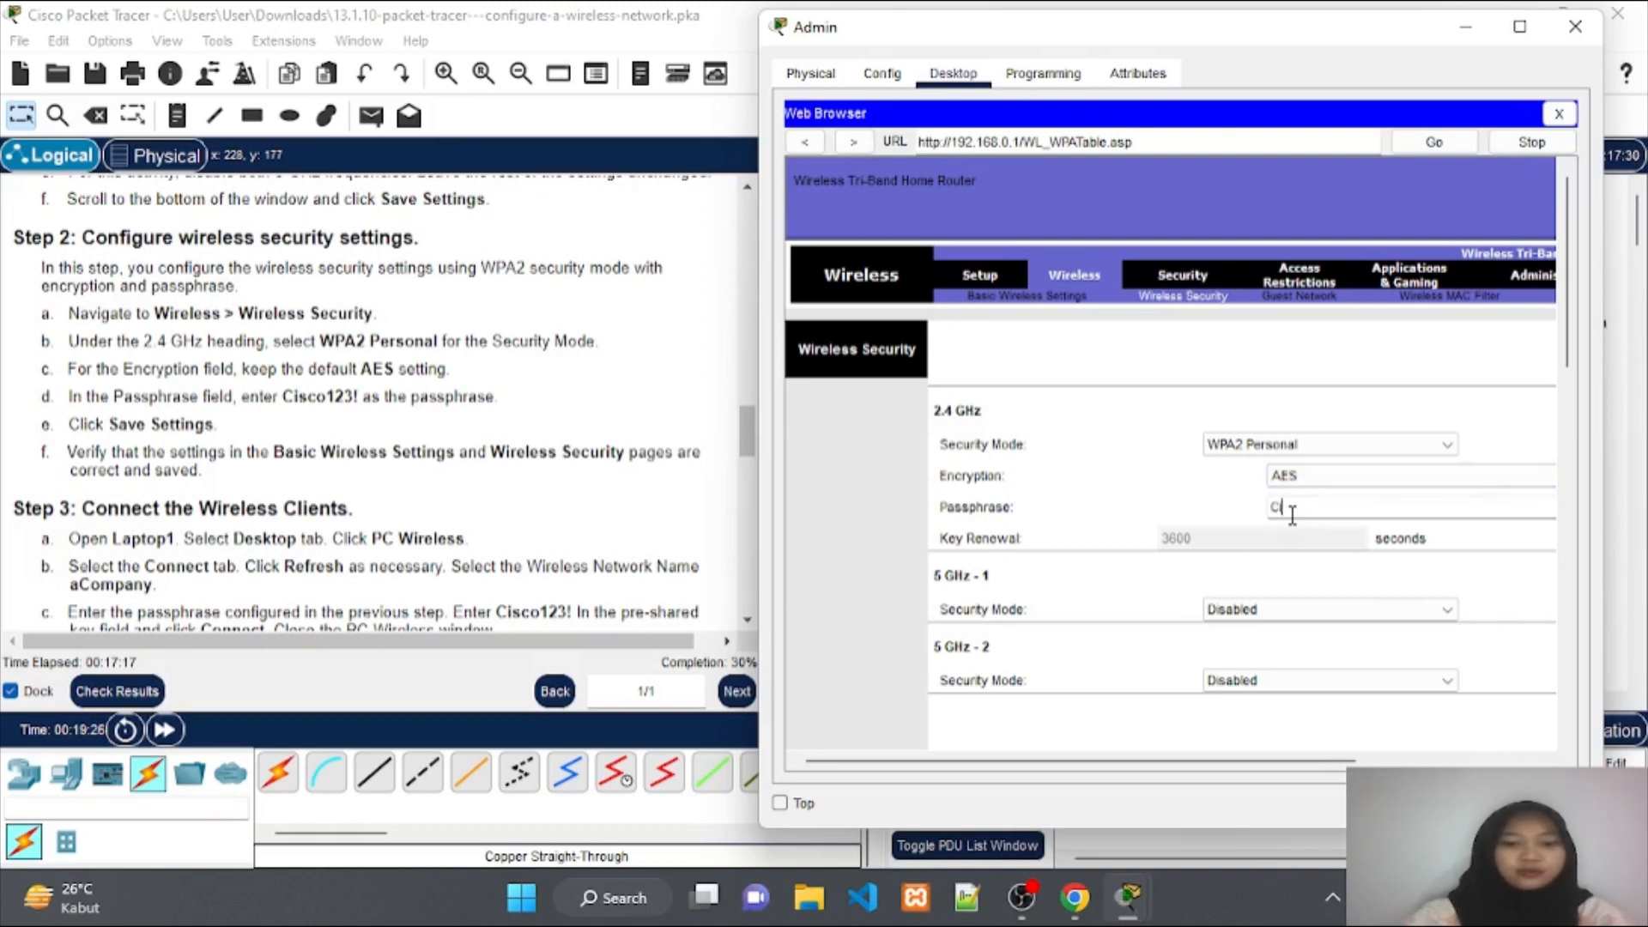
type("isco123!")
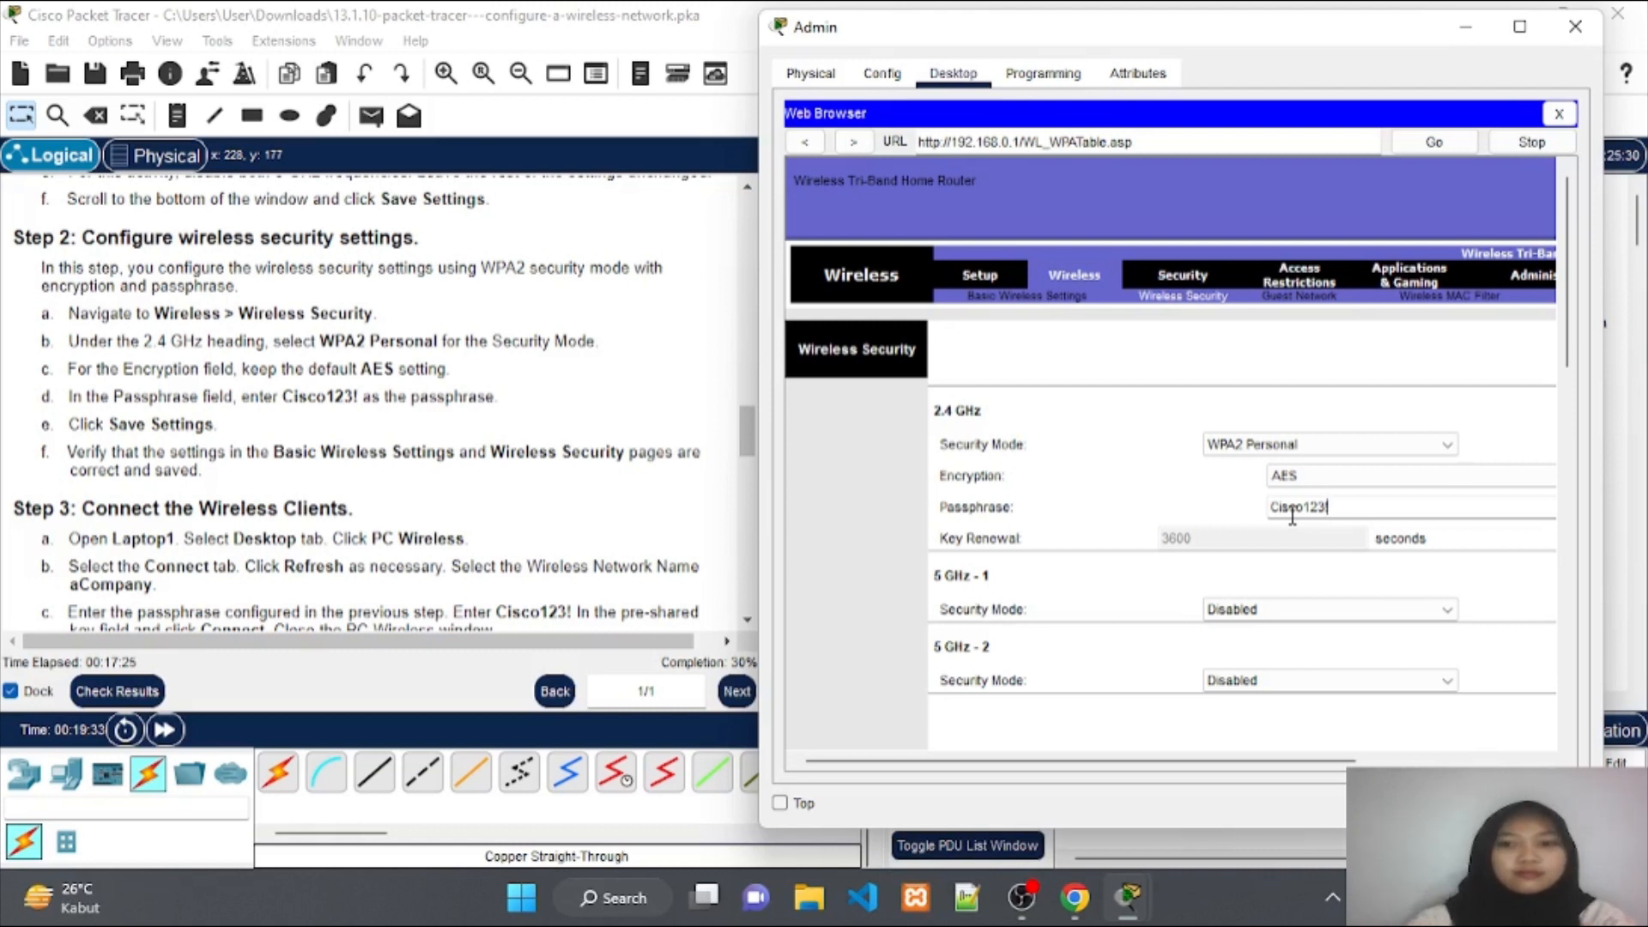
scroll(1376, 550, "down", 5)
scroll(1376, 556, "down", 3)
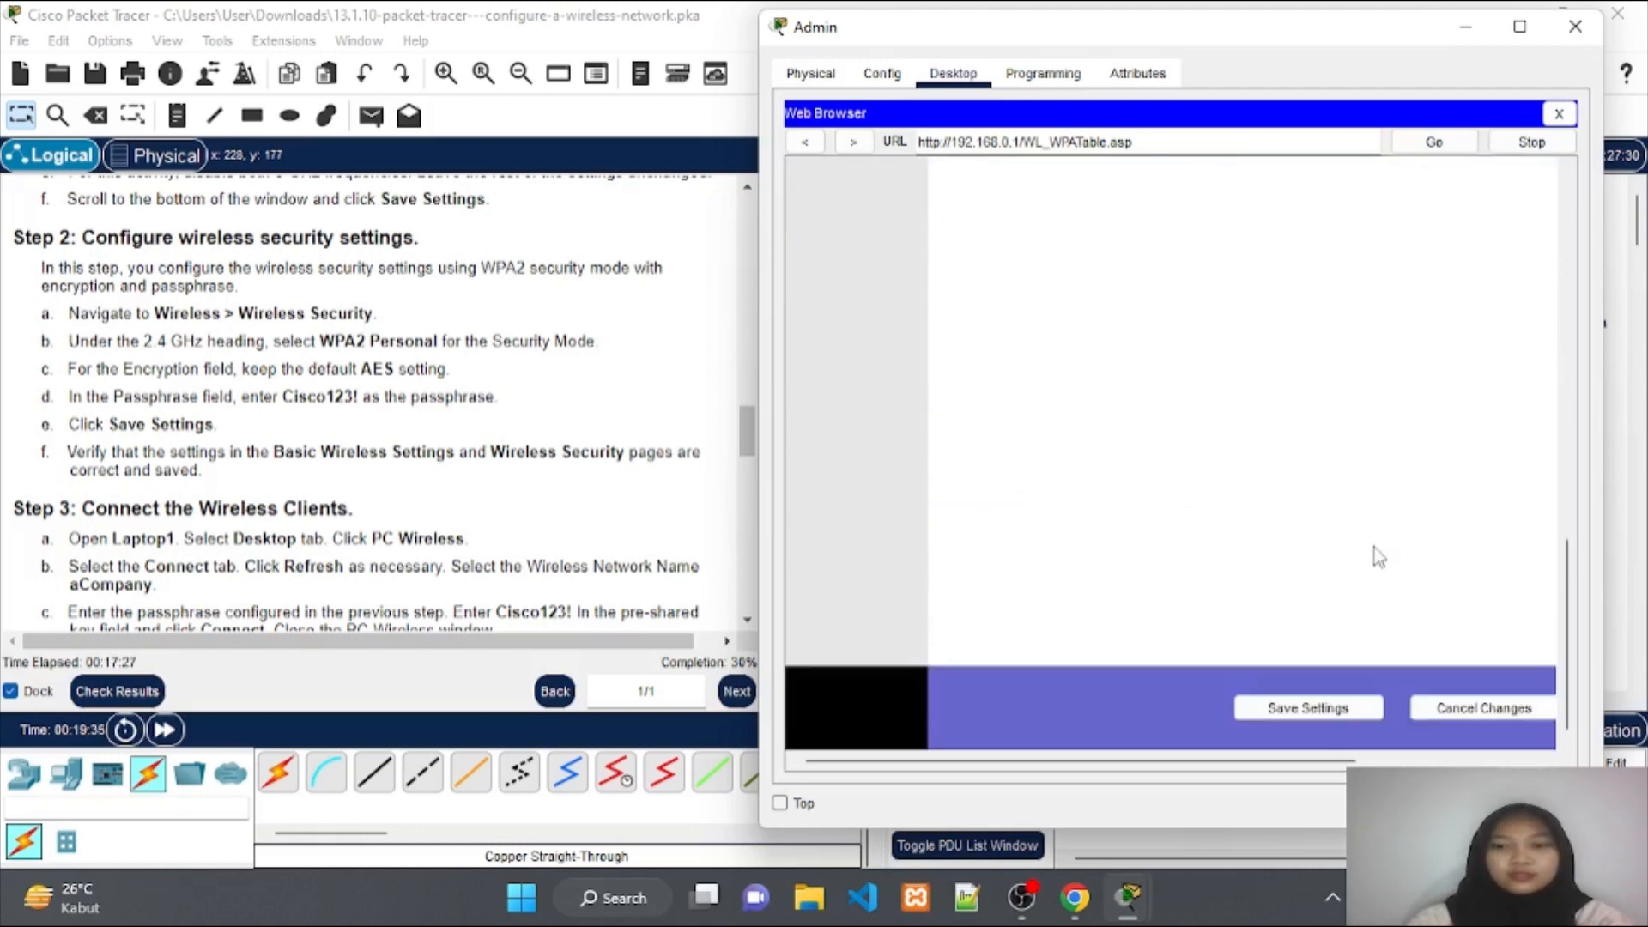
left_click(1331, 720)
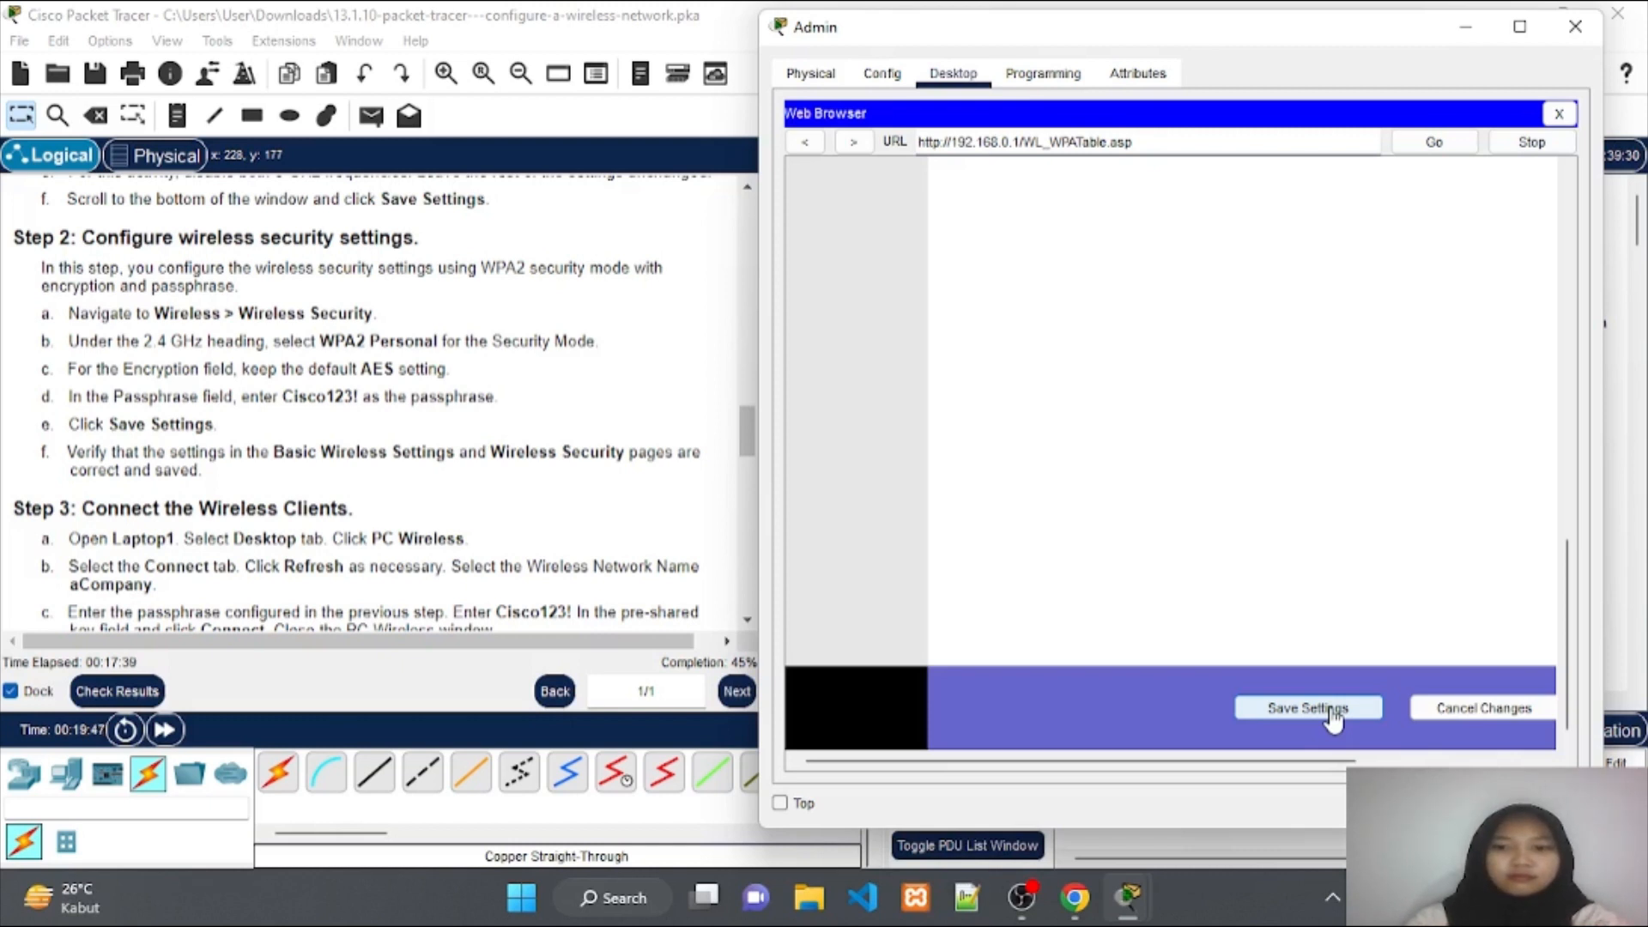
scroll(375, 418, "down", 4)
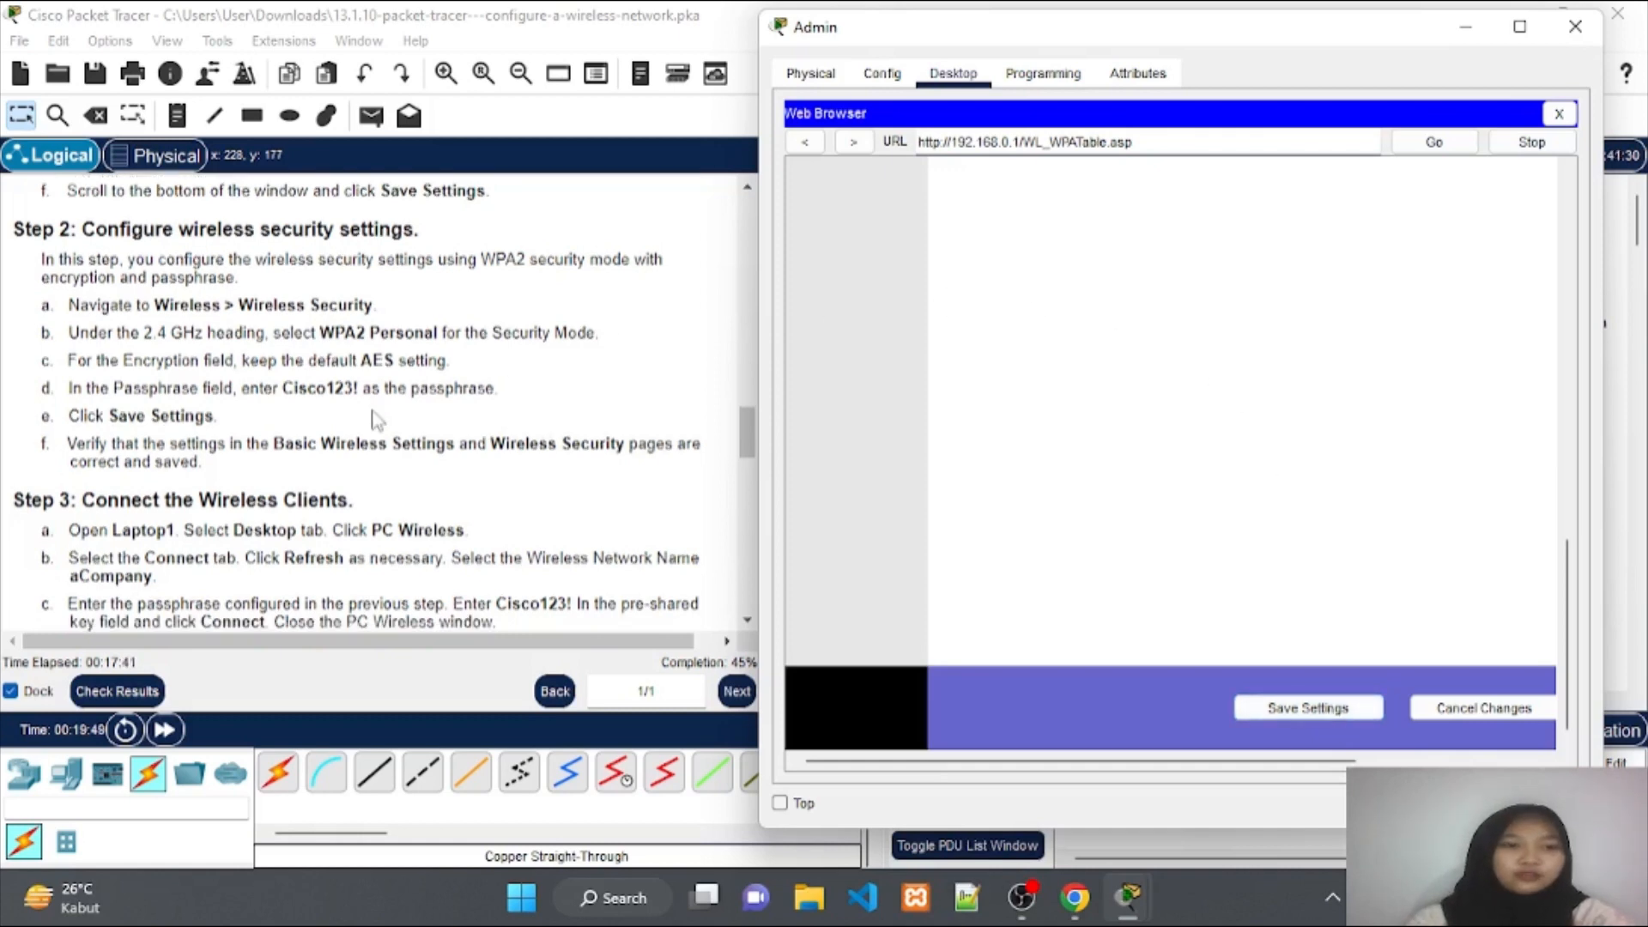
scroll(375, 417, "down", 3)
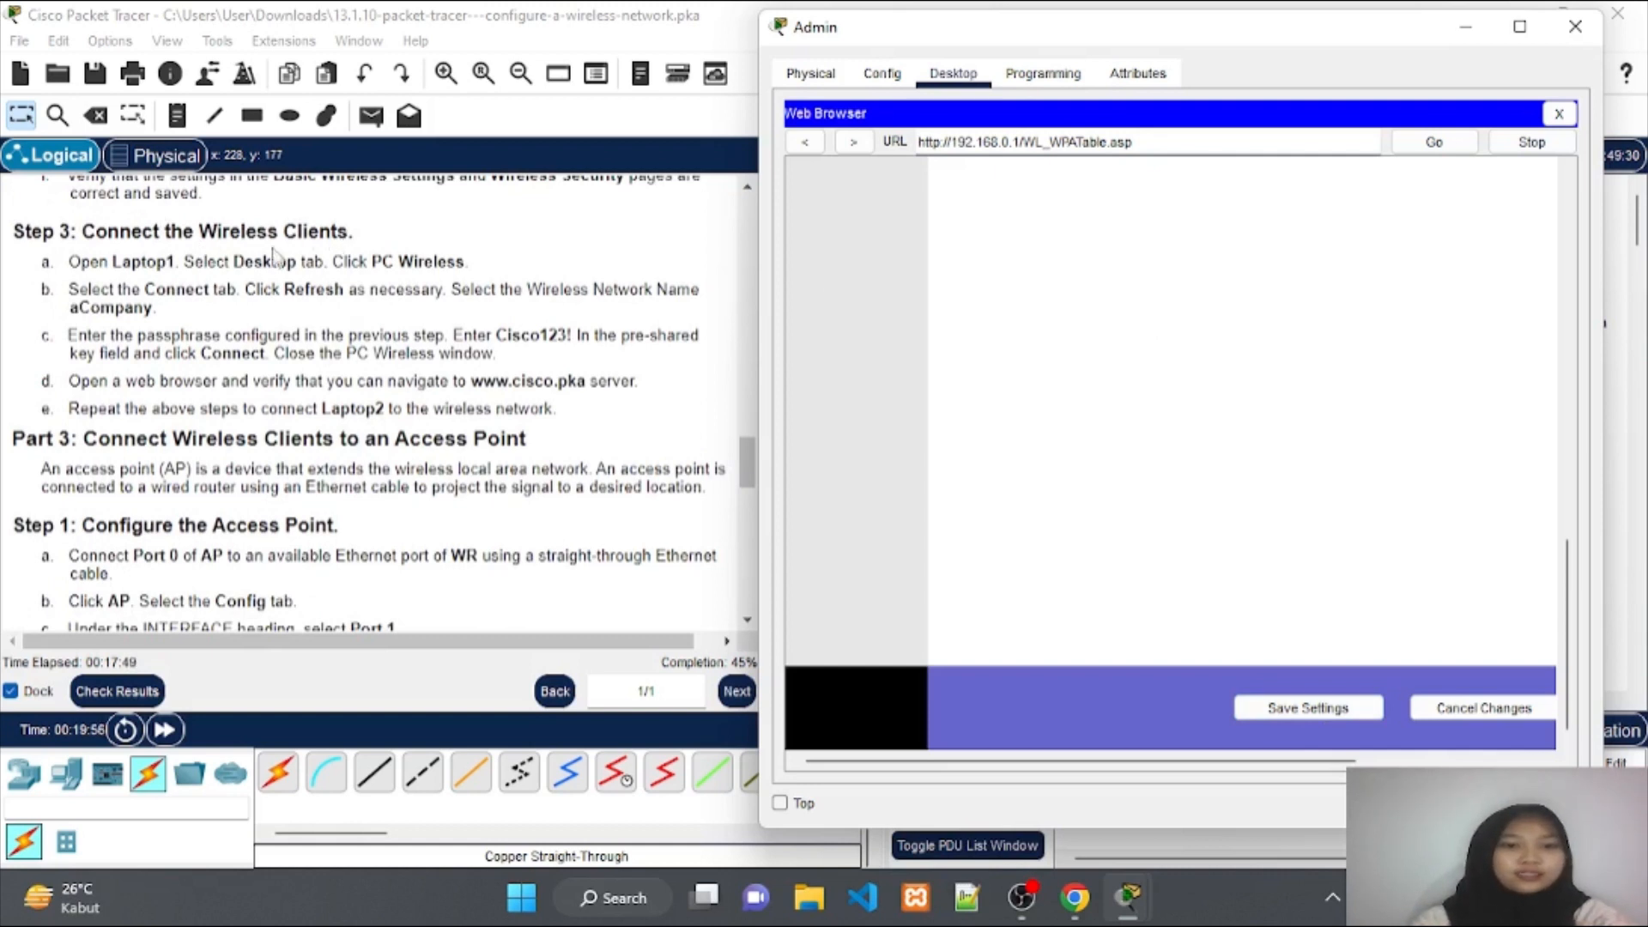
Minimize Admin and open Laptop1's PC Wireless application from its Desktop.
left_click(1469, 33)
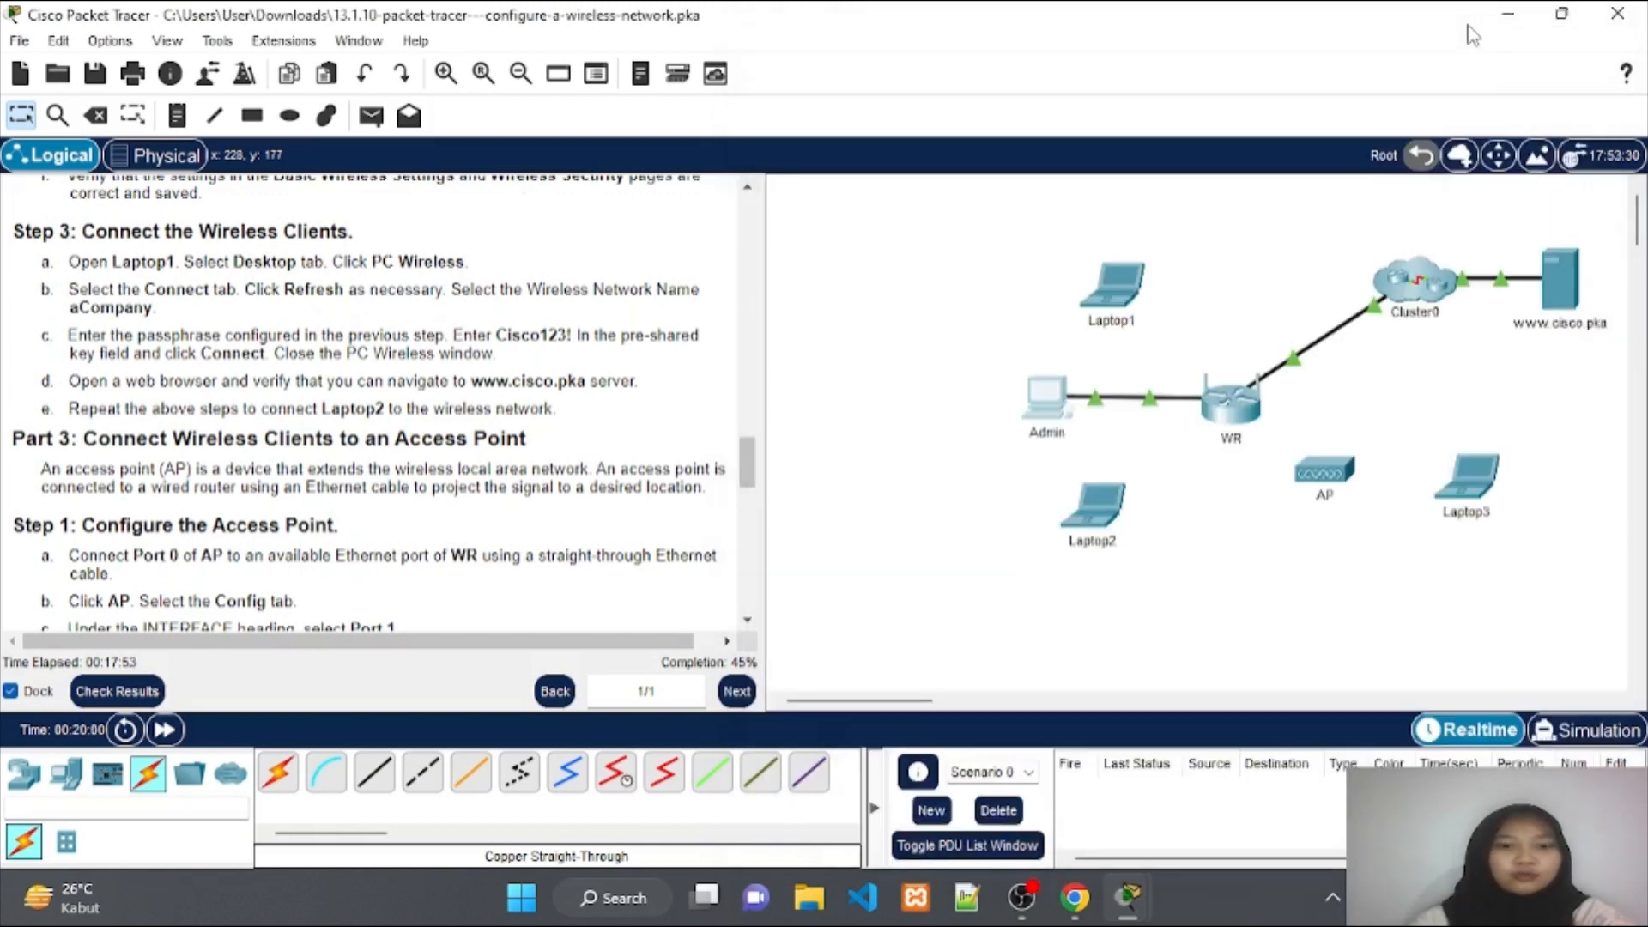
left_click(1120, 291)
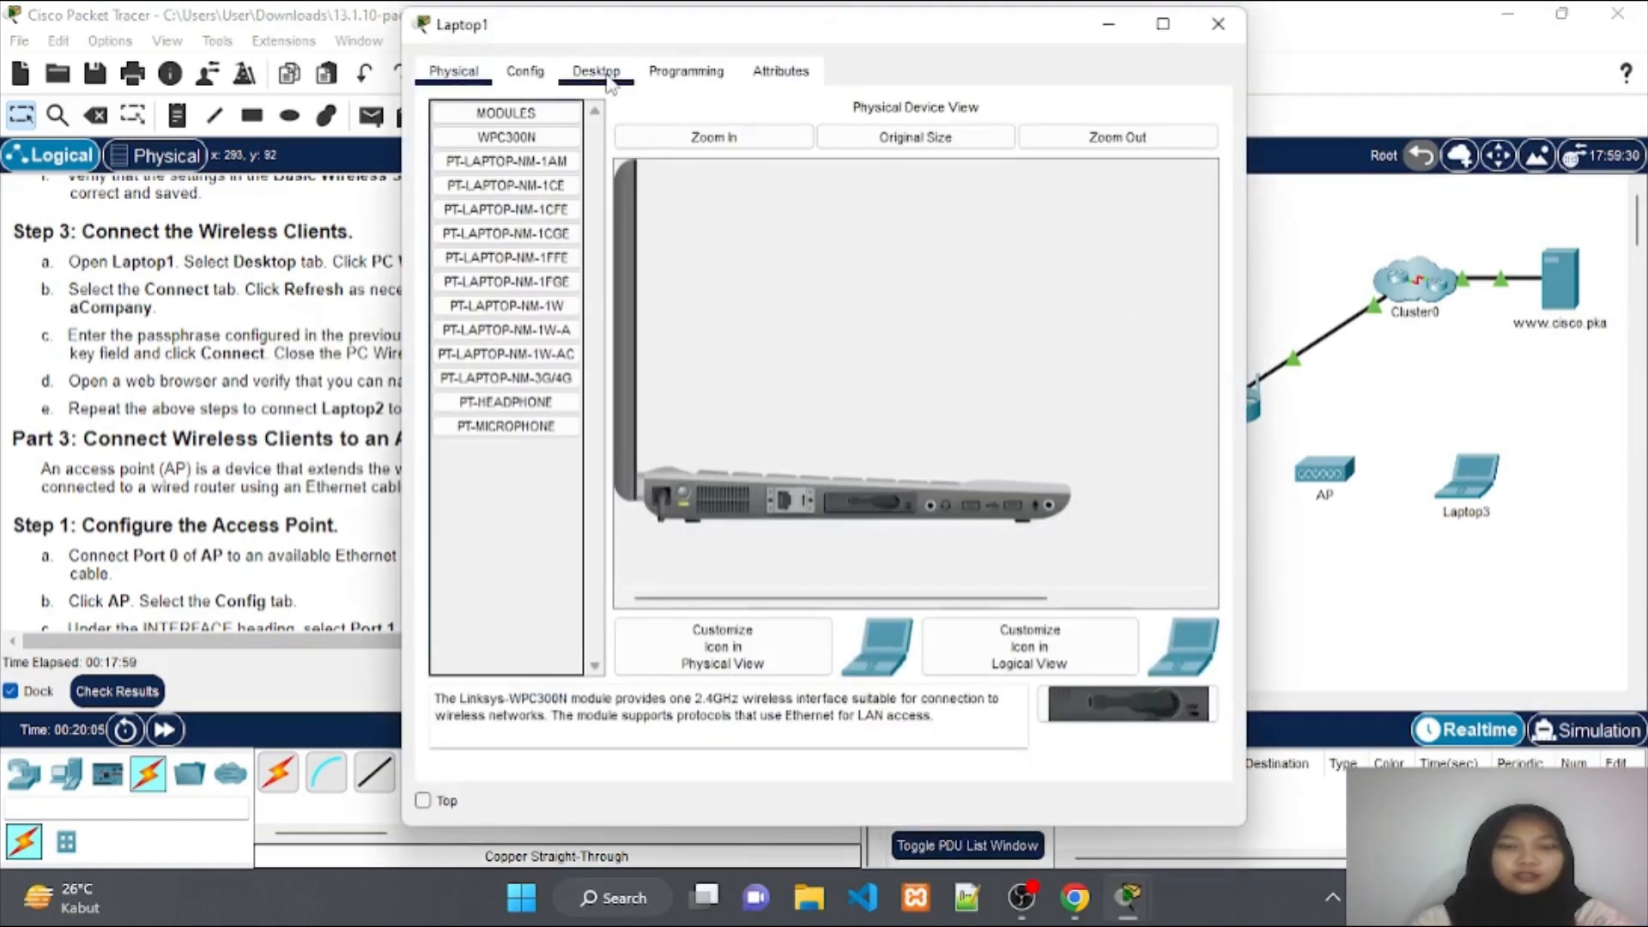
left_click(607, 79)
left_click_drag(687, 35, 1046, 38)
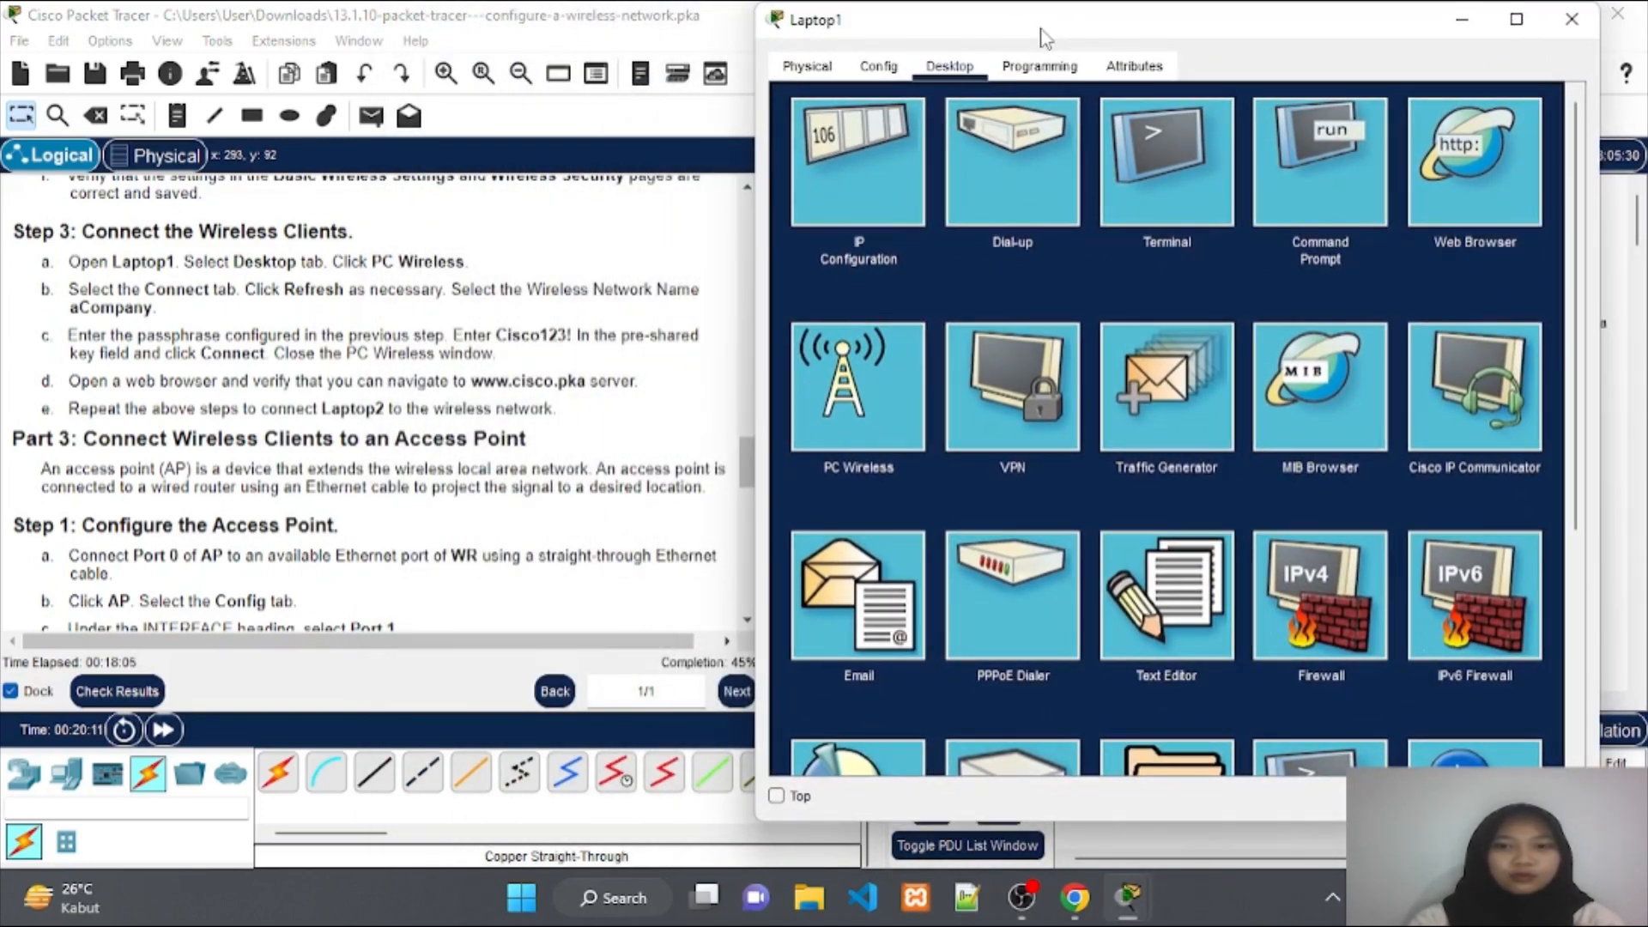
left_click(868, 368)
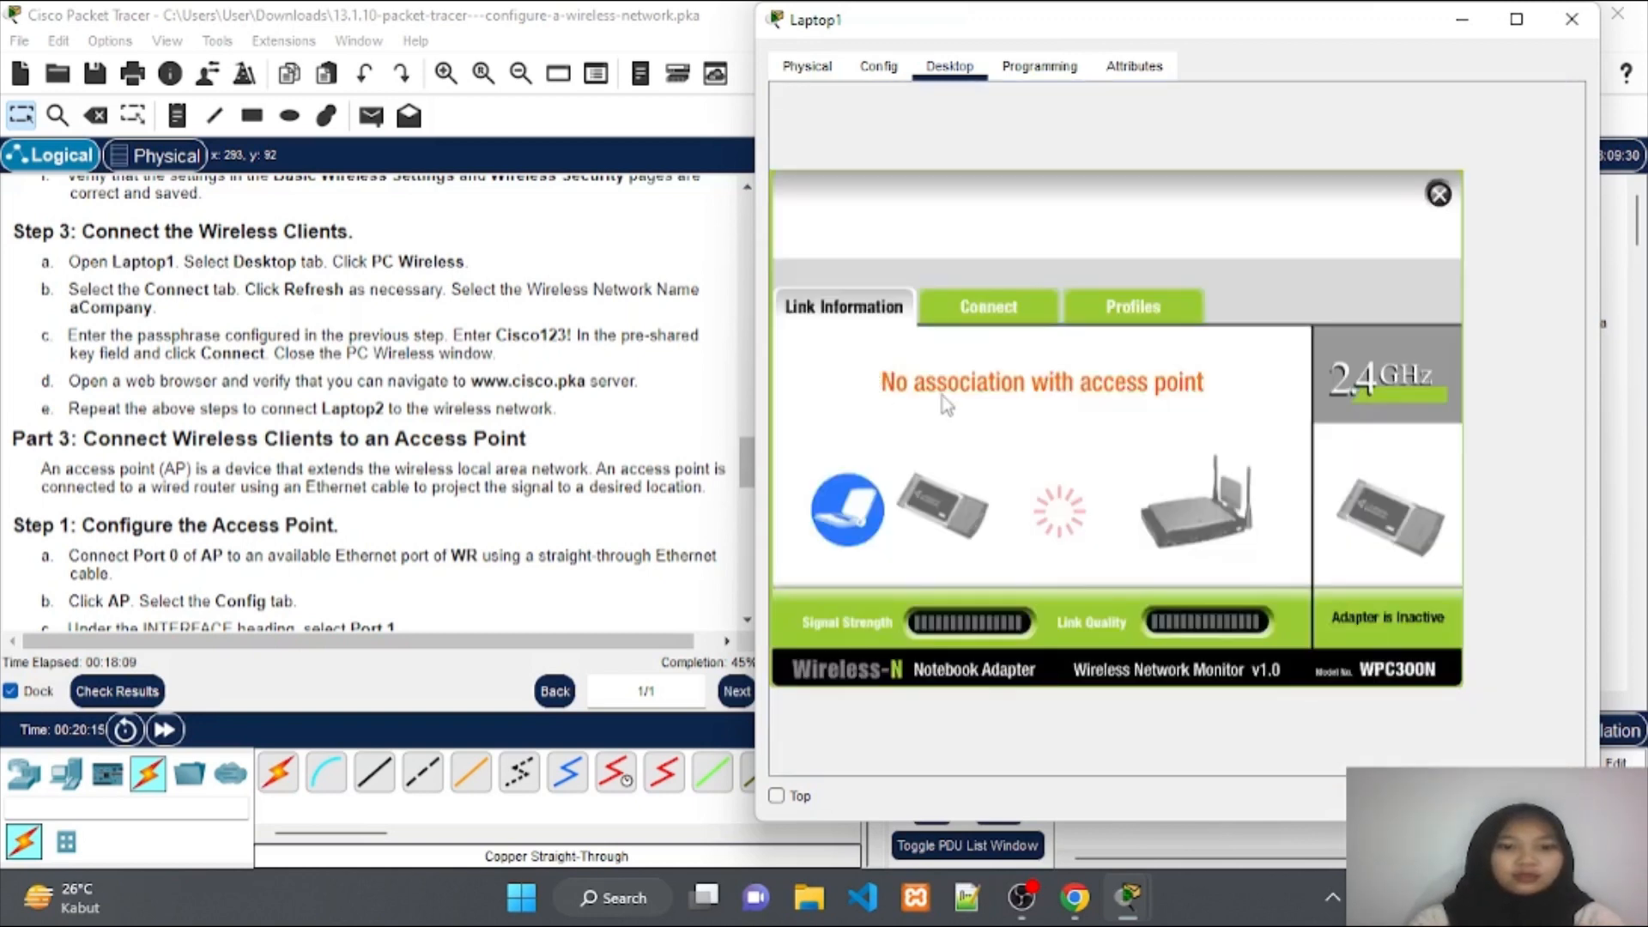
Refresh the network list and connect Laptop1 to aCompany with the WPA2 pre-shared key.
left_click(992, 317)
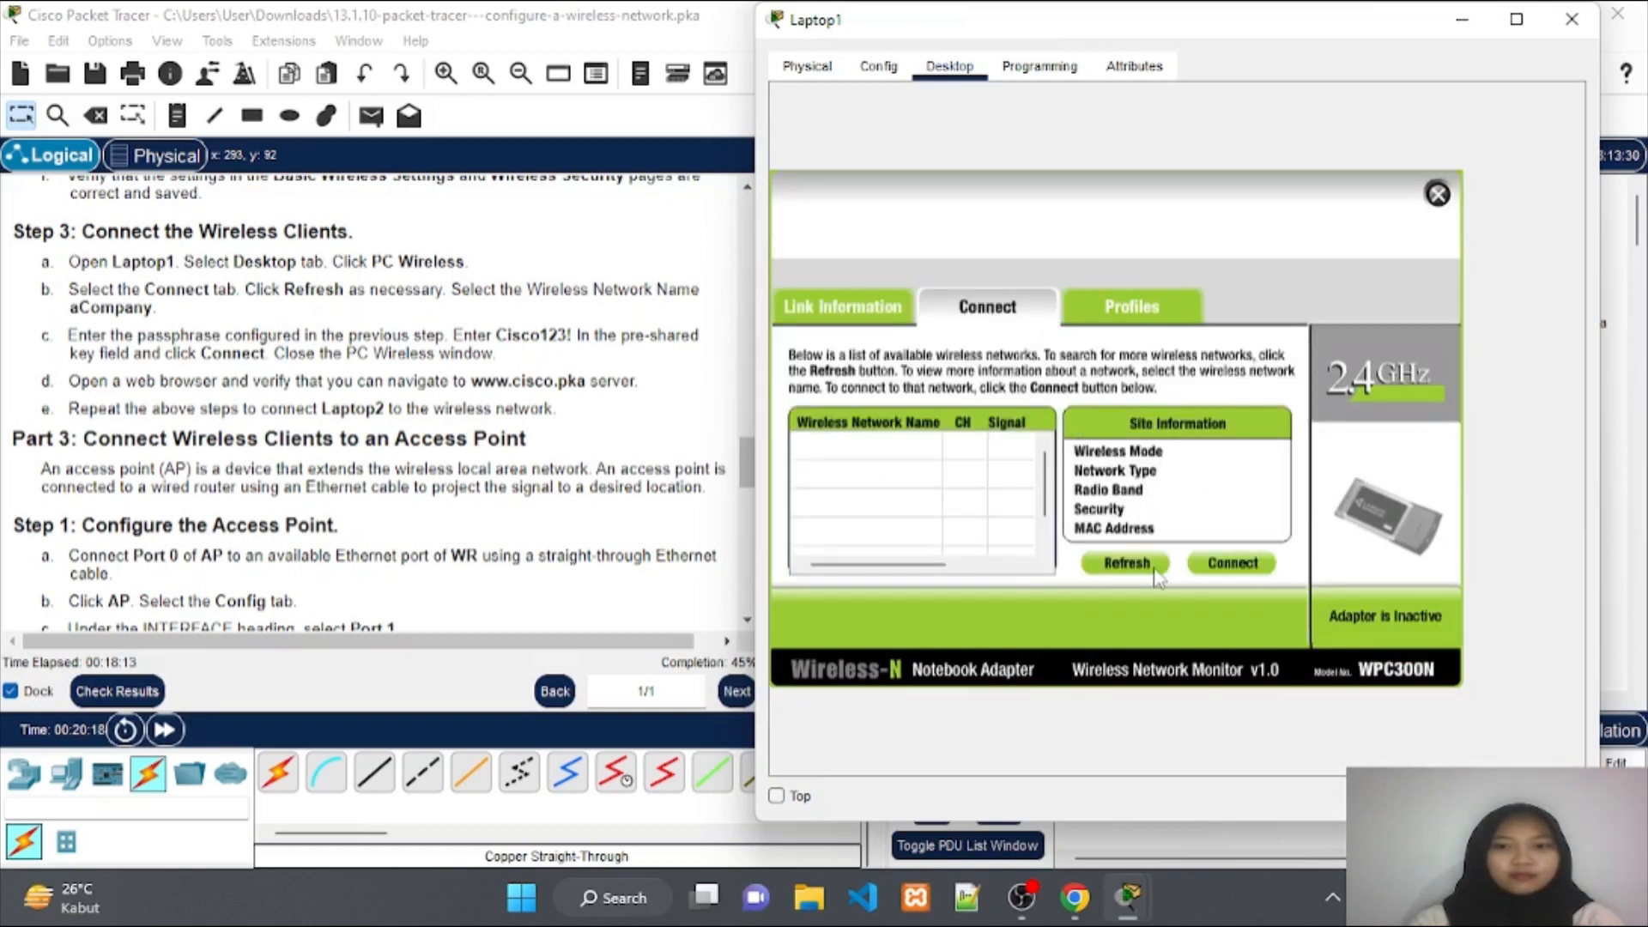
left_click(1142, 569)
left_click(1126, 563)
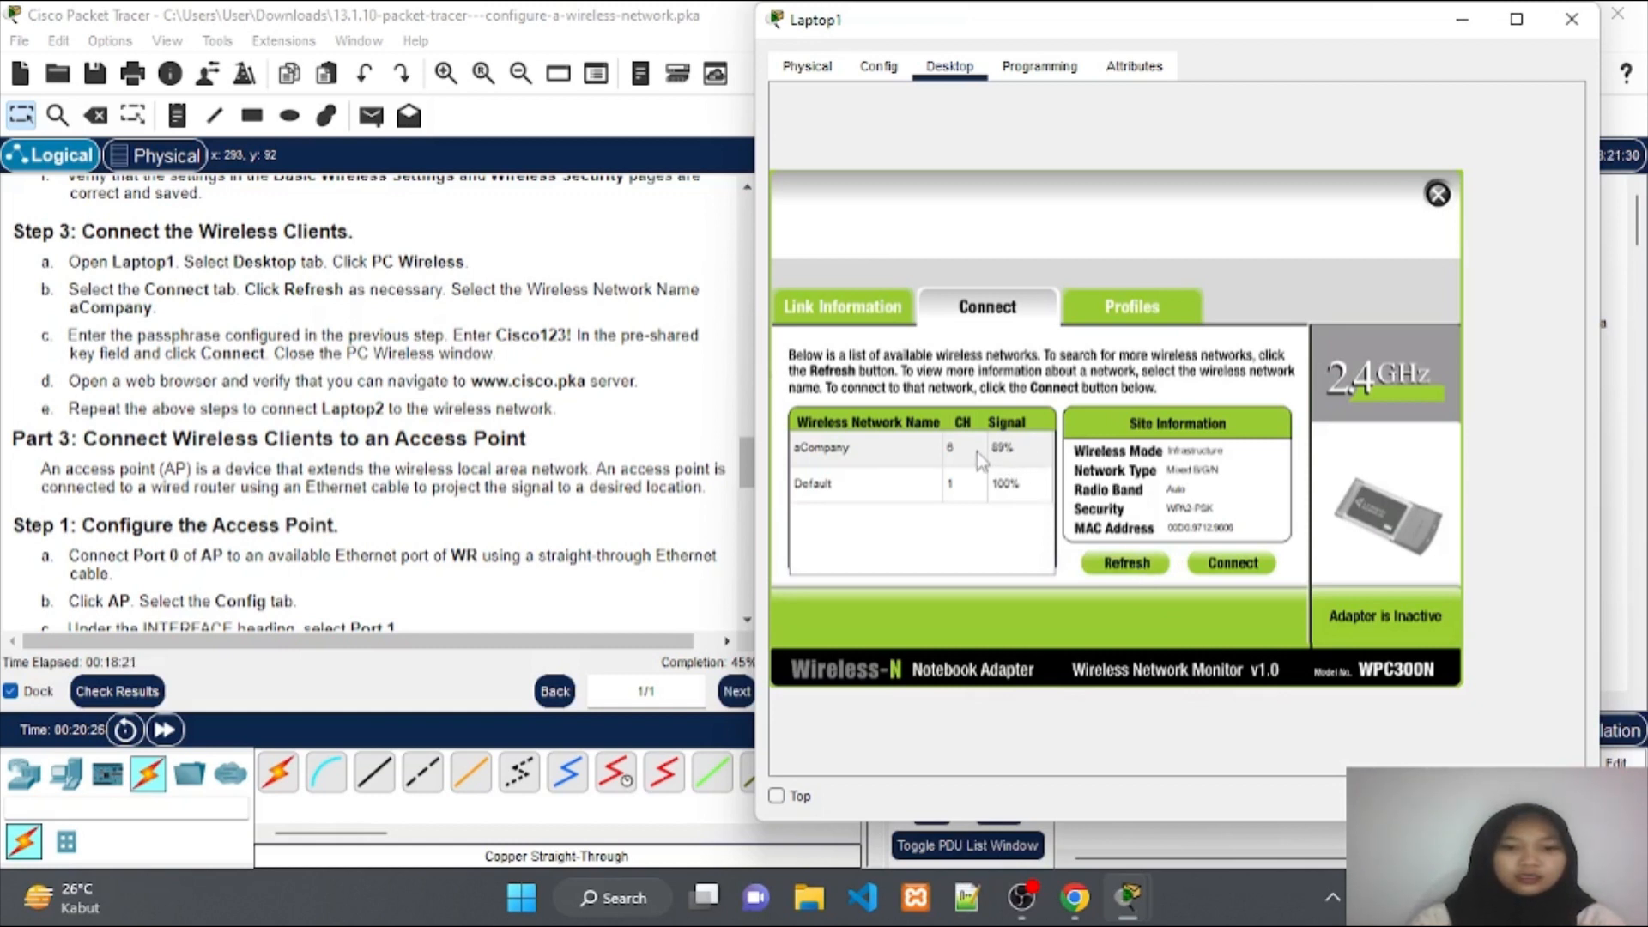
left_click(976, 452)
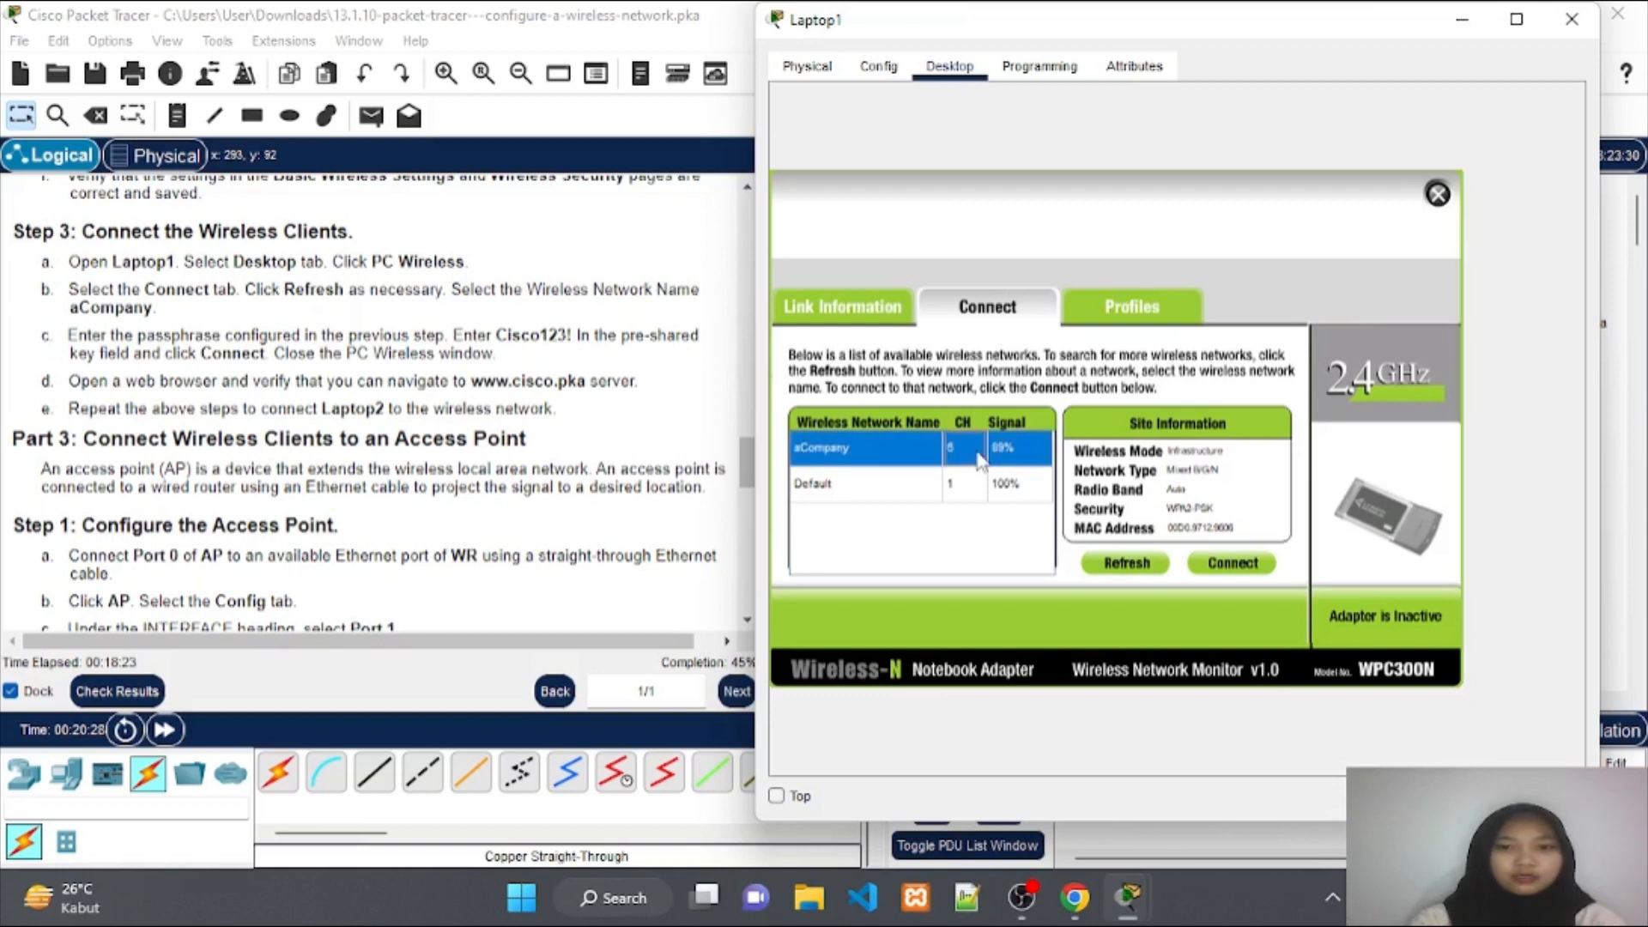
left_click(1221, 567)
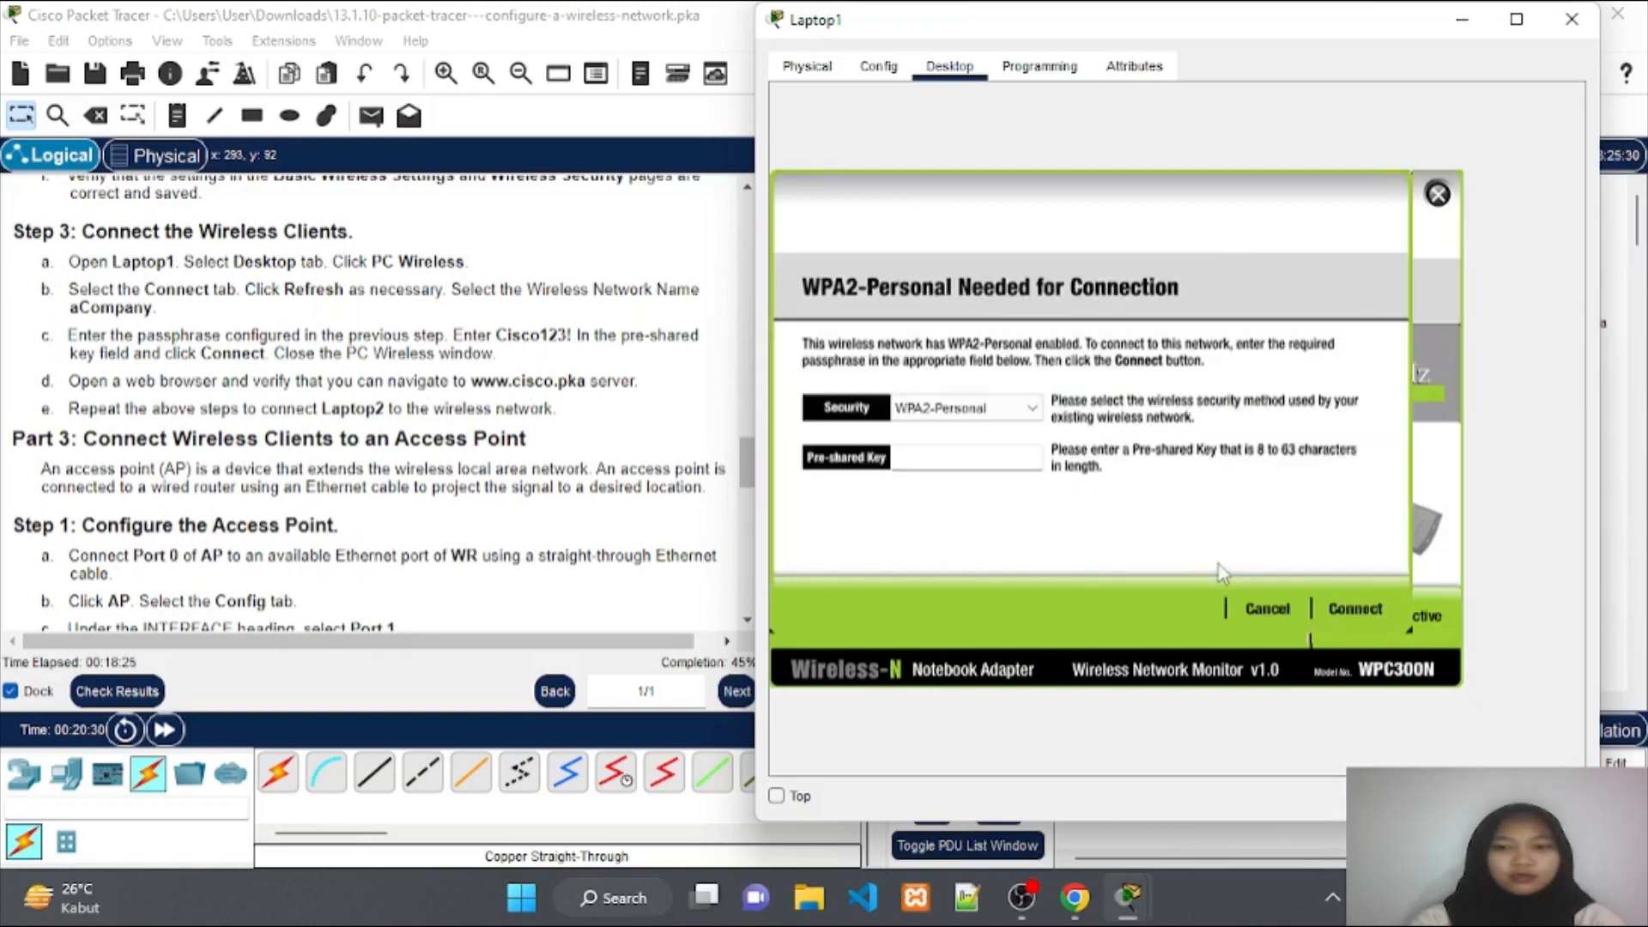
left_click(970, 462)
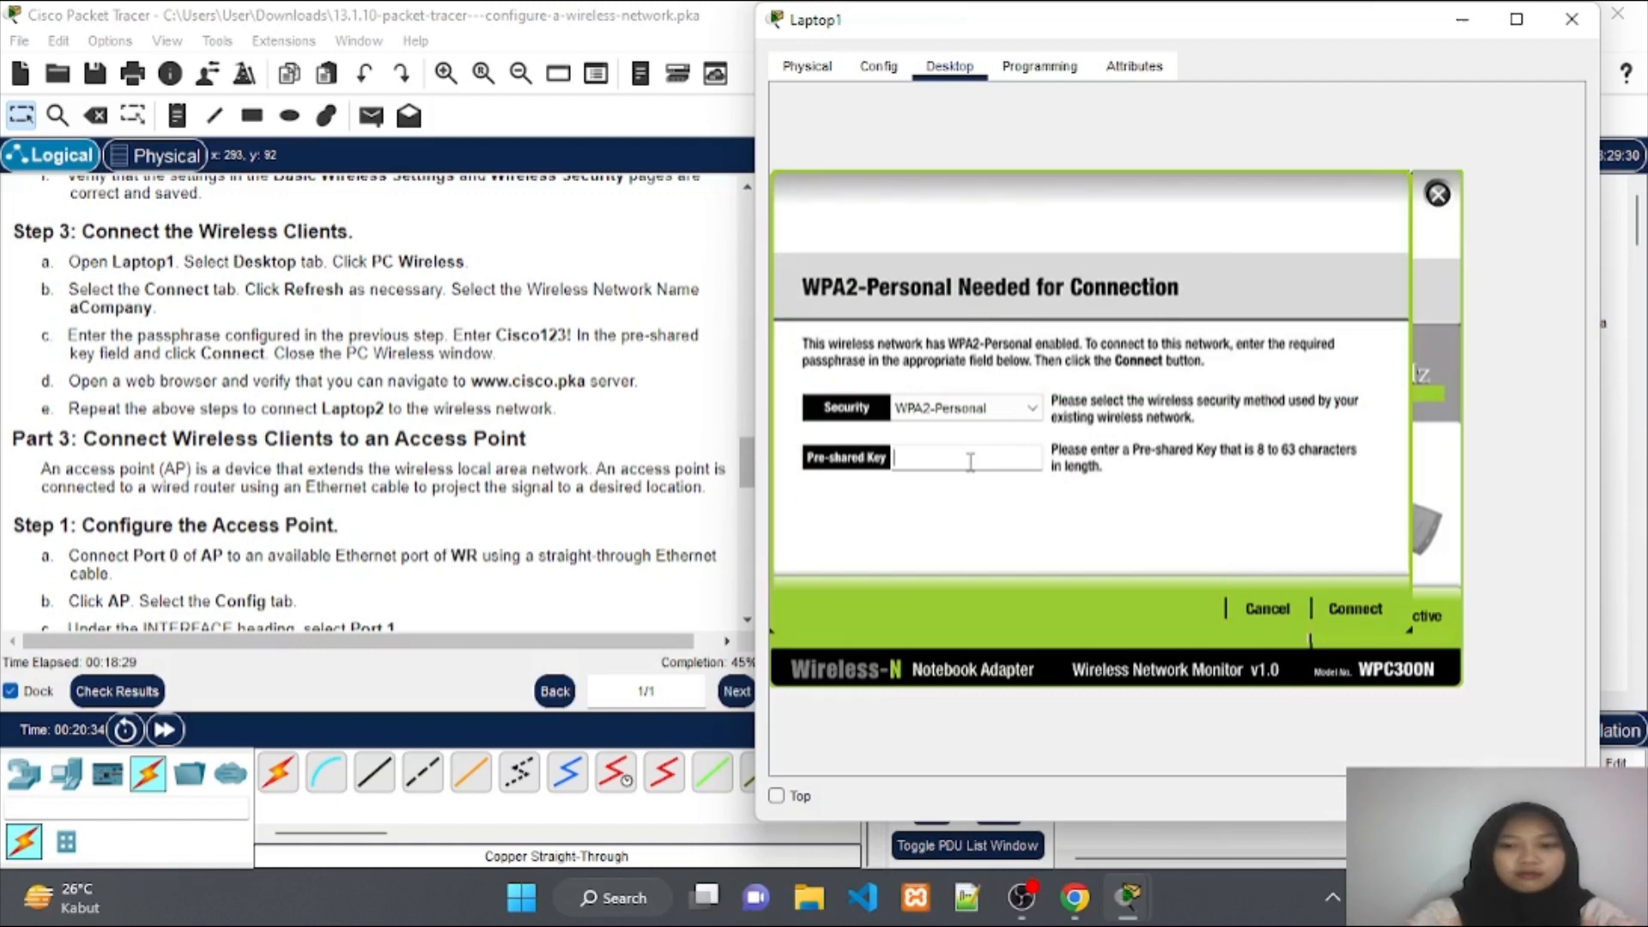
type("C")
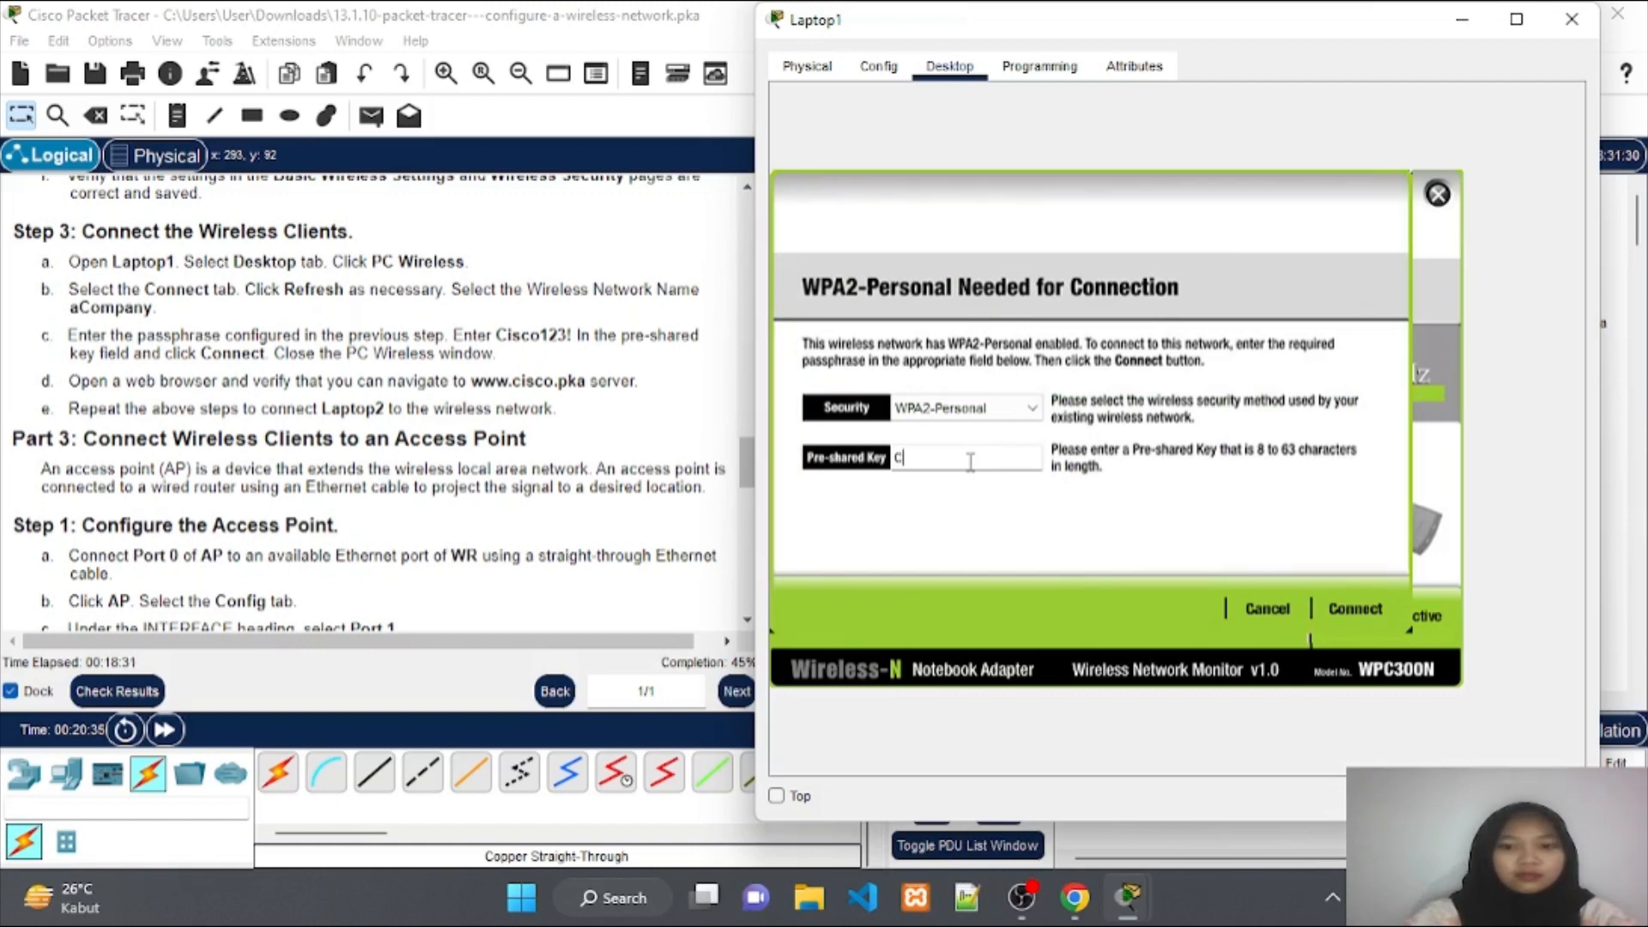
type("isco")
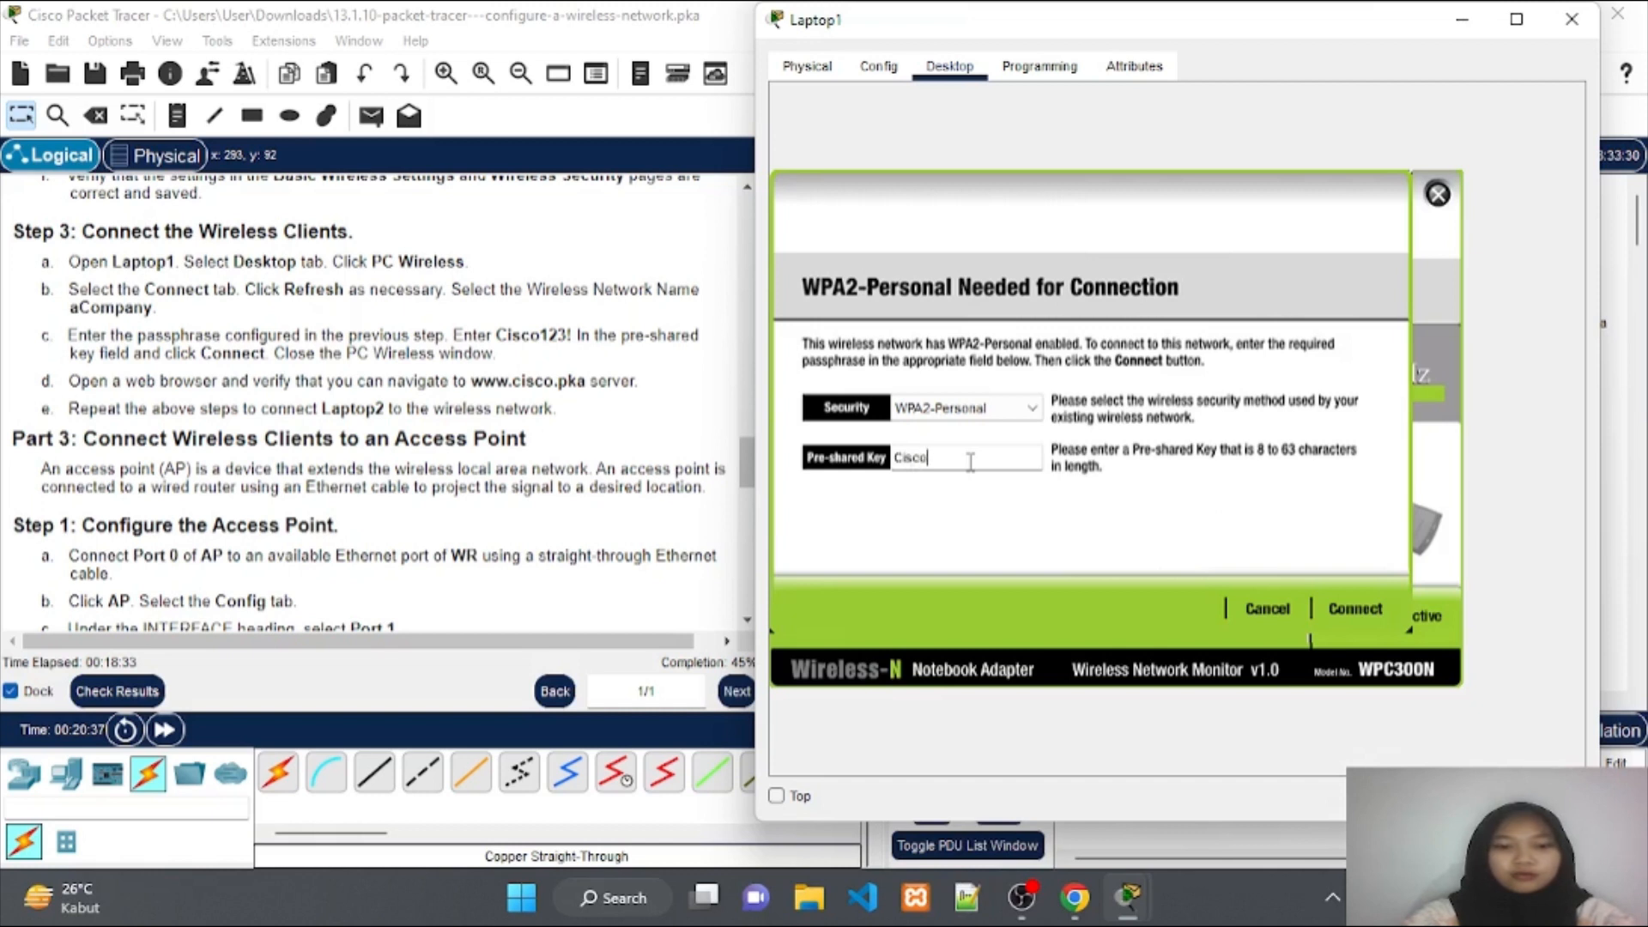
type("123!")
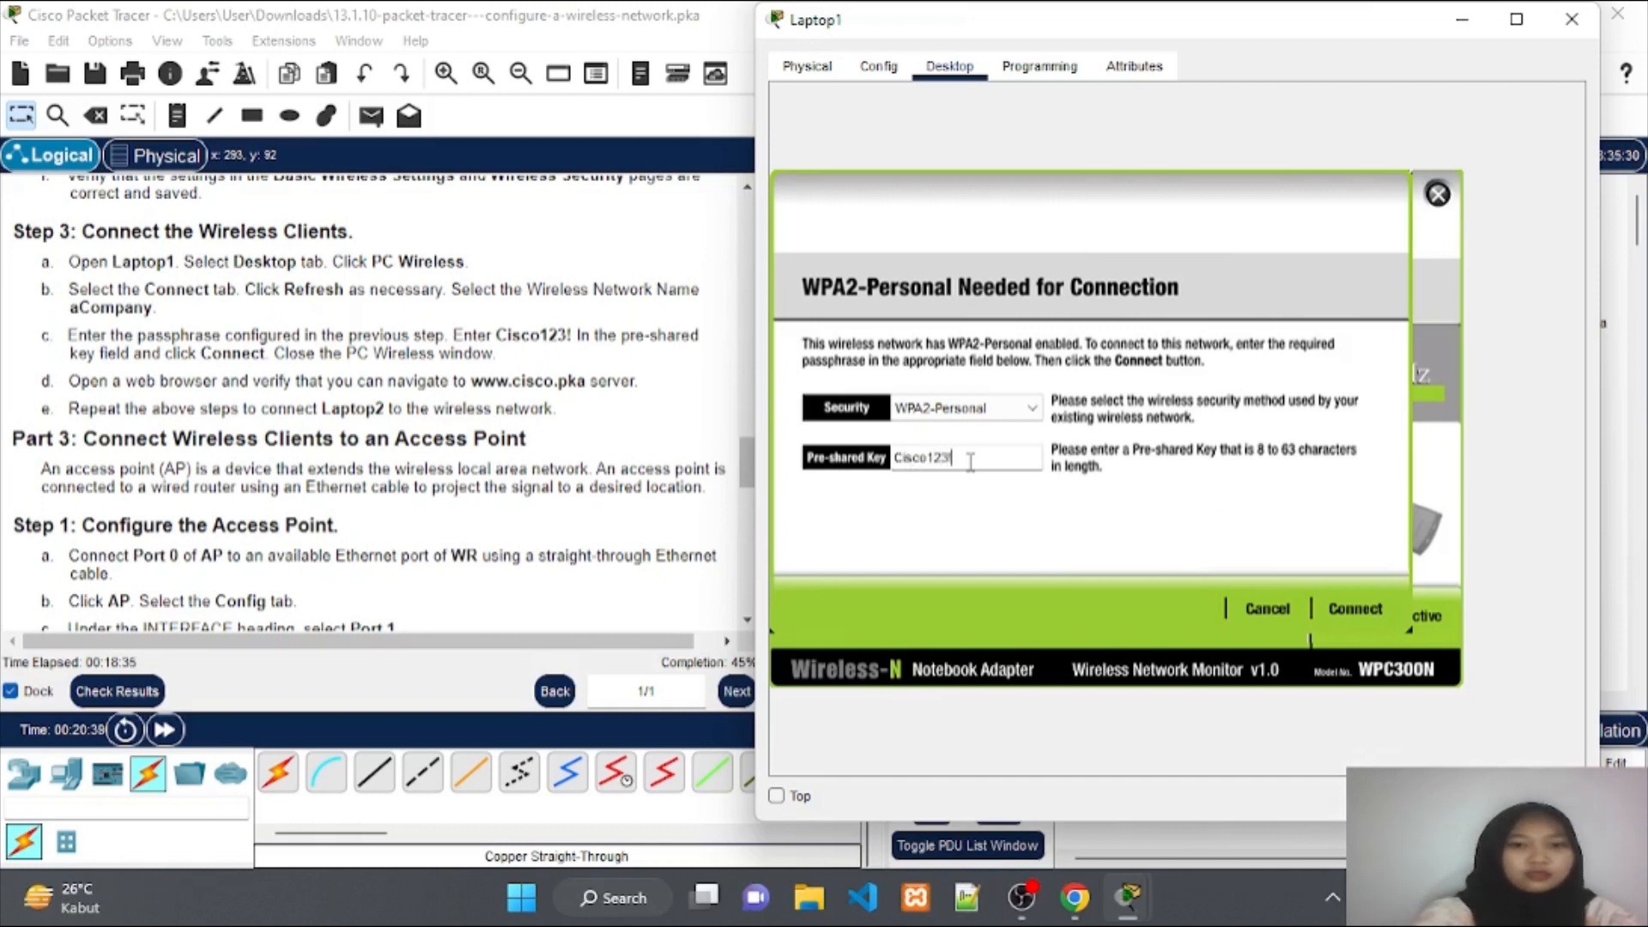
left_click(1353, 609)
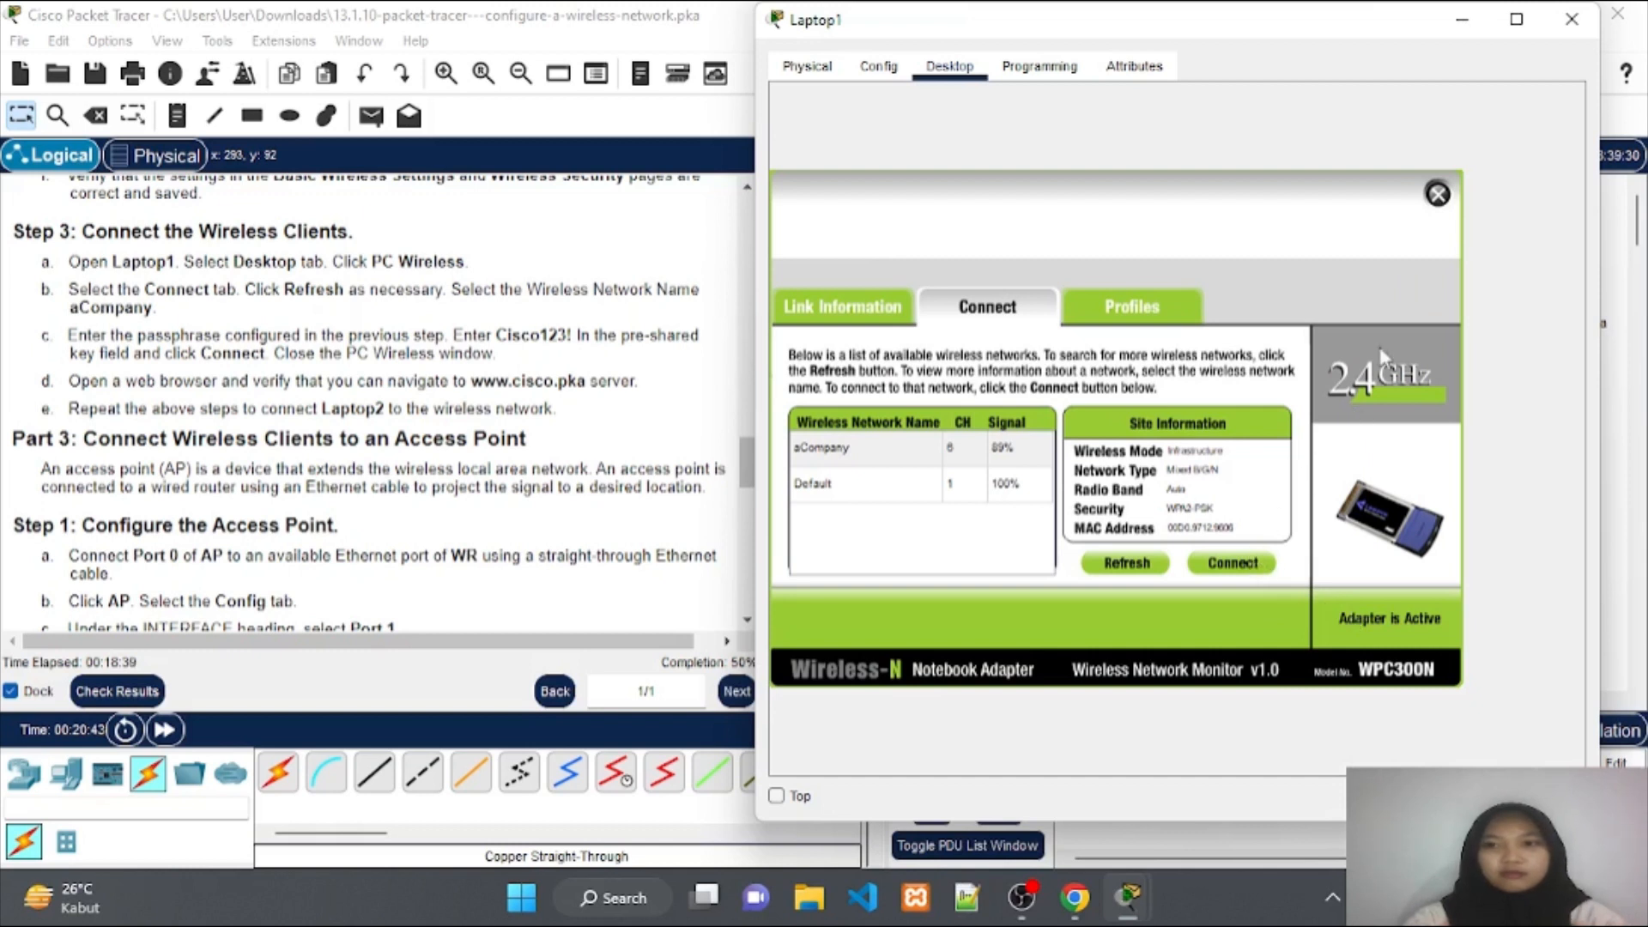
left_click(1463, 24)
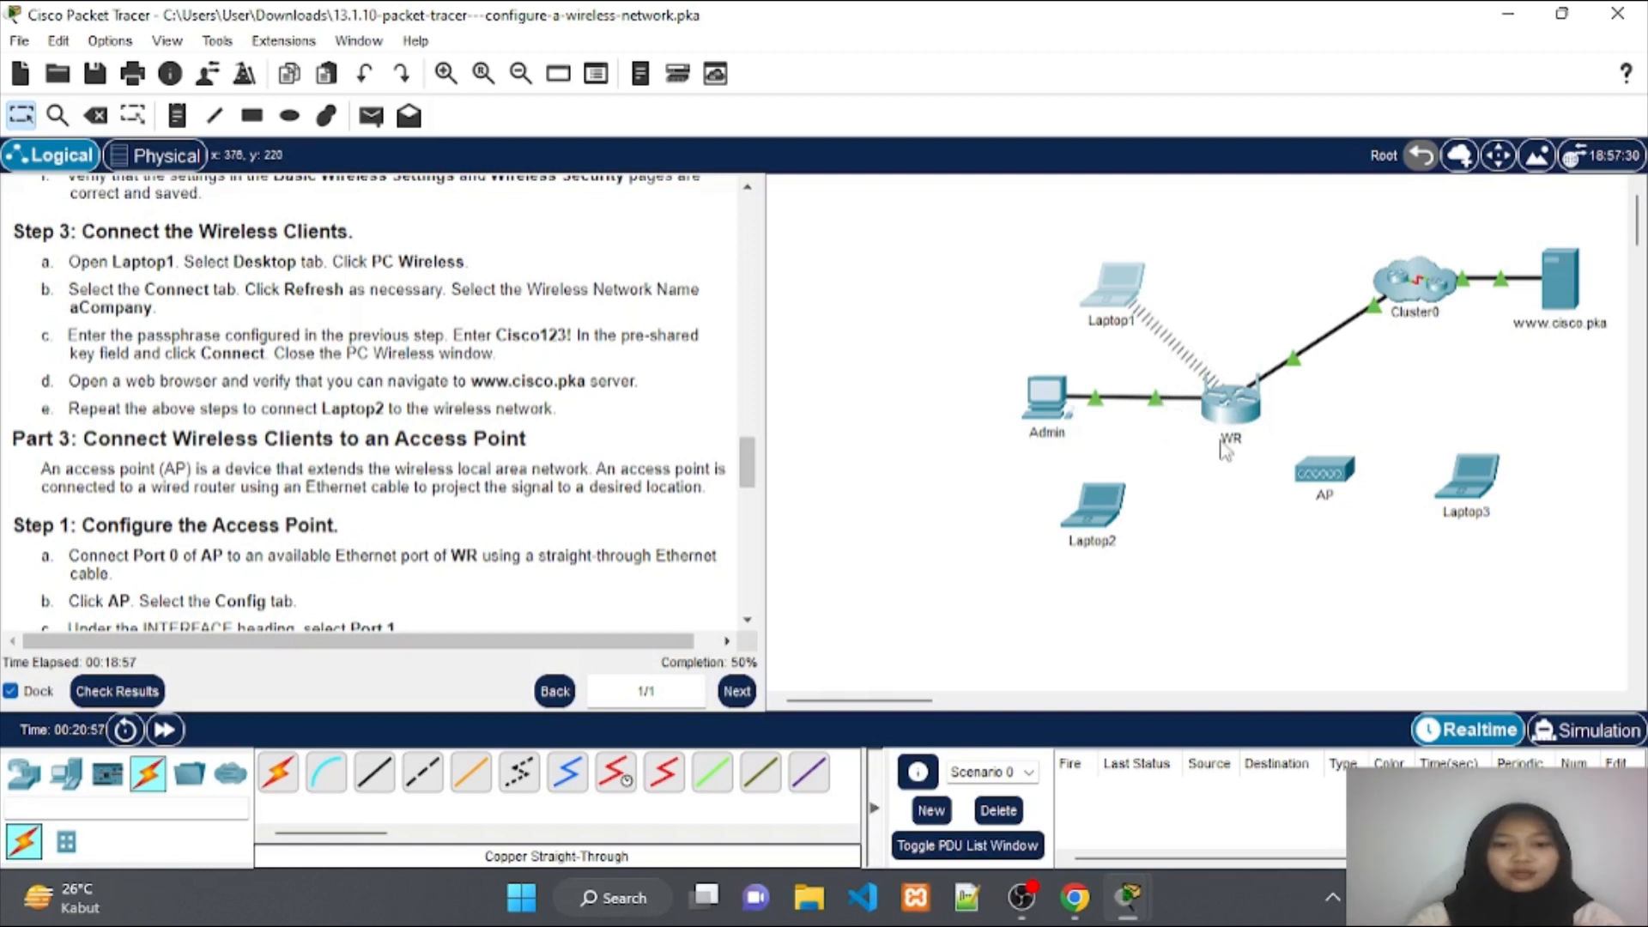
mouse_move(1229, 418)
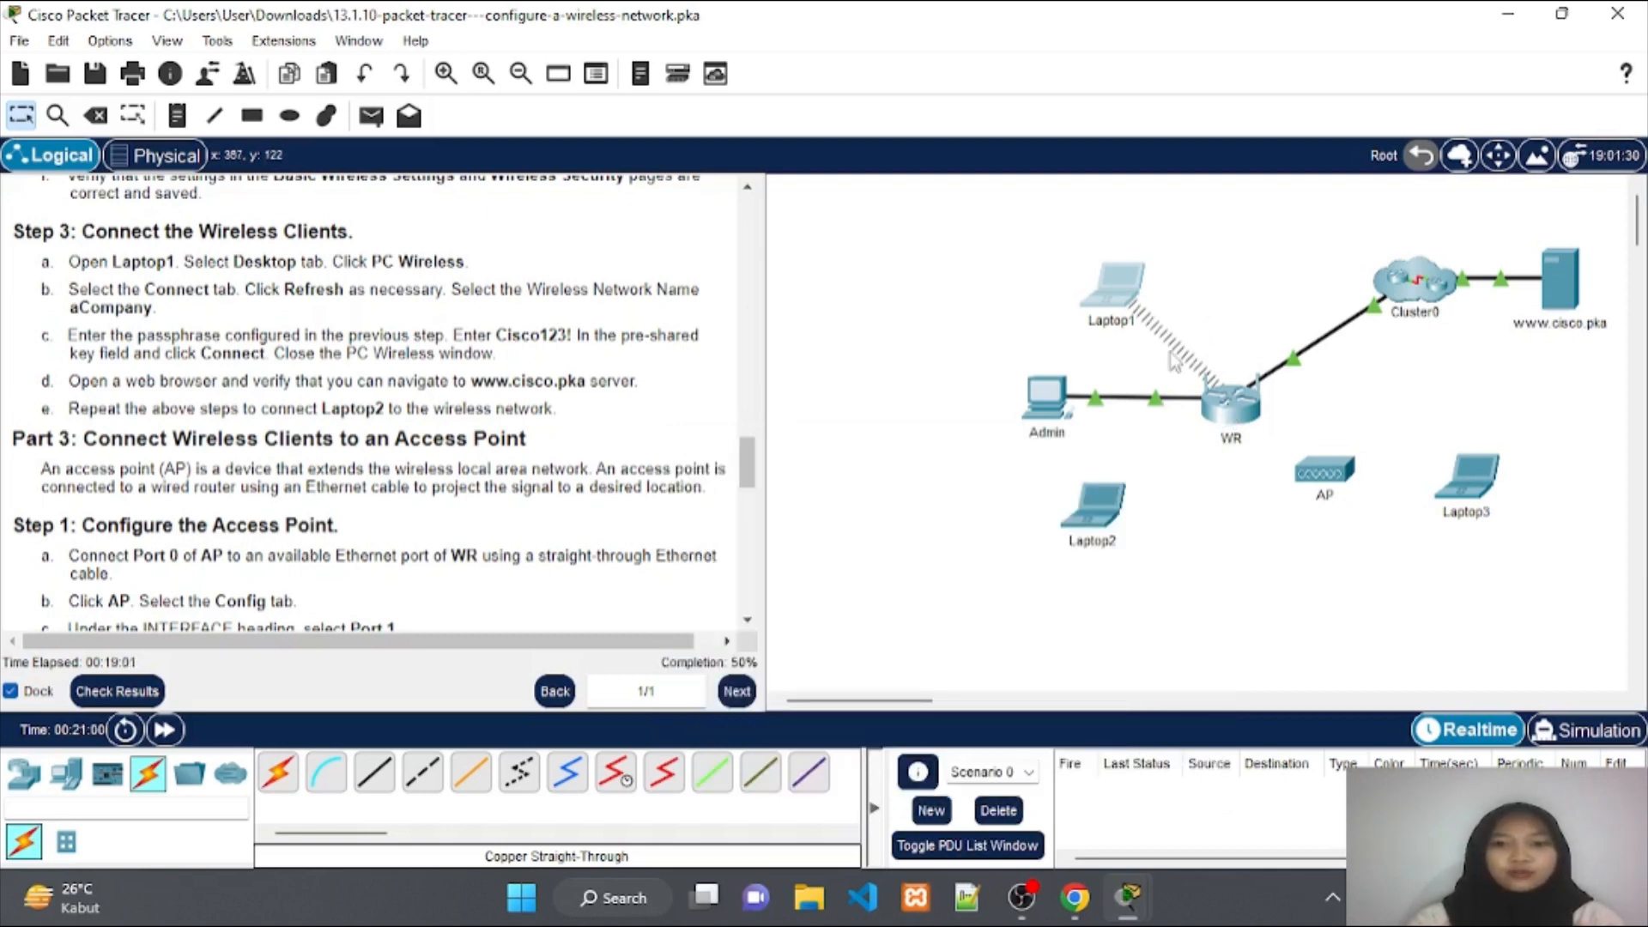
left_click(1115, 292)
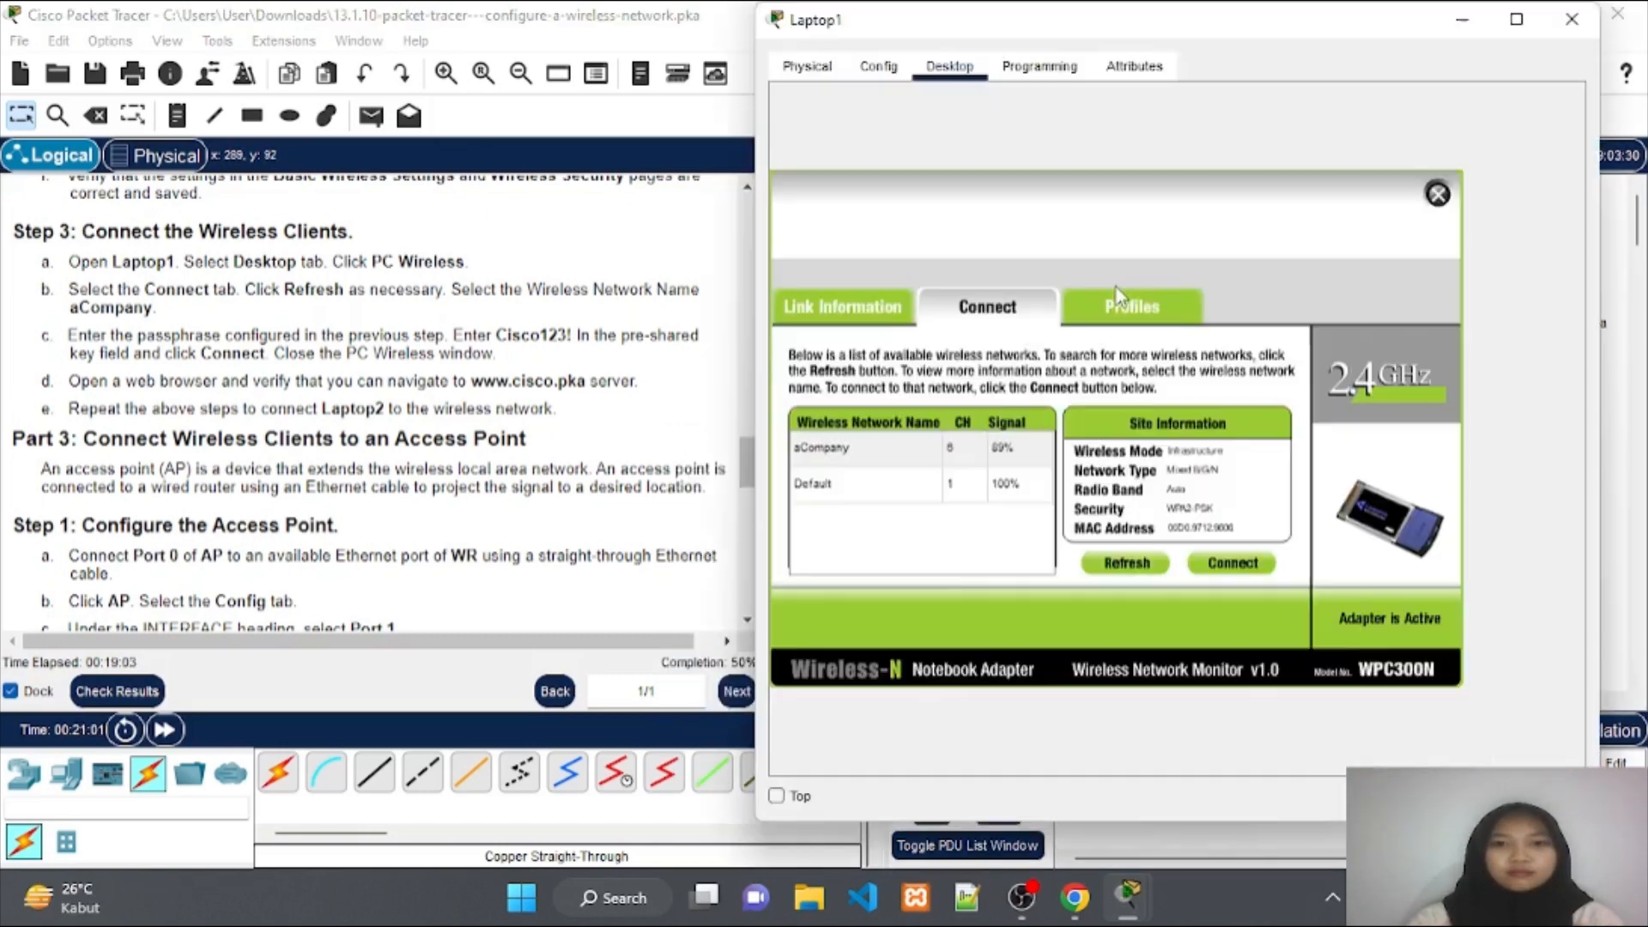
left_click(1437, 194)
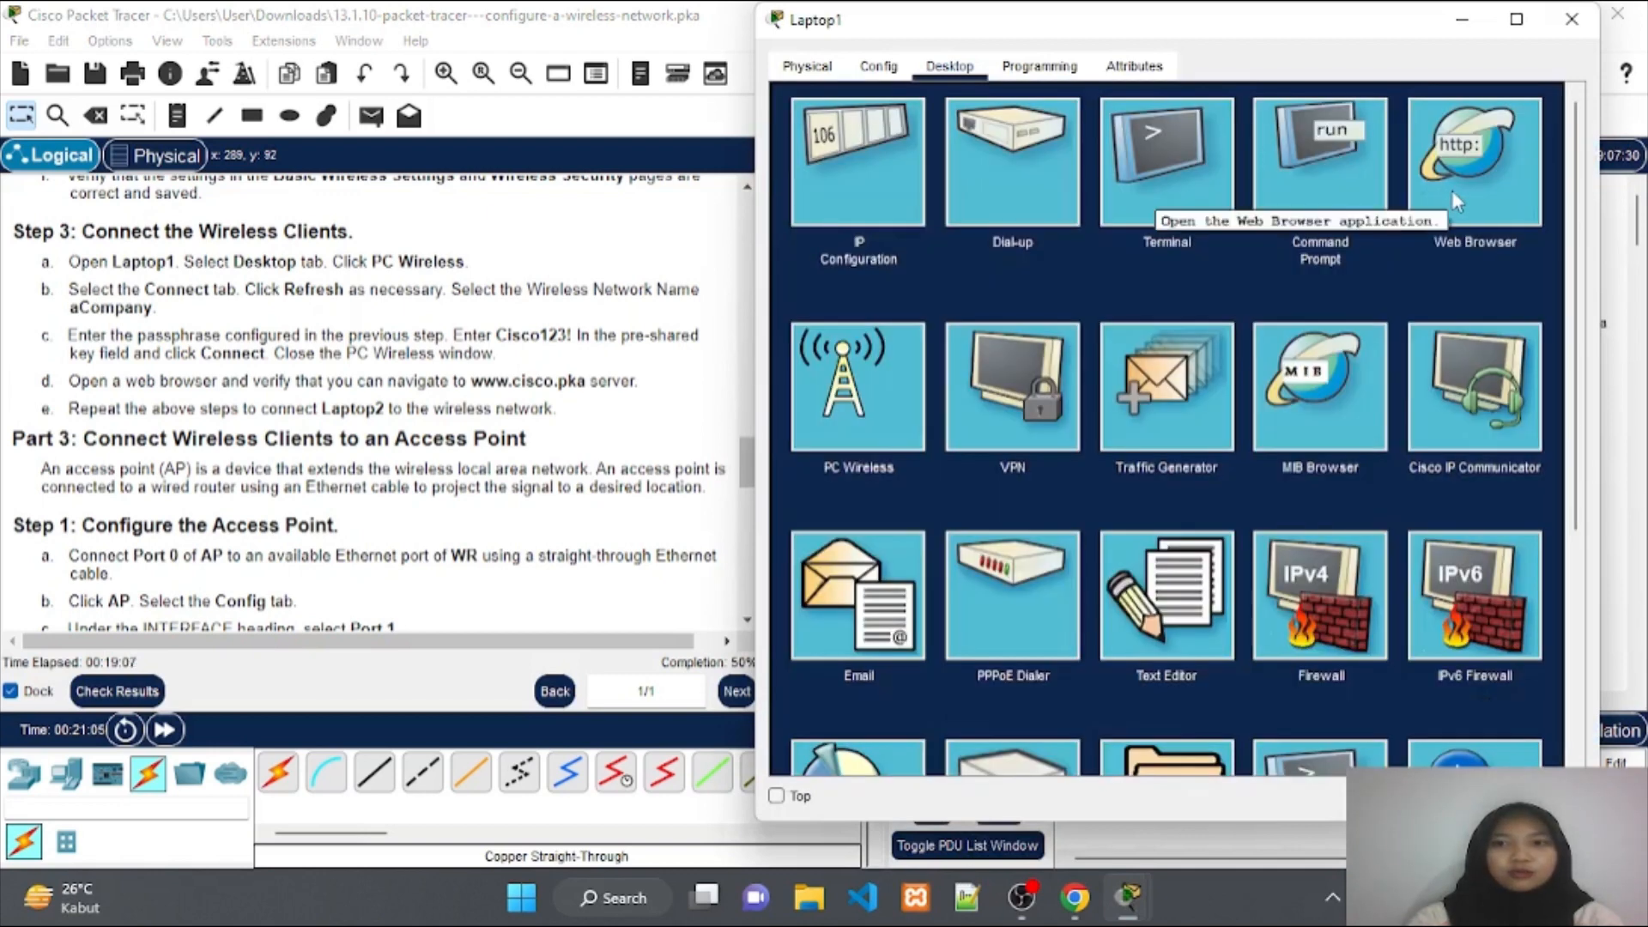
left_click(1454, 190)
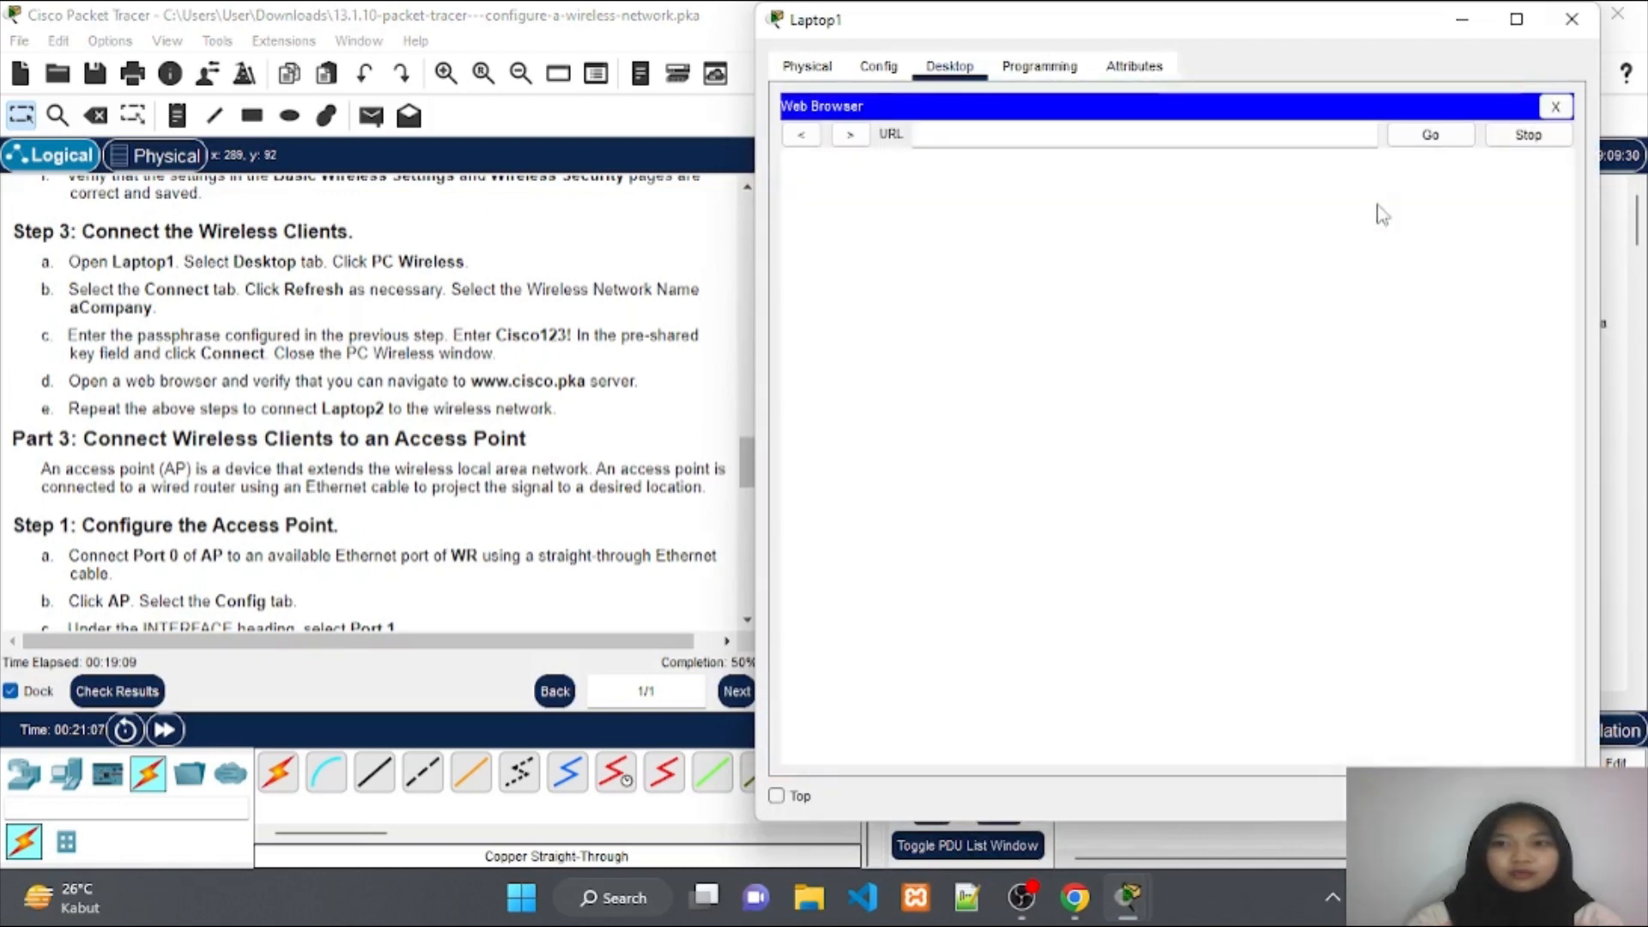
type("w")
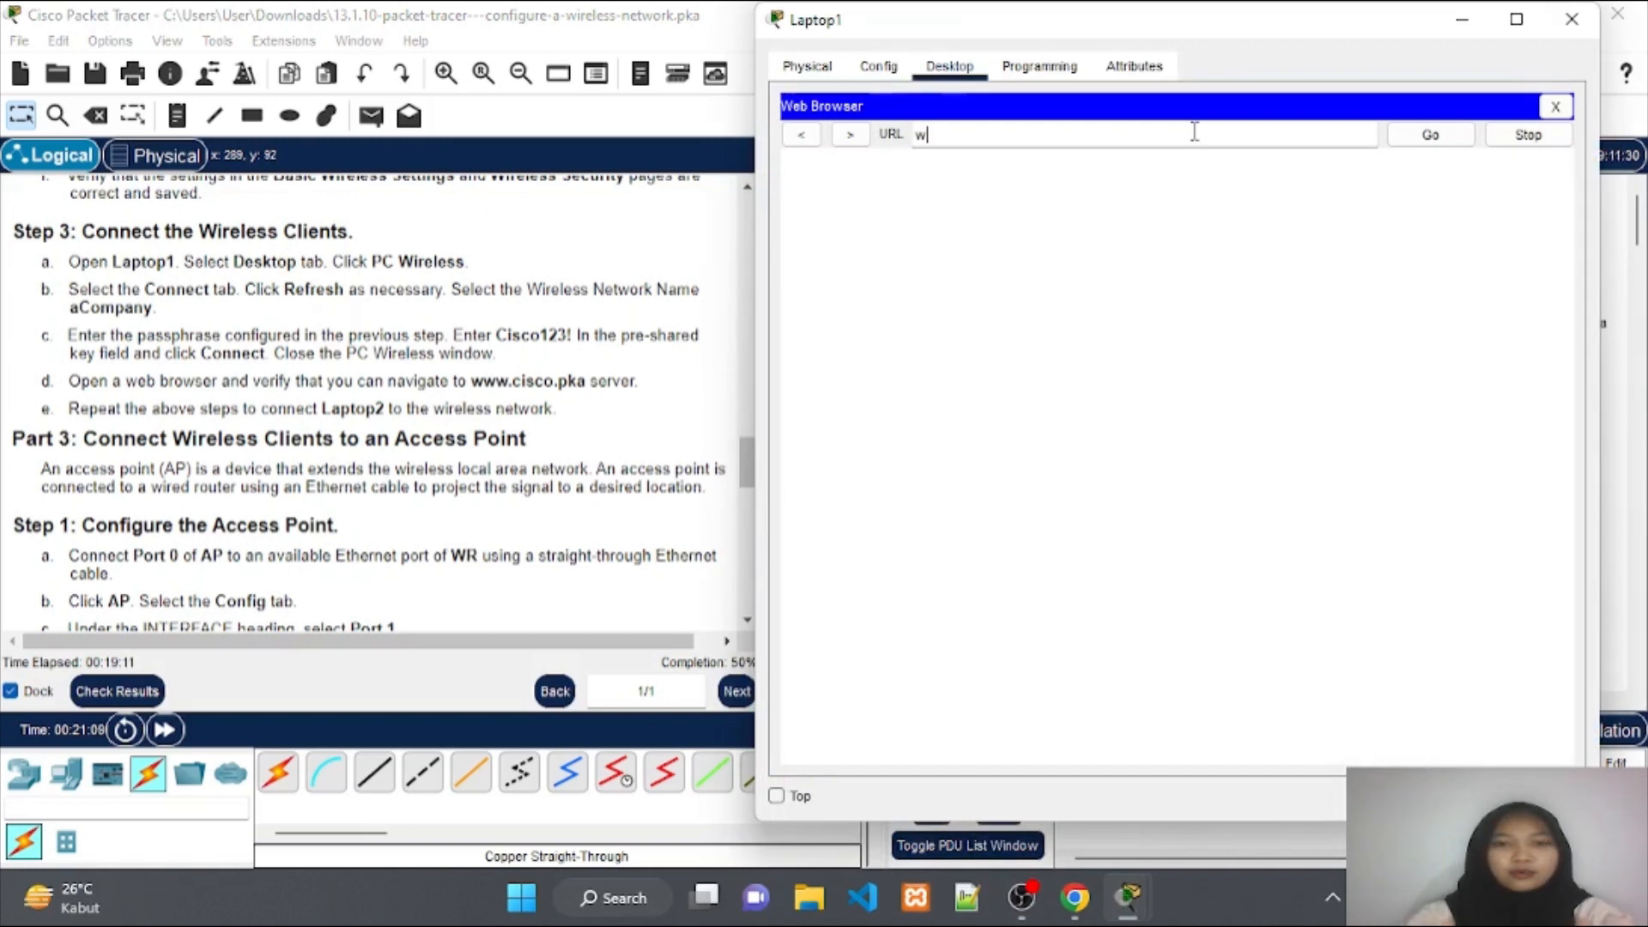
type("ww.c")
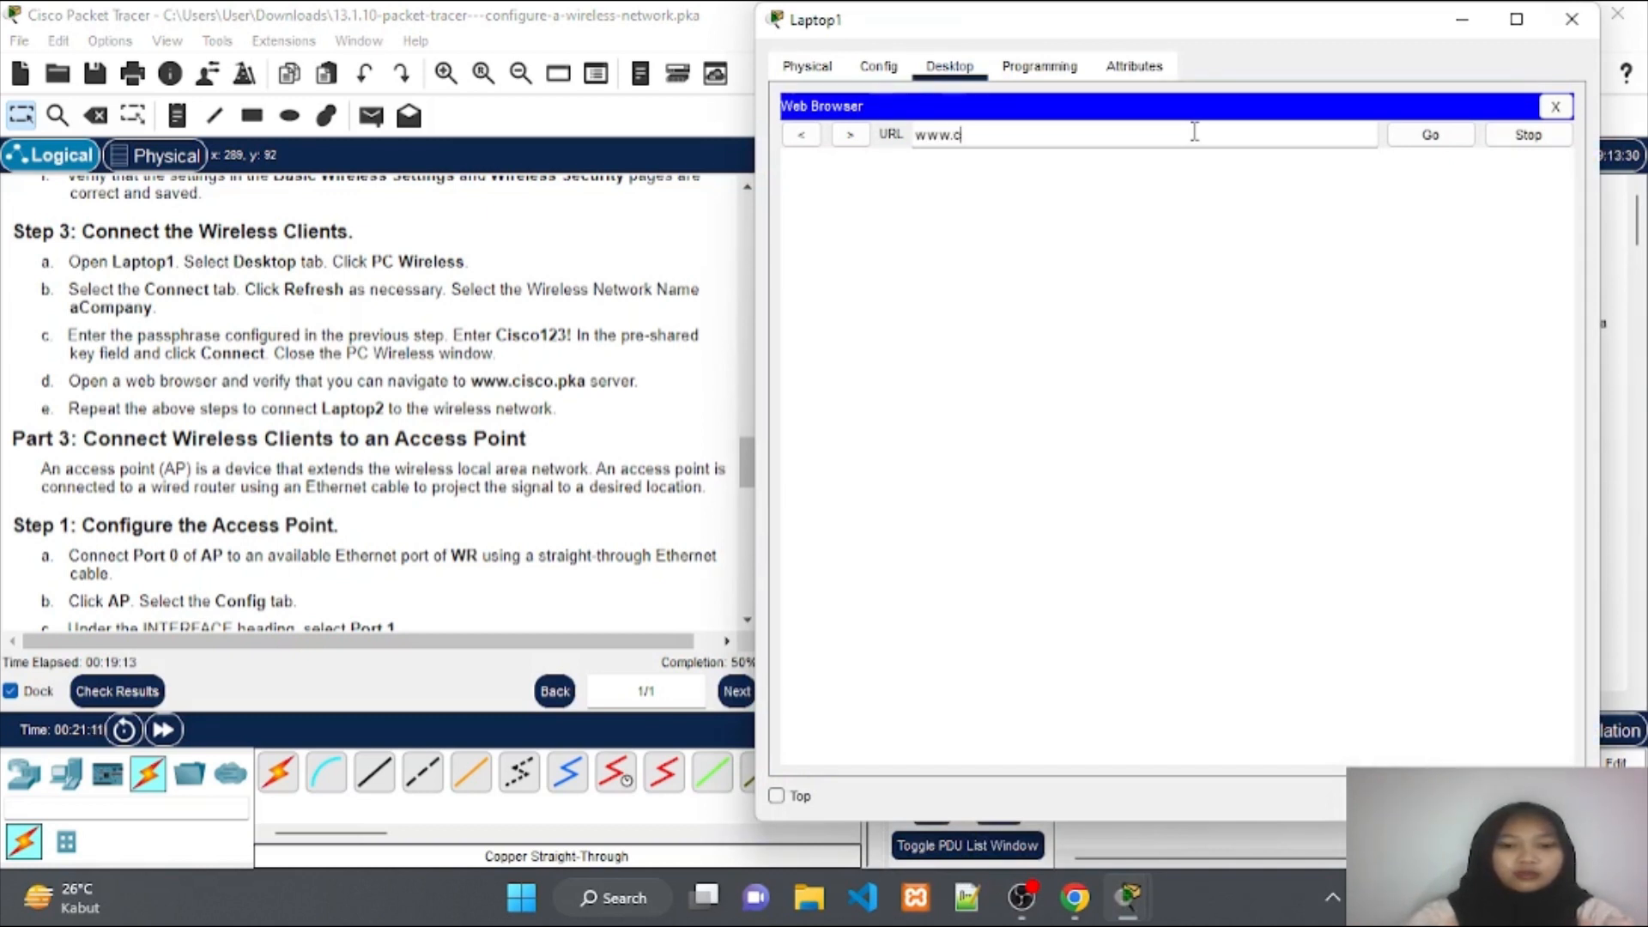
type("isco.")
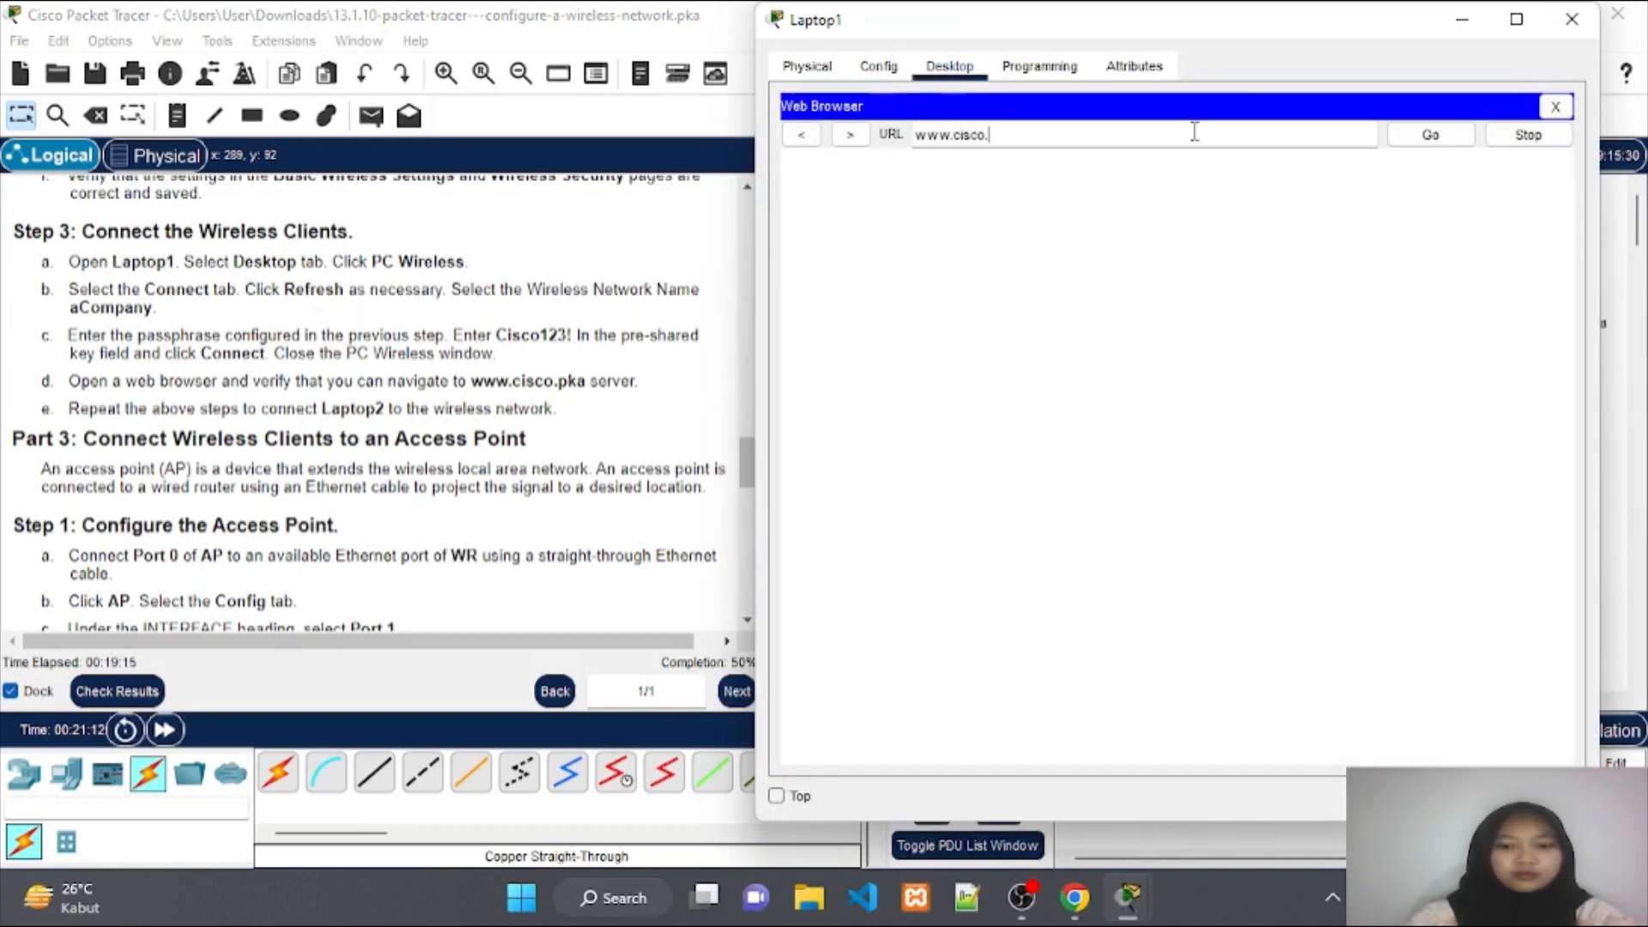
type("pka")
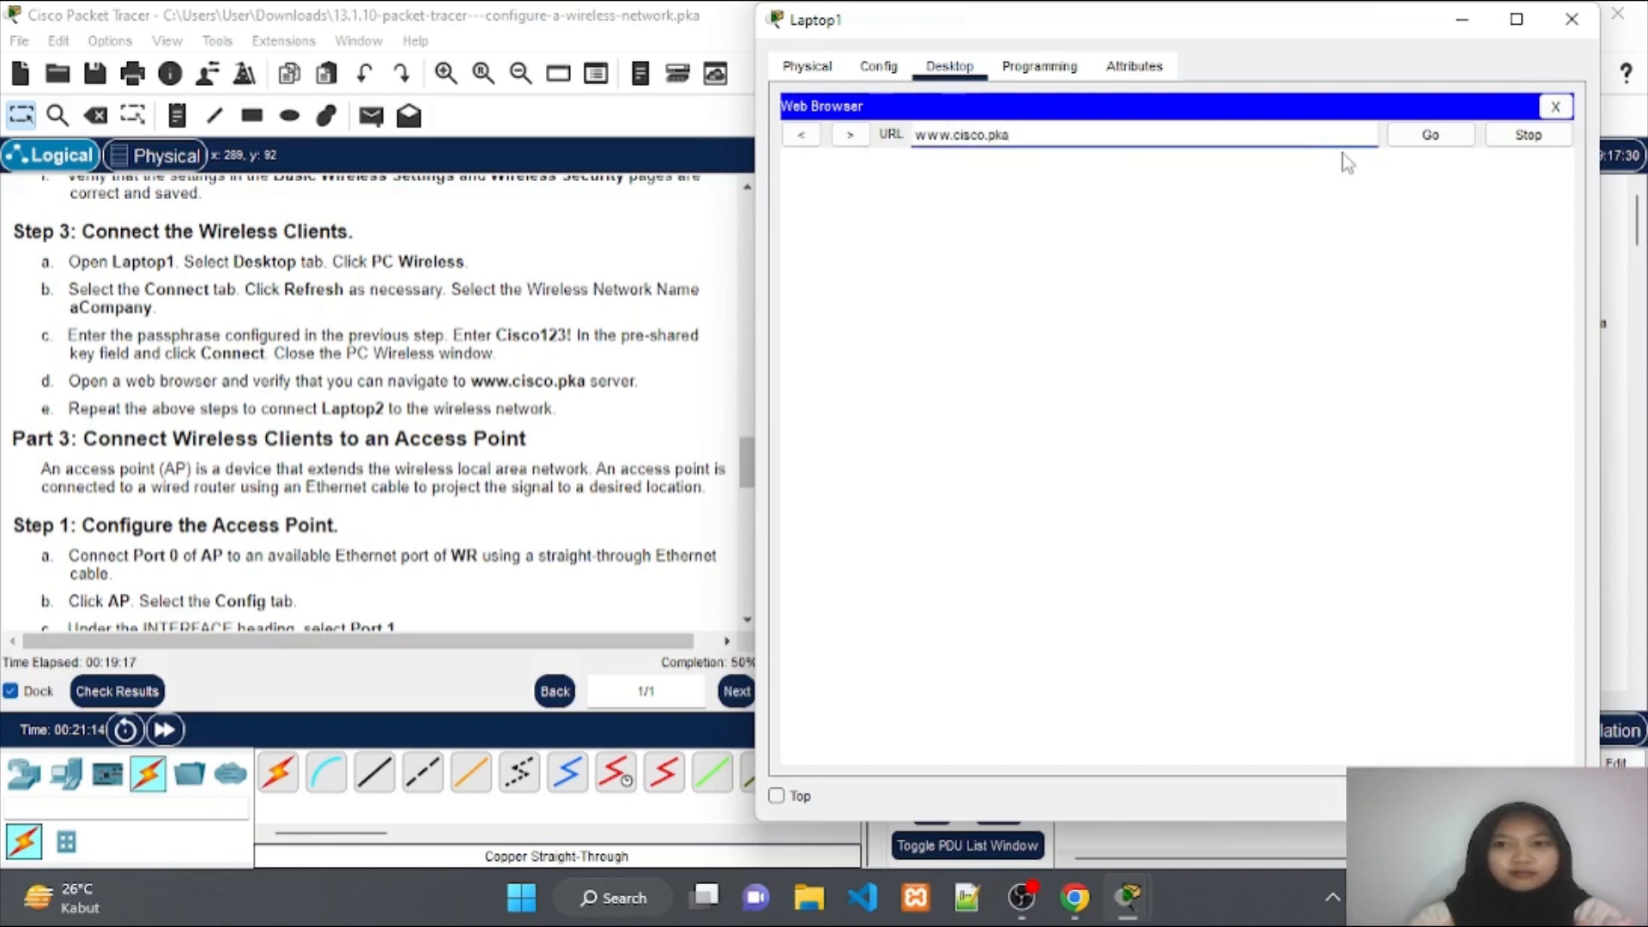
left_click(1428, 136)
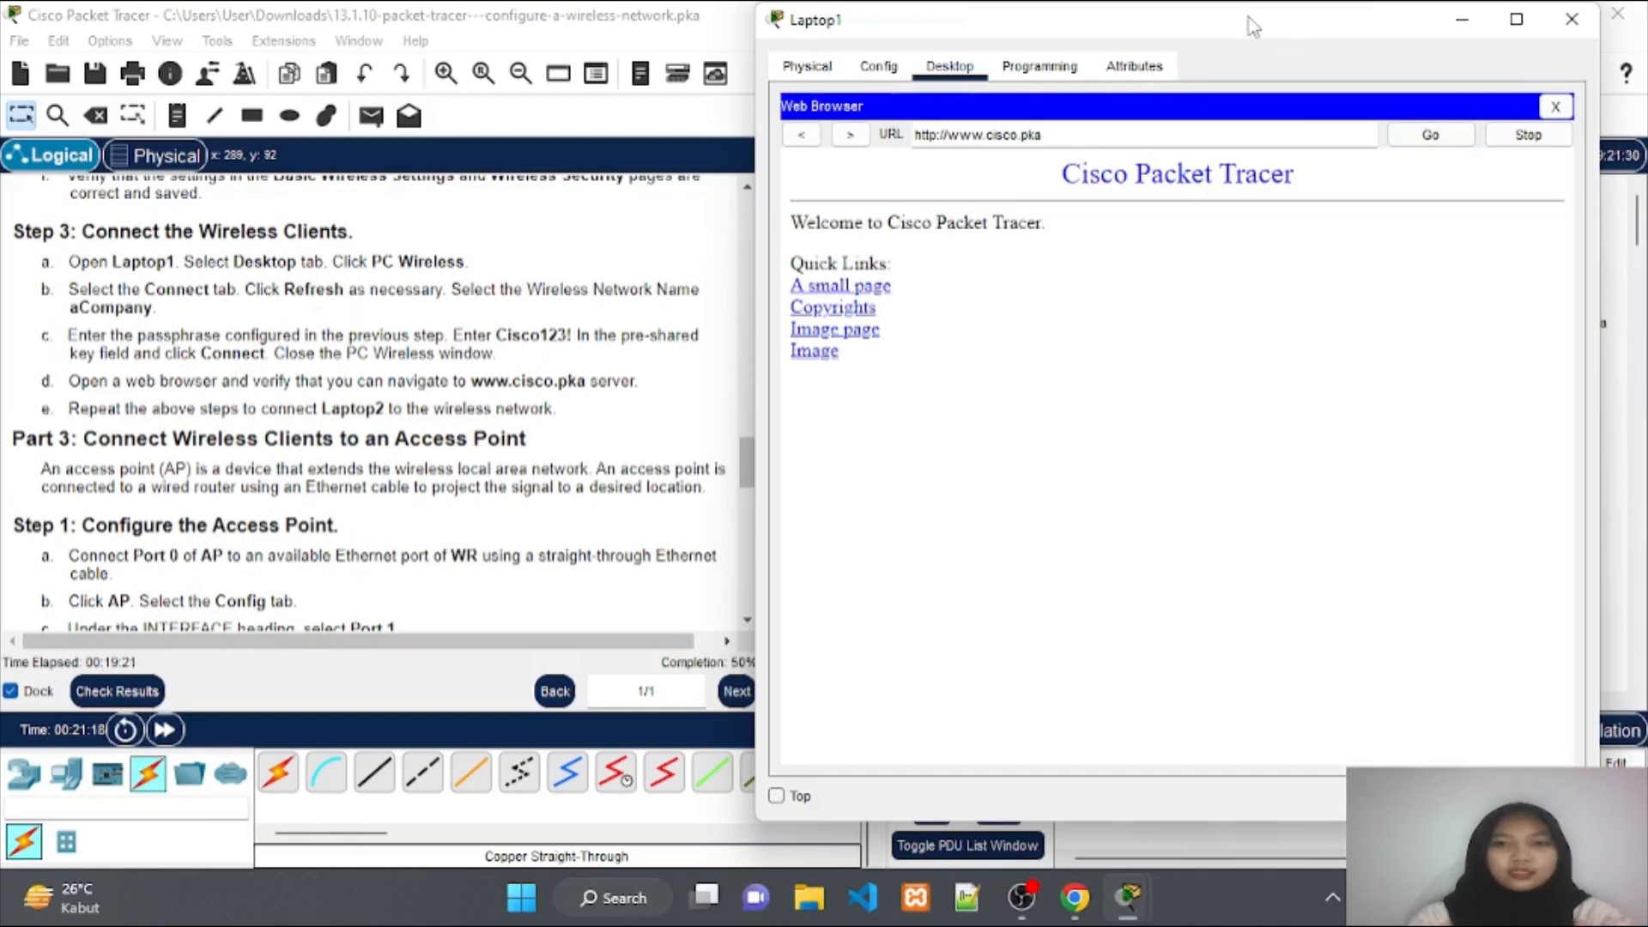
left_click(1463, 22)
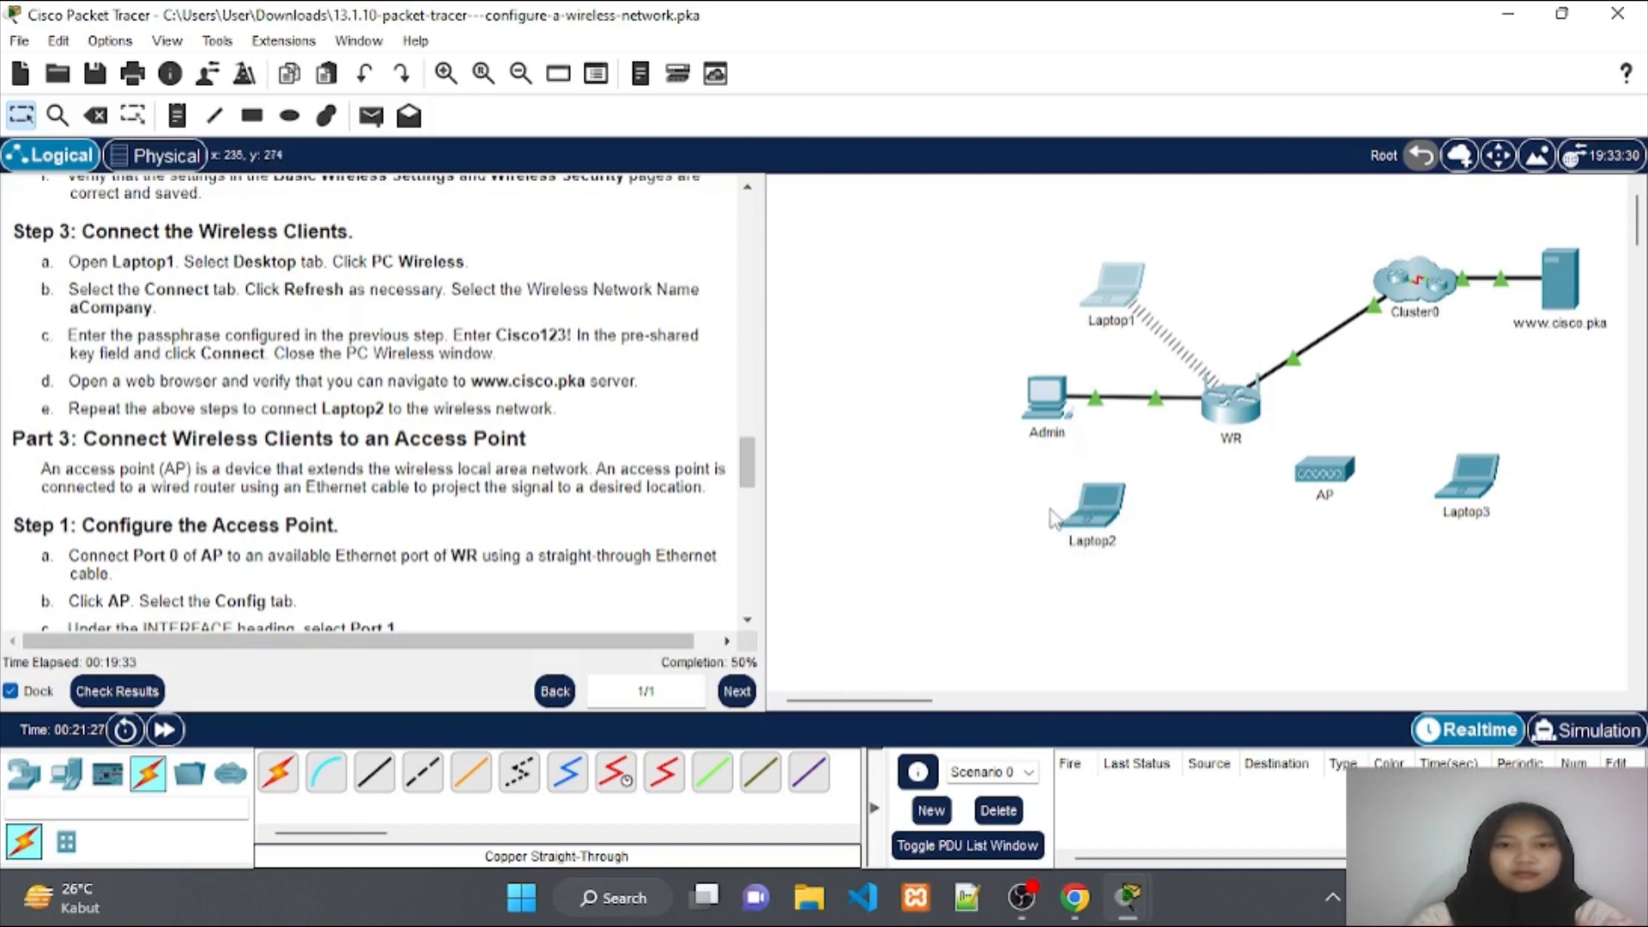
Connect Laptop2 to the refreshed aCompany network in PC Wireless using the WPA2 pre-shared key.
left_click(1094, 505)
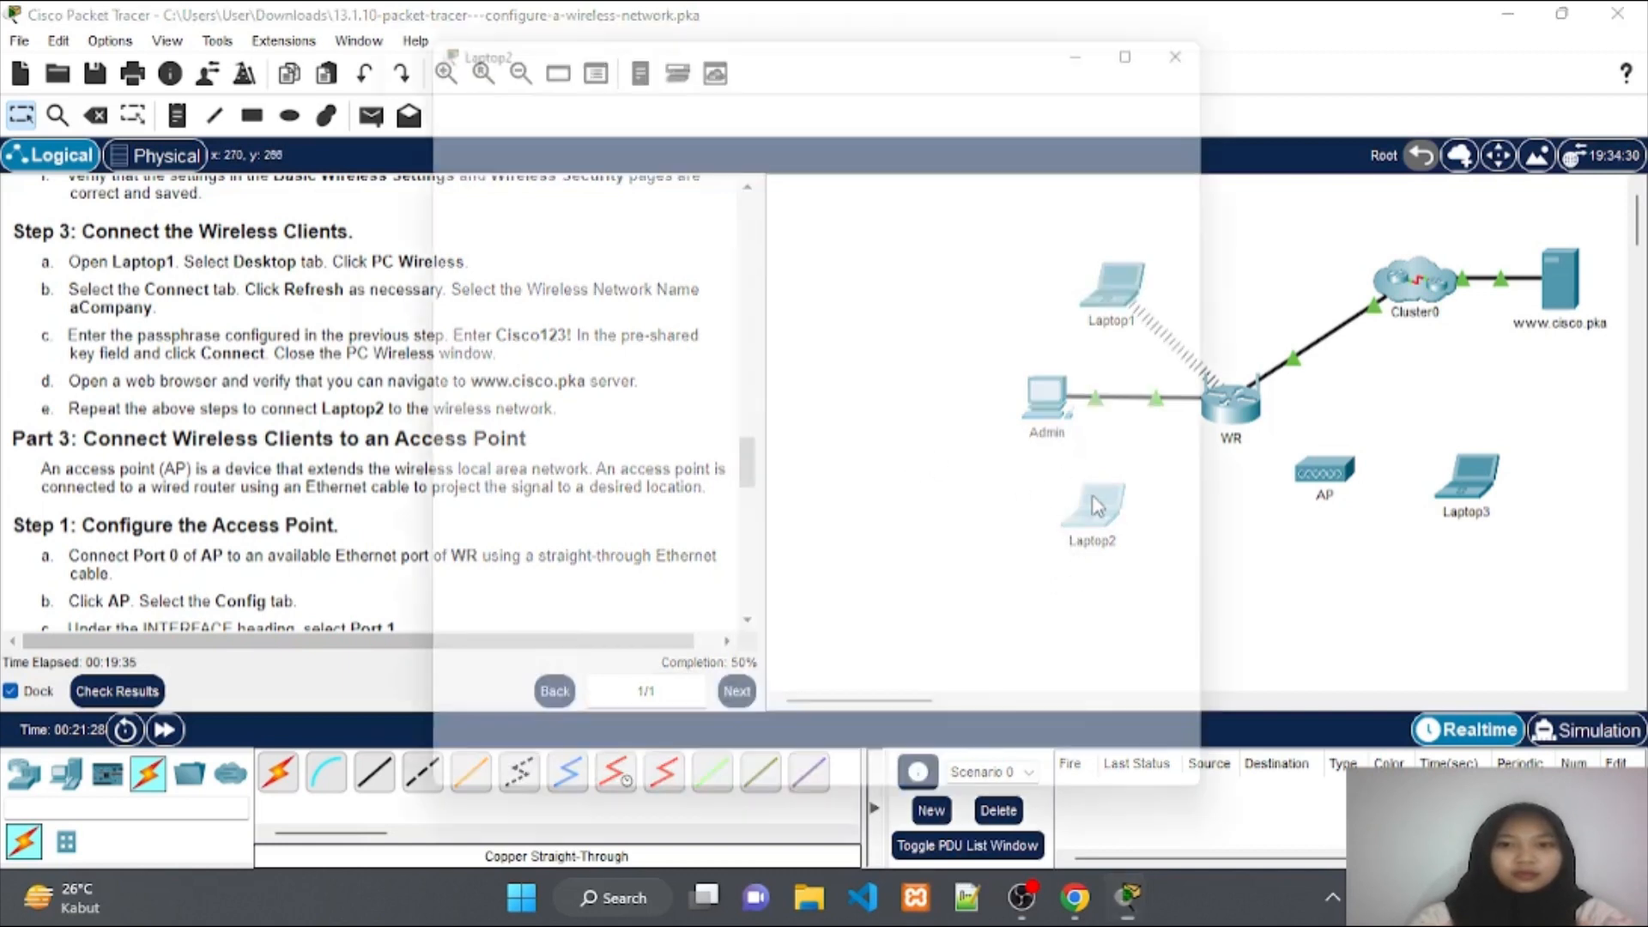
left_click(608, 82)
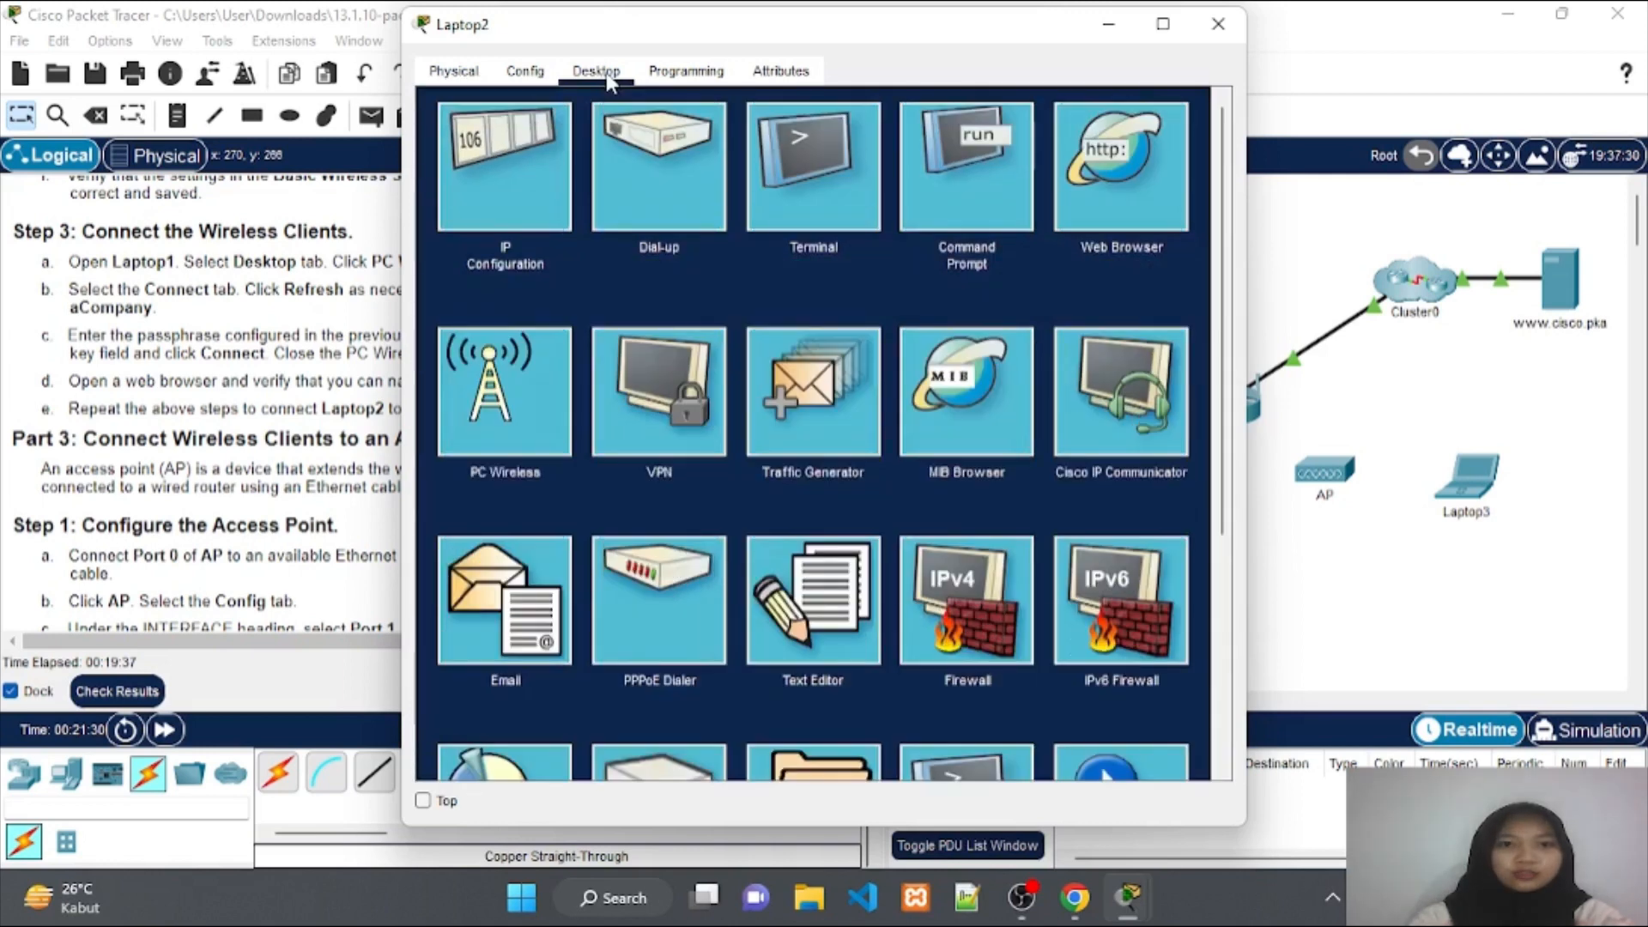
left_click(515, 353)
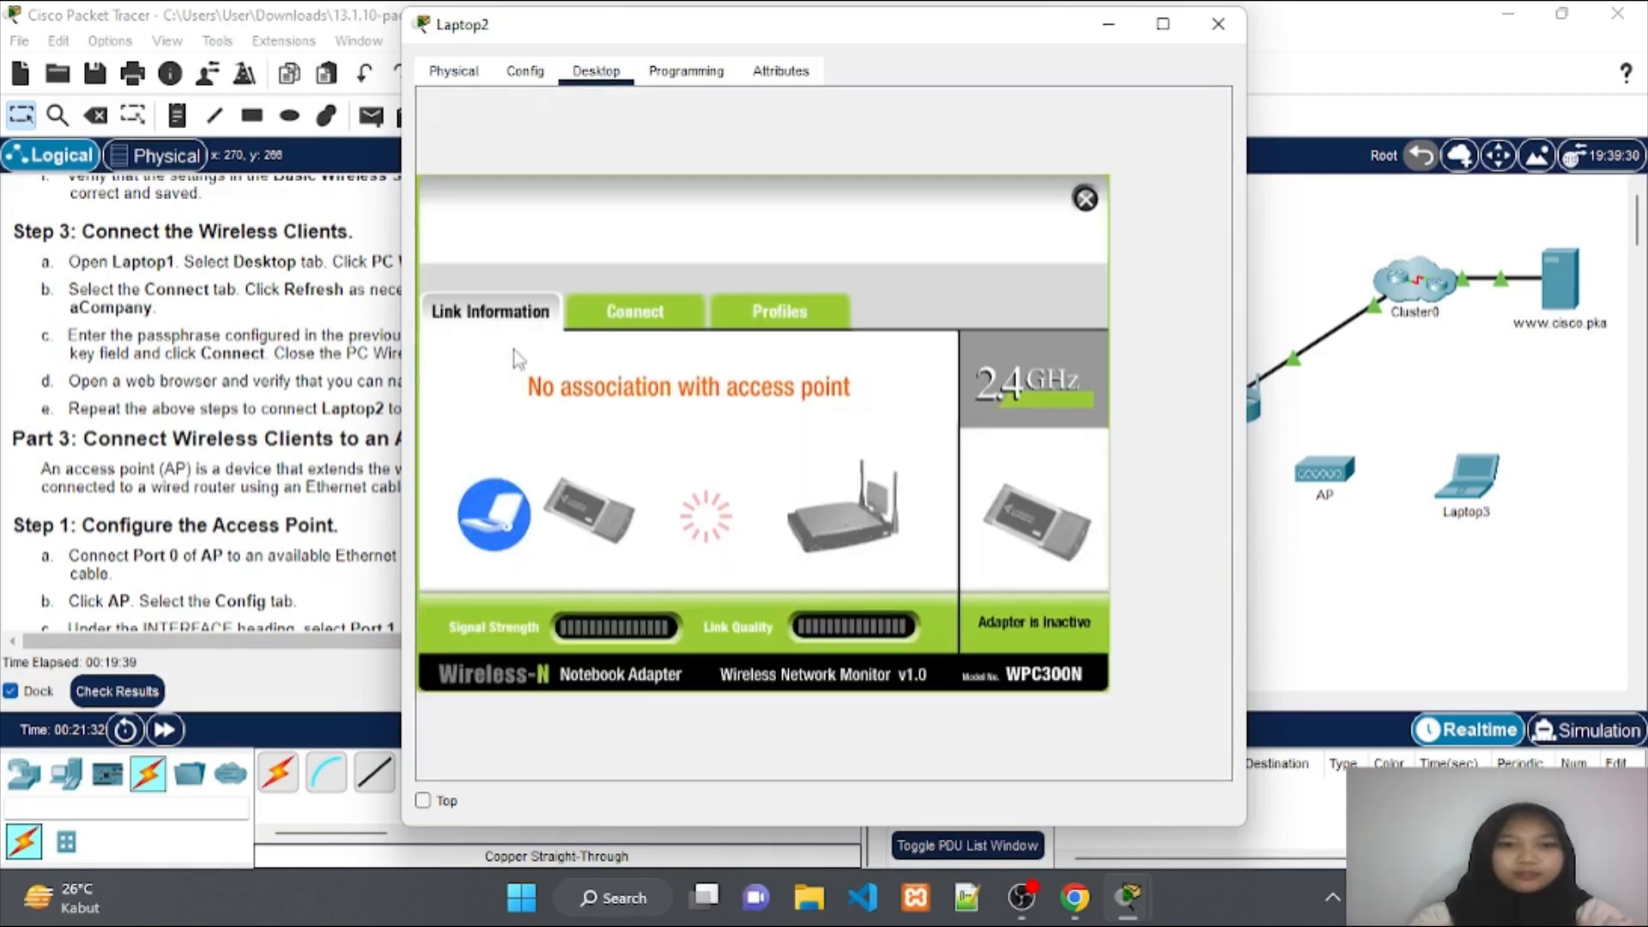
left_click(642, 306)
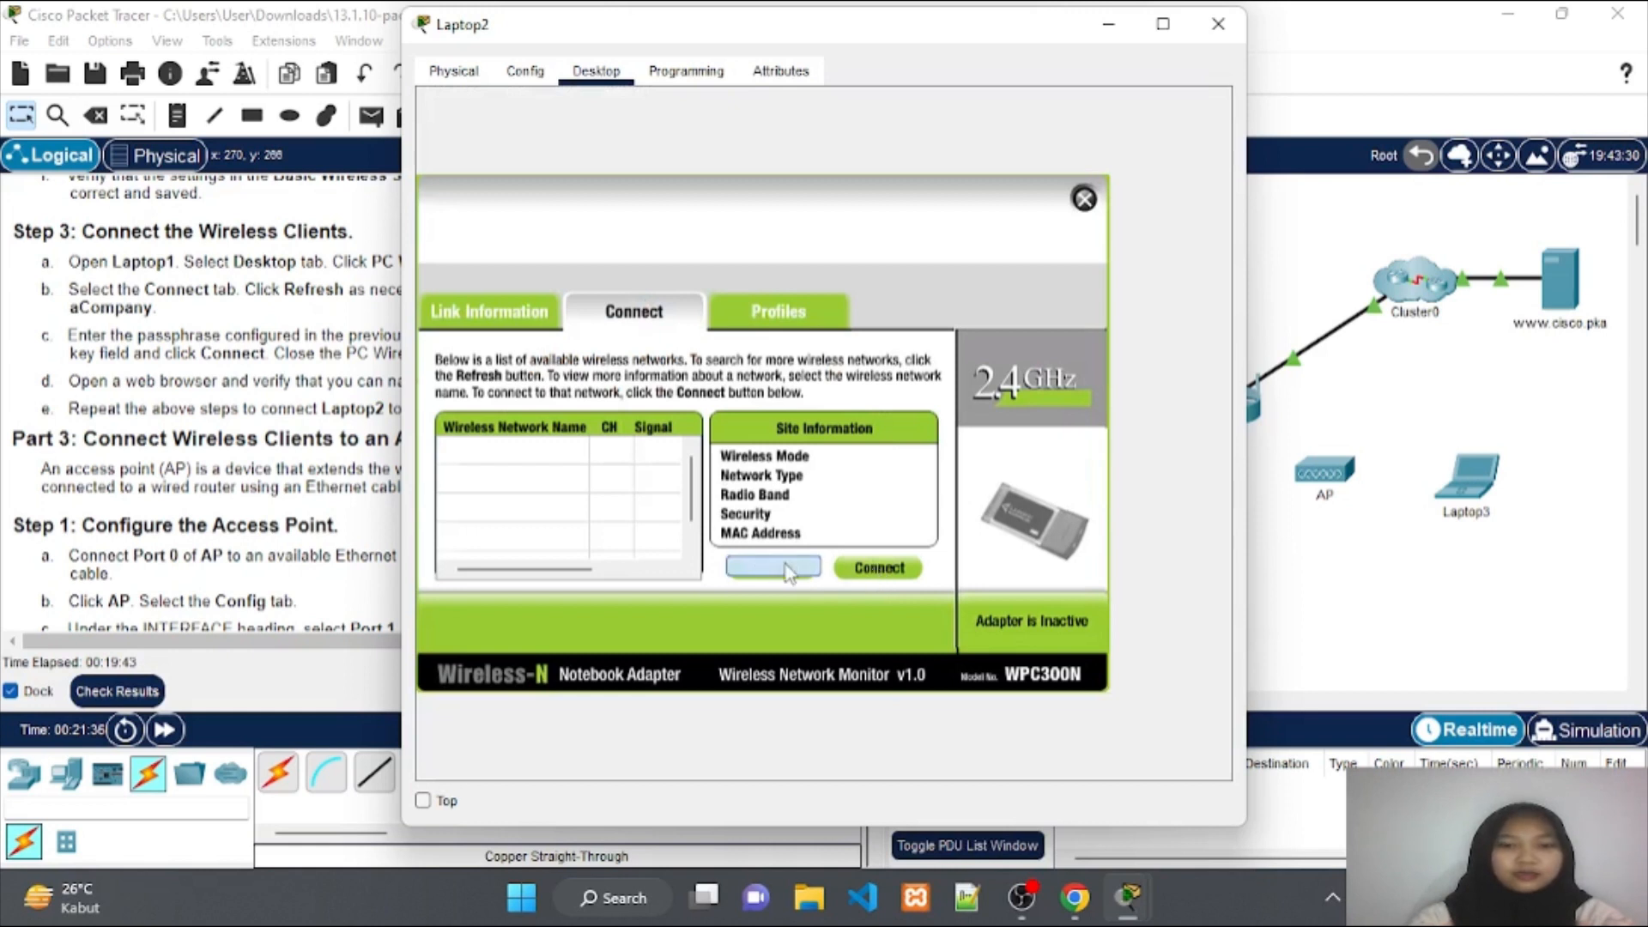
left_click(784, 570)
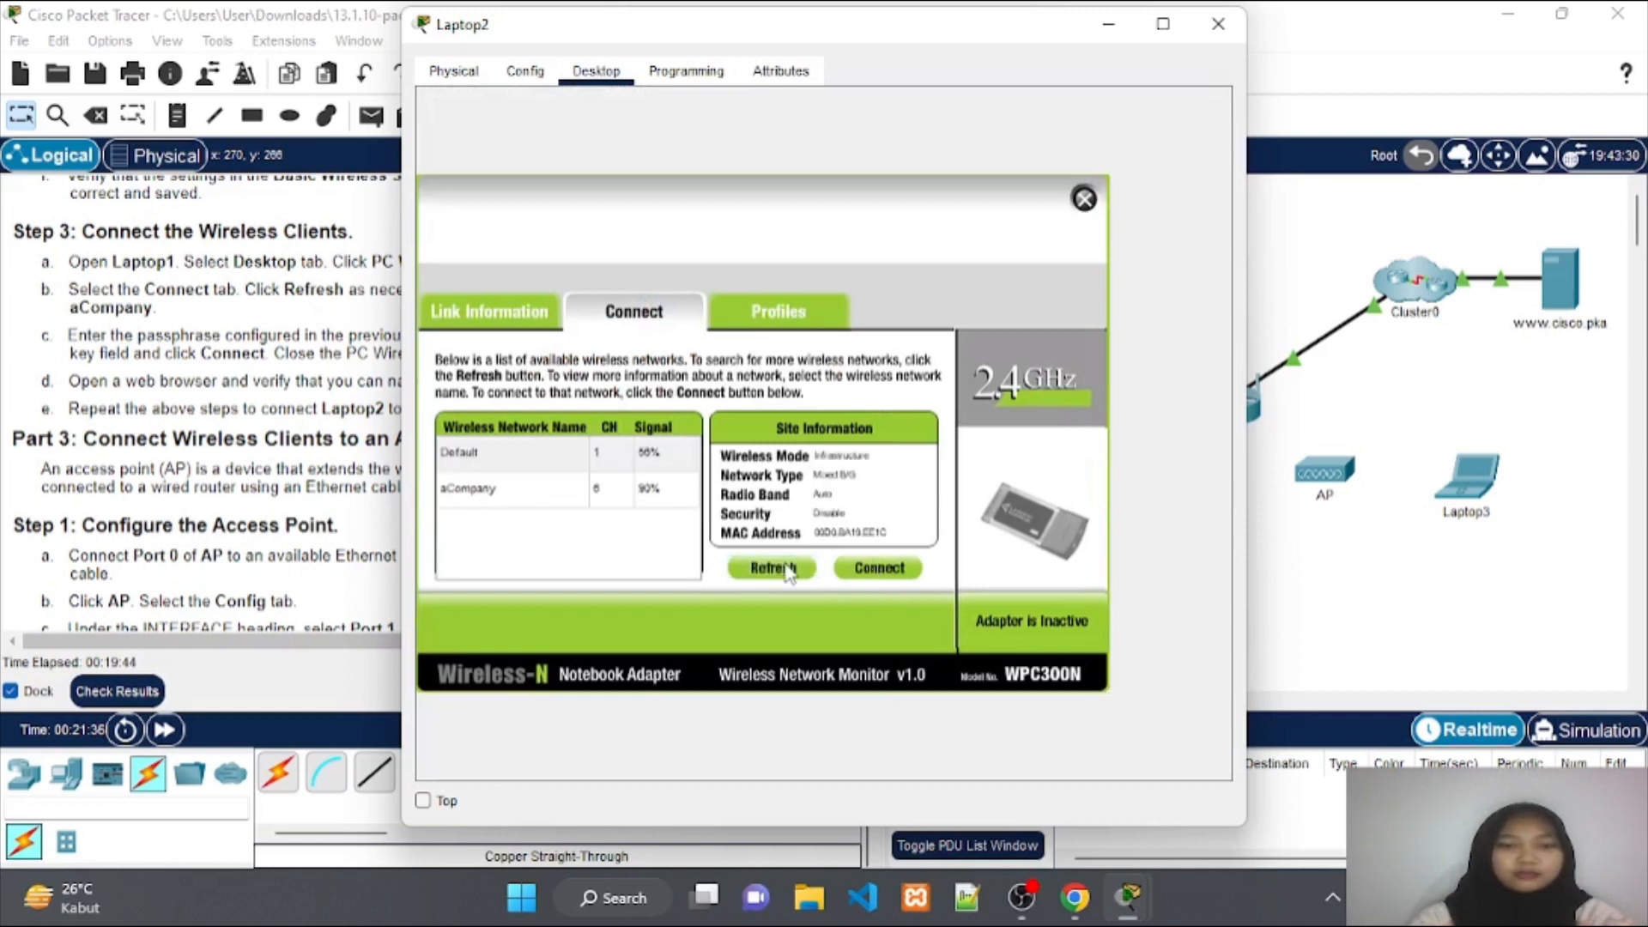
left_click(640, 491)
left_click(879, 566)
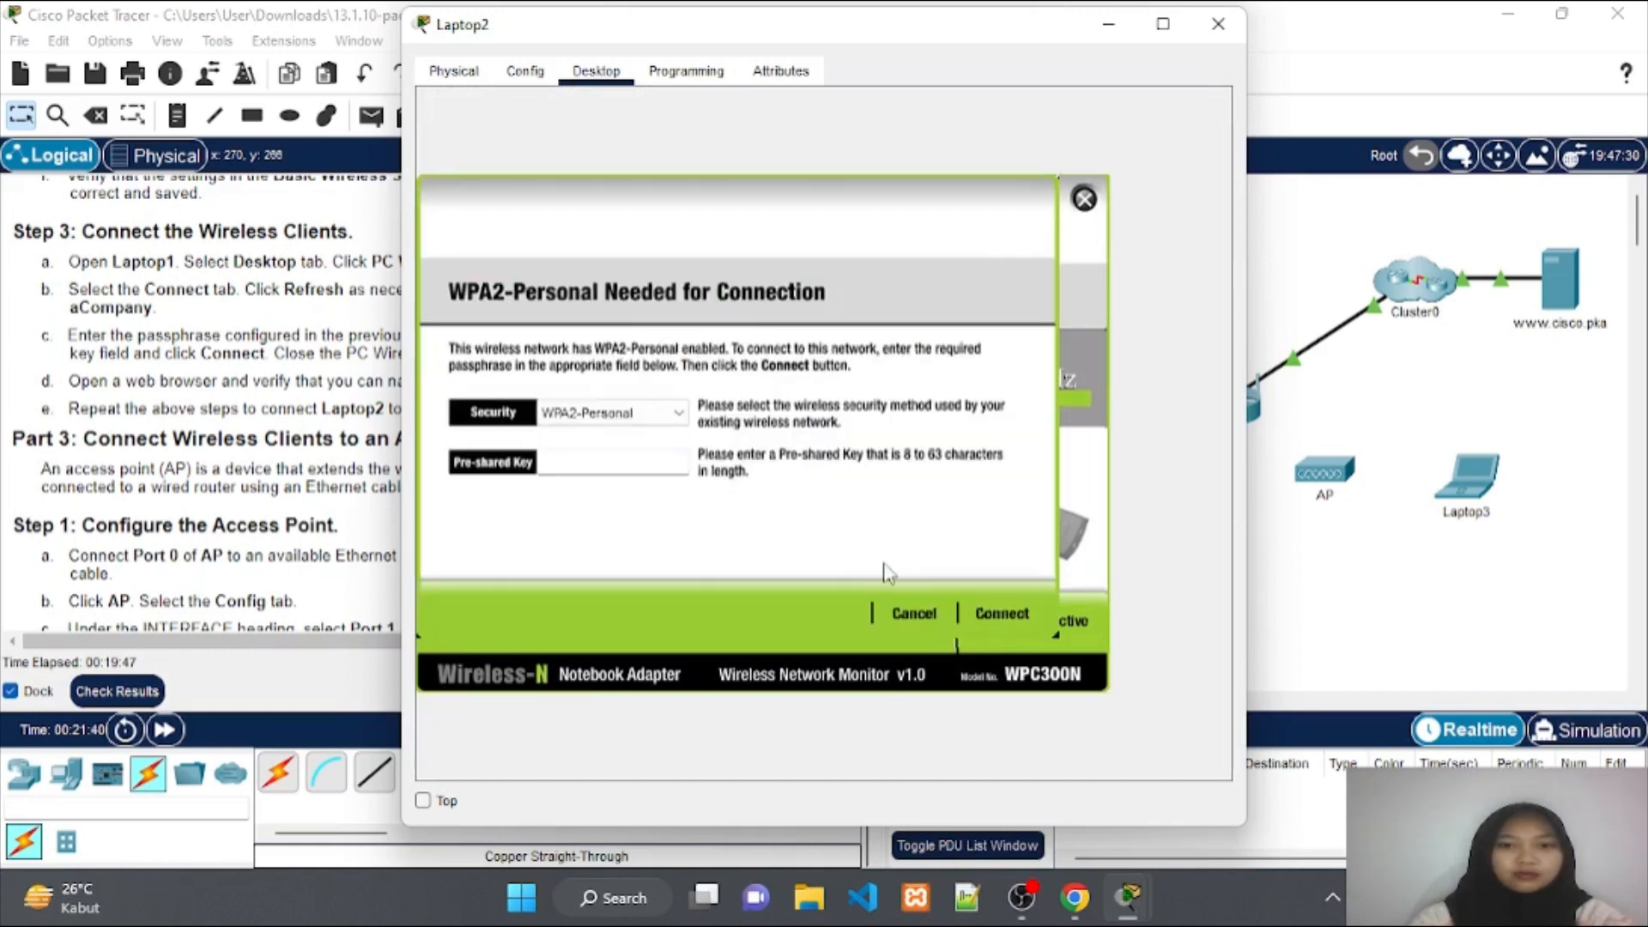
left_click(629, 466)
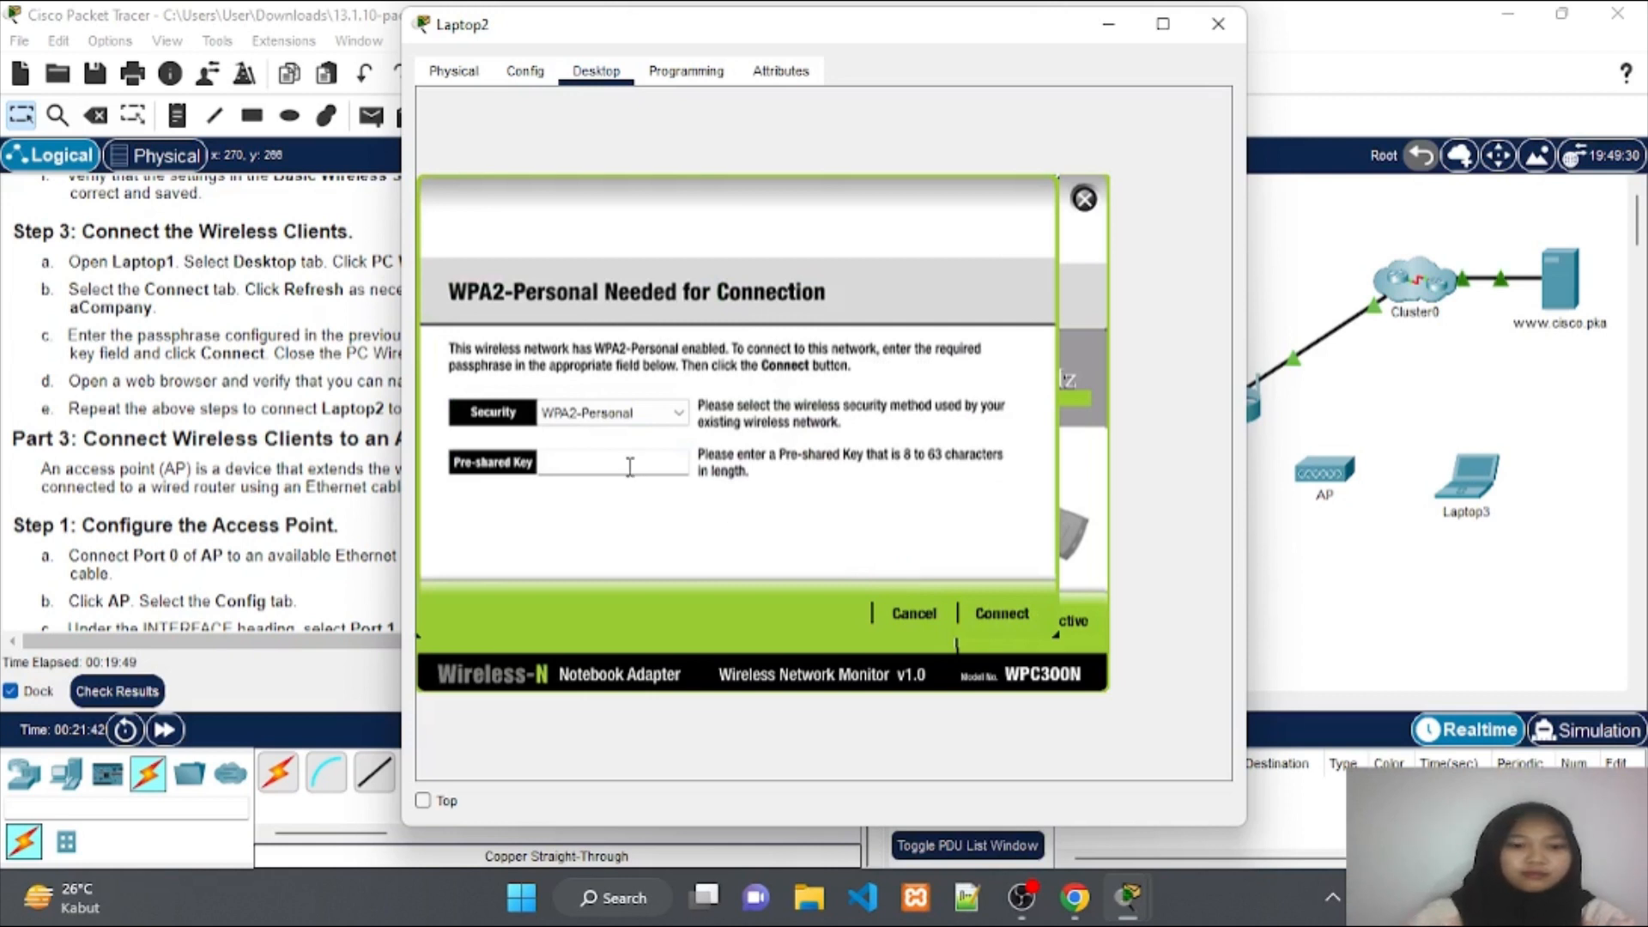
type("Cisco")
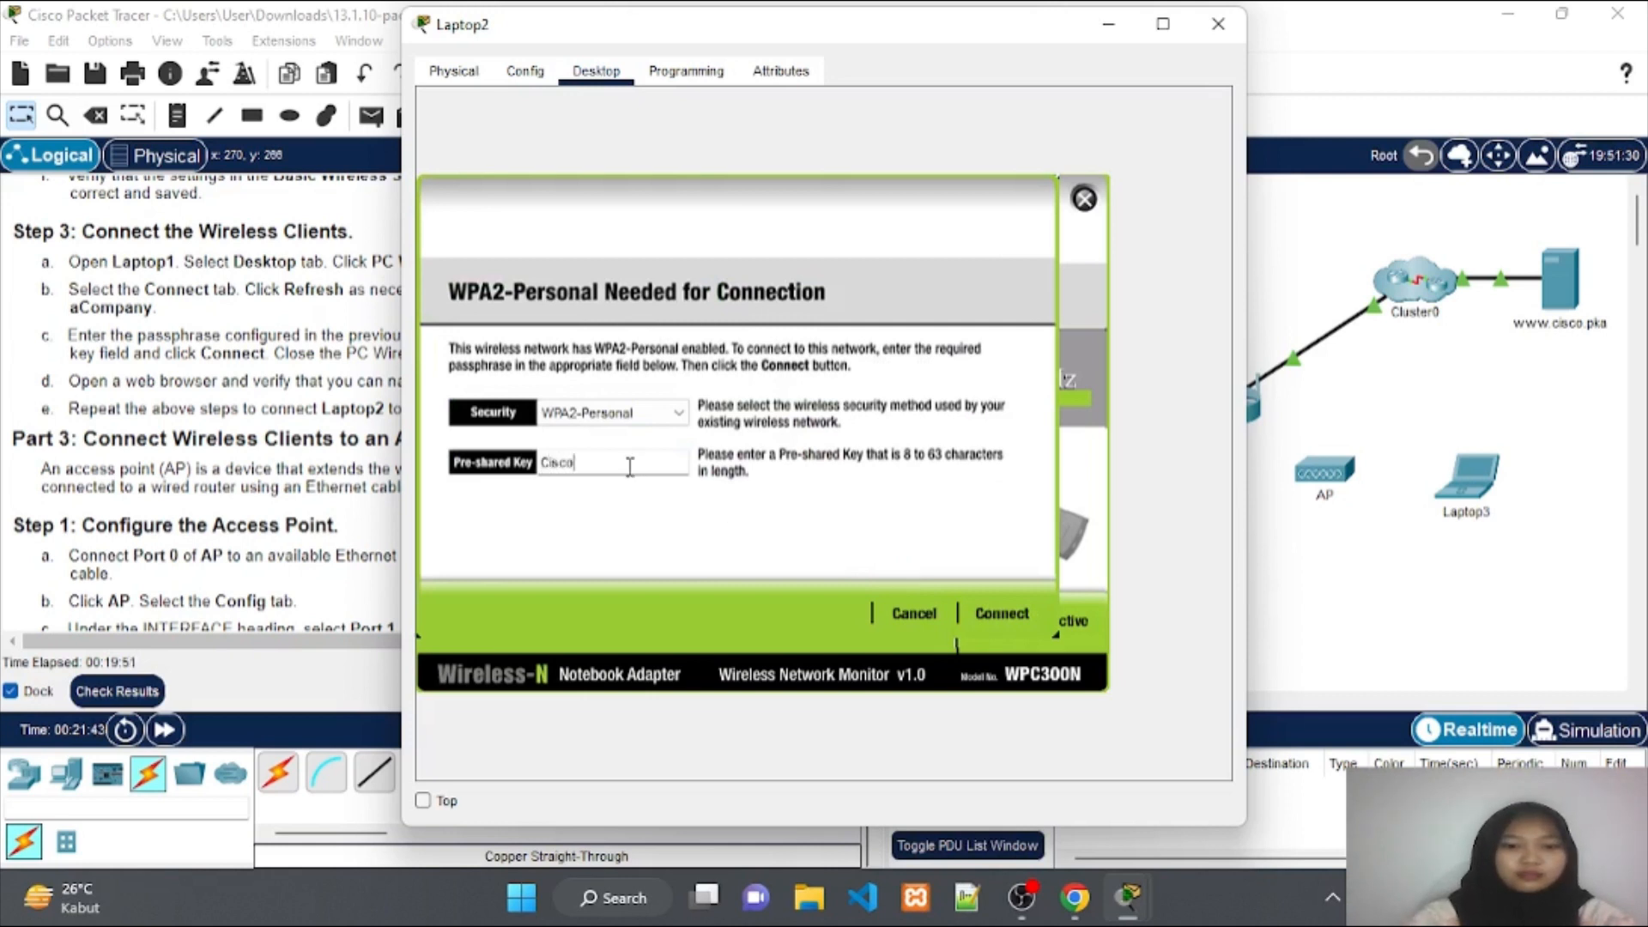
type("123!")
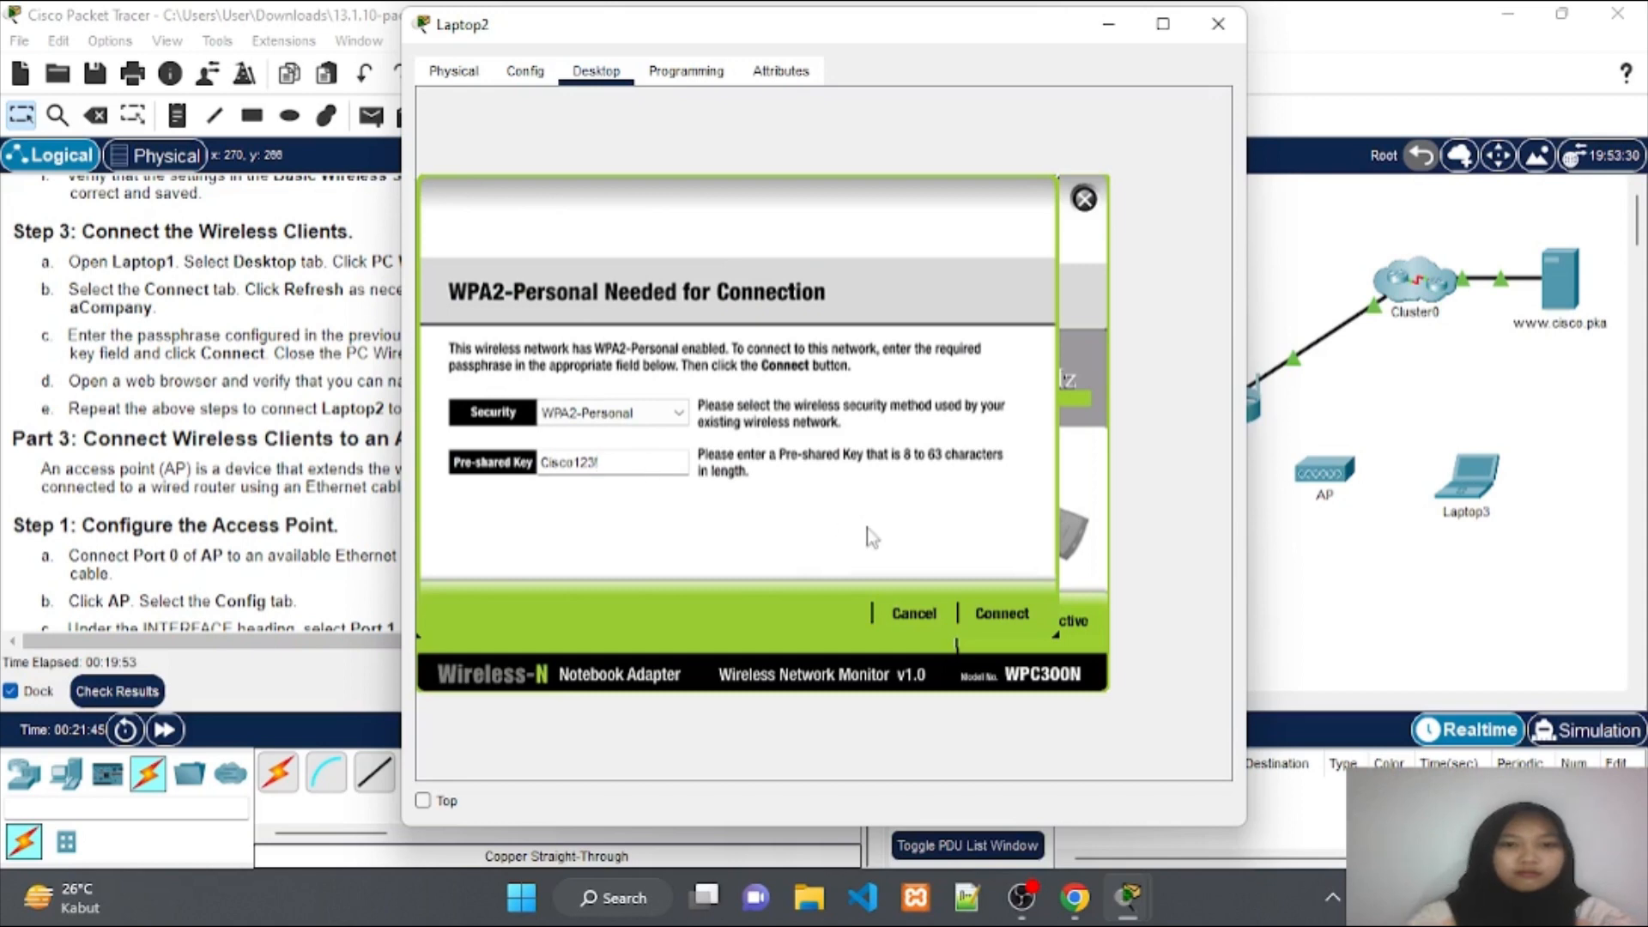
left_click(998, 615)
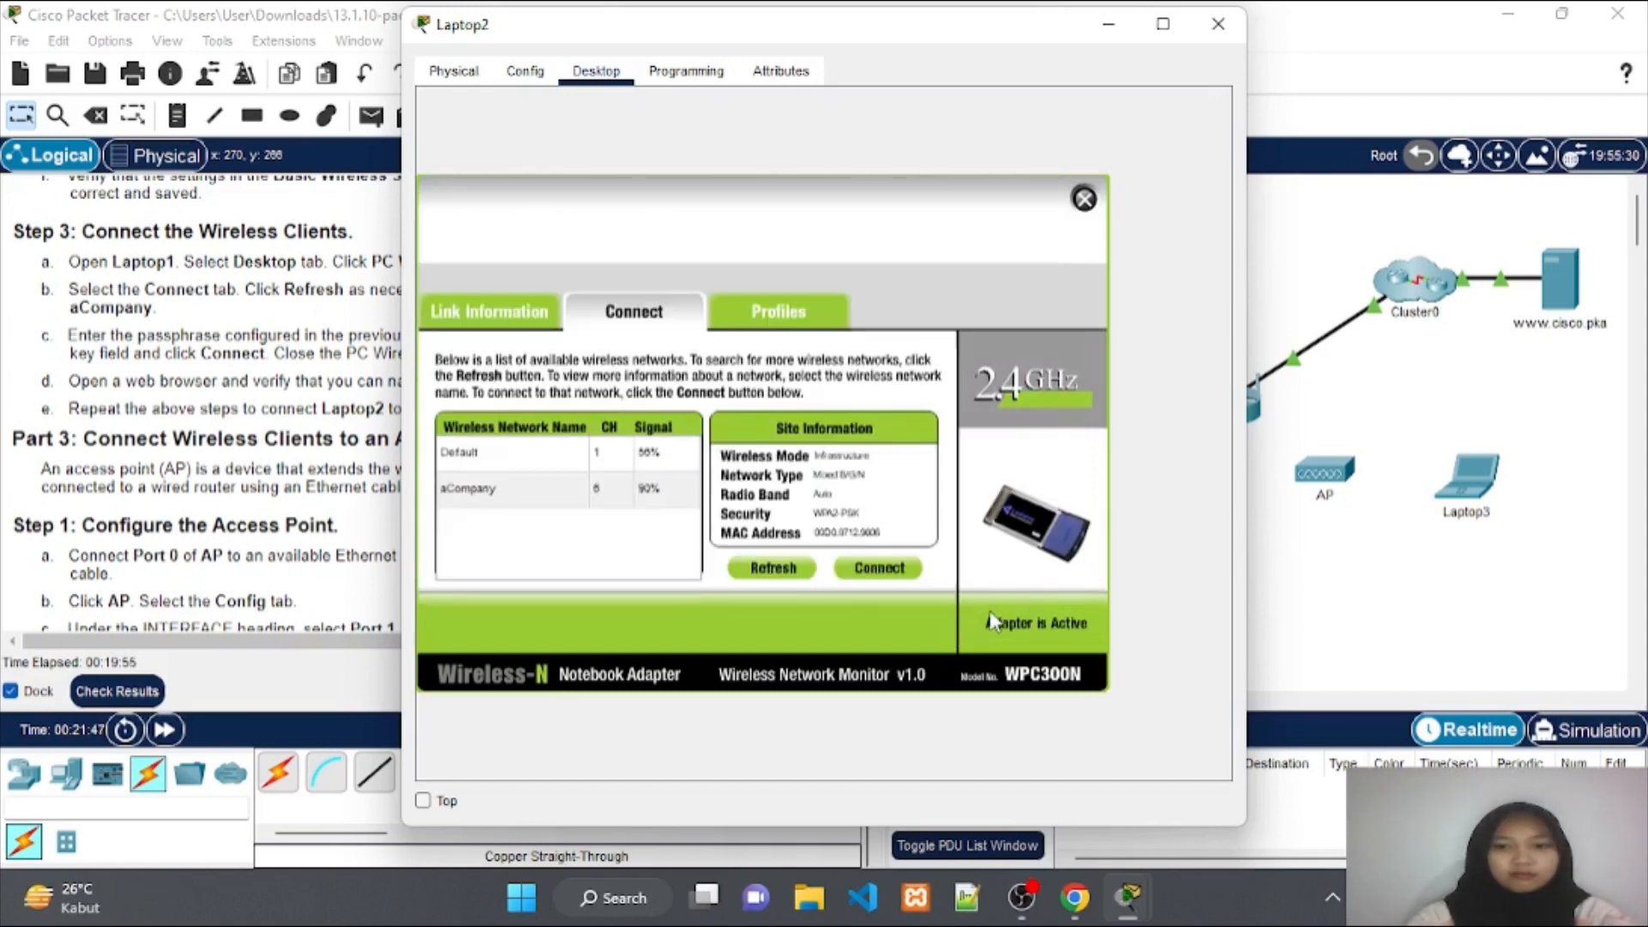
left_click(1106, 29)
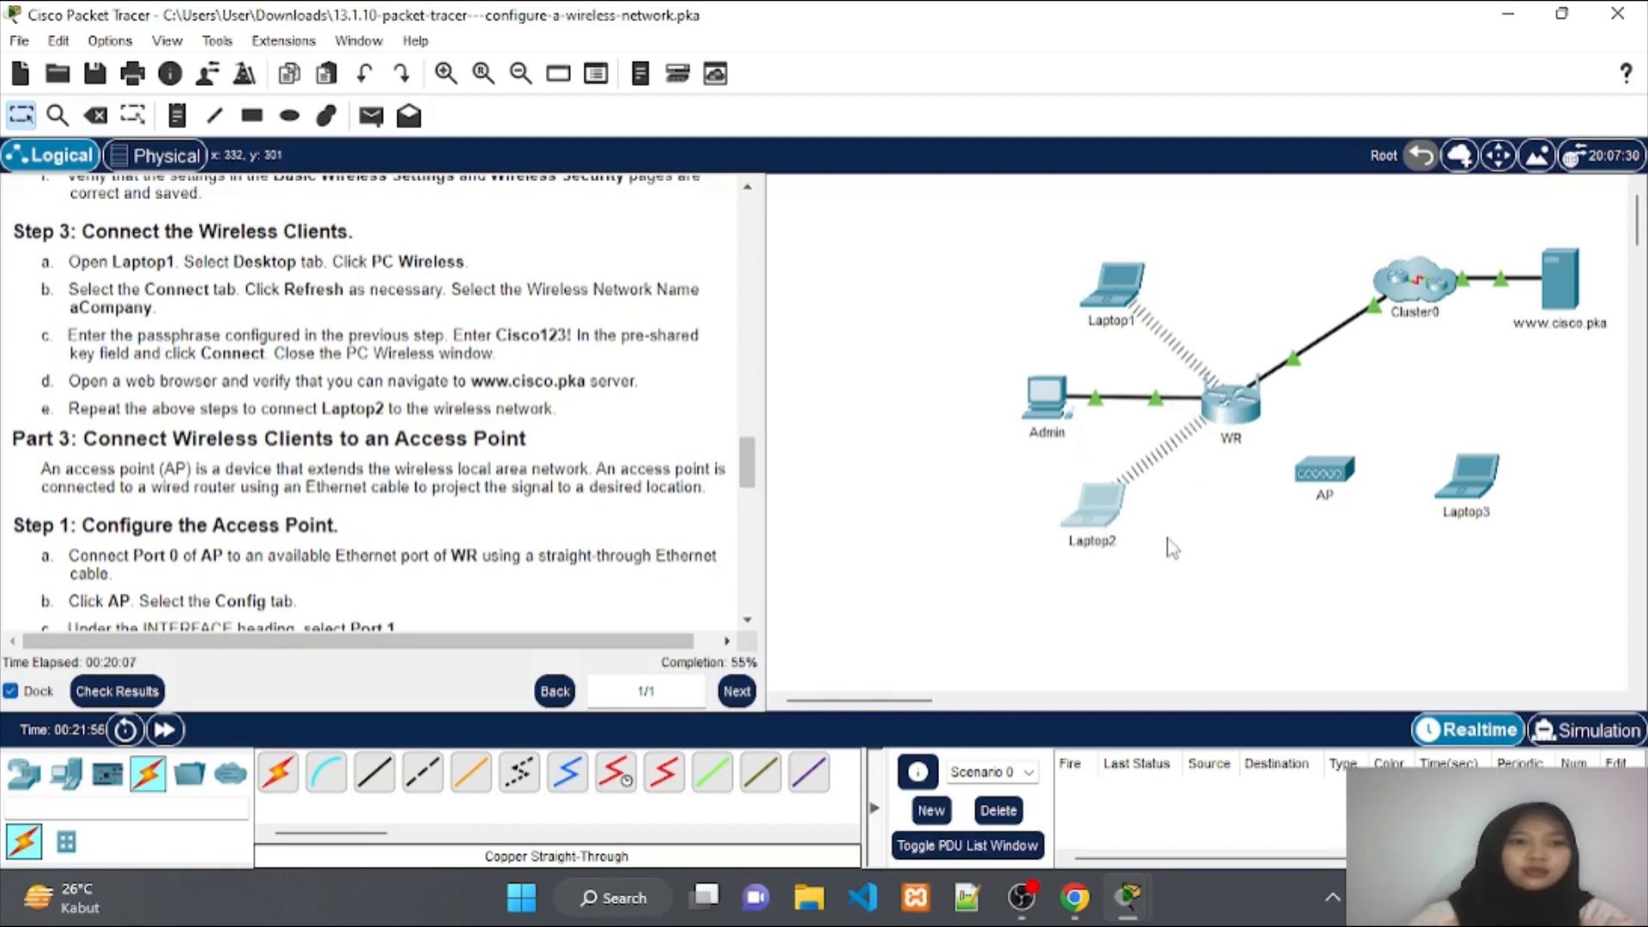
scroll(467, 510, "down", 4)
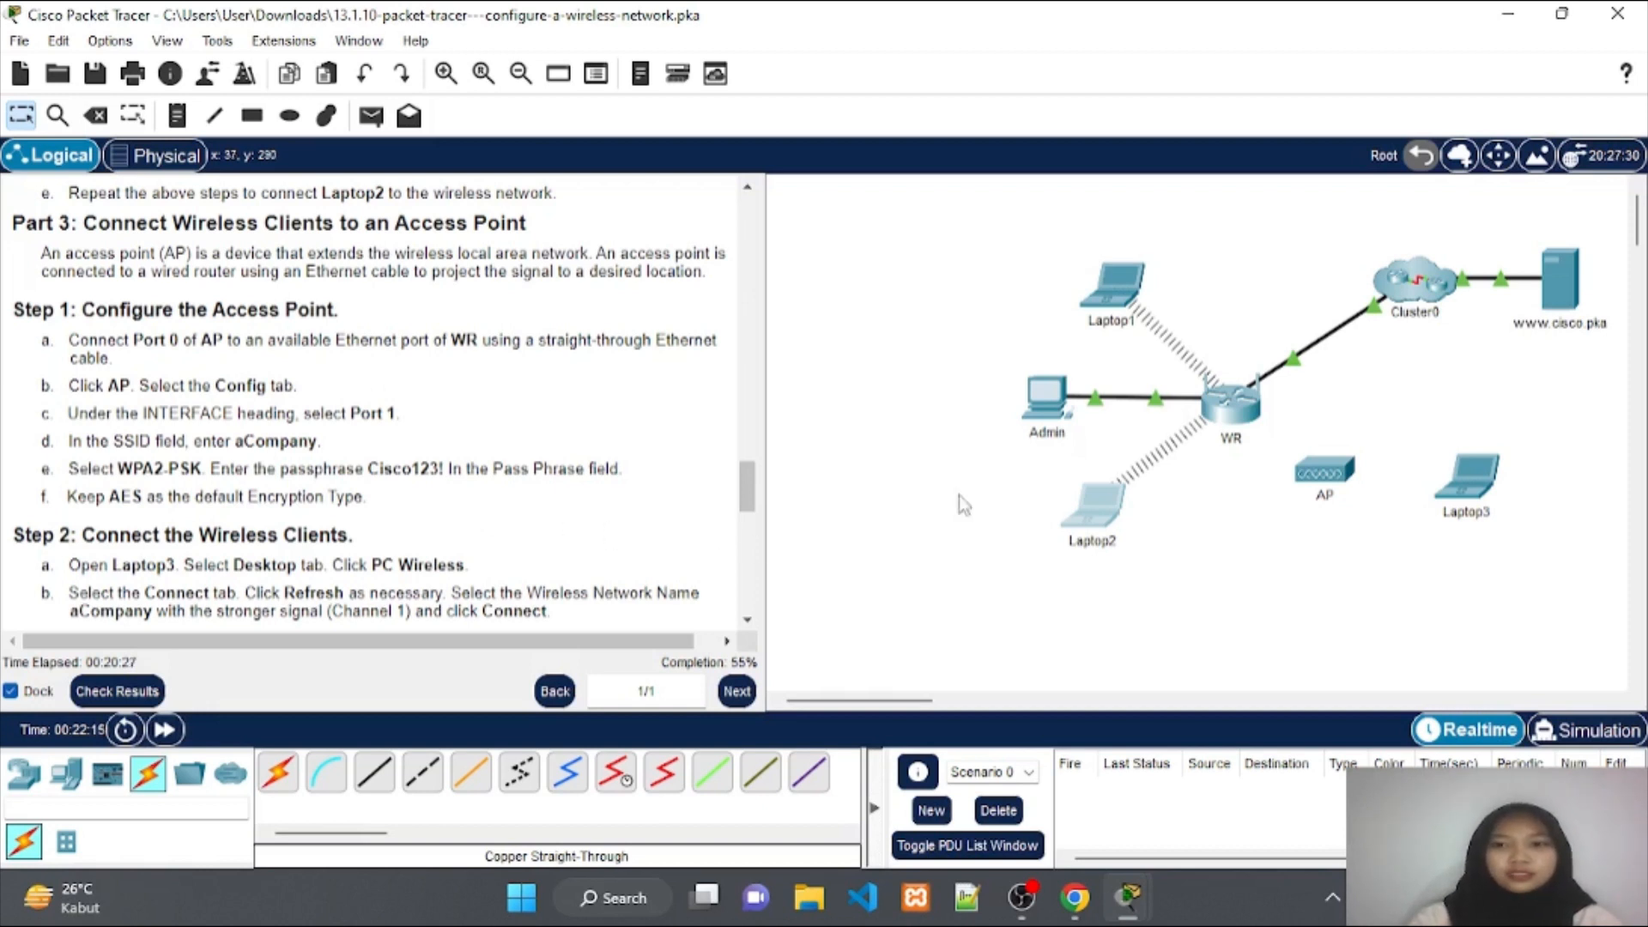
left_click(1329, 479)
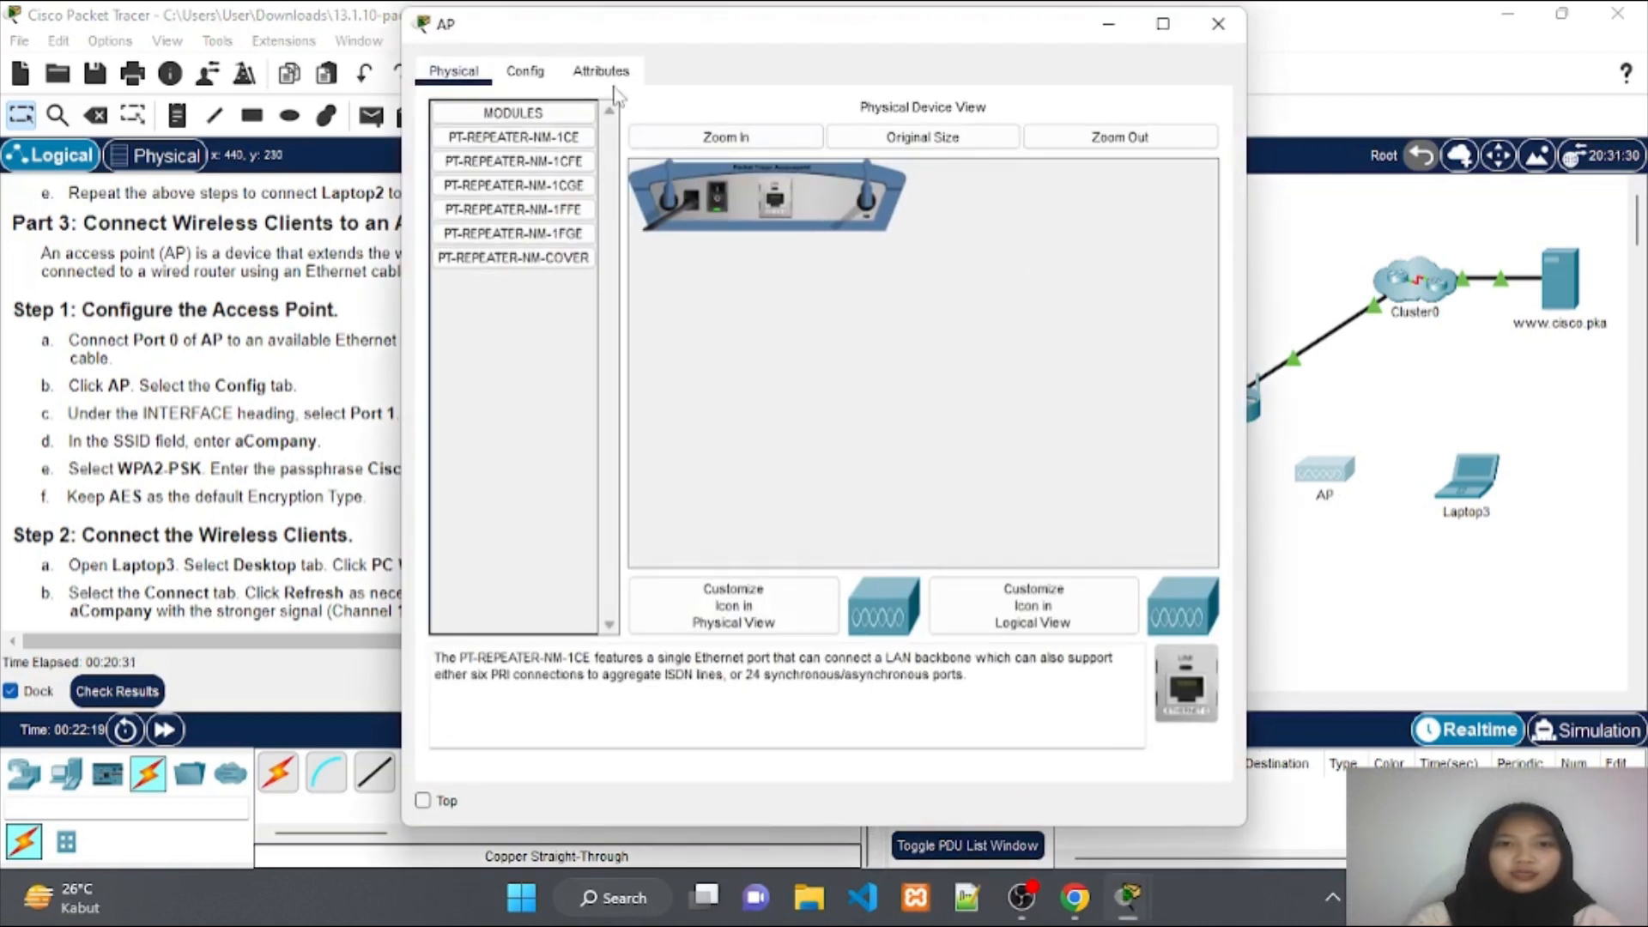
left_click(532, 77)
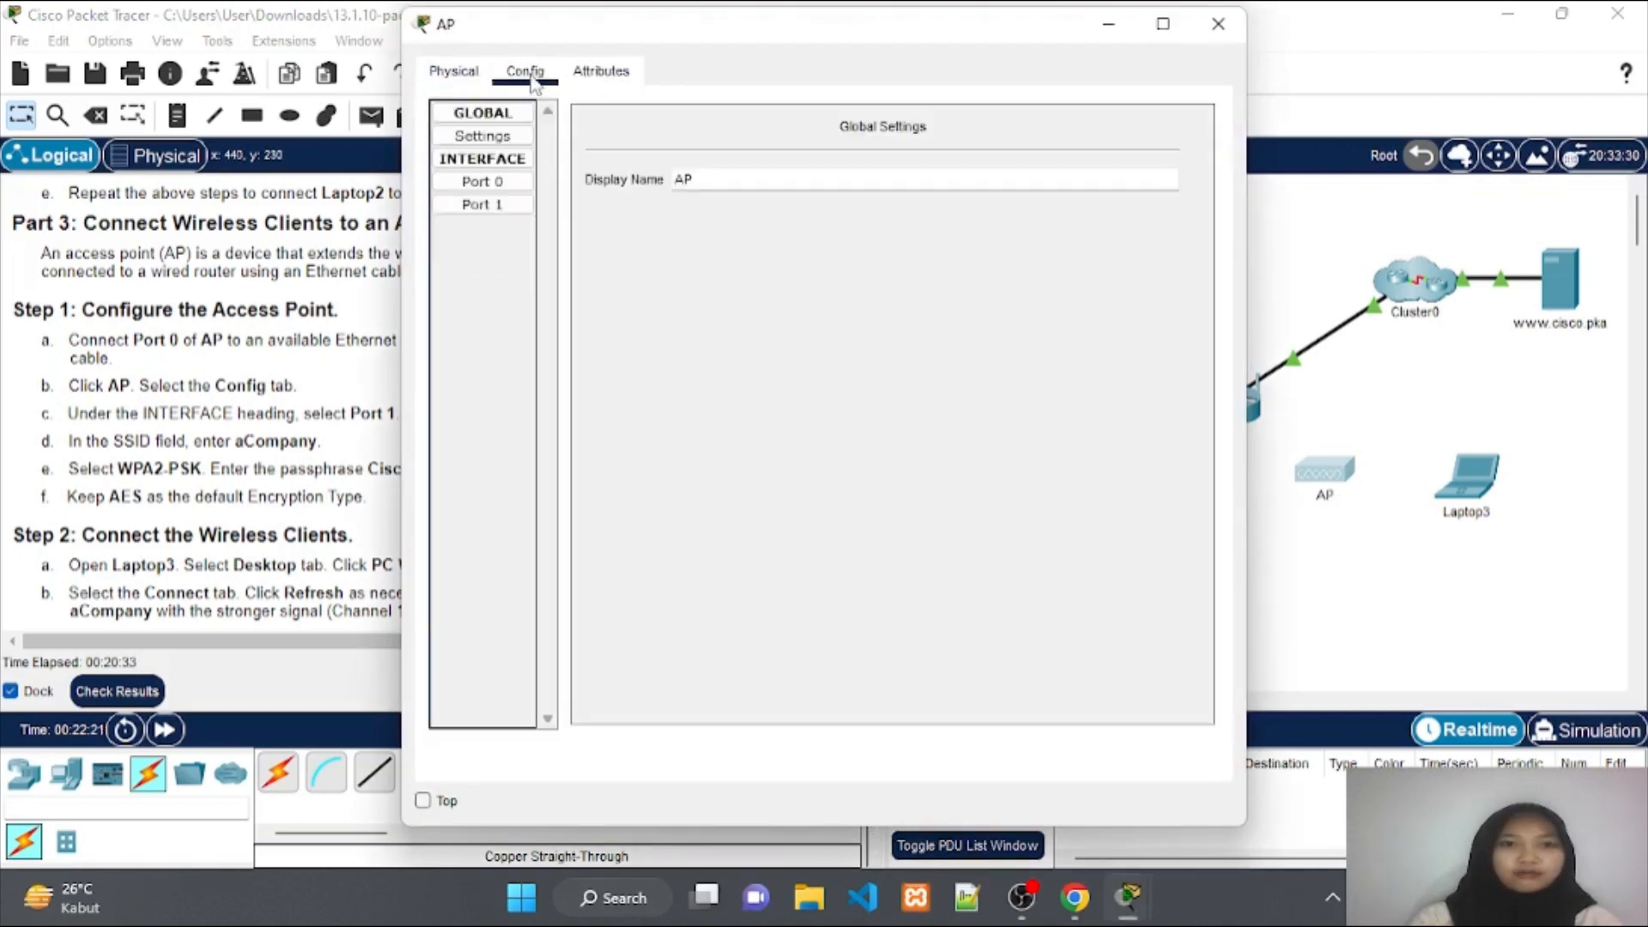
left_click(1101, 33)
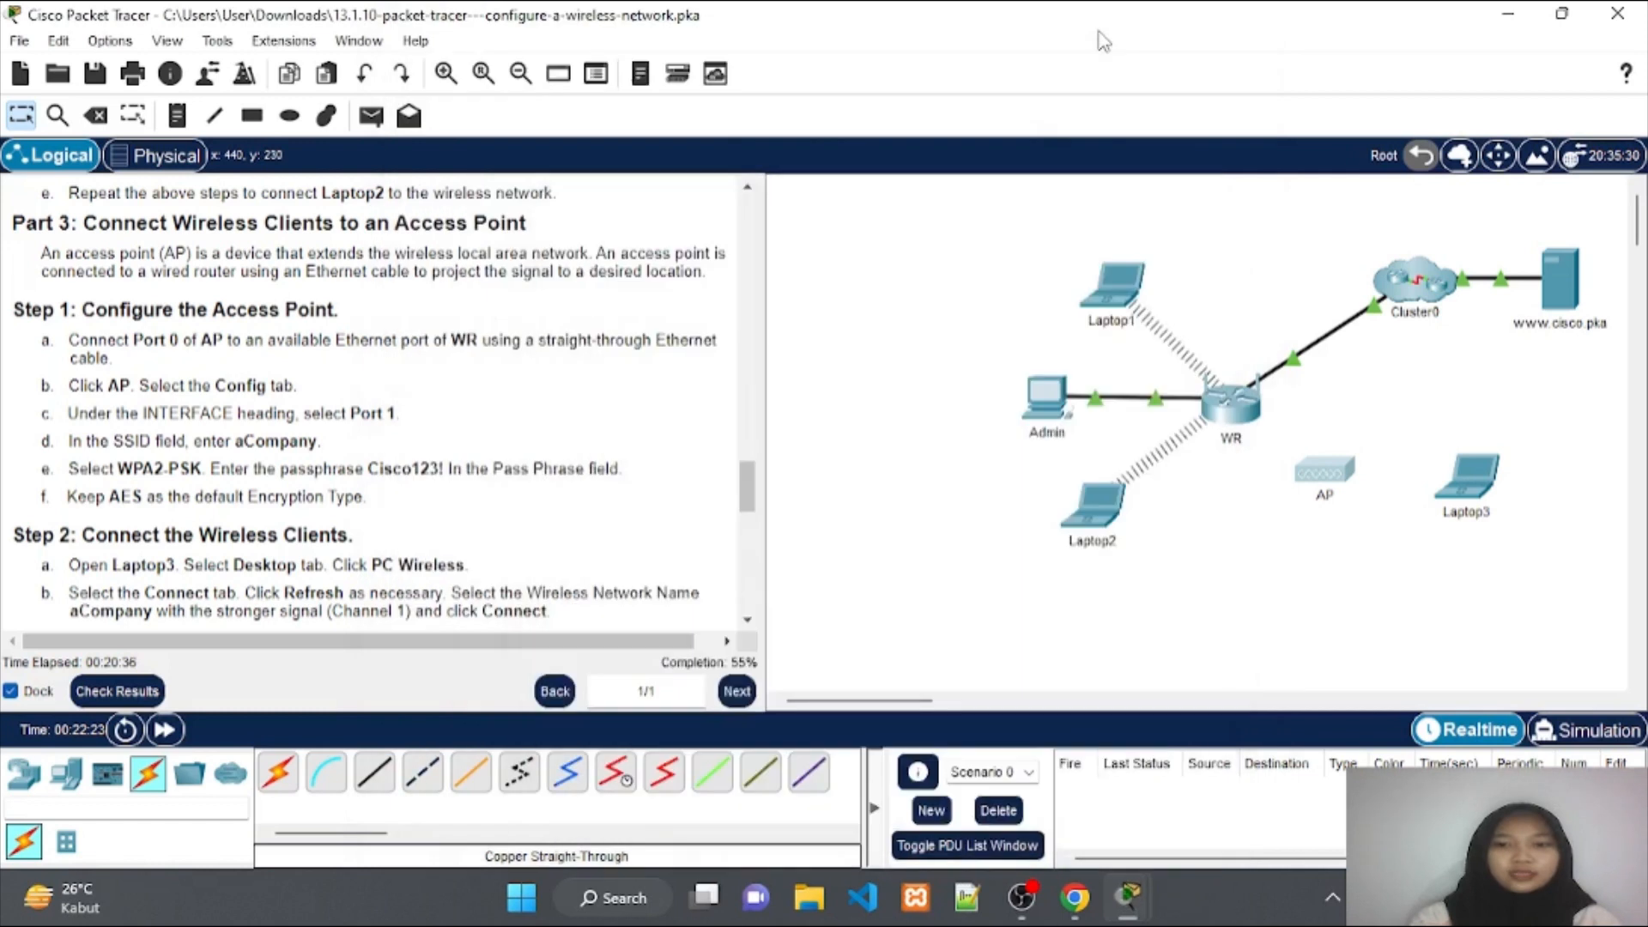
Cable AP Port 0 to a WR GigabitEthernet port with copper straight-through, fast-forwarding until links turn green.
left_click(383, 781)
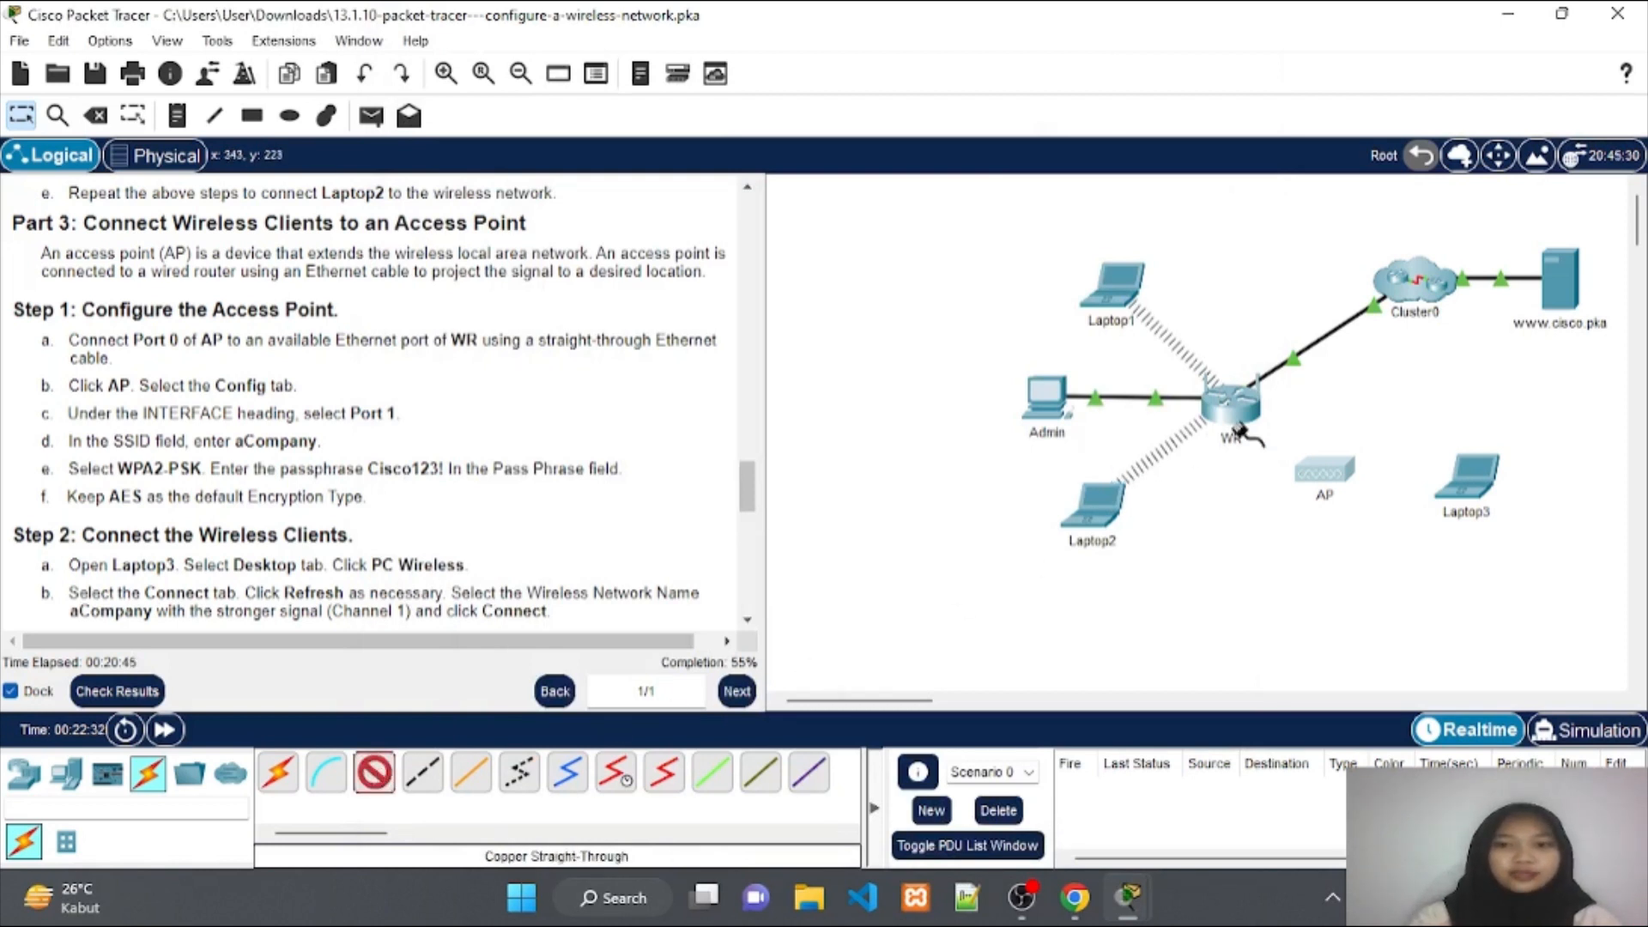
left_click(1322, 471)
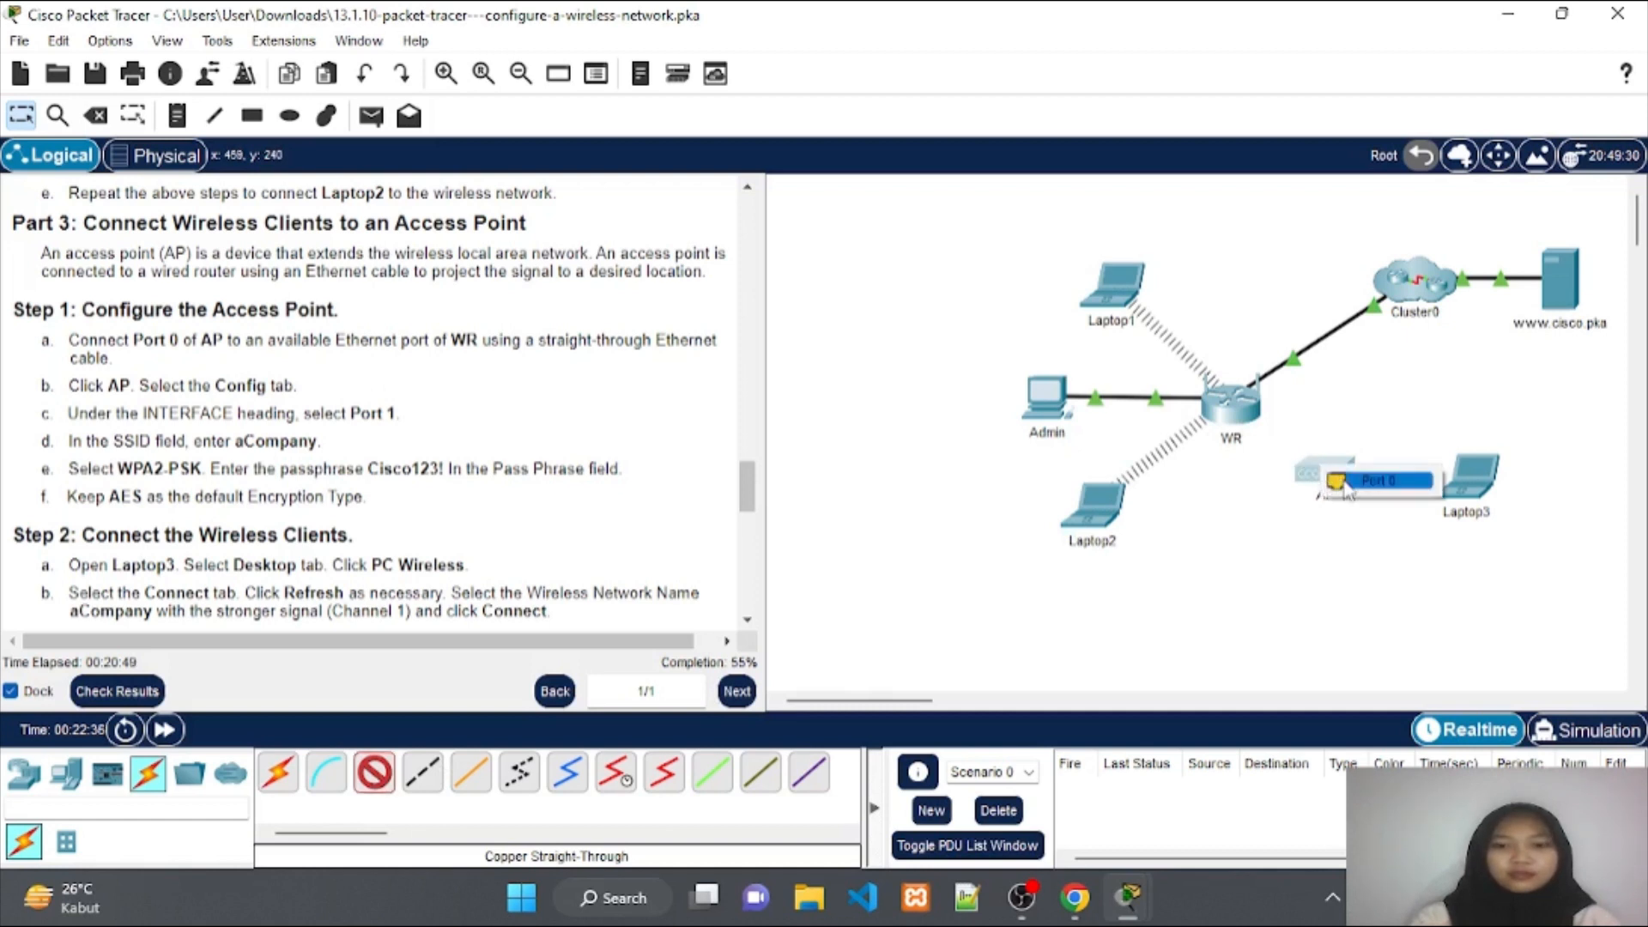
left_click(1344, 485)
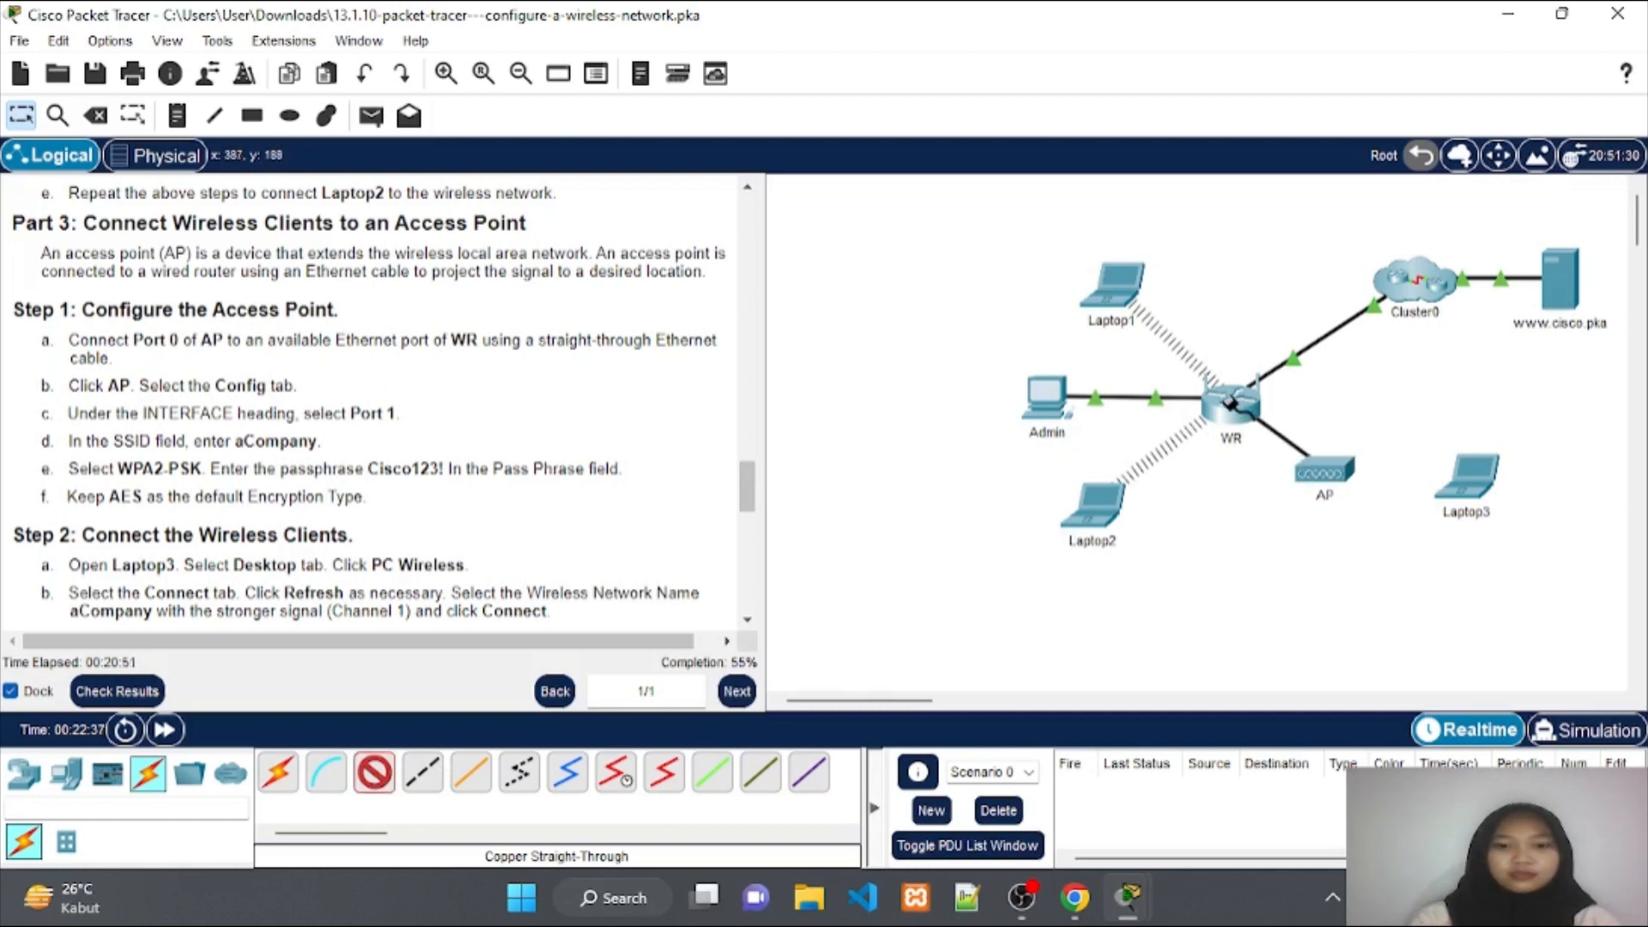
left_click(1229, 402)
left_click(1230, 404)
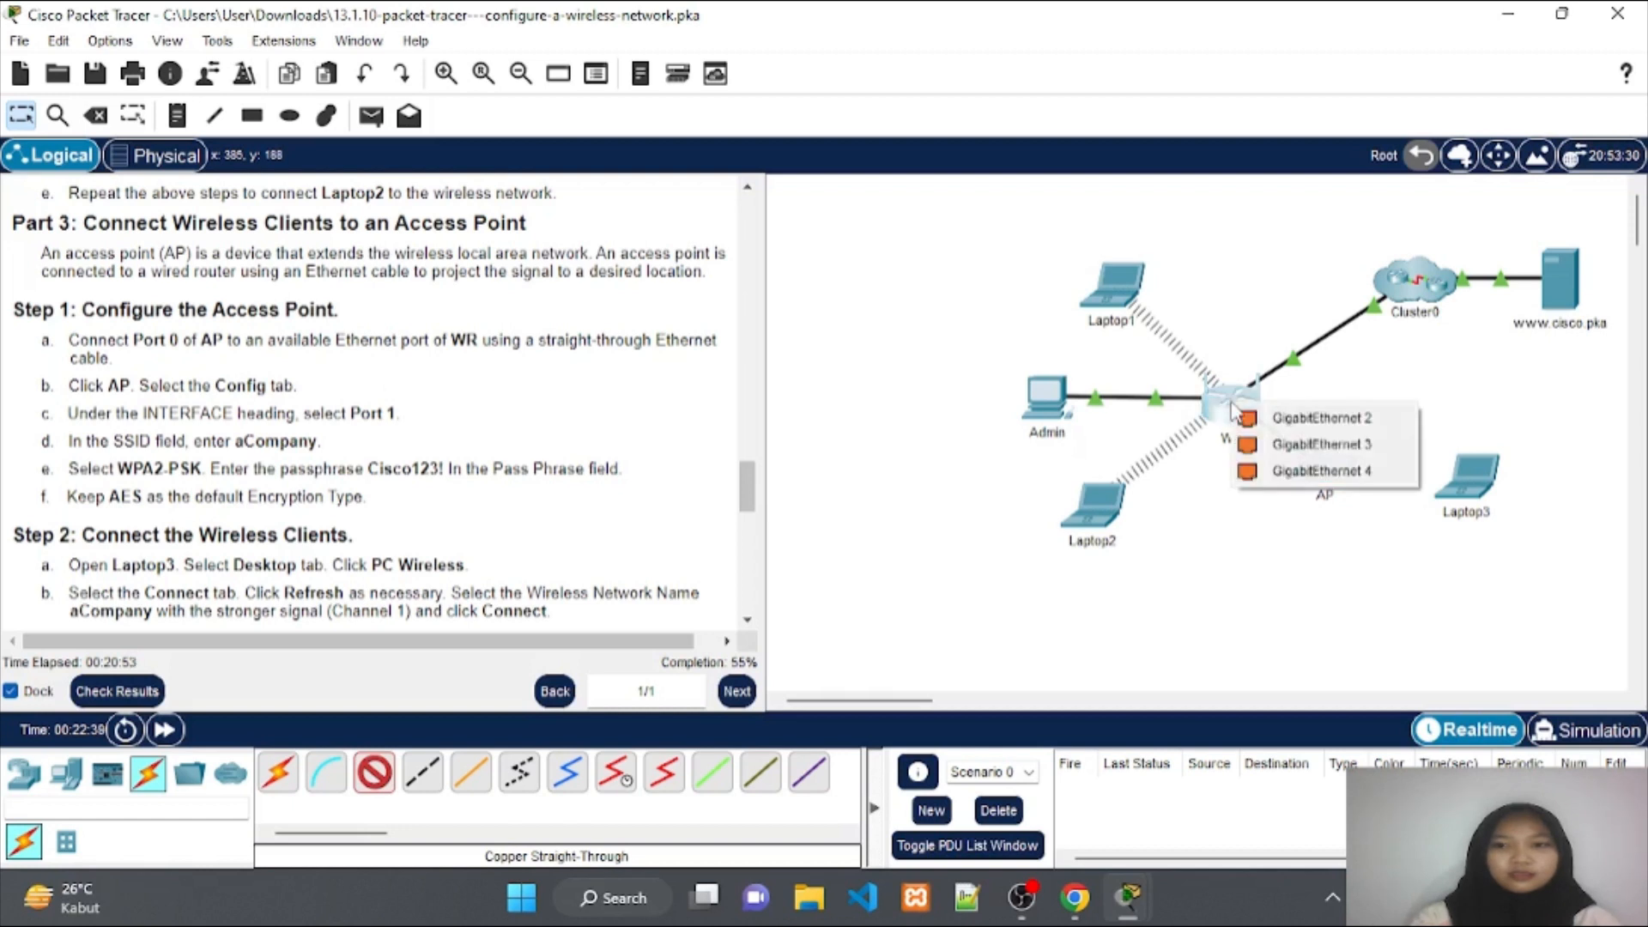
left_click(1253, 417)
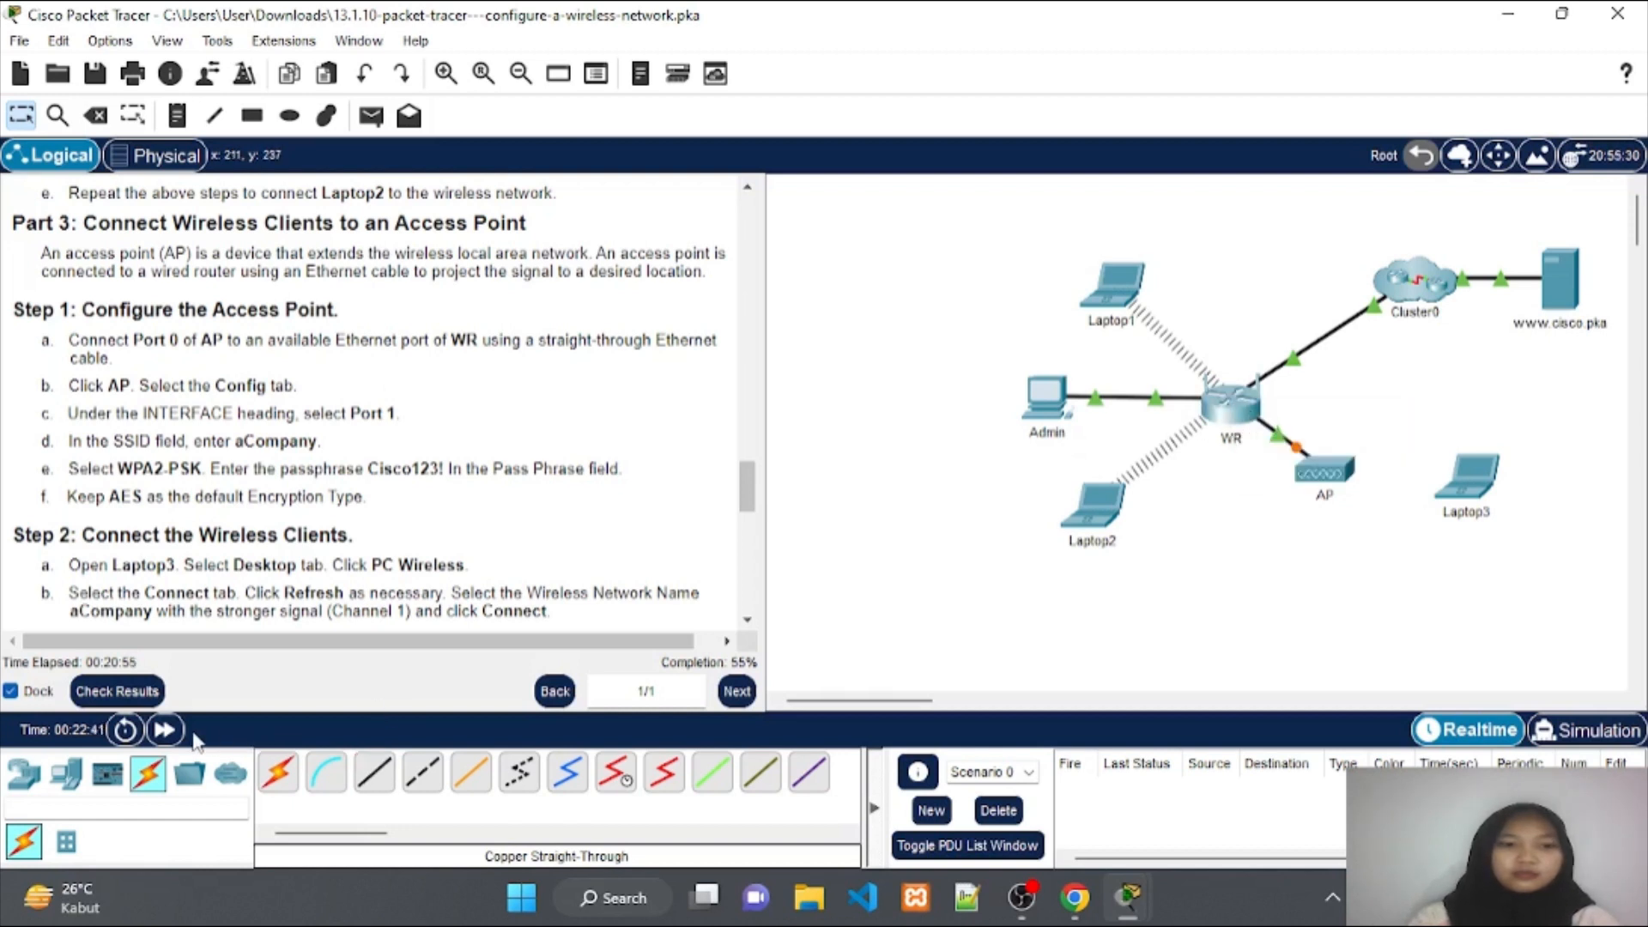
left_click(164, 731)
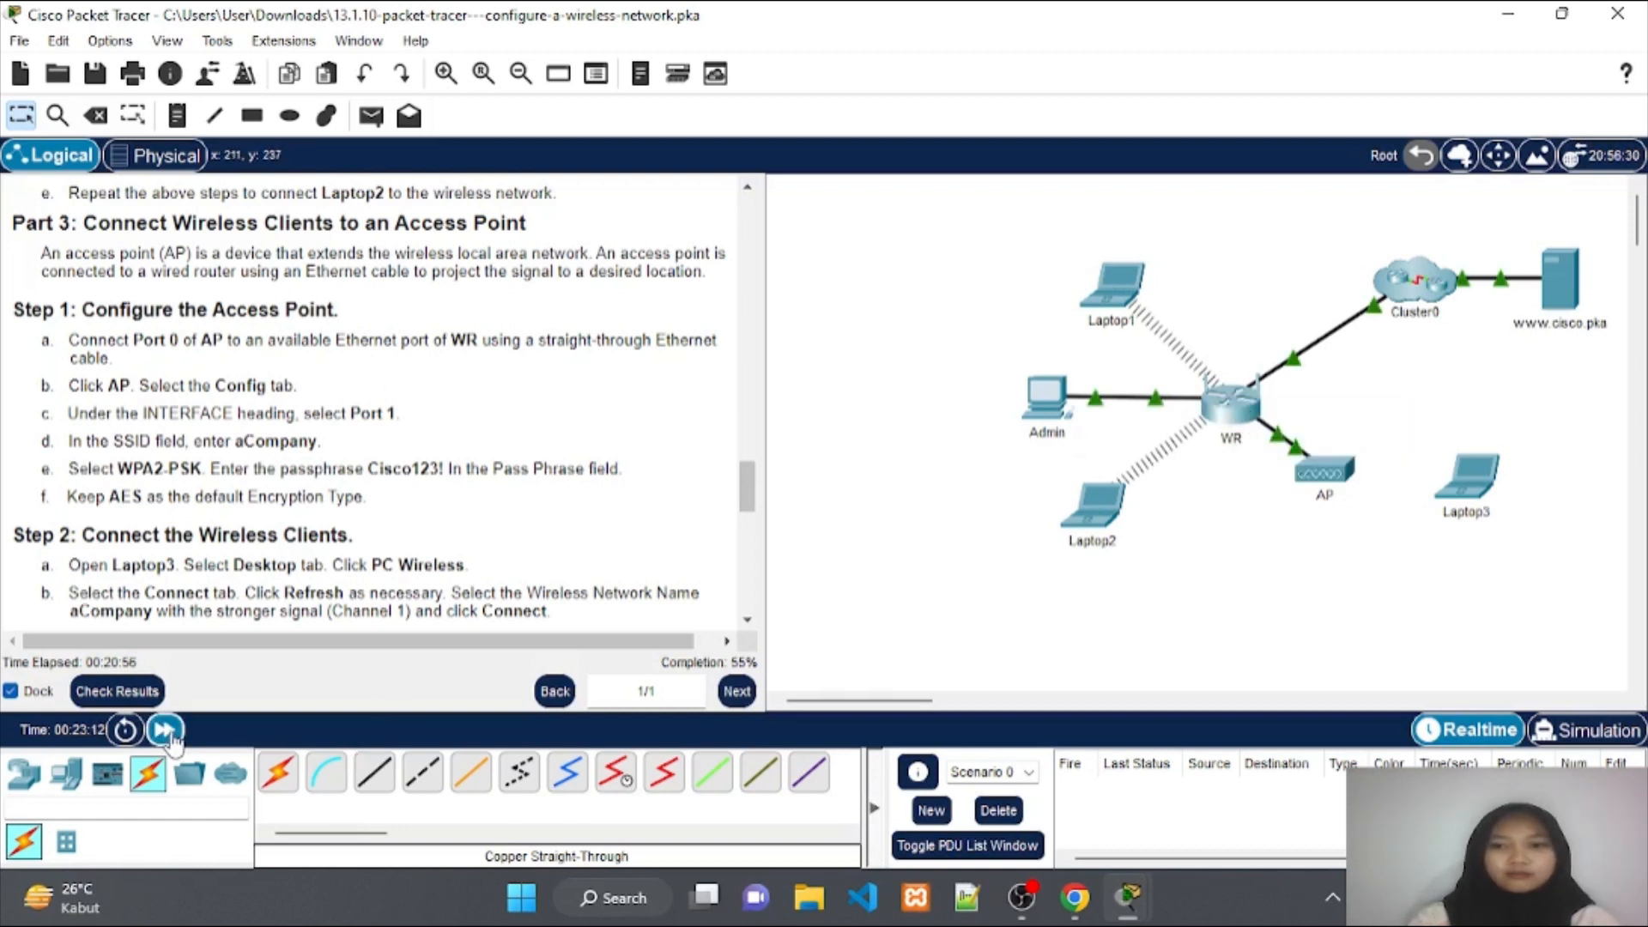
left_click(164, 731)
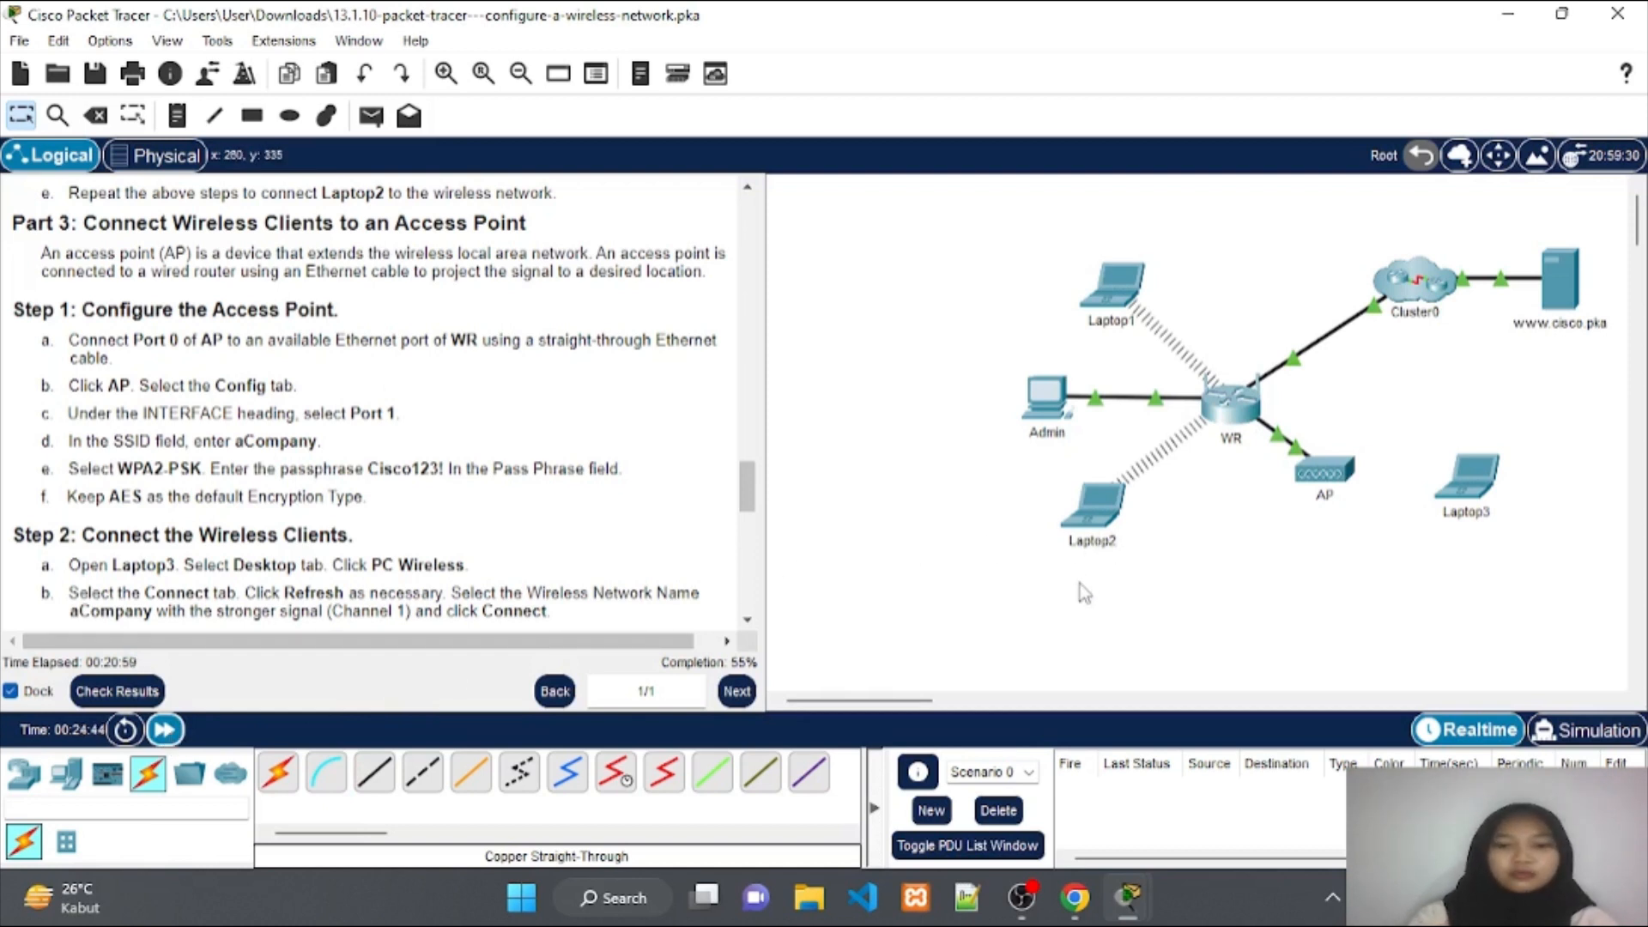
Set AP Port 1 to SSID aCompany with WPA2-PSK, AES and the lab passphrase.
left_click(1321, 477)
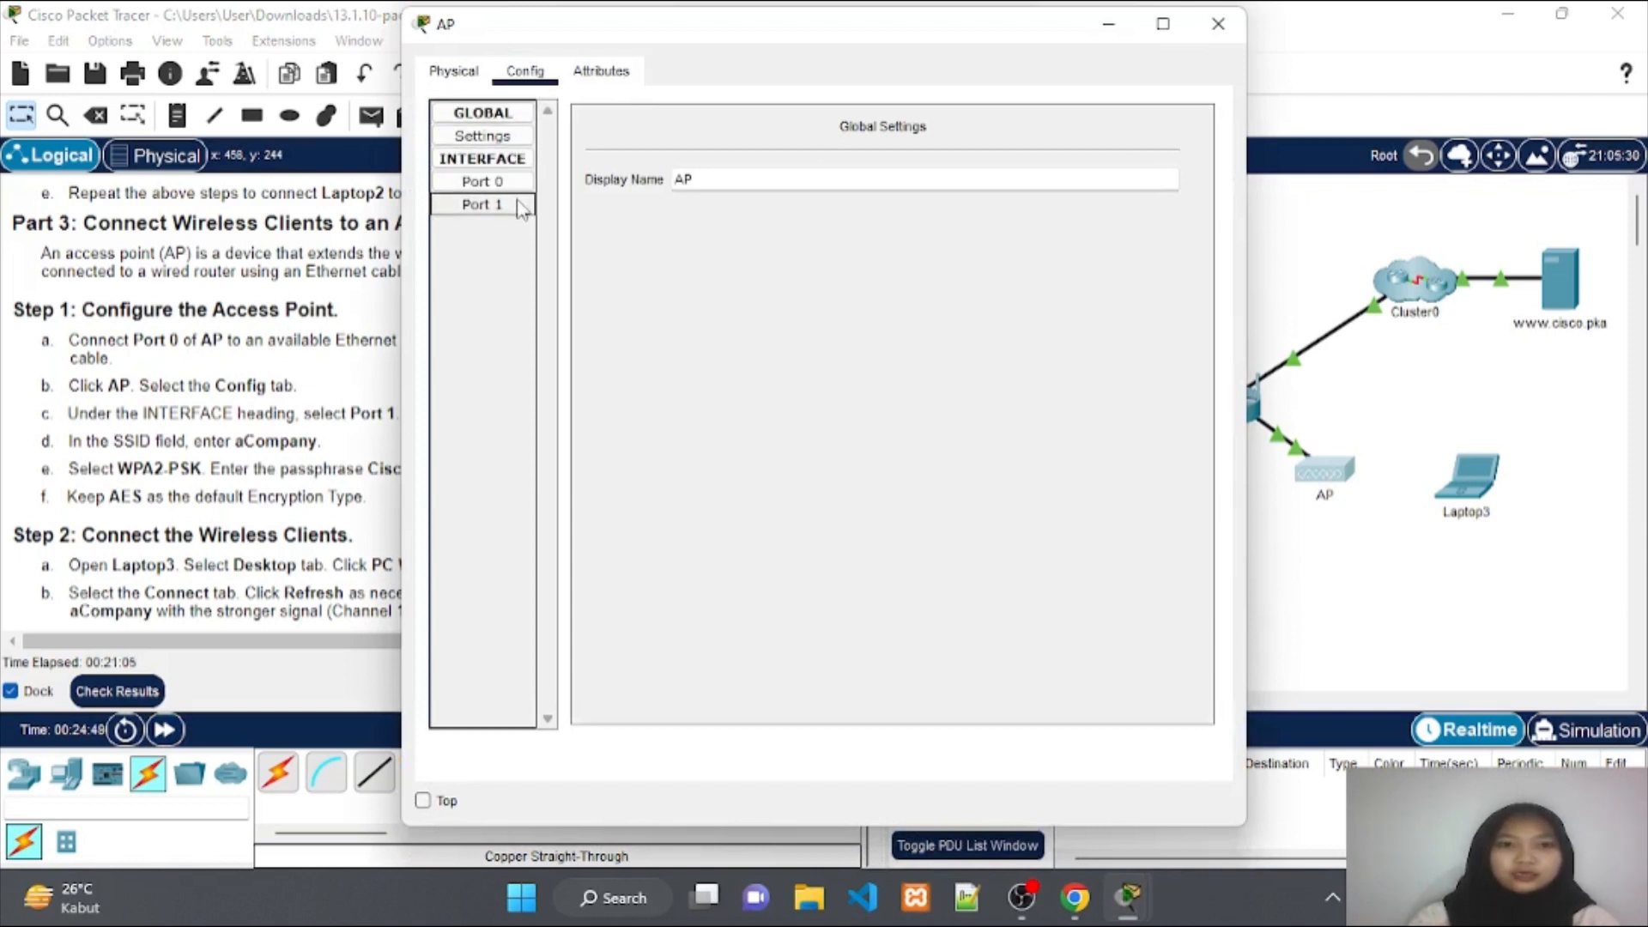
left_click(512, 213)
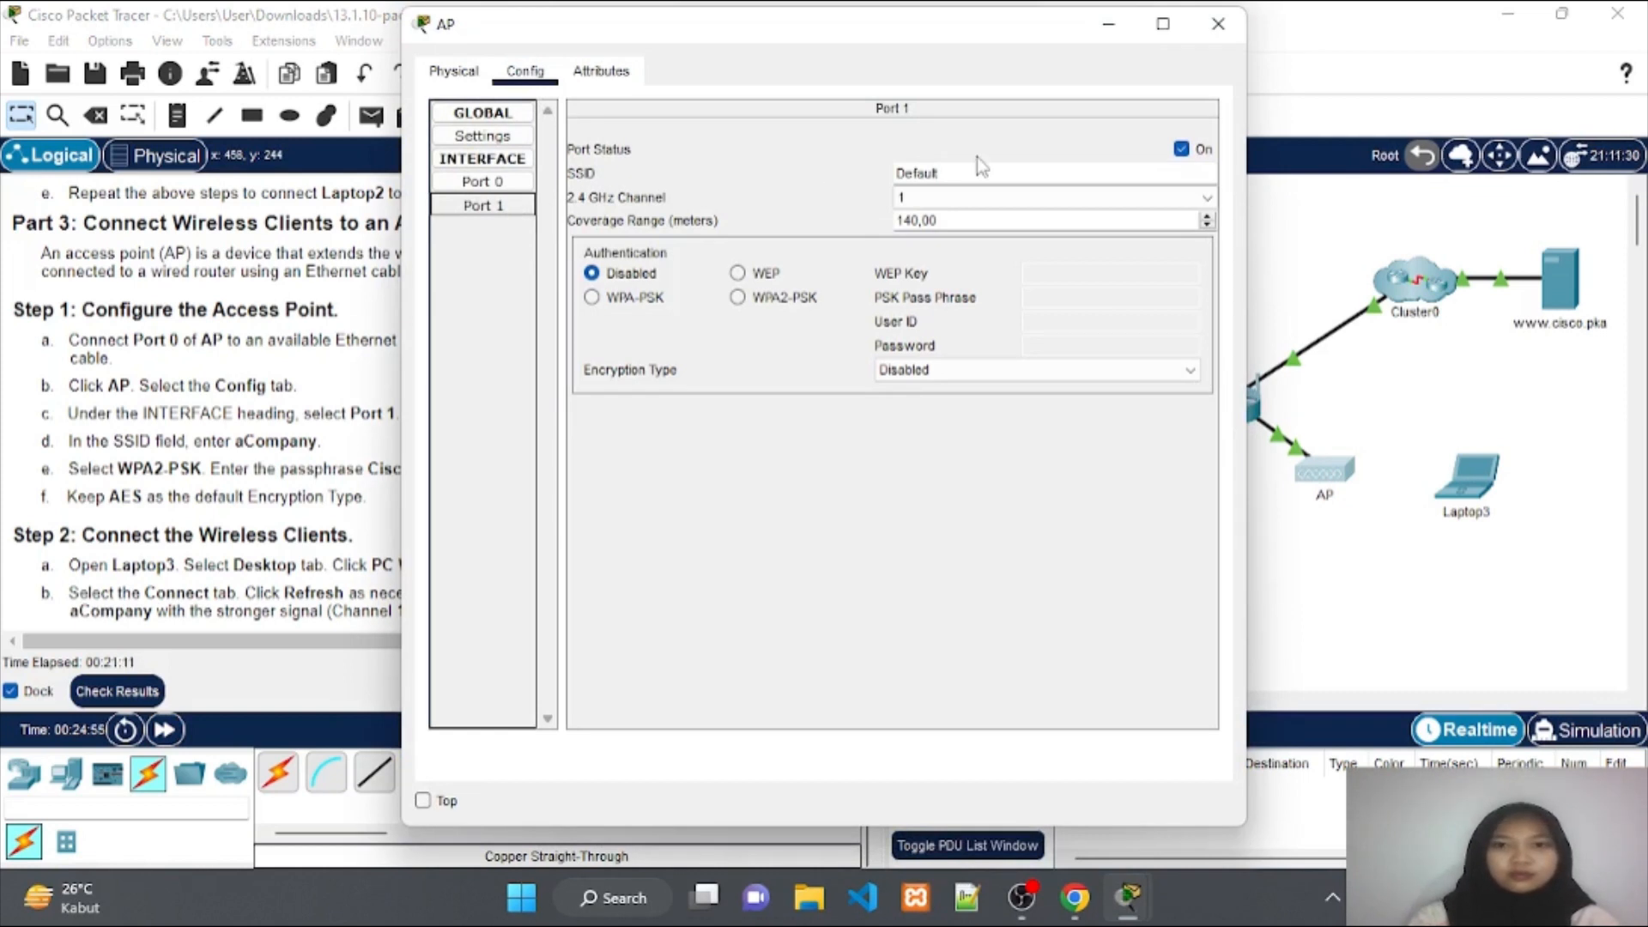
left_click(1000, 165)
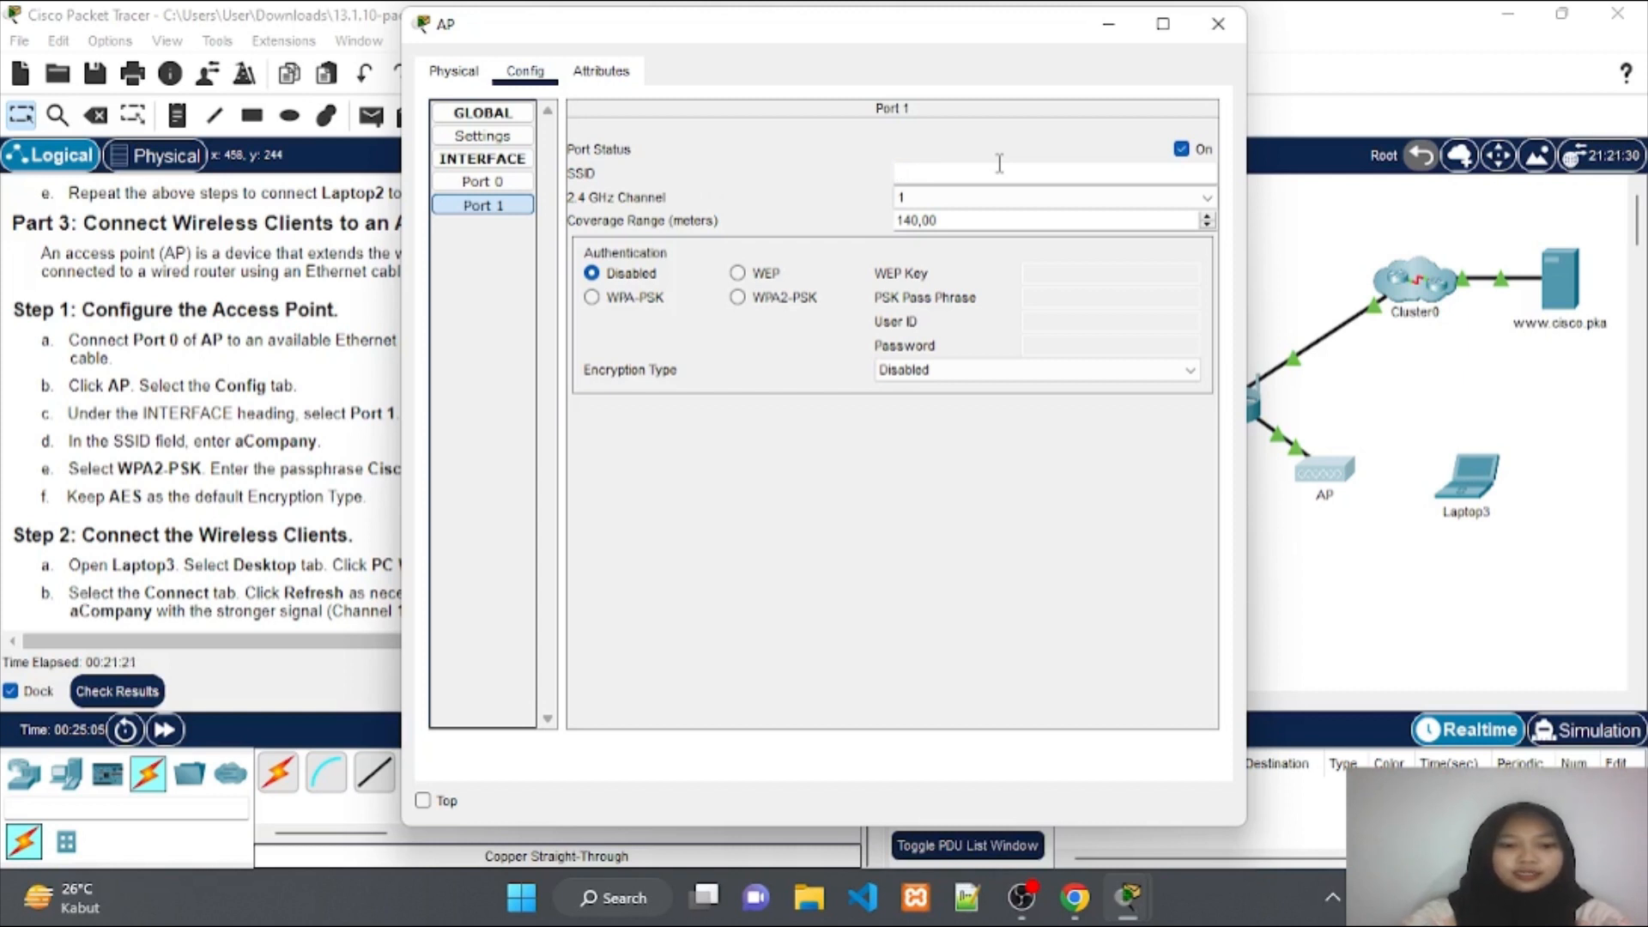
type("C")
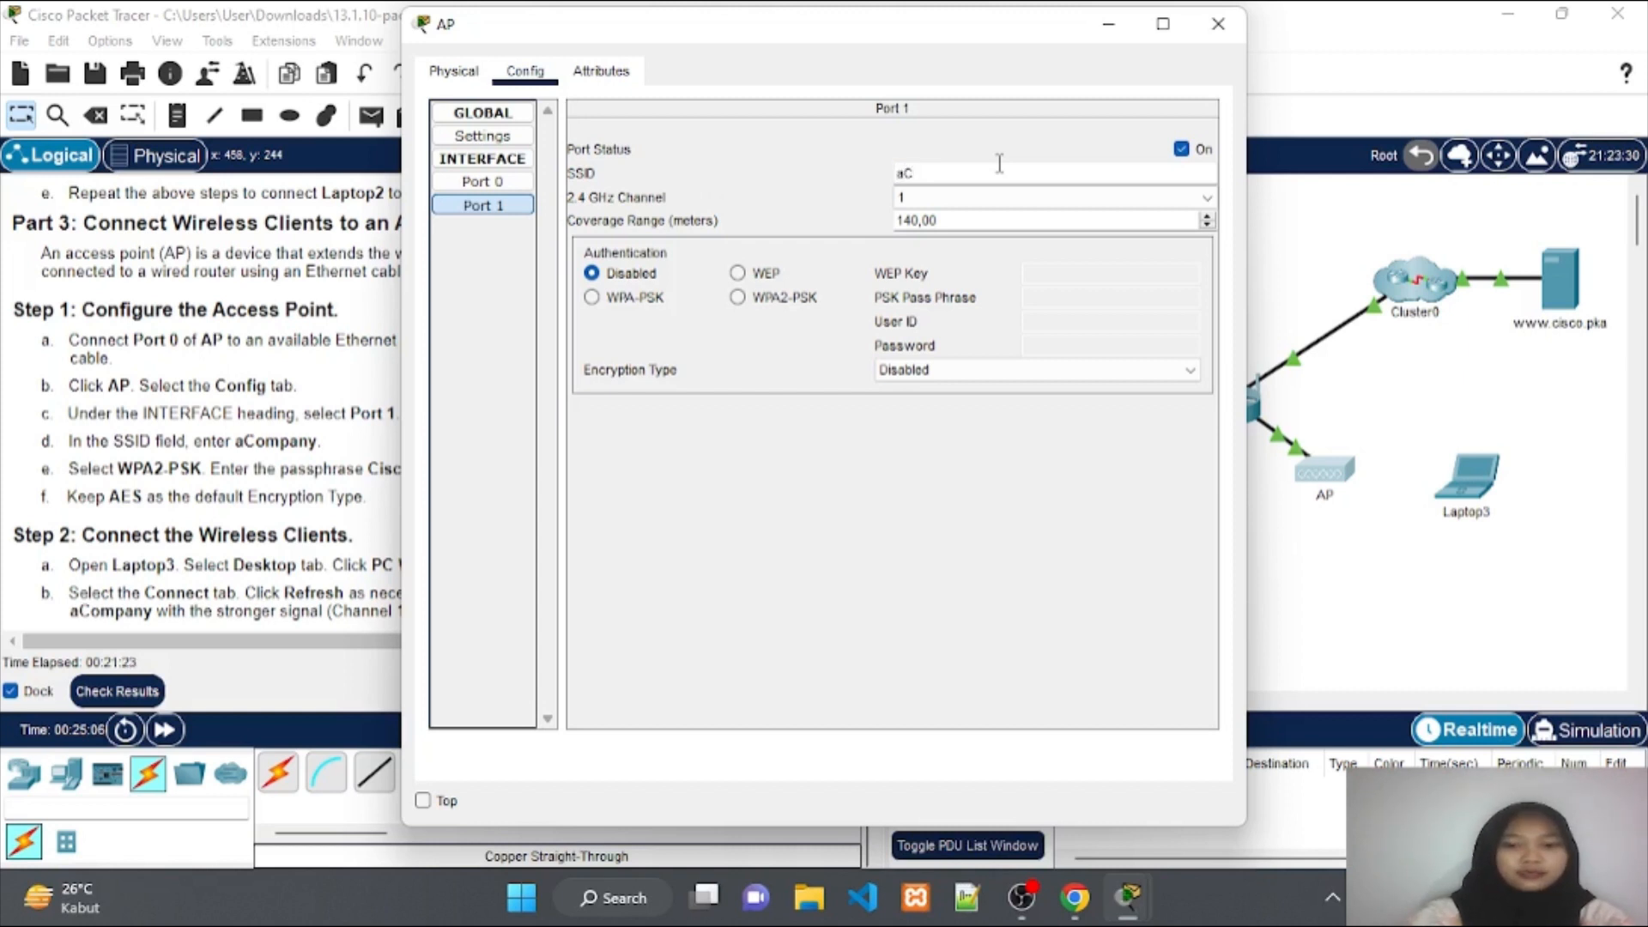
type("ompany")
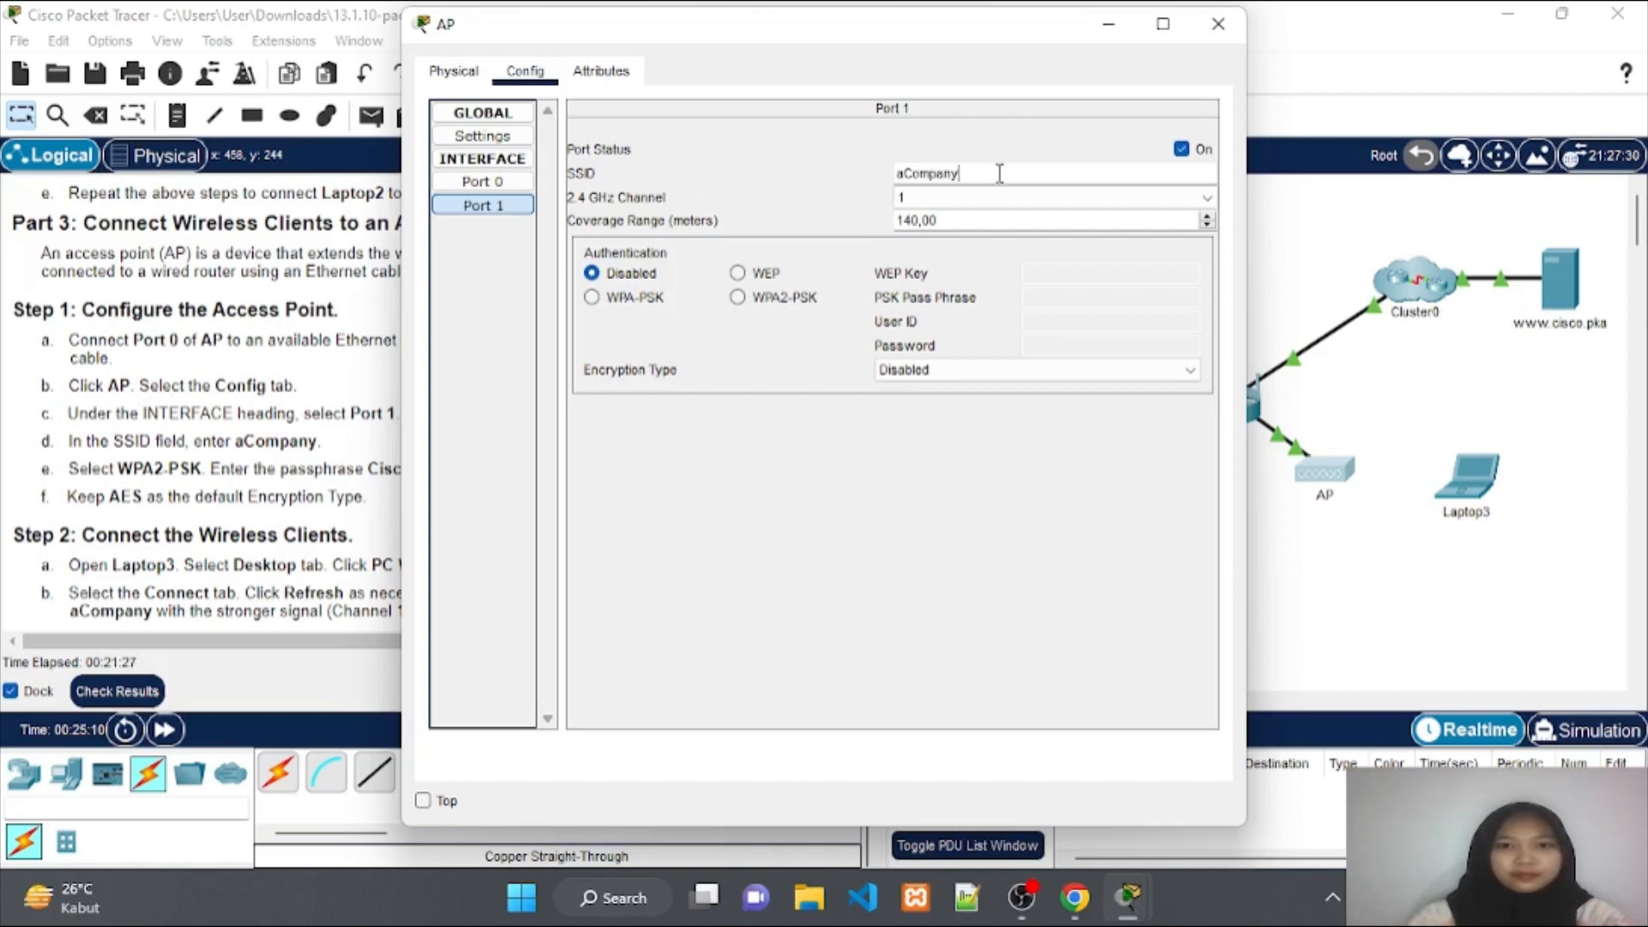
key("Tab")
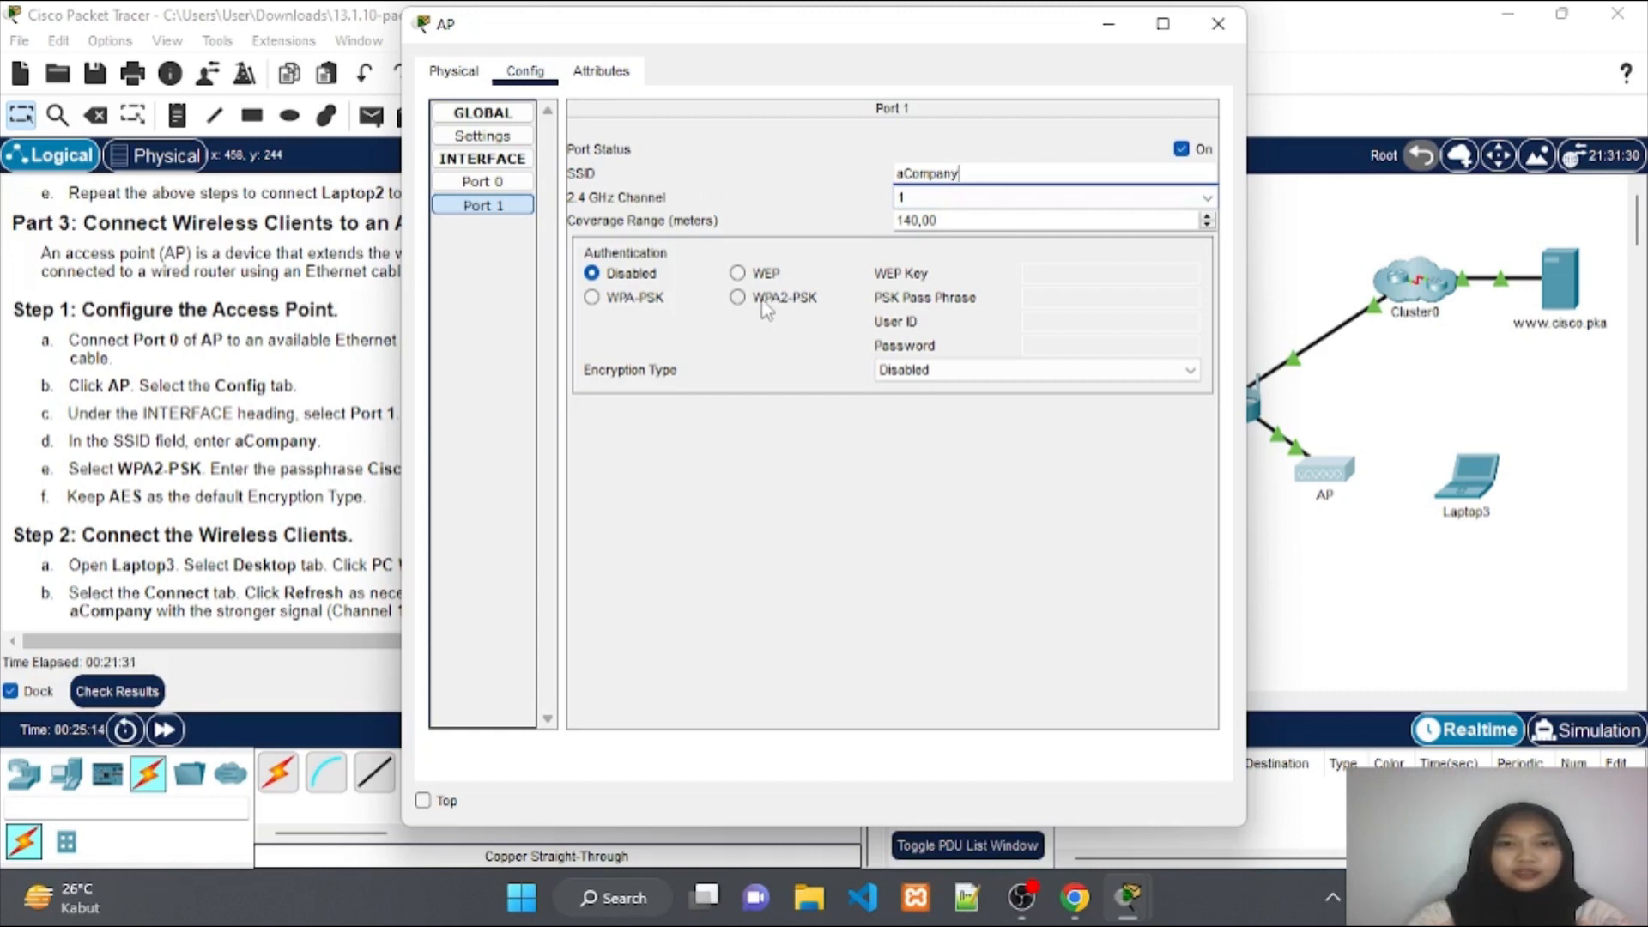
left_click(767, 307)
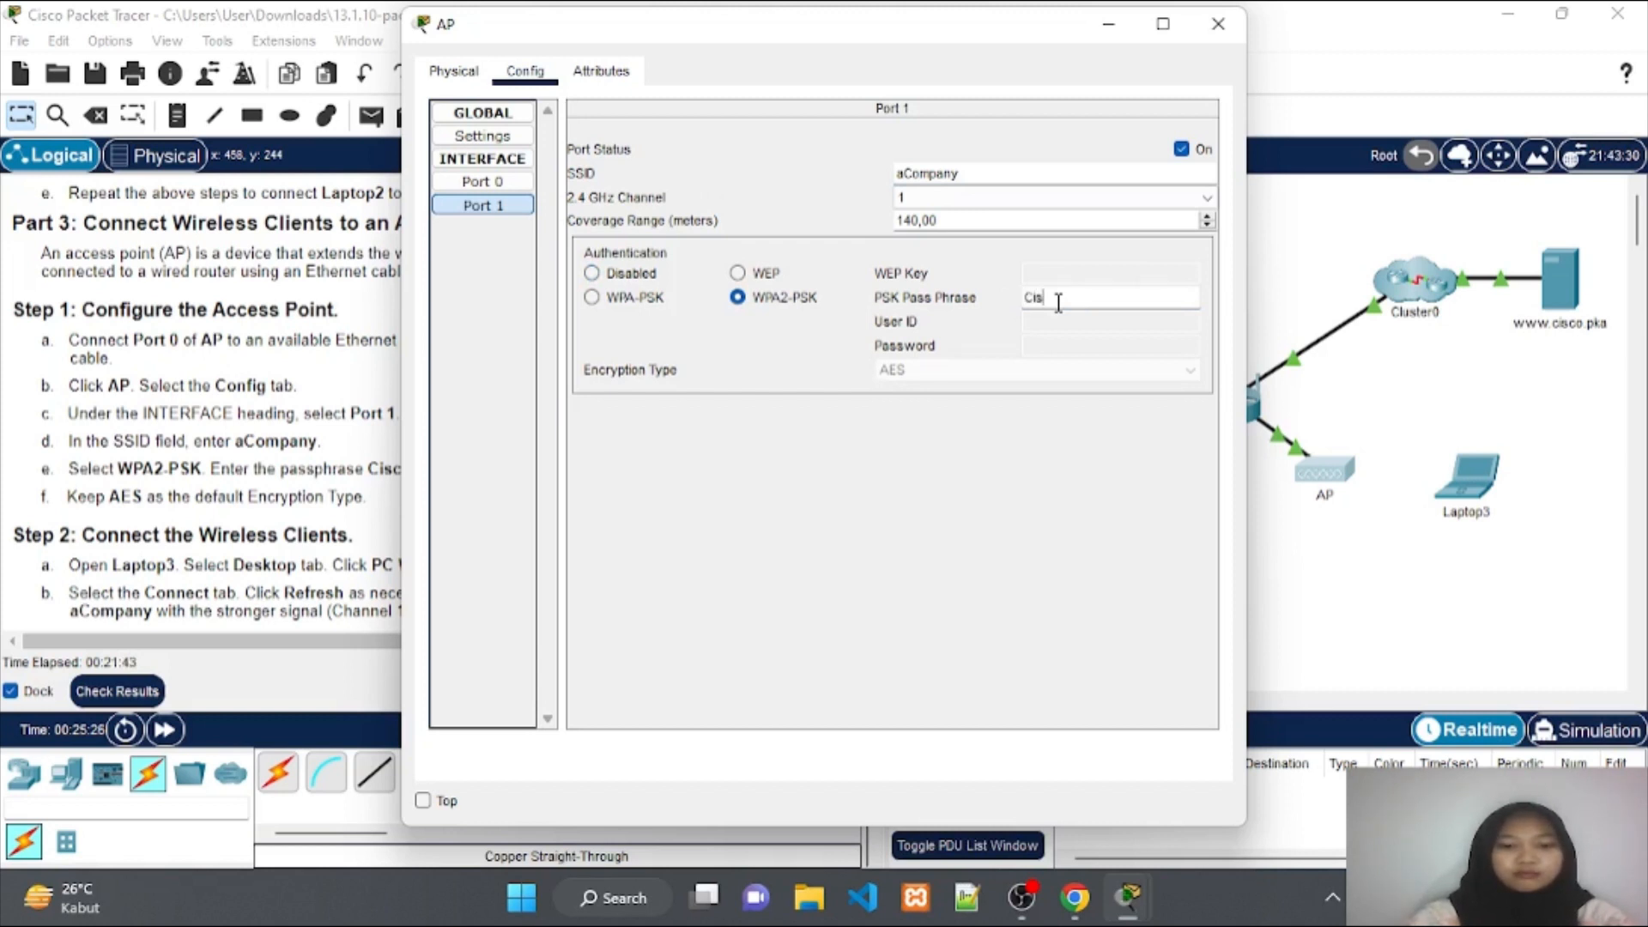
type("3")
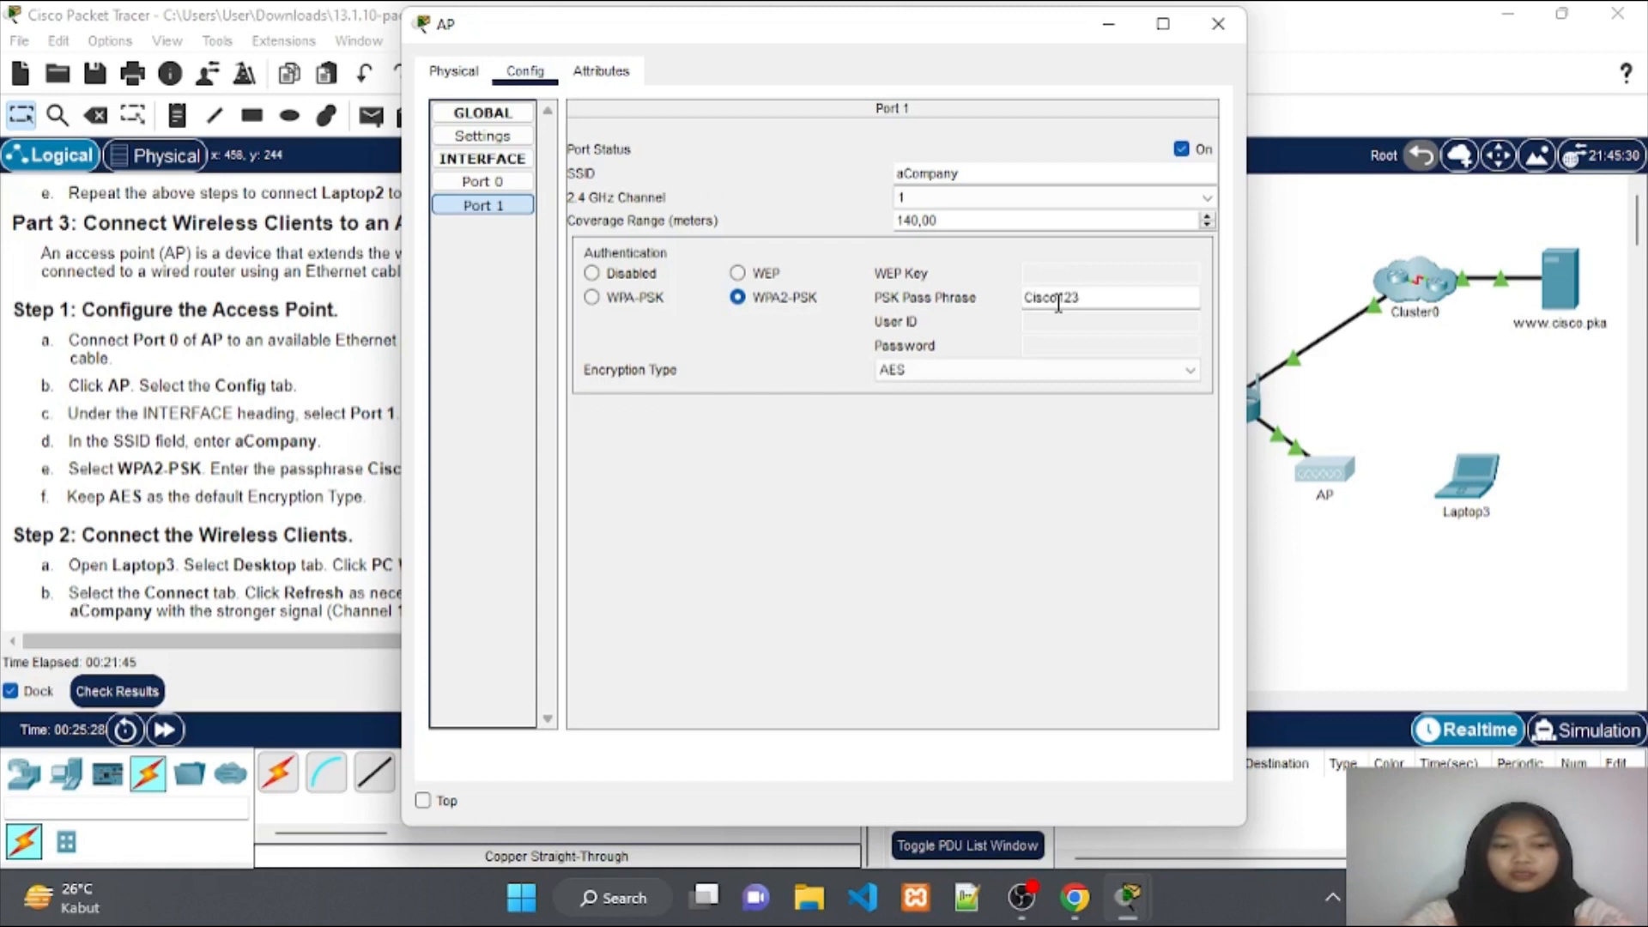
type("!")
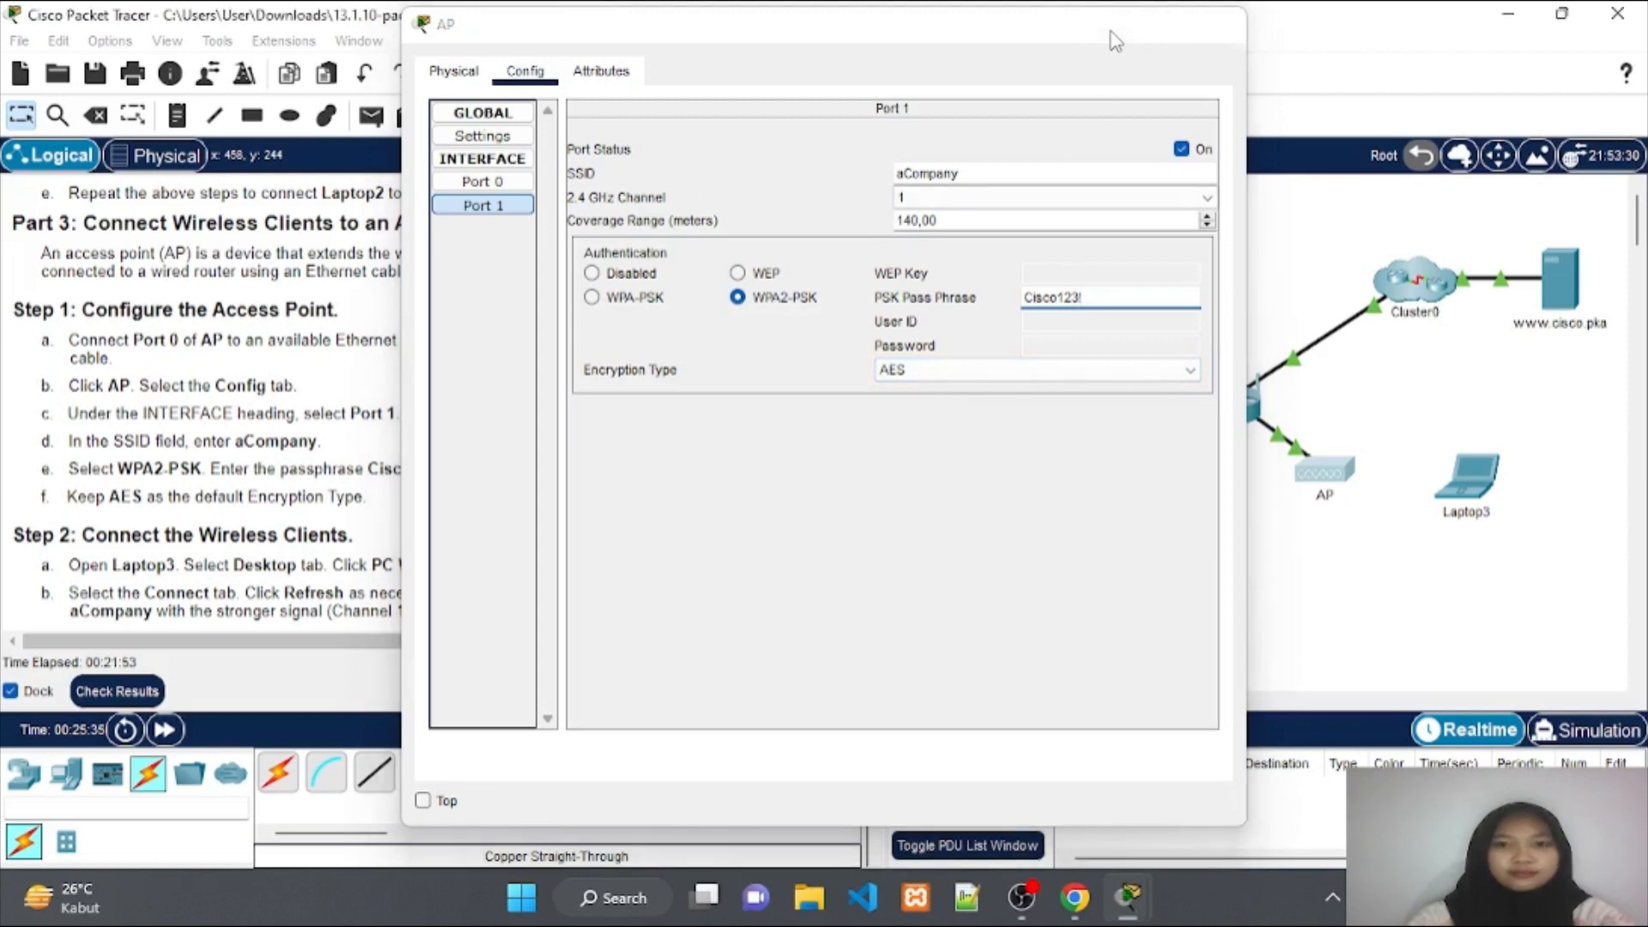
left_click(1109, 30)
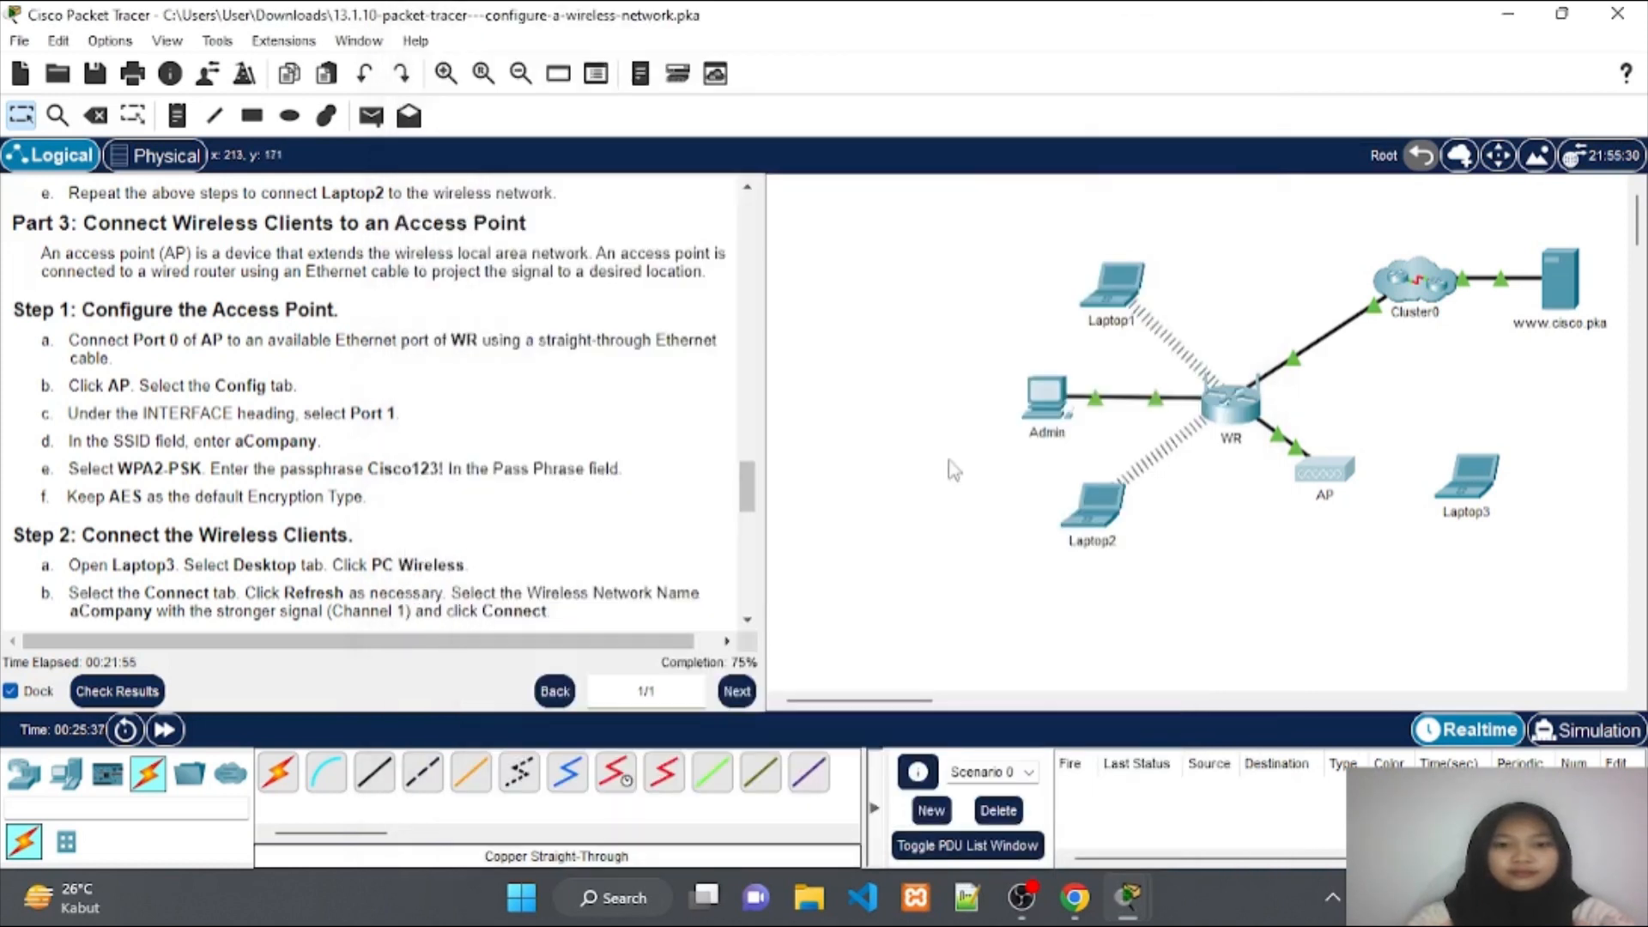
Scroll the instructions to Part 3 Step 2 and bring up Laptop3's window.
scroll(558, 463, "down", 4)
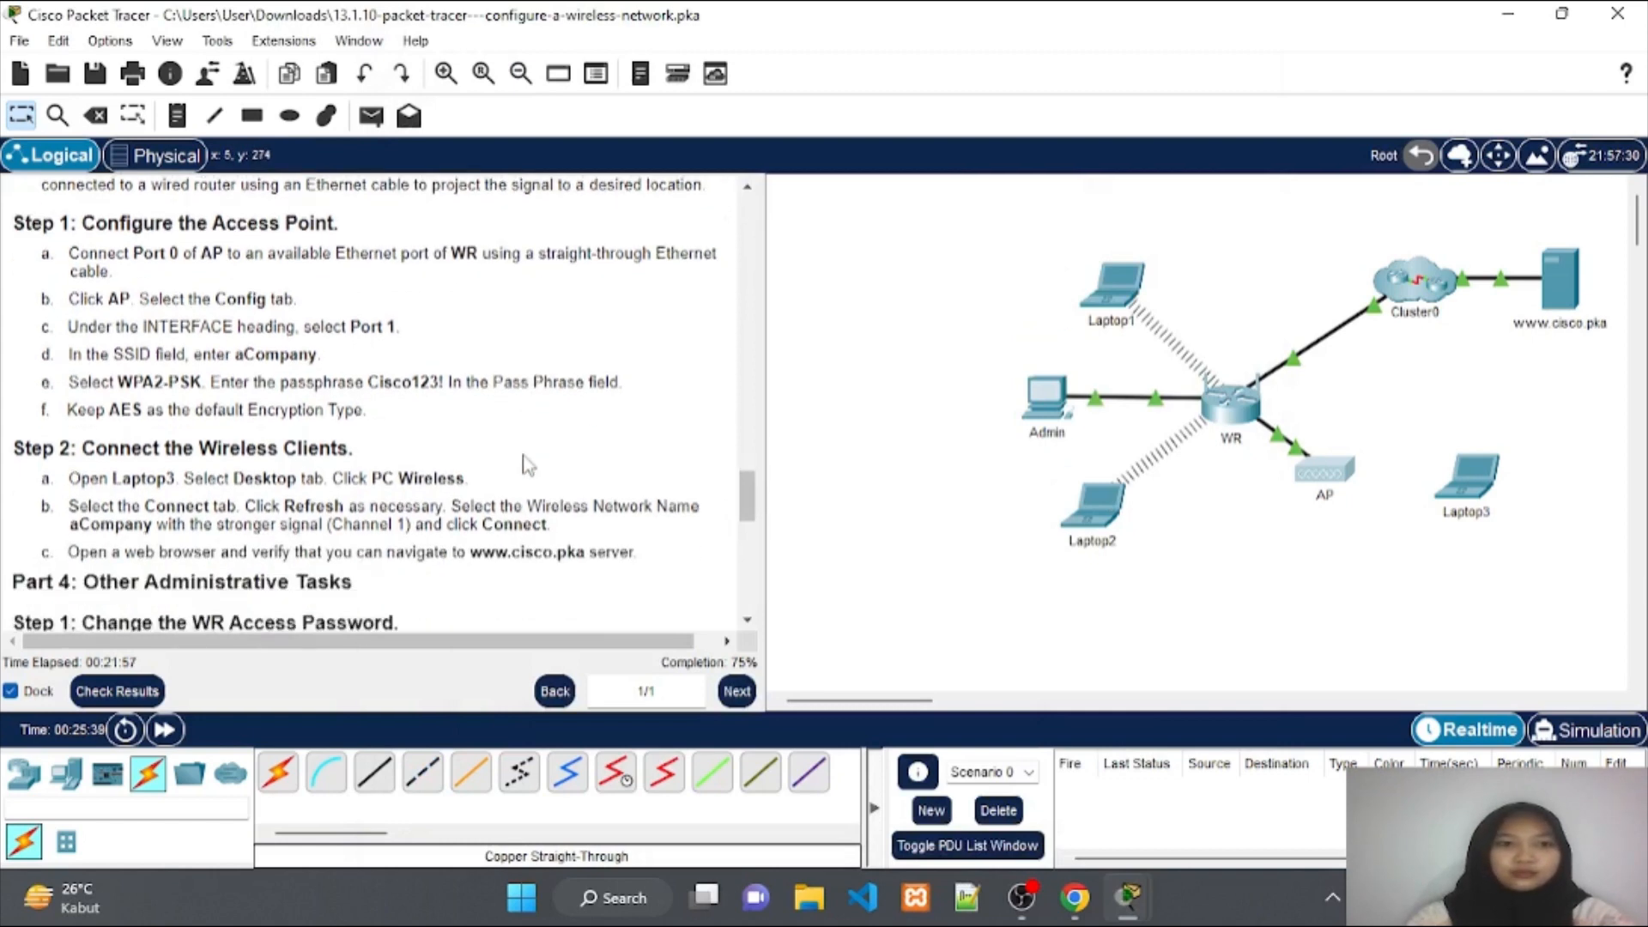
scroll(528, 465, "down", 3)
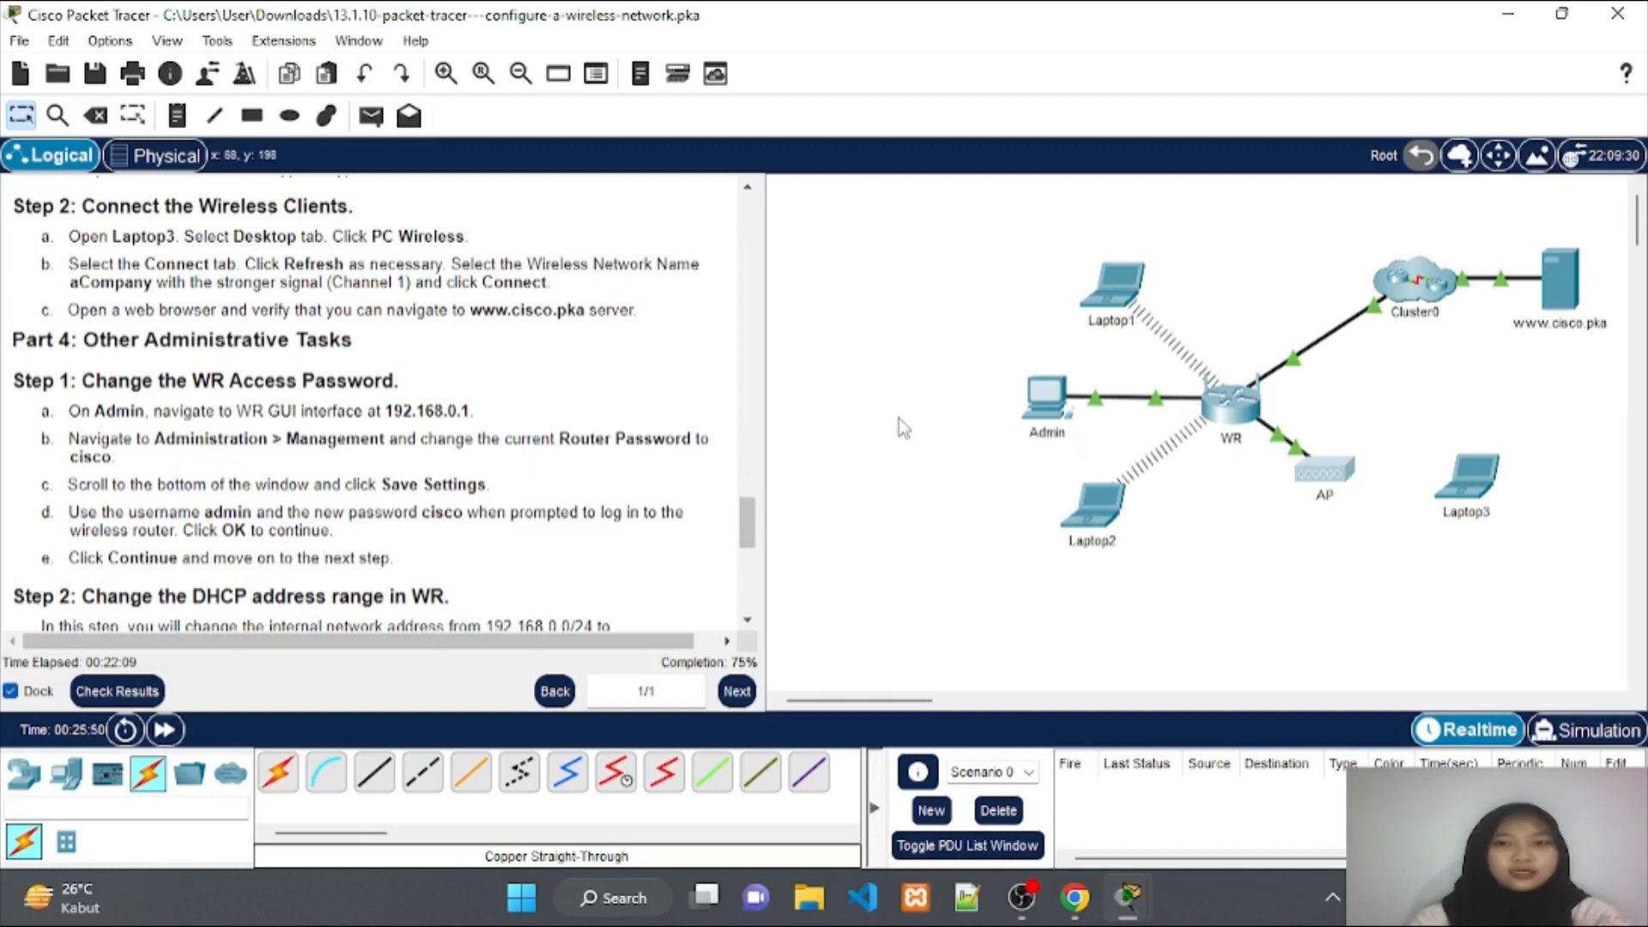
left_click(1479, 491)
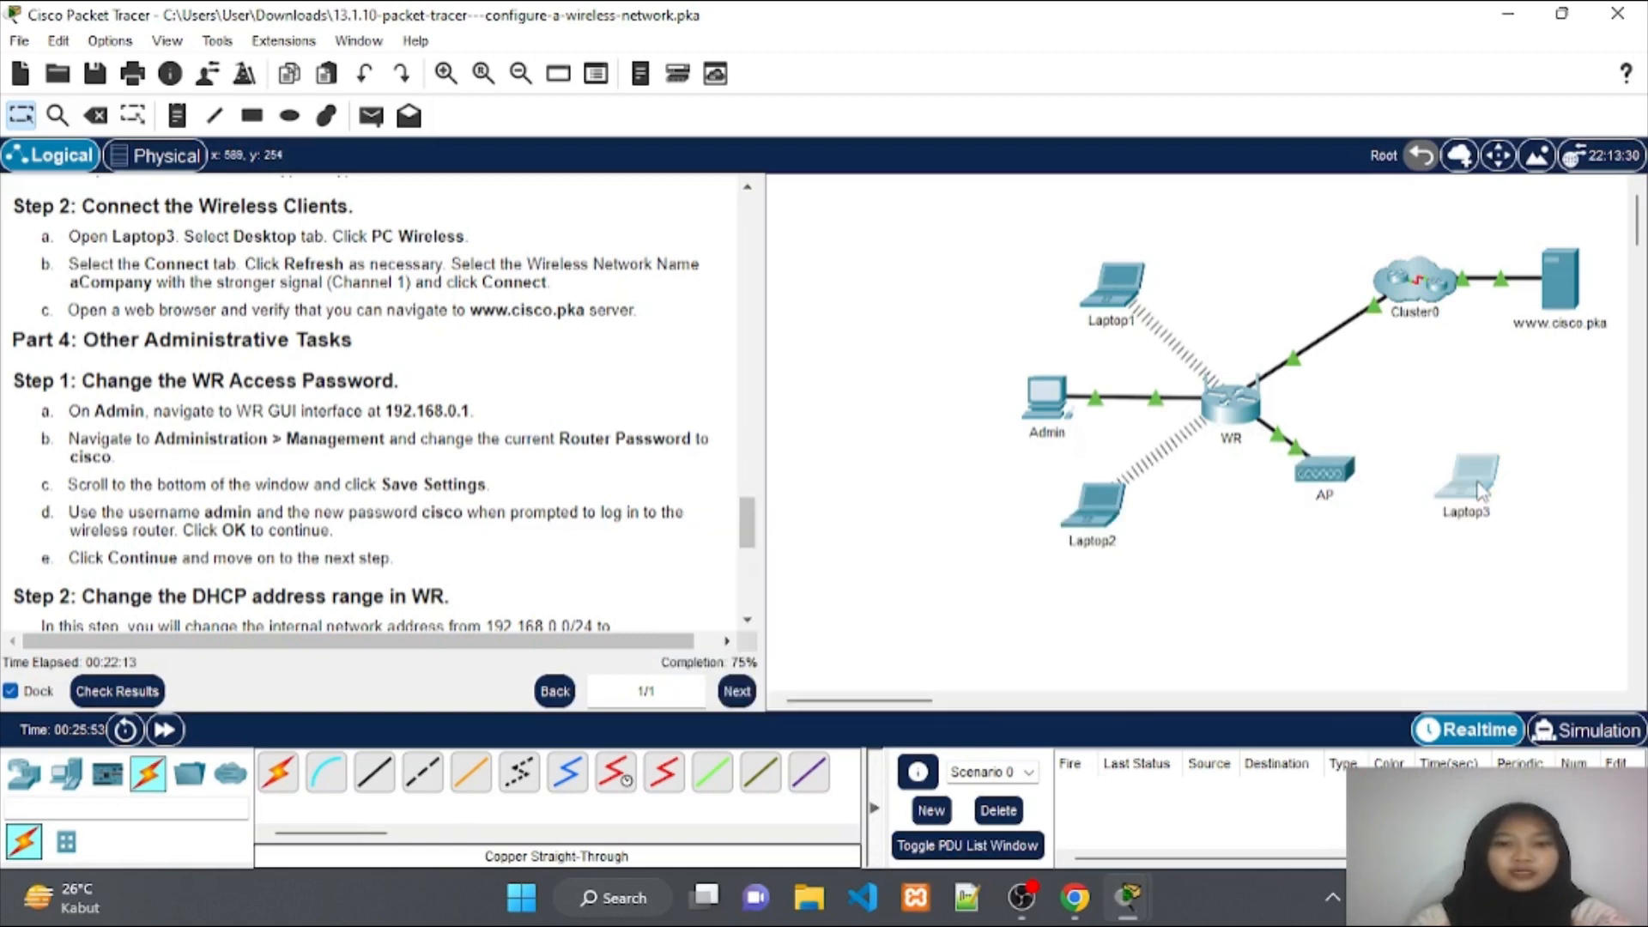
Join Laptop3 to aCompany on channel 1 with the WPA2 pre-shared key, then minimize it.
left_click(616, 81)
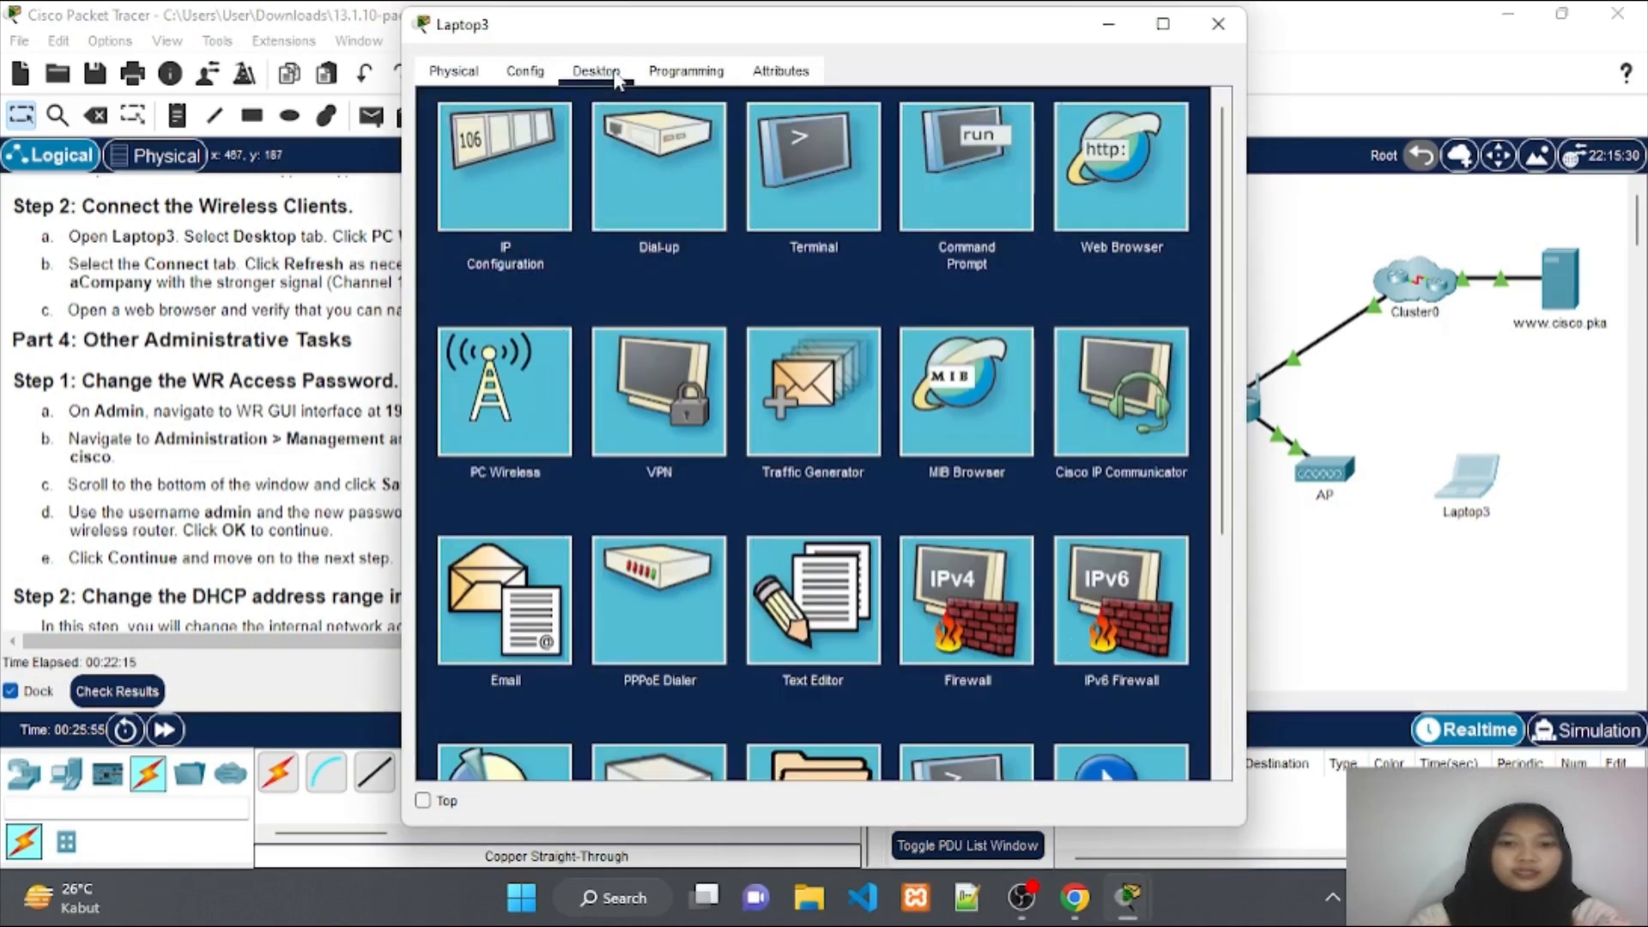
left_click(519, 388)
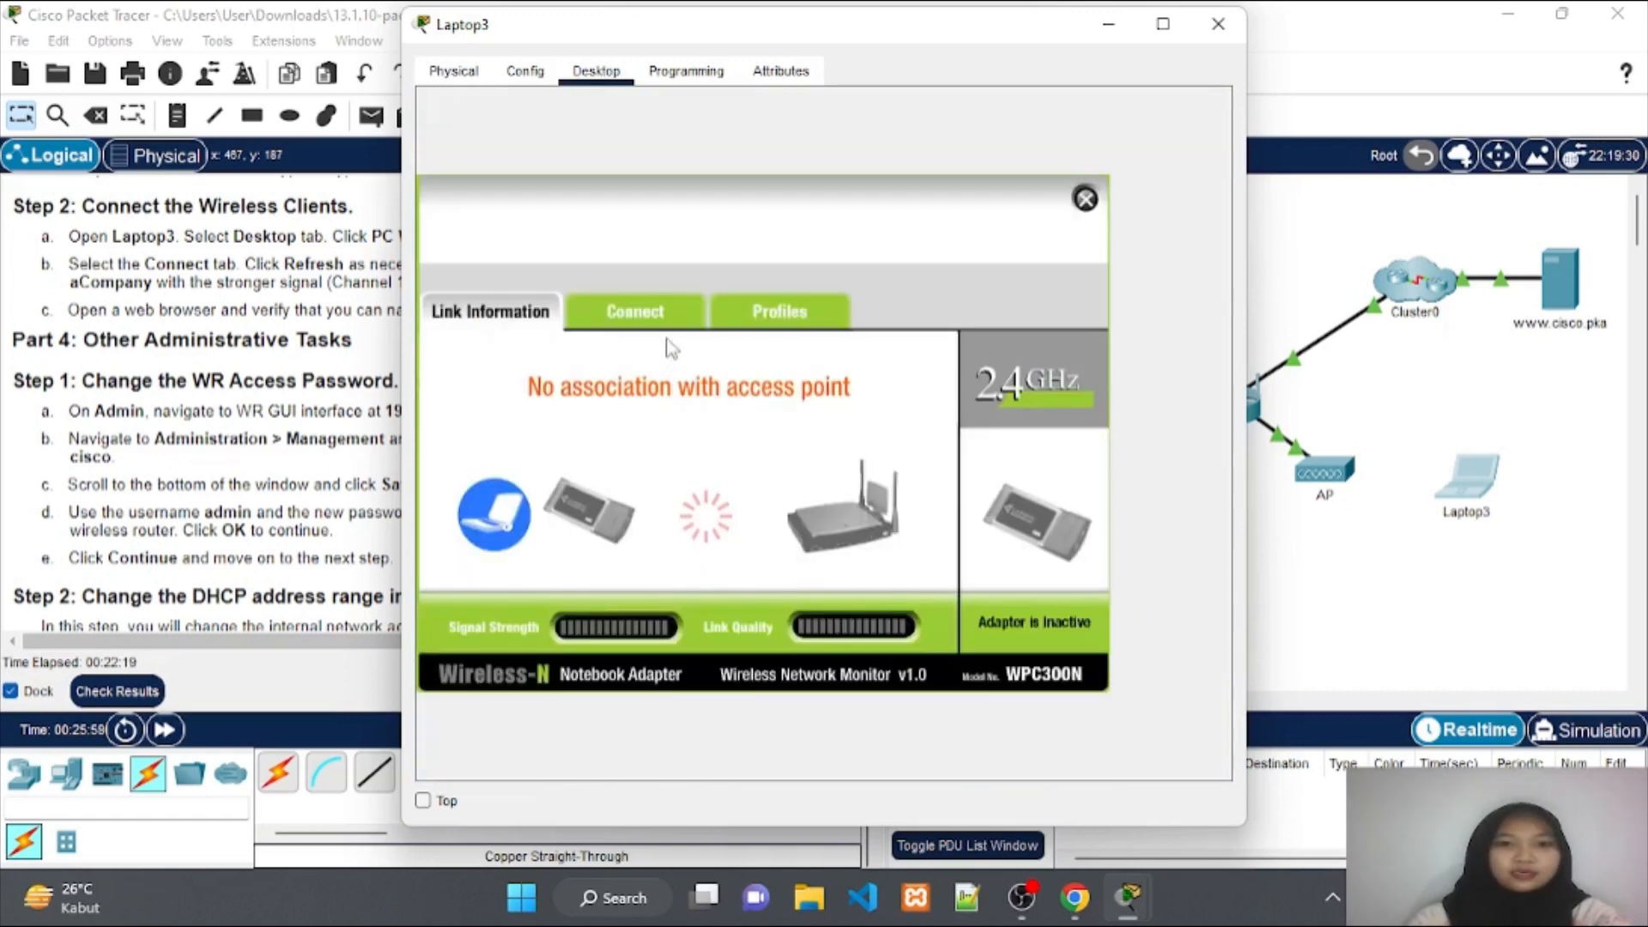
left_click(672, 307)
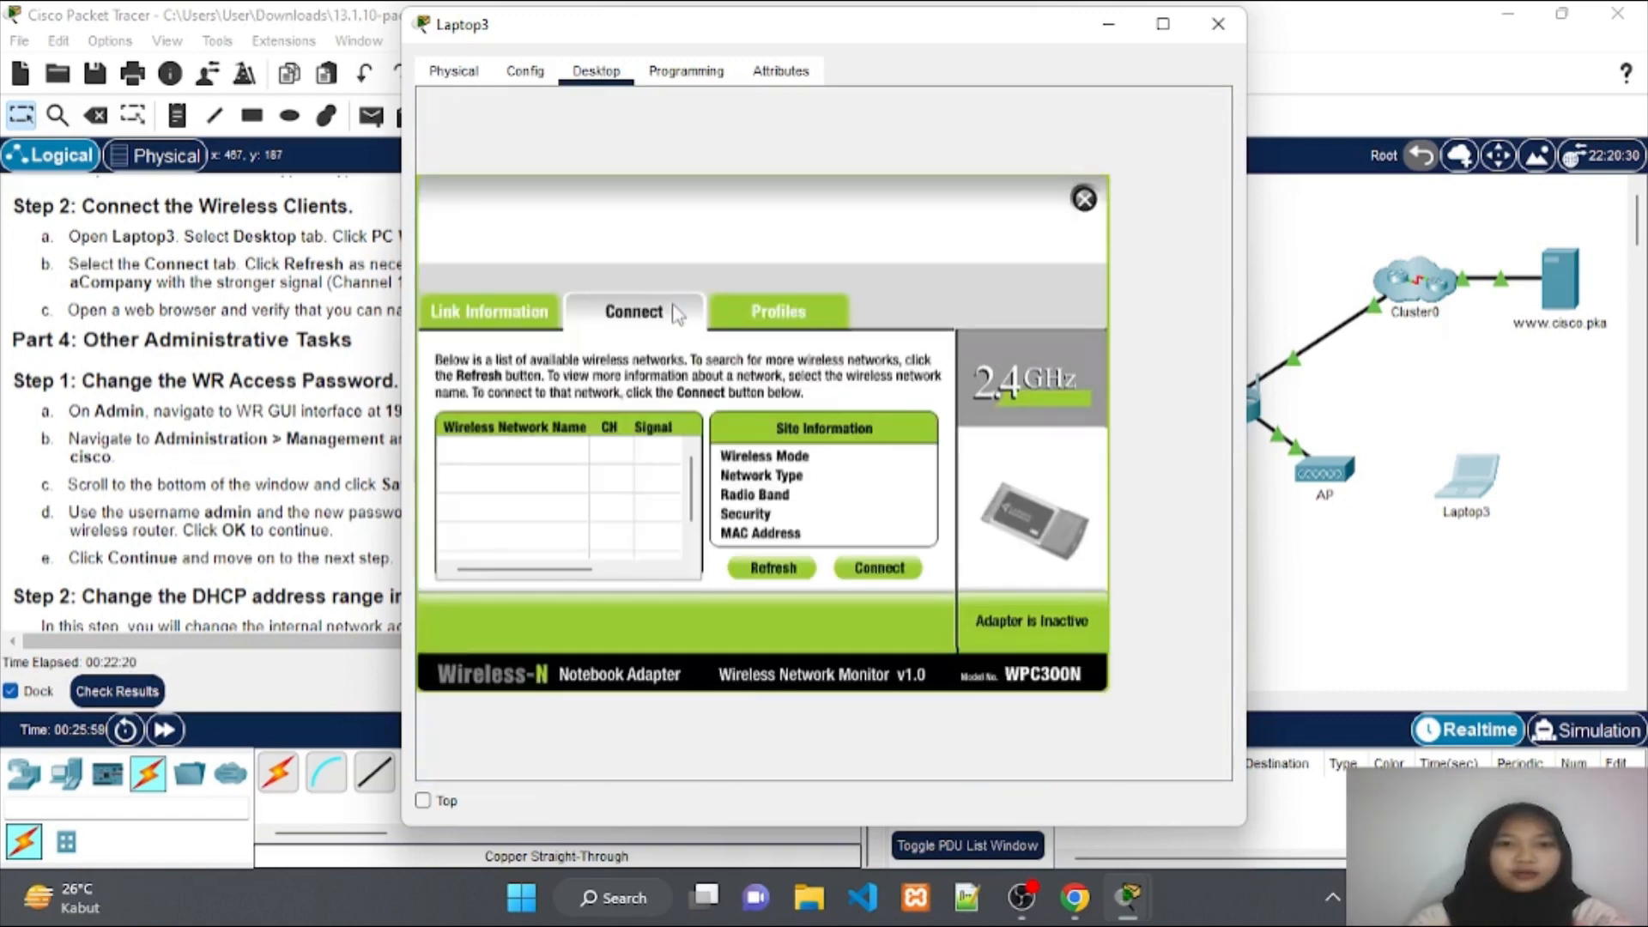
left_click(774, 569)
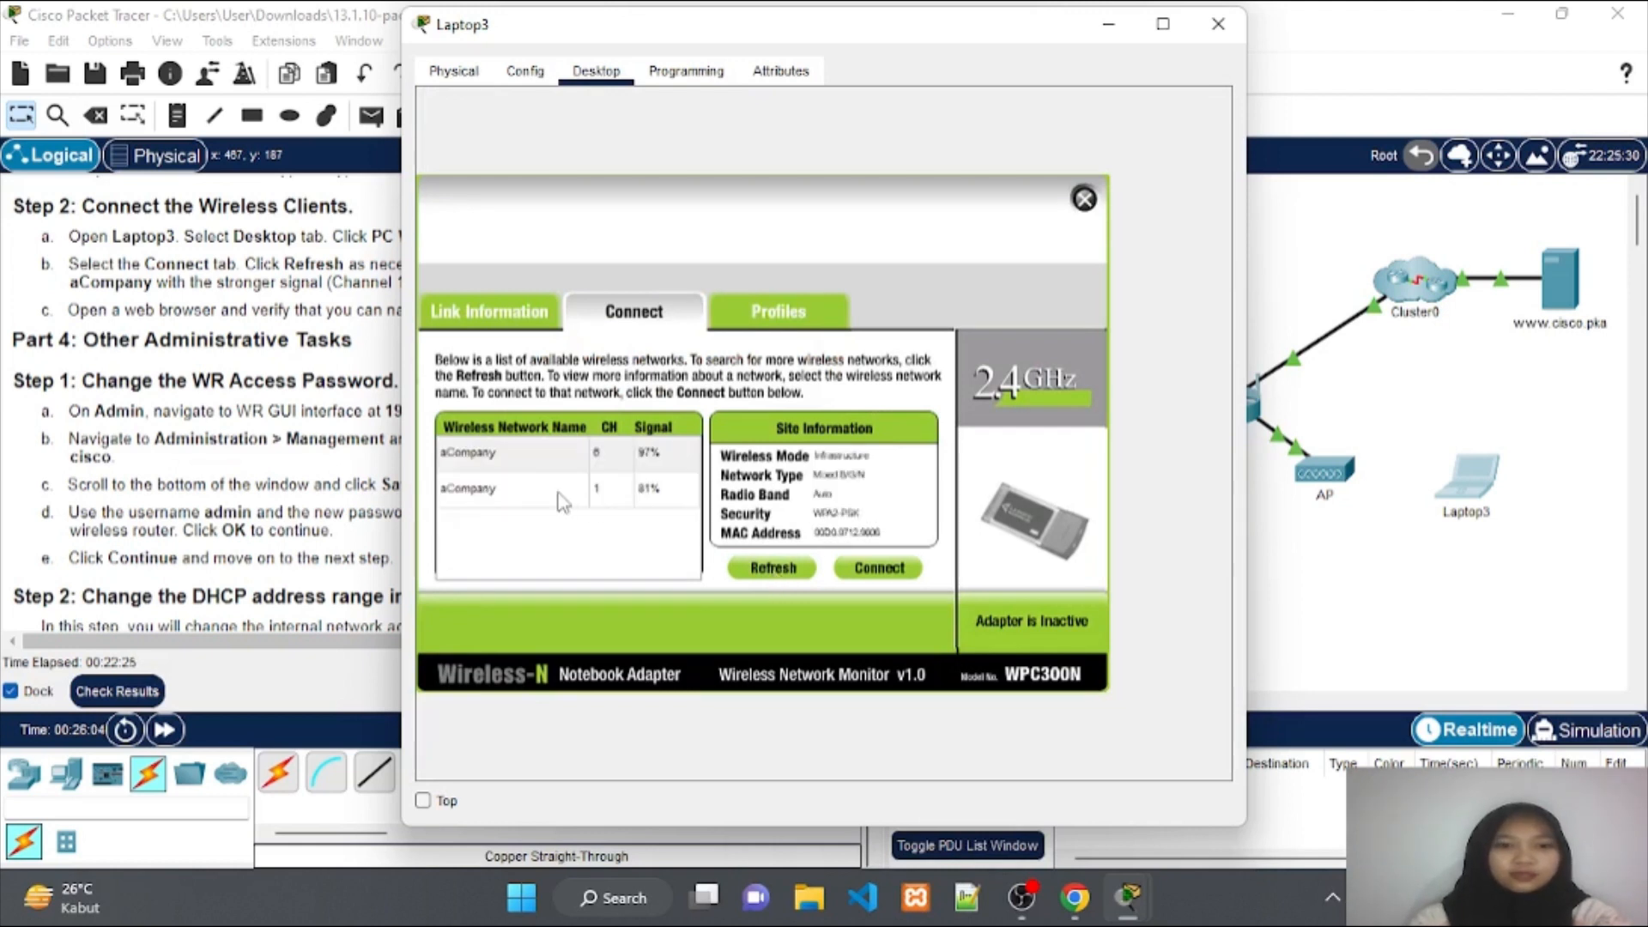
left_click(562, 497)
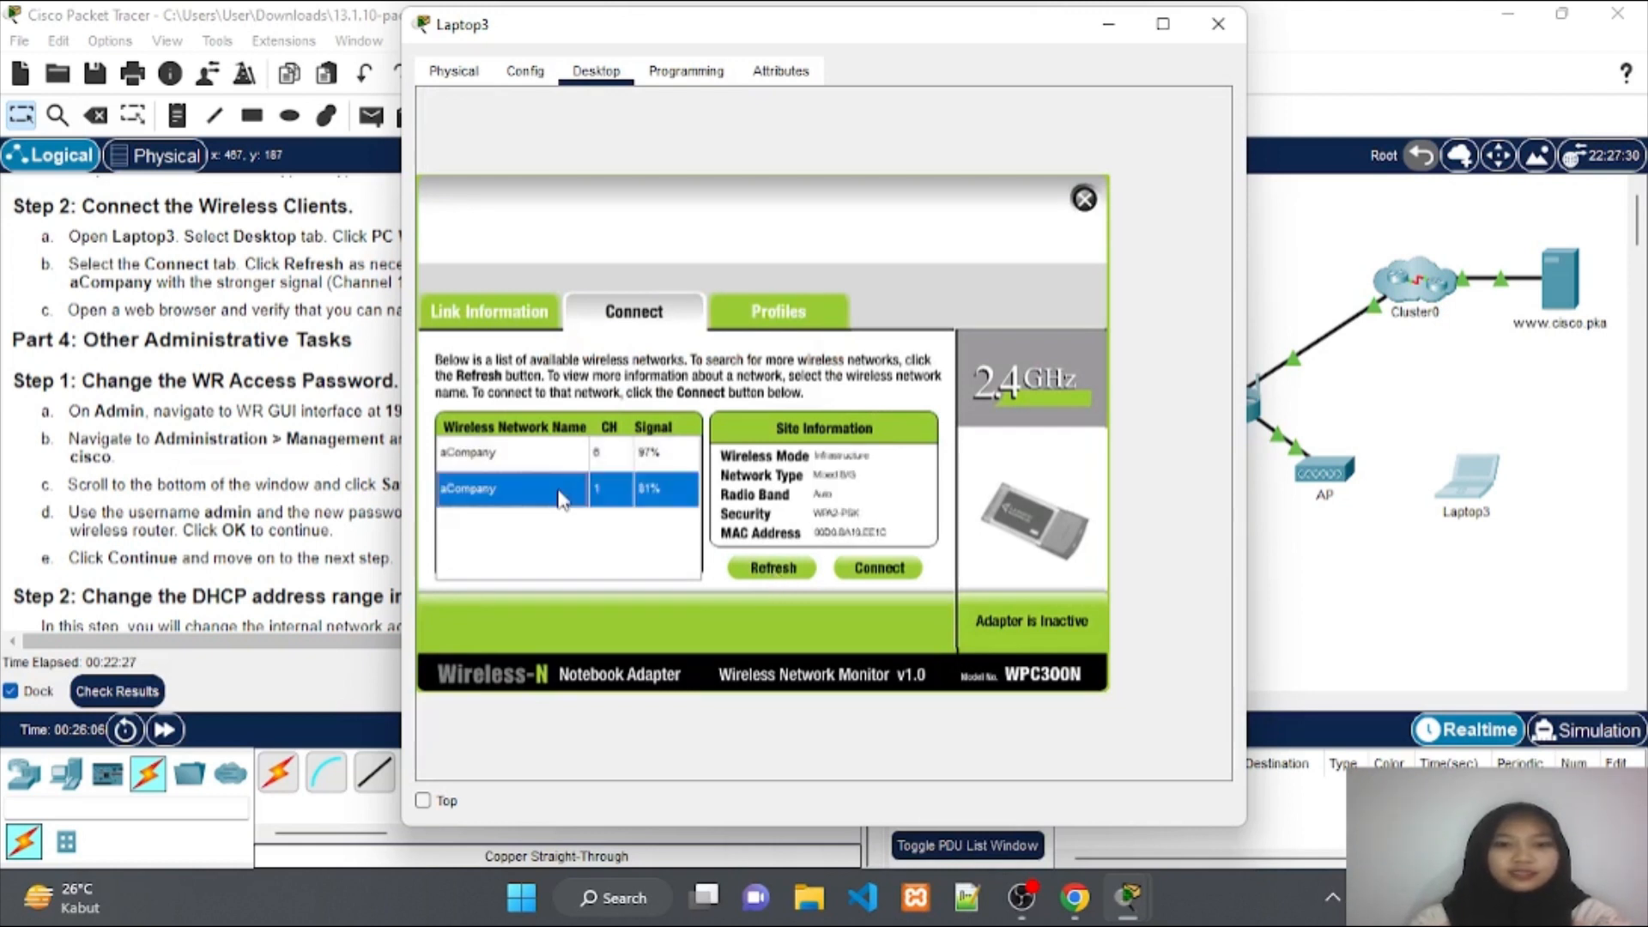
left_click(892, 566)
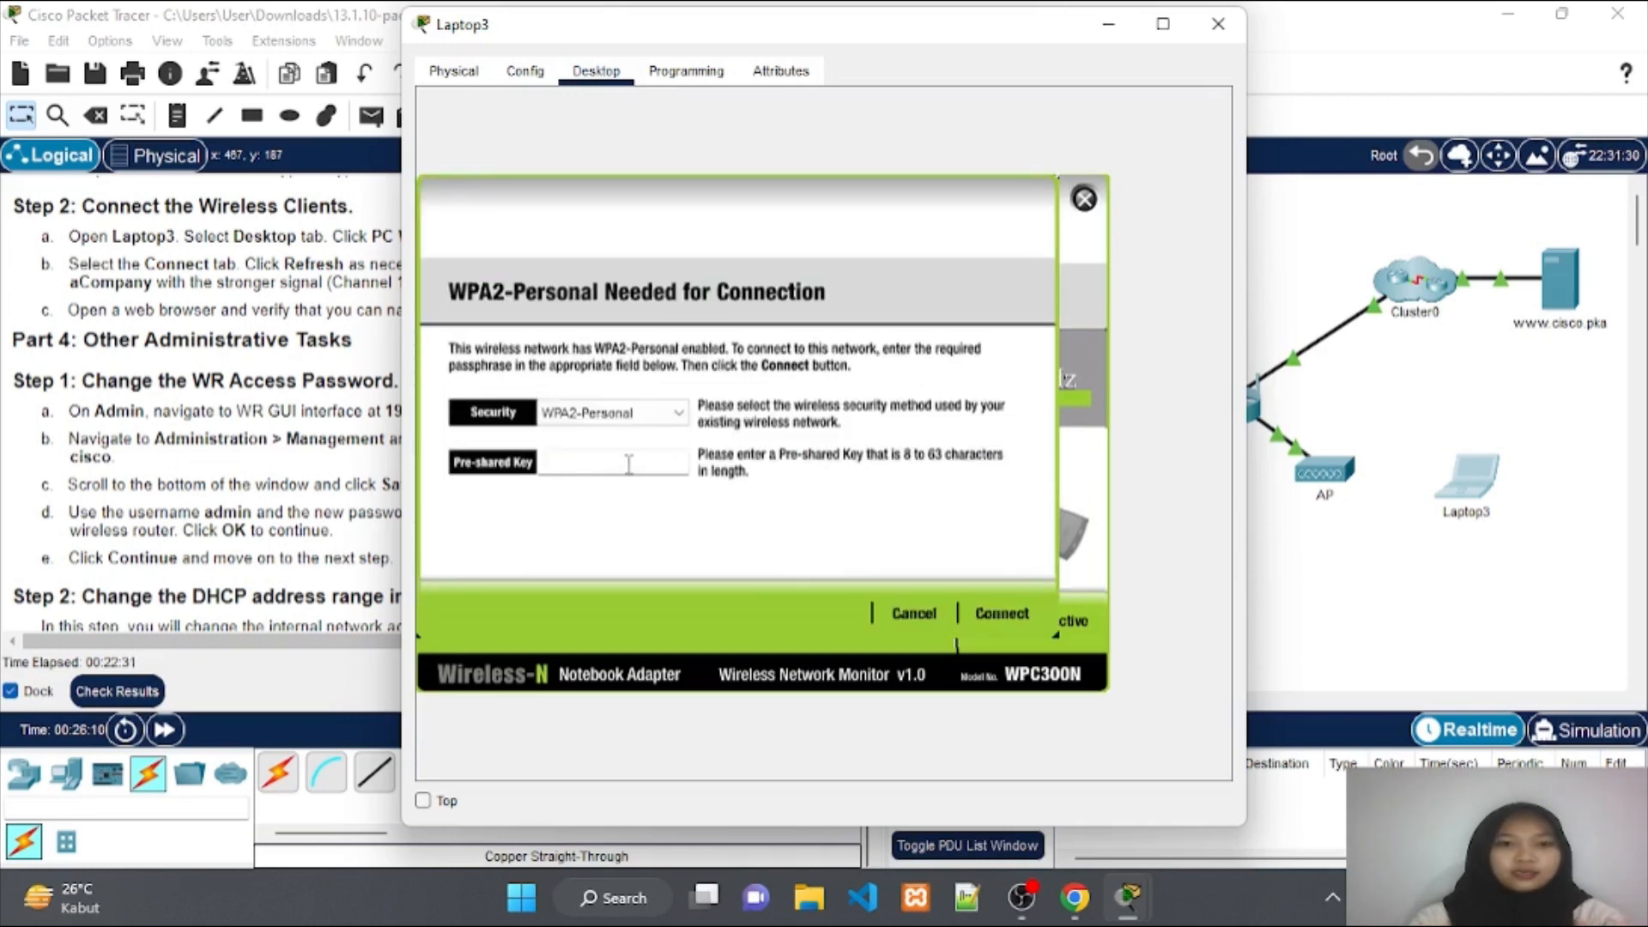
type("C")
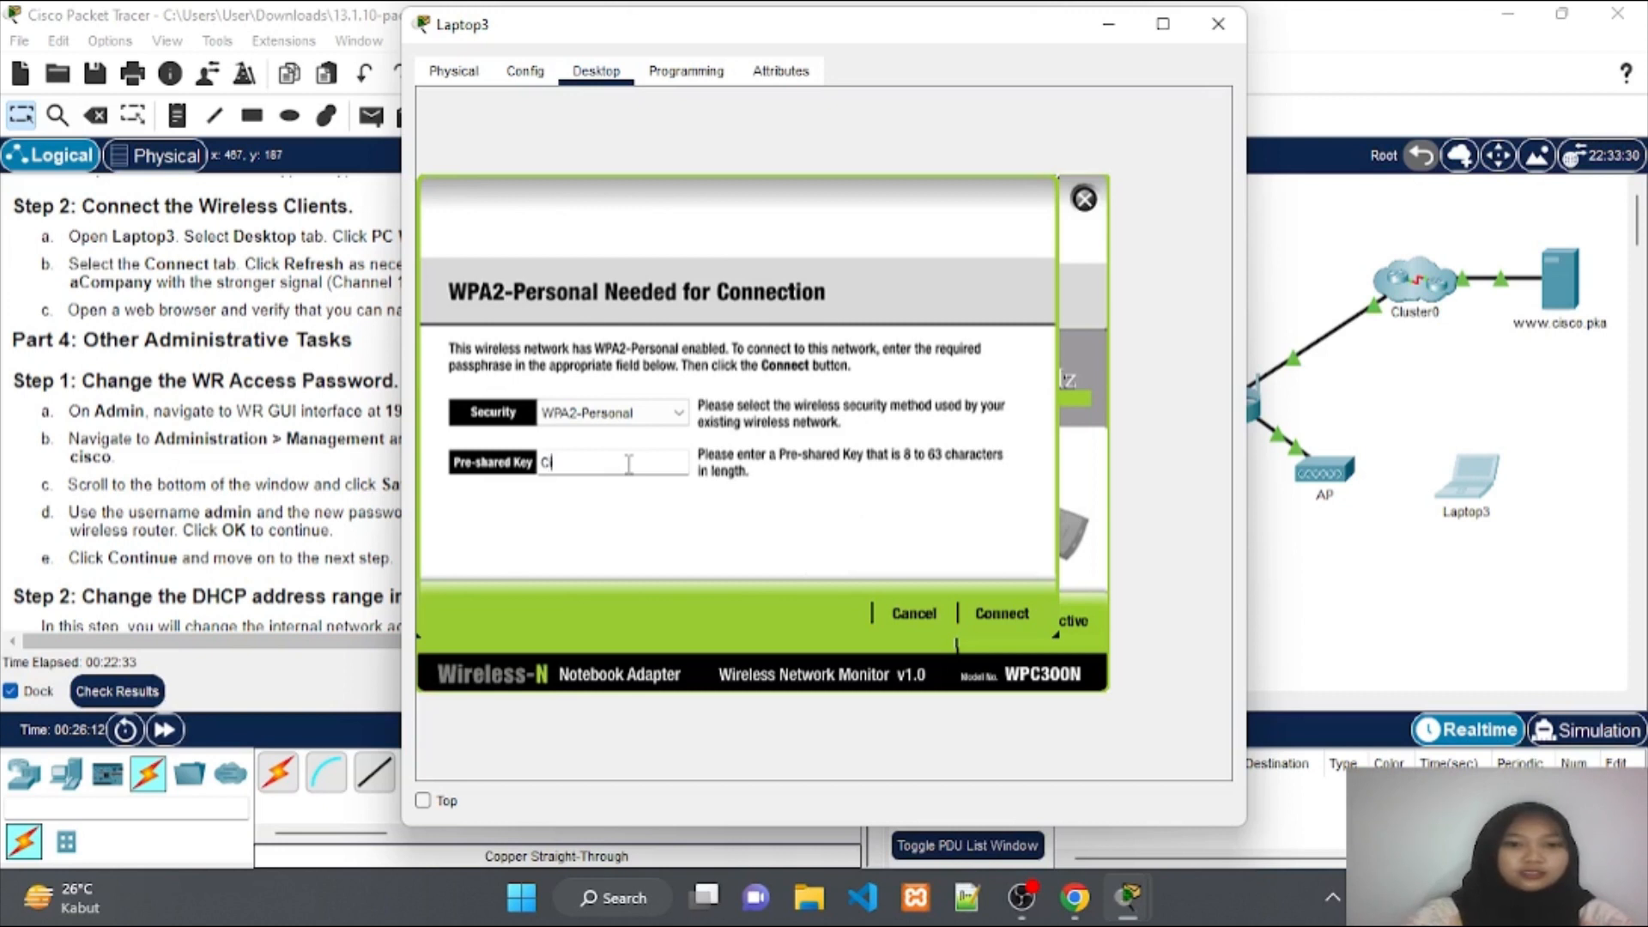
type("isco123")
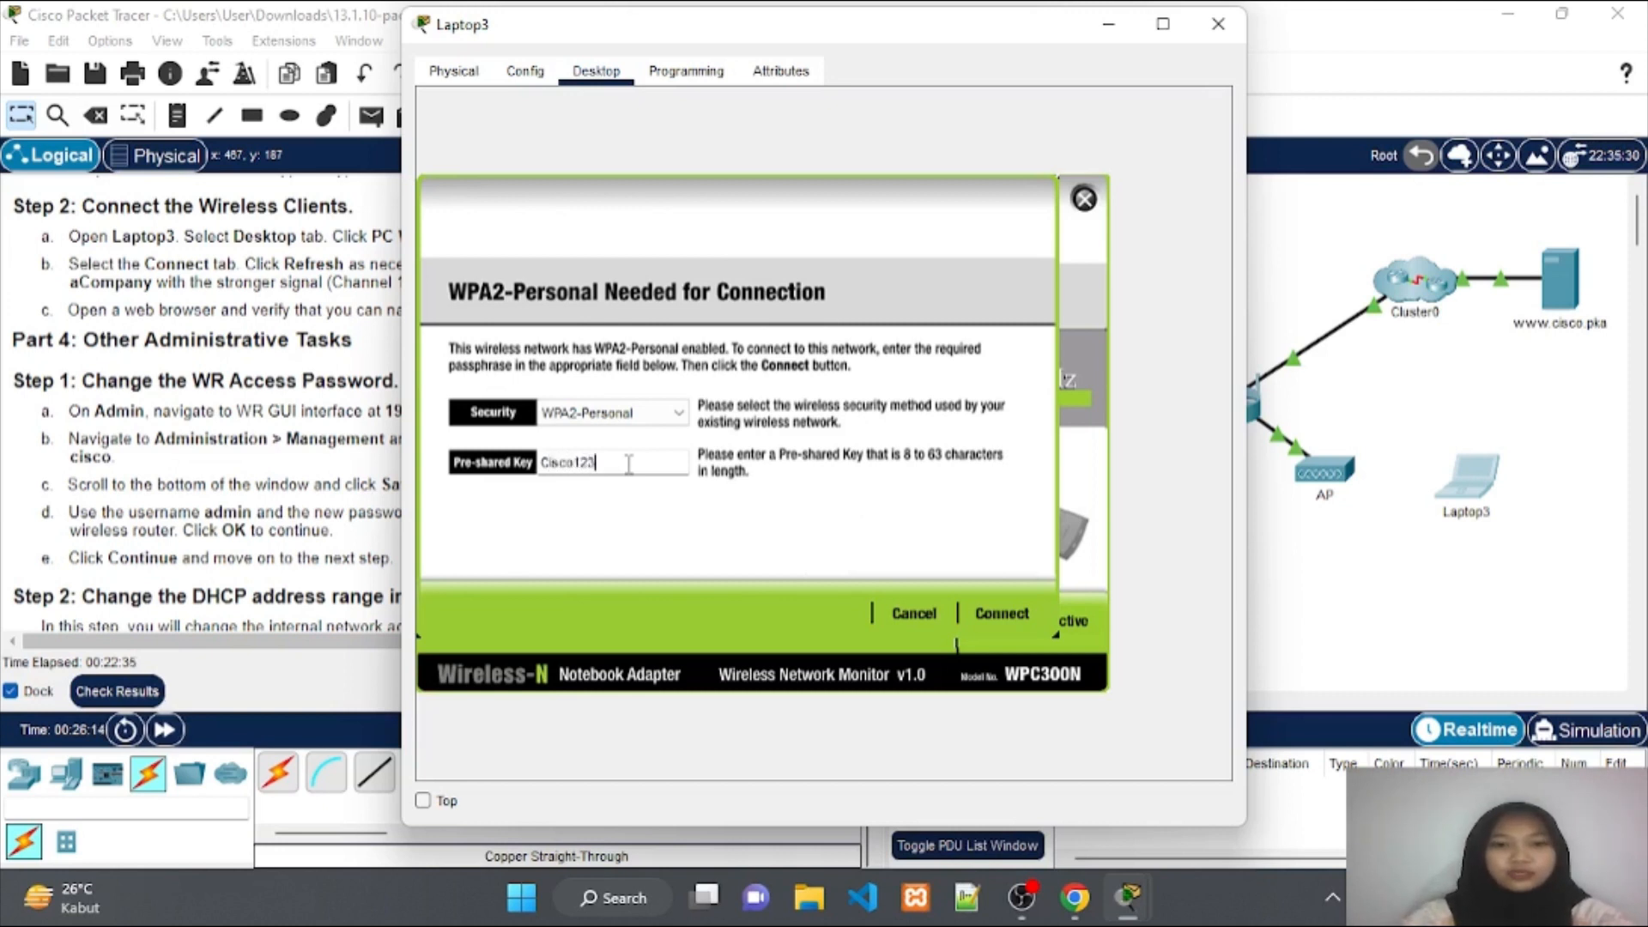
type("!")
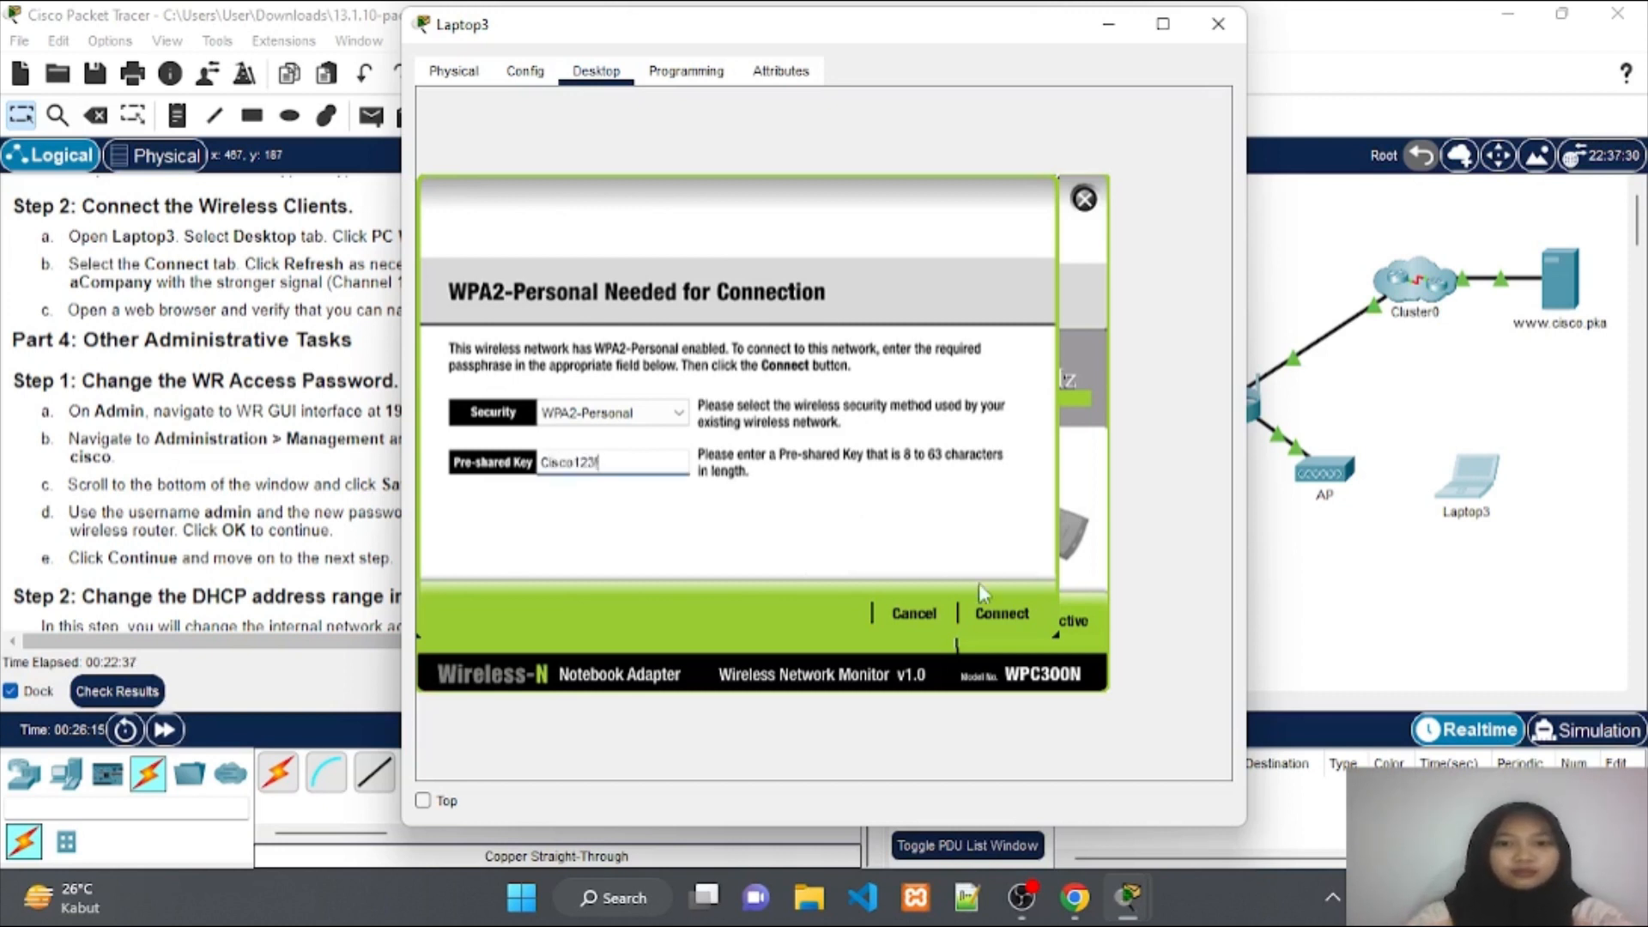
left_click(996, 615)
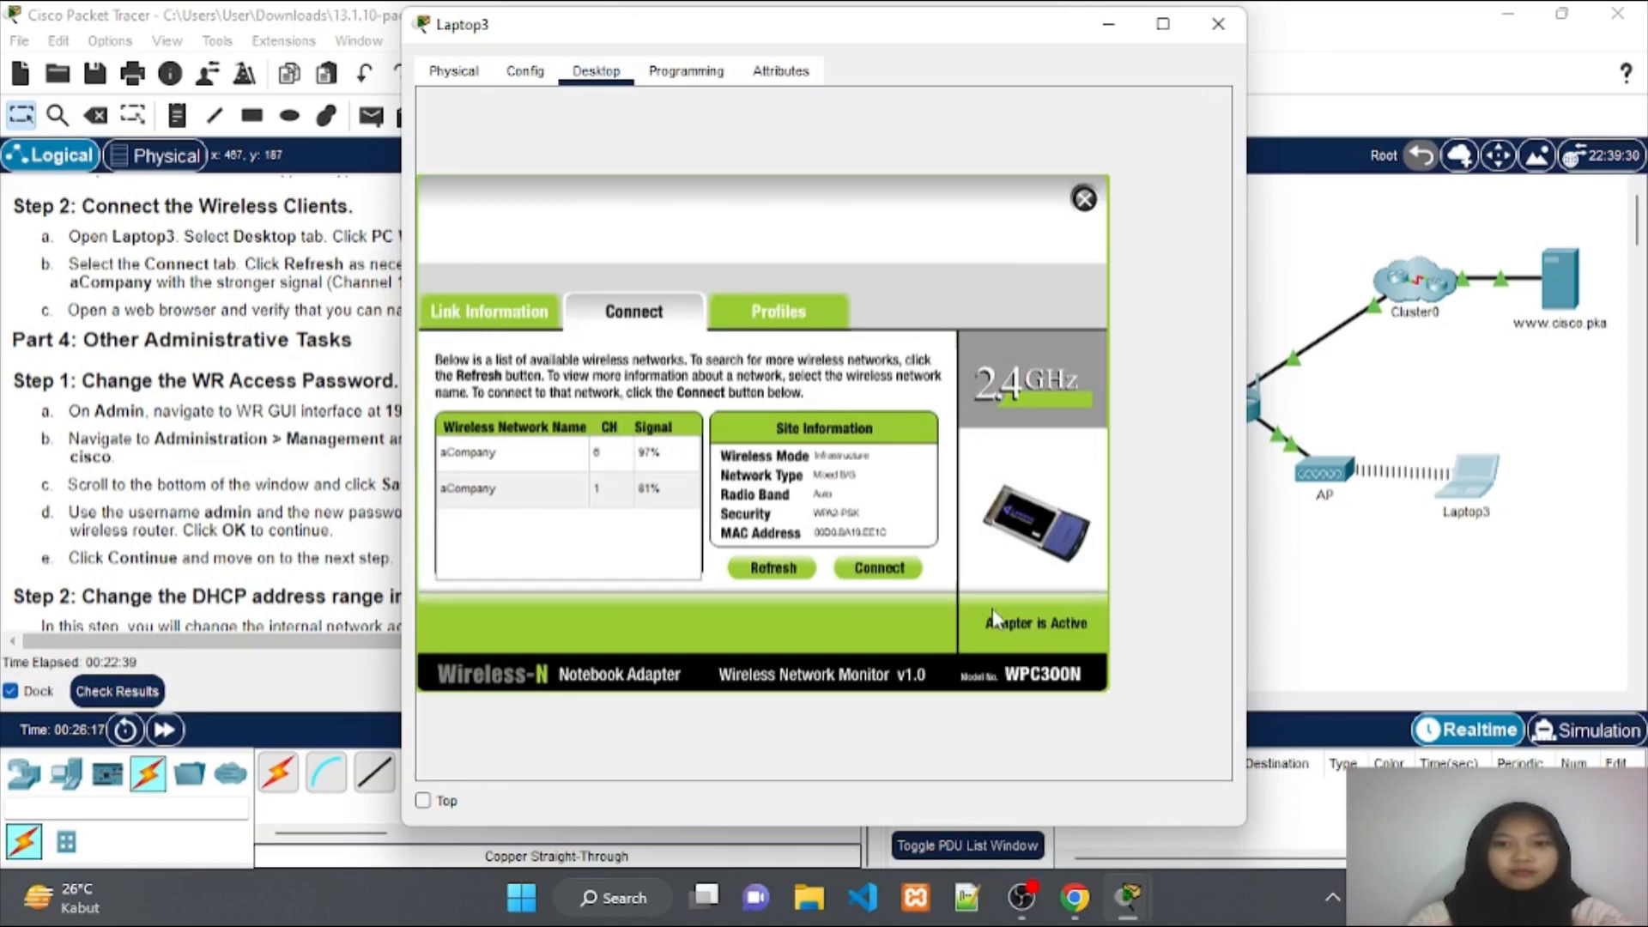
left_click(1116, 25)
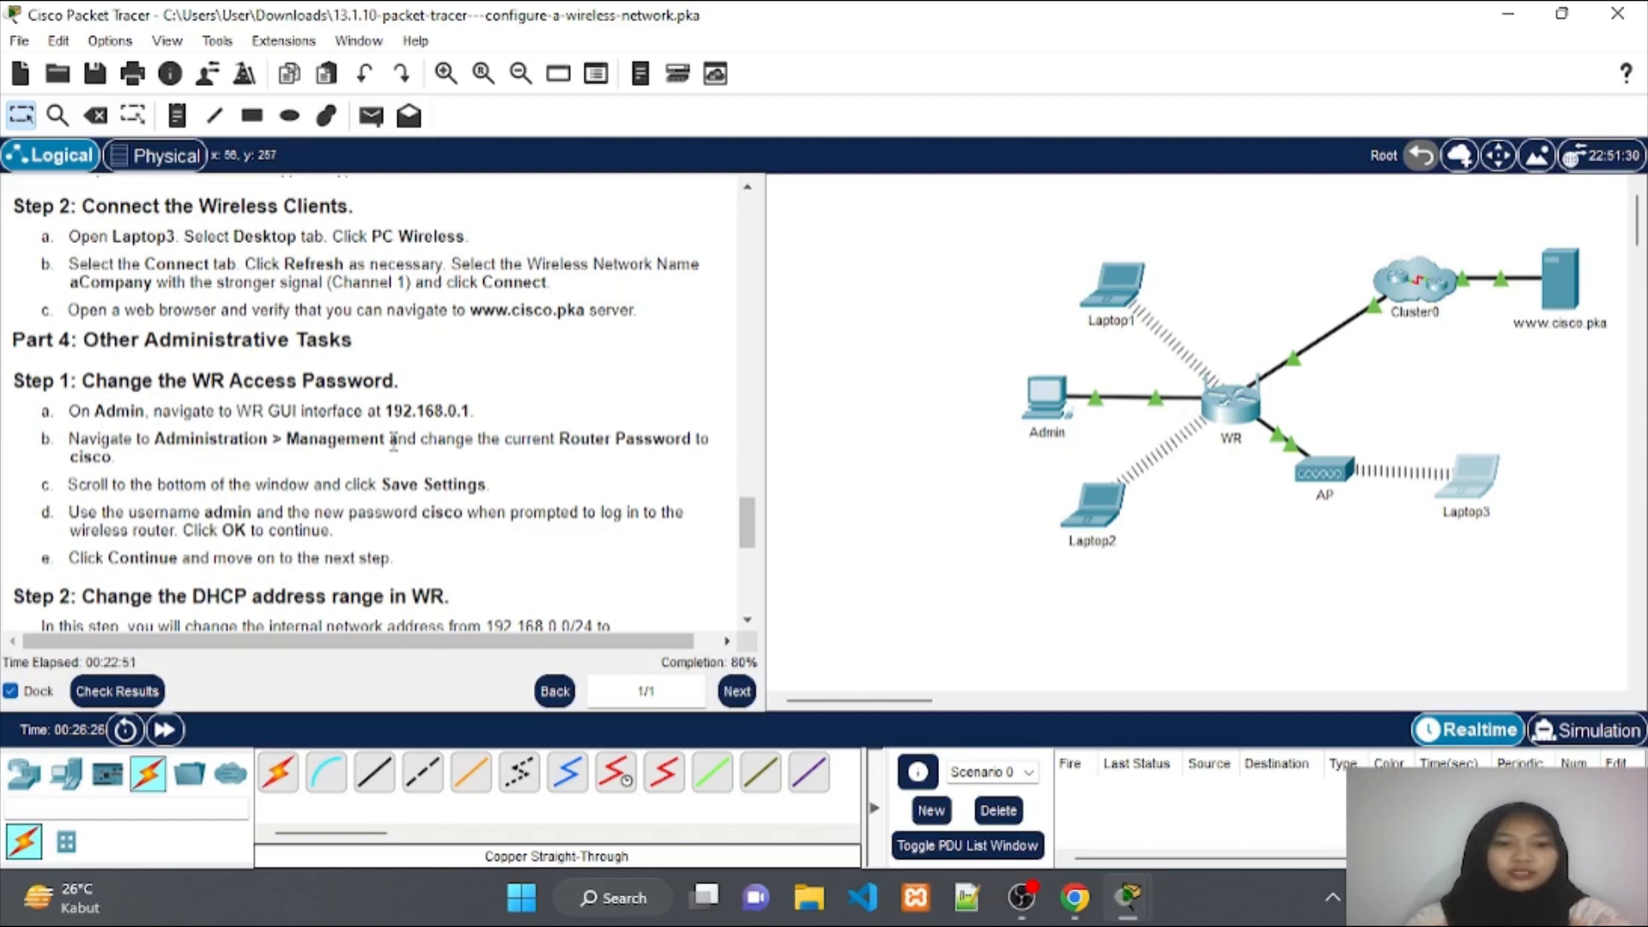
Scroll the instructions to Part 4 and bring up the Admin PC's window.
scroll(399, 439, "down", 3)
scroll(393, 439, "down", 2)
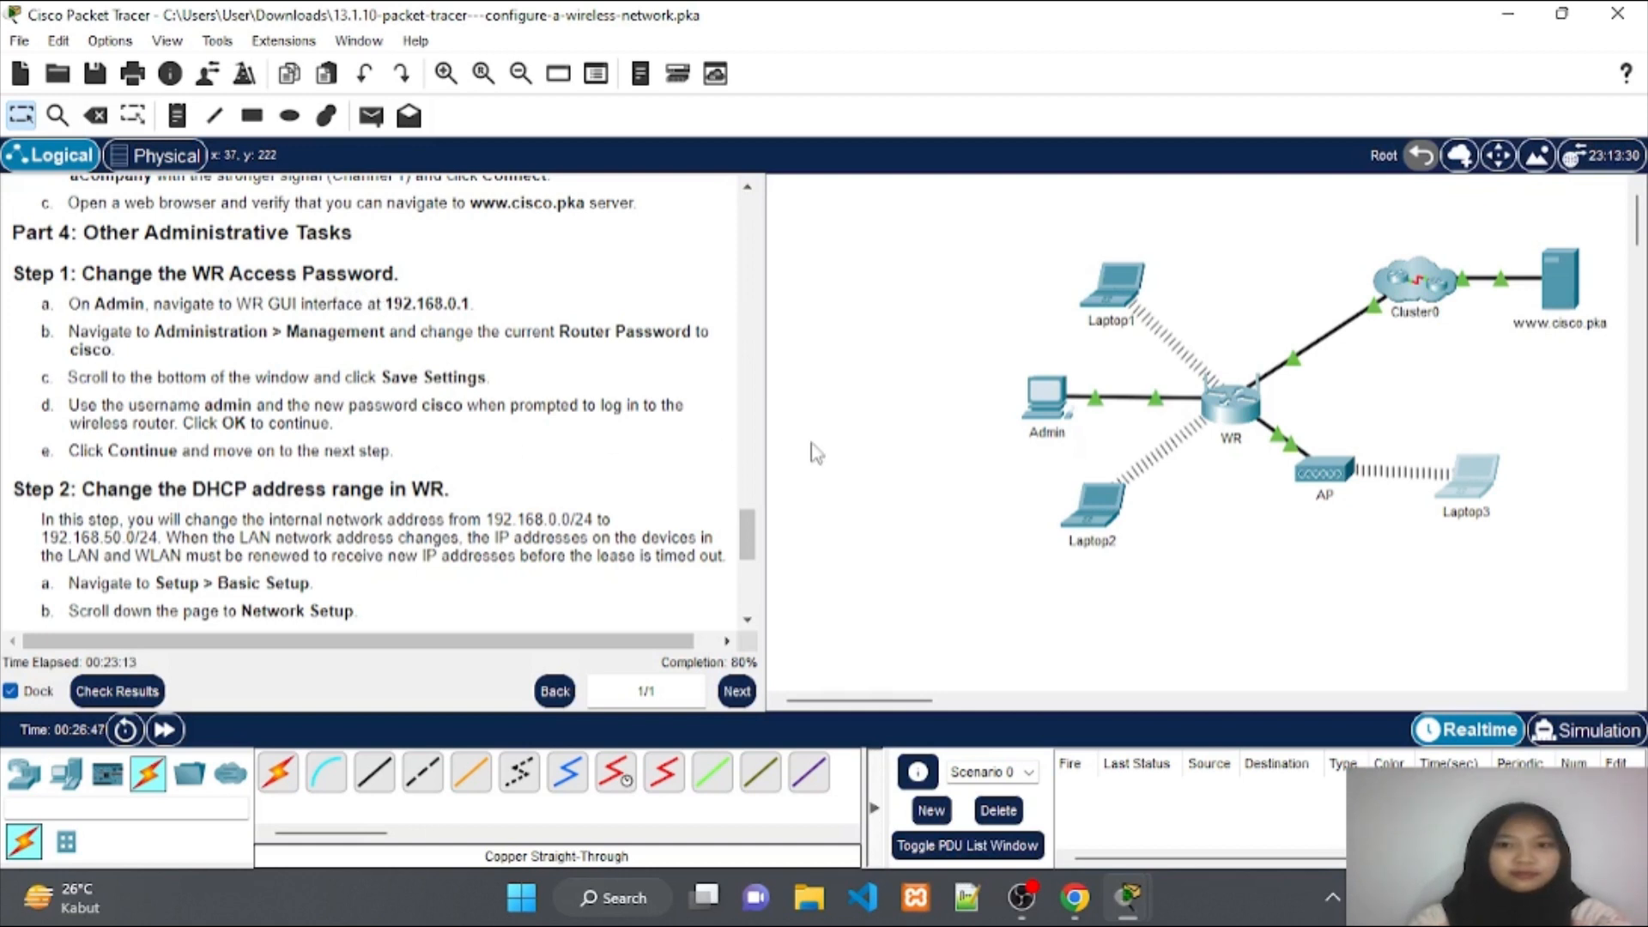
left_click(1041, 402)
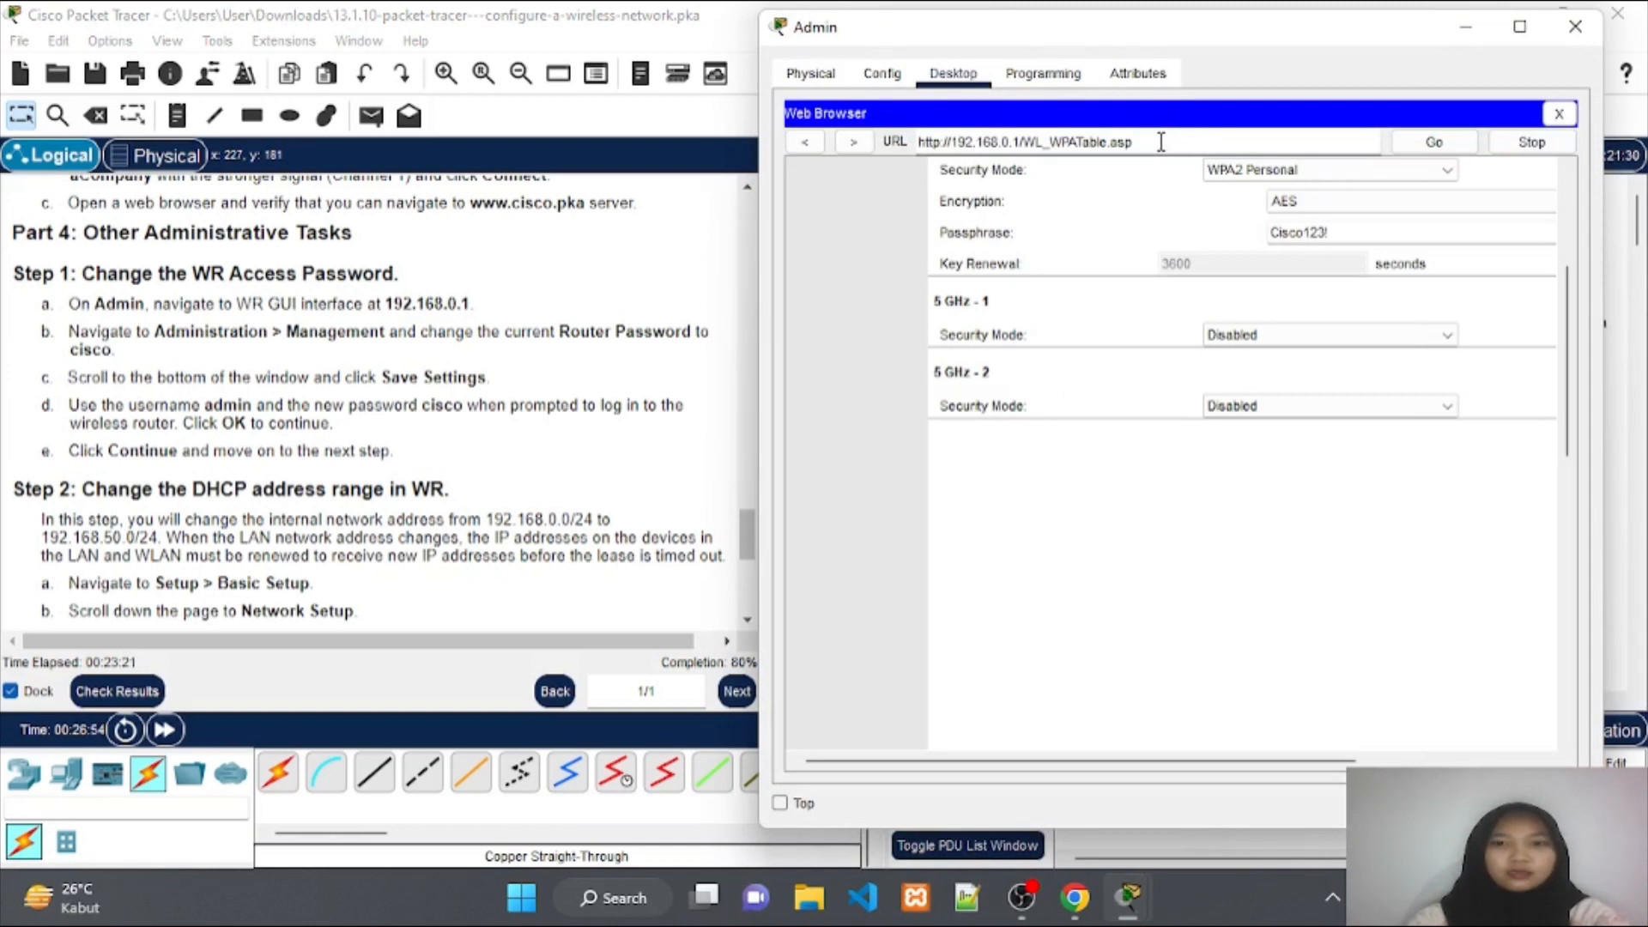
Load 192.168.0.1 in Admin's browser and scroll the page to reveal the Administration tab.
left_click_drag(1154, 142, 922, 147)
type("19")
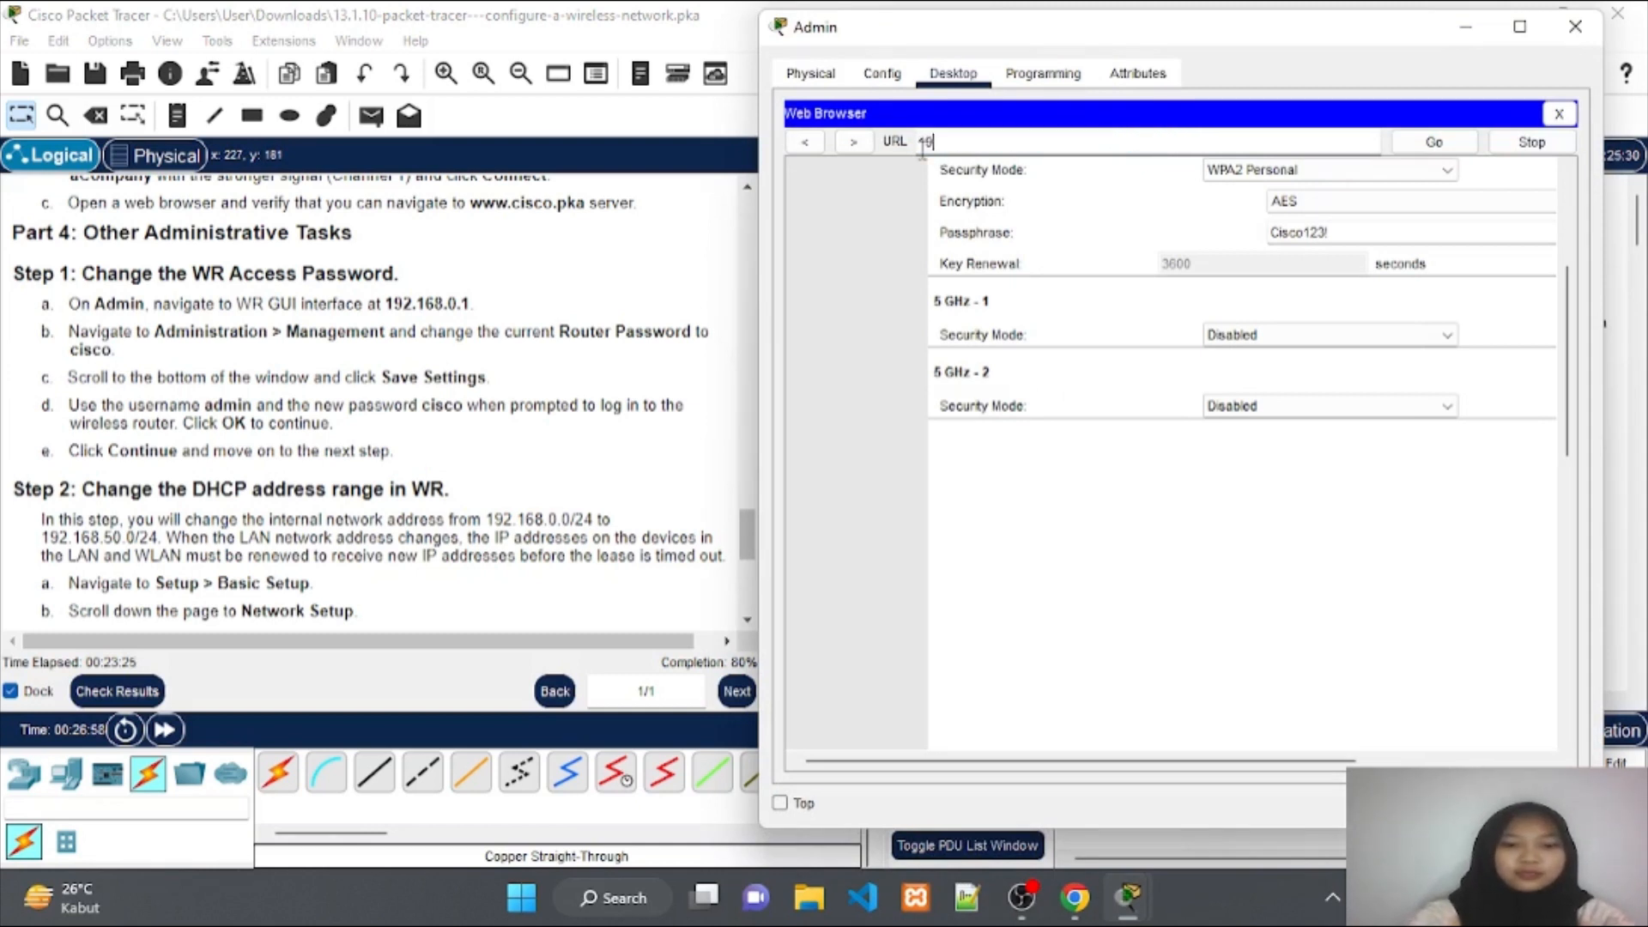
type("2.168")
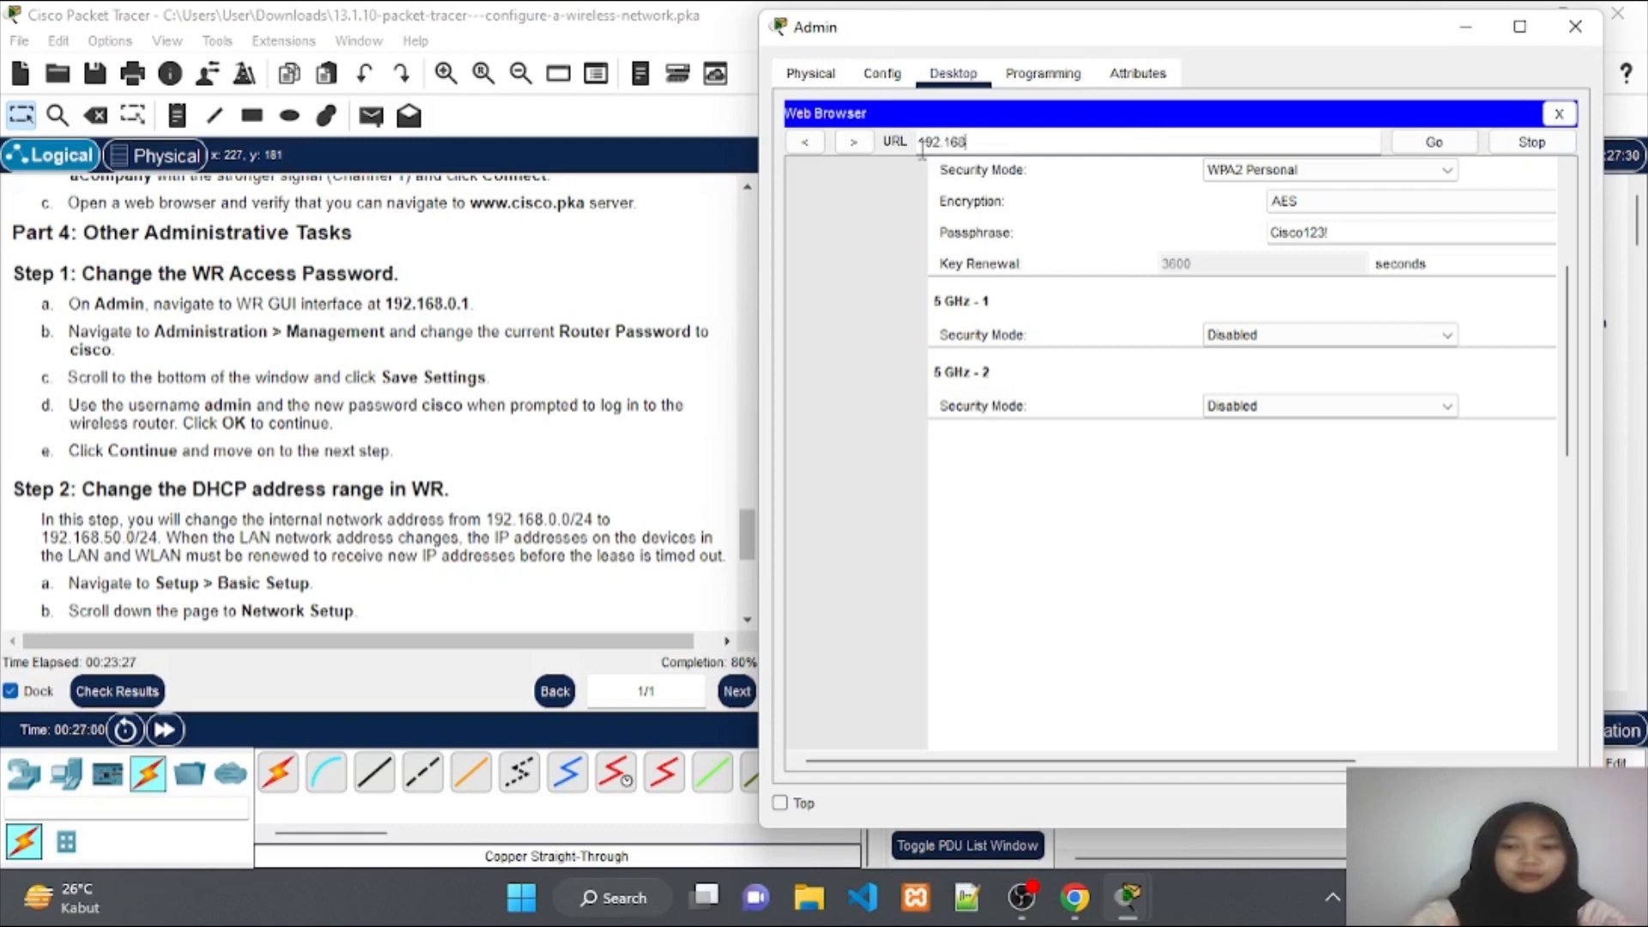
type(".0")
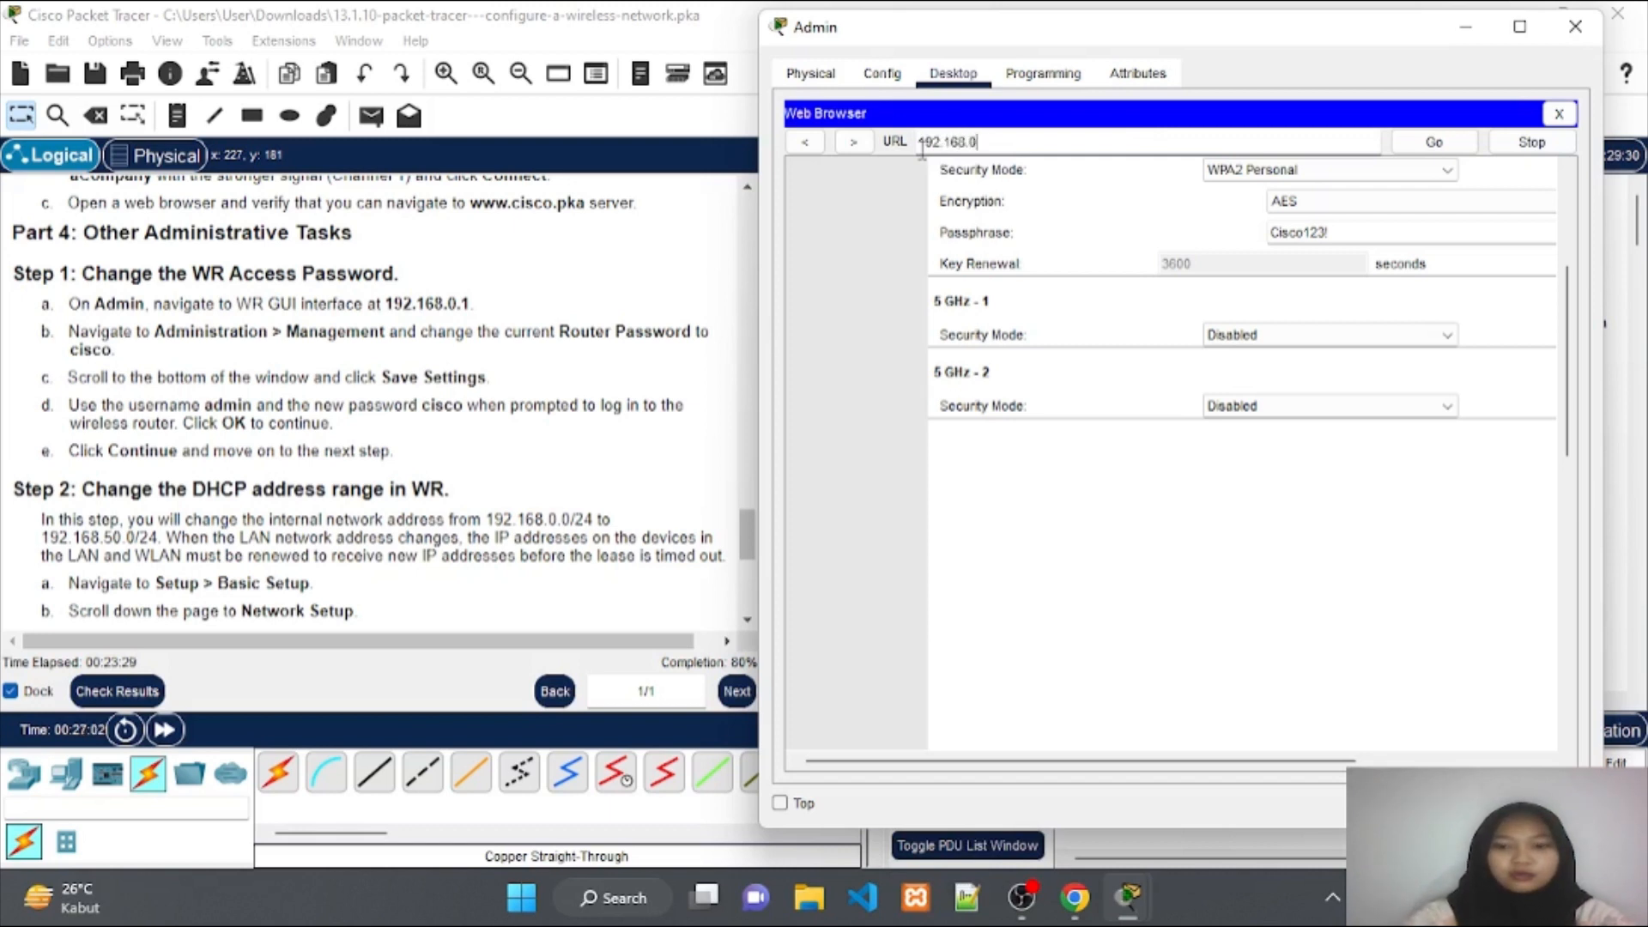
type(".1")
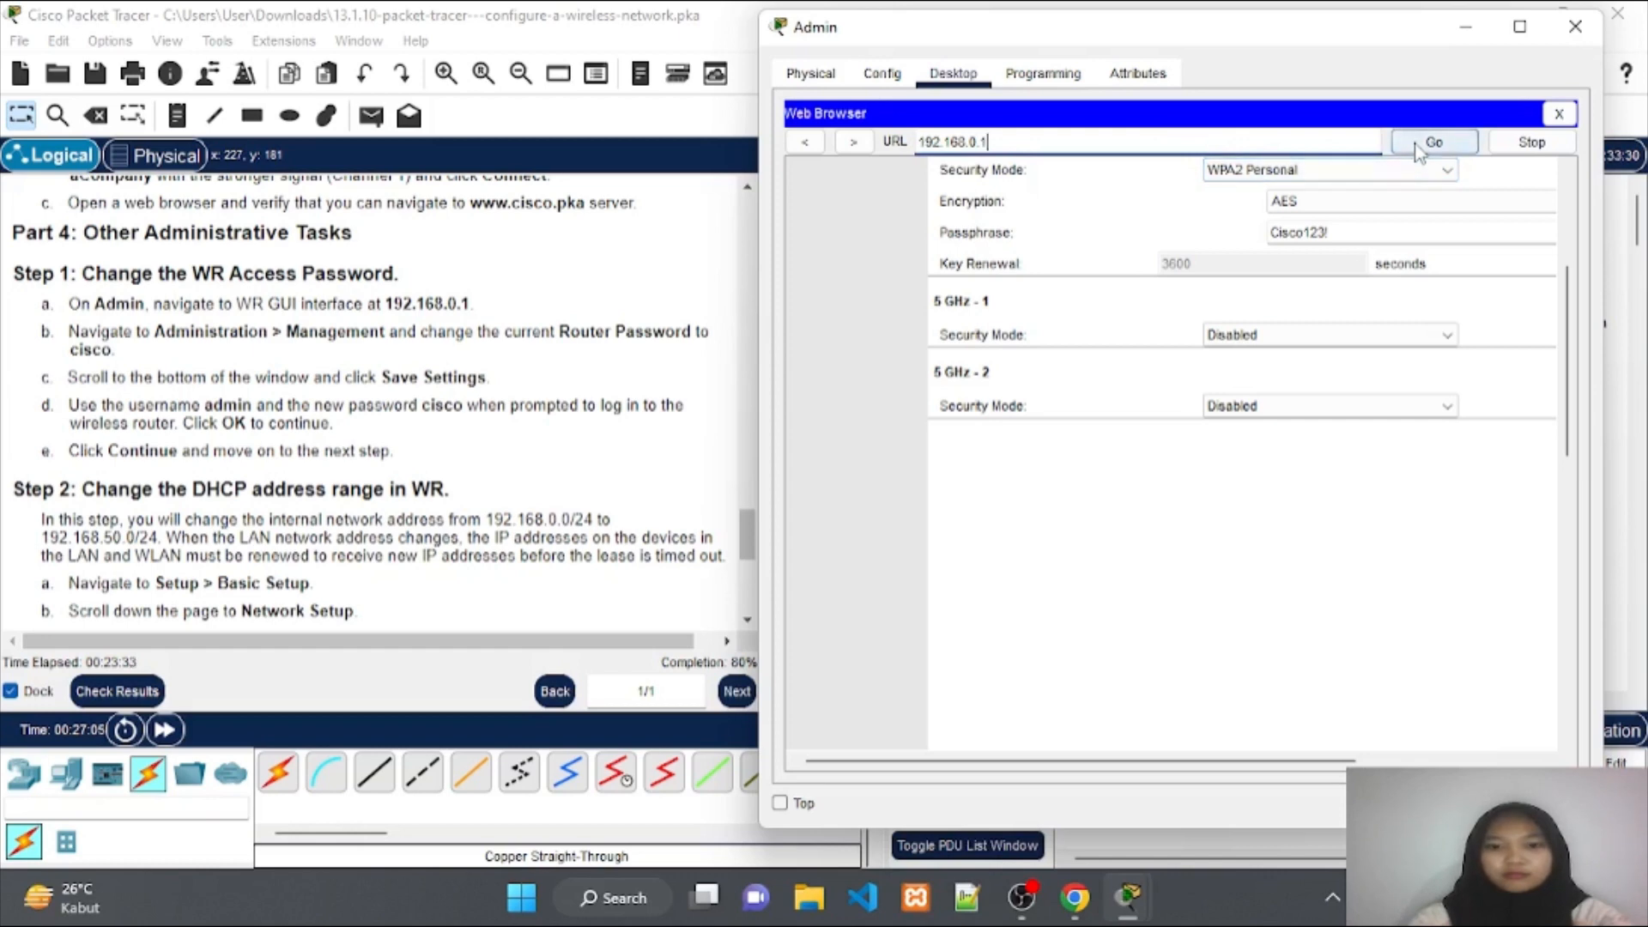
left_click(1416, 146)
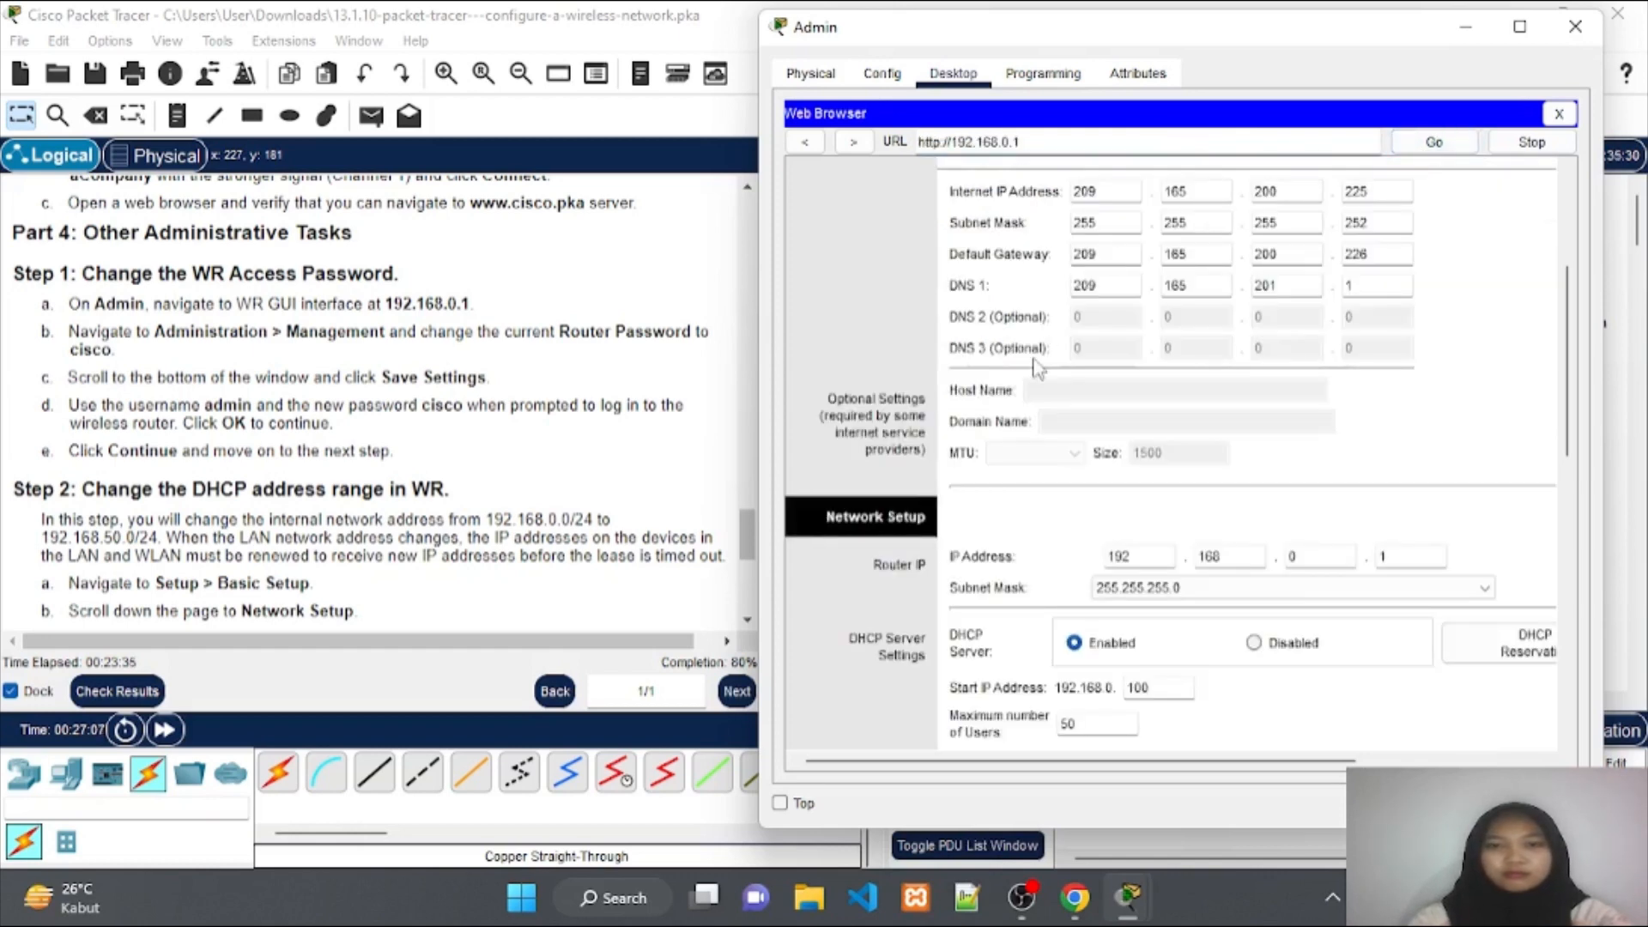
scroll(1034, 367, "up", 5)
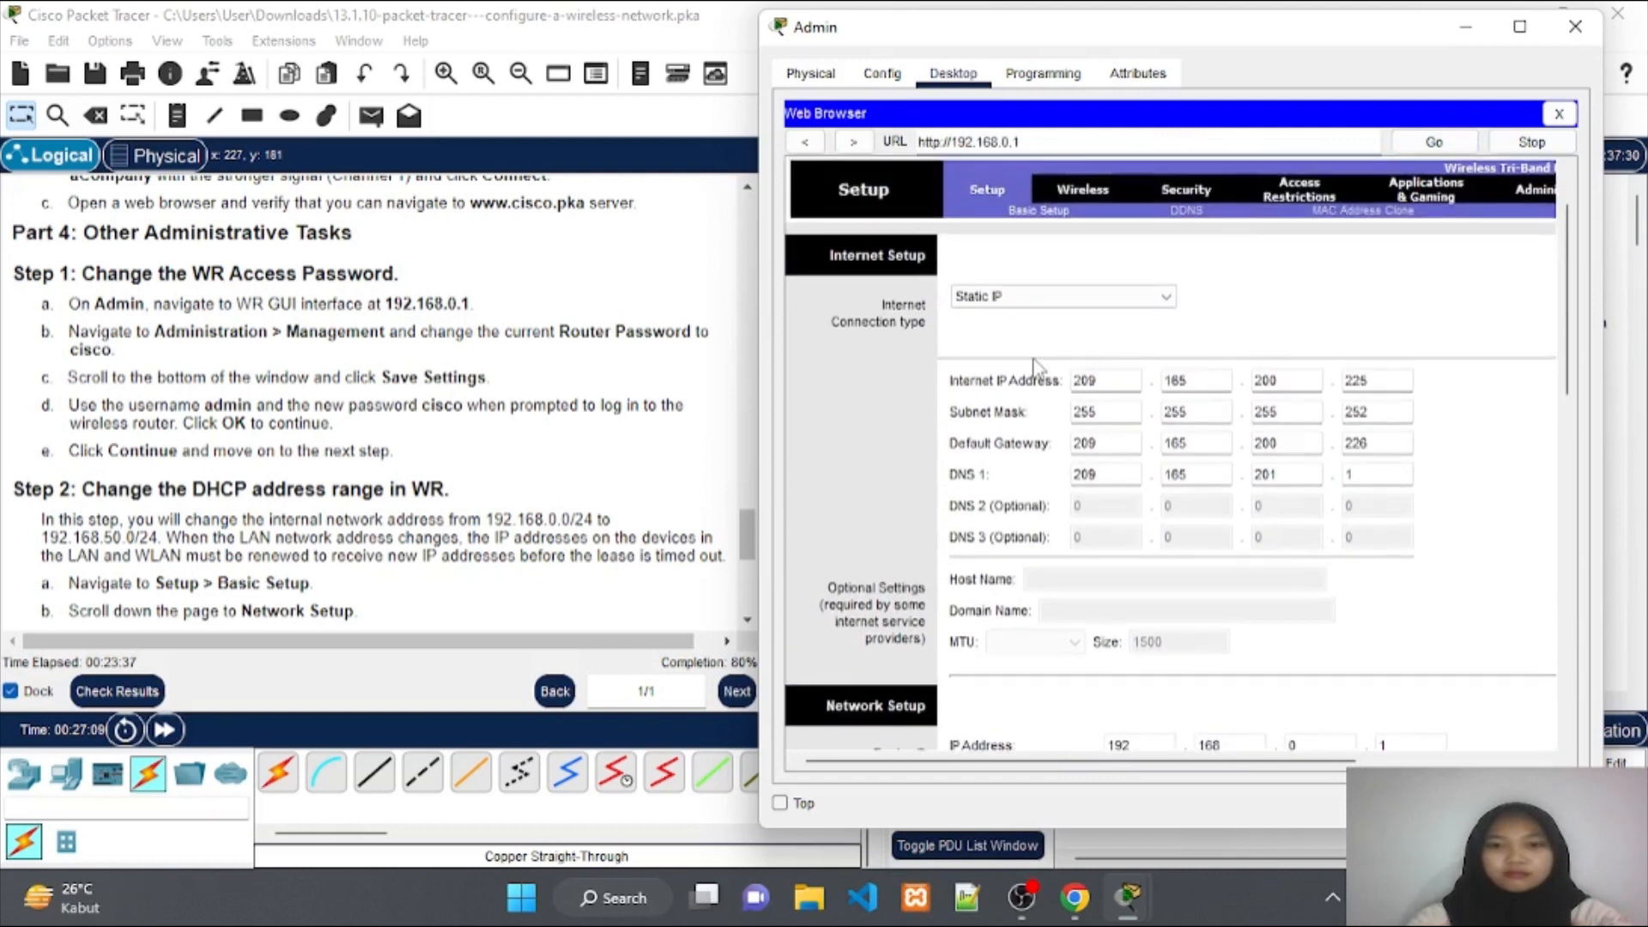
scroll(1034, 367, "up", 1)
scroll(1034, 367, "up", 3)
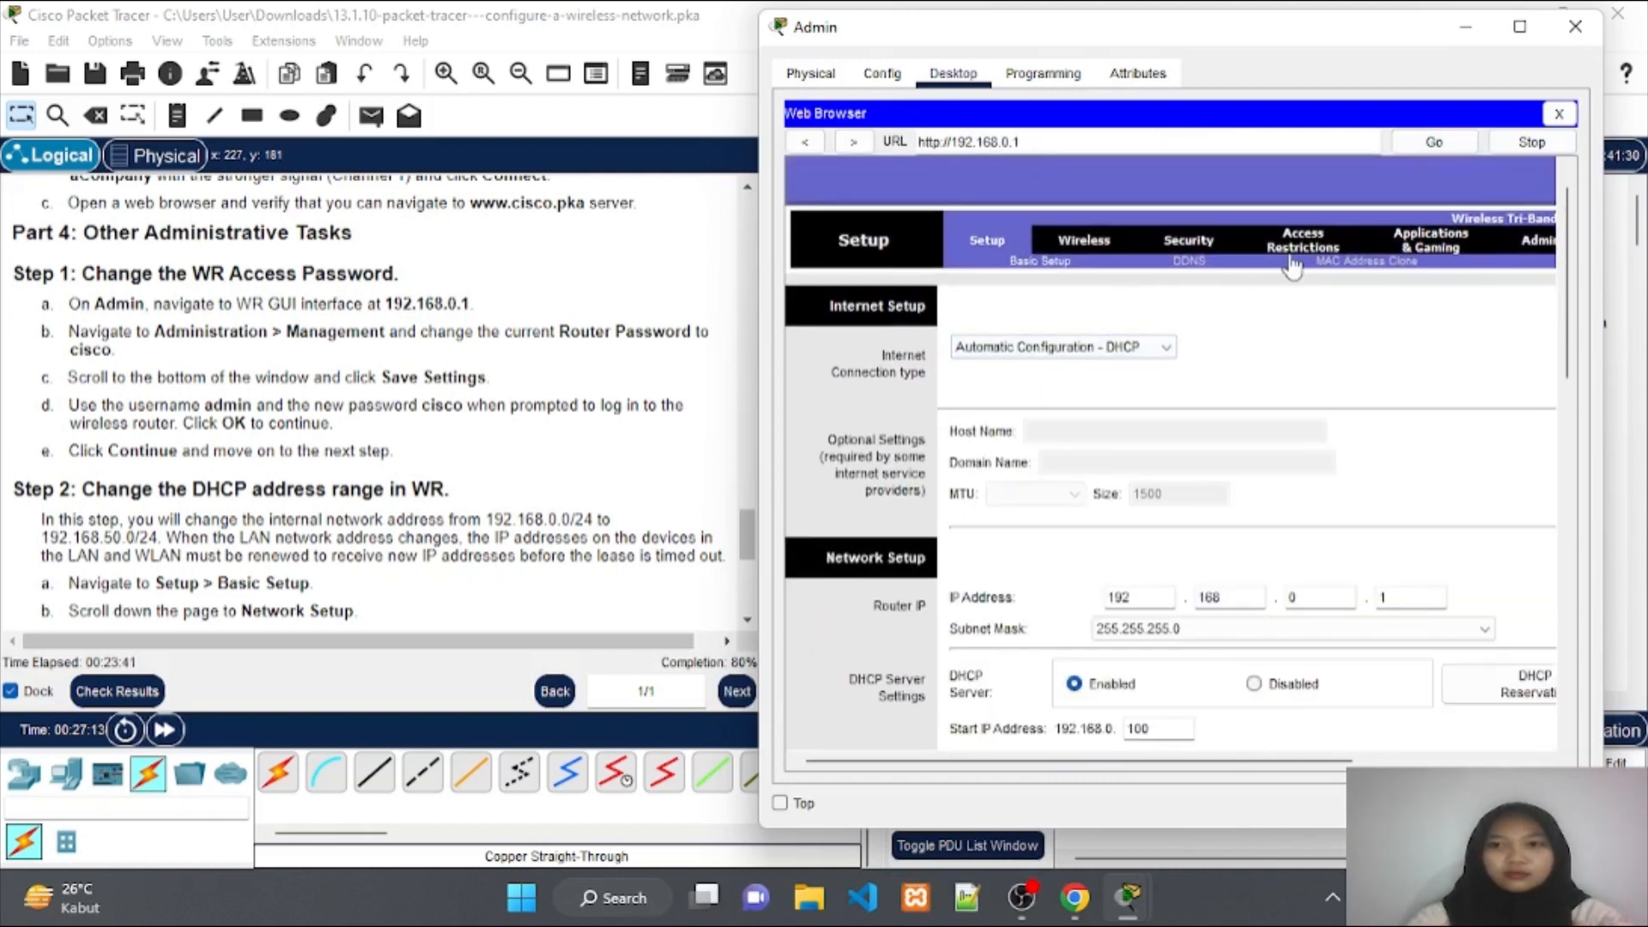
scroll(1292, 266, "right", 2)
scroll(1291, 266, "right", 1)
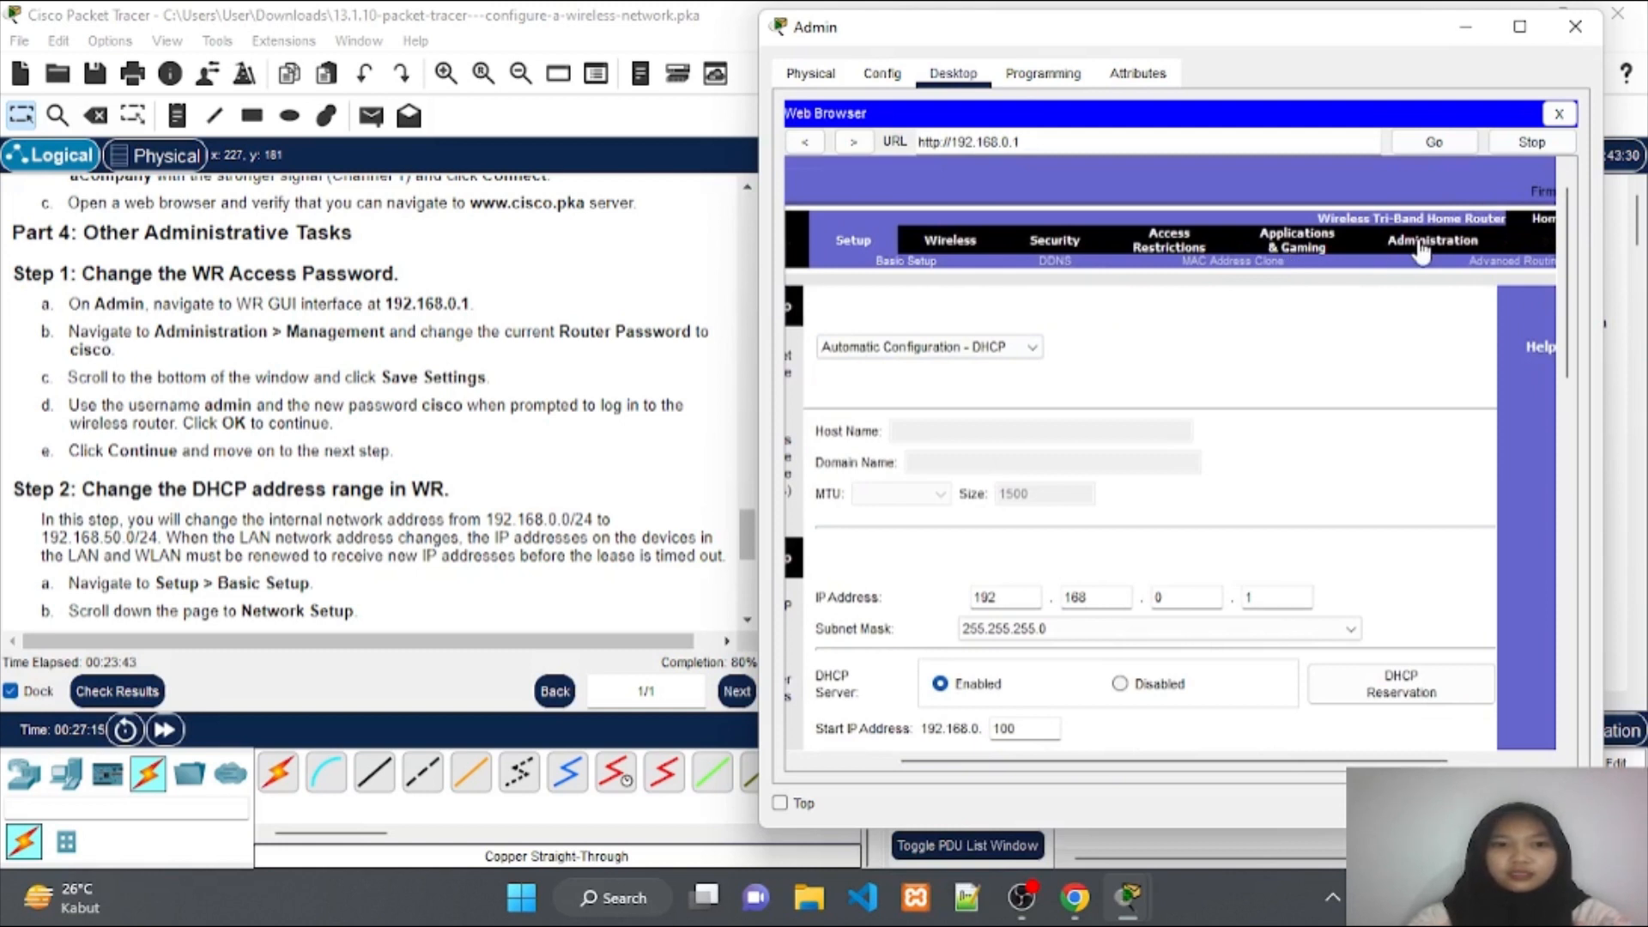
On WR's Administration > Management page, enter the new router password in both password fields.
left_click(1420, 248)
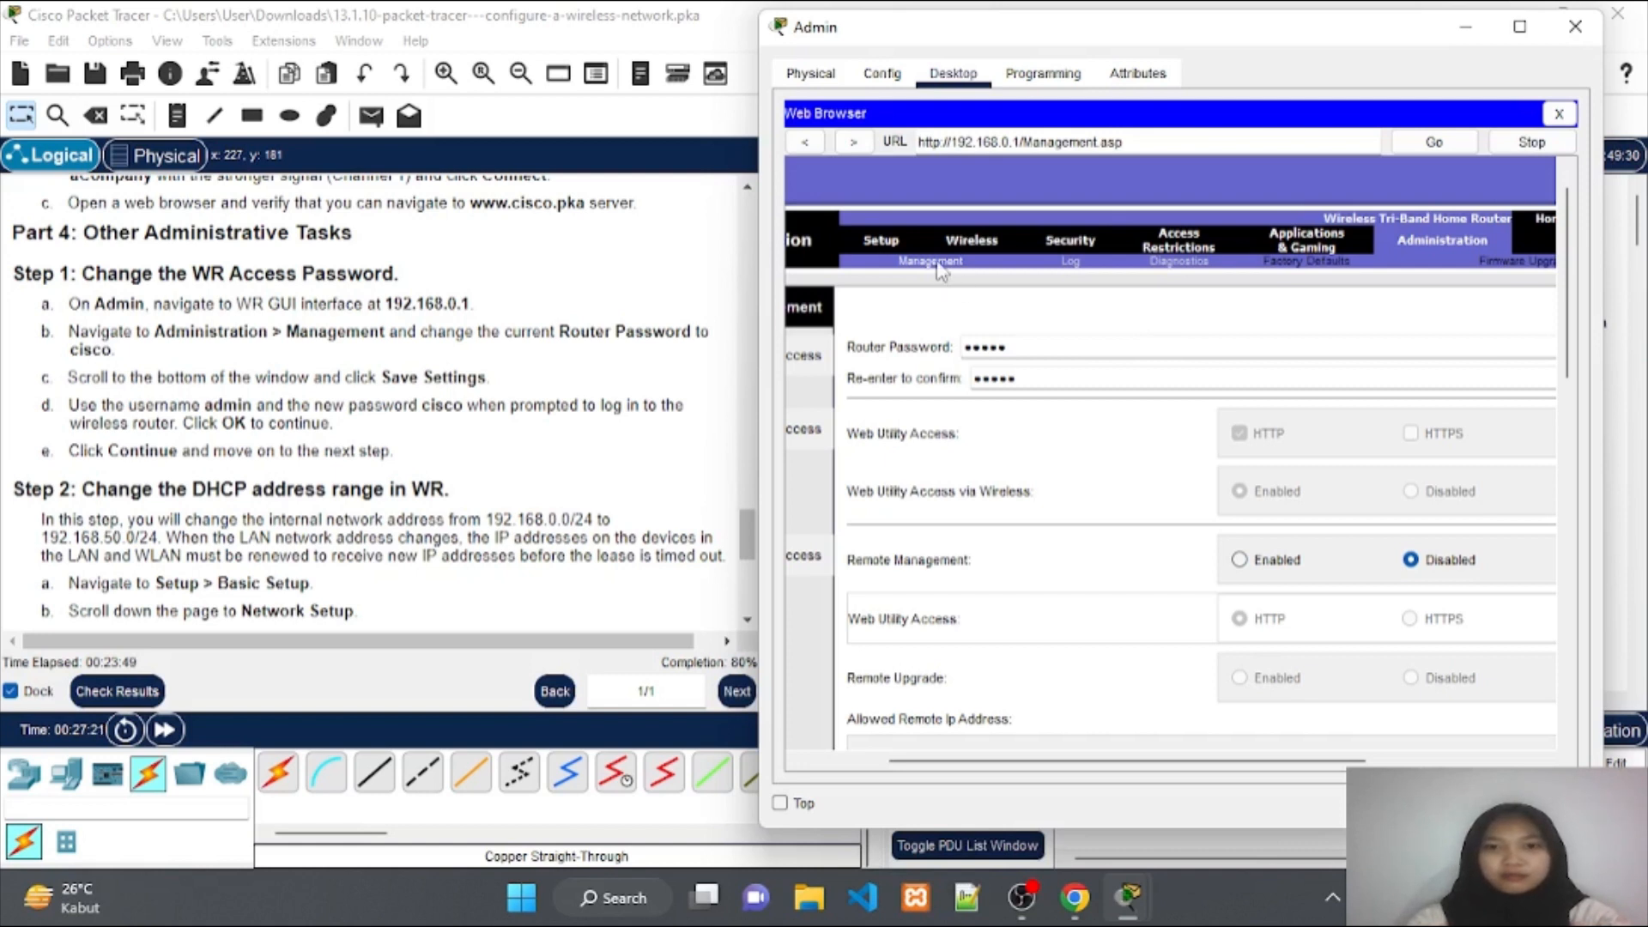
scroll(956, 359, "left", 3)
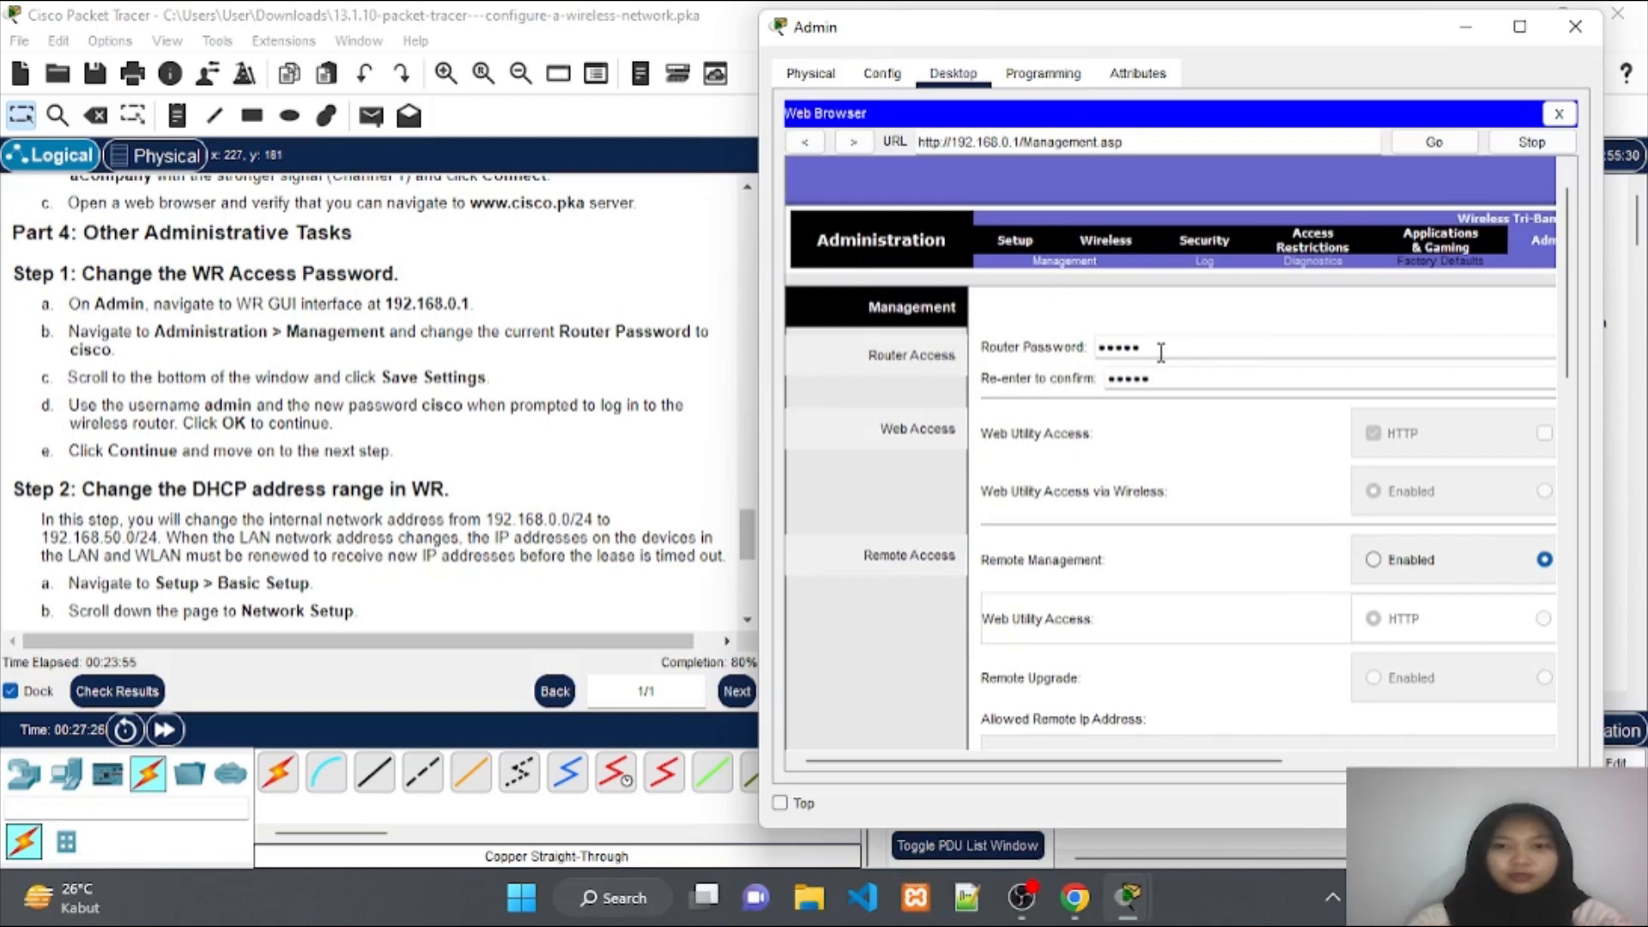
left_click_drag(1150, 347, 1068, 341)
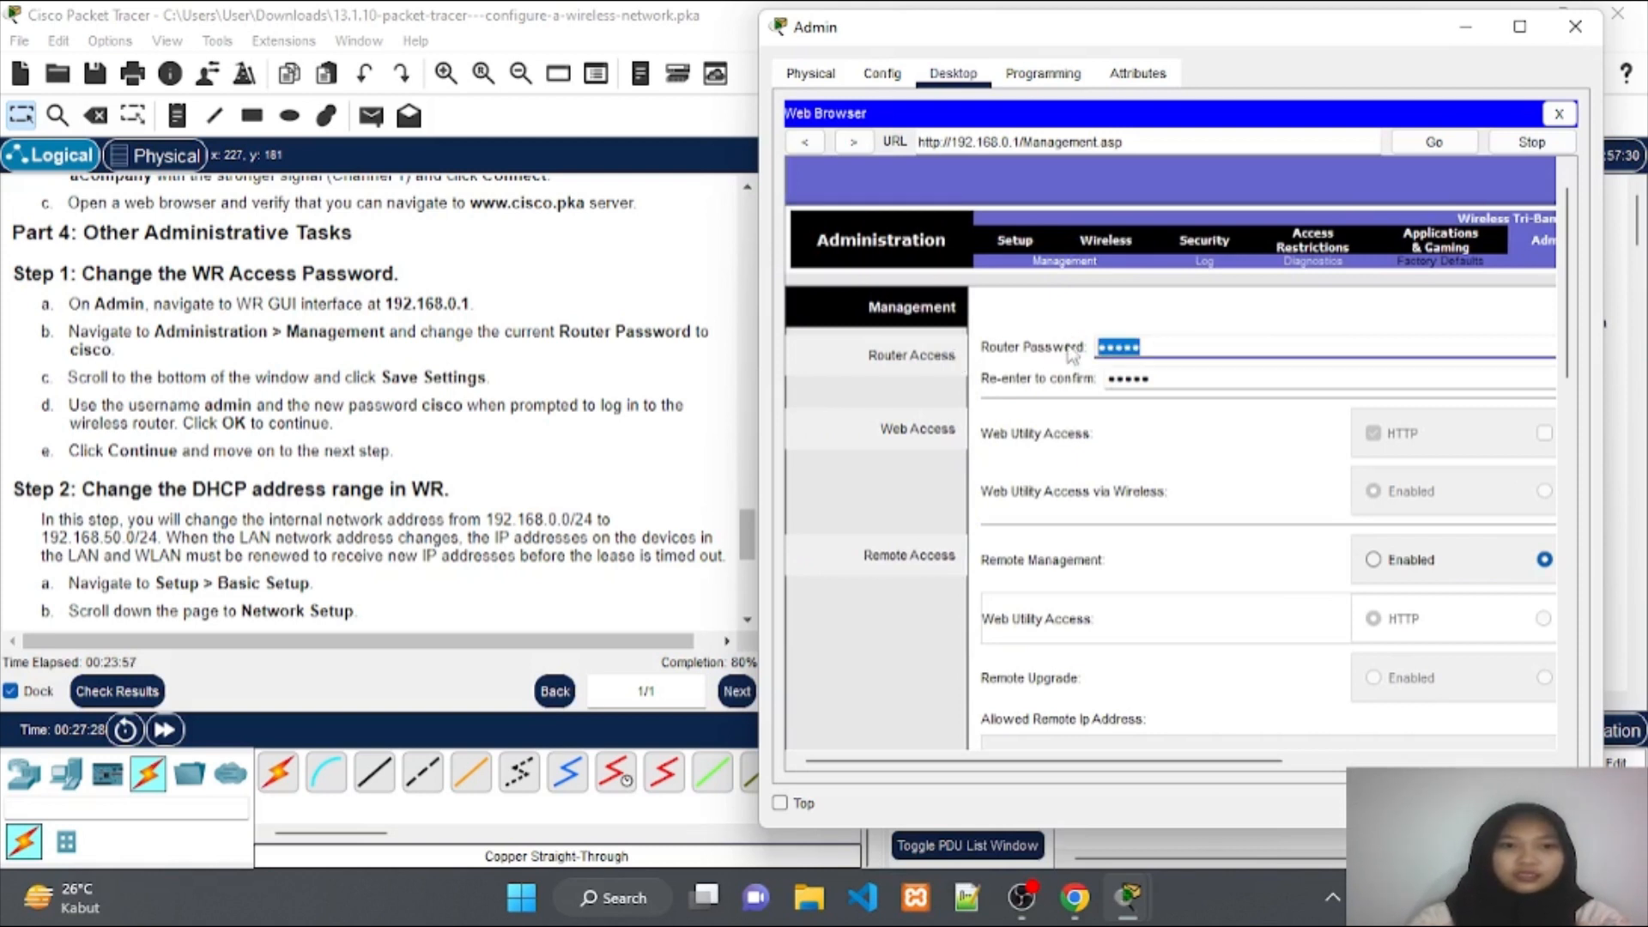
type("cis")
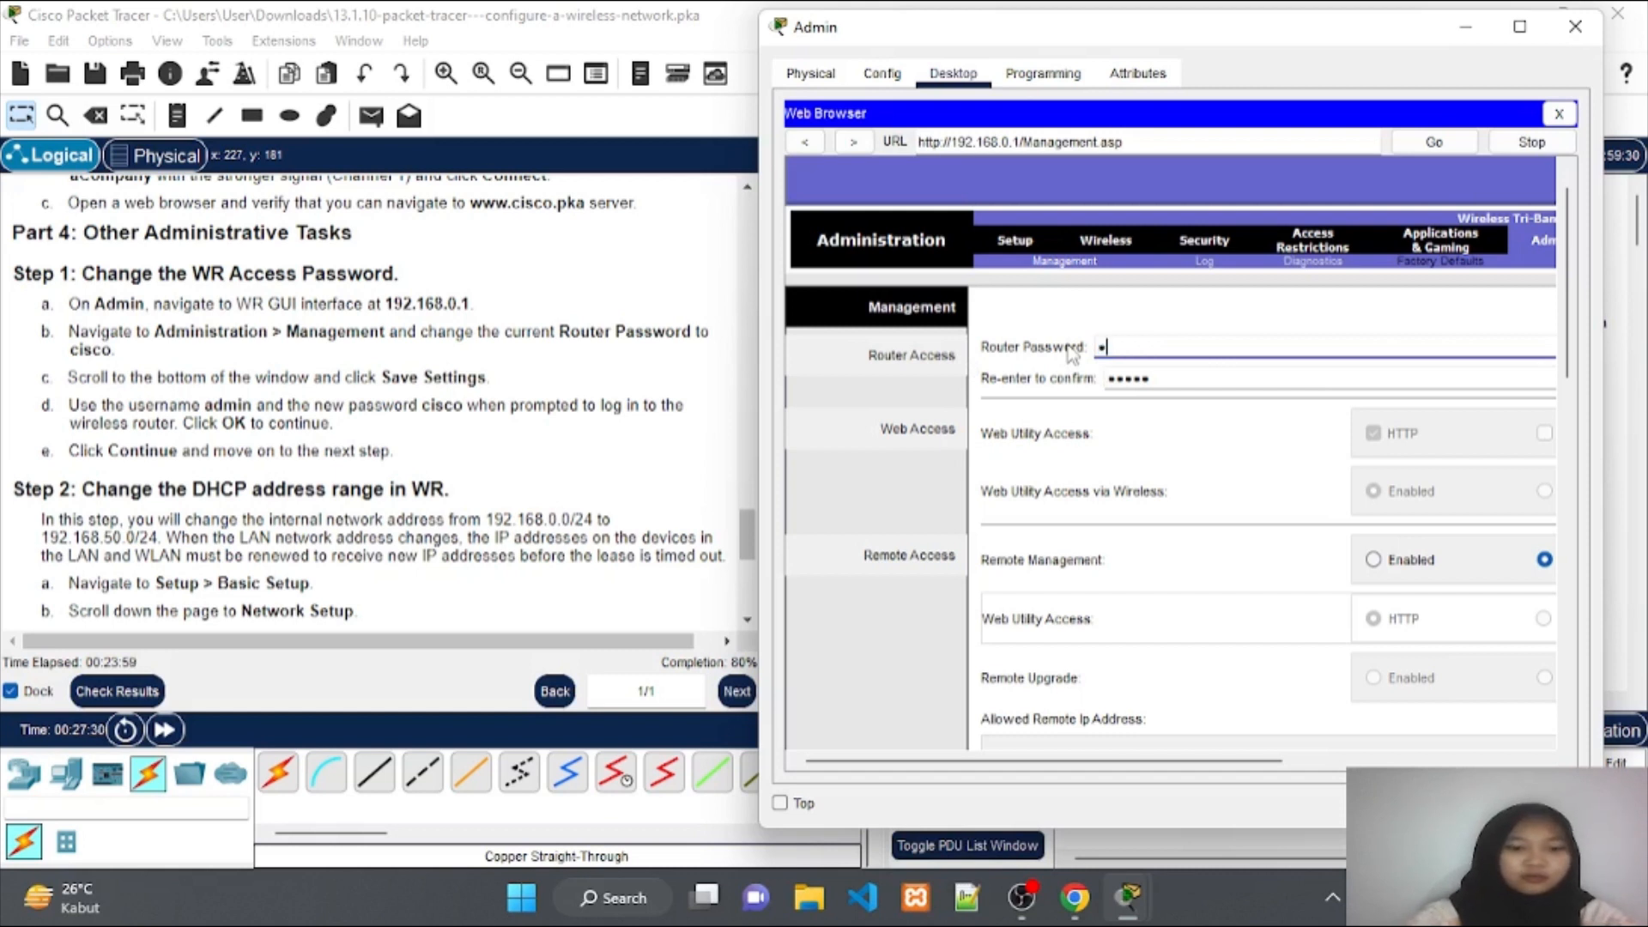
type("co")
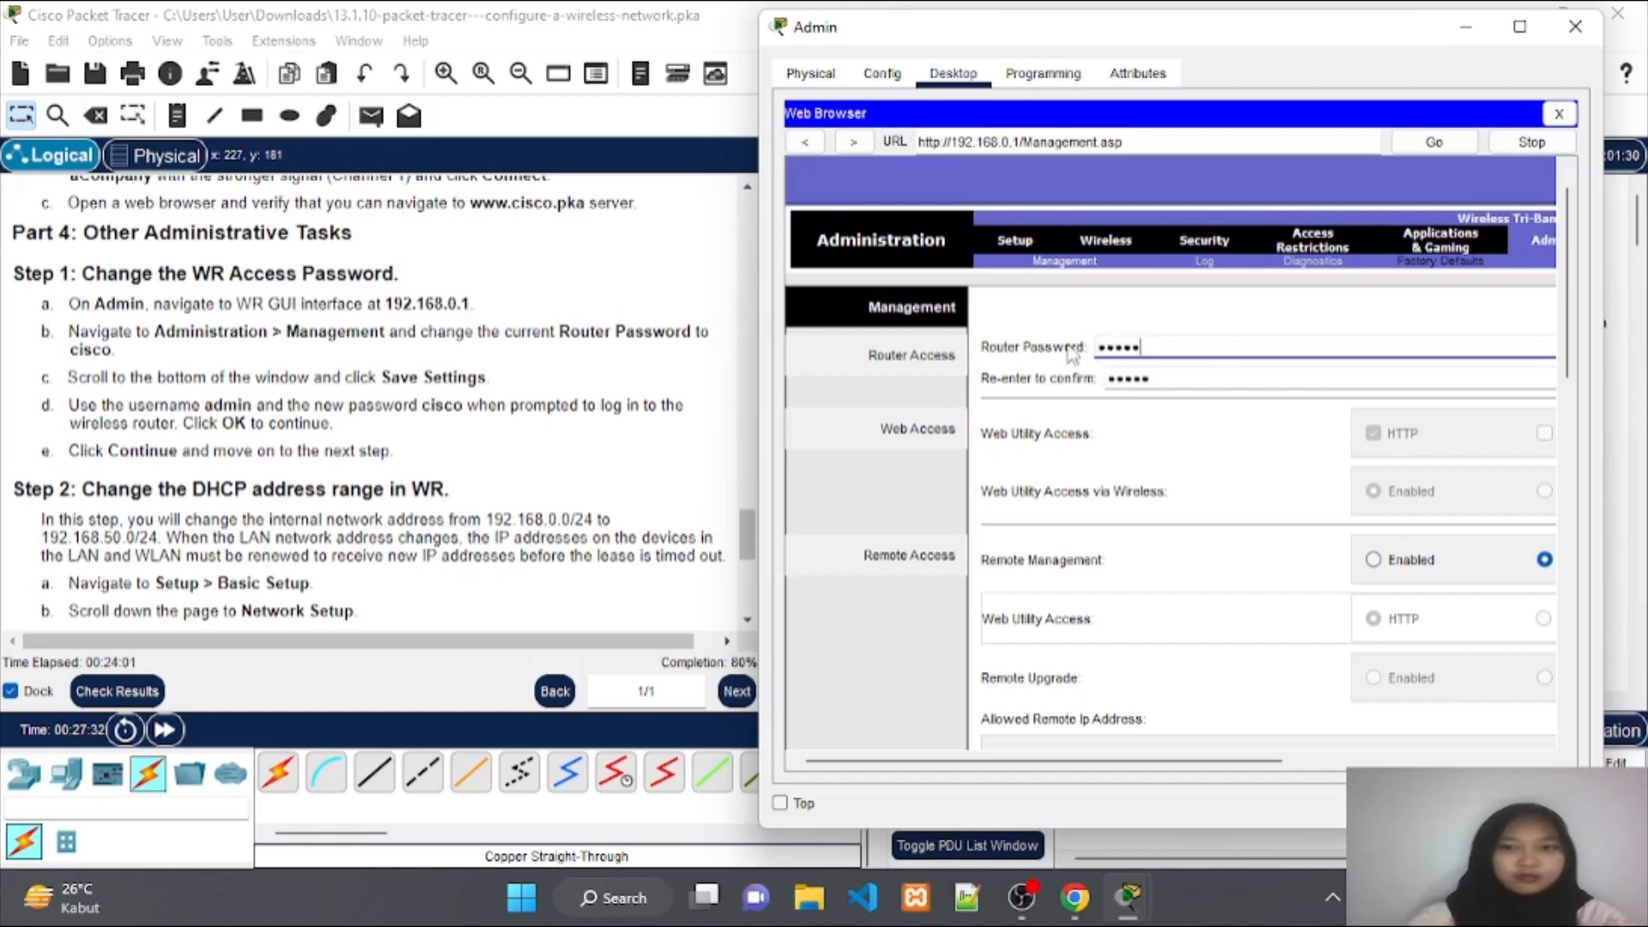
left_click(1169, 373)
left_click_drag(1169, 373, 1087, 389)
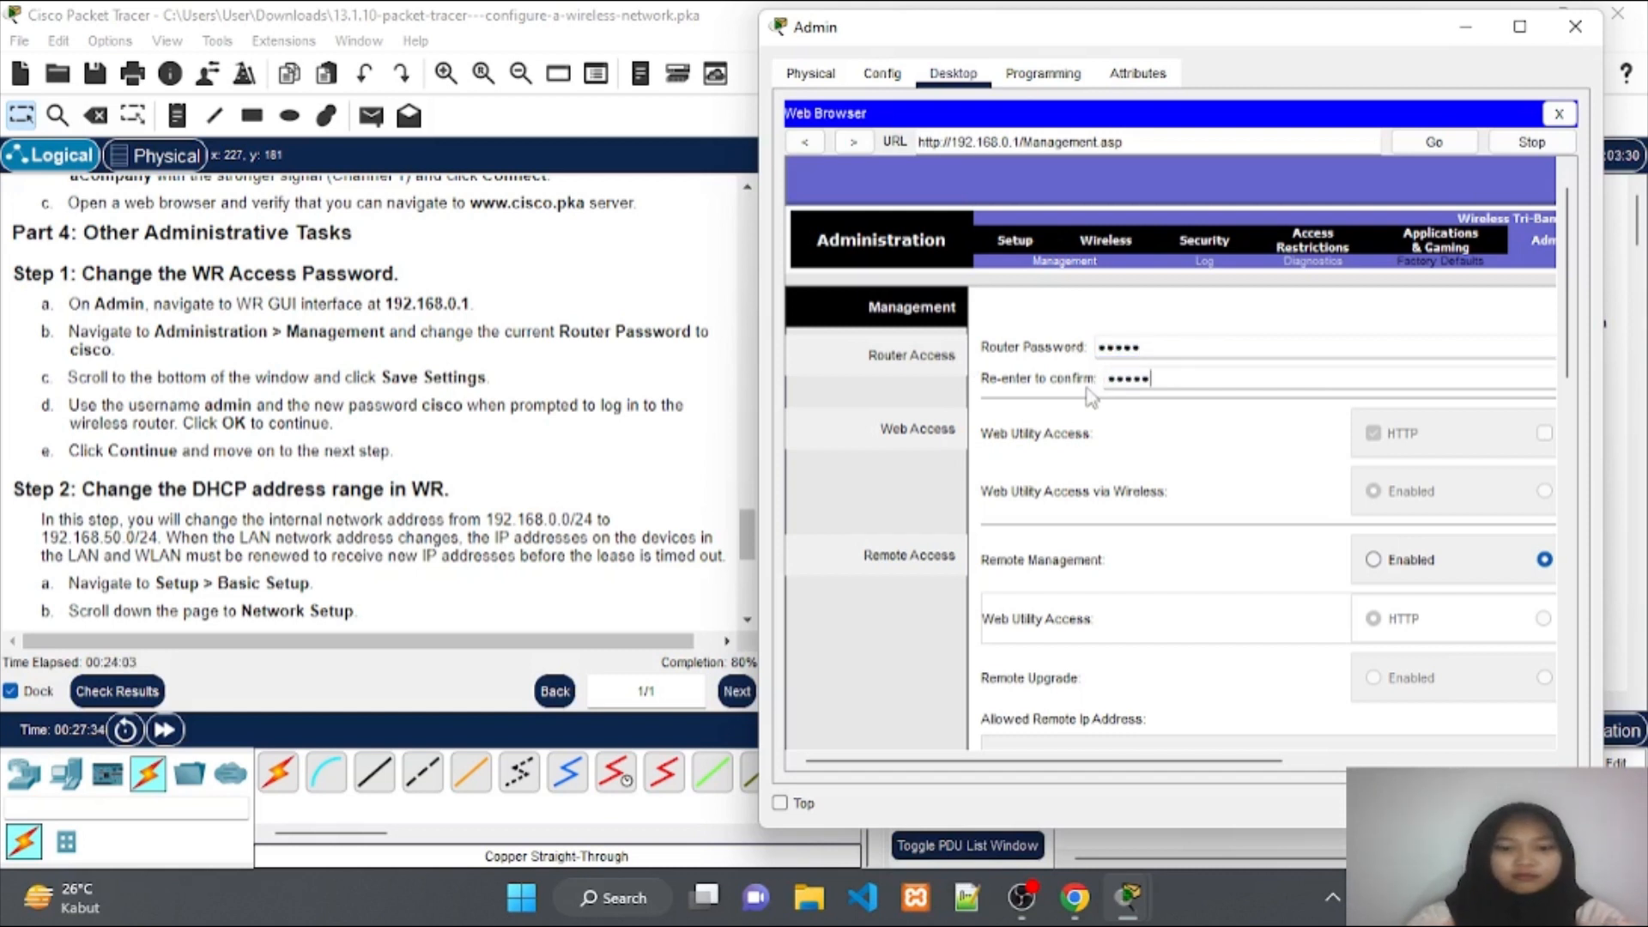
key("BackSpace")
key("BackSpace")
key("BackSpace")
key("BackSpace")
key("BackSpace")
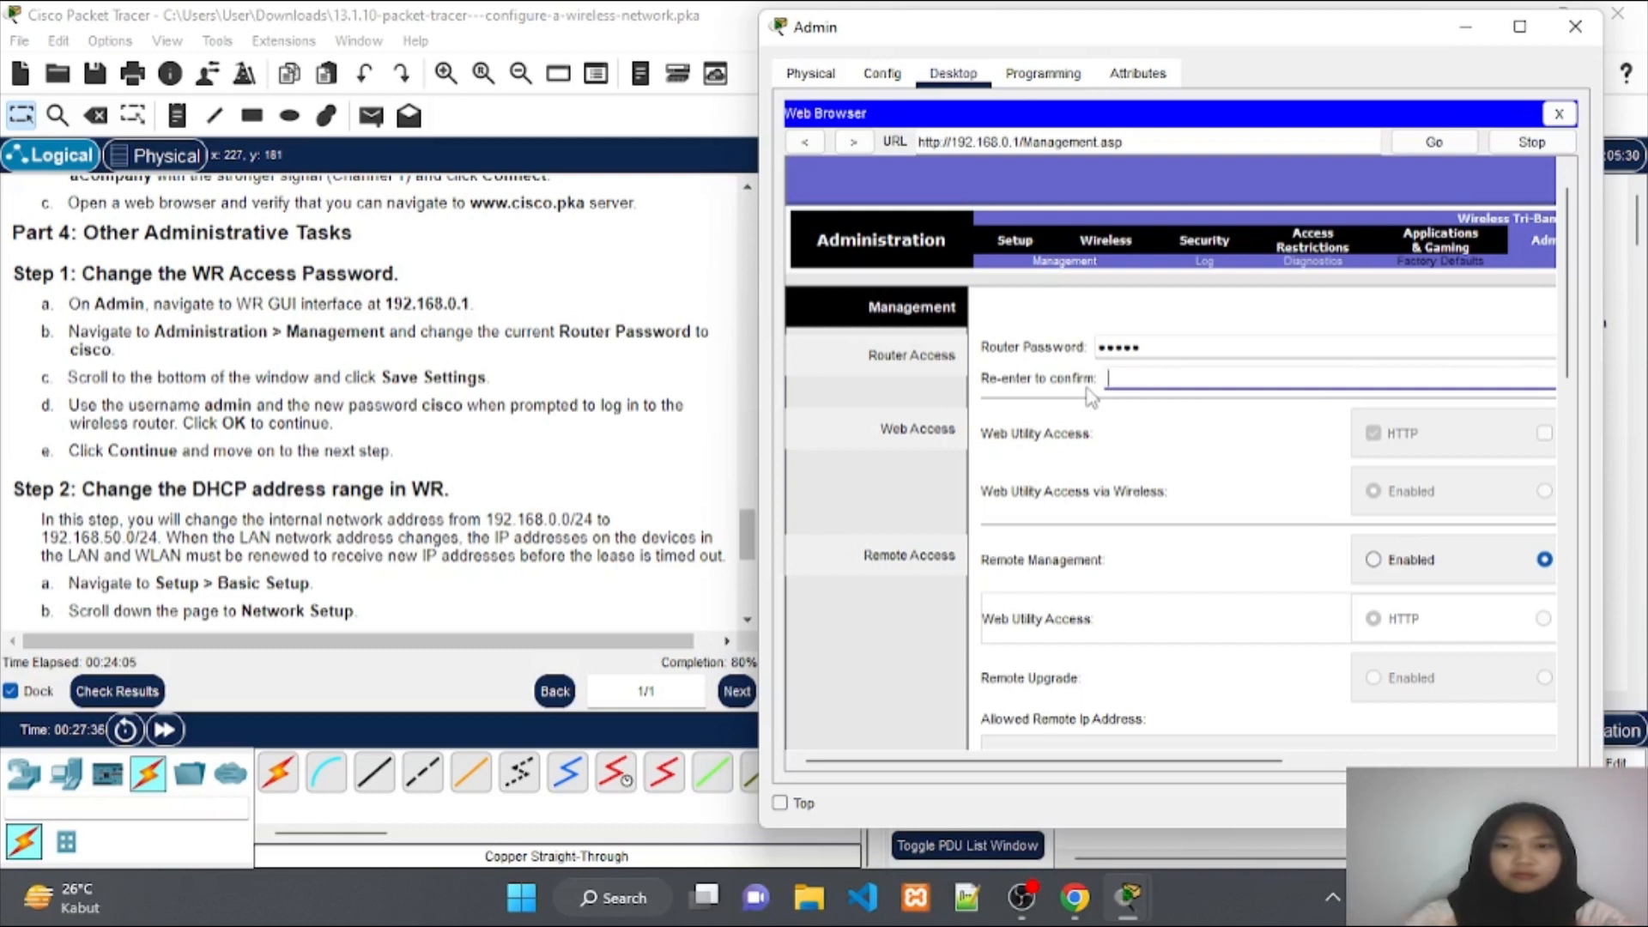
type("cisco")
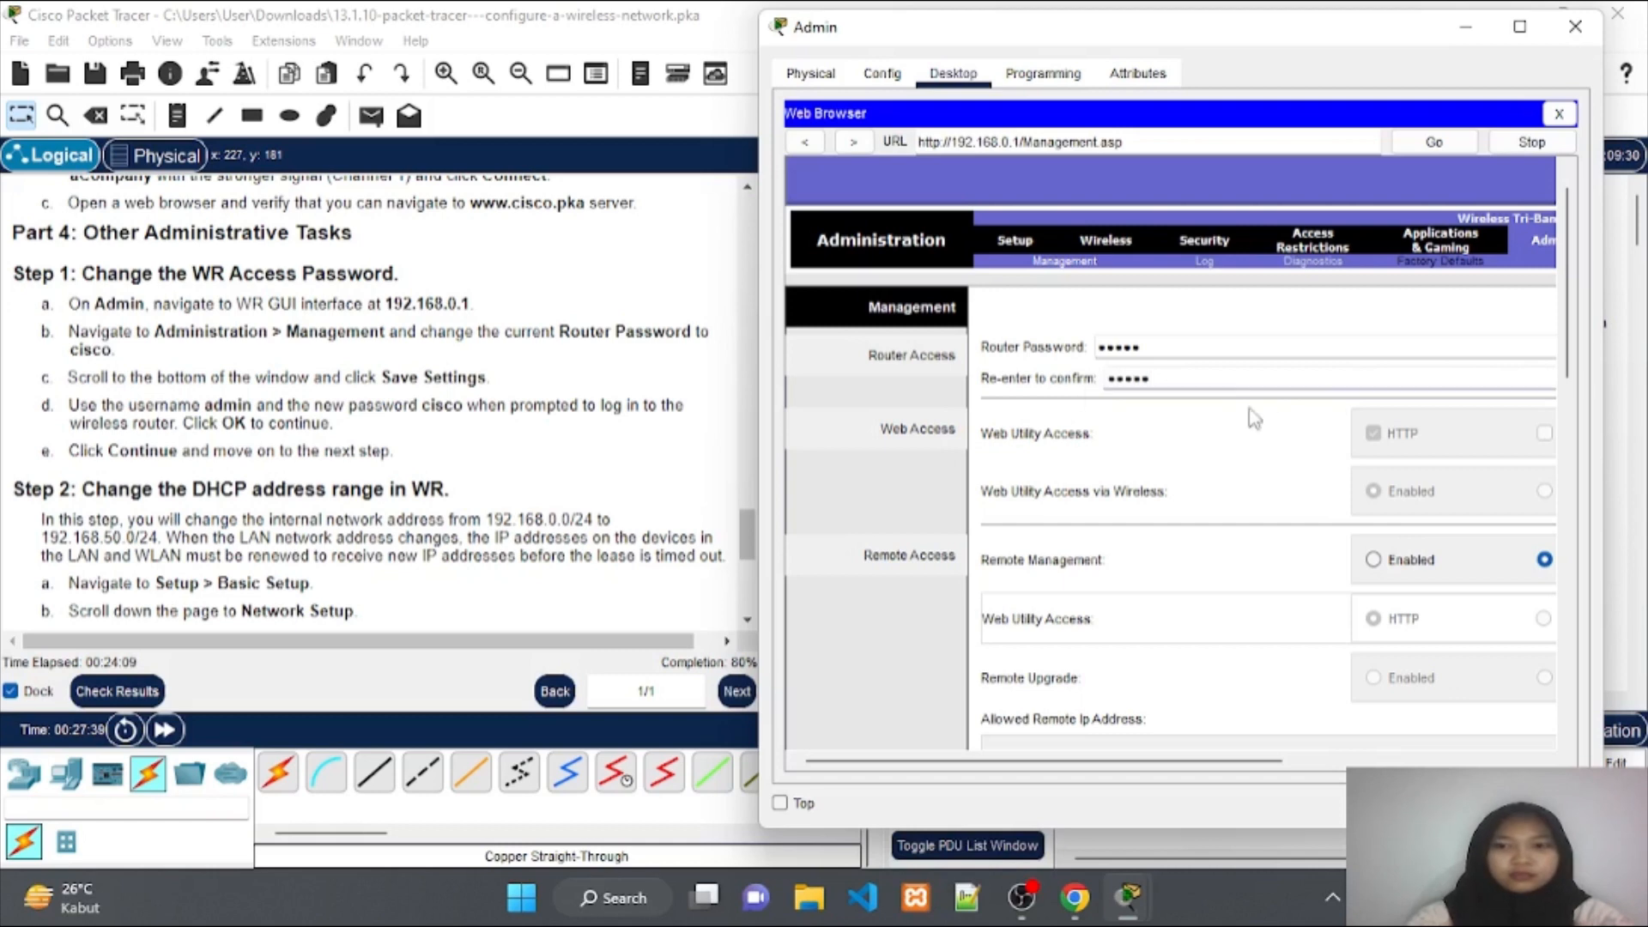
Save the settings, log back in as admin with the new password, and minimize the Admin window.
scroll(1234, 573, "down", 10)
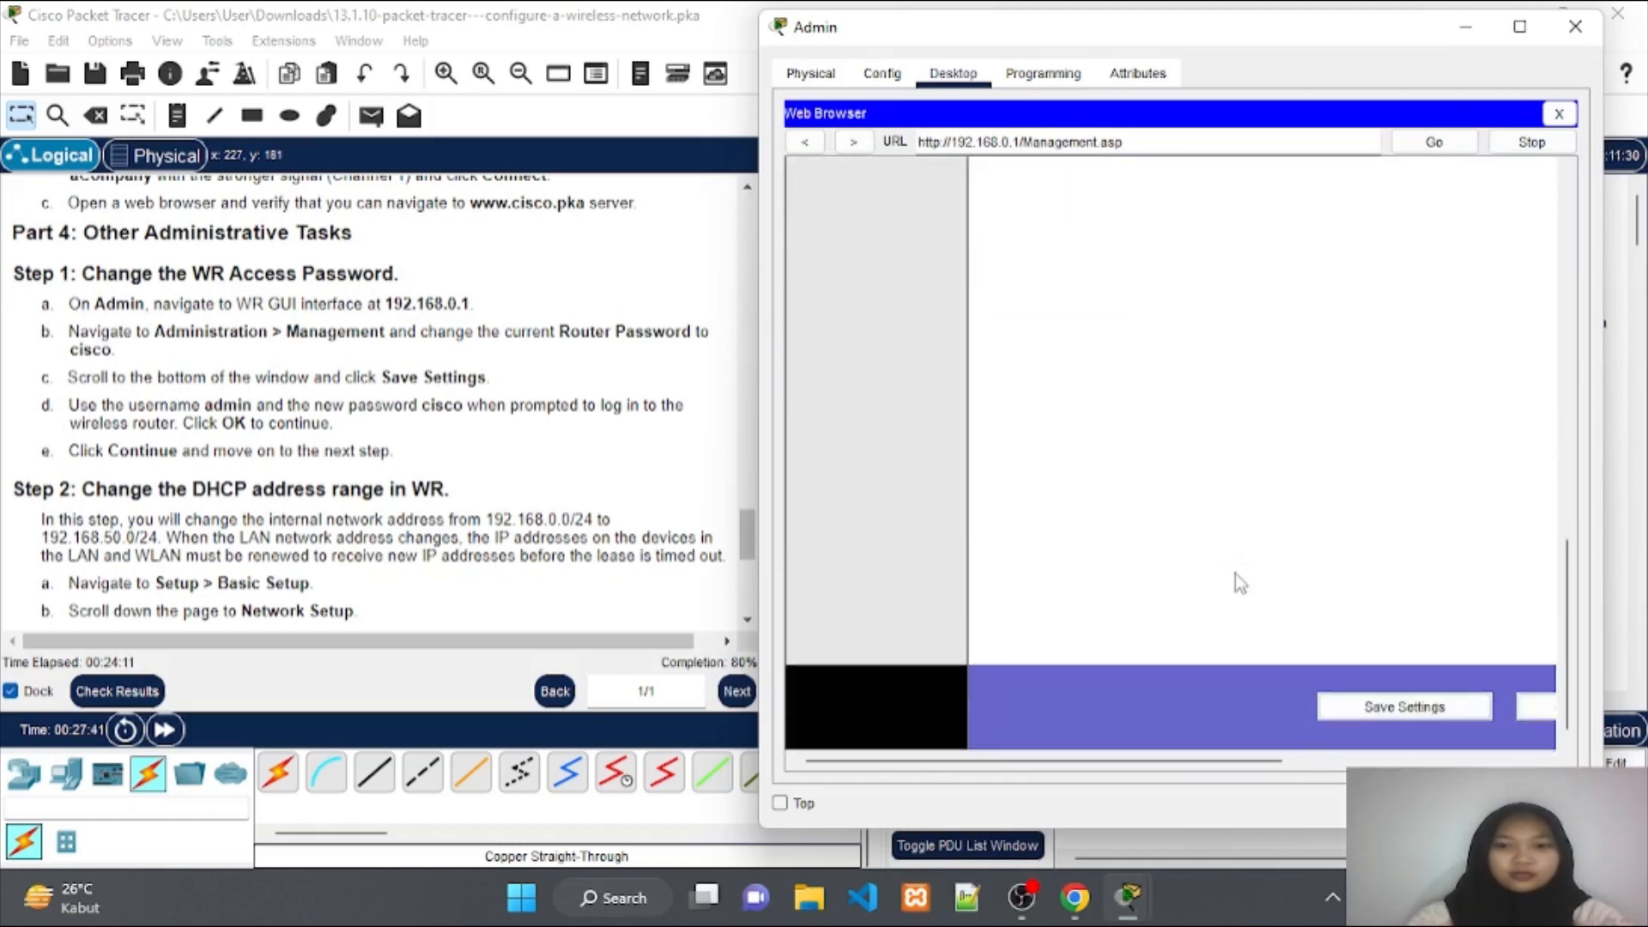
left_click(1337, 708)
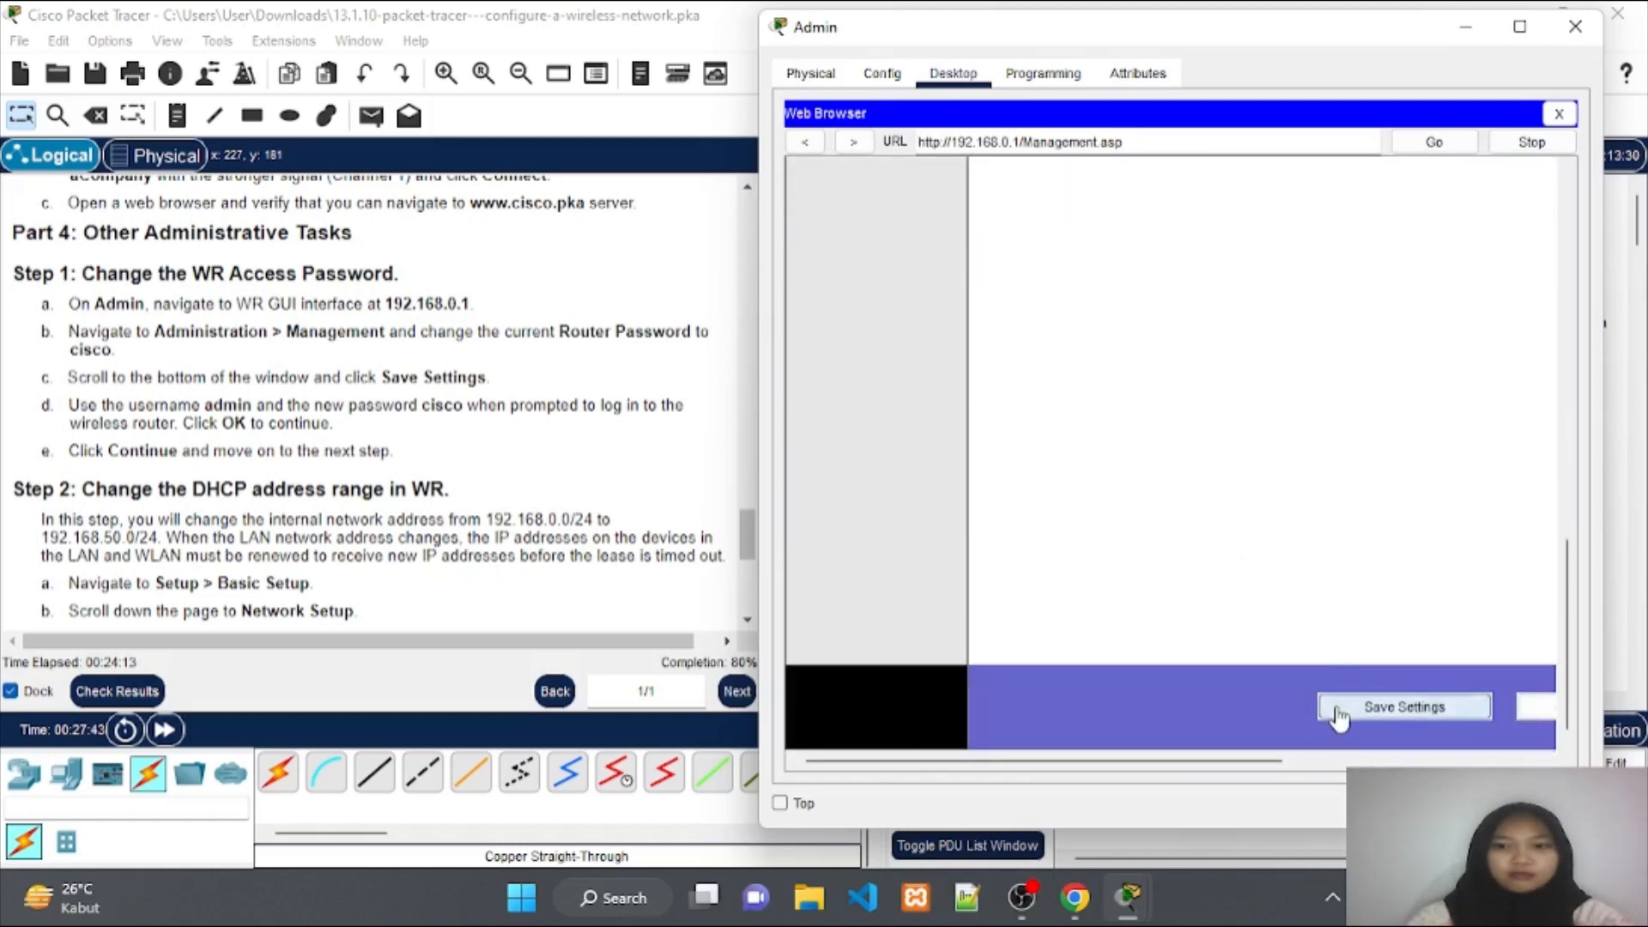
type("a")
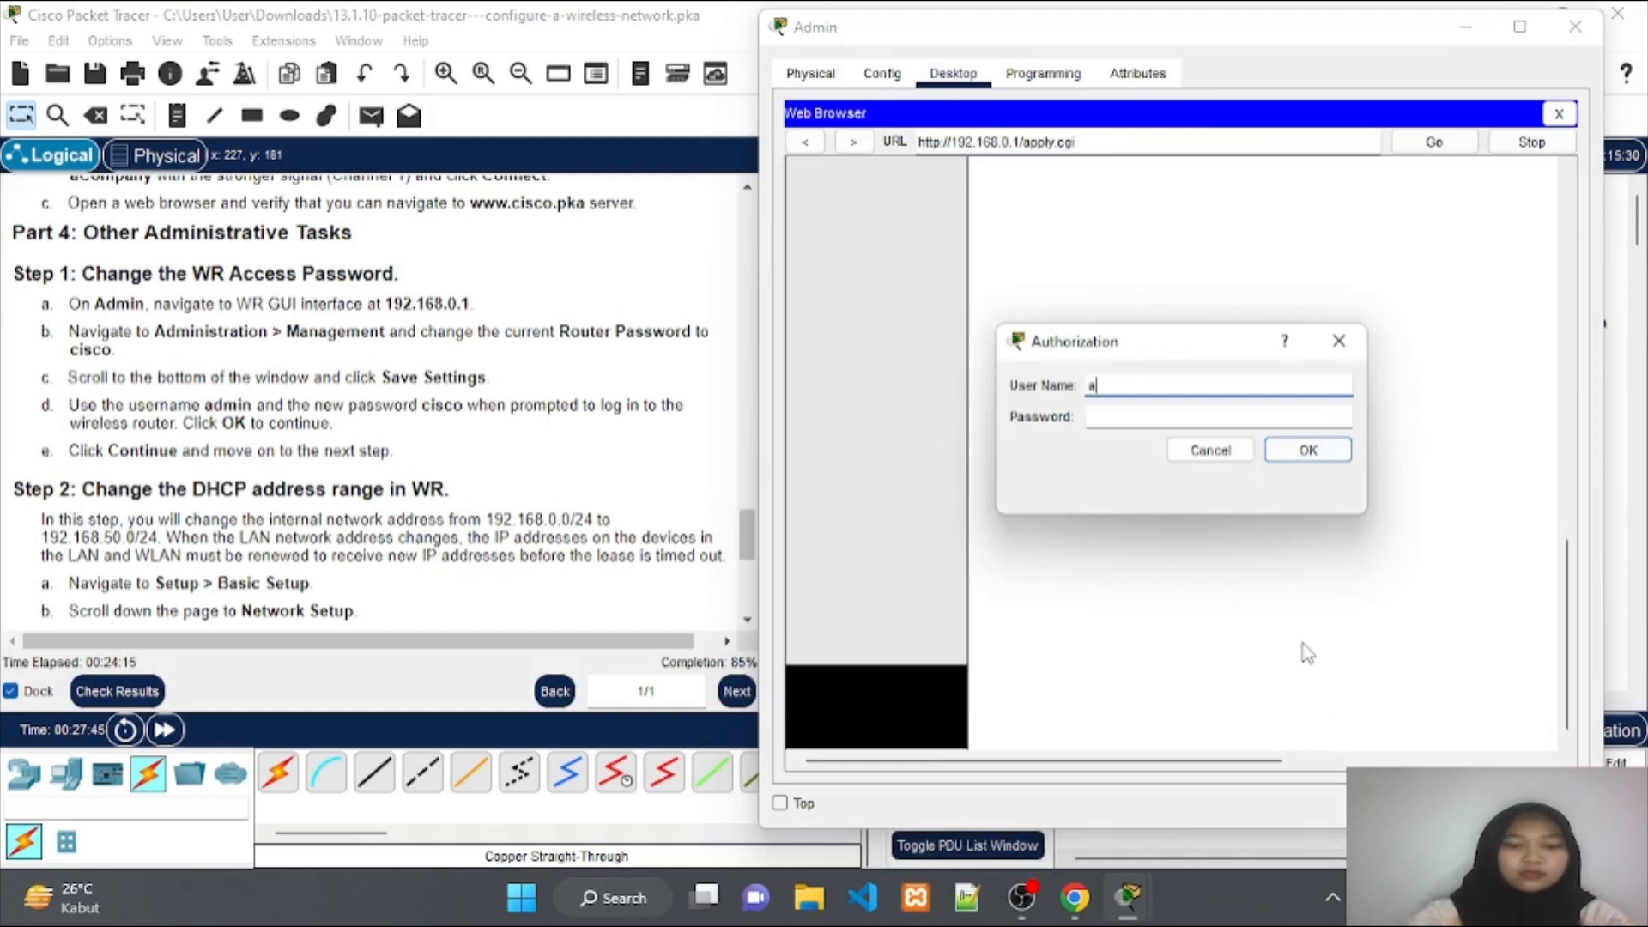
type("dmin")
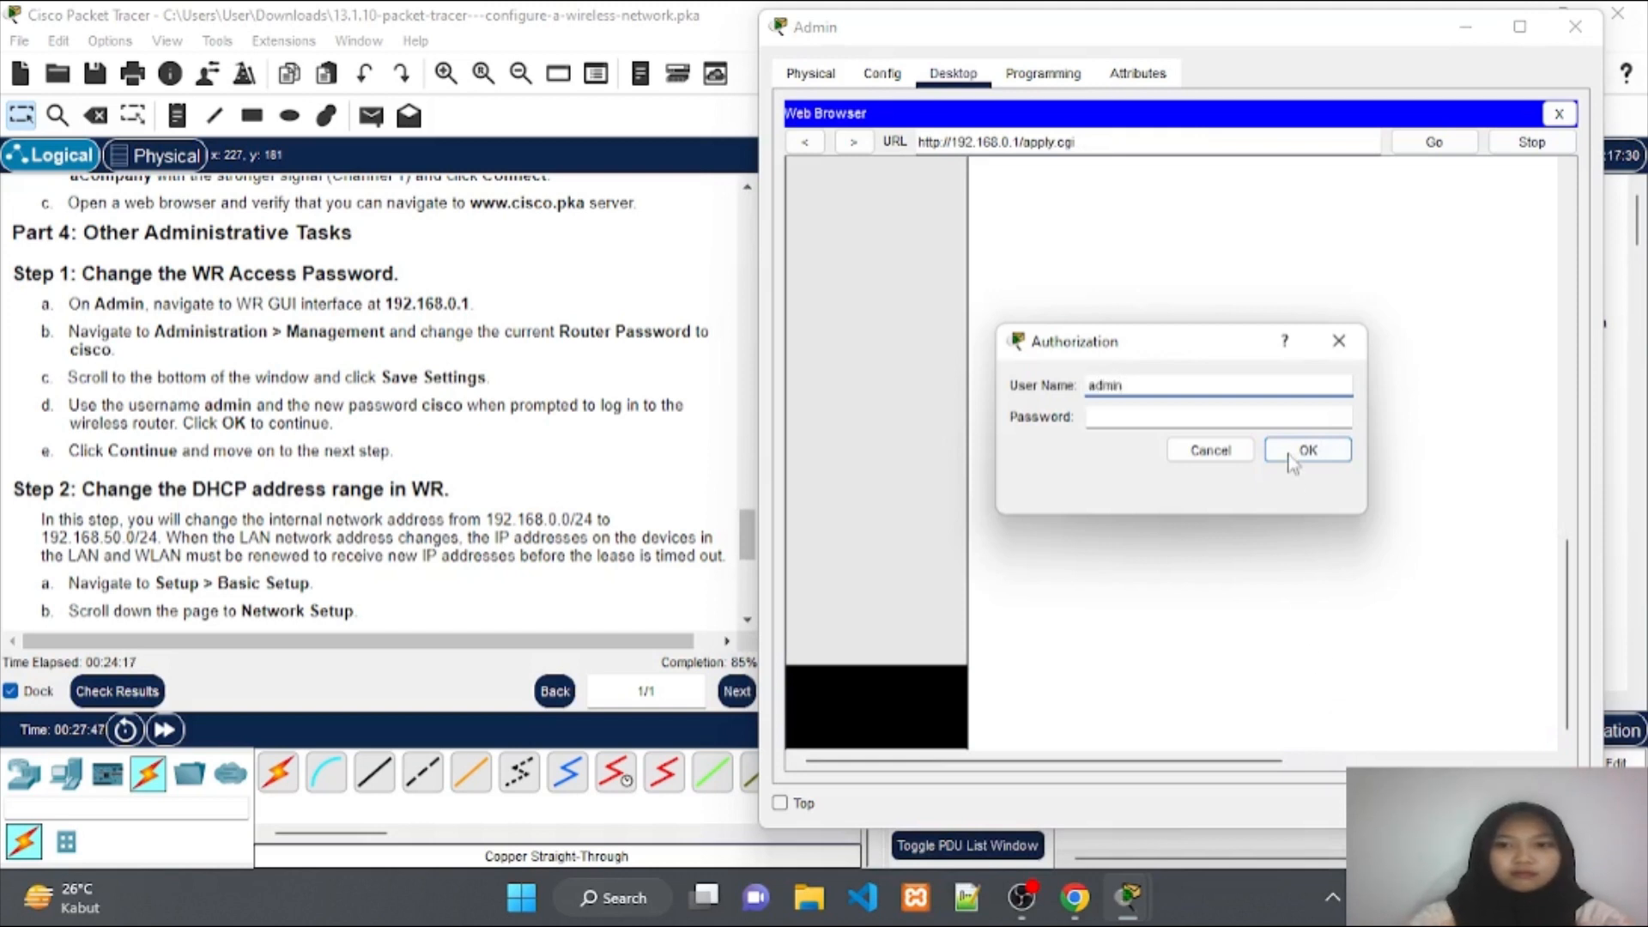
left_click(1284, 418)
type("cis")
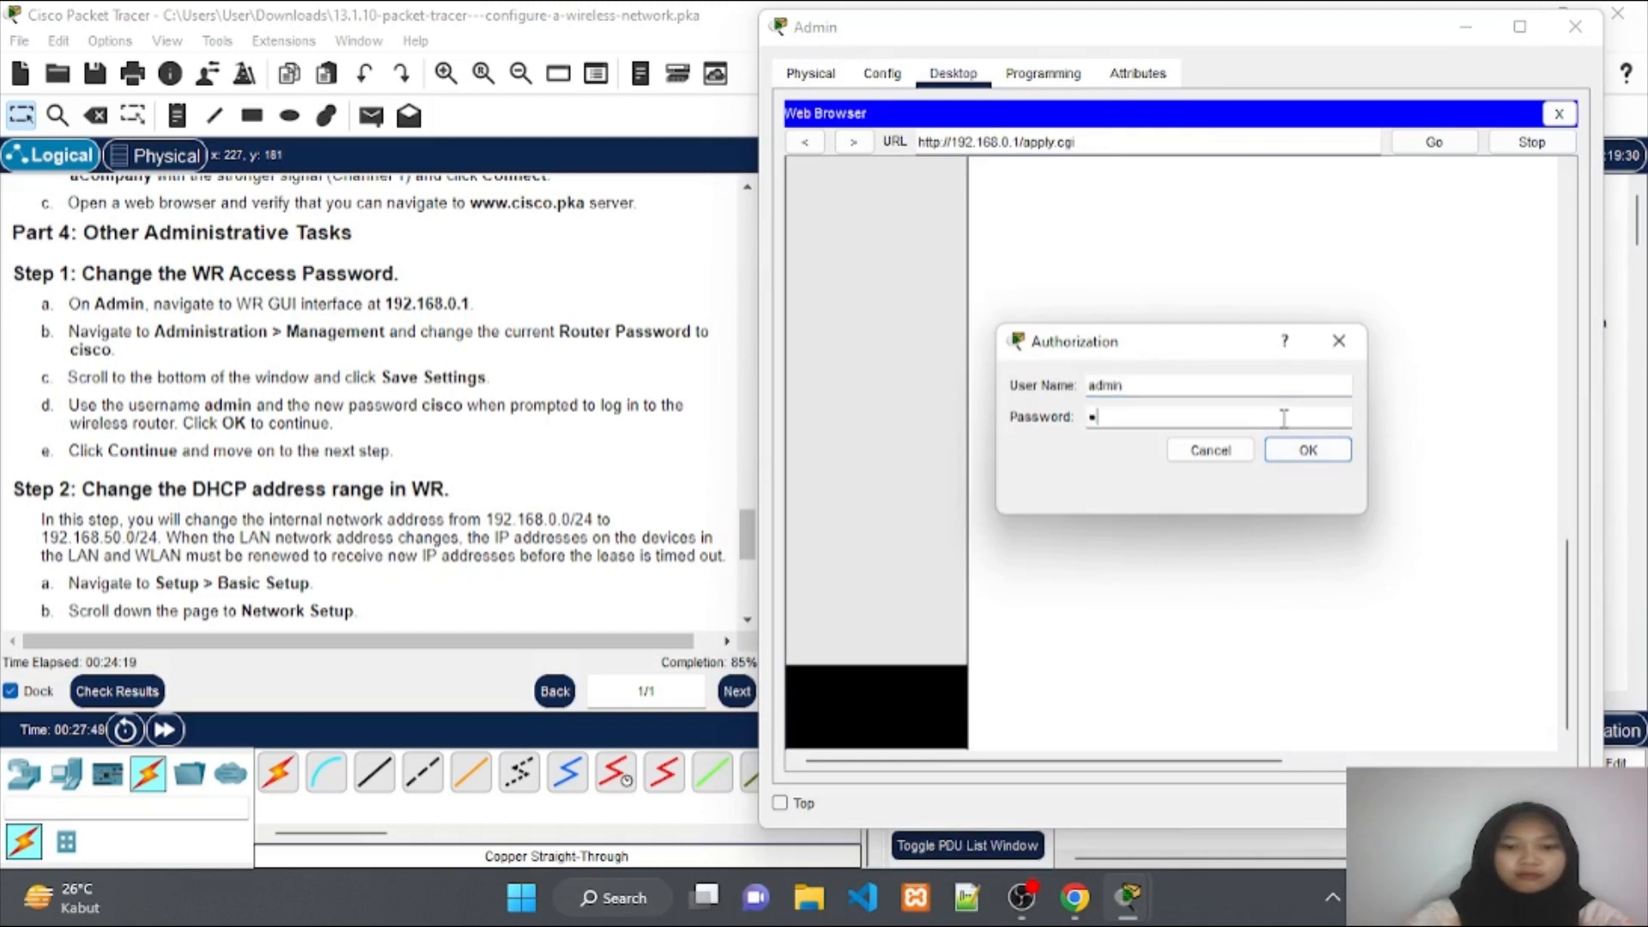
type("co")
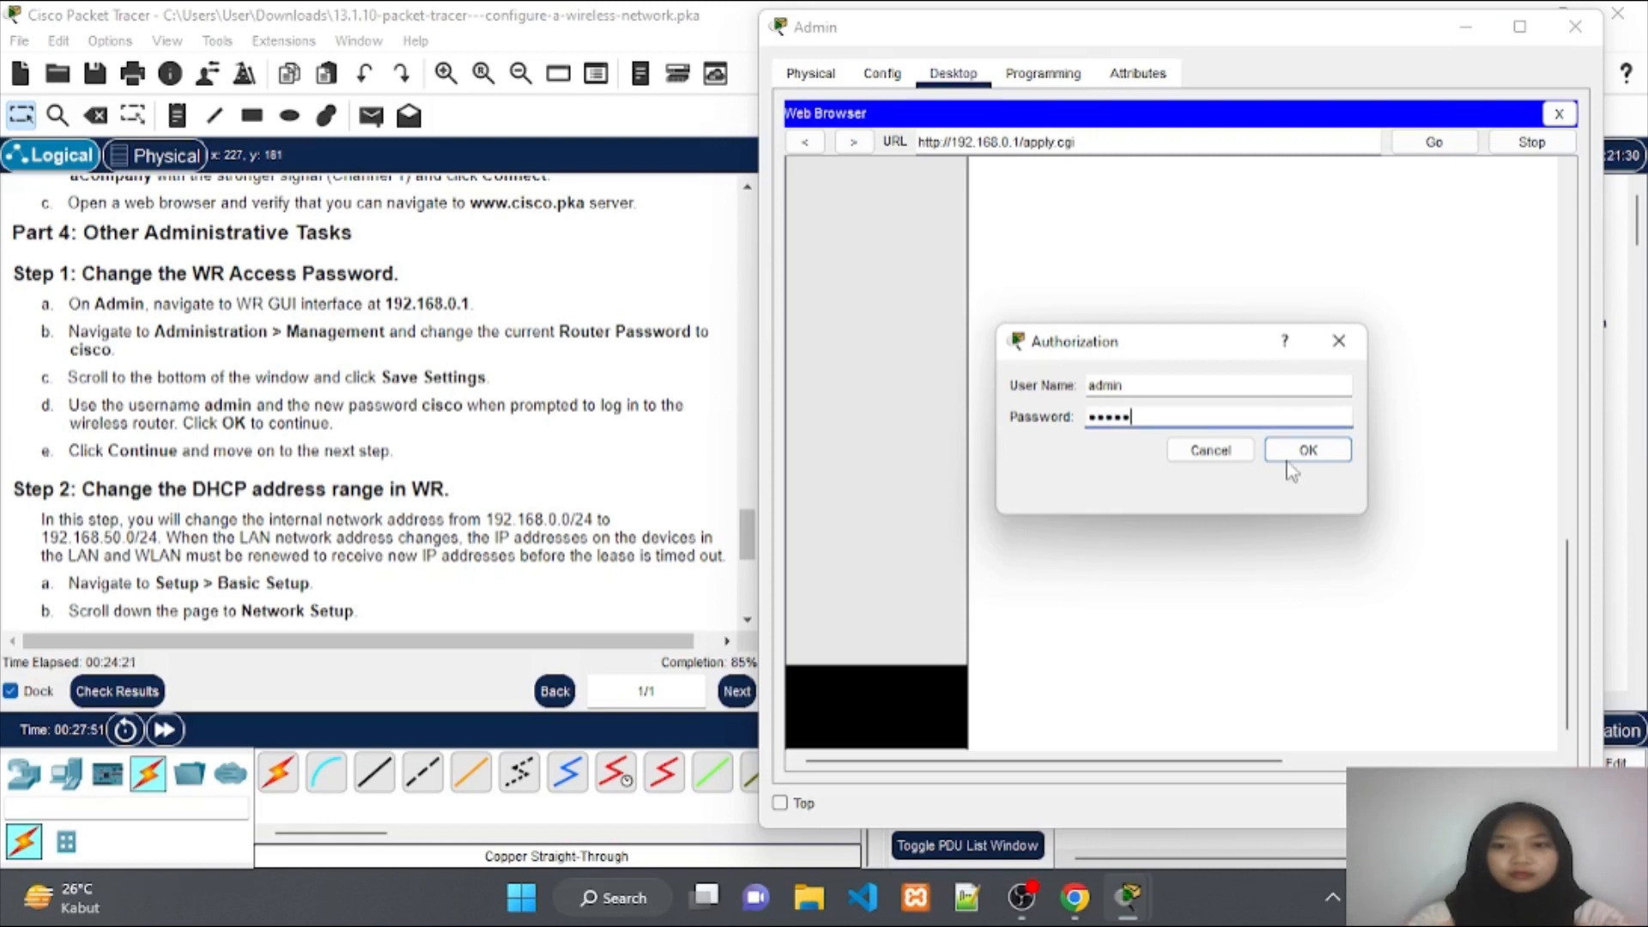
left_click(1292, 467)
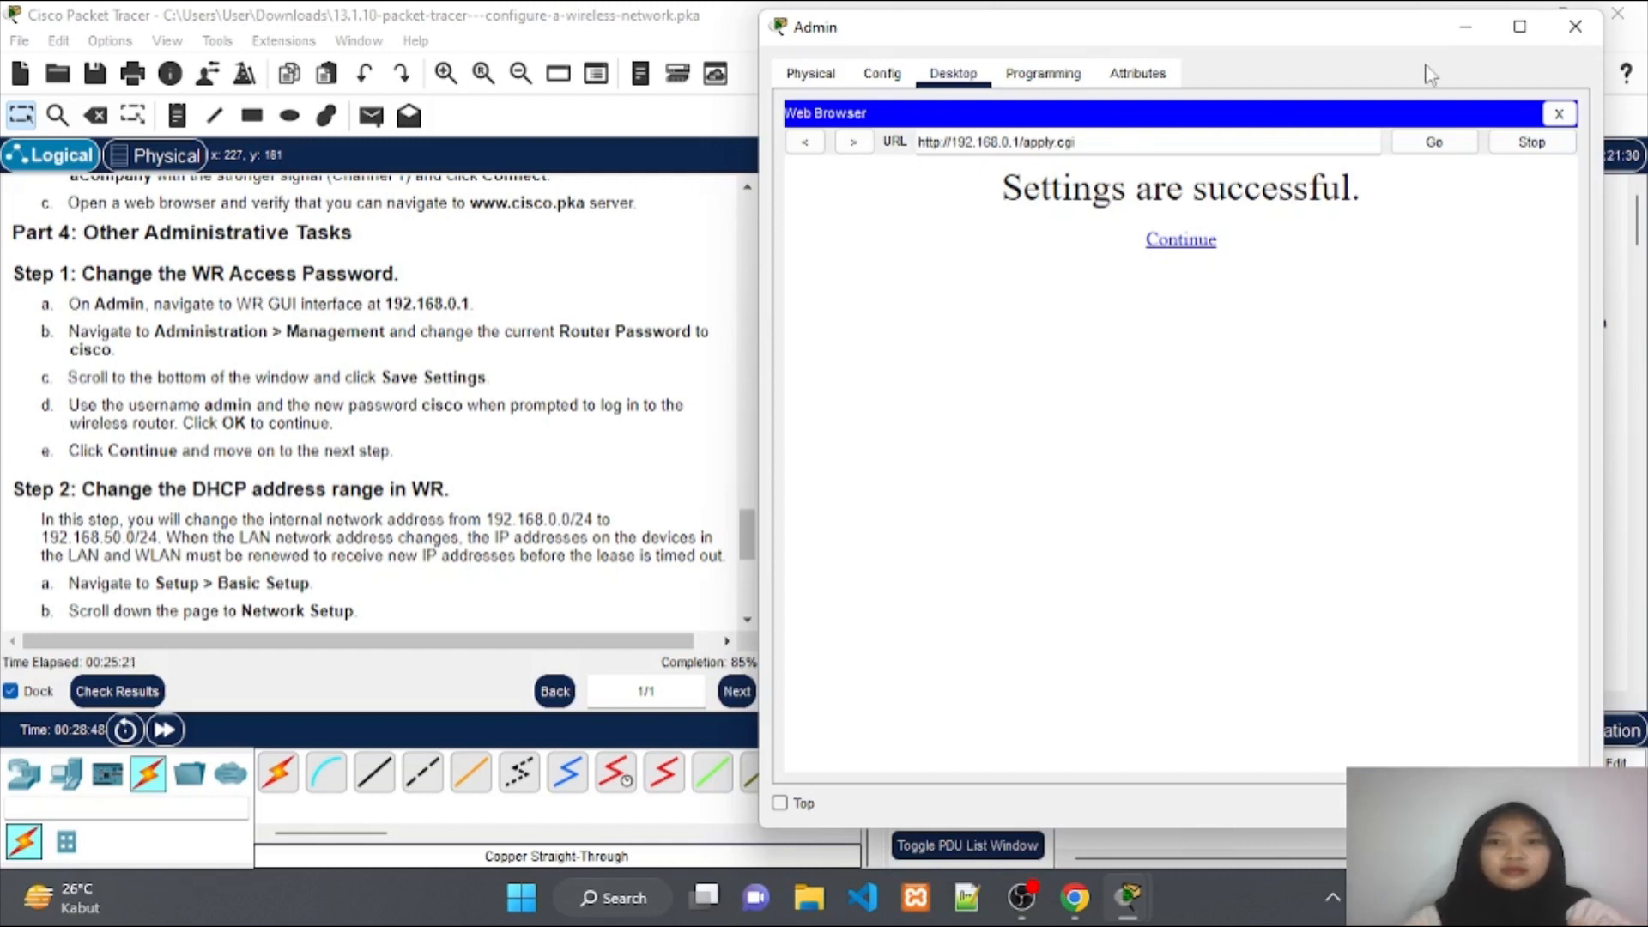
left_click(1464, 29)
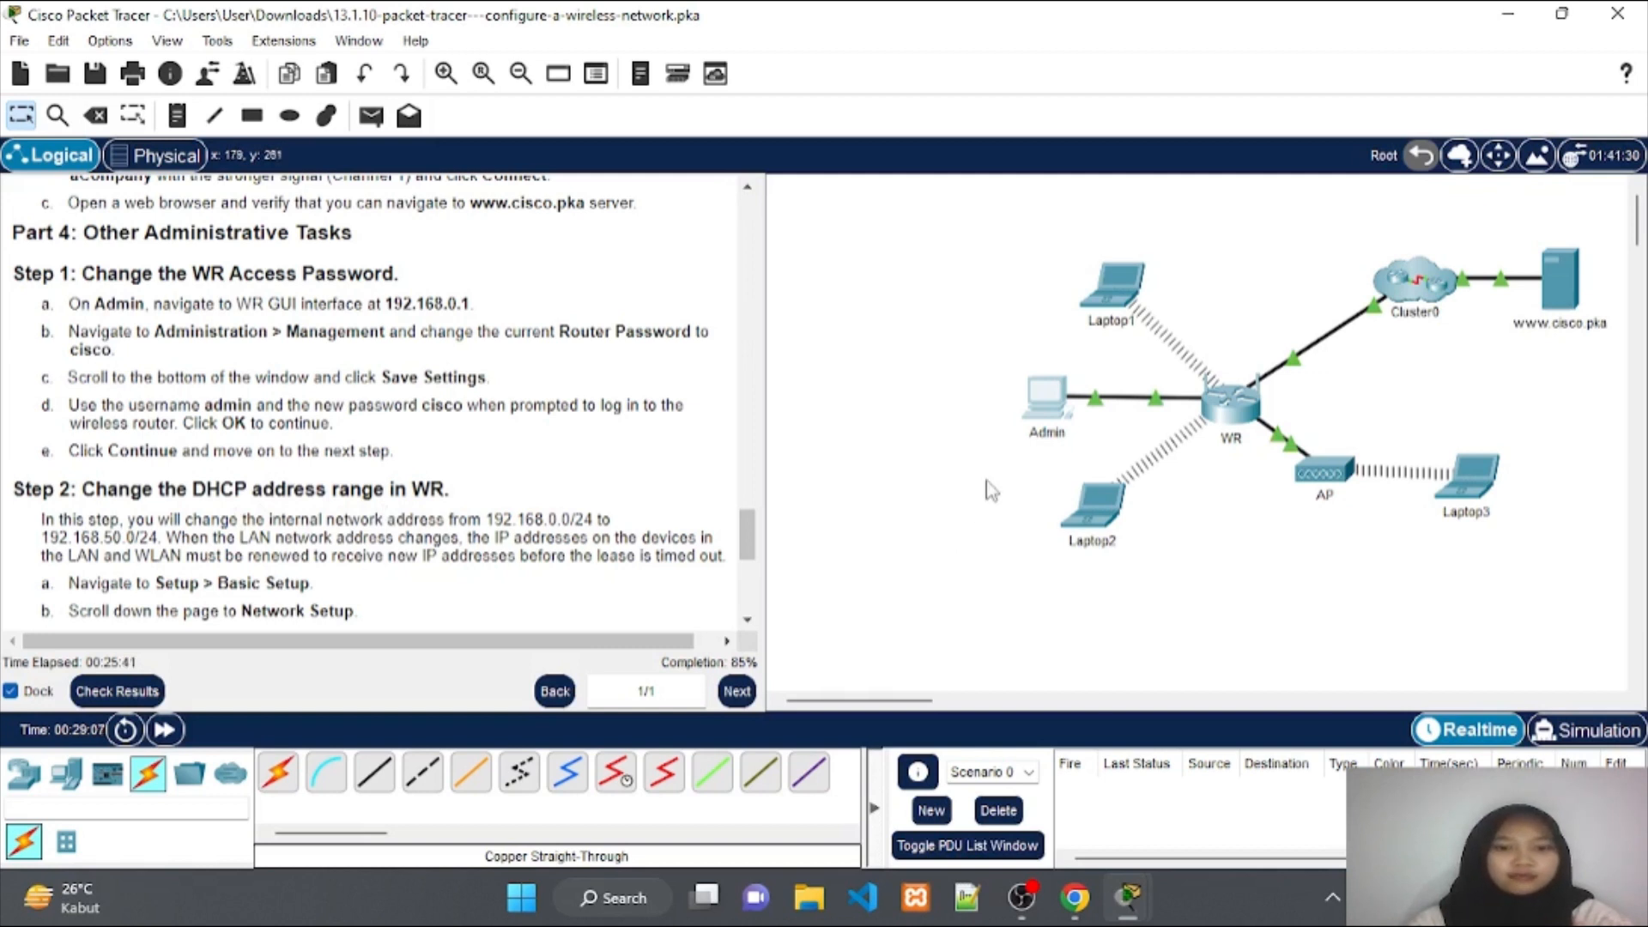
Reopen Admin's web browser and load the router page at 192.168.0.1.
left_click(1056, 411)
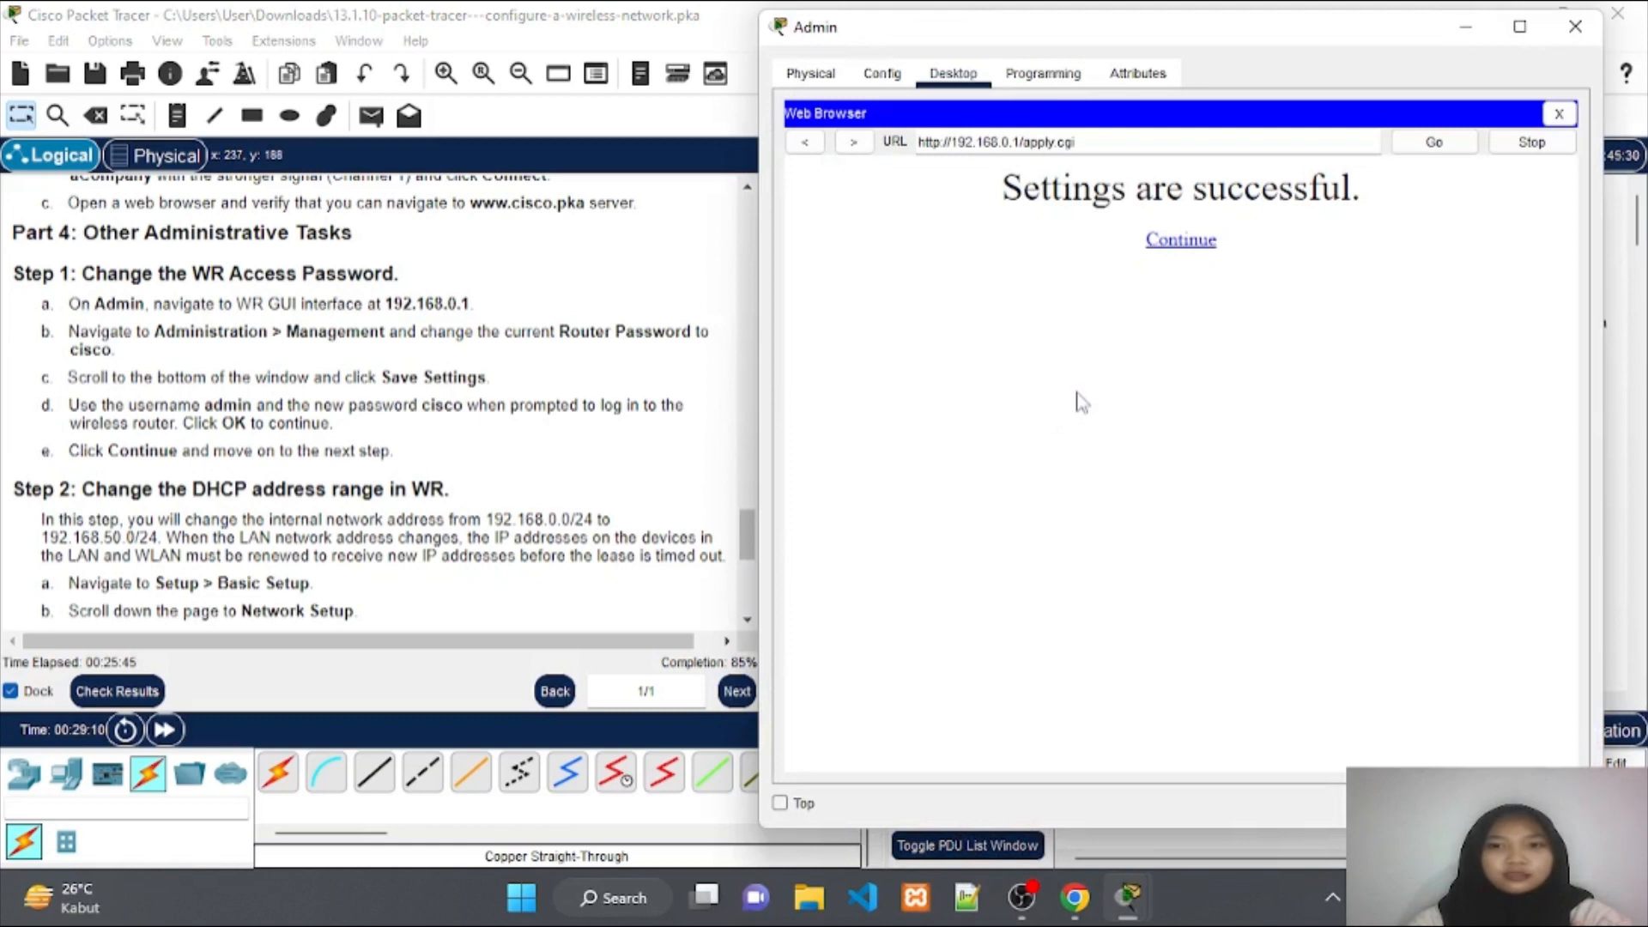
left_click(1558, 115)
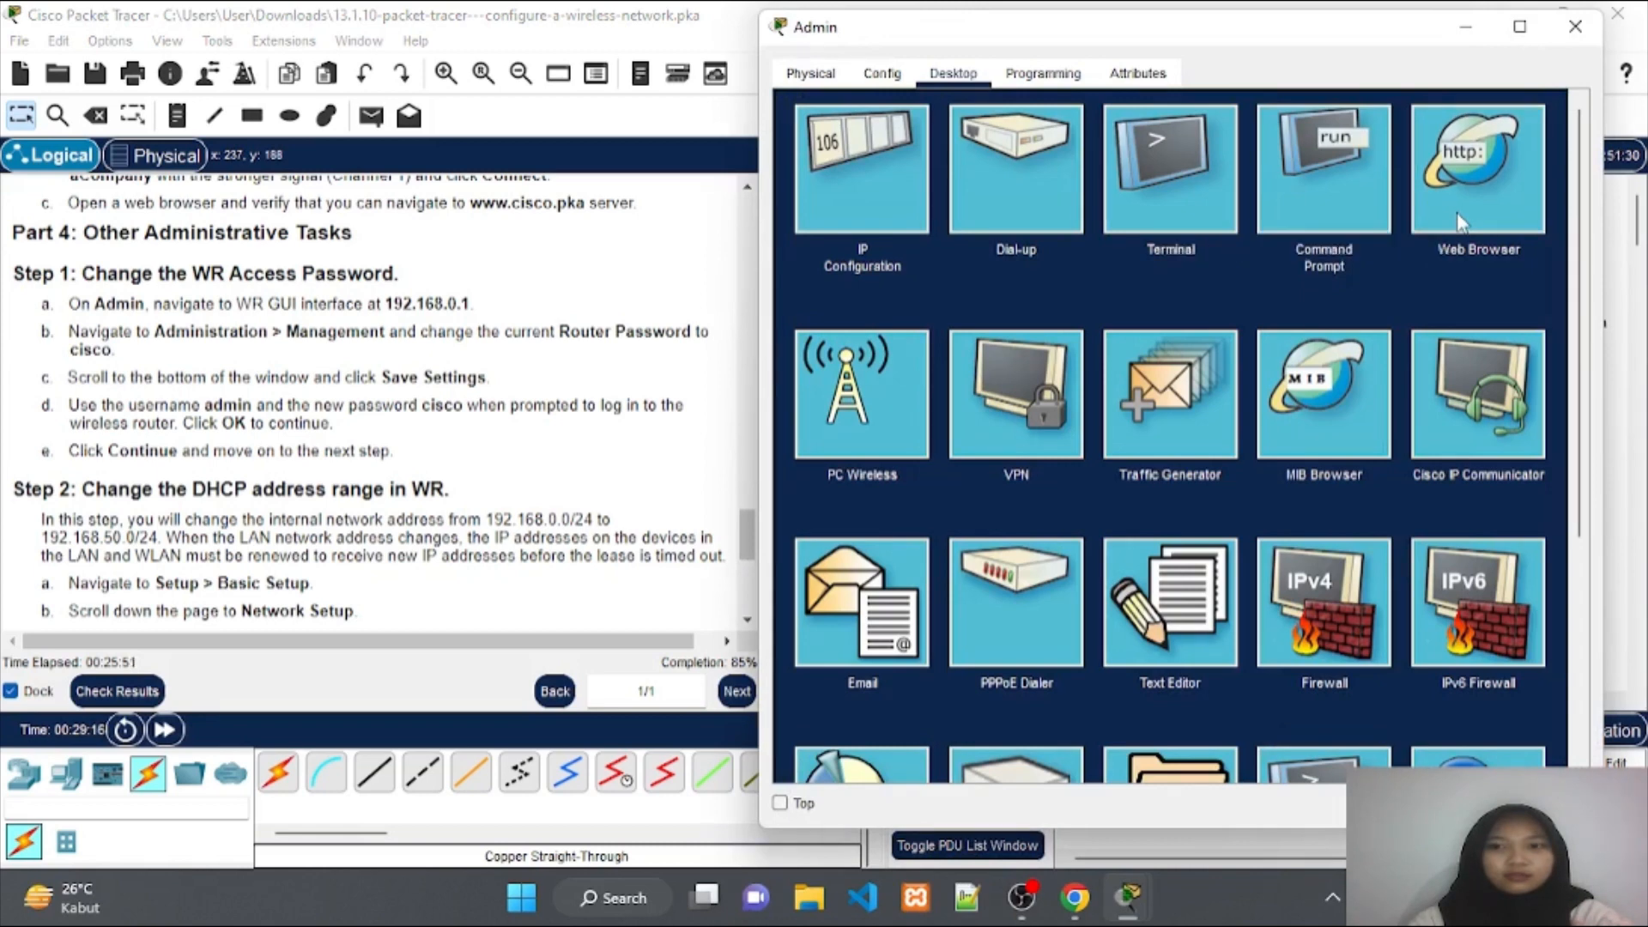
left_click(1435, 206)
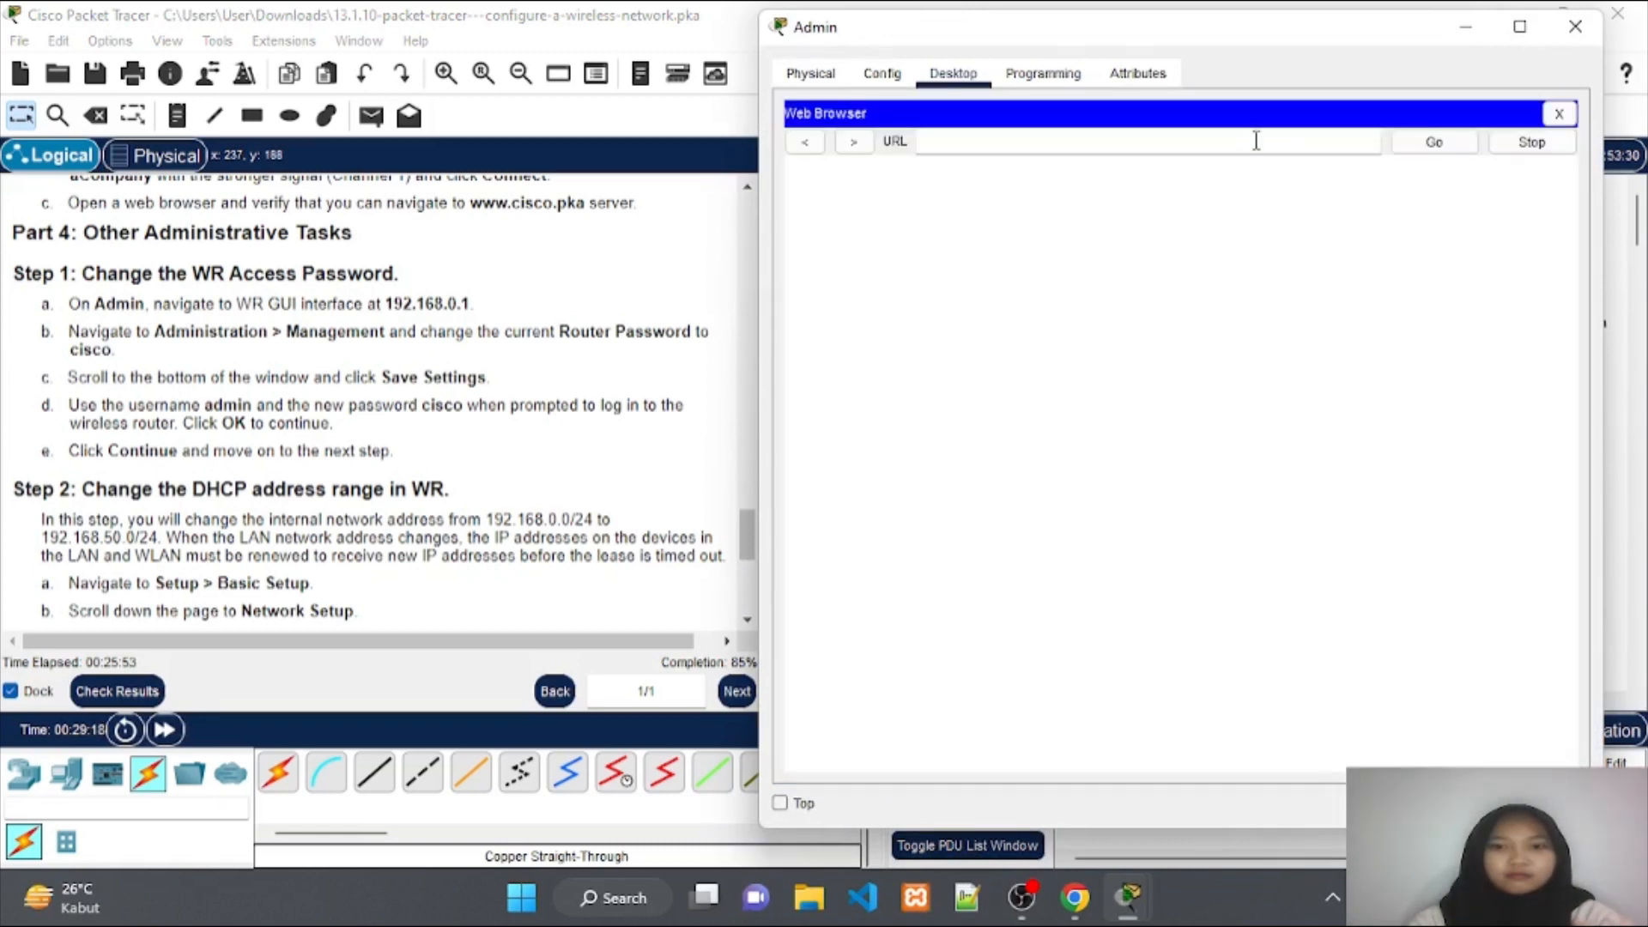
type("19")
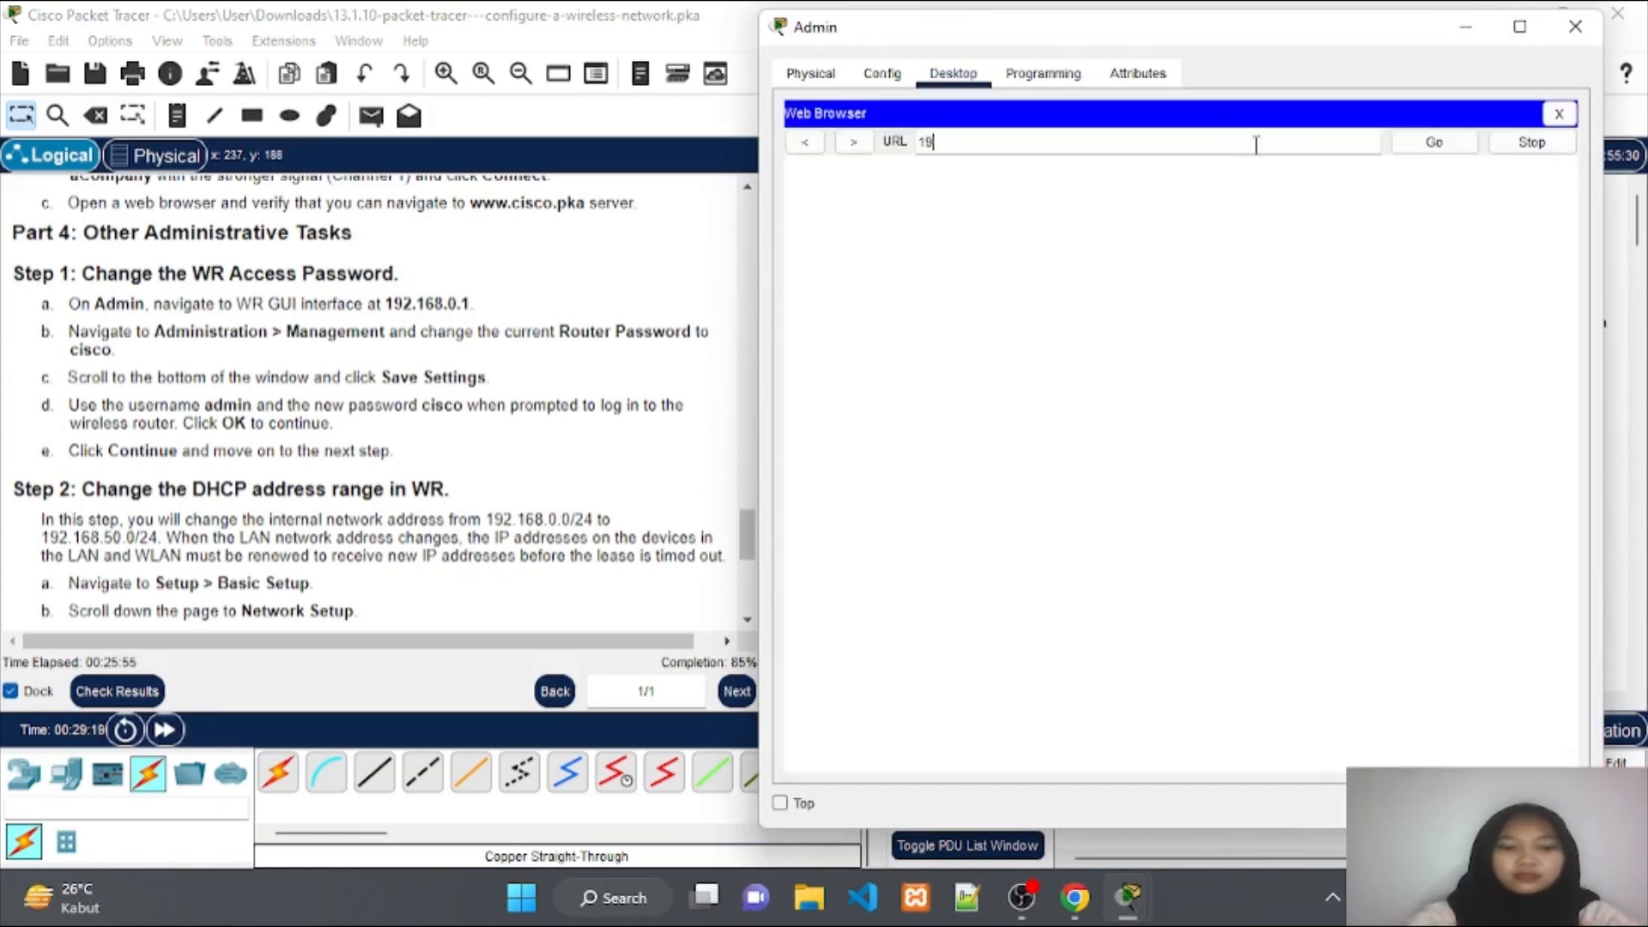
type("2.168.")
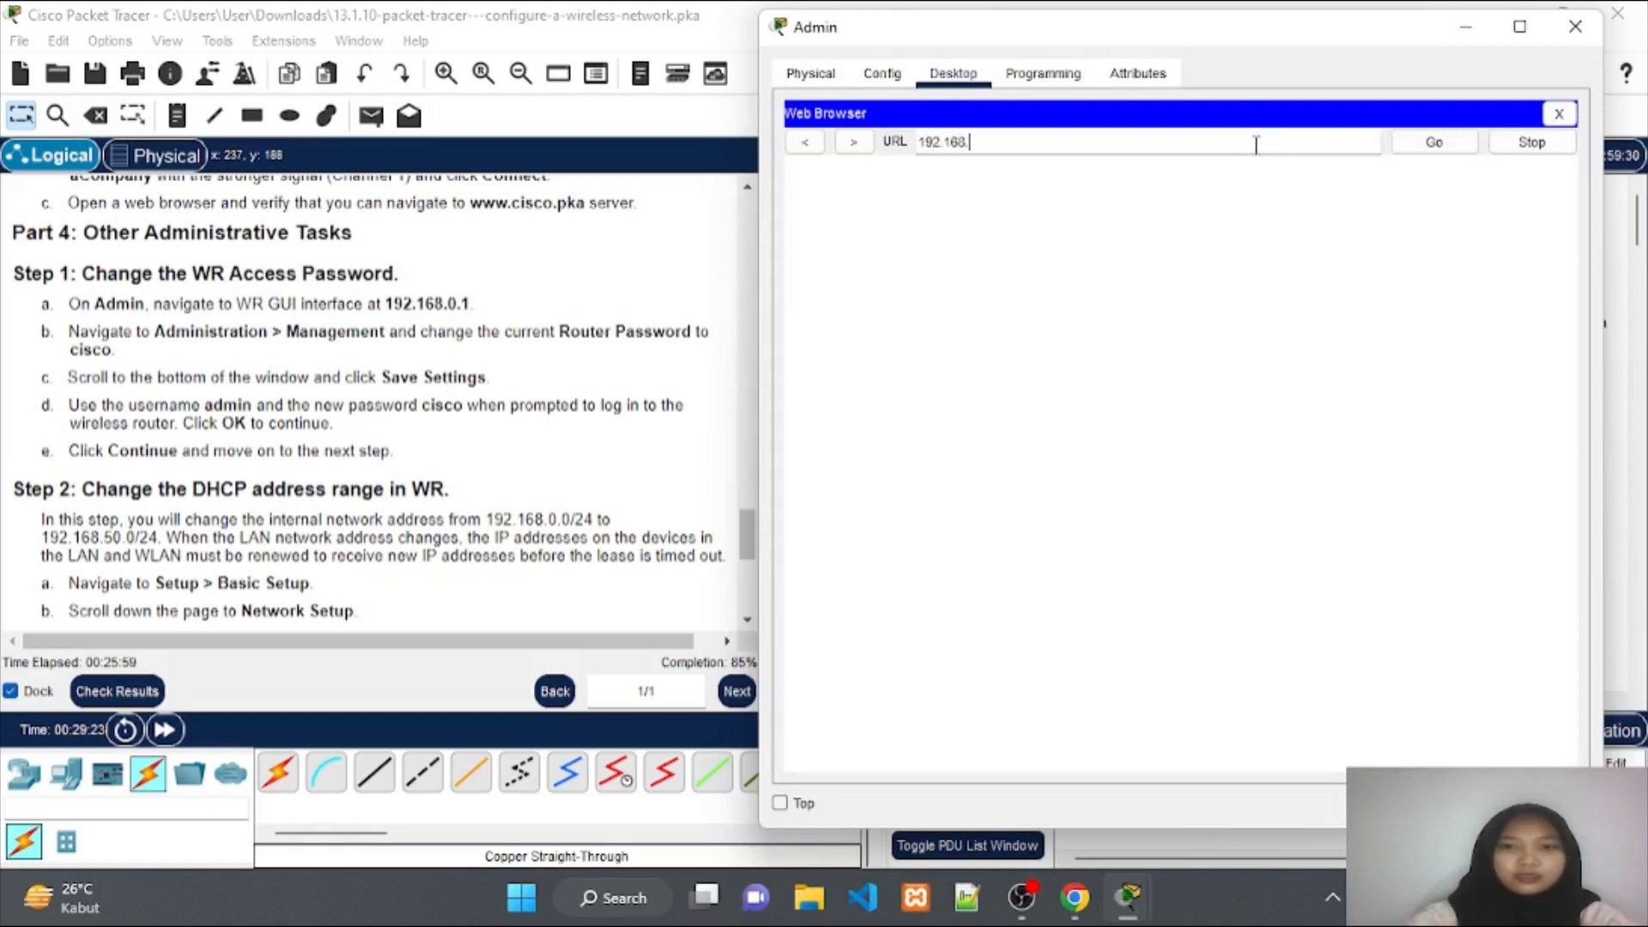
type("0.1")
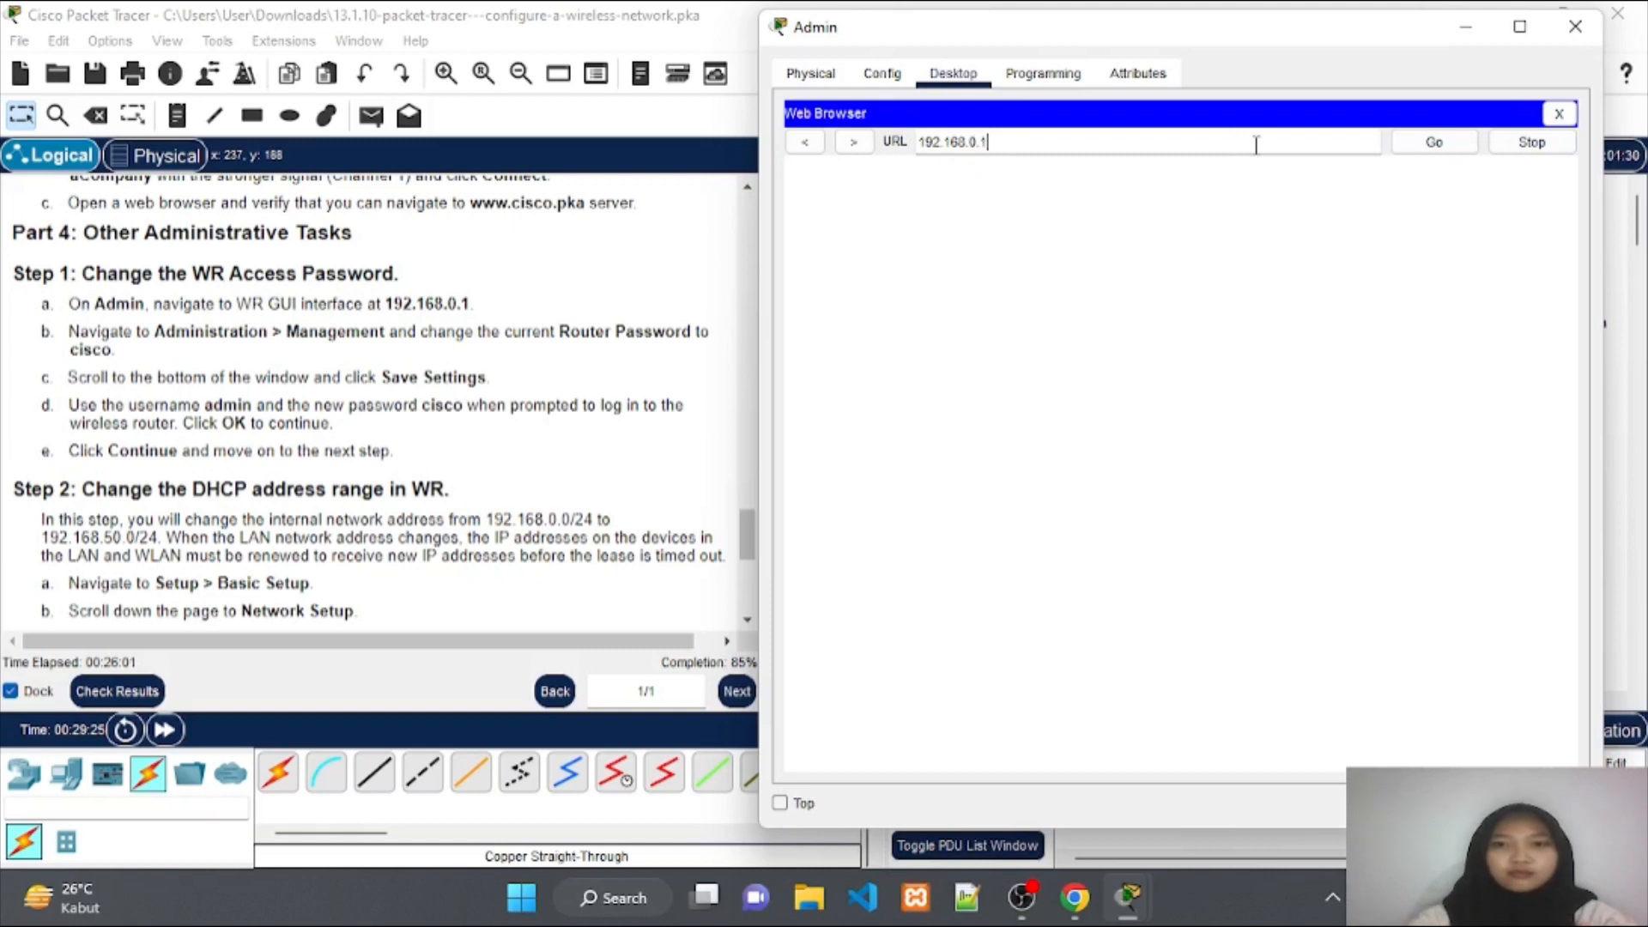
left_click(1412, 146)
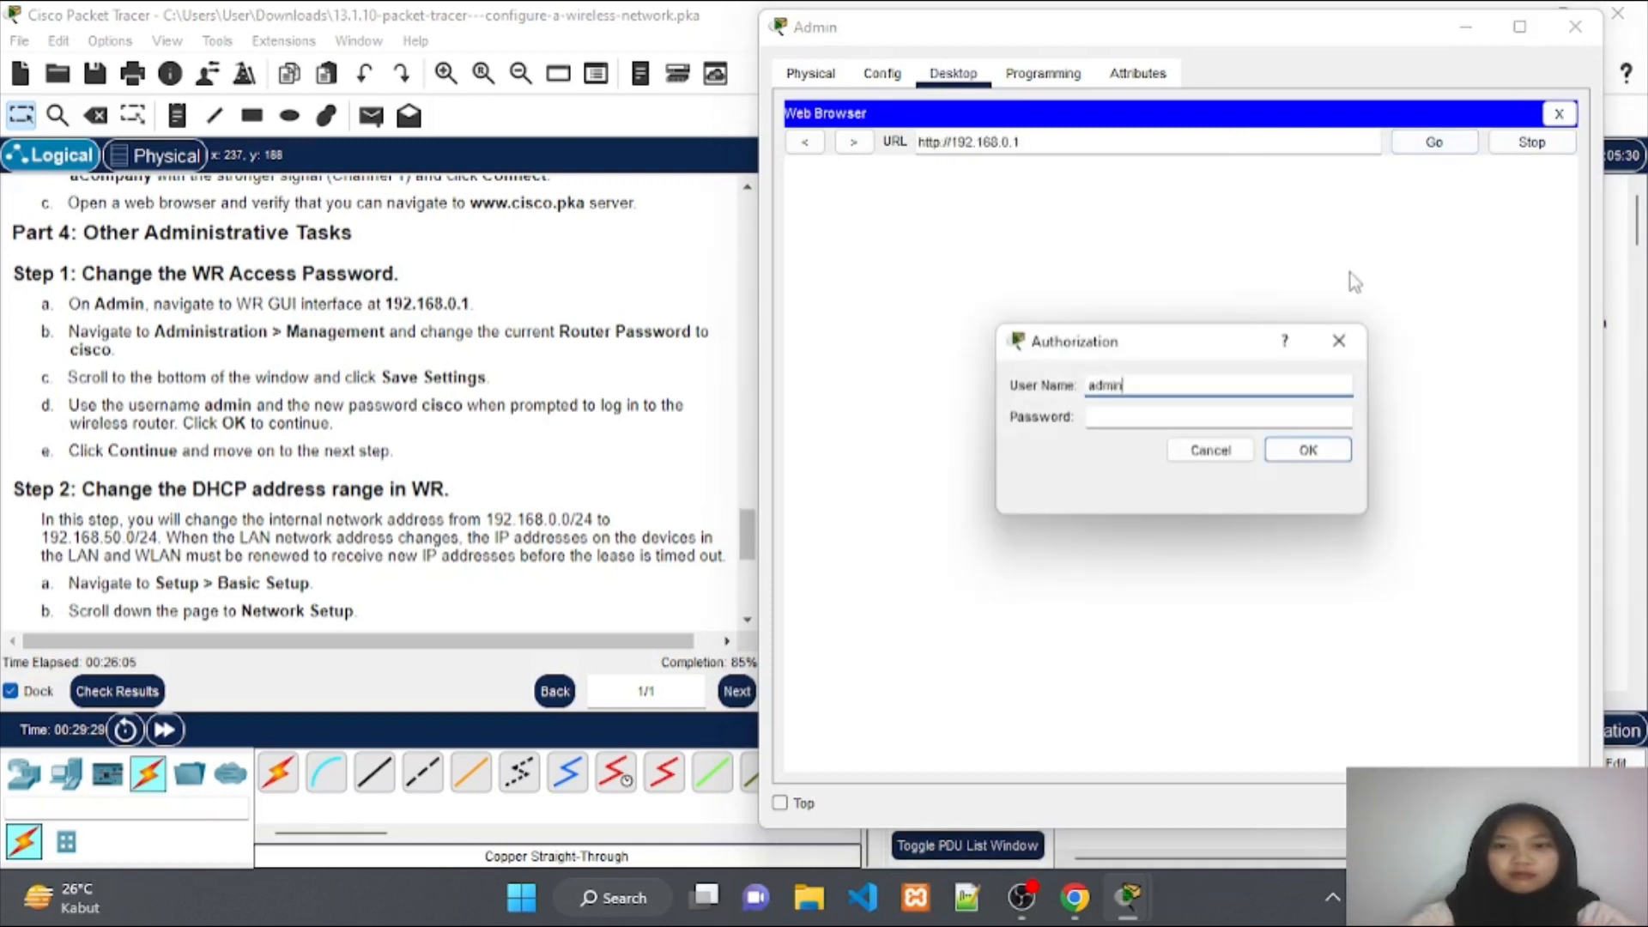
Sign in as admin with the new router password and scroll to Network Setup.
type("admin")
left_click(1310, 415)
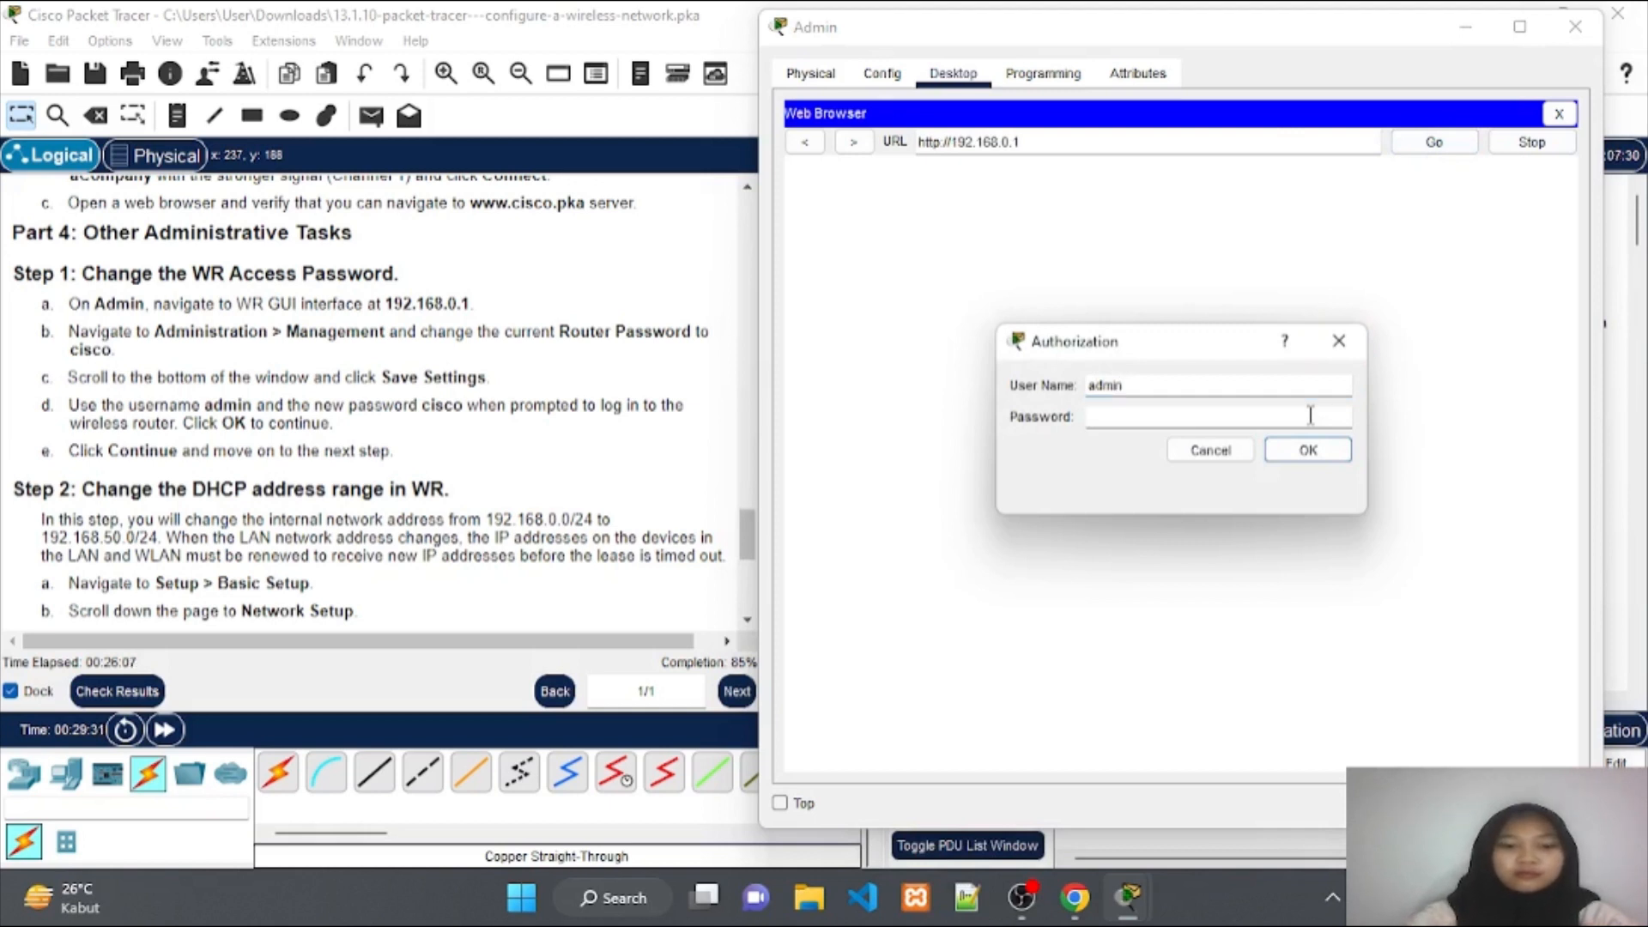
type("cisco")
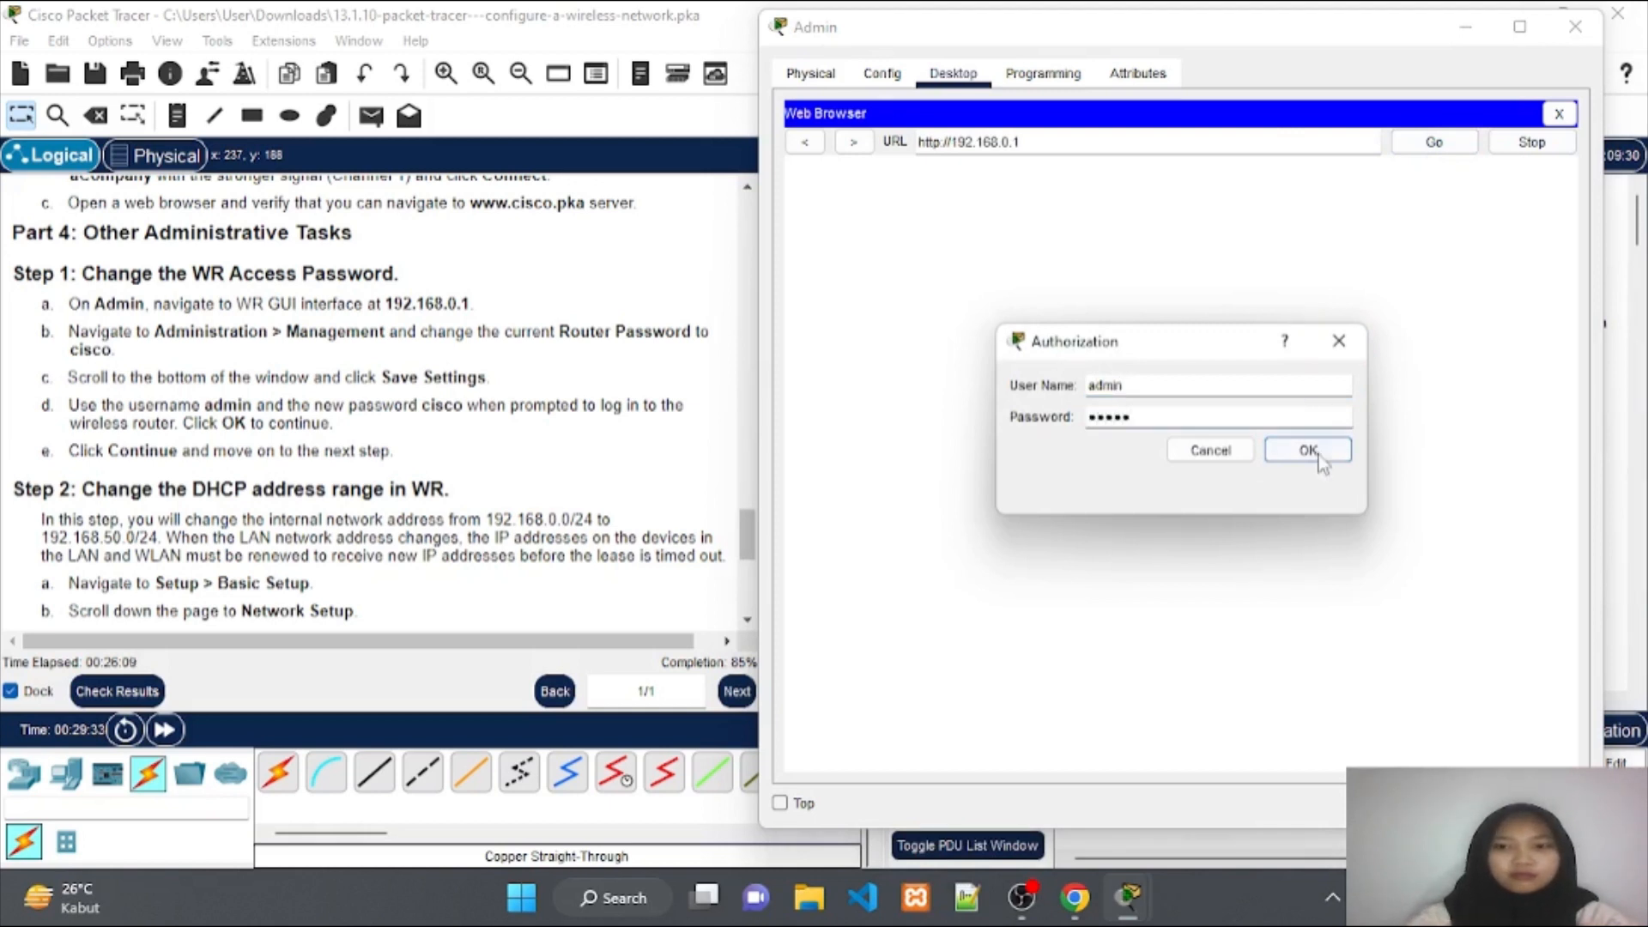
left_click(1317, 454)
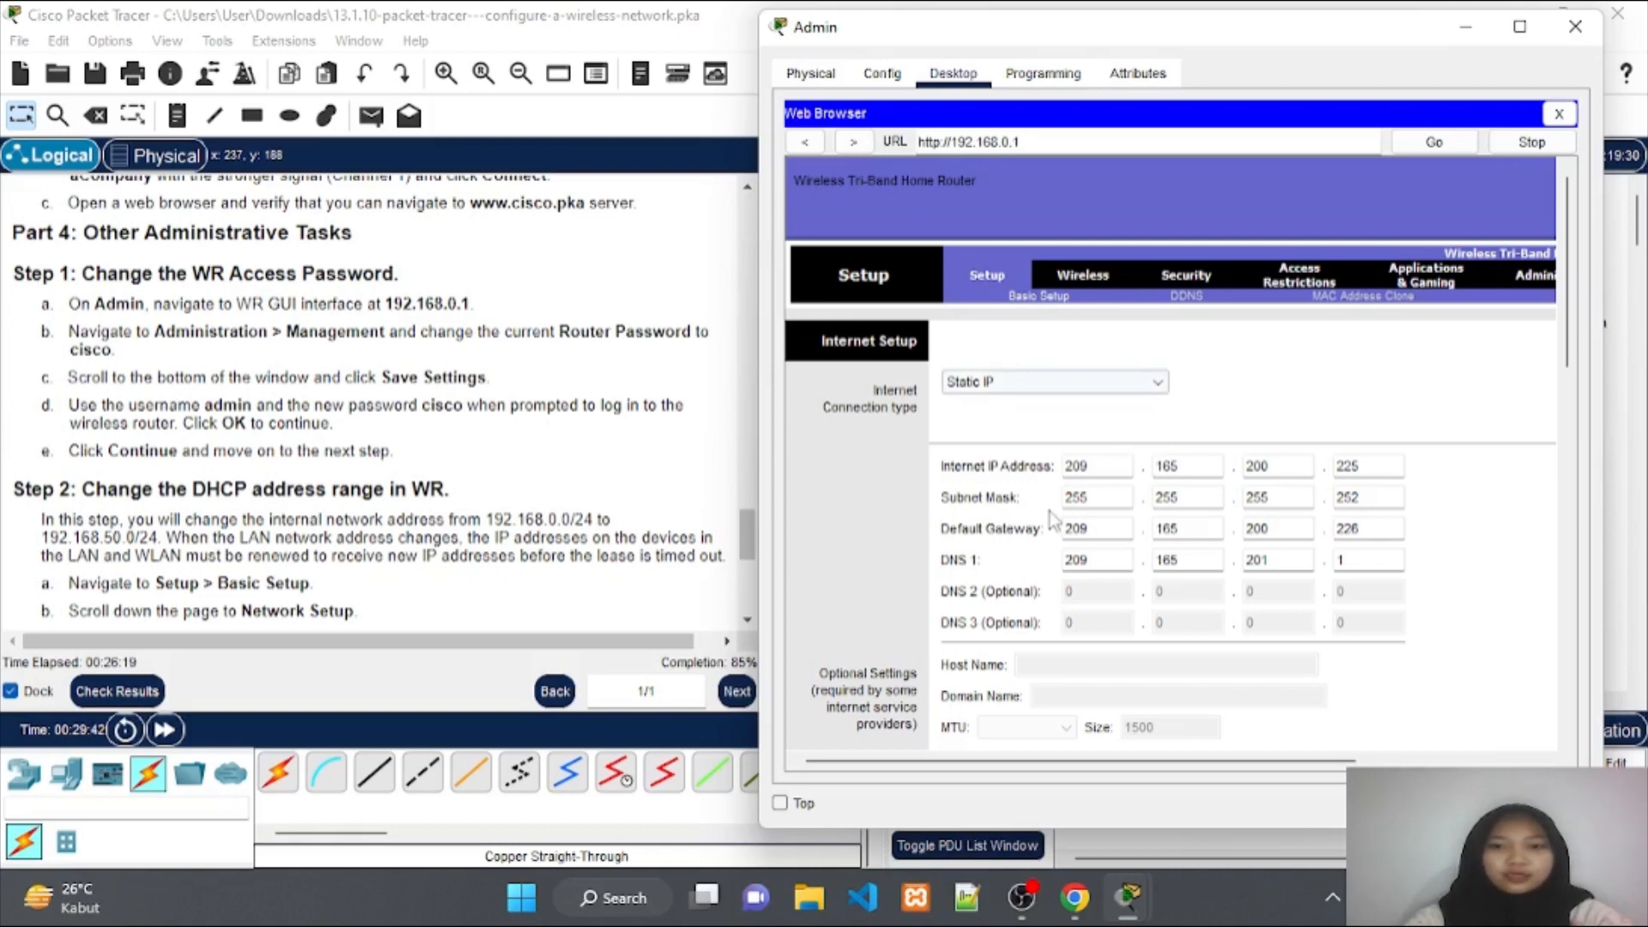
scroll(1051, 524, "down", 5)
scroll(1048, 527, "down", 3)
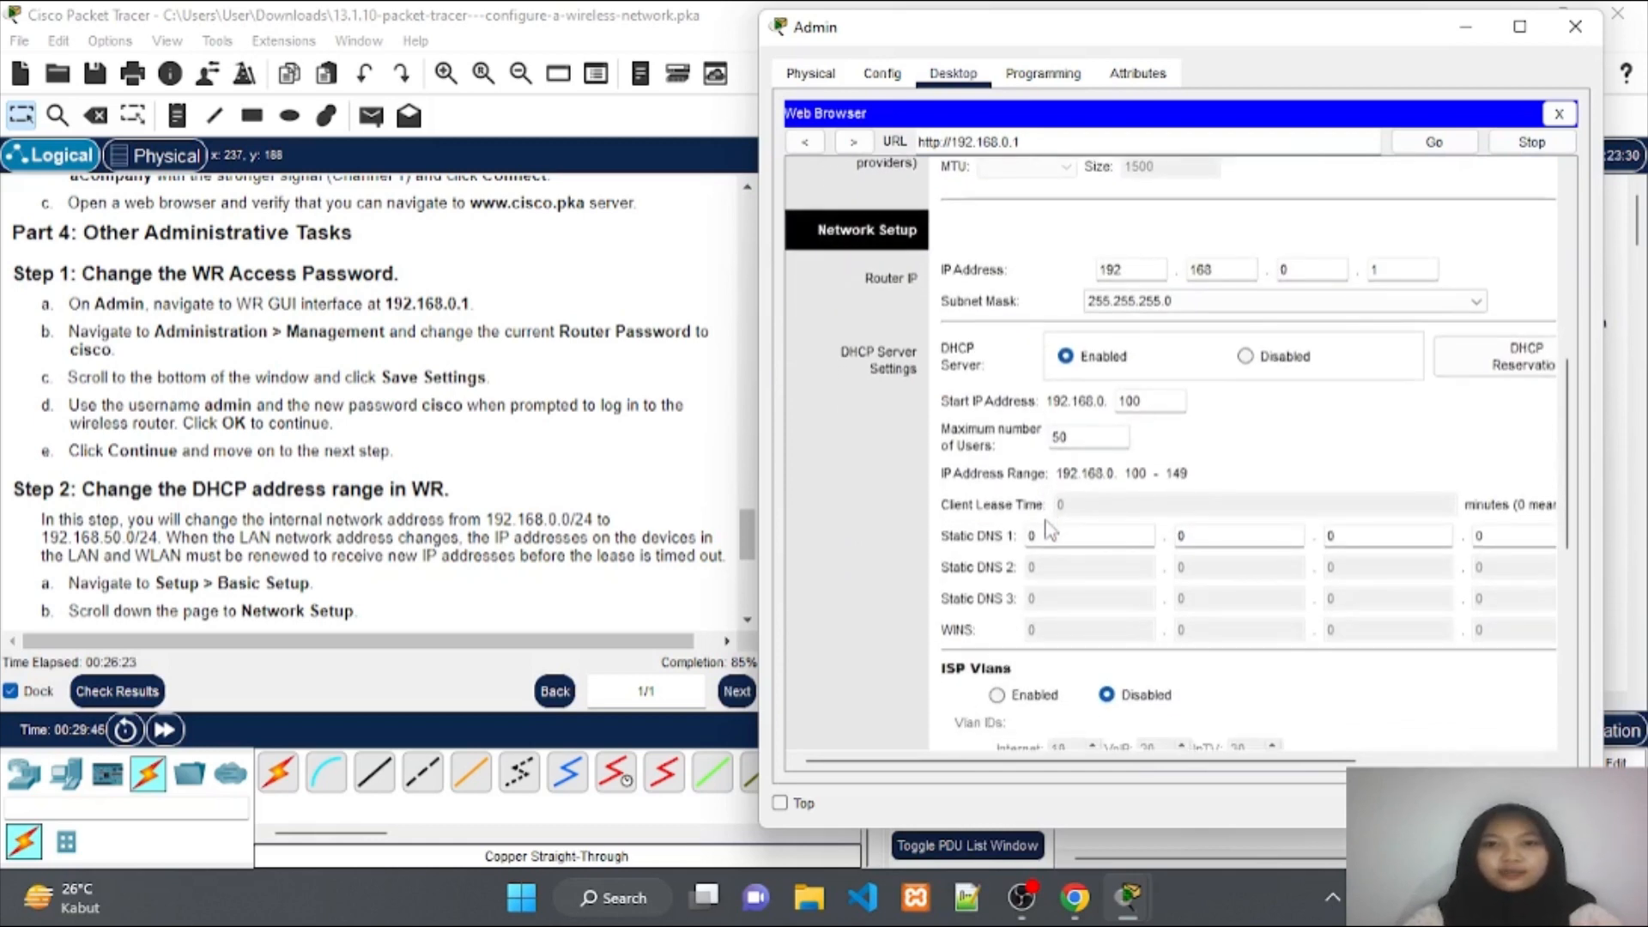
Enter 209.165.201.1 as WR's Static DNS 1 address.
scroll(277, 480, "down", 3)
scroll(278, 480, "down", 4)
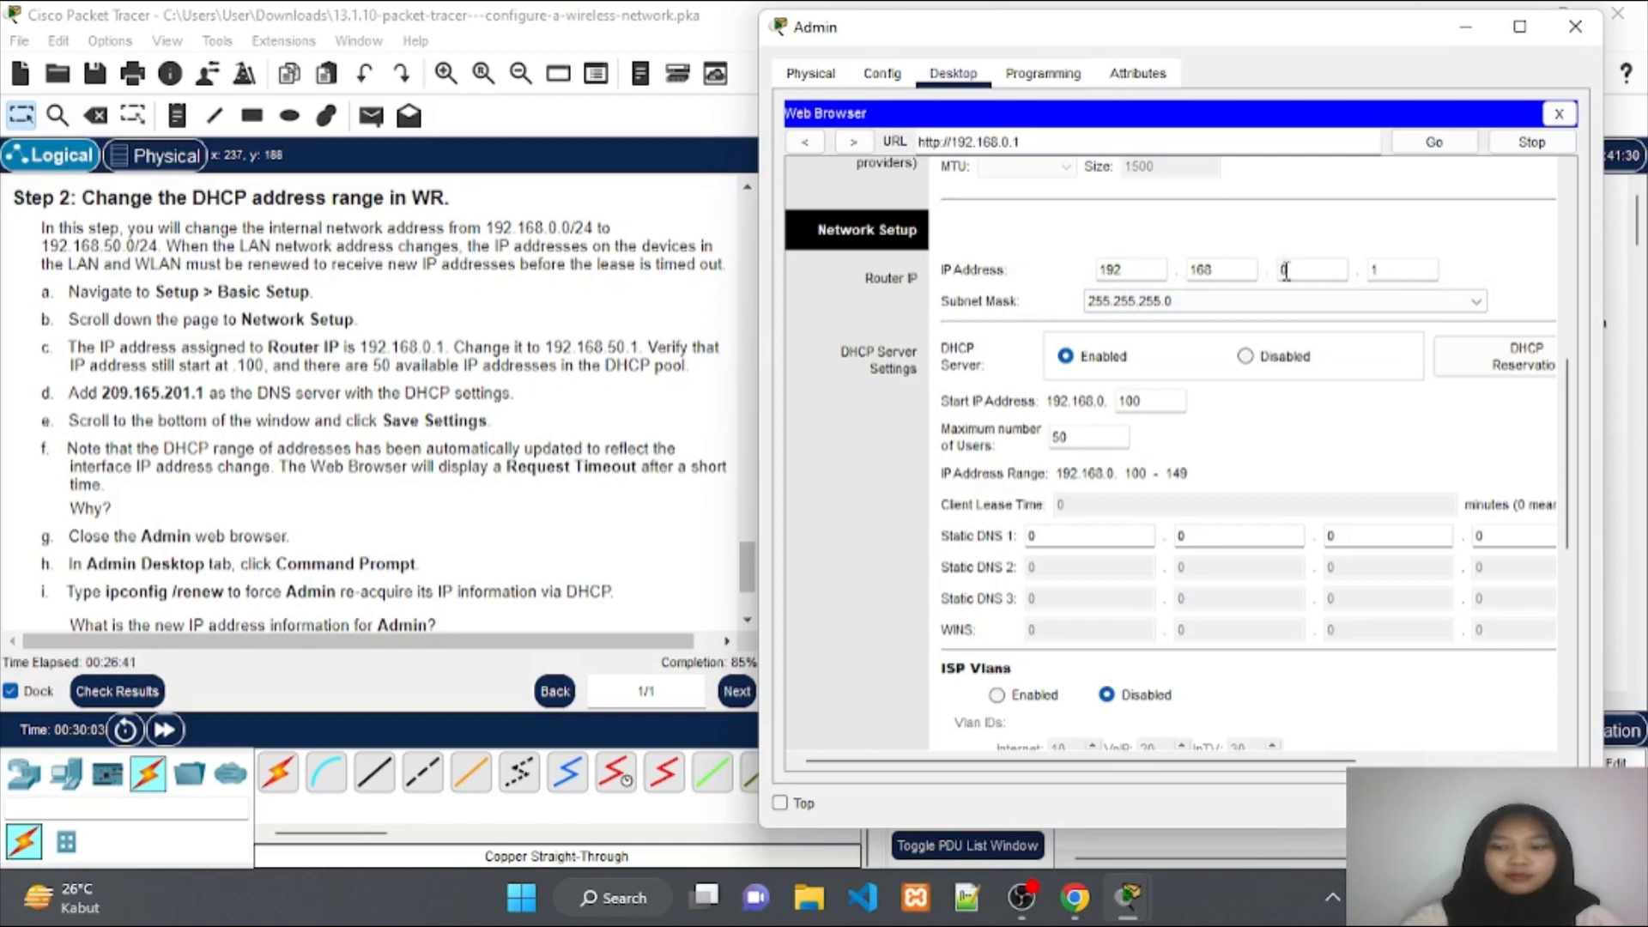
left_click(1288, 270)
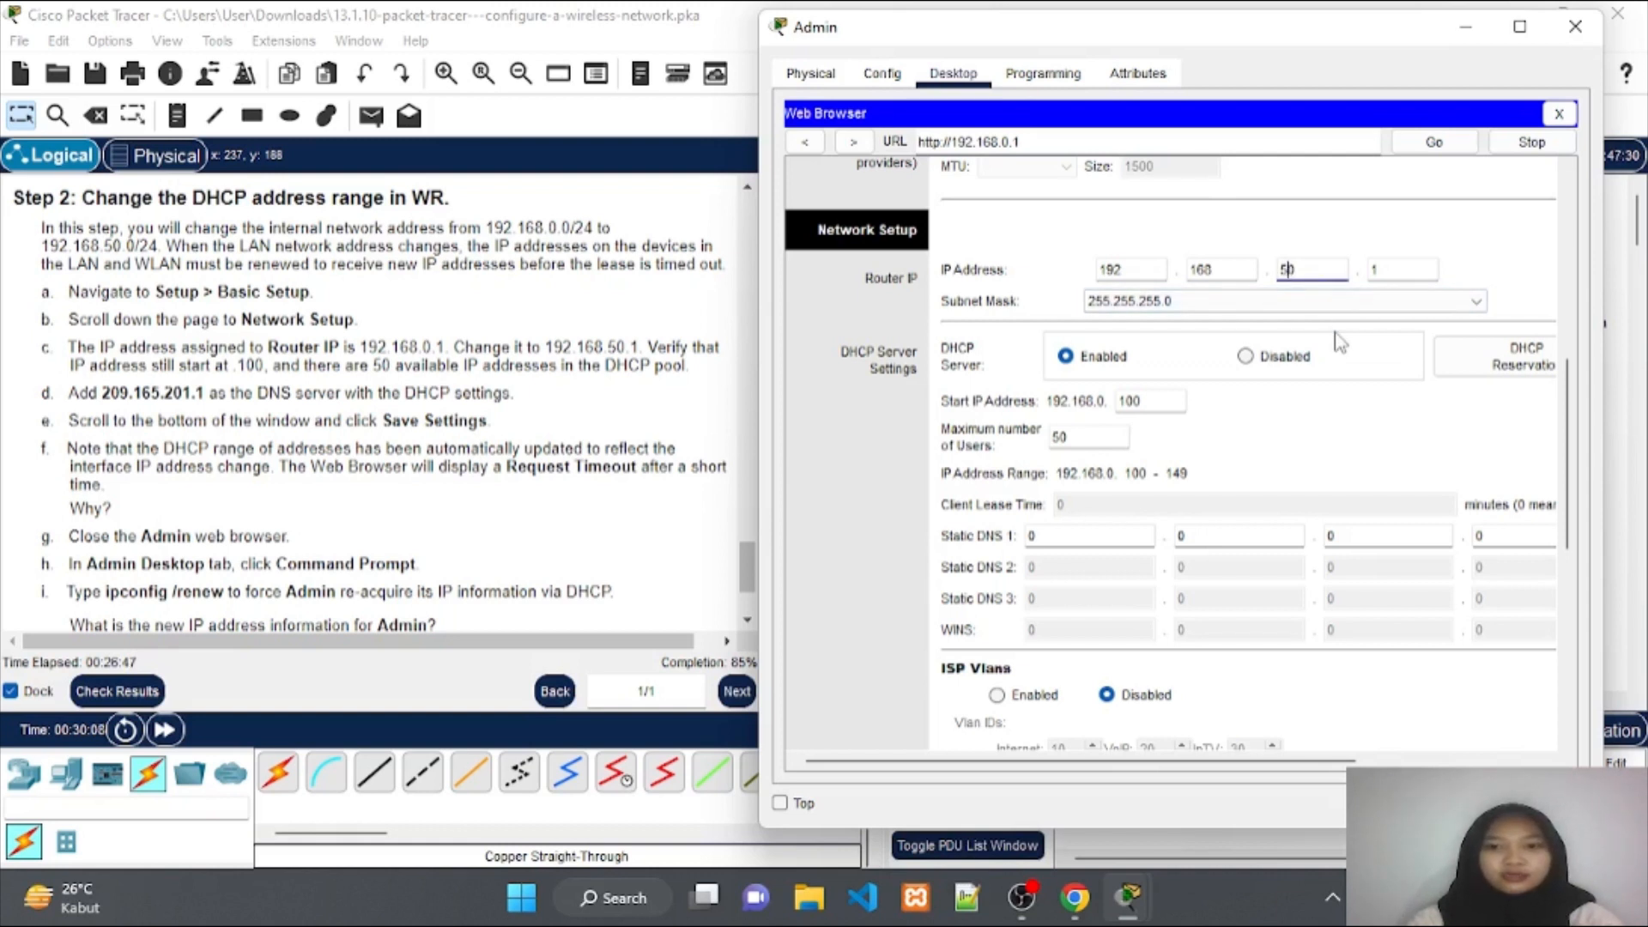
left_click(1066, 536)
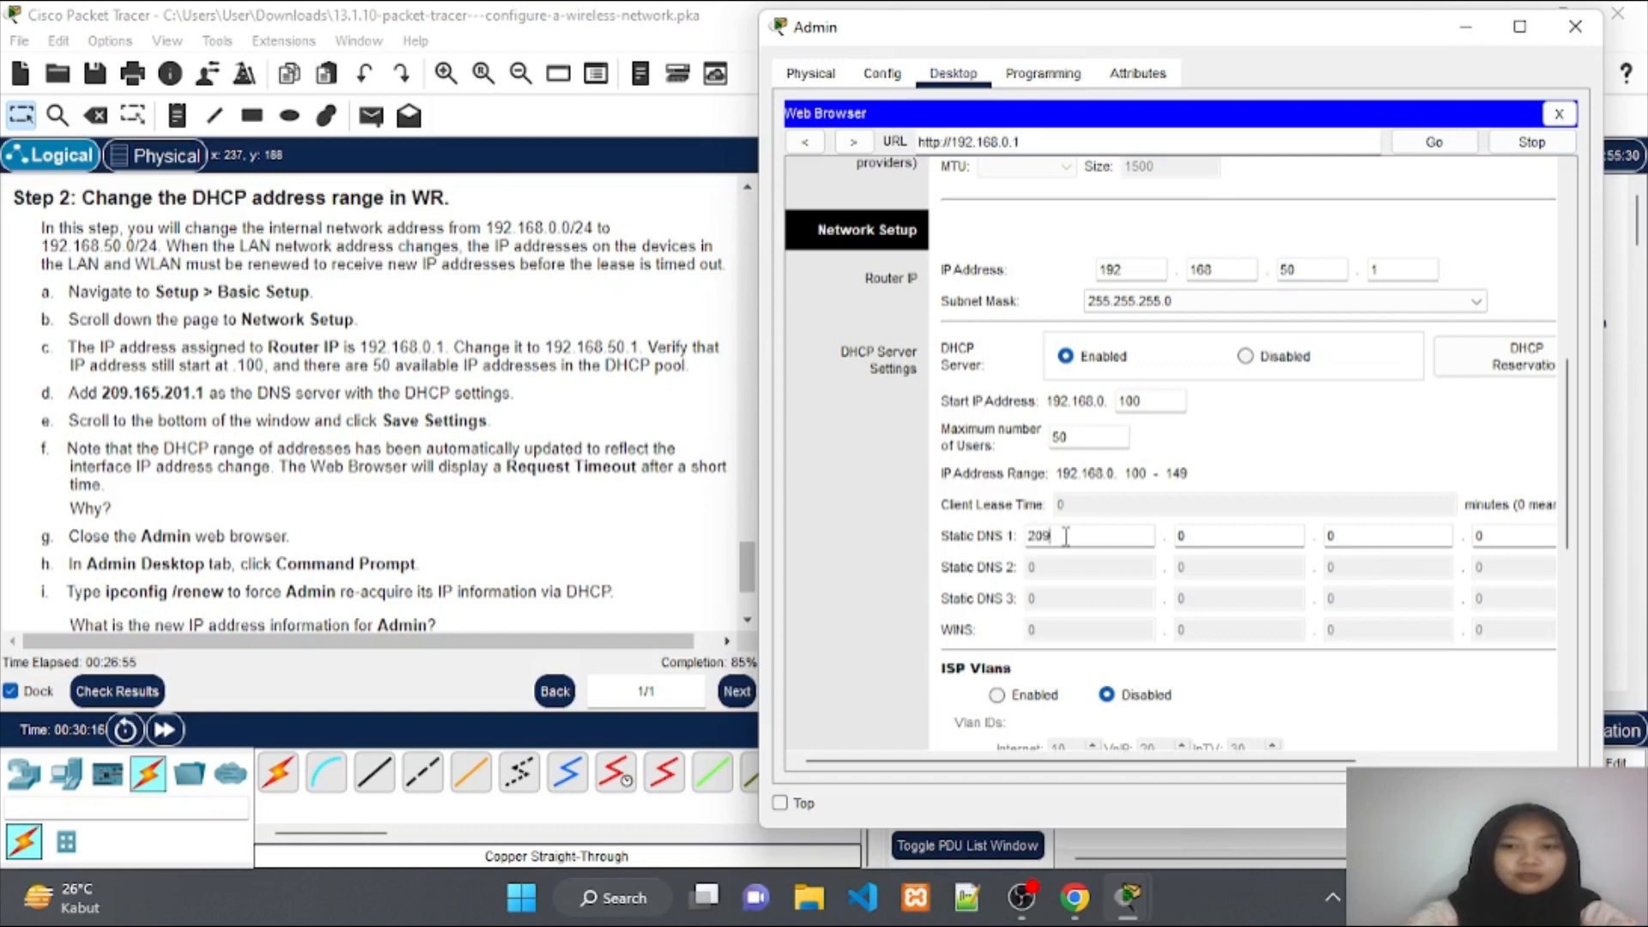
type("209")
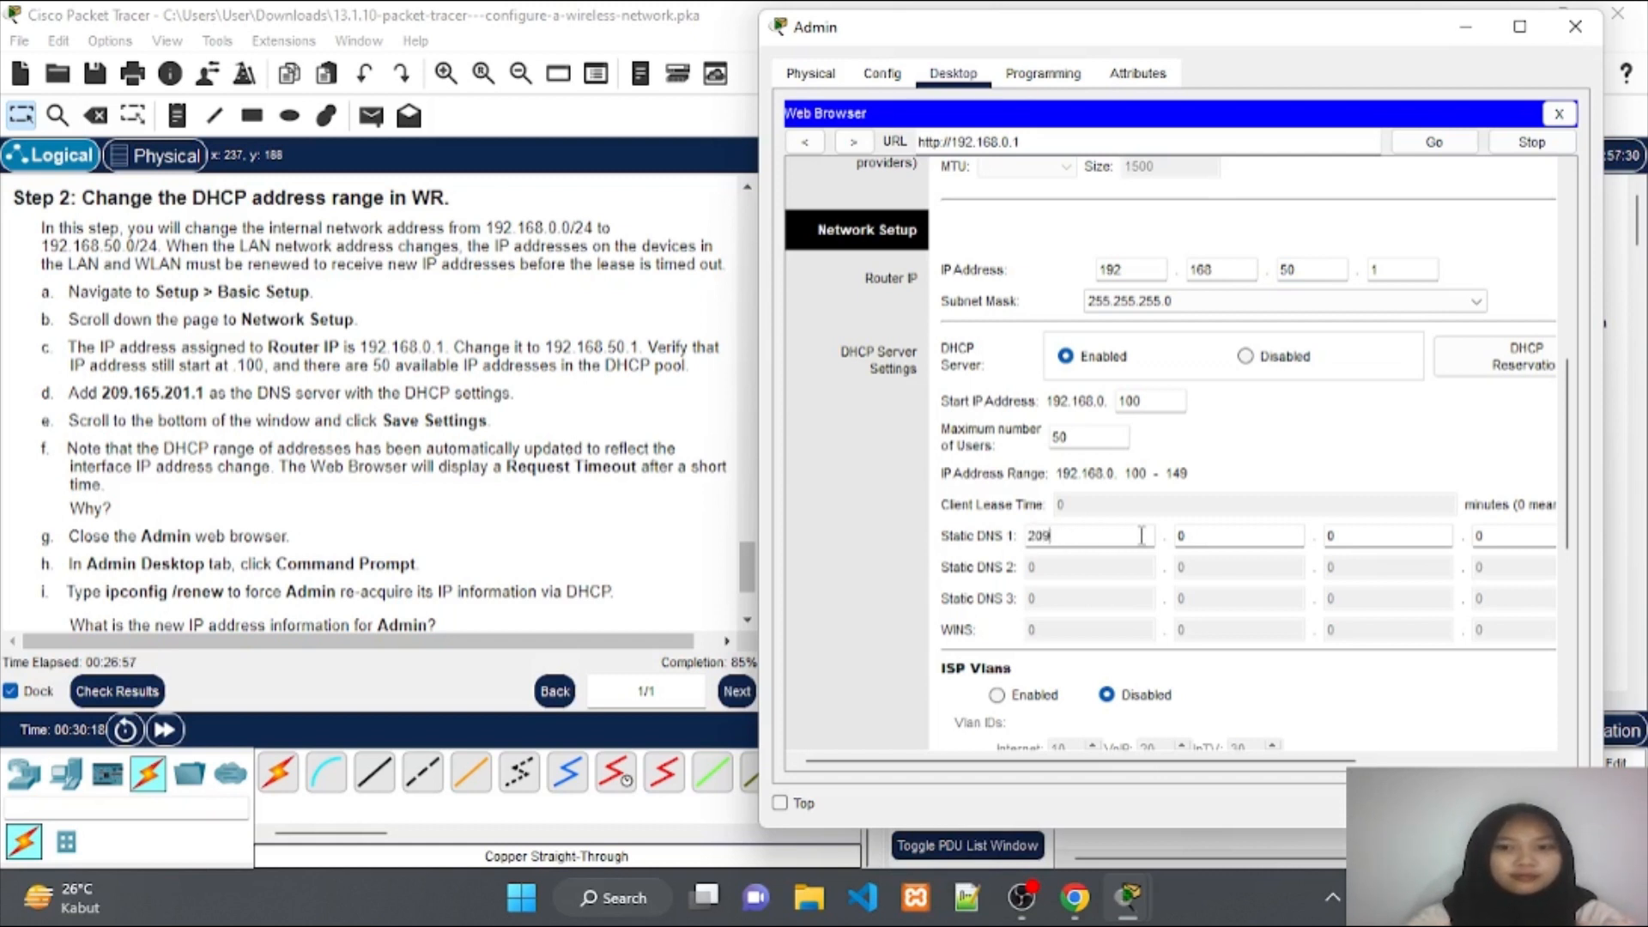
left_click(1198, 535)
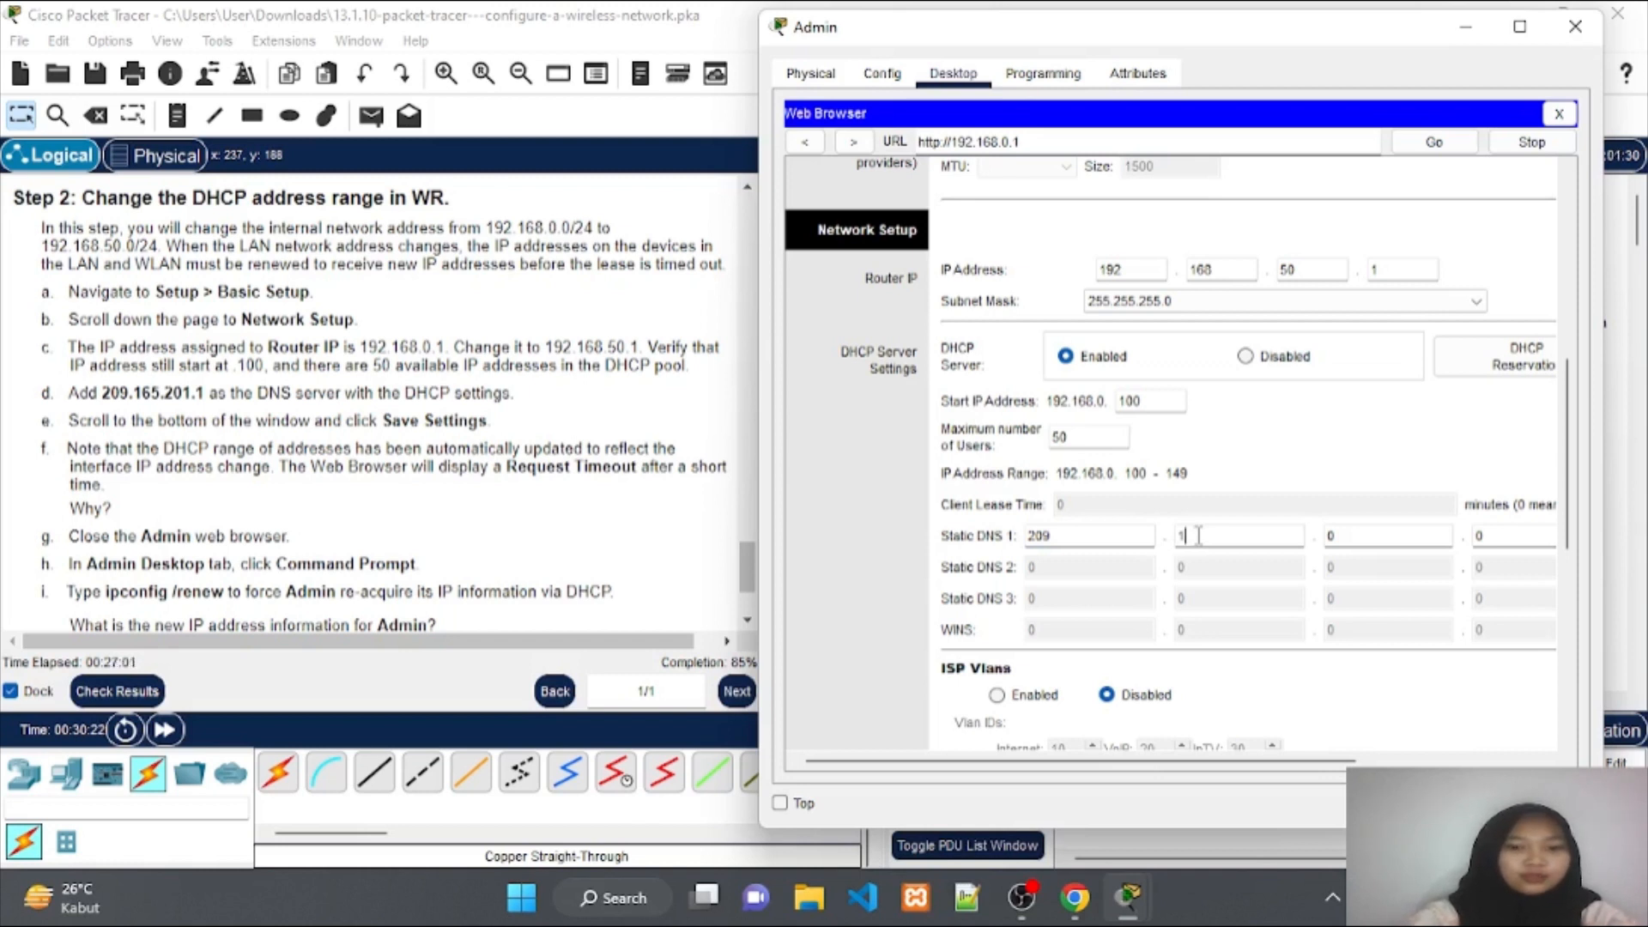
left_click(1364, 538)
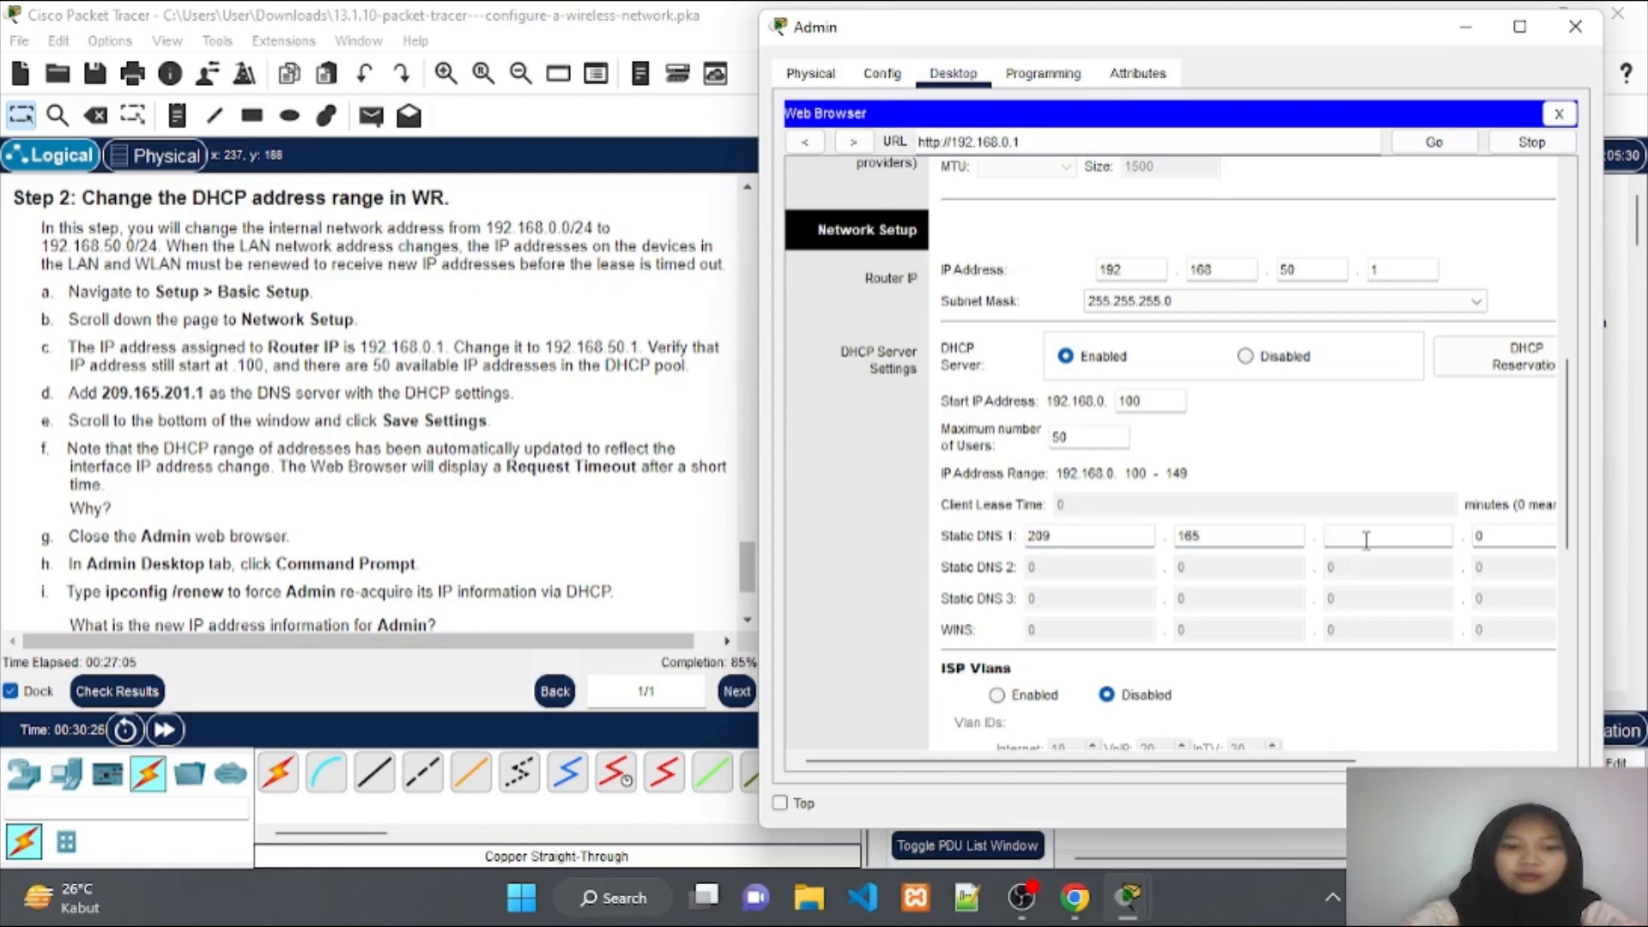
type("201")
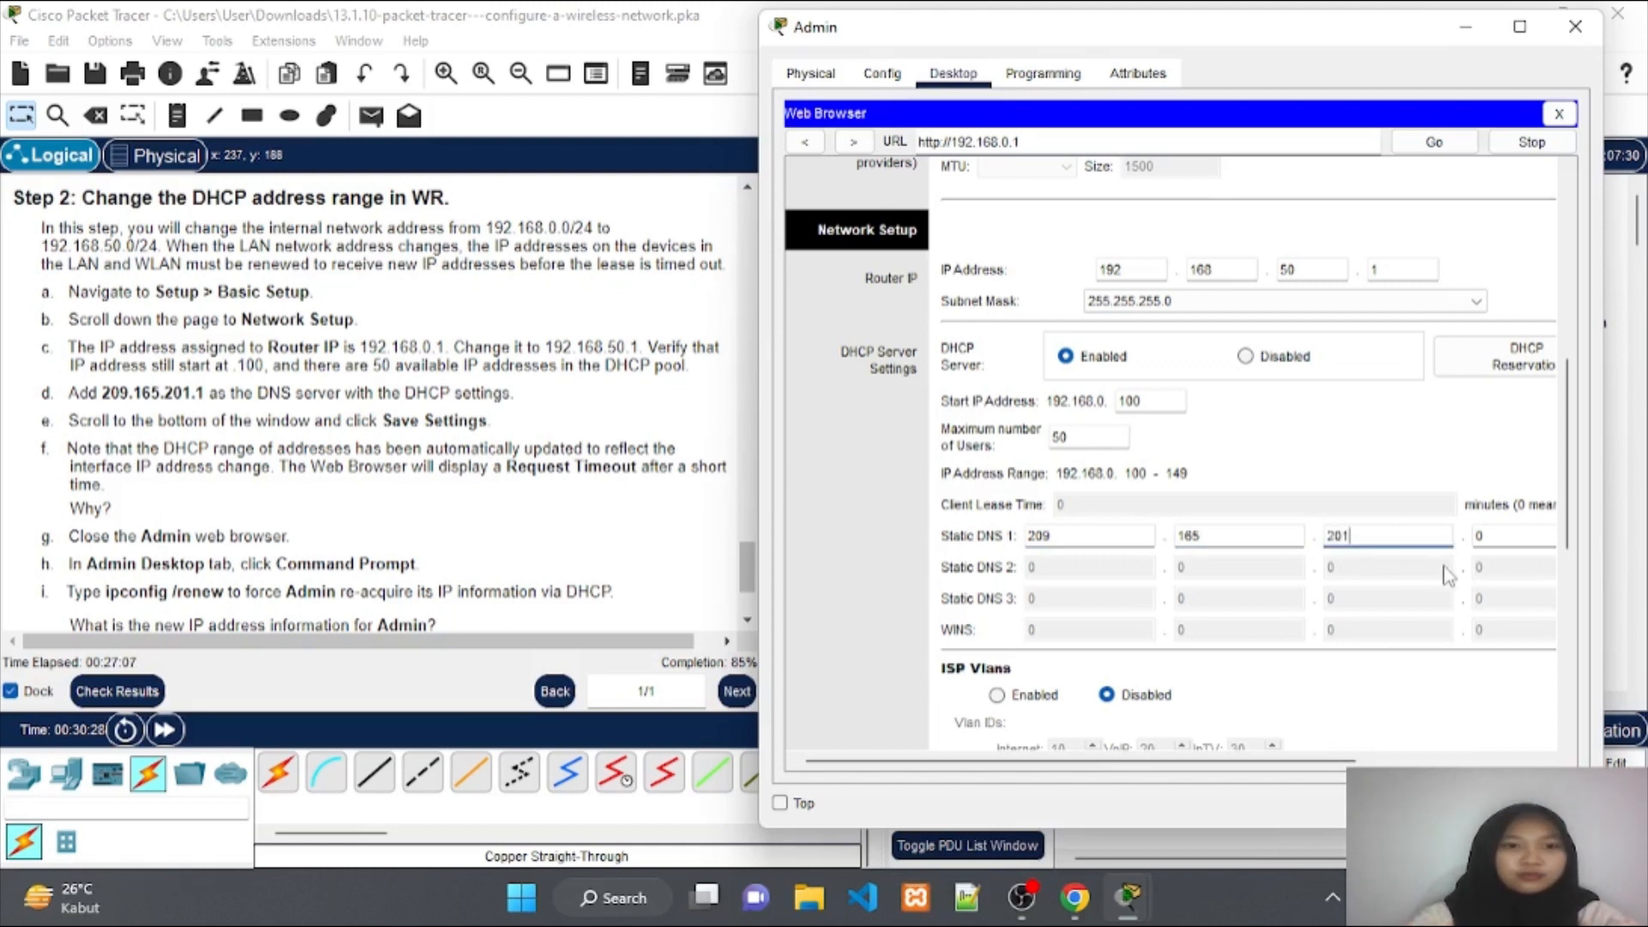
left_click(1507, 533)
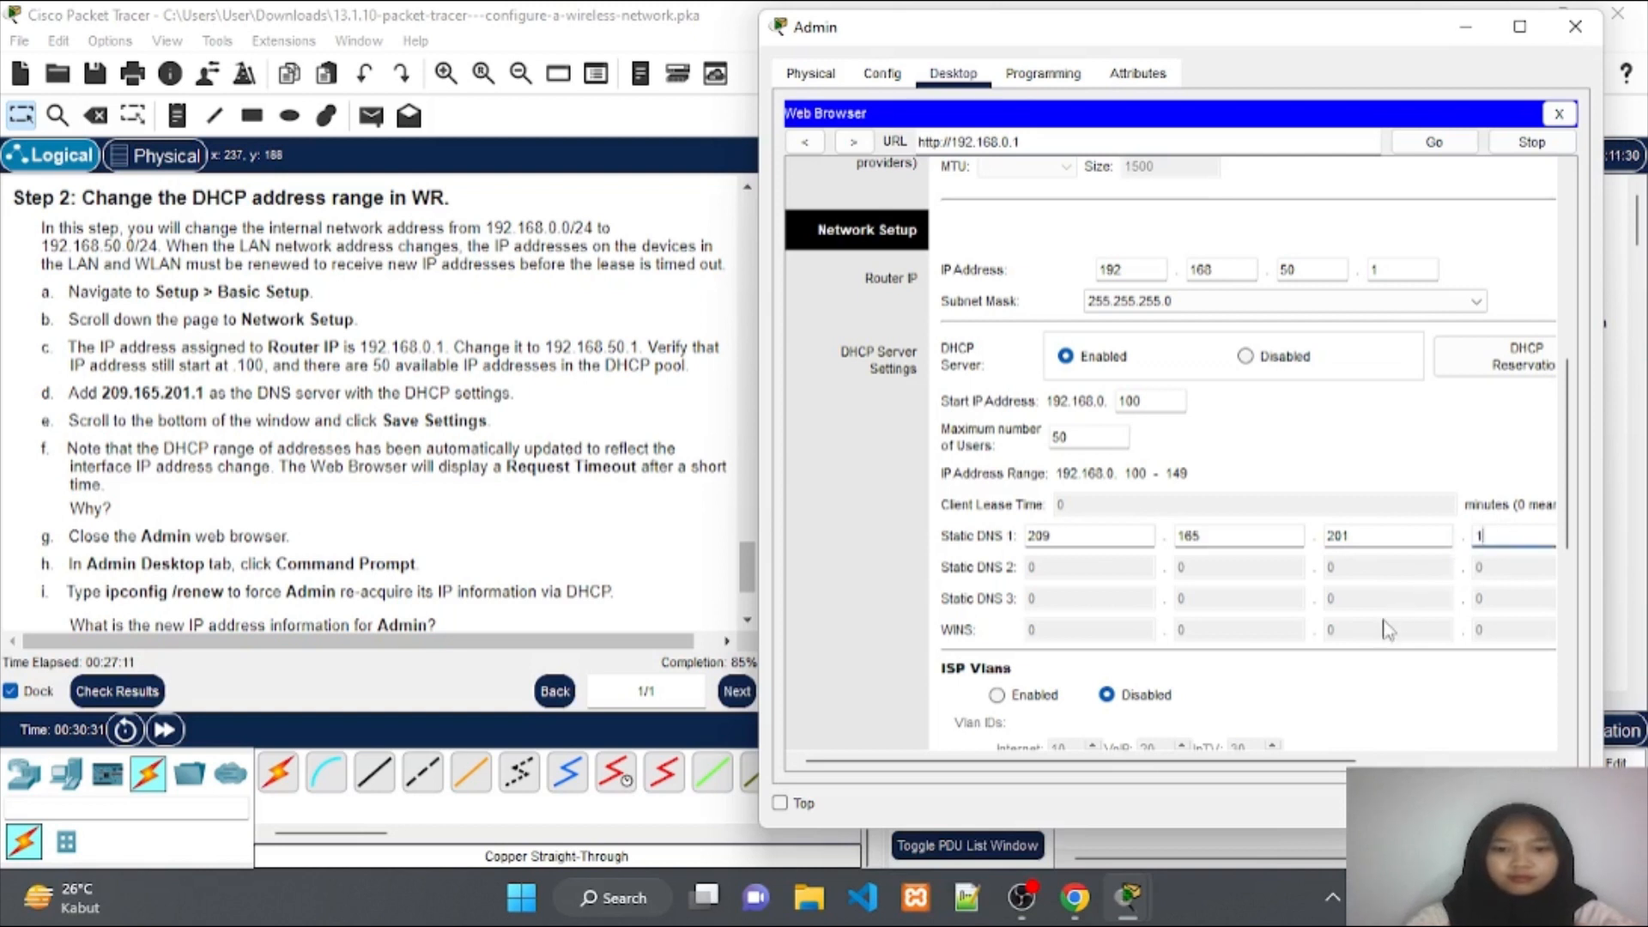
Save WR's router settings and close Admin's web browser.
scroll(1383, 631, "down", 5)
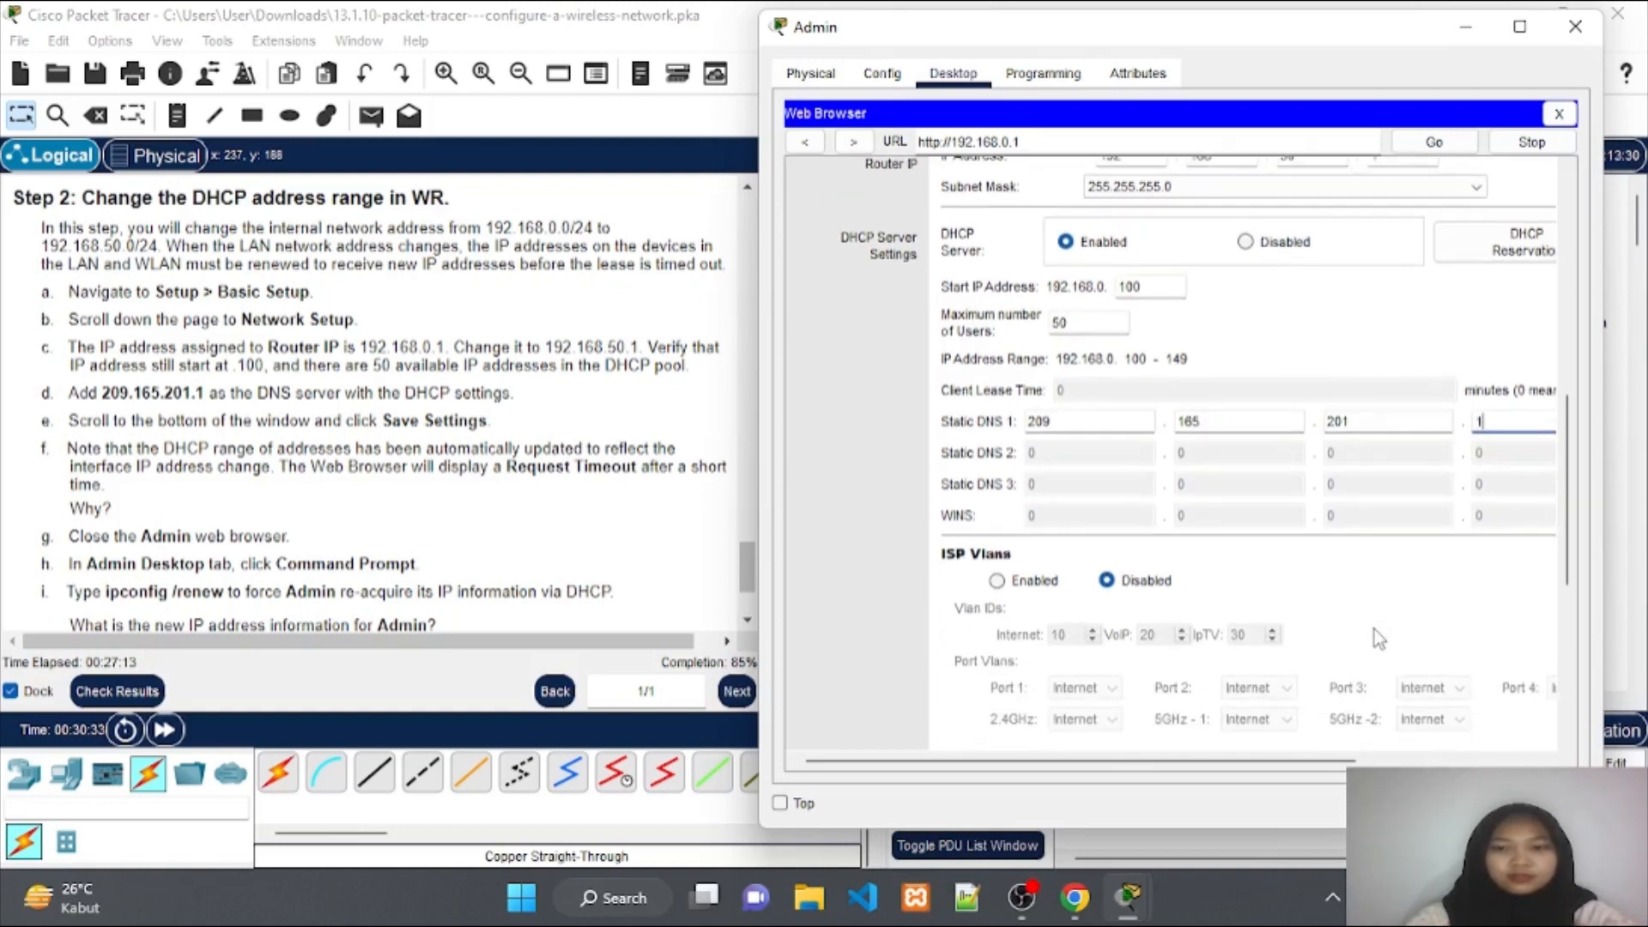
scroll(1373, 634, "down", 10)
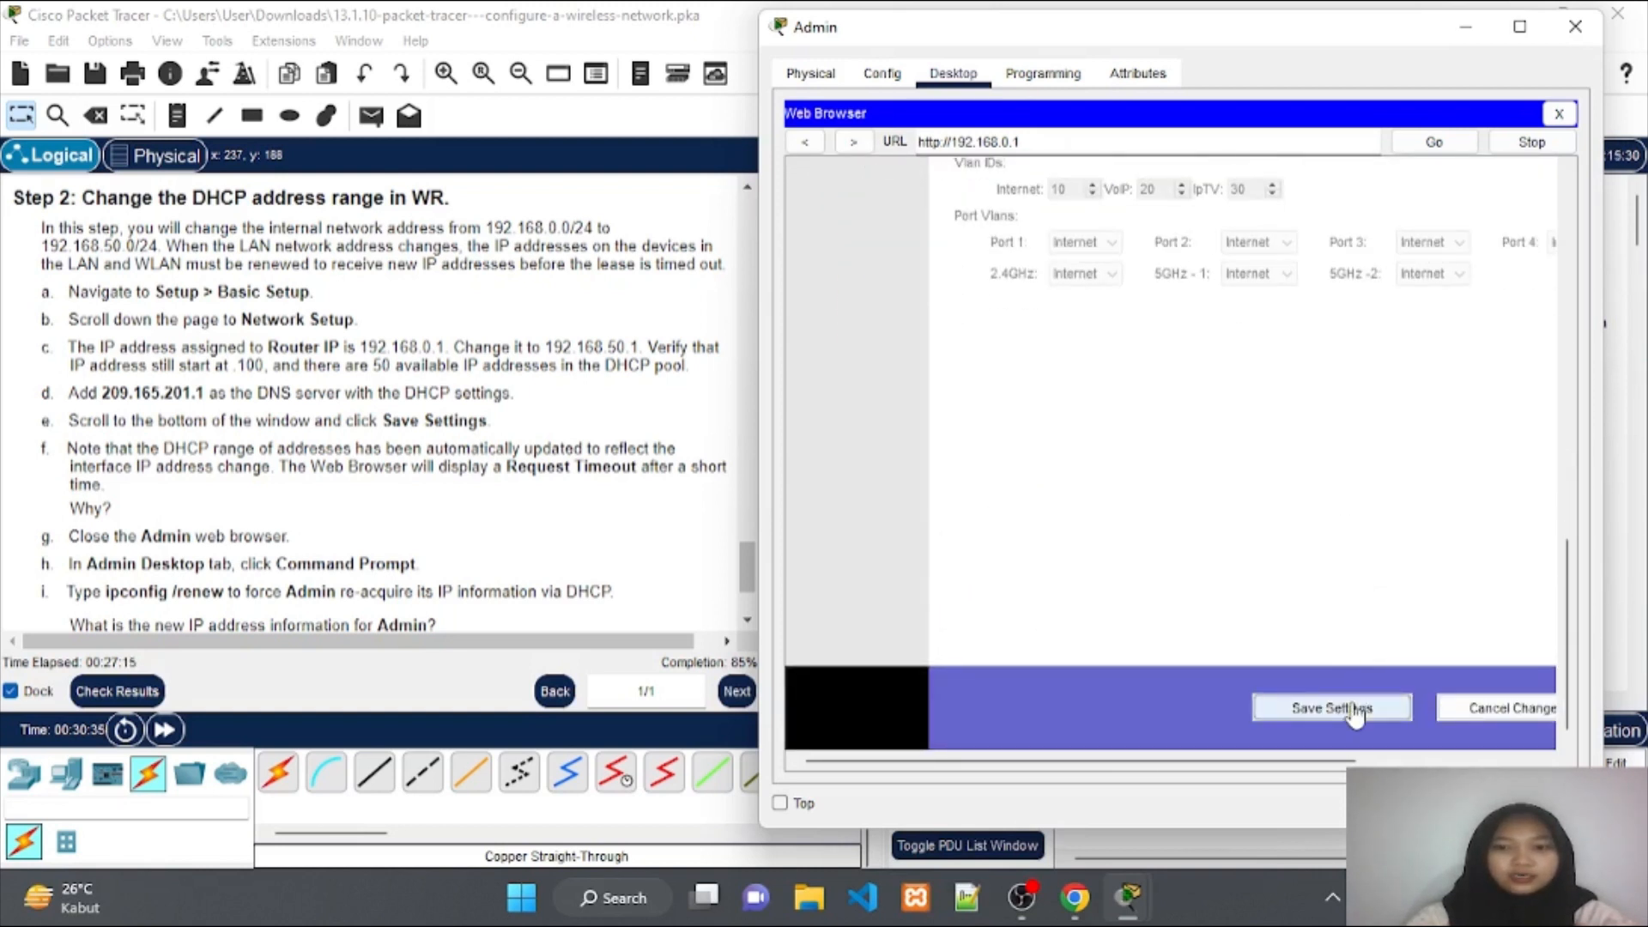
left_click(1353, 710)
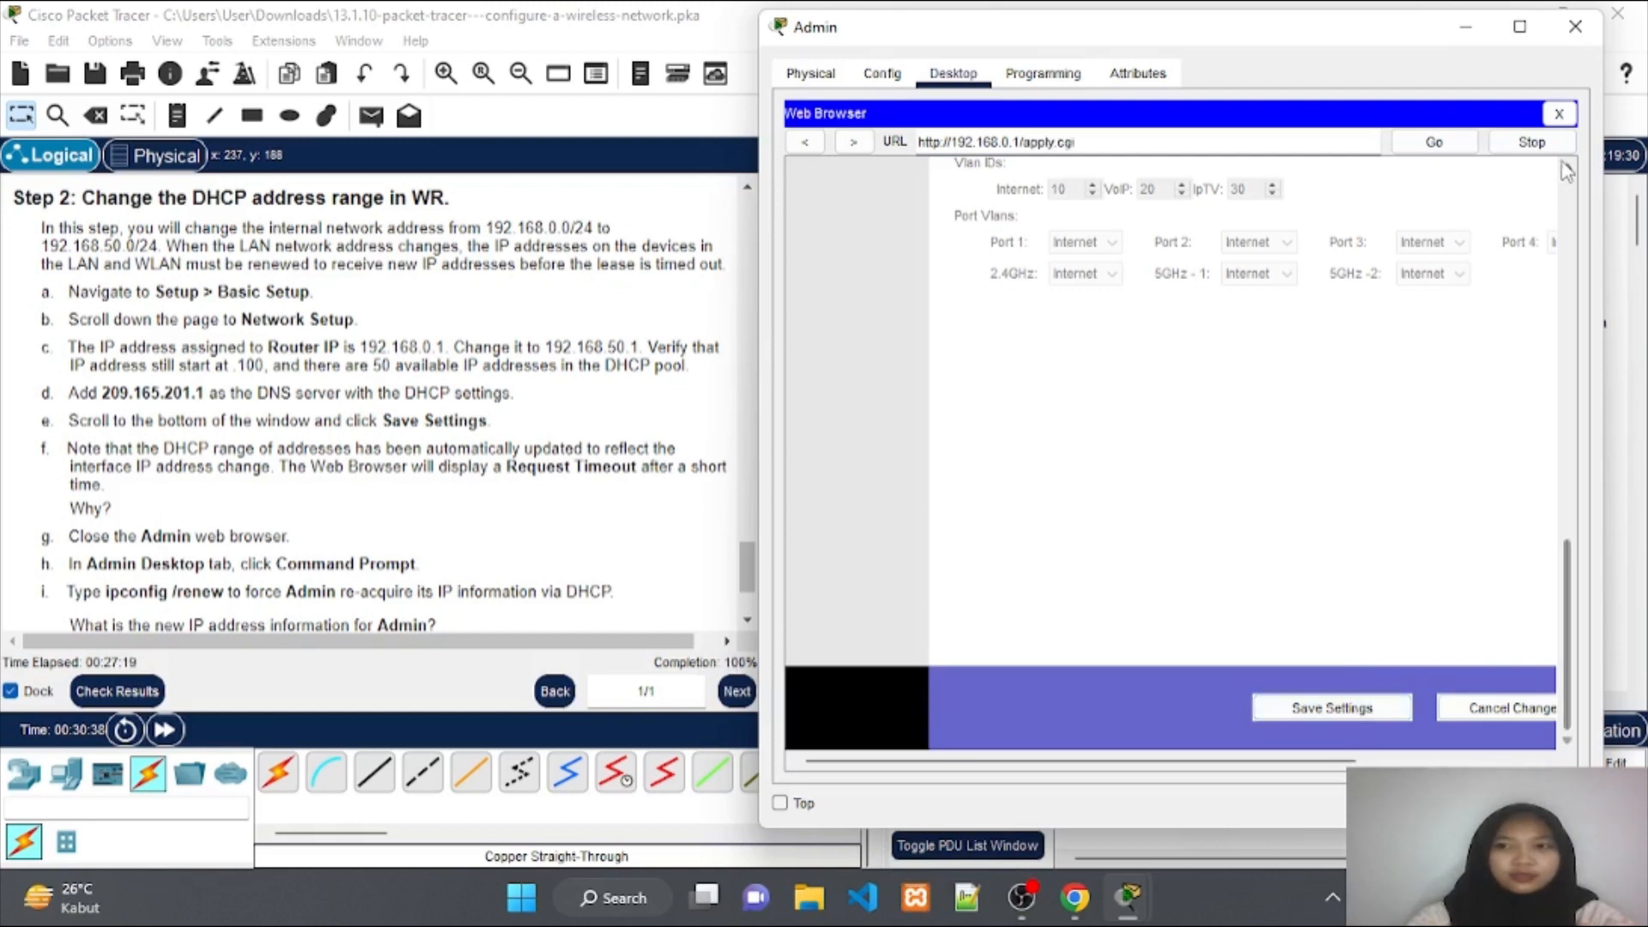
left_click(1558, 113)
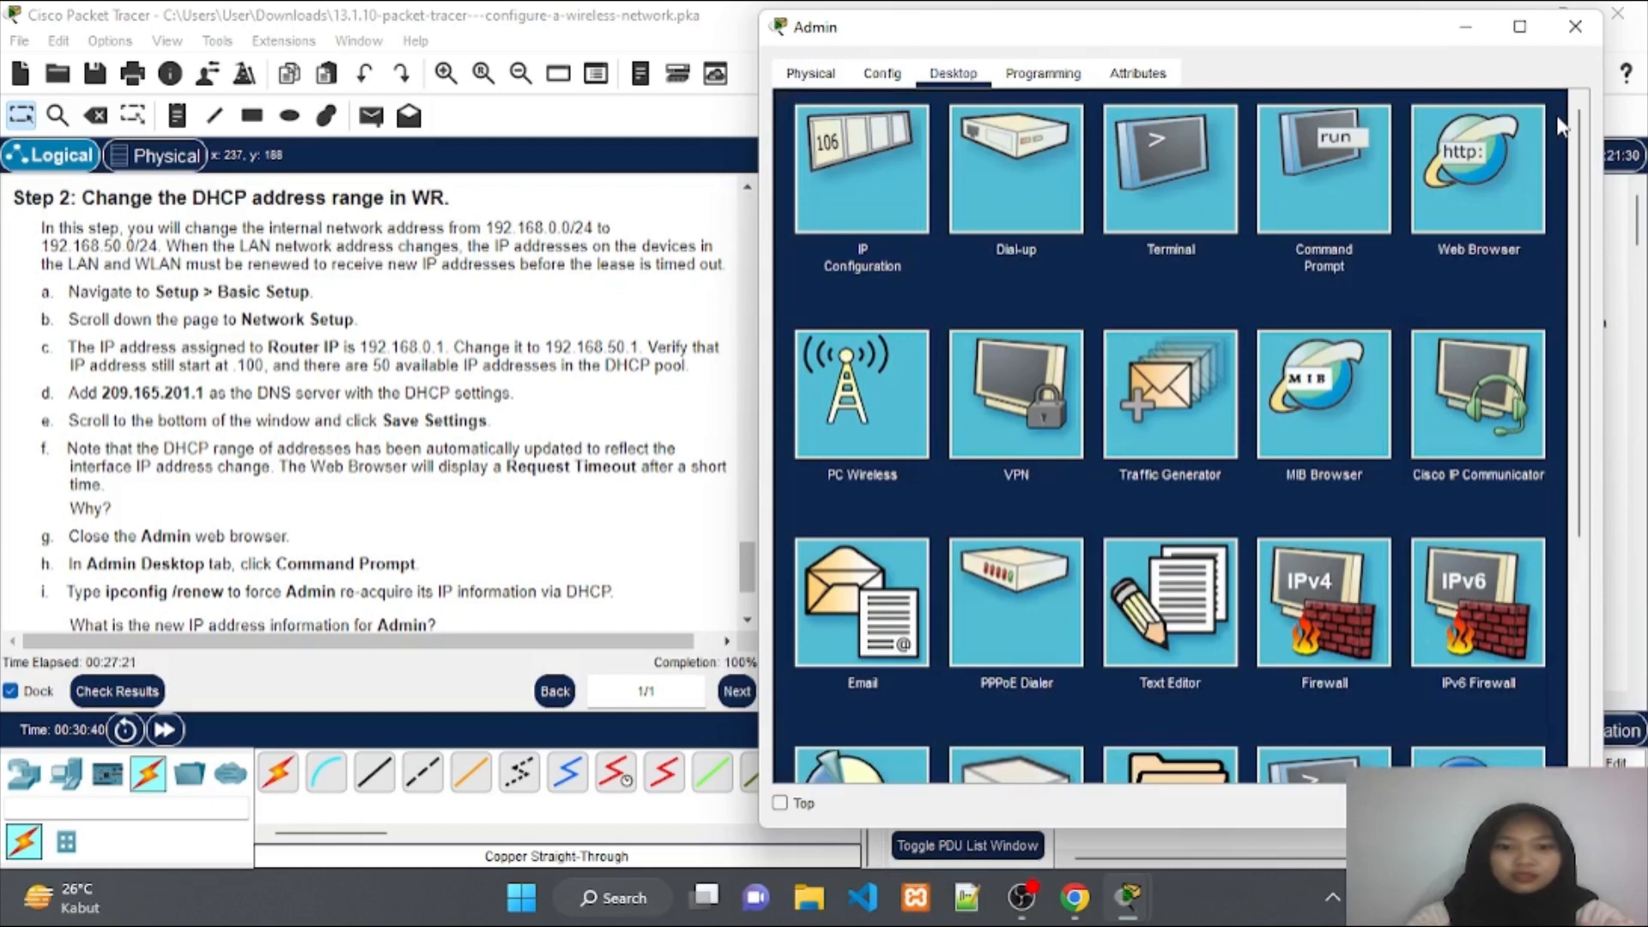
Toggle Admin's IP Configuration from Static to DHCP twice to obtain a fresh address, then minimize the window.
left_click(867, 210)
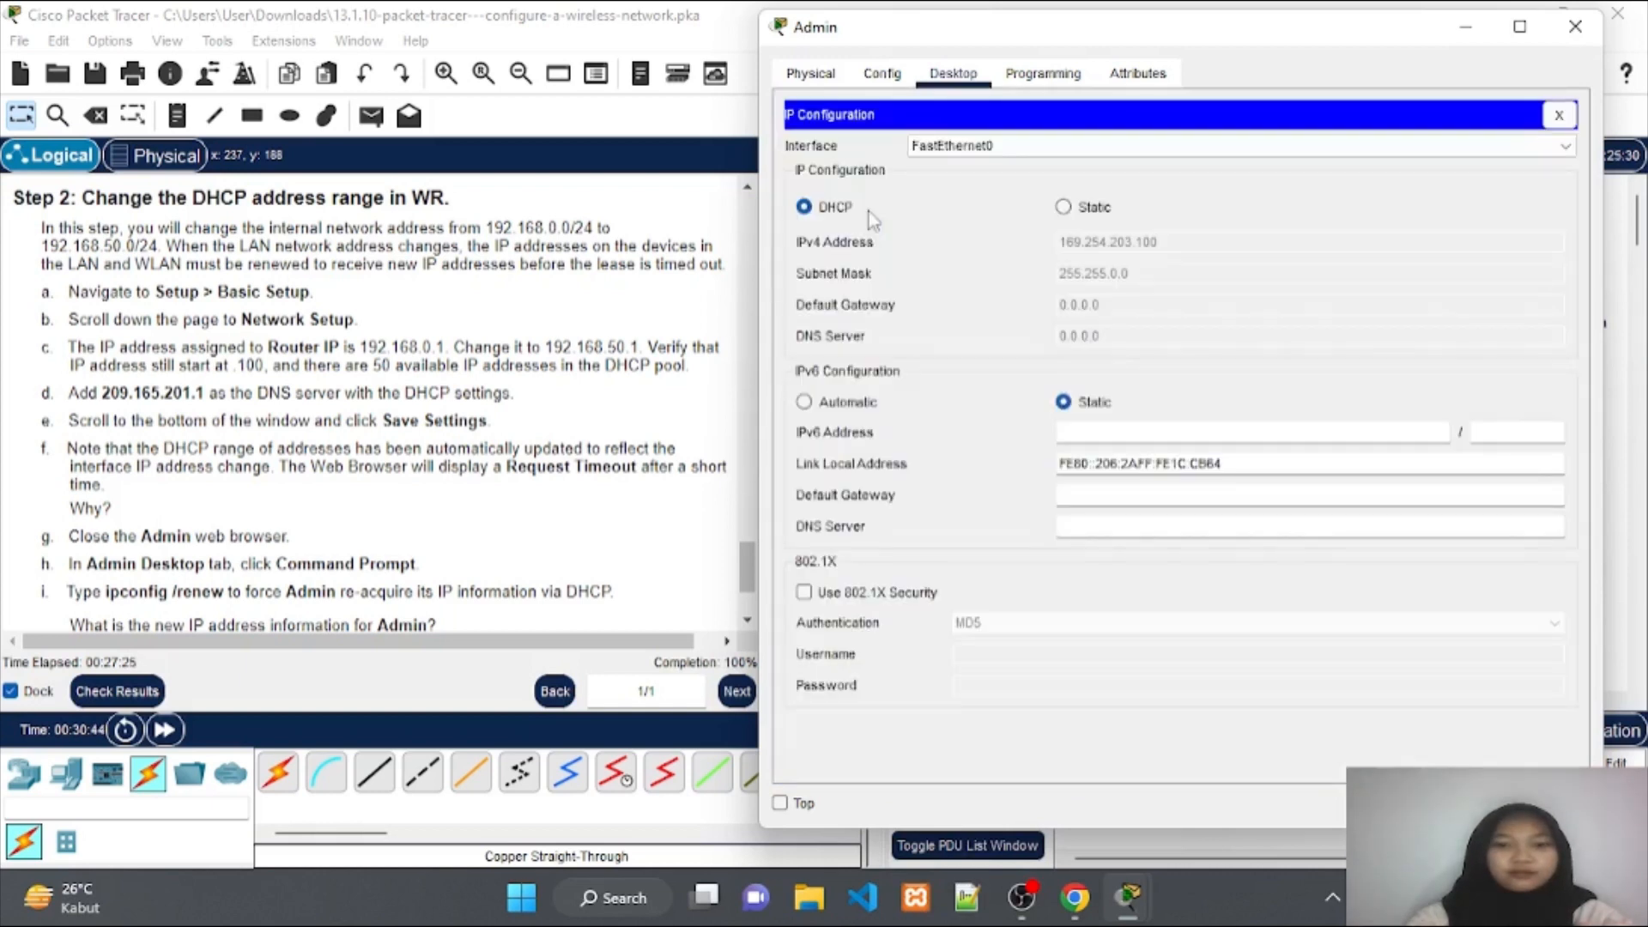
left_click(1064, 209)
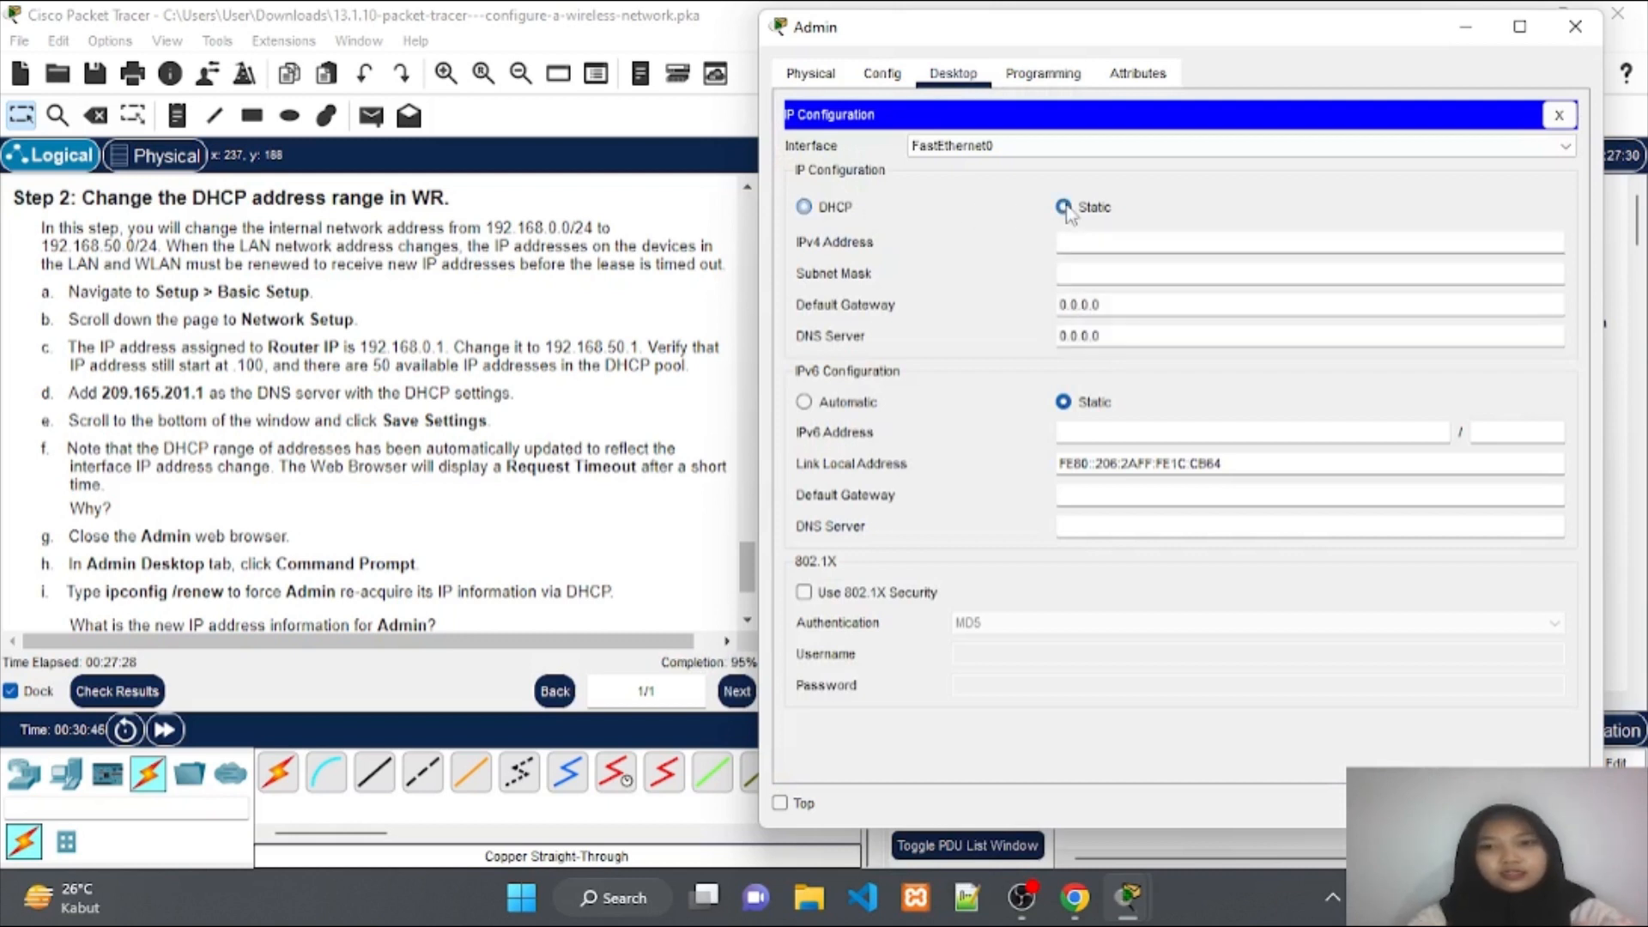
left_click(833, 213)
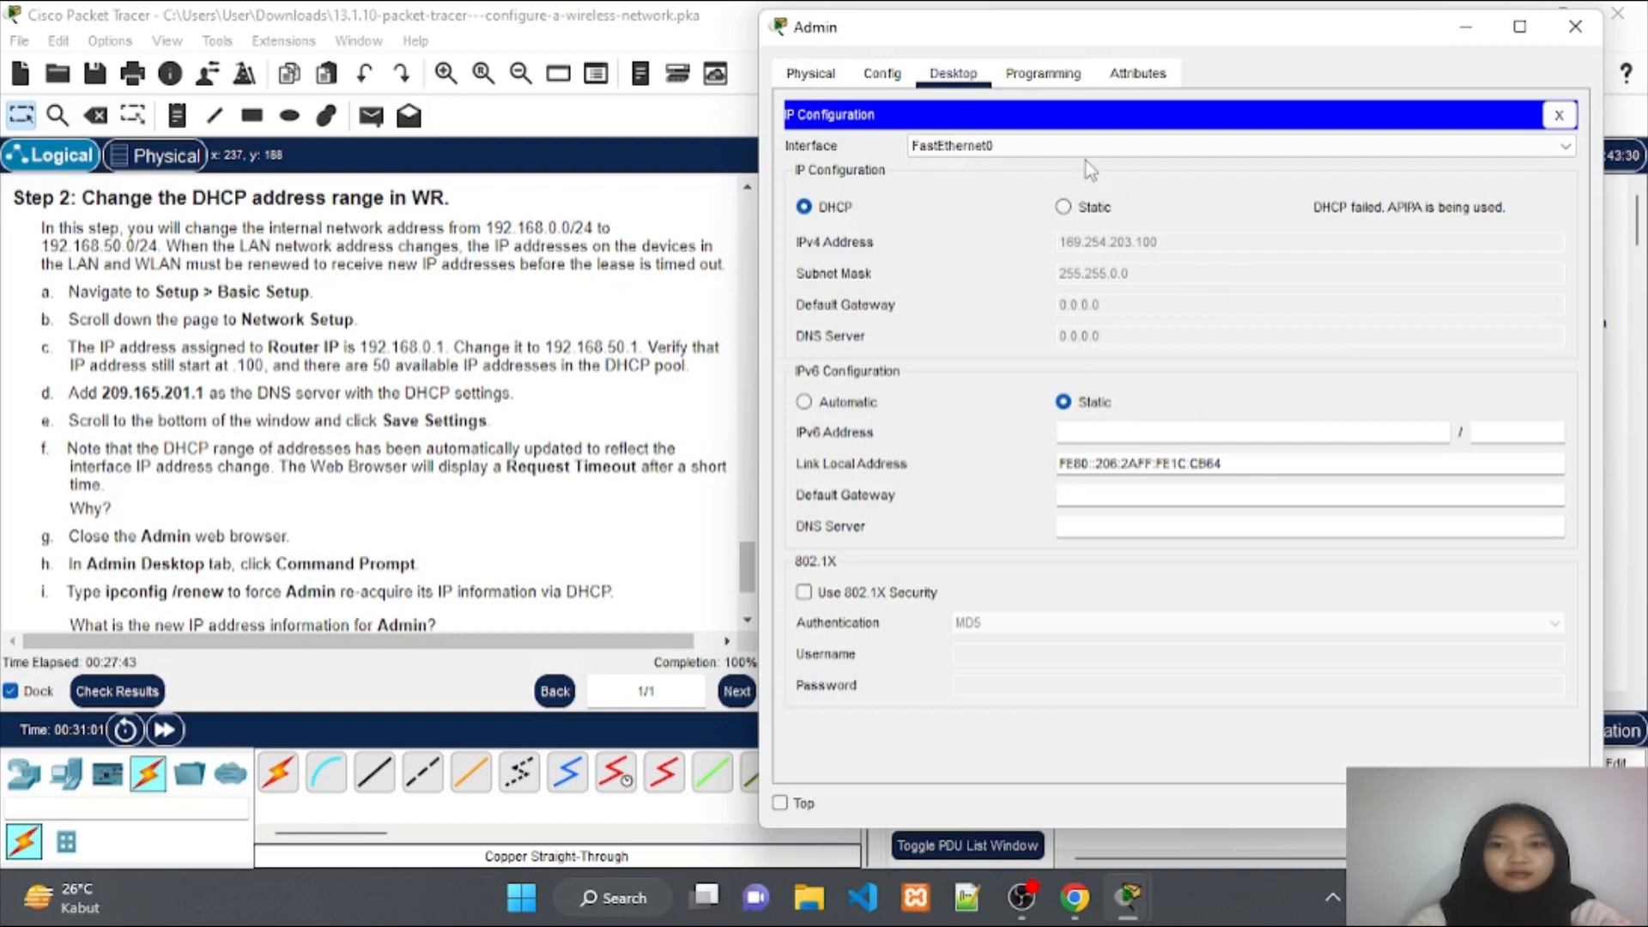
left_click(1083, 209)
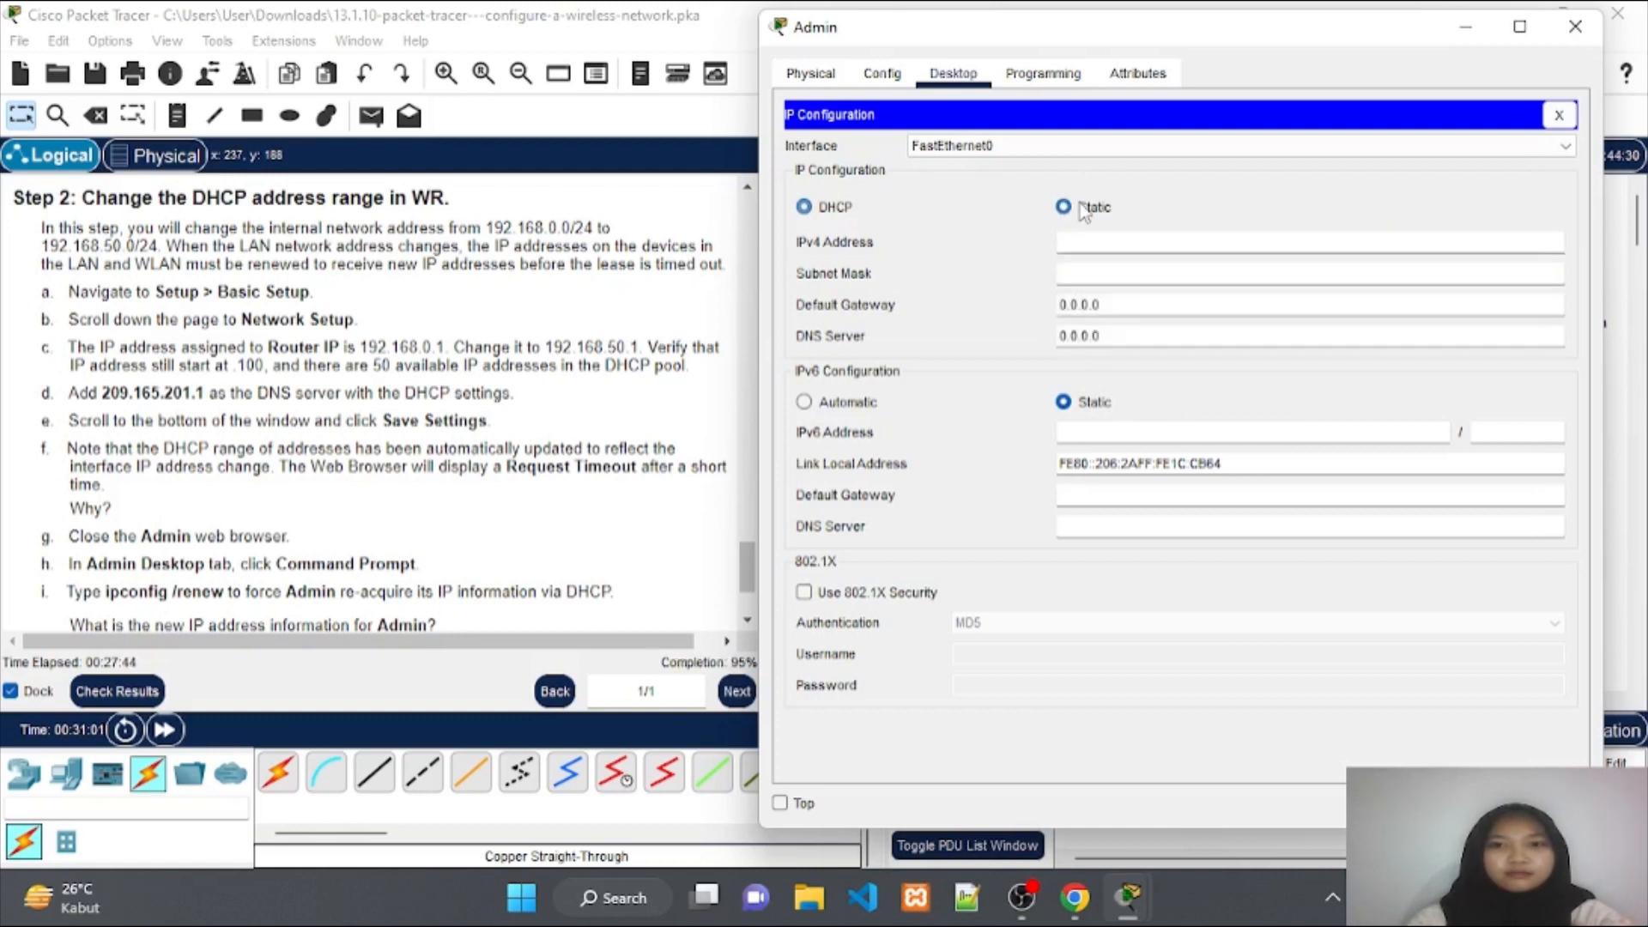
left_click(848, 211)
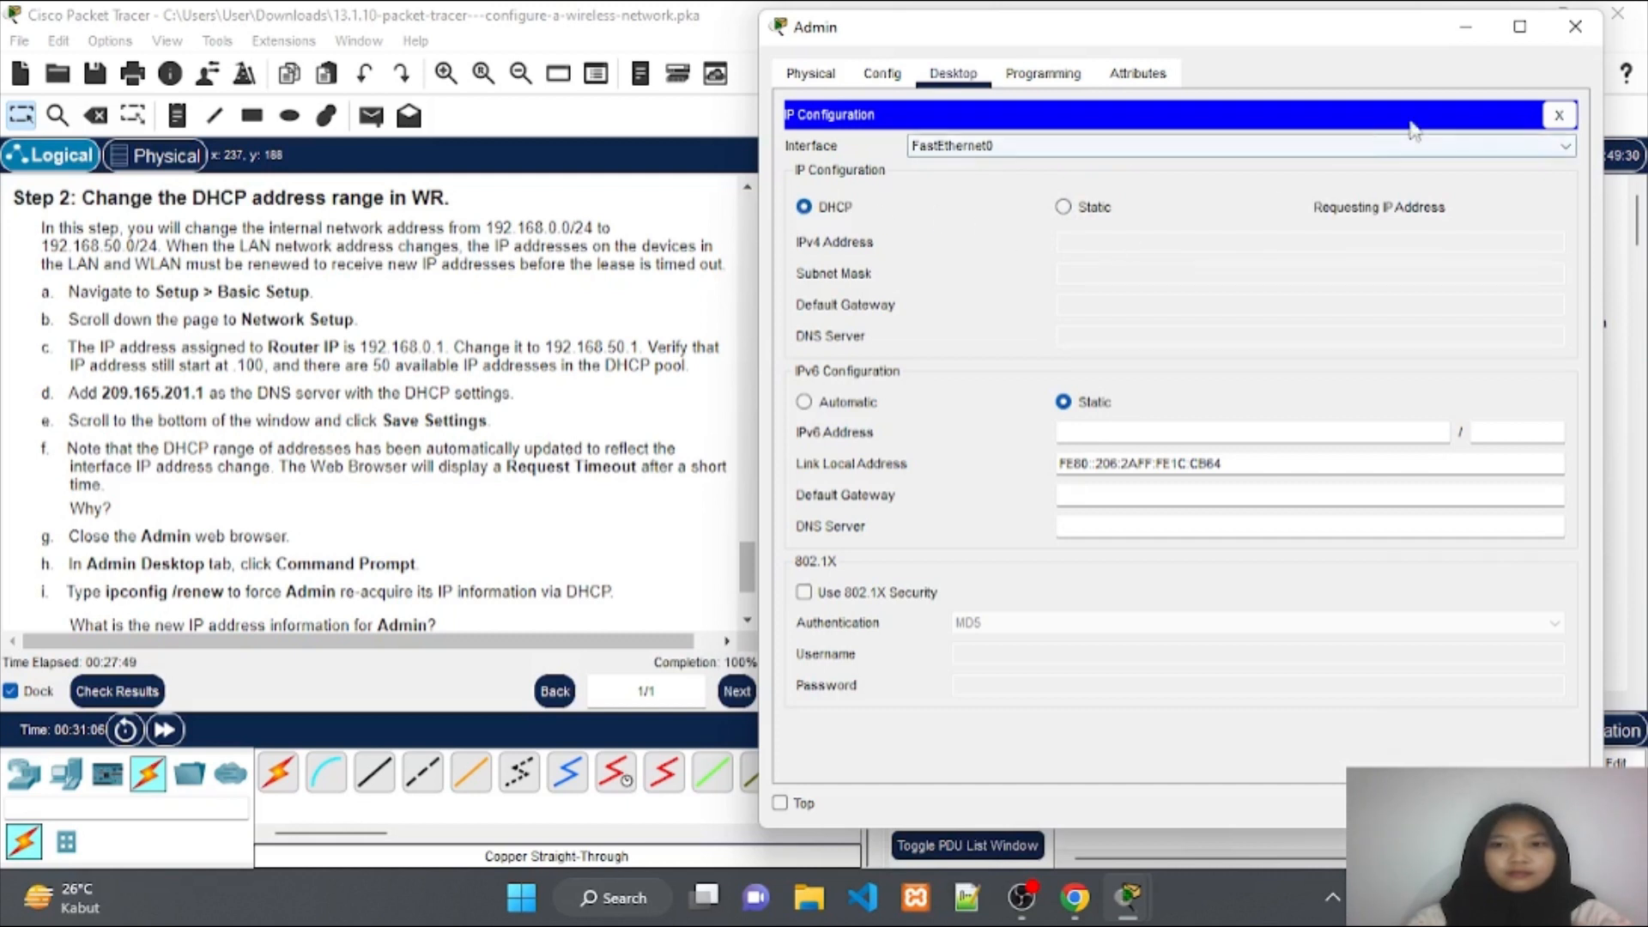
left_click(1467, 34)
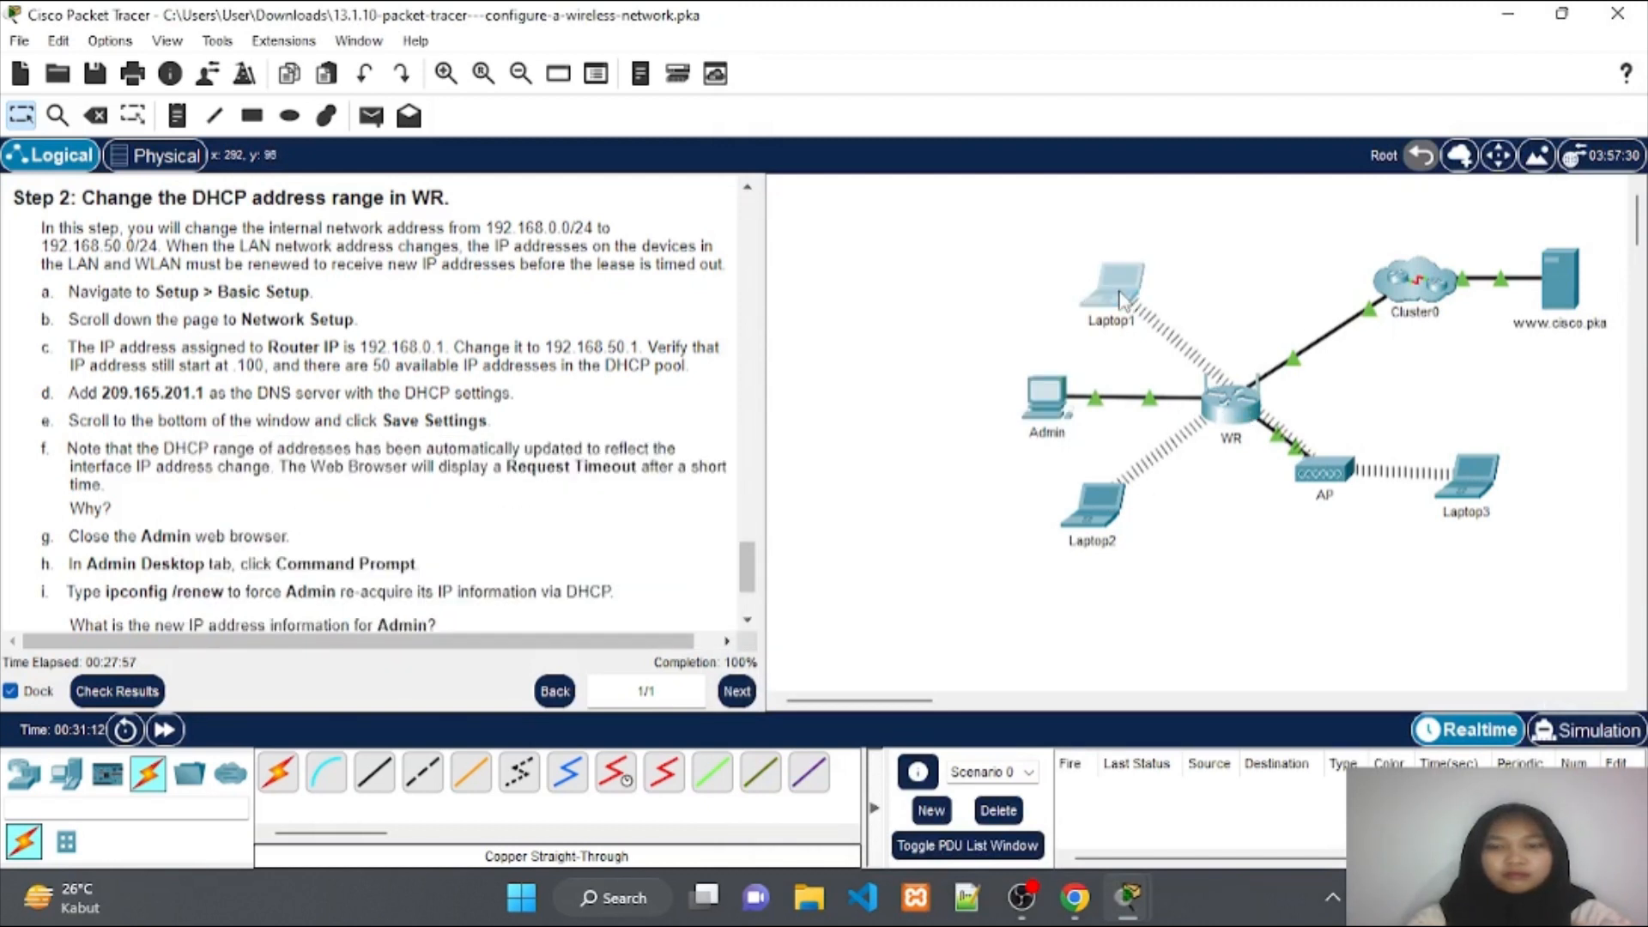
Move Laptop1 above WR and rescan wireless networks in its PC Wireless utility.
left_click_drag(1118, 299, 1251, 253)
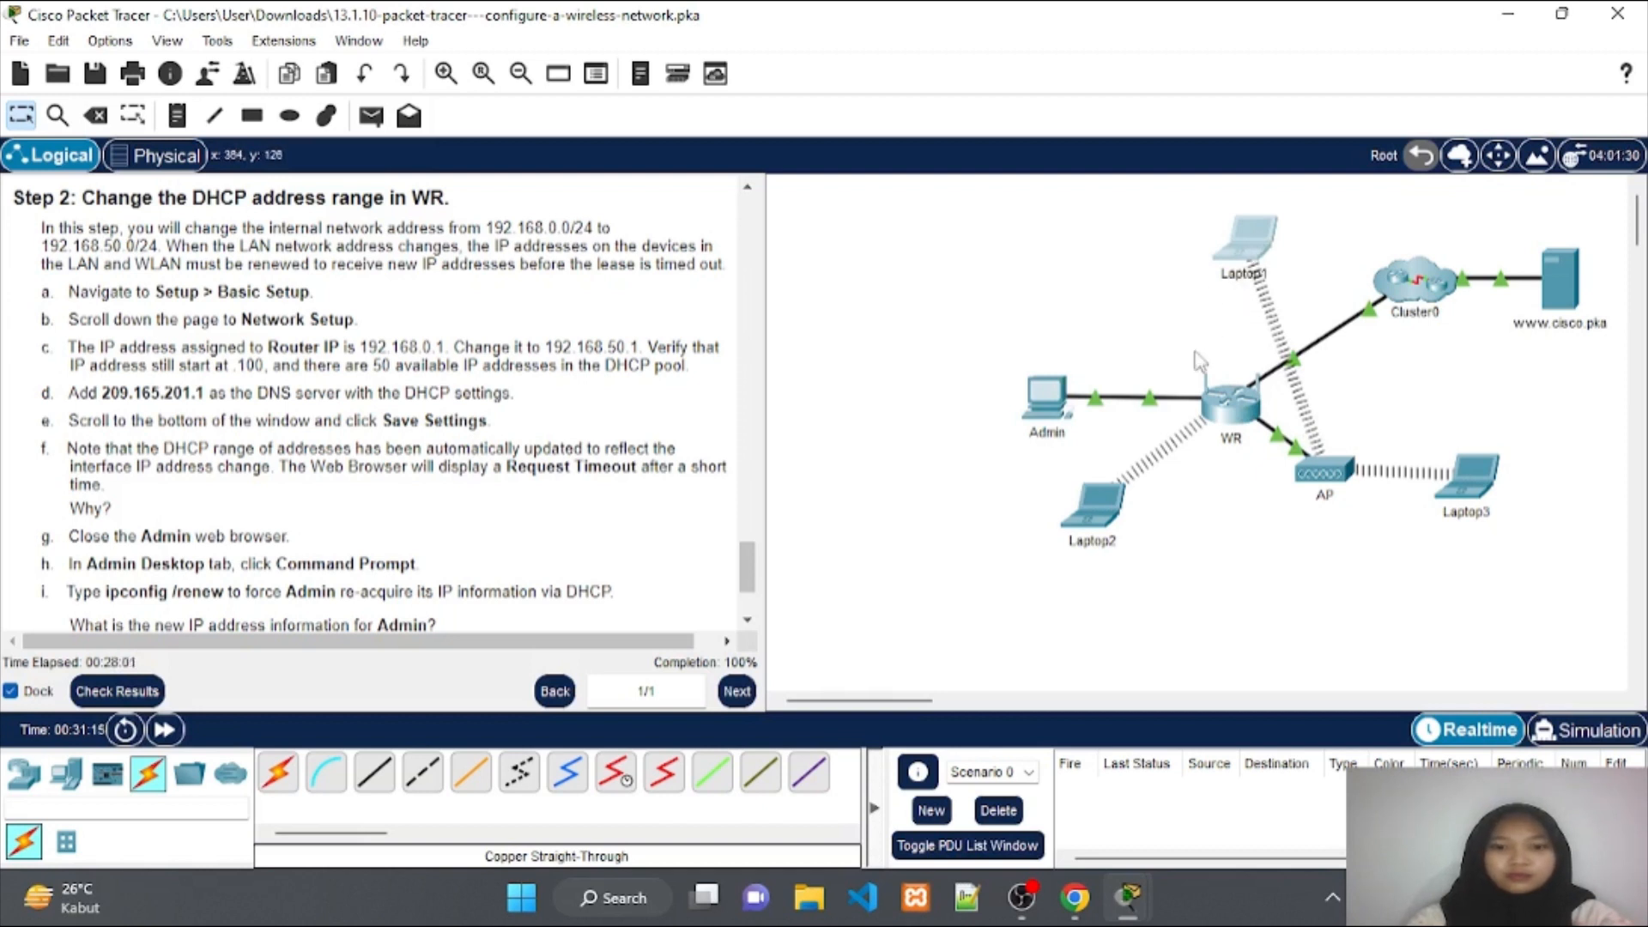
left_click(1246, 254)
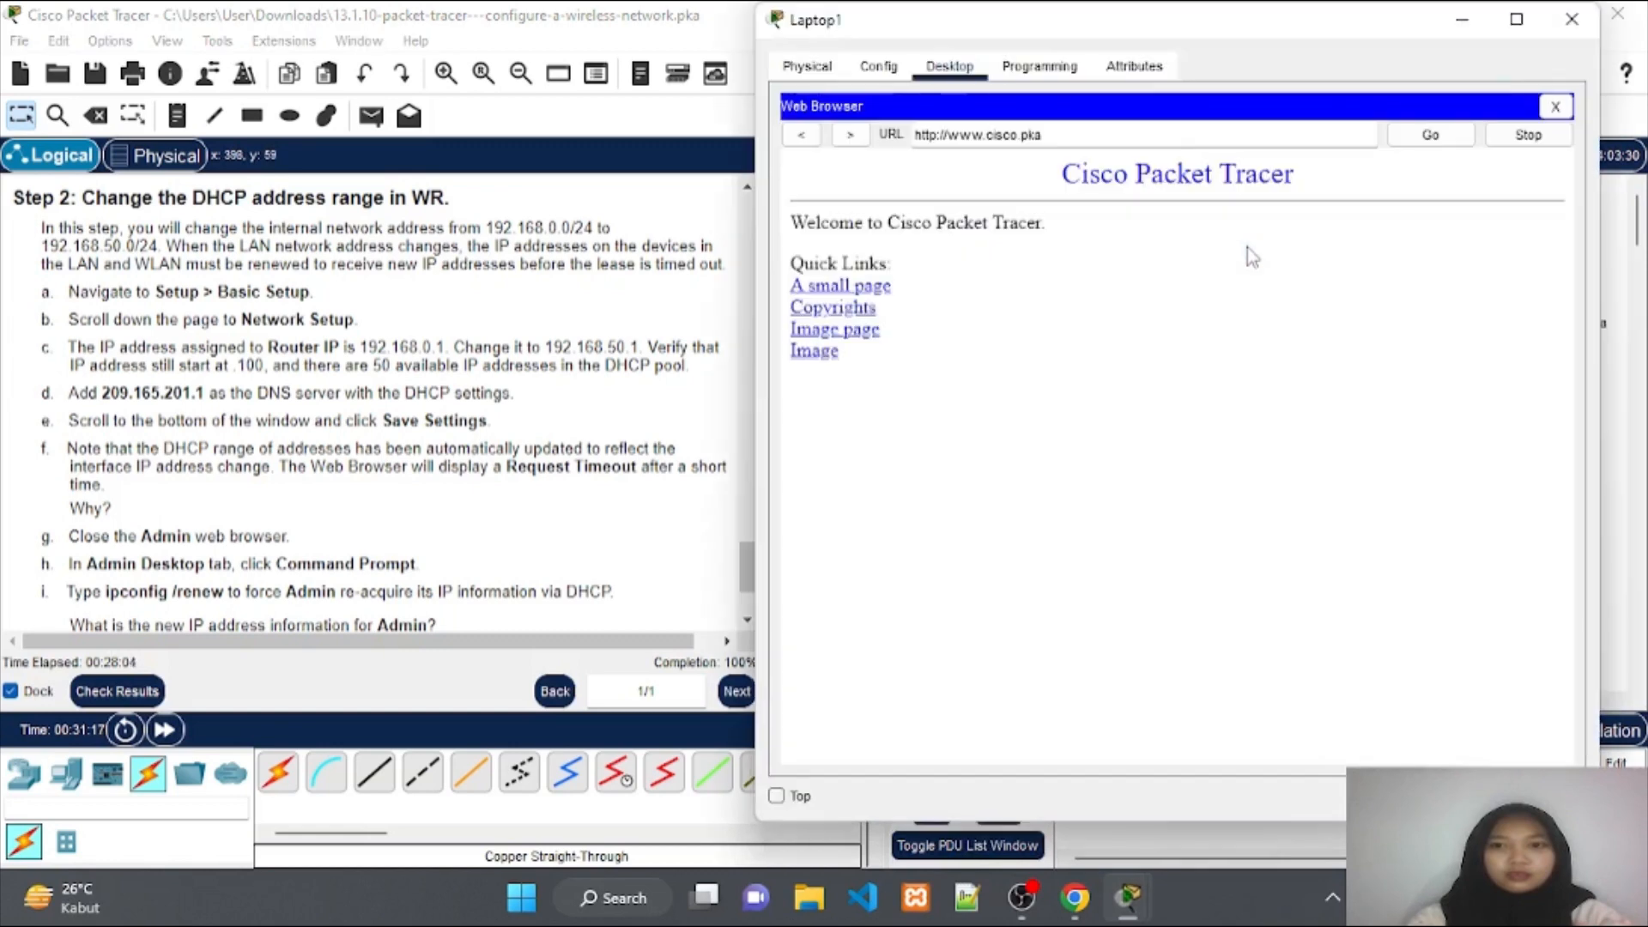
left_click(1555, 105)
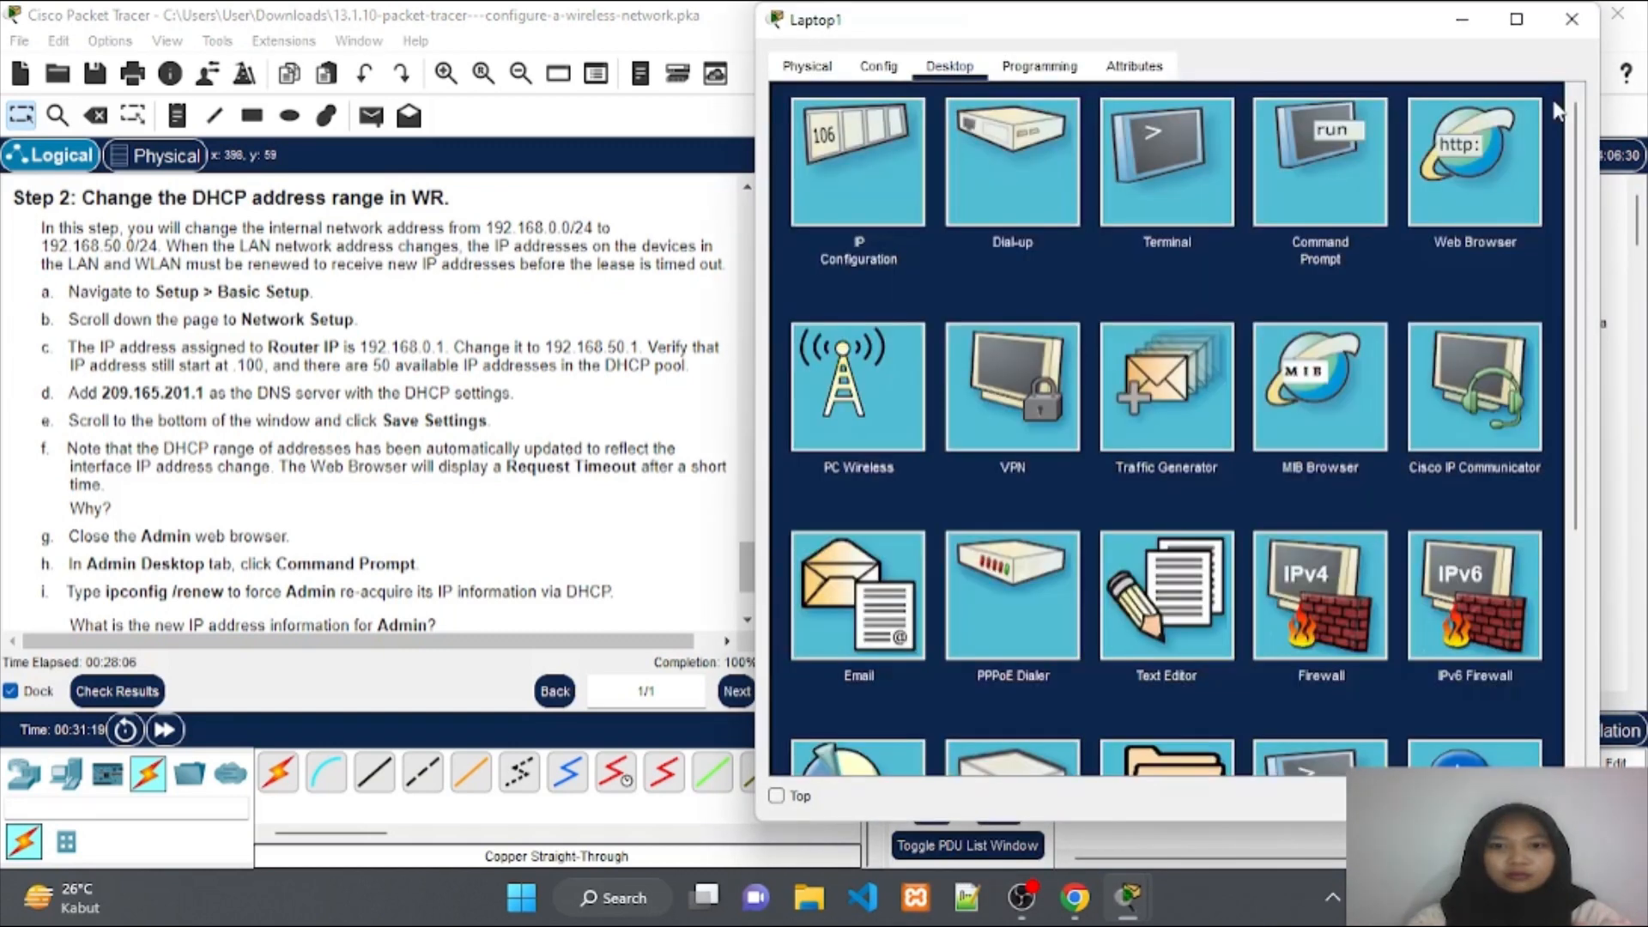
left_click(851, 388)
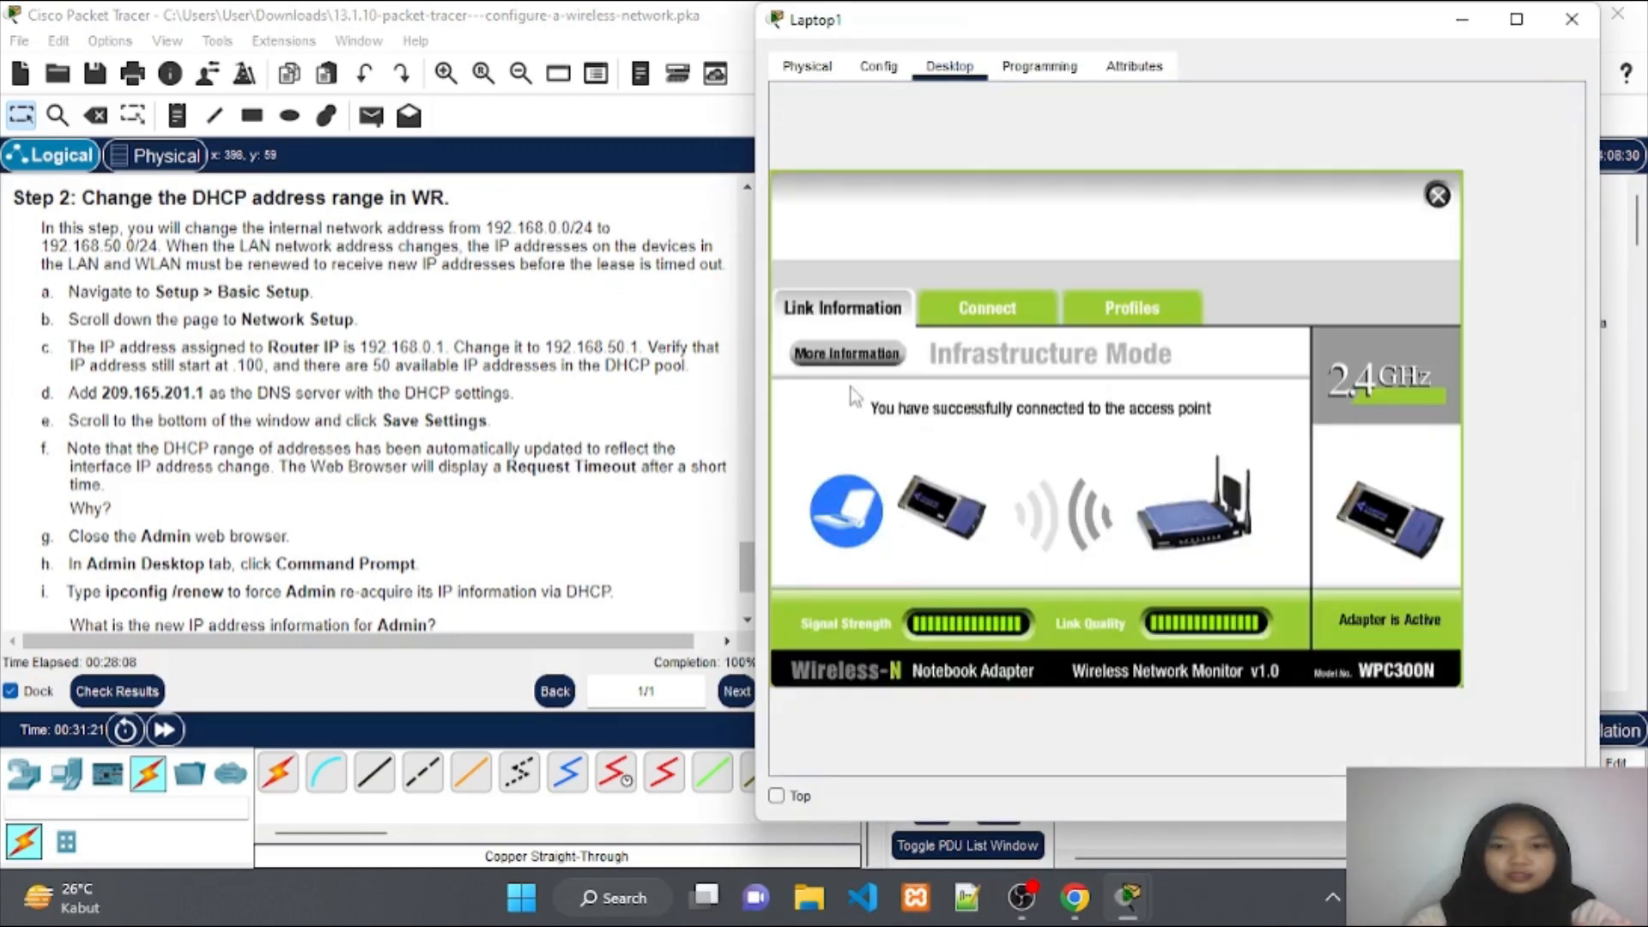
left_click(1005, 317)
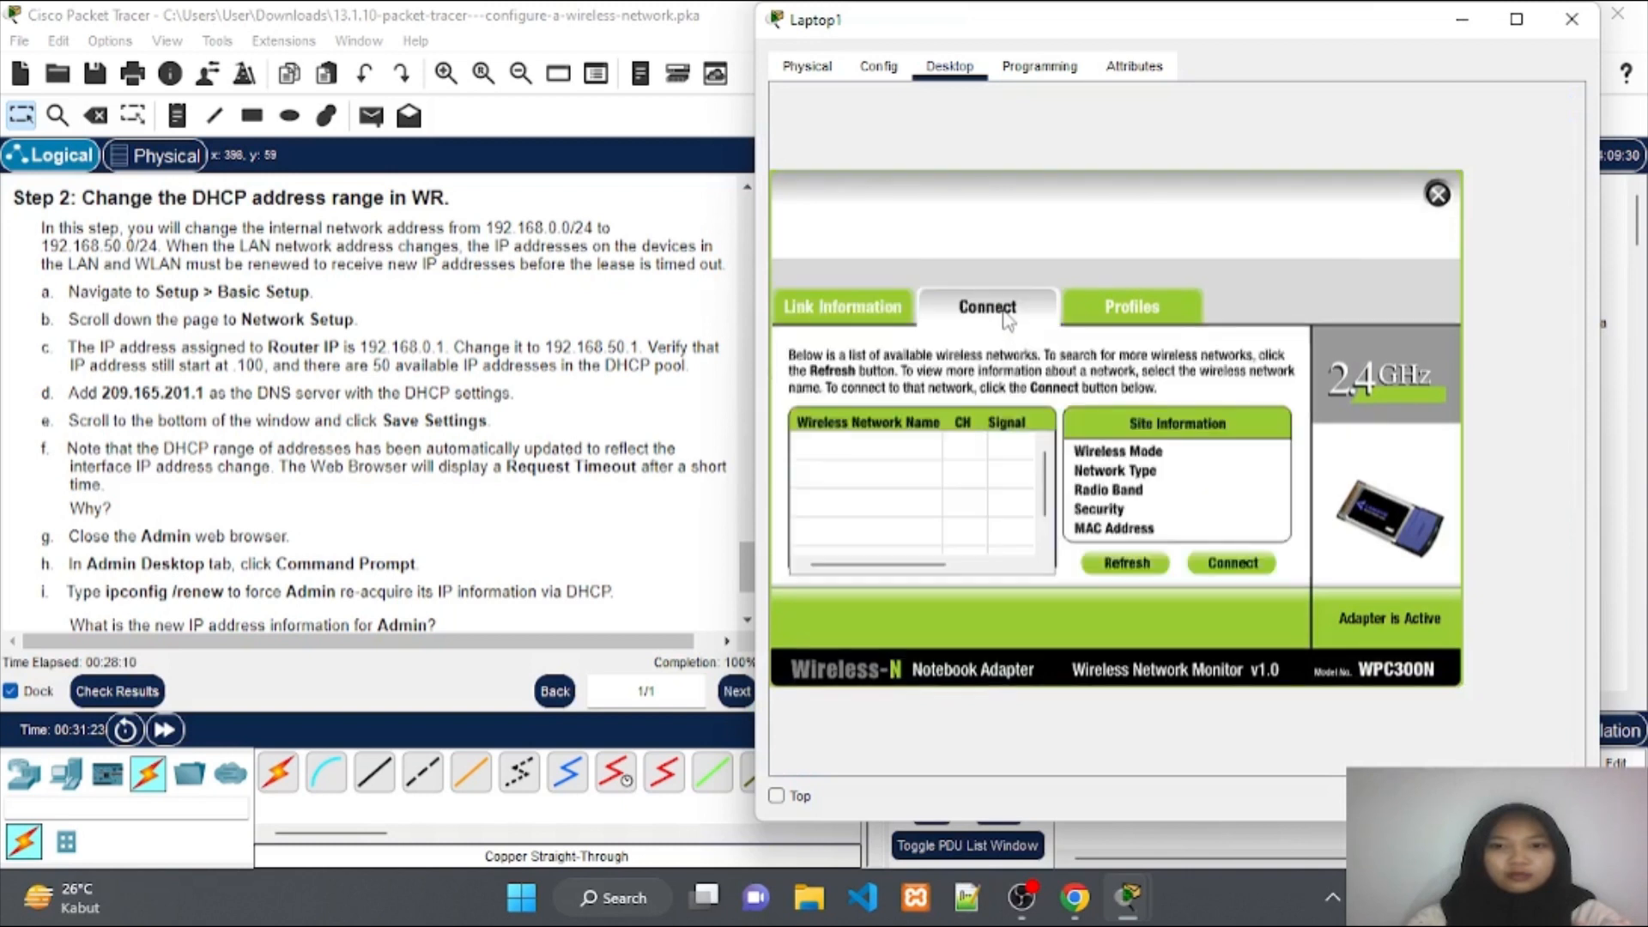
left_click(1131, 566)
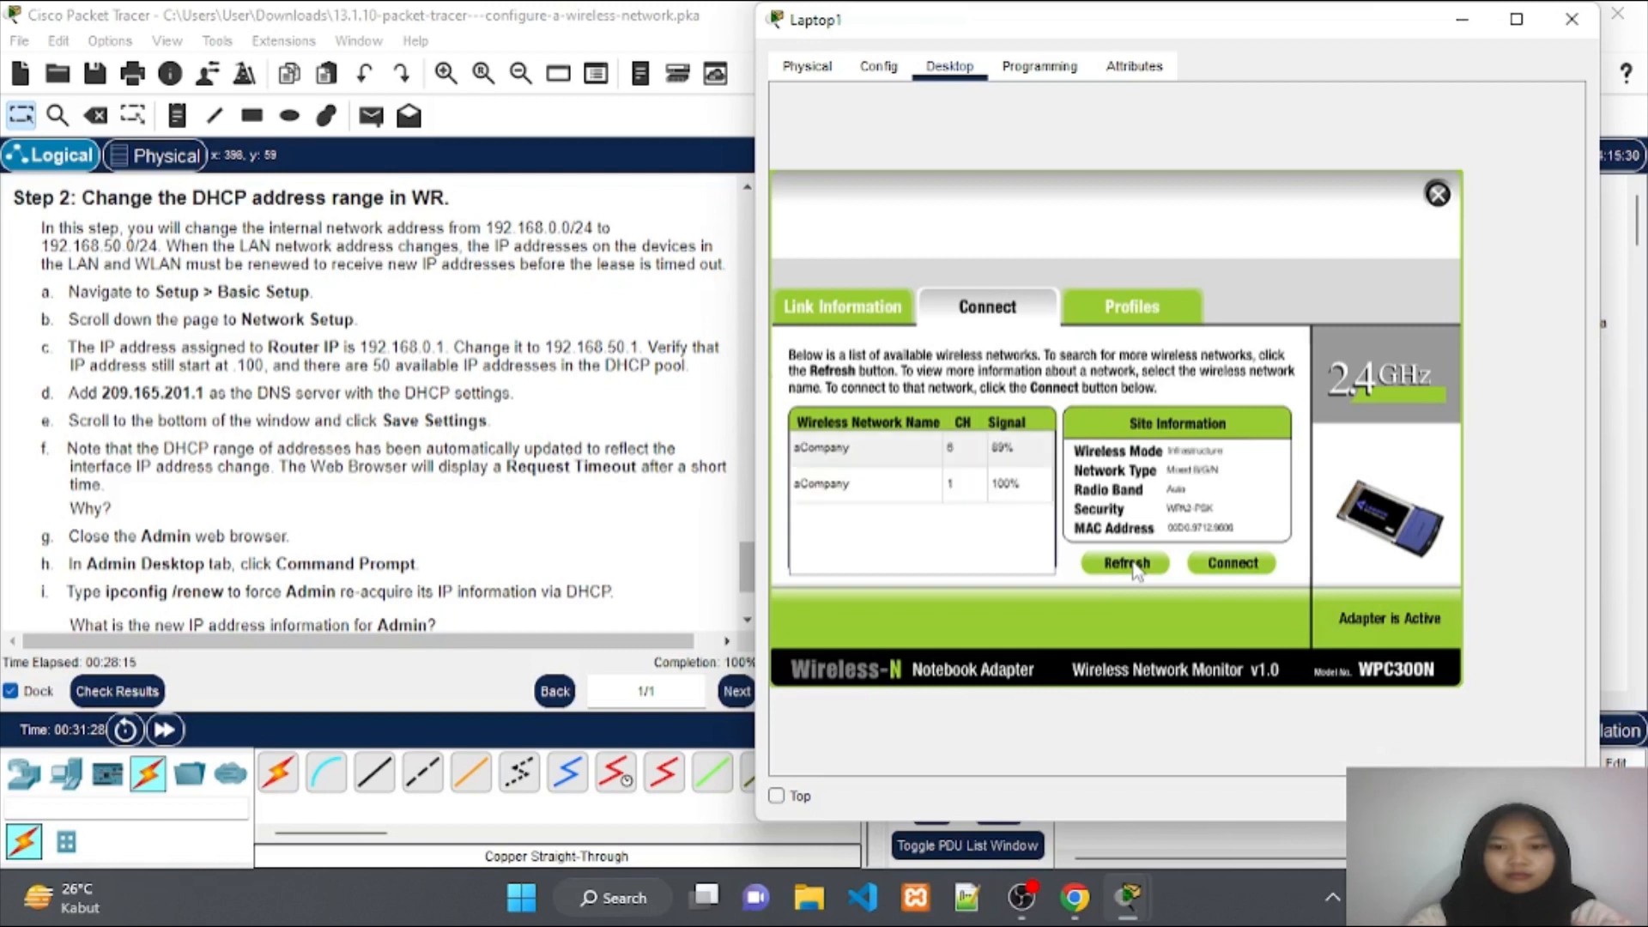
Connect Laptop1 to the aCompany network using the WPA2-Personal pre-shared key.
left_click(999, 455)
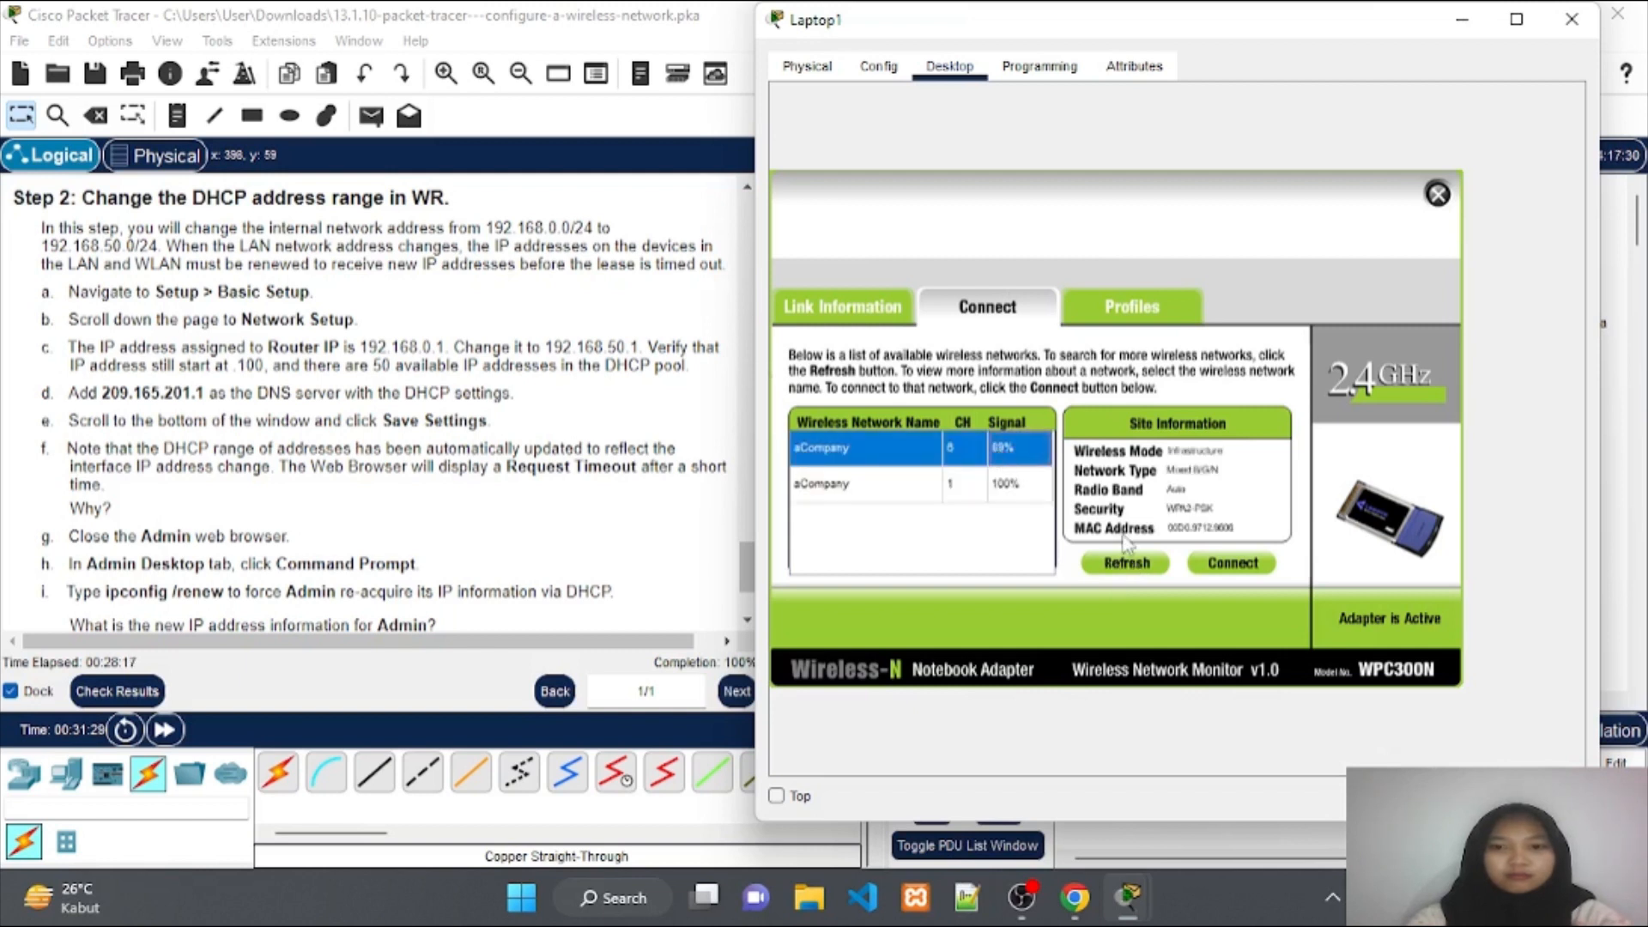
left_click(1208, 568)
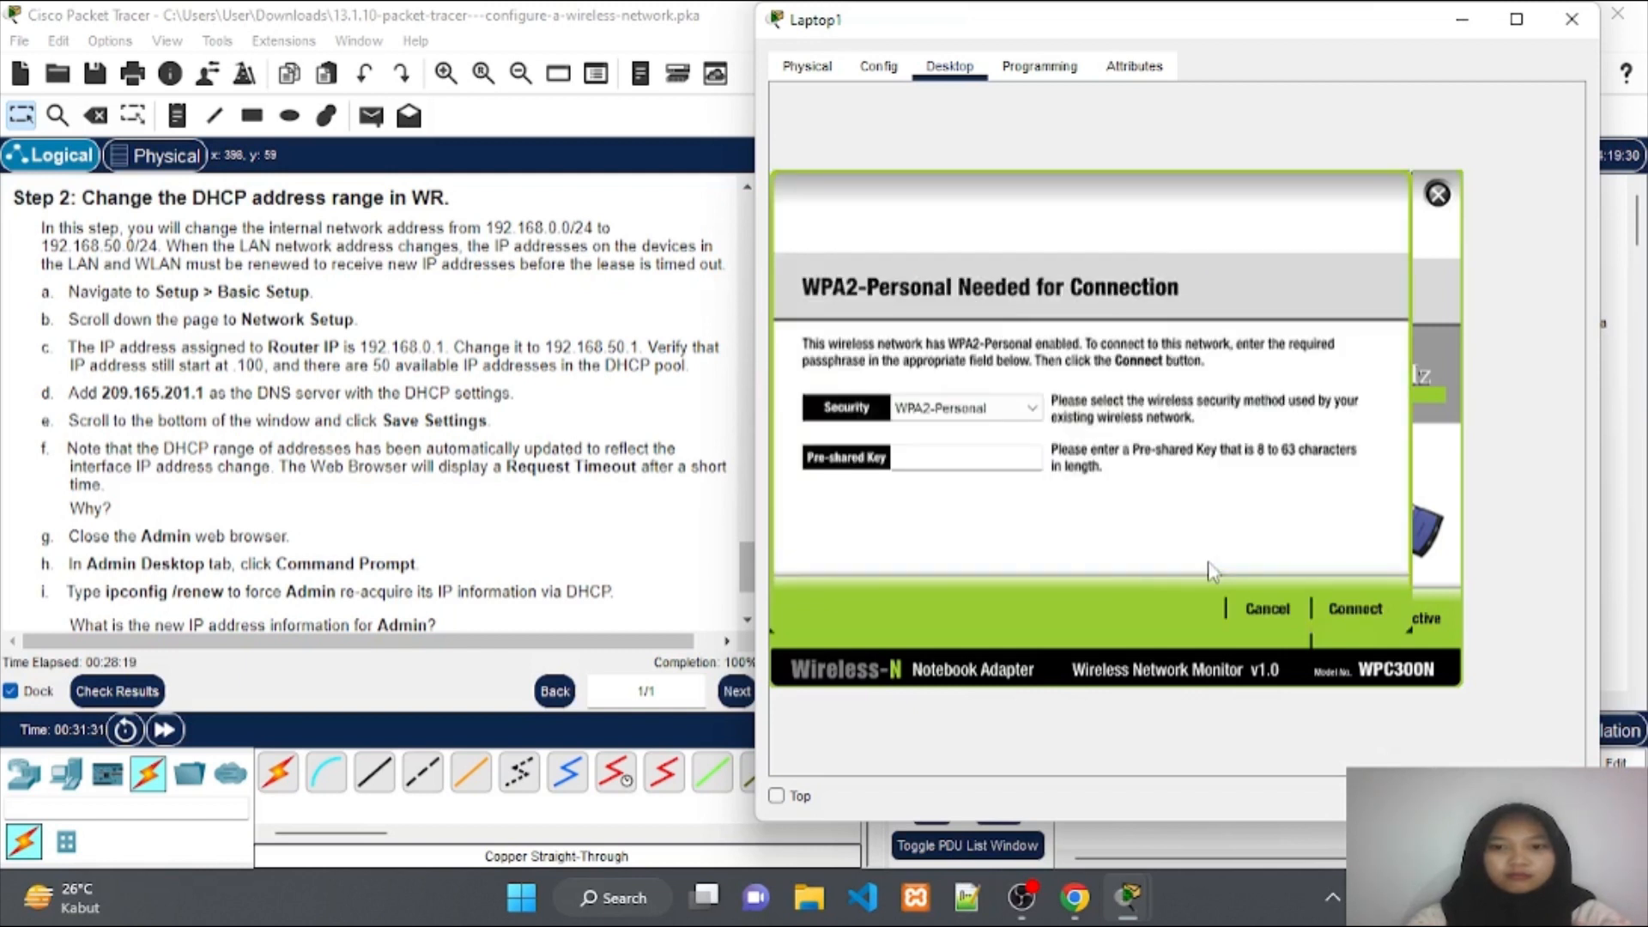
left_click(992, 457)
type("Cisco12")
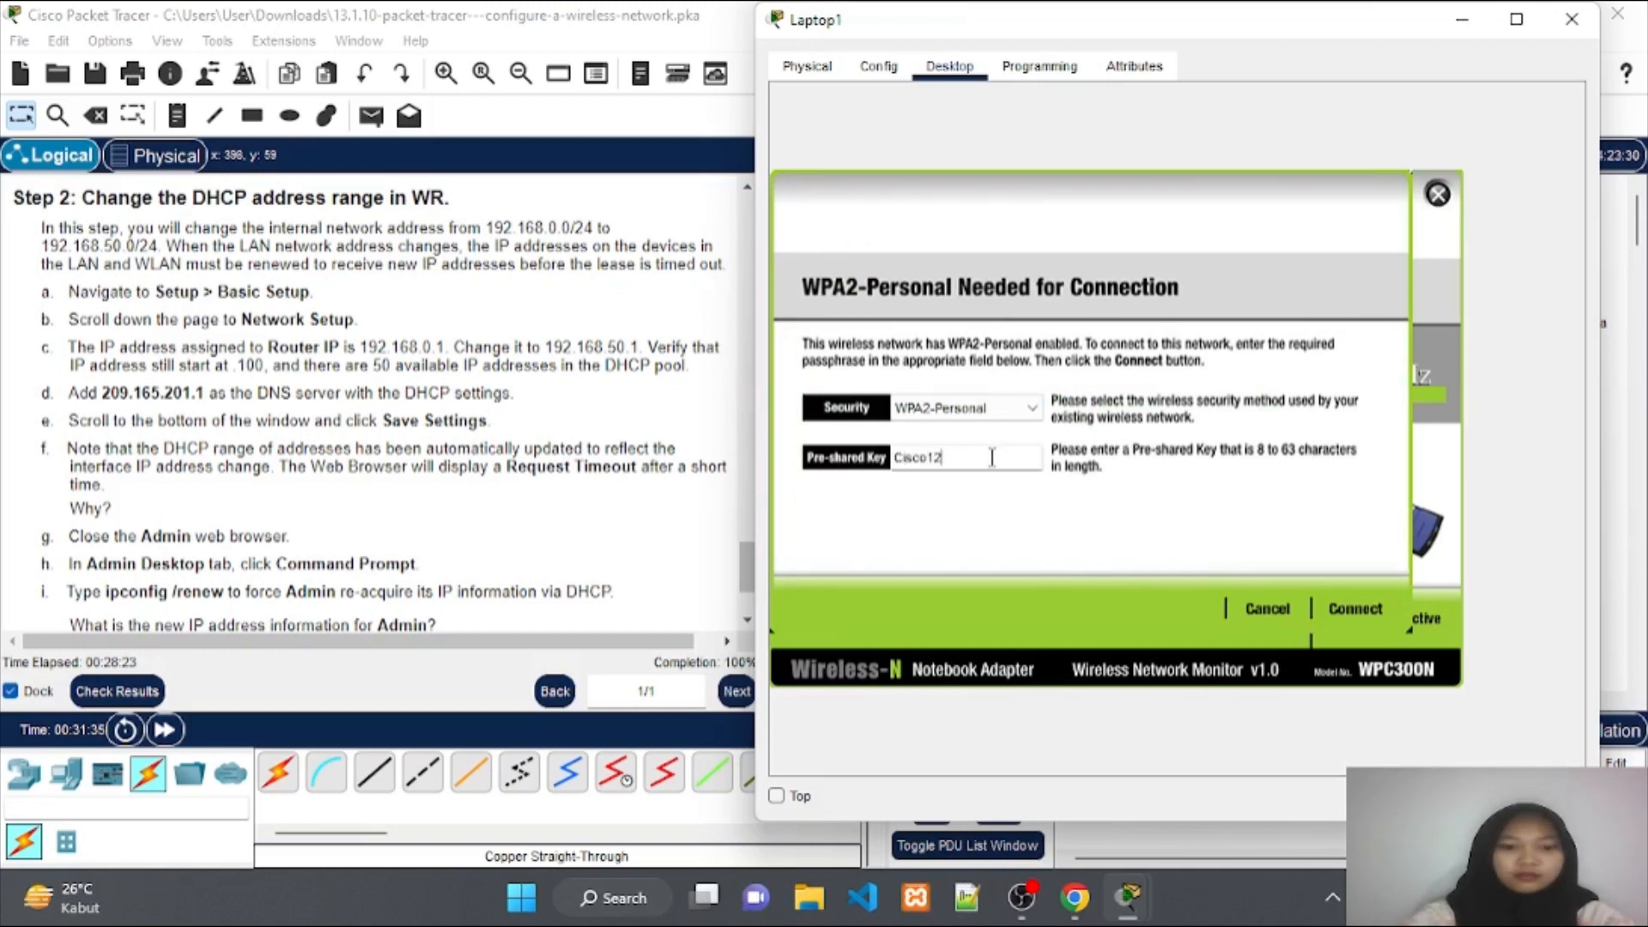
type("3!")
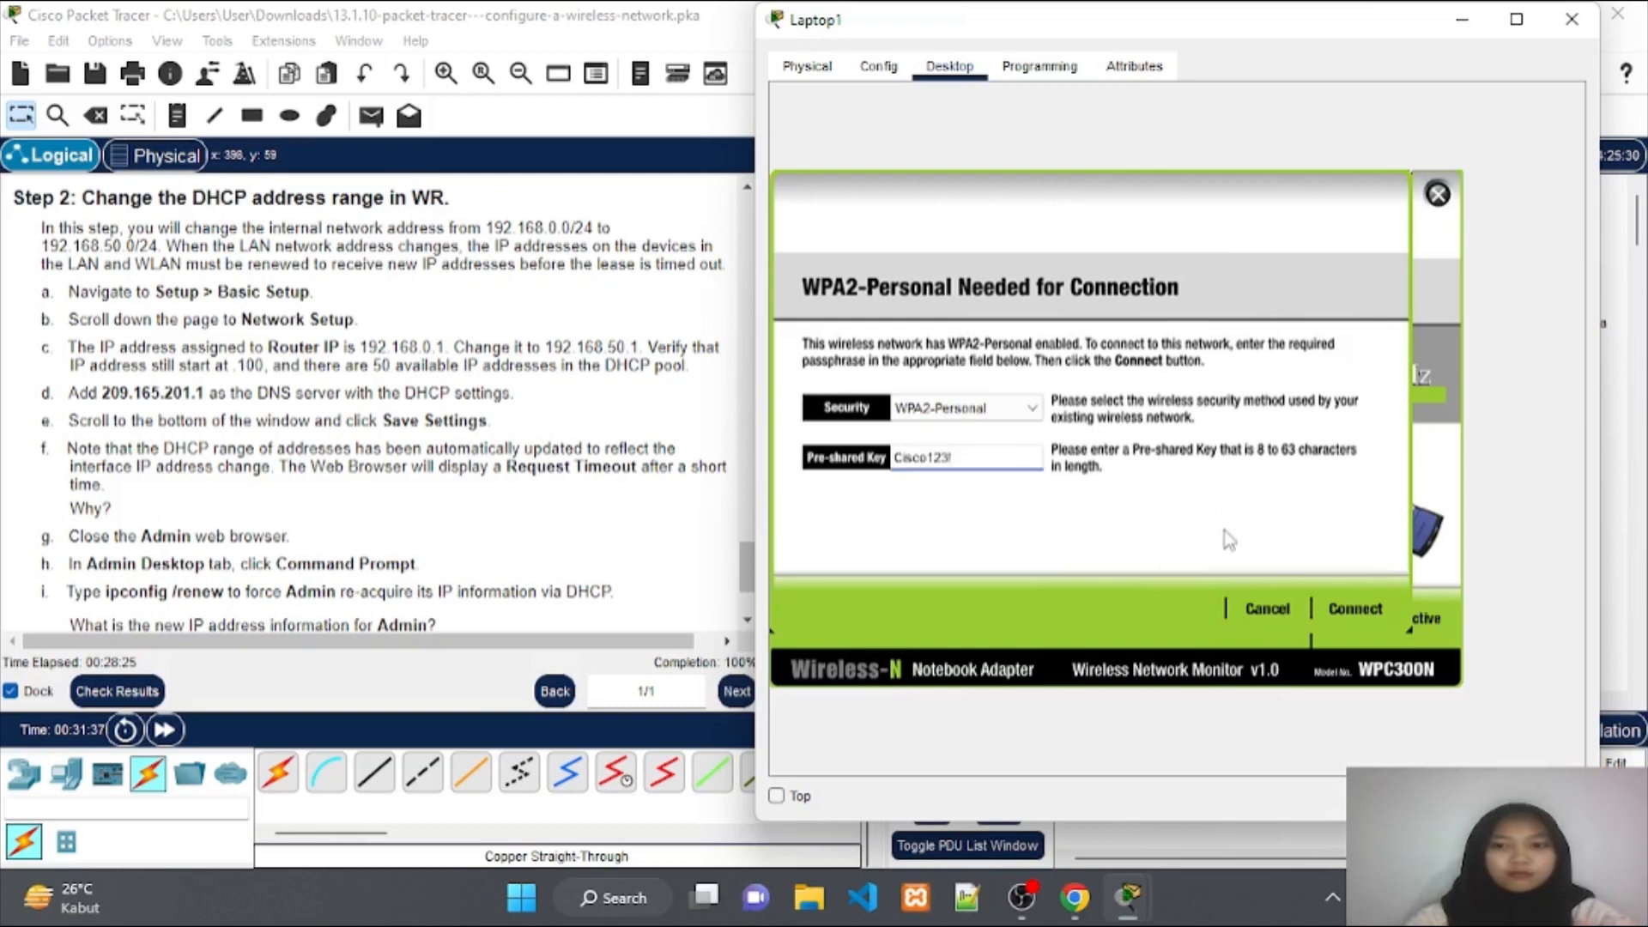
left_click(1344, 607)
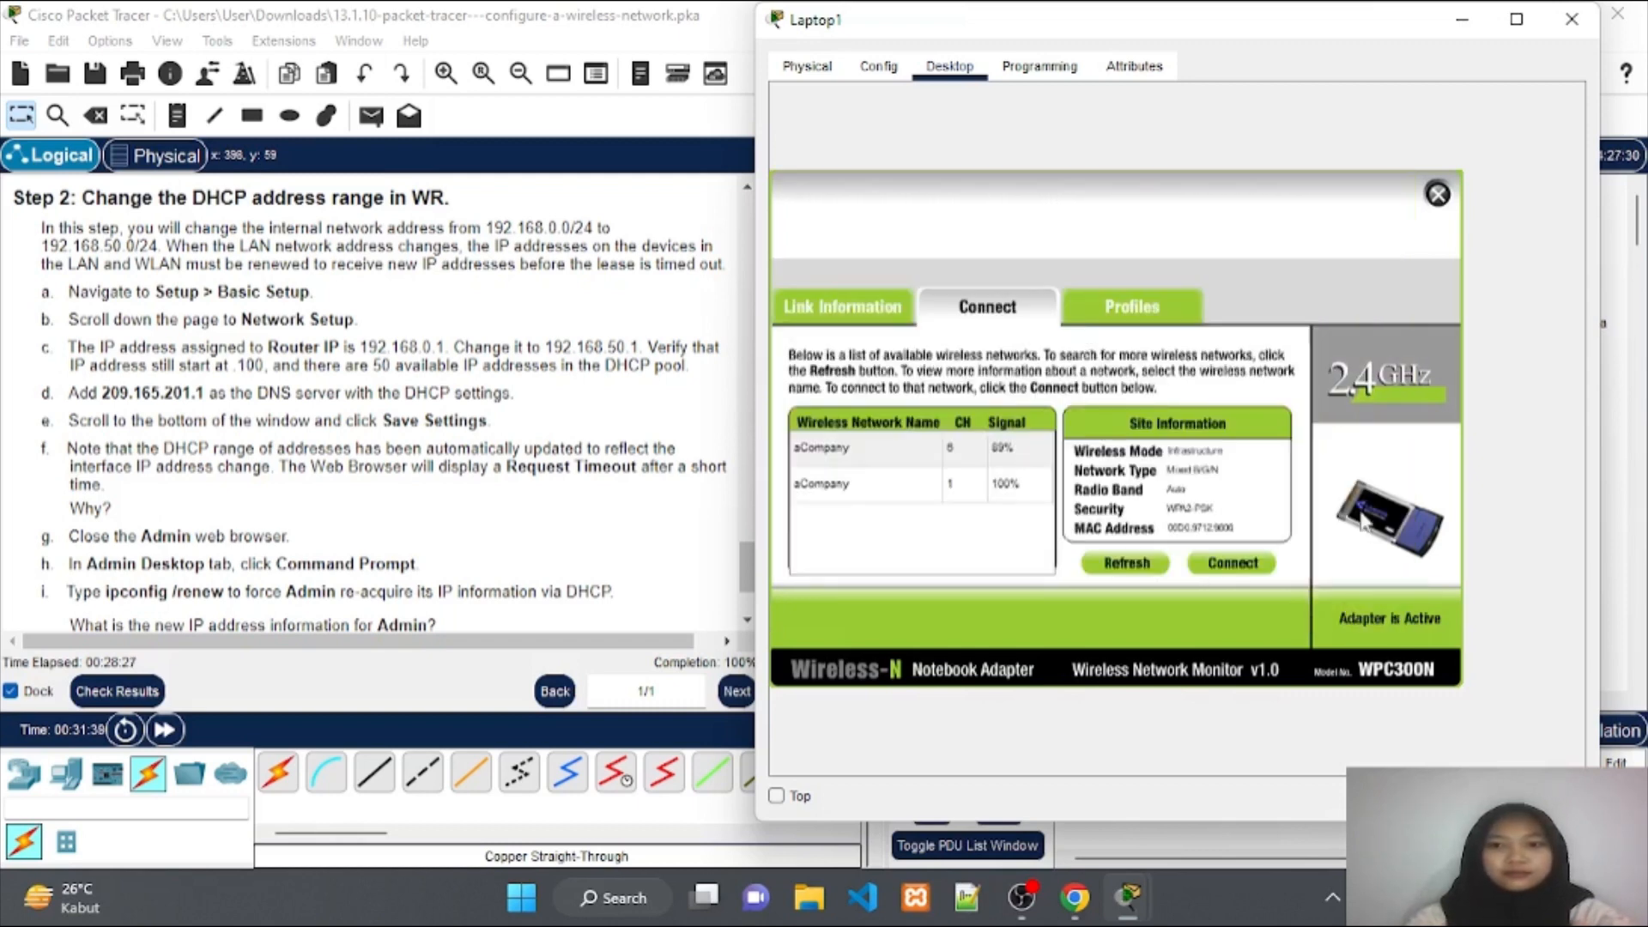
left_click(1459, 32)
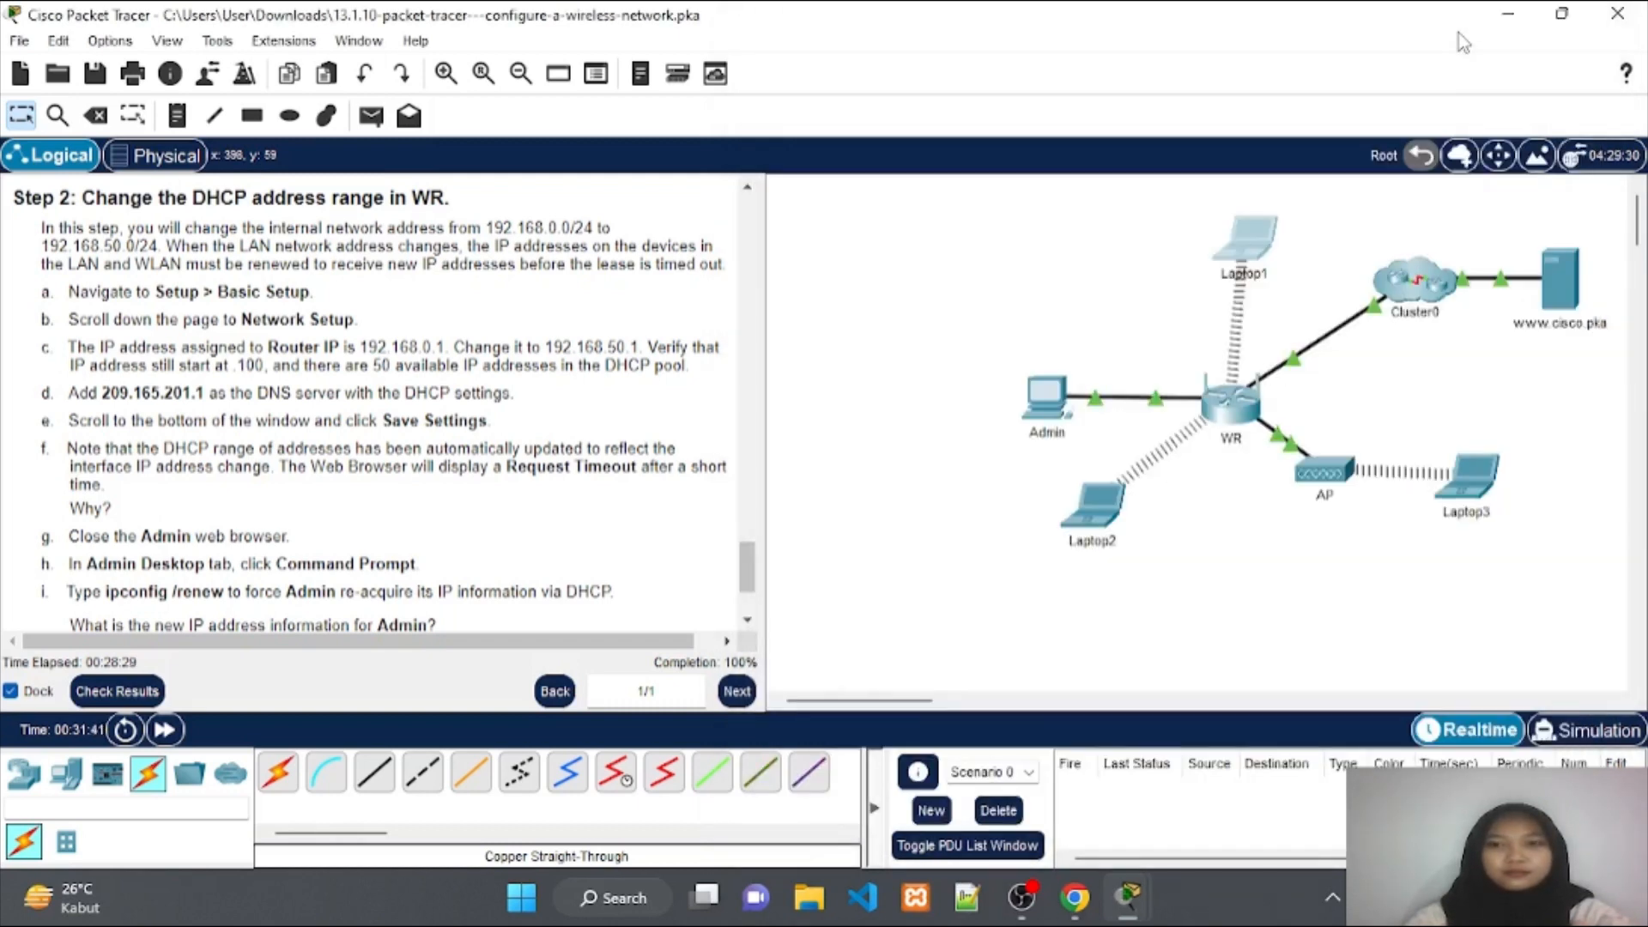
Nudge Laptop1 slightly left and down, then scroll the instructions to steps j–l.
left_click_drag(1247, 232, 1229, 242)
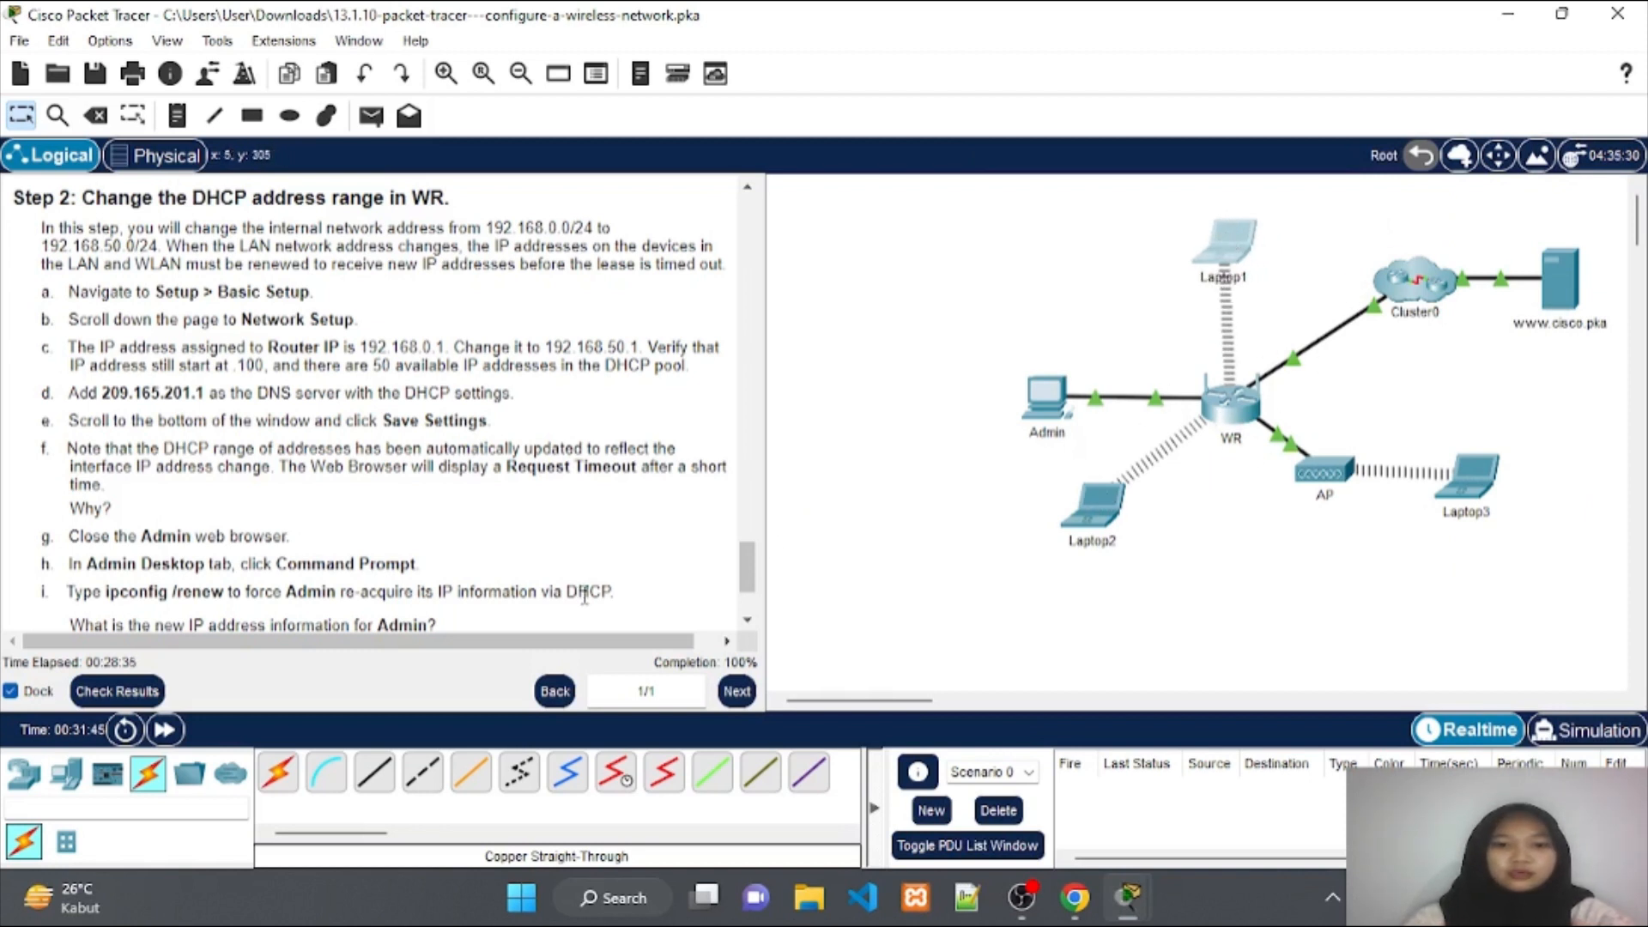
scroll(526, 490, "down", 3)
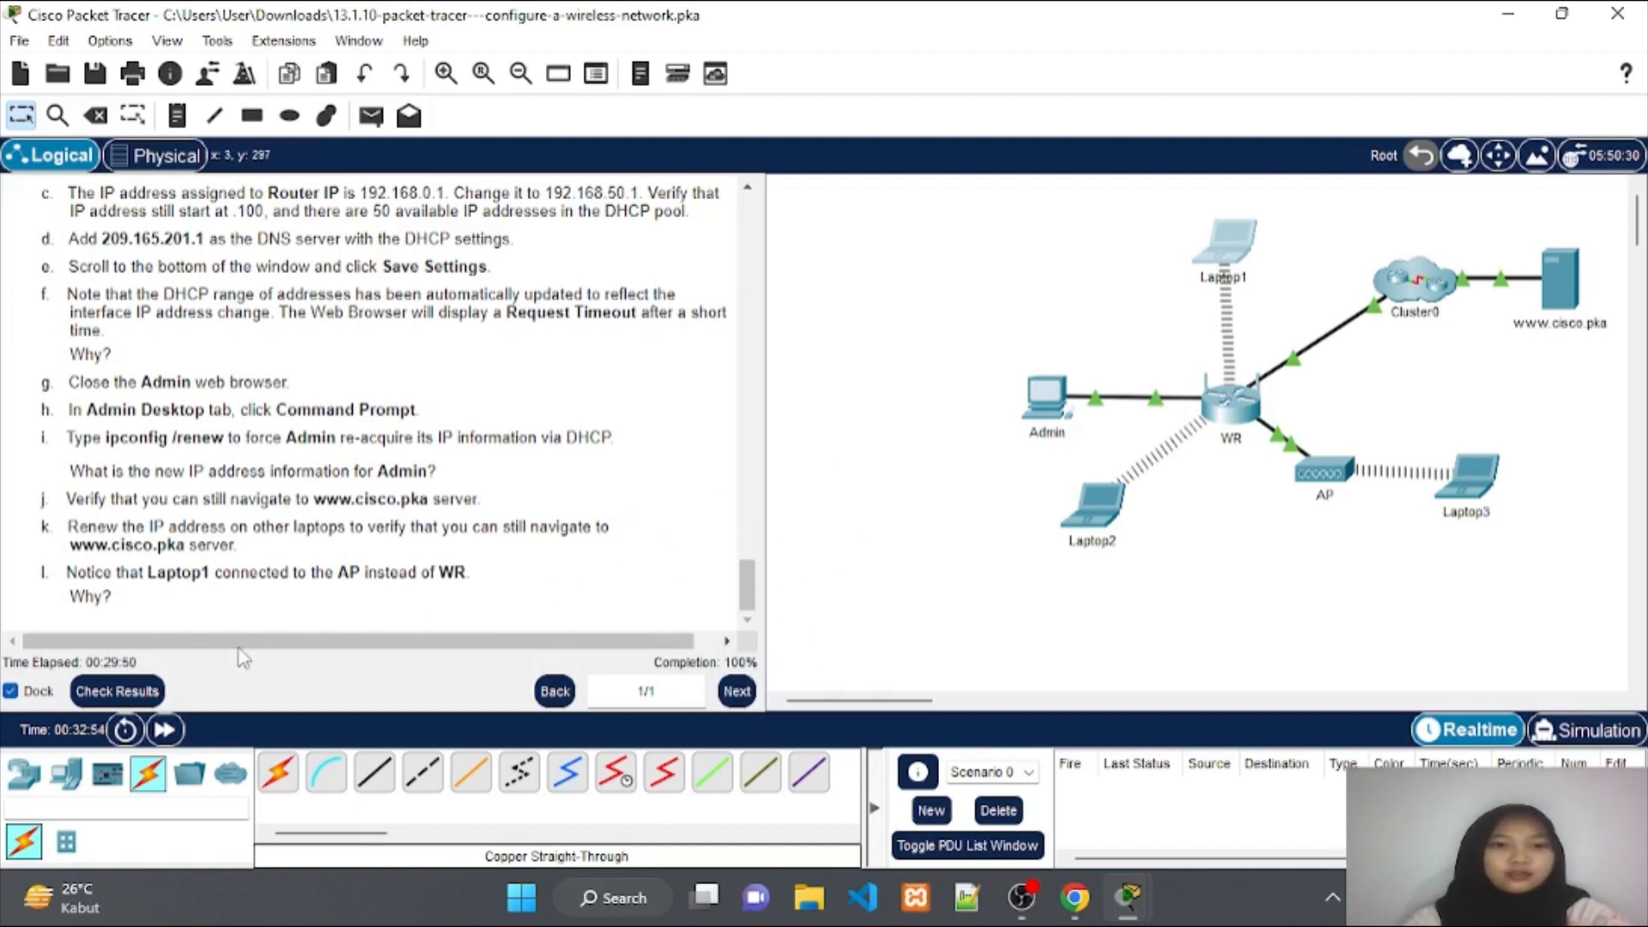
left_click(130, 692)
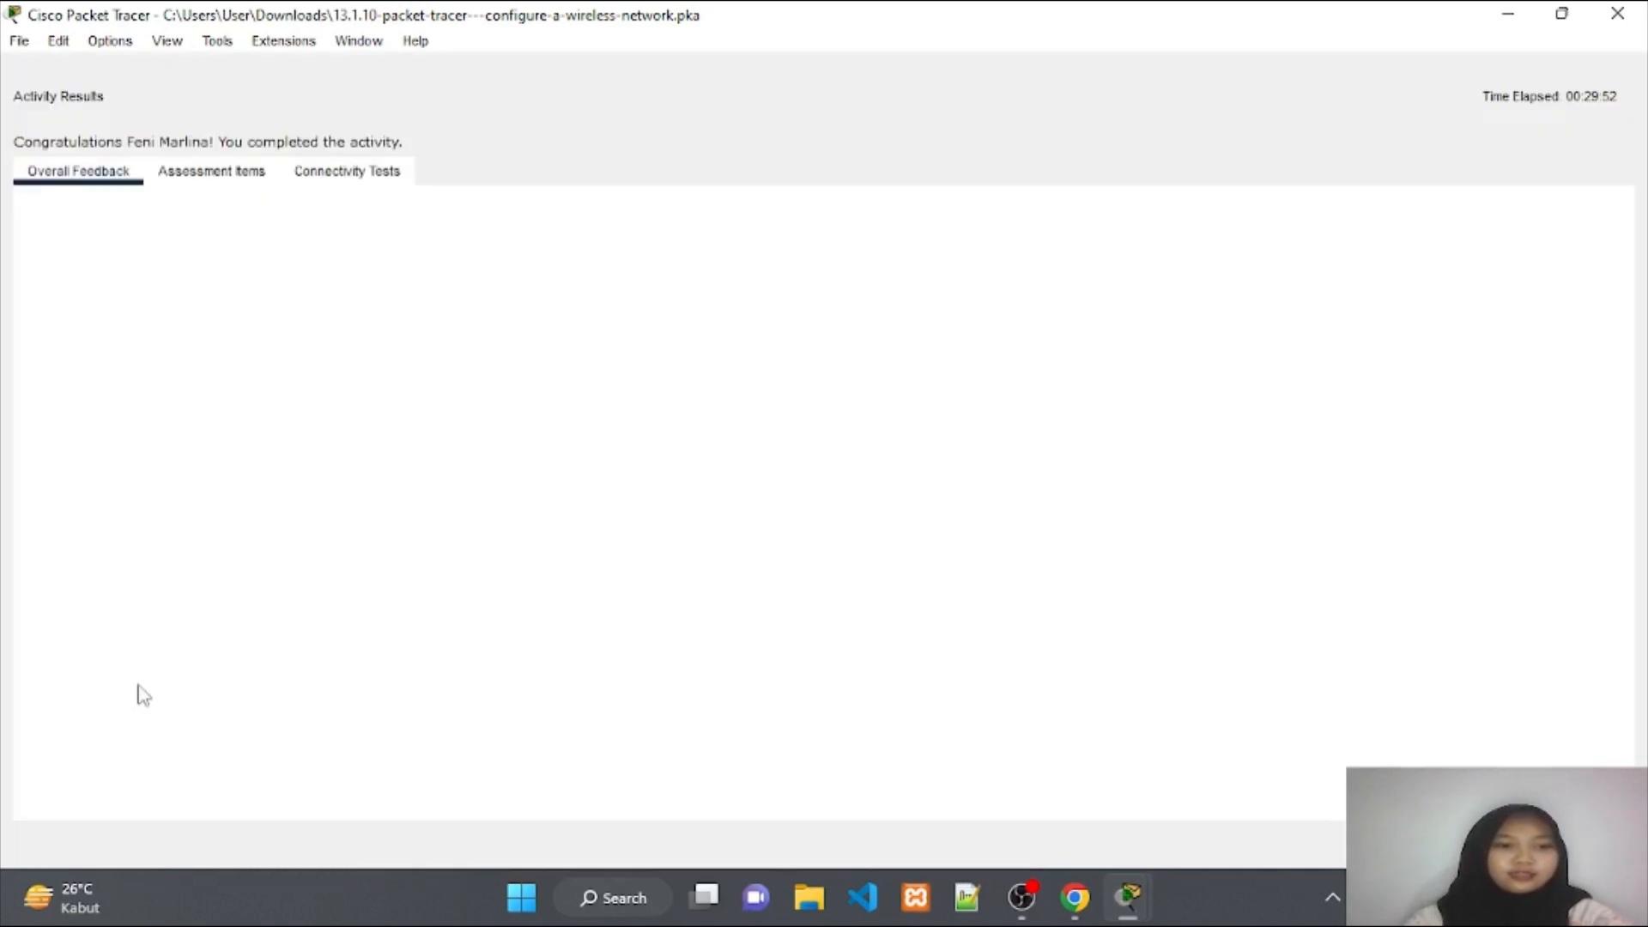
left_click(256, 175)
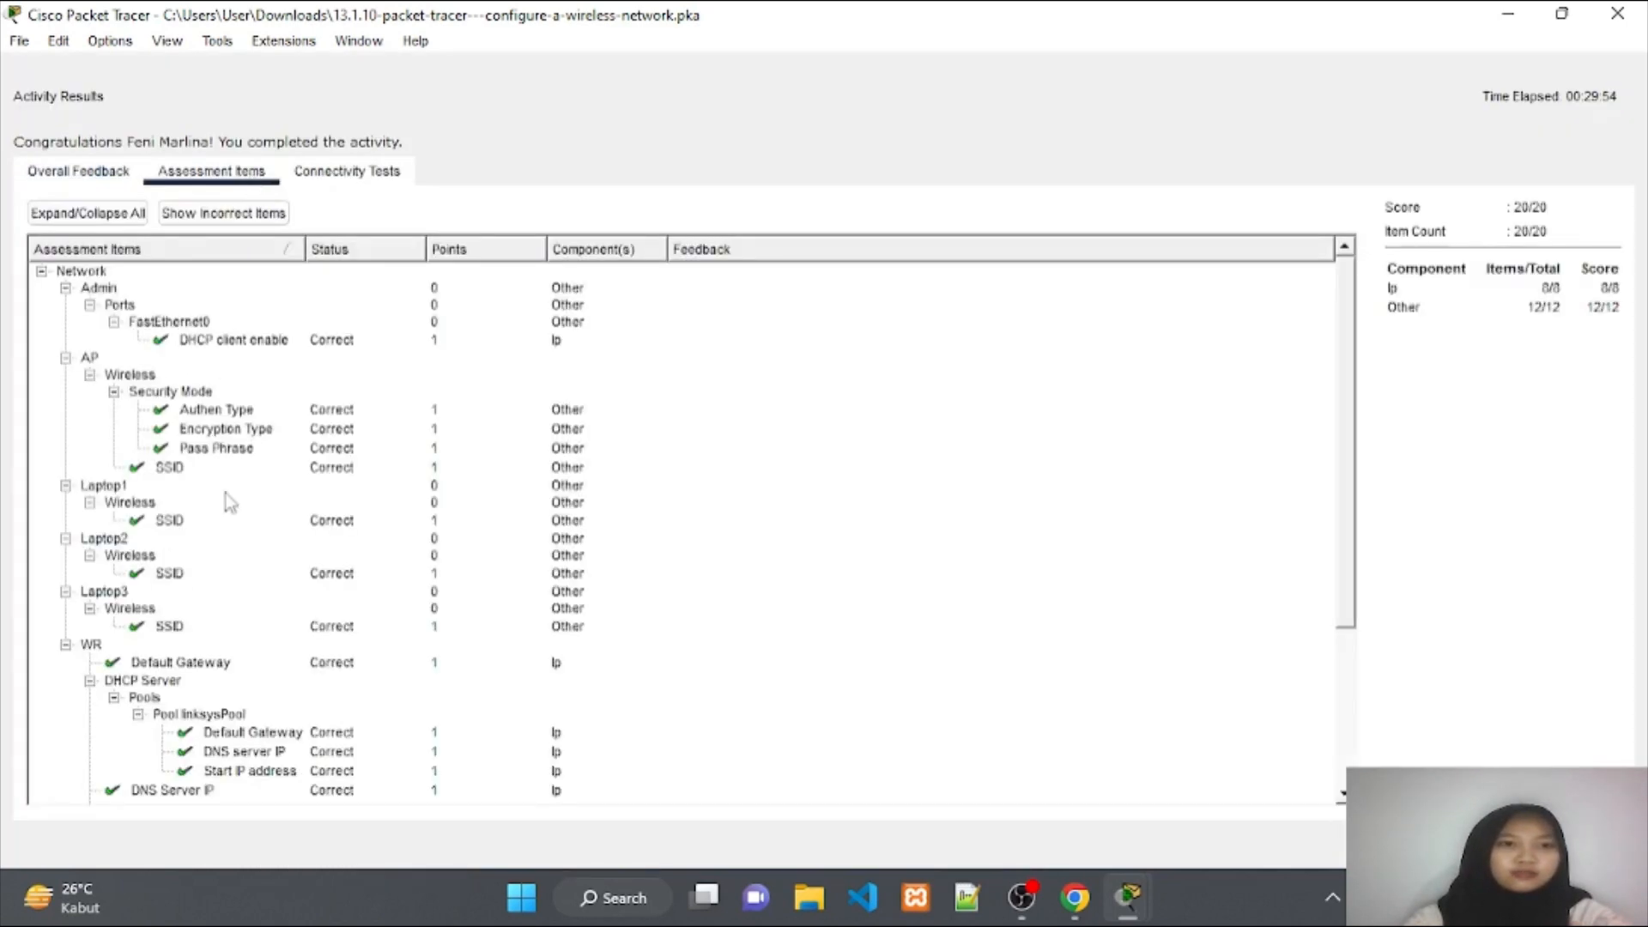
scroll(230, 515, "down", 4)
scroll(231, 537, "up", 4)
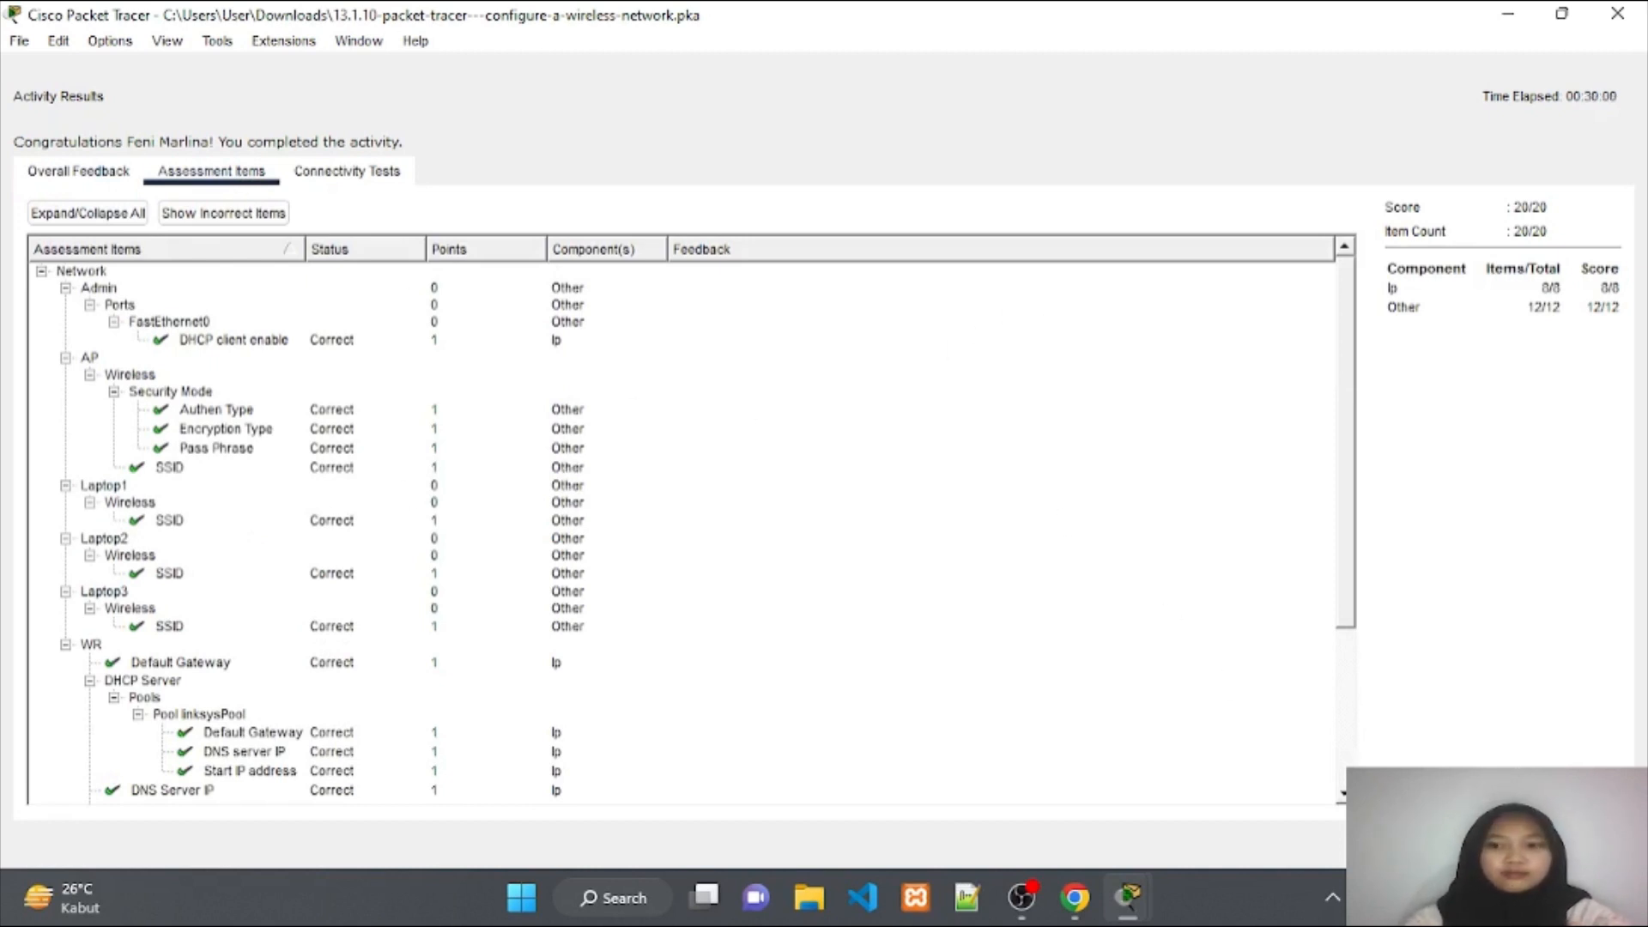
left_click(1588, 844)
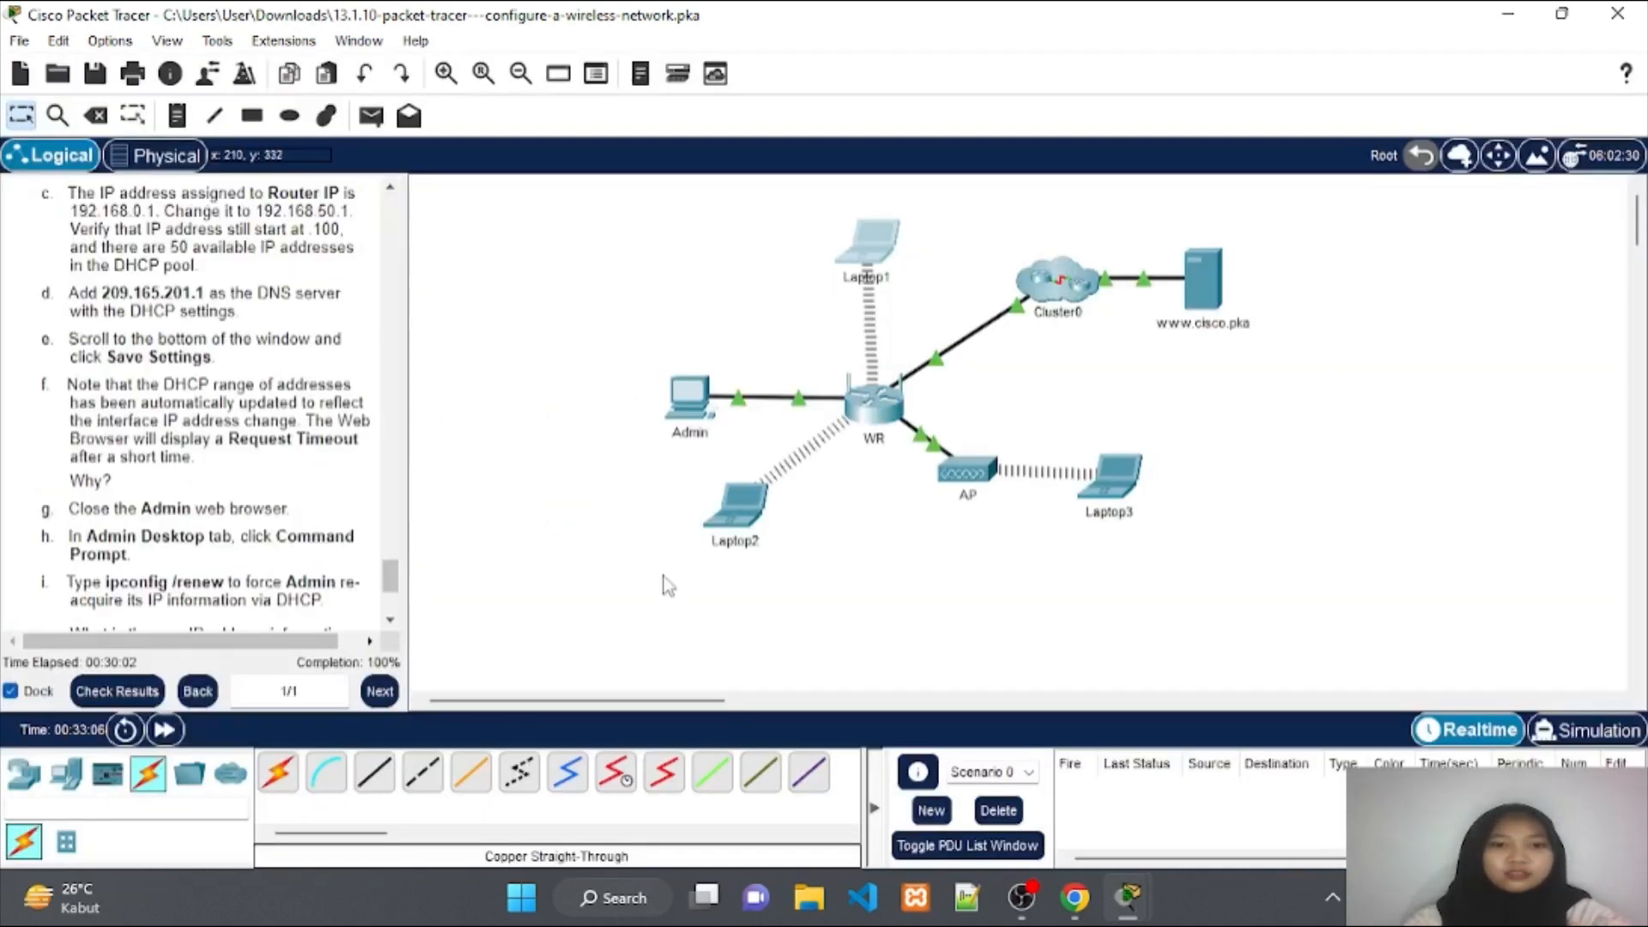